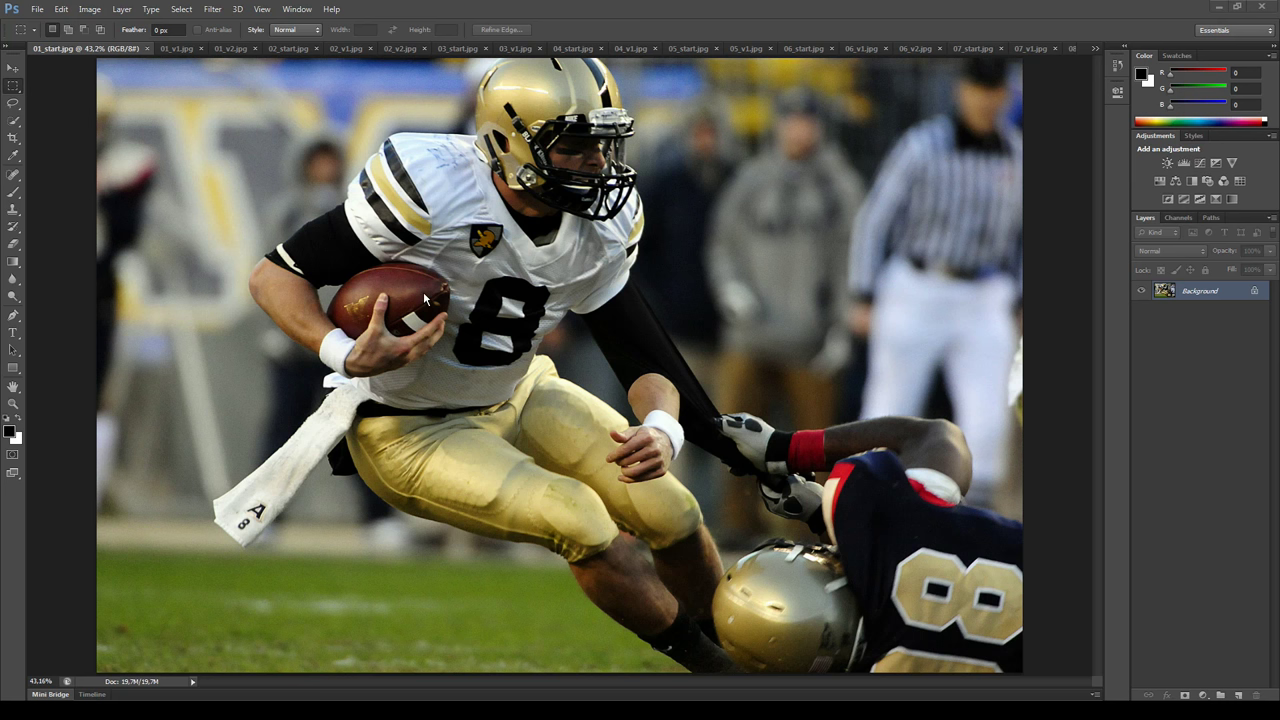
Examine the paint splatter effect on the football player in 01_v1.jpg up close, from helmet to legs, ending with the whole image in view.
click(178, 49)
scroll(604, 337, up, 4)
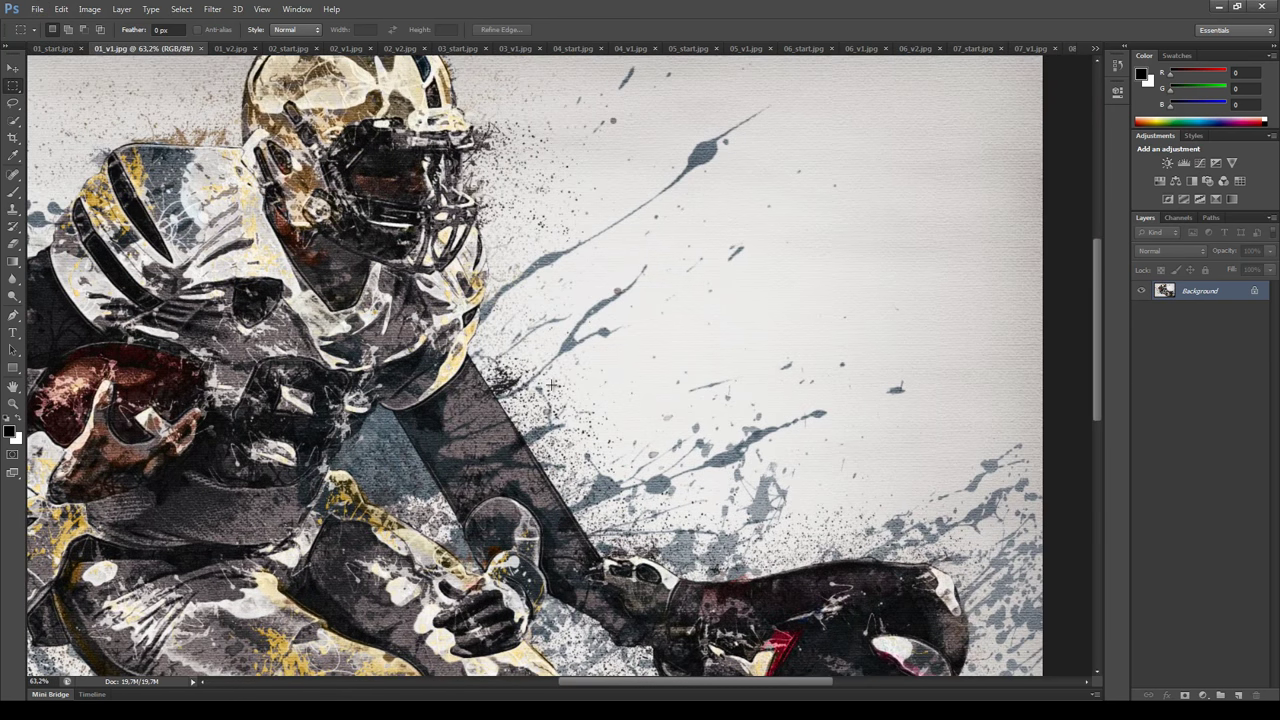
scroll(552, 384, up, 3)
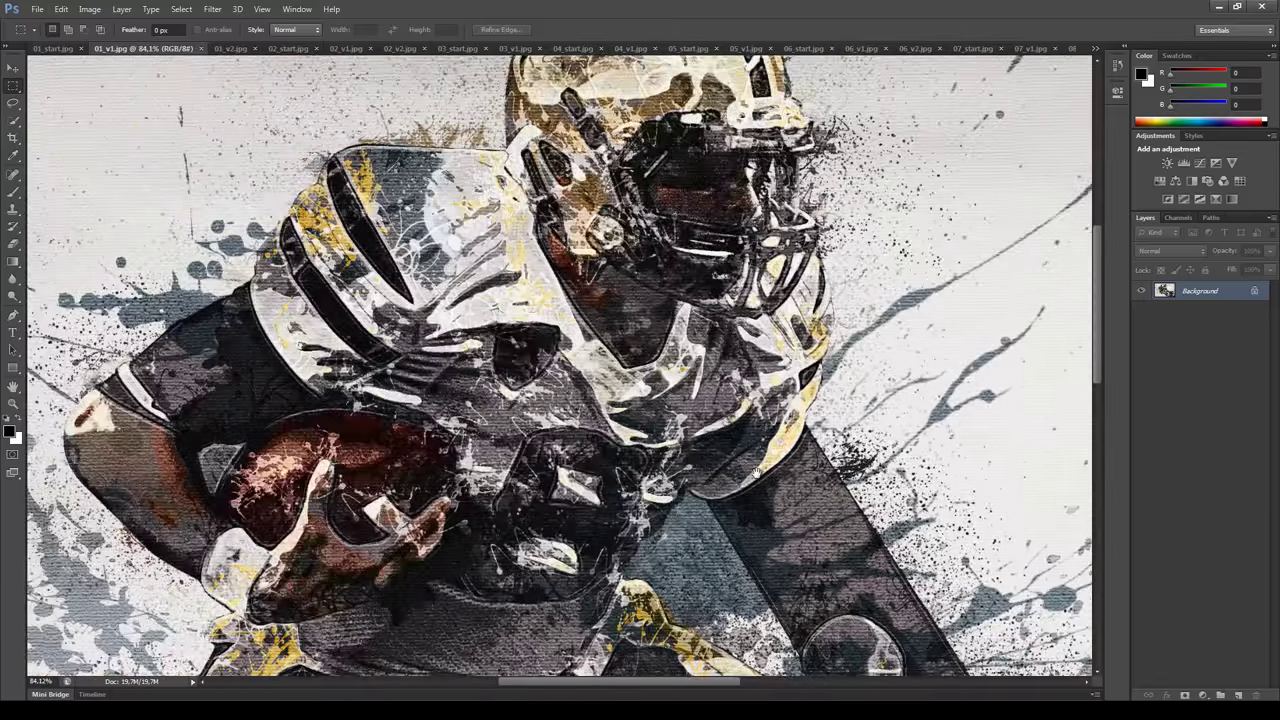
drag(757, 473, 560, 300)
drag(640, 600, 957, 566)
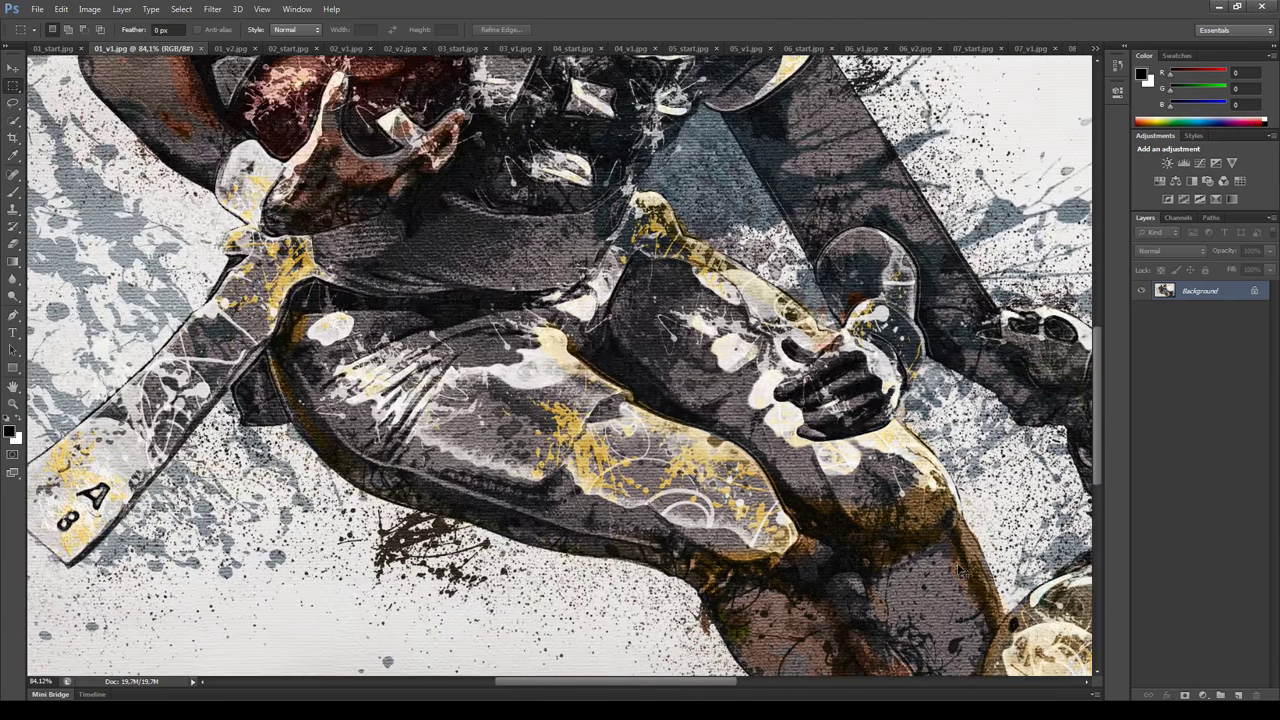
key(ctrl+0)
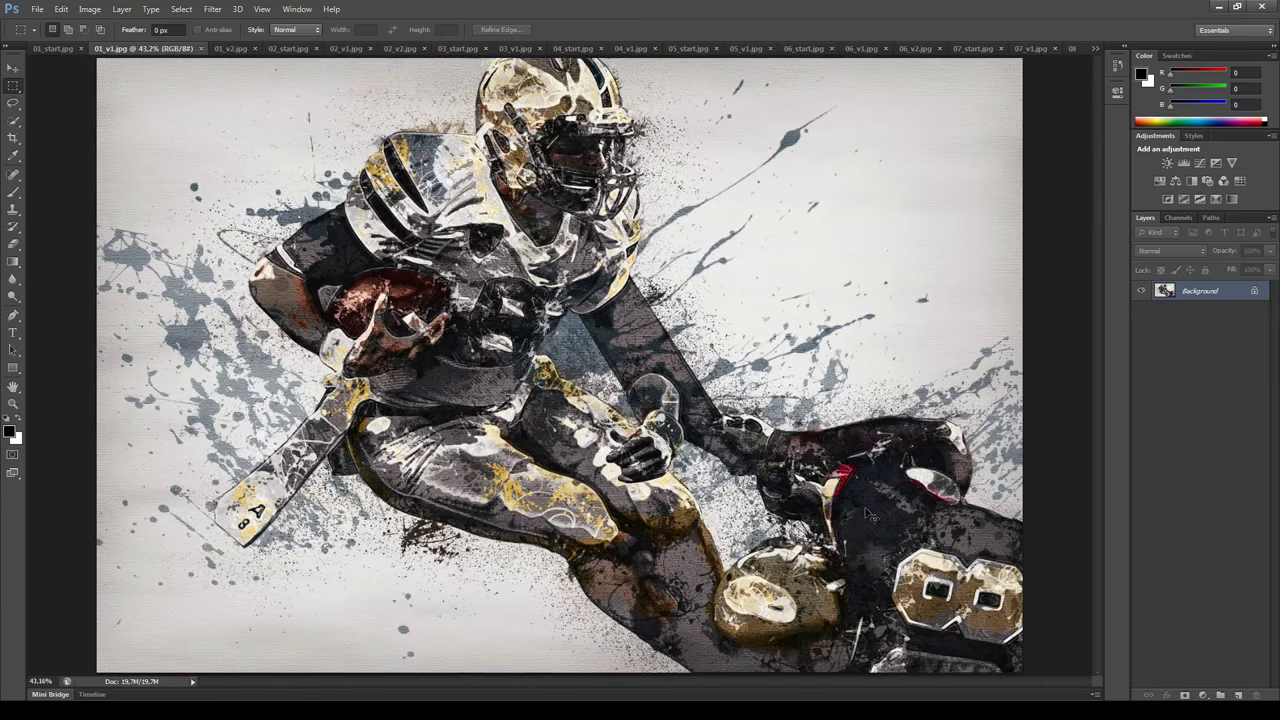
Inspect the orange splatter version 01_v2.jpg up close, covering the helmet, arms and background splashes, ending with the whole image in view.
key(ctrl+Tab)
scroll(695, 450, up, 3)
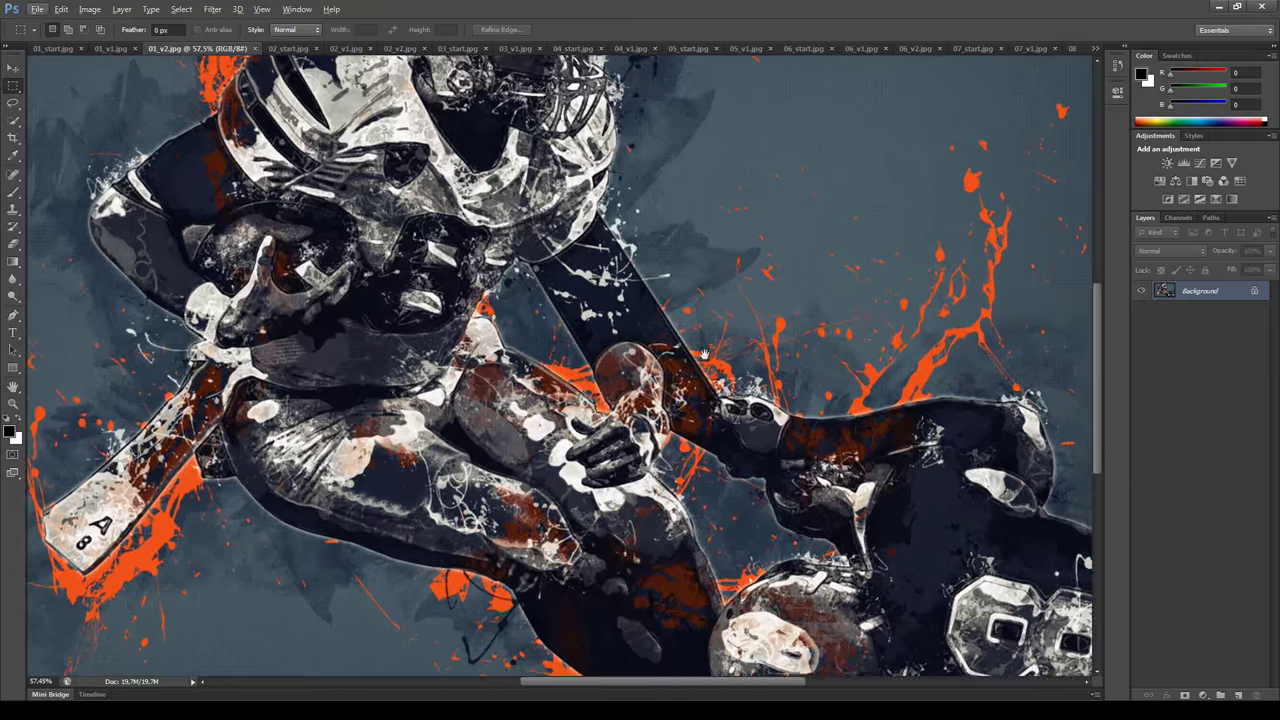
scroll(298, 357, down, 2)
scroll(298, 357, up, 2)
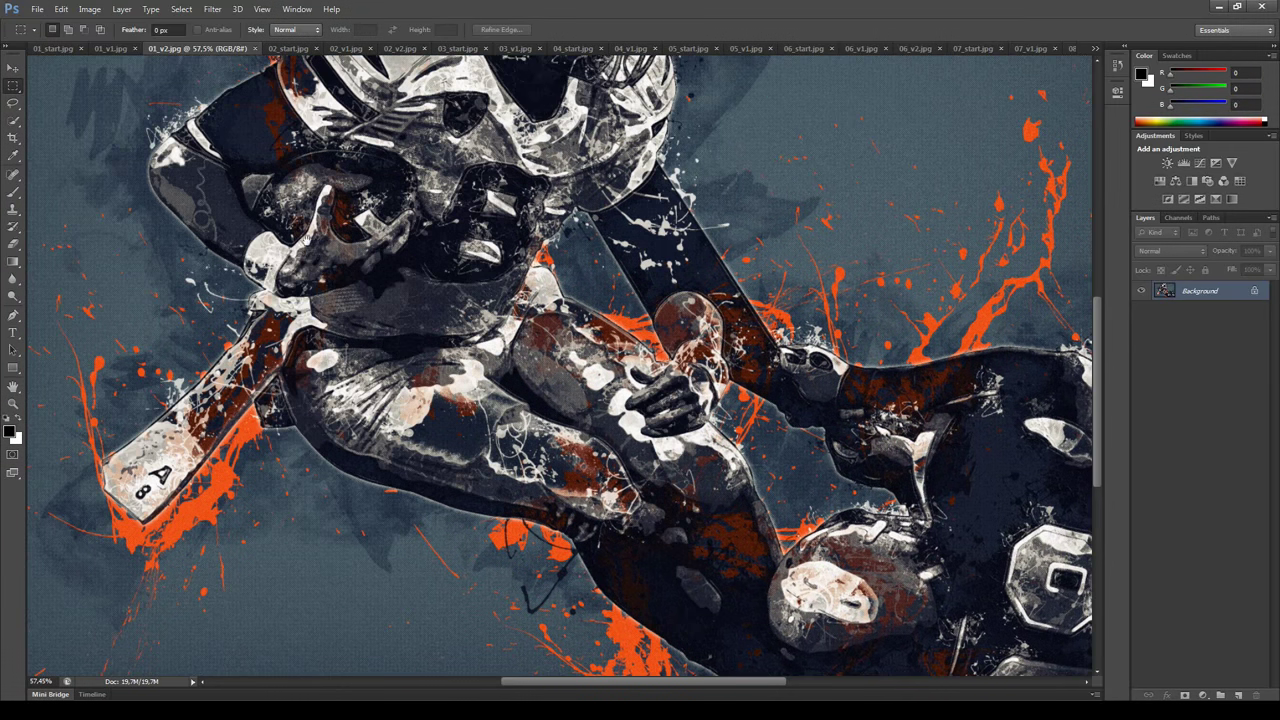
scroll(372, 483, down, 2)
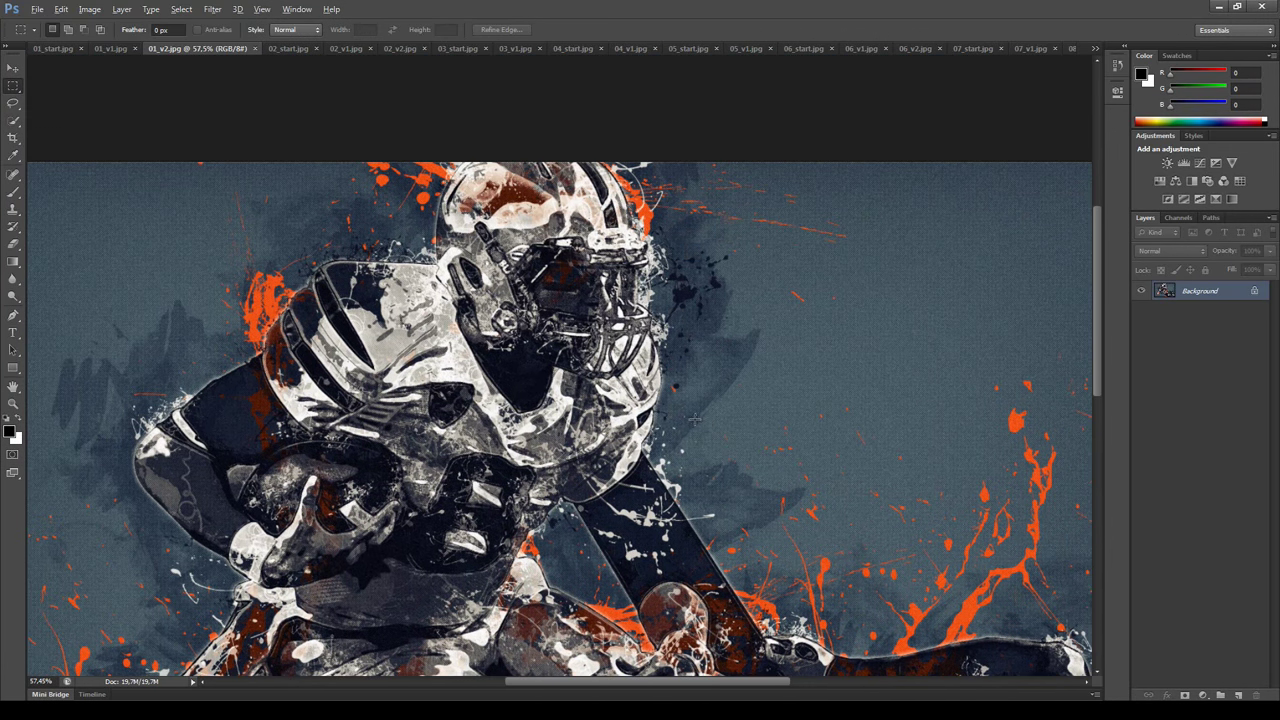
scroll(694, 418, up, 2)
scroll(694, 418, up, 1)
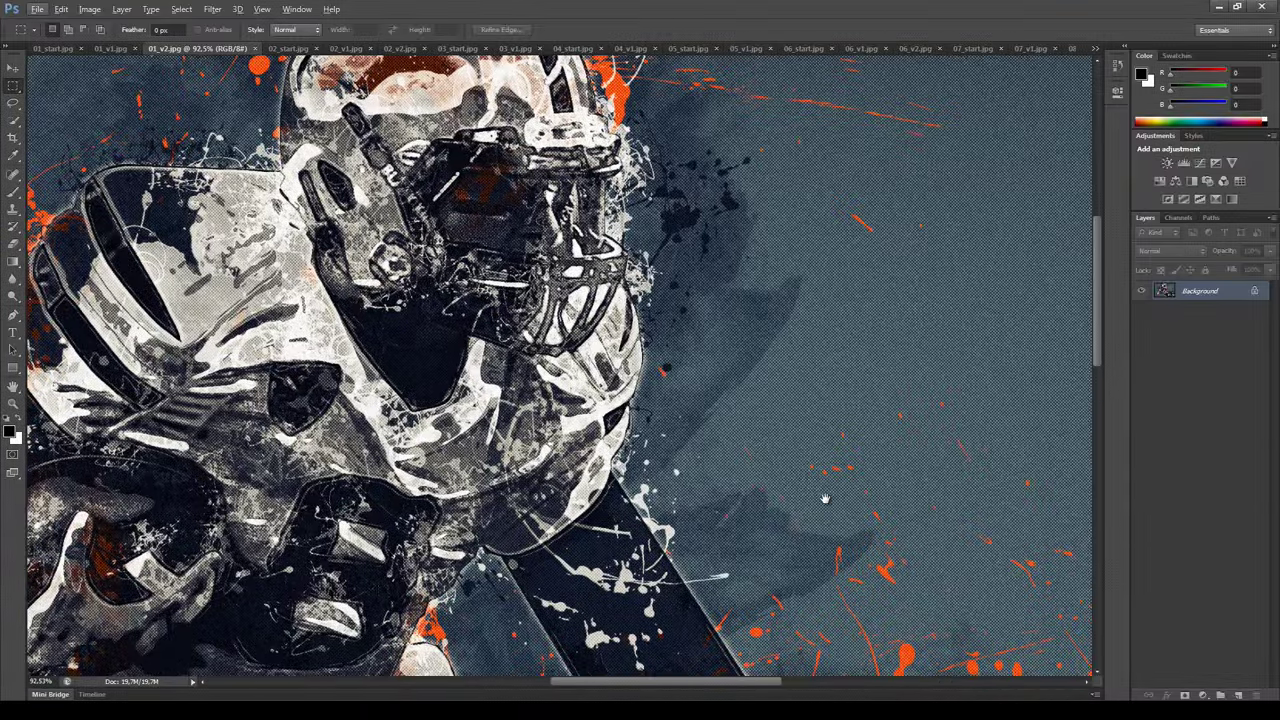
drag(828, 512, 605, 237)
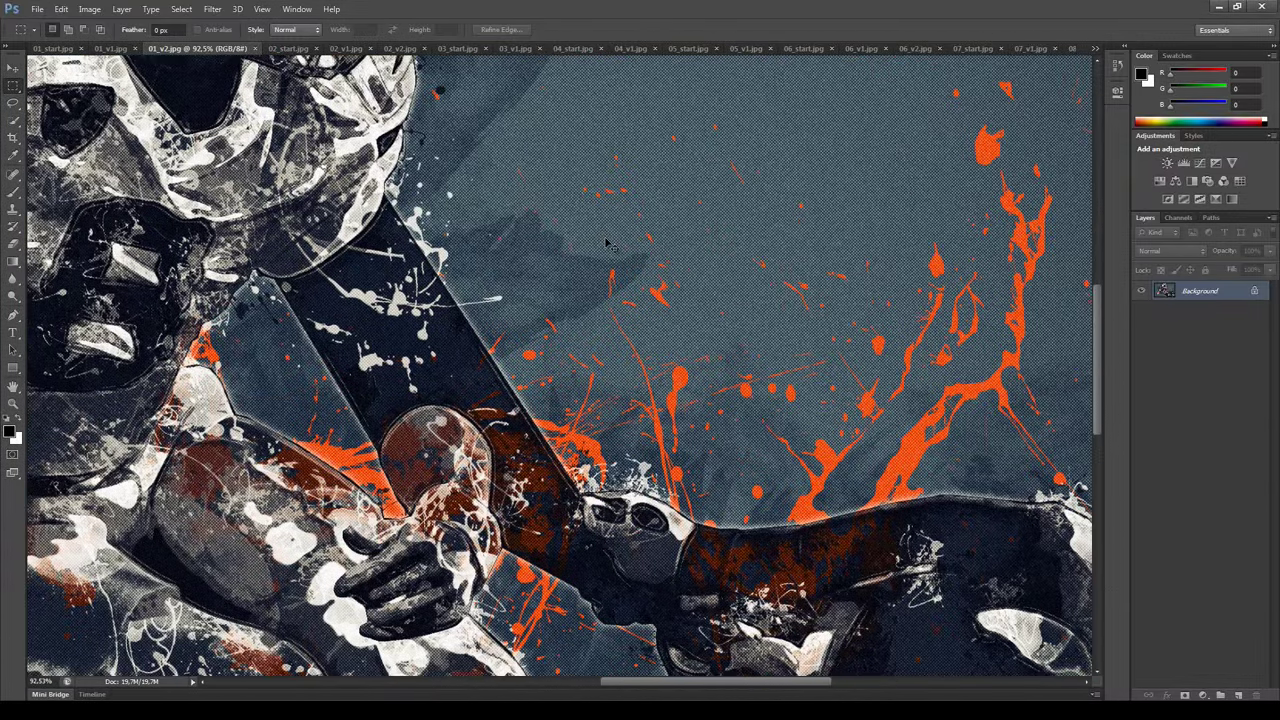
key(ctrl+0)
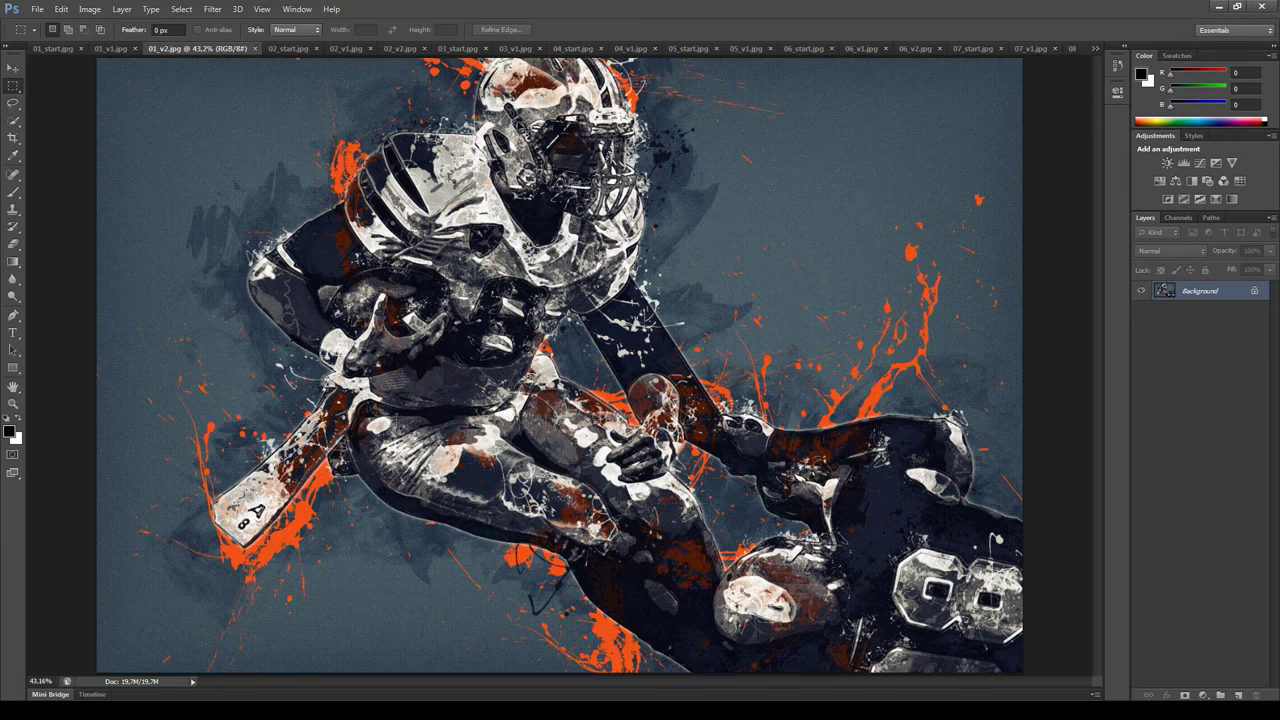
View the taxi photo 02_start.jpg and examine its effect version 02_v1.jpg up close across the buildings and both taxis.
key(ctrl+Tab)
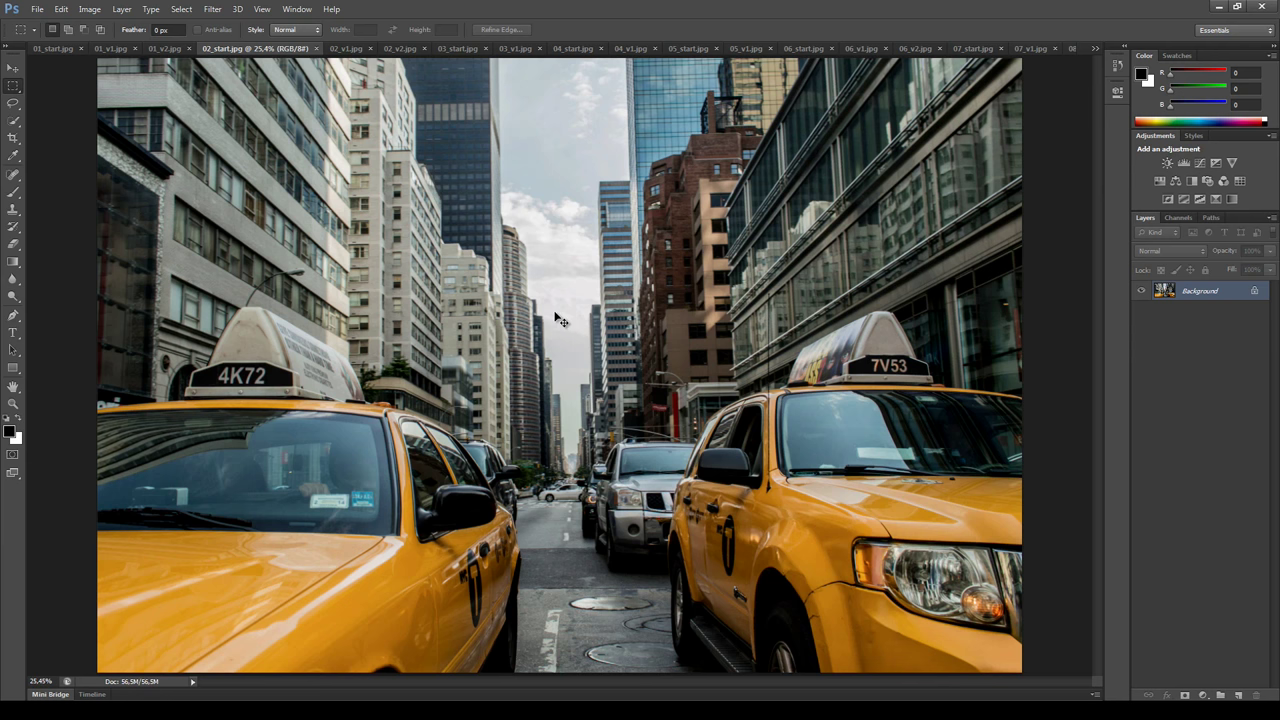
key(ctrl+Tab)
scroll(585, 490, up, 4)
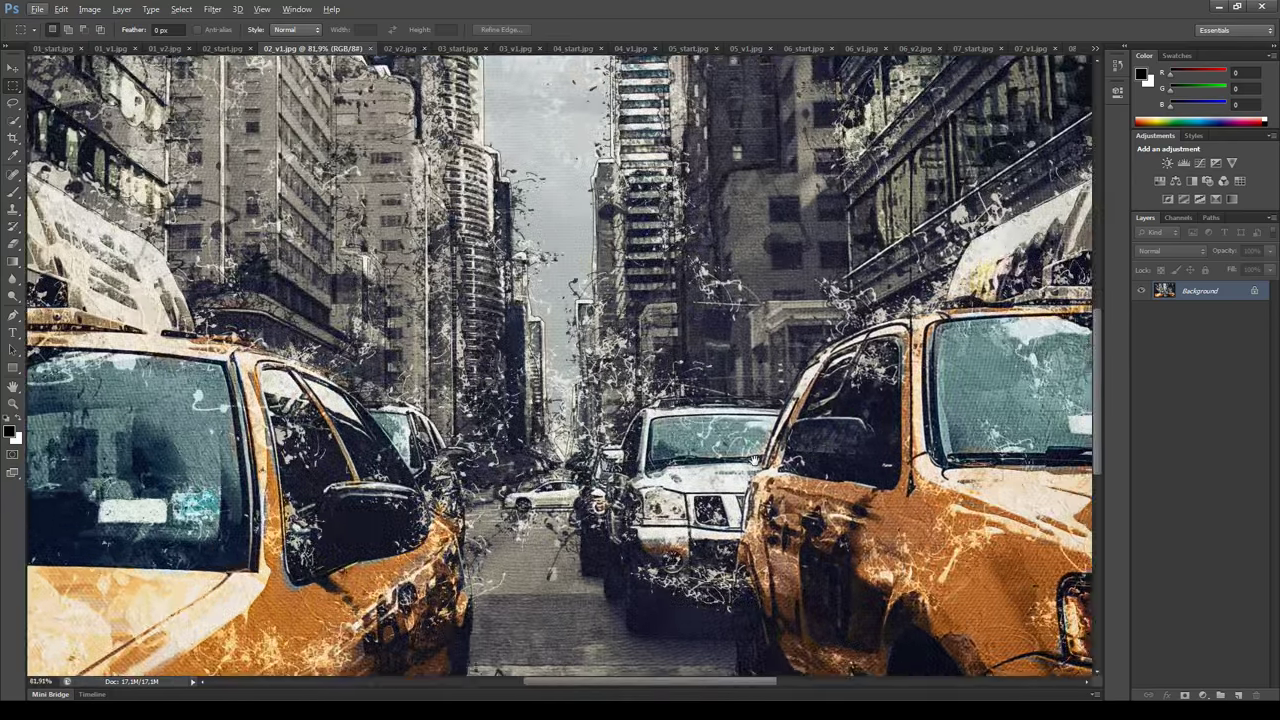
drag(1060, 200, 782, 436)
drag(197, 276, 611, 312)
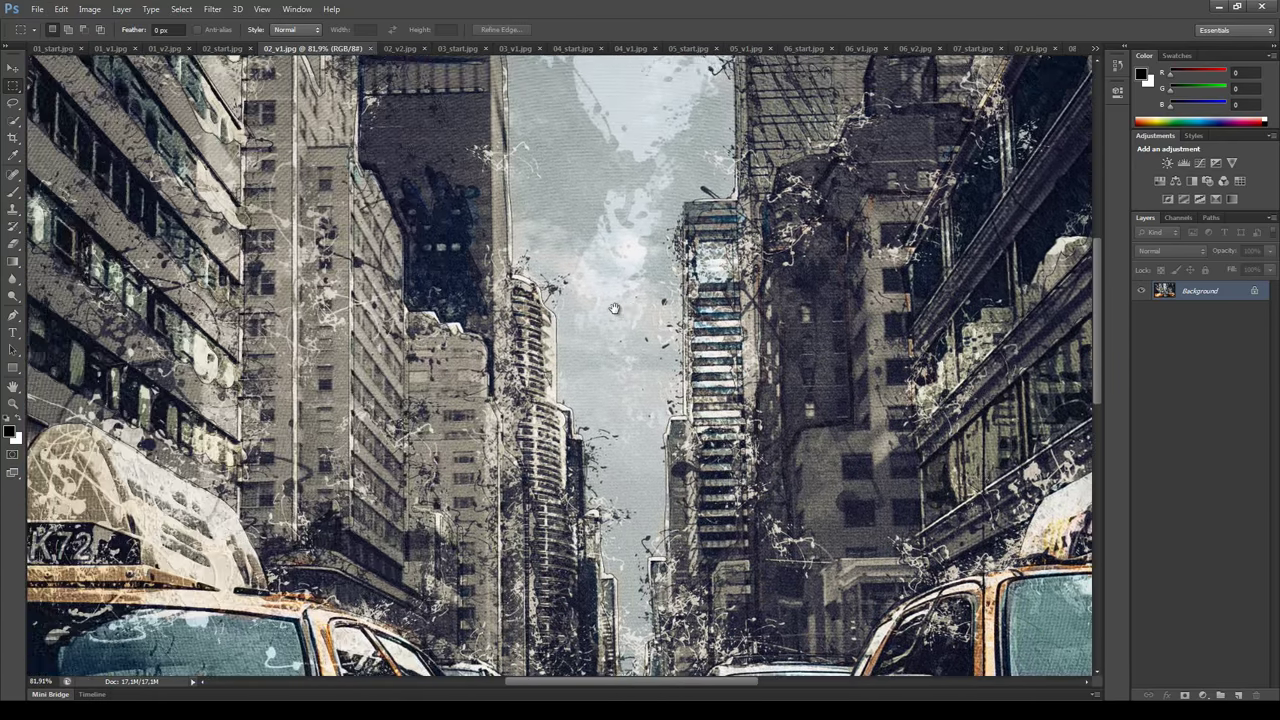
drag(352, 519, 439, 222)
drag(789, 536, 382, 482)
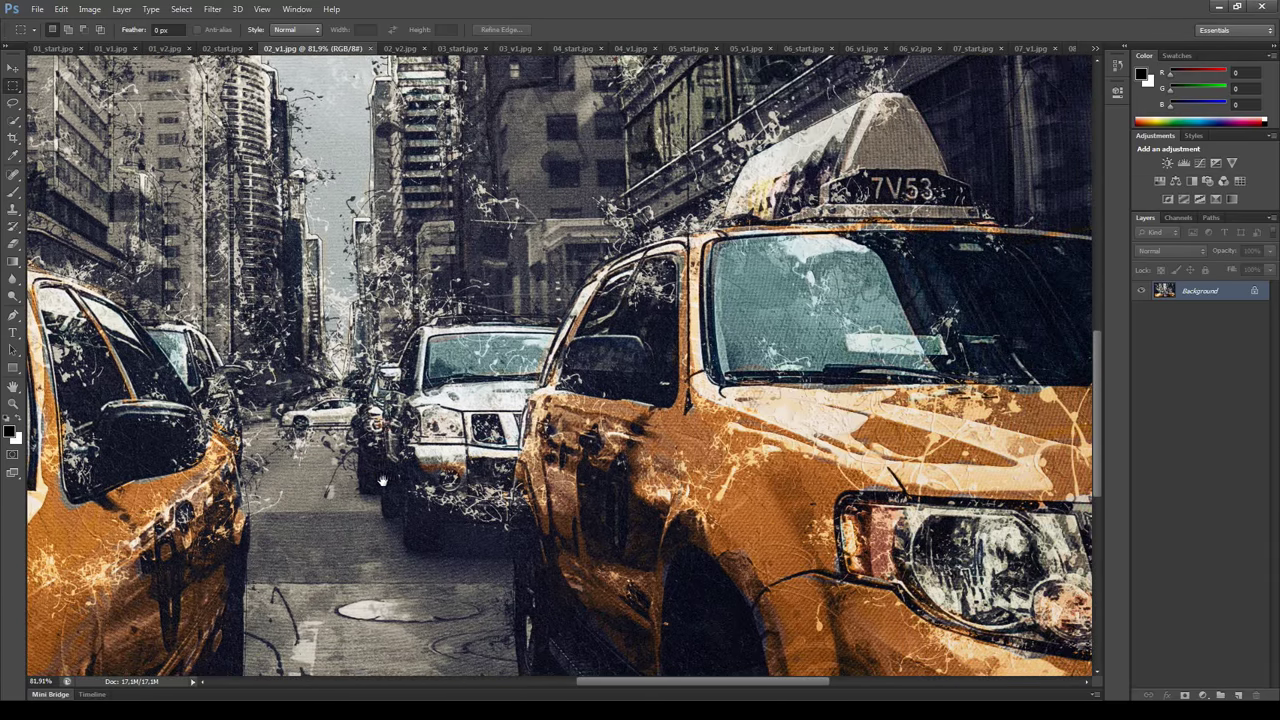
key(ctrl+0)
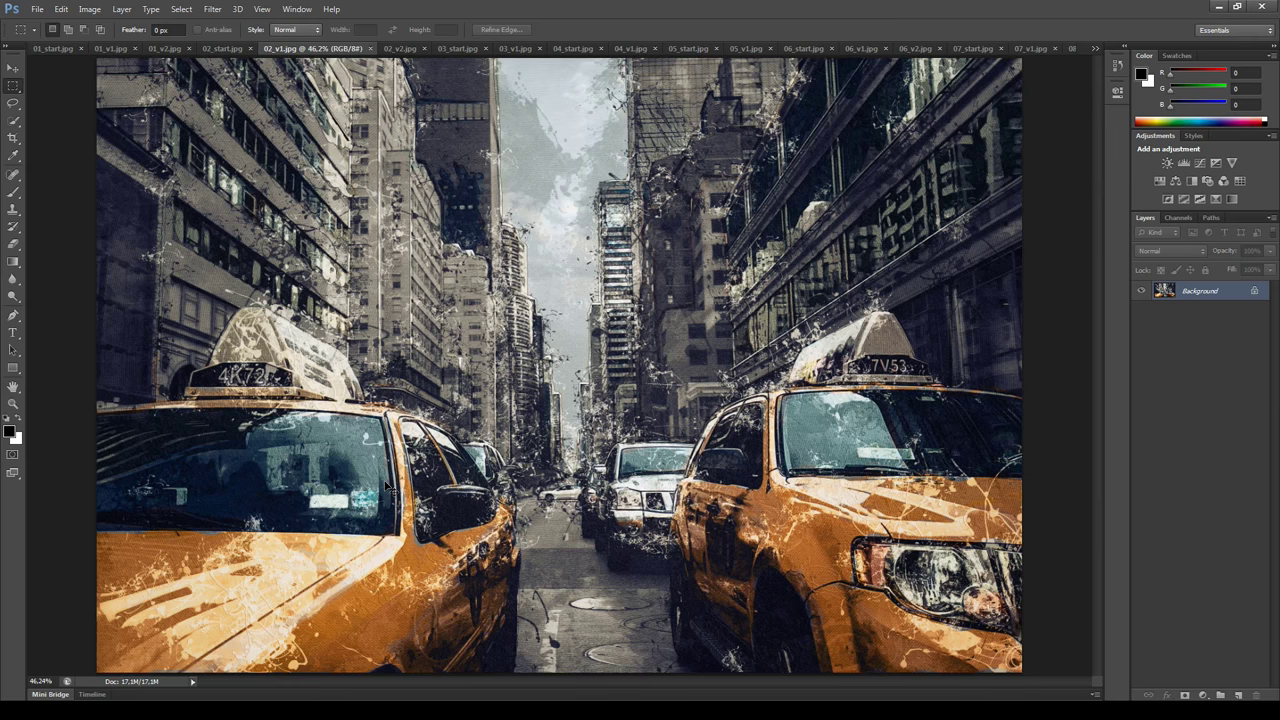
Examine the CITY lettering artwork in 02_v2.jpg up close, including the letter edges, the line pattern and the purple splash above.
key(ctrl+Tab)
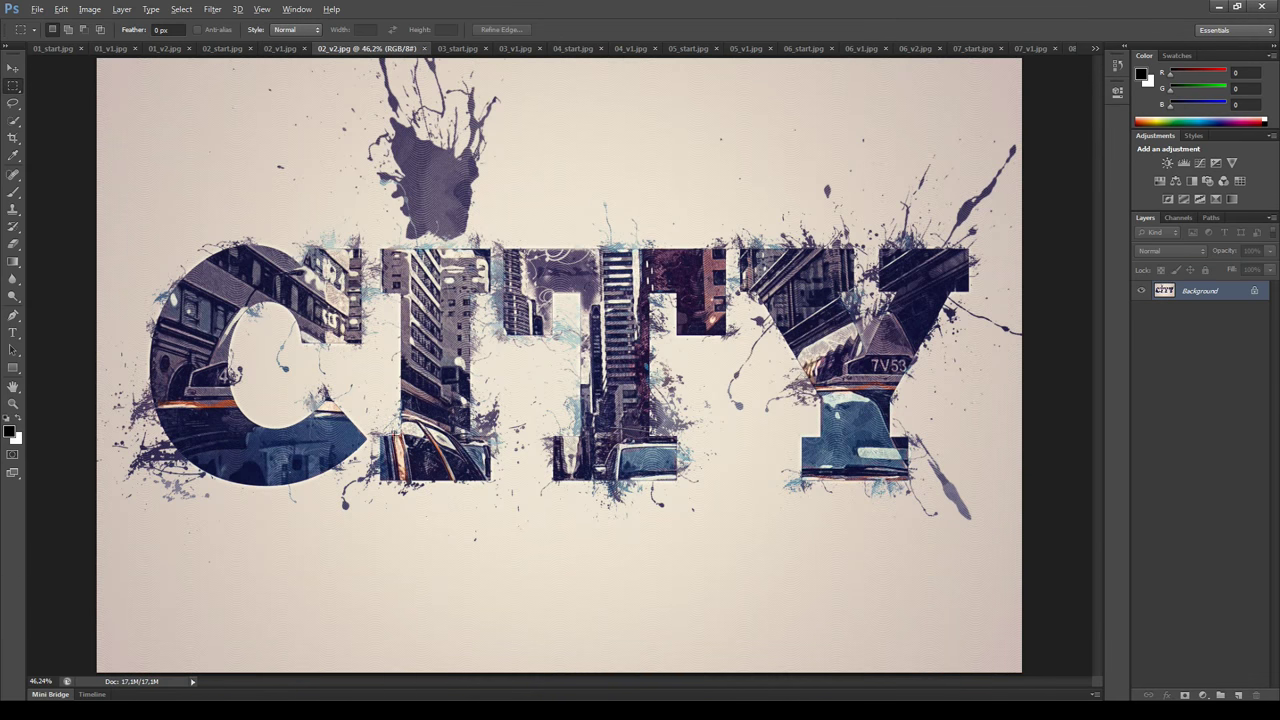
scroll(467, 433, up, 2)
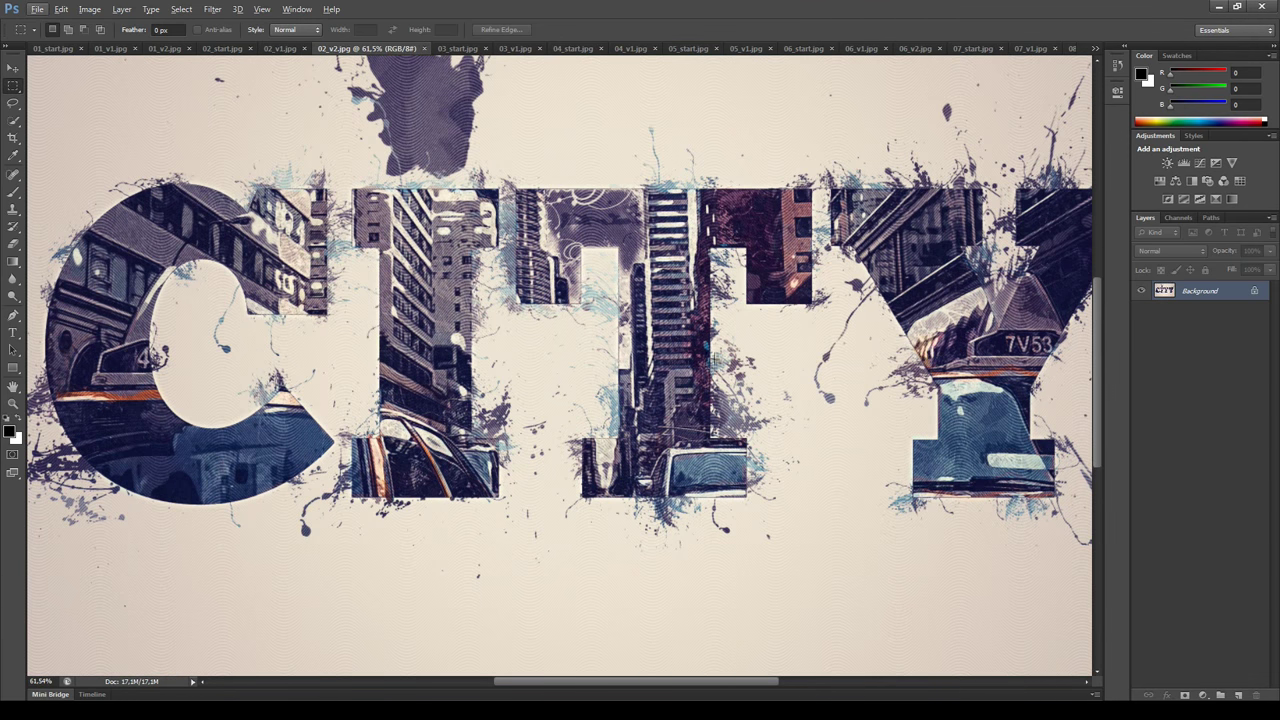
scroll(716, 360, right, 3)
scroll(537, 322, left, 3)
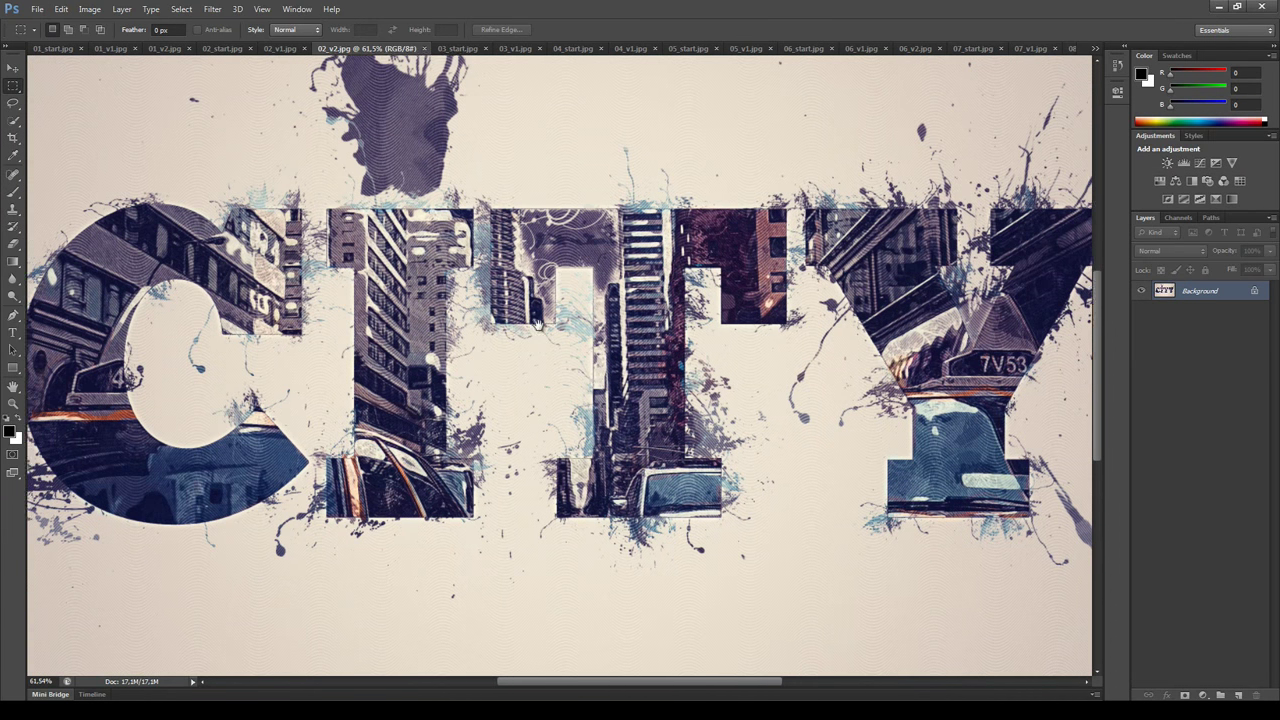
scroll(537, 322, left, 2)
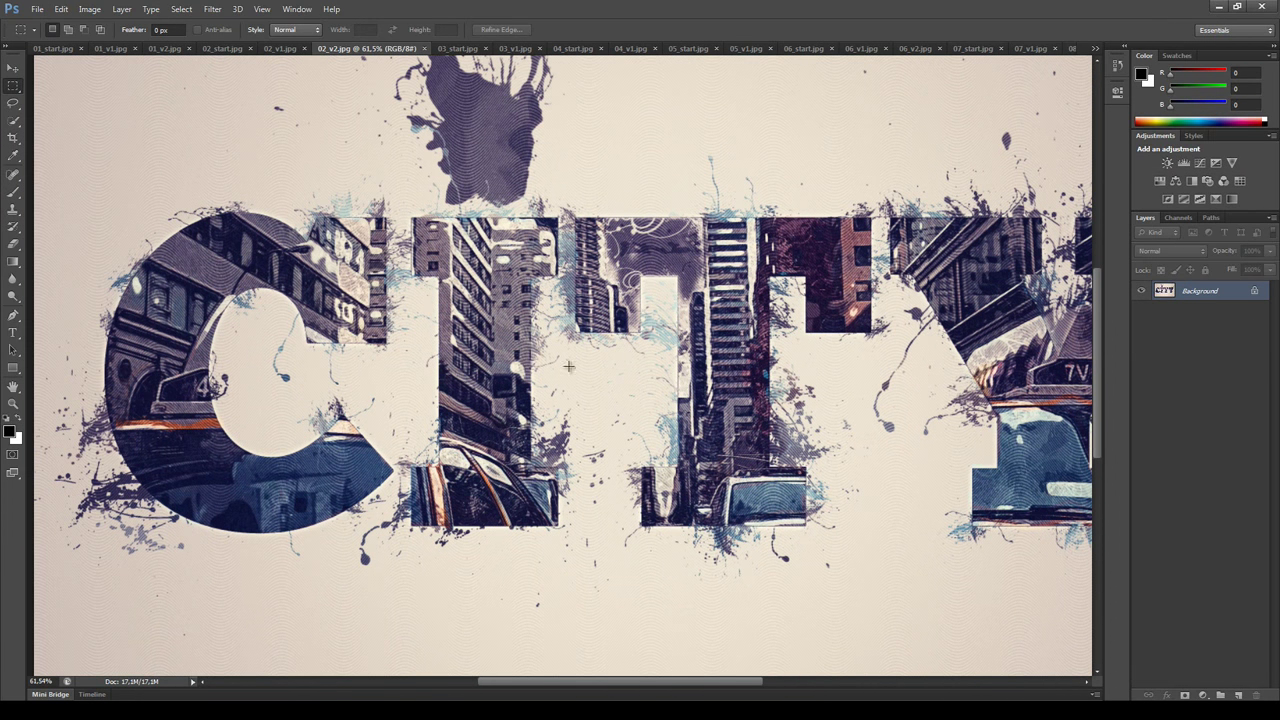
scroll(569, 366, down, 1)
scroll(790, 399, up, 3)
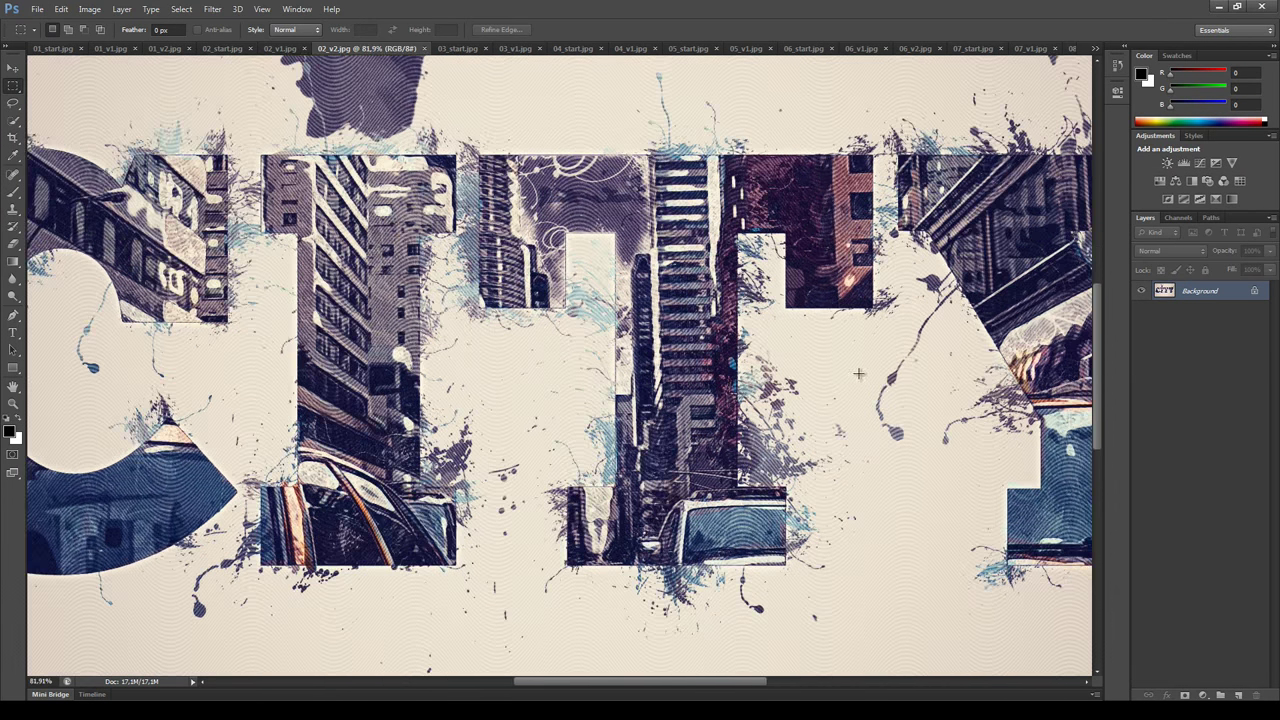
scroll(858, 373, right, 6)
scroll(627, 431, left, 8)
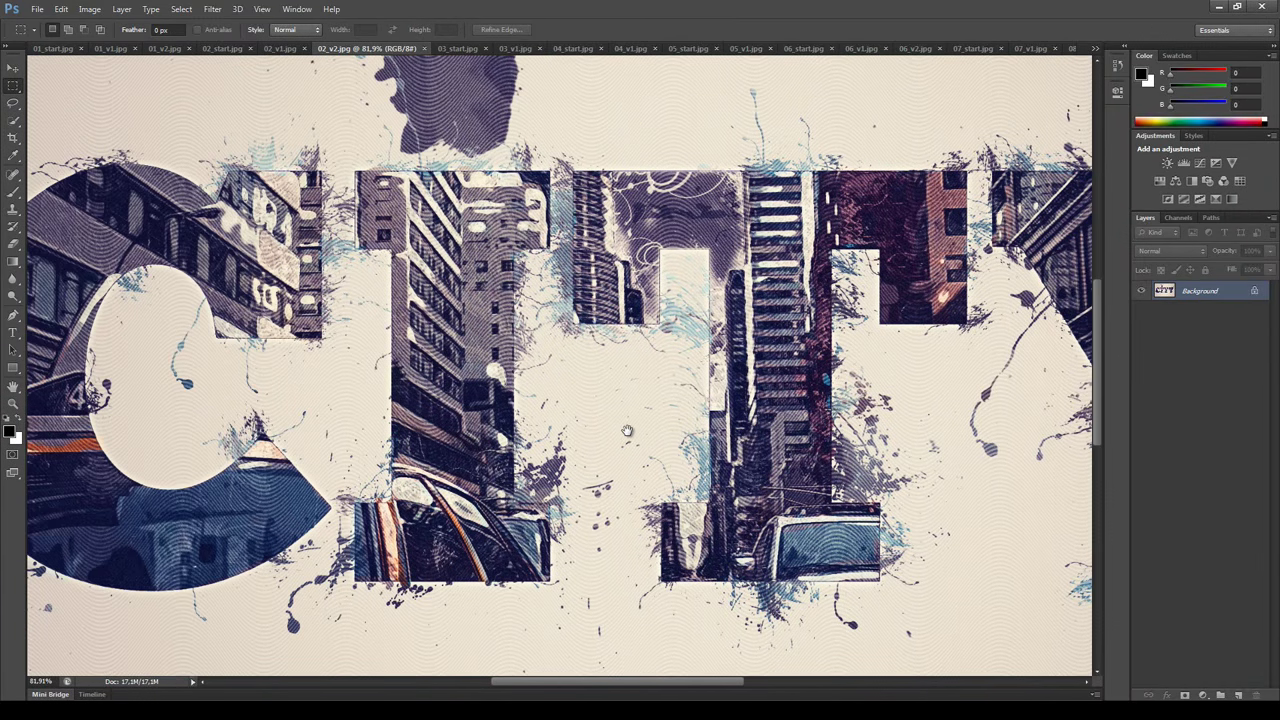
scroll(270, 460, left, 2)
scroll(273, 490, up, 3)
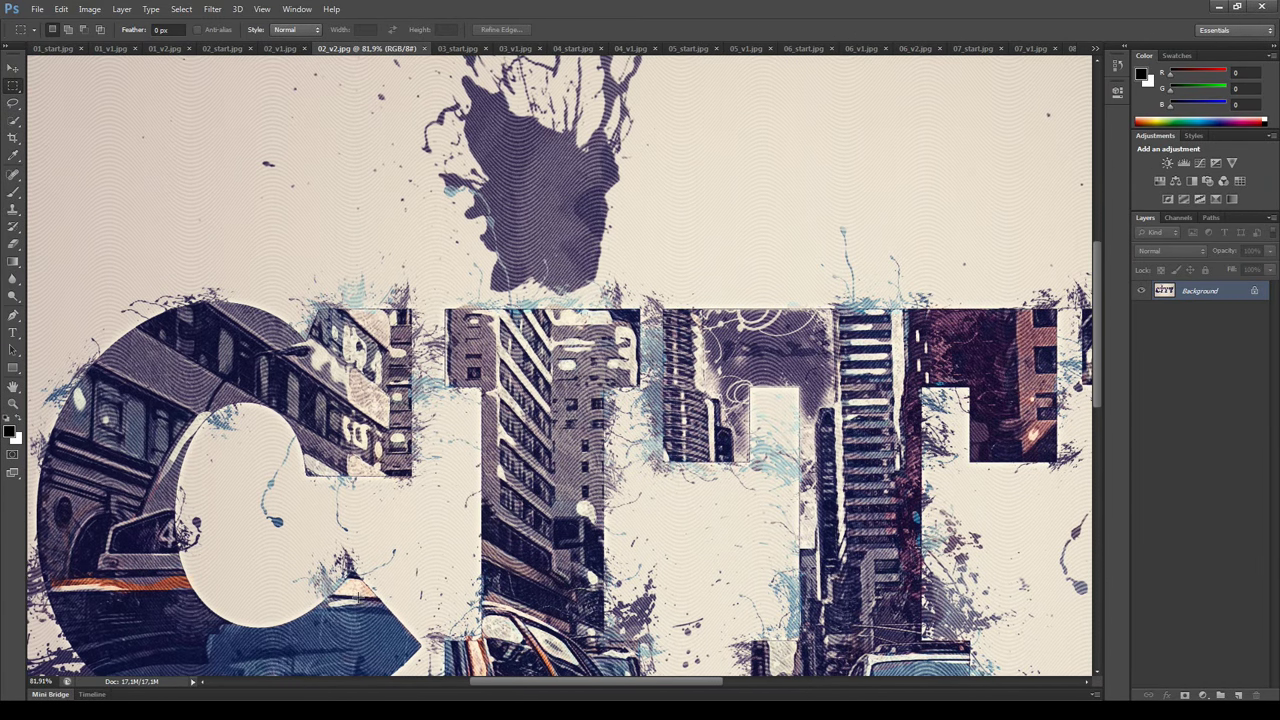
key(ctrl+0)
View the owl photo 03_start.jpg and inspect its effect version 03_v1.jpg around the eyes, forehead feathers and orange splashes.
key(ctrl+Tab)
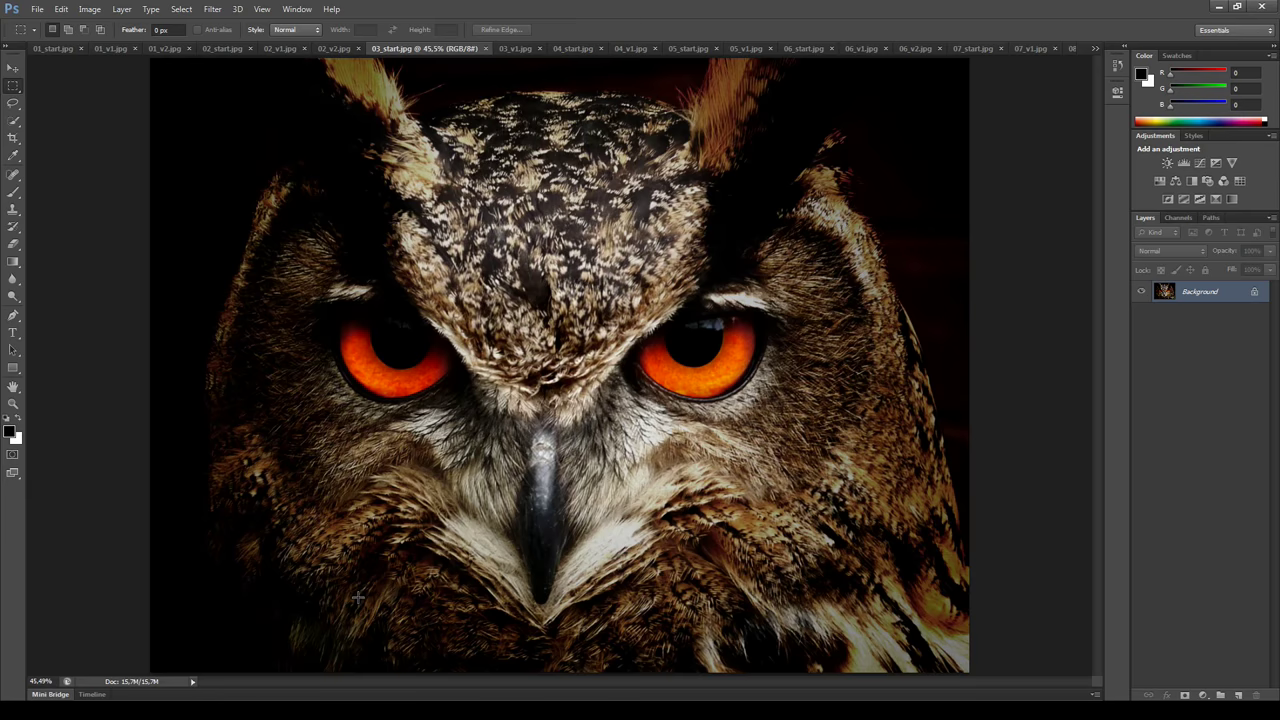
key(ctrl+Tab)
scroll(480, 488, up, 3)
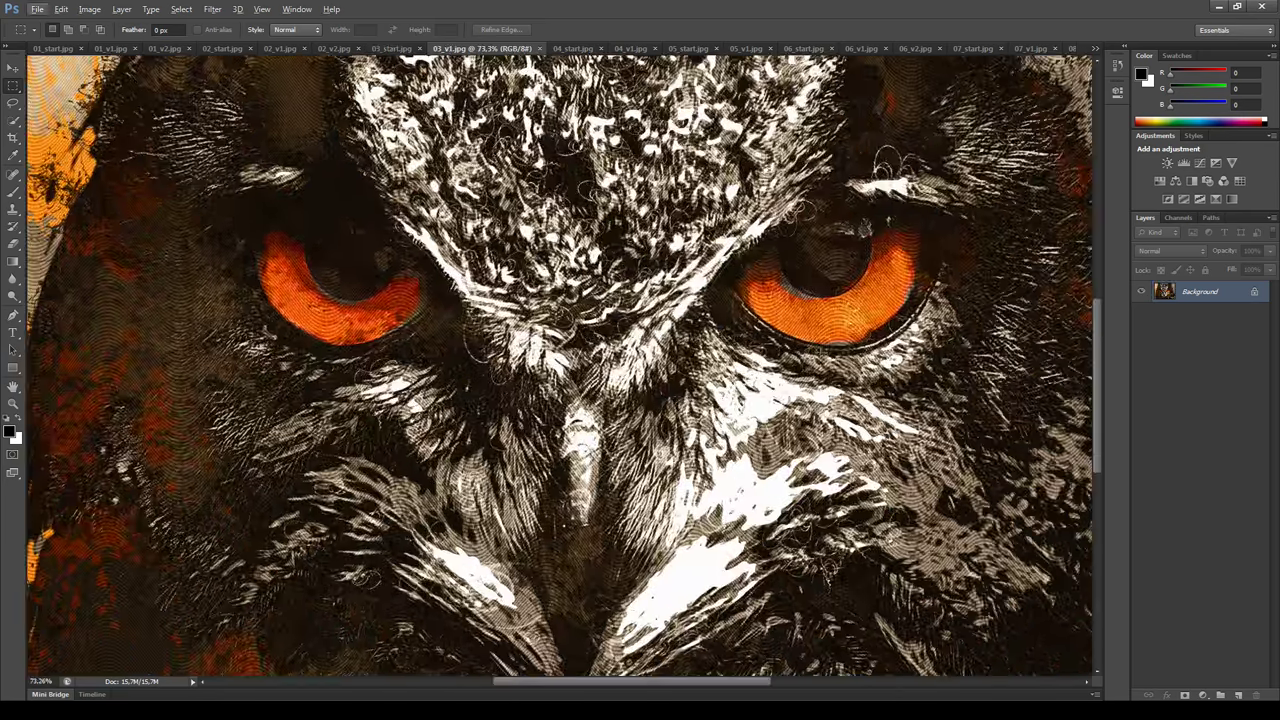
scroll(560, 365, right, 5)
scroll(560, 365, up, 4)
scroll(560, 365, left, 5)
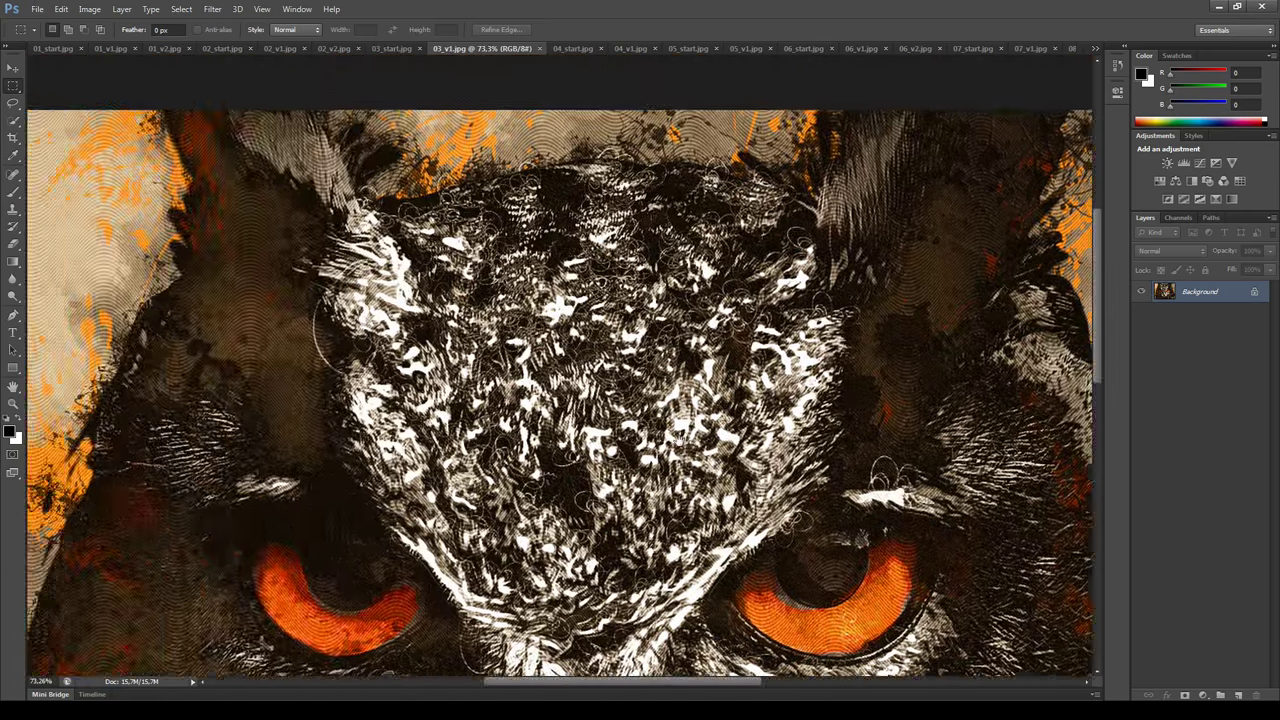
scroll(592, 368, left, 3)
scroll(592, 368, down, 2)
scroll(592, 368, down, 5)
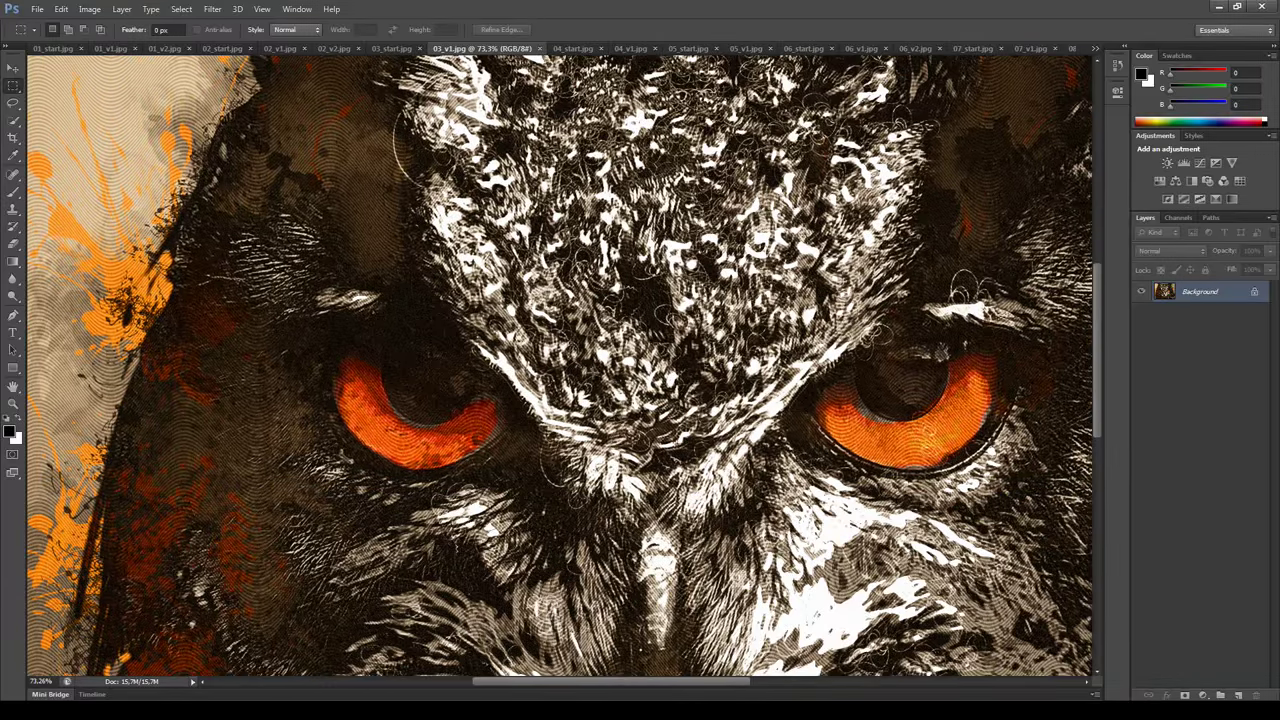
key(ctrl+0)
View the gas mask photo 04_start.jpg and examine the mask, jacket and splatter details in 04_v1.jpg.
key(ctrl+Tab)
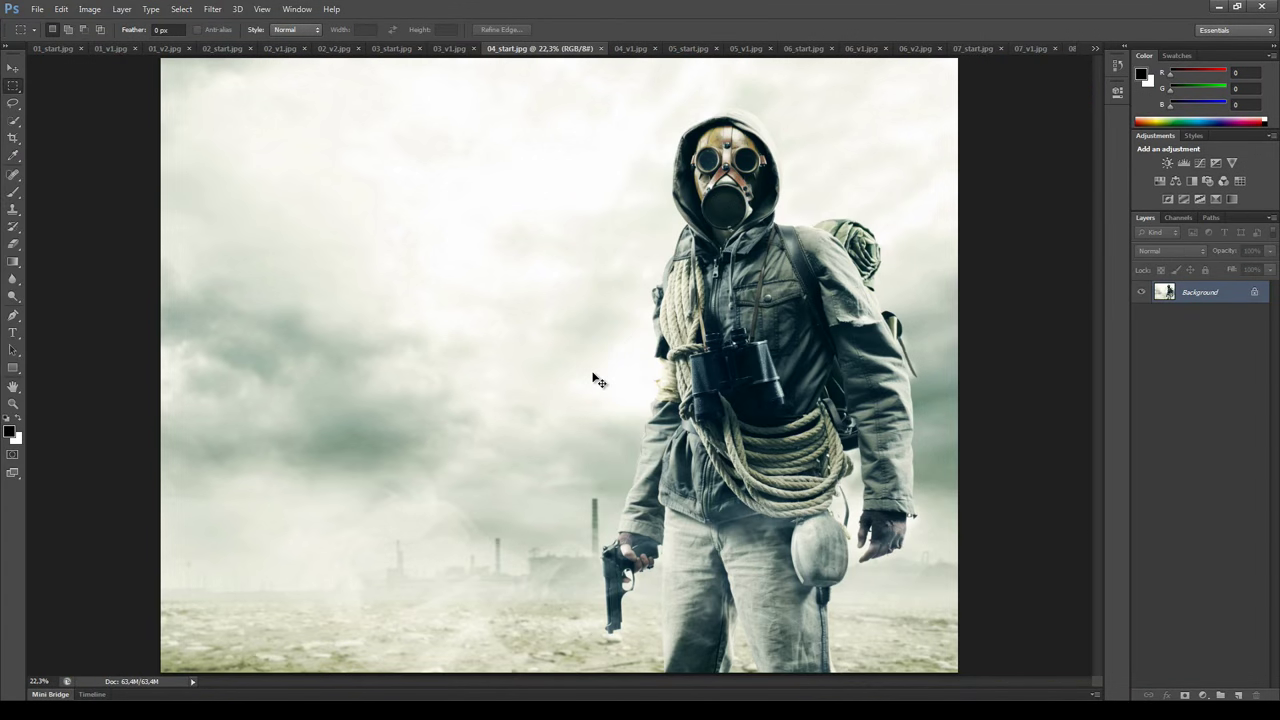
key(ctrl+Tab)
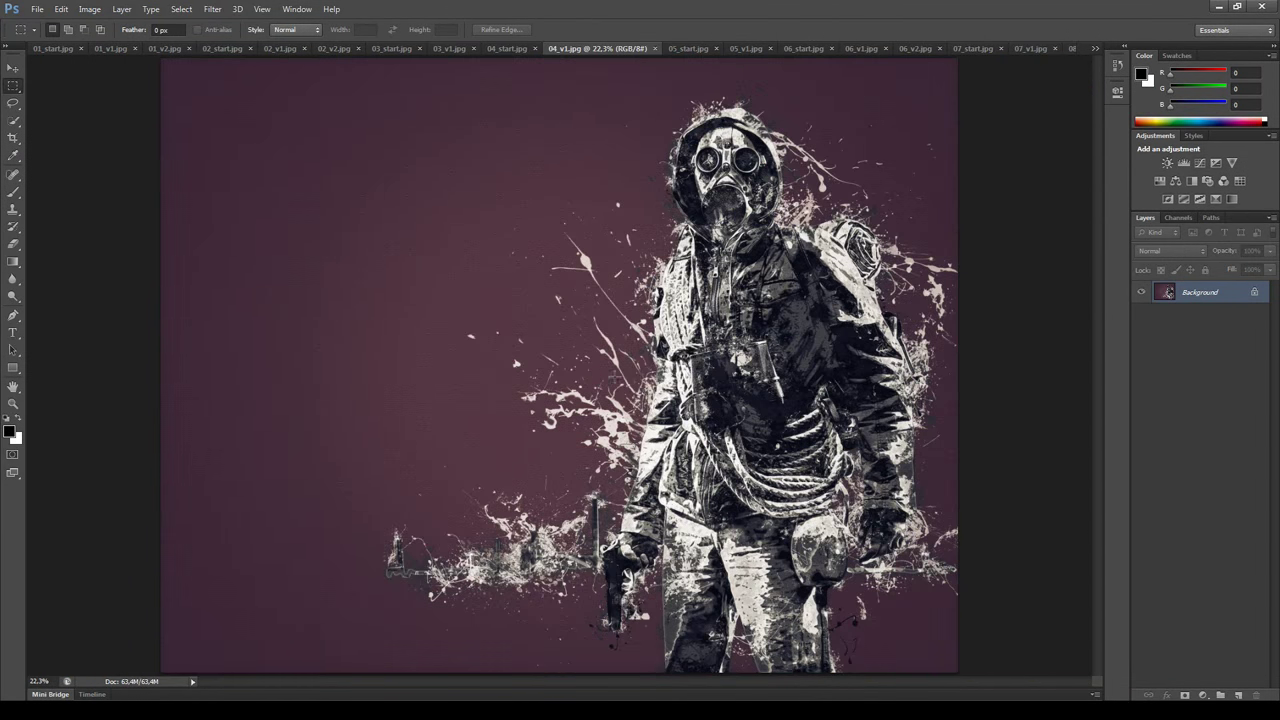
scroll(720, 300, up, 5)
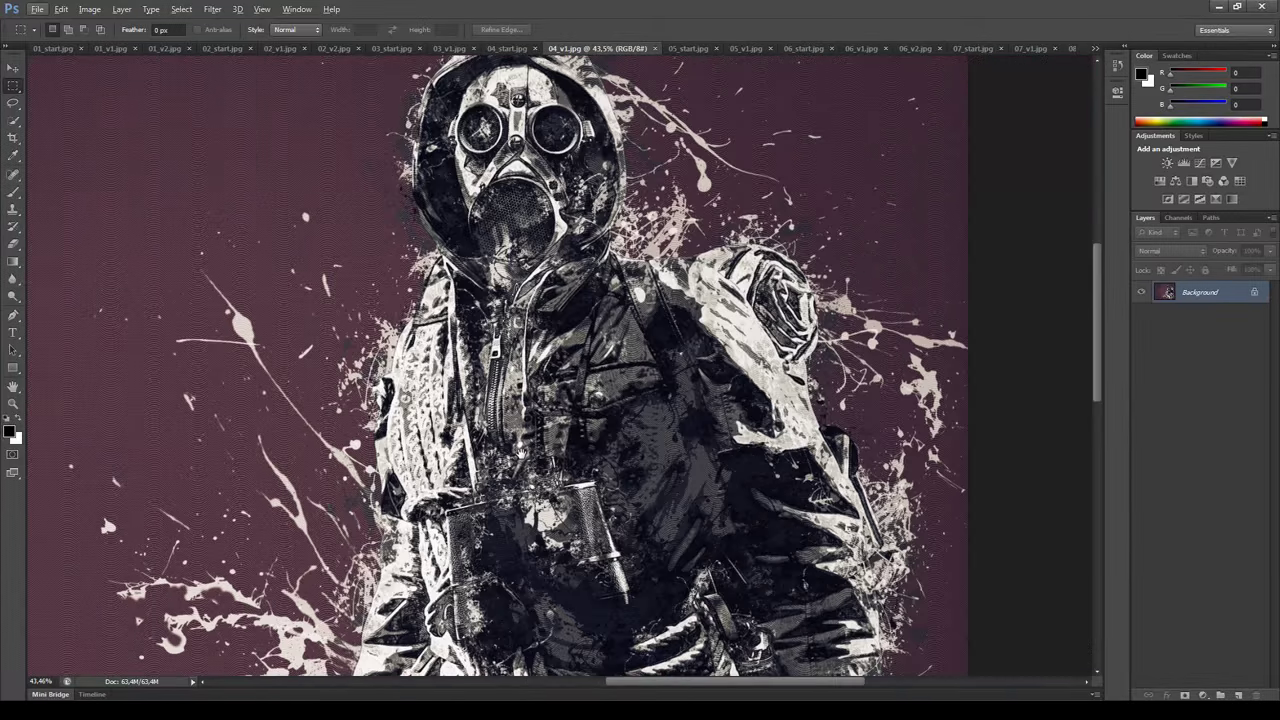
drag(522, 451, 516, 513)
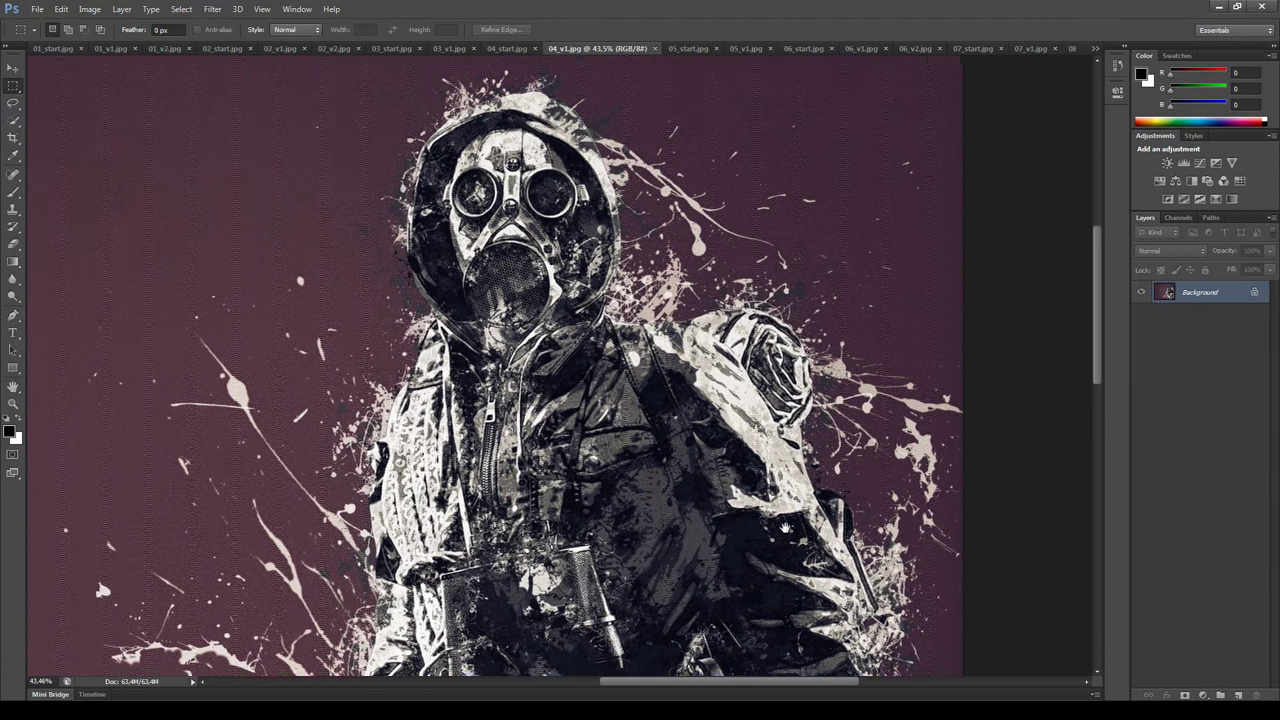
scroll(786, 527, up, 3)
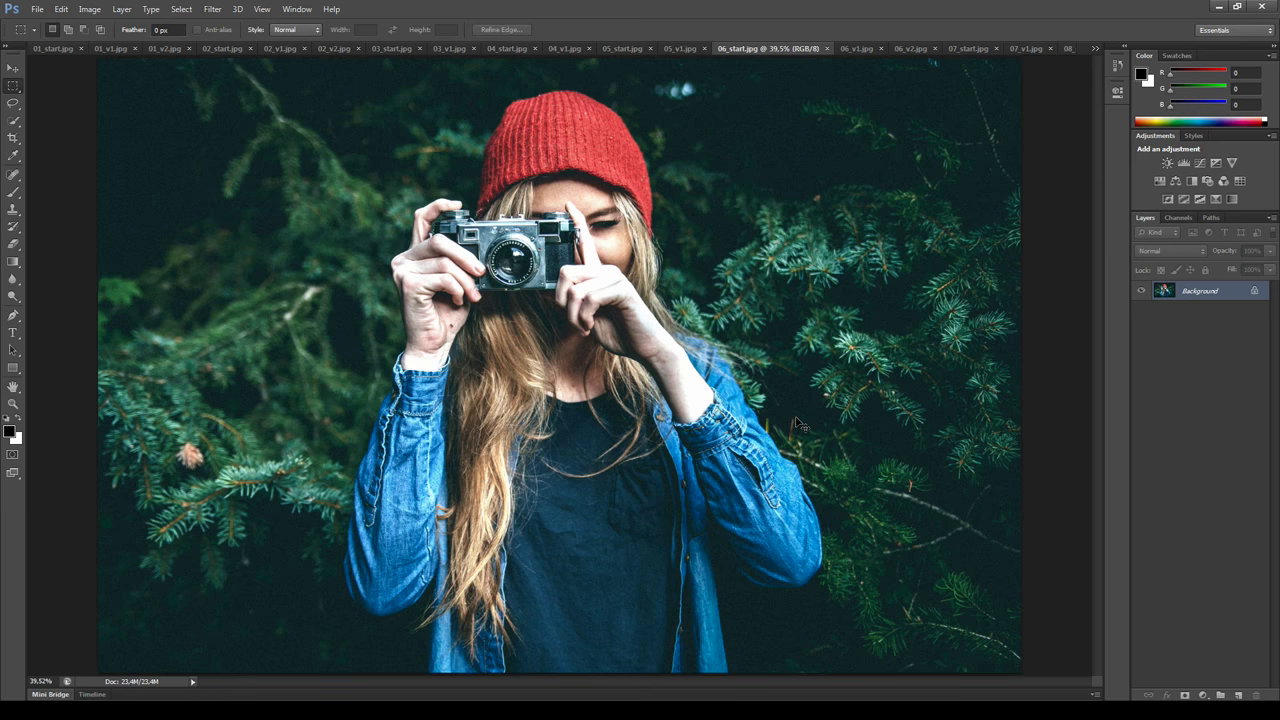
Inspect the photographer artwork in 06_v1.jpg from the red hat down to the lower jacket, and bring up the alternative version 06_v2.jpg.
key(ctrl+Tab)
scroll(706, 393, up, 5)
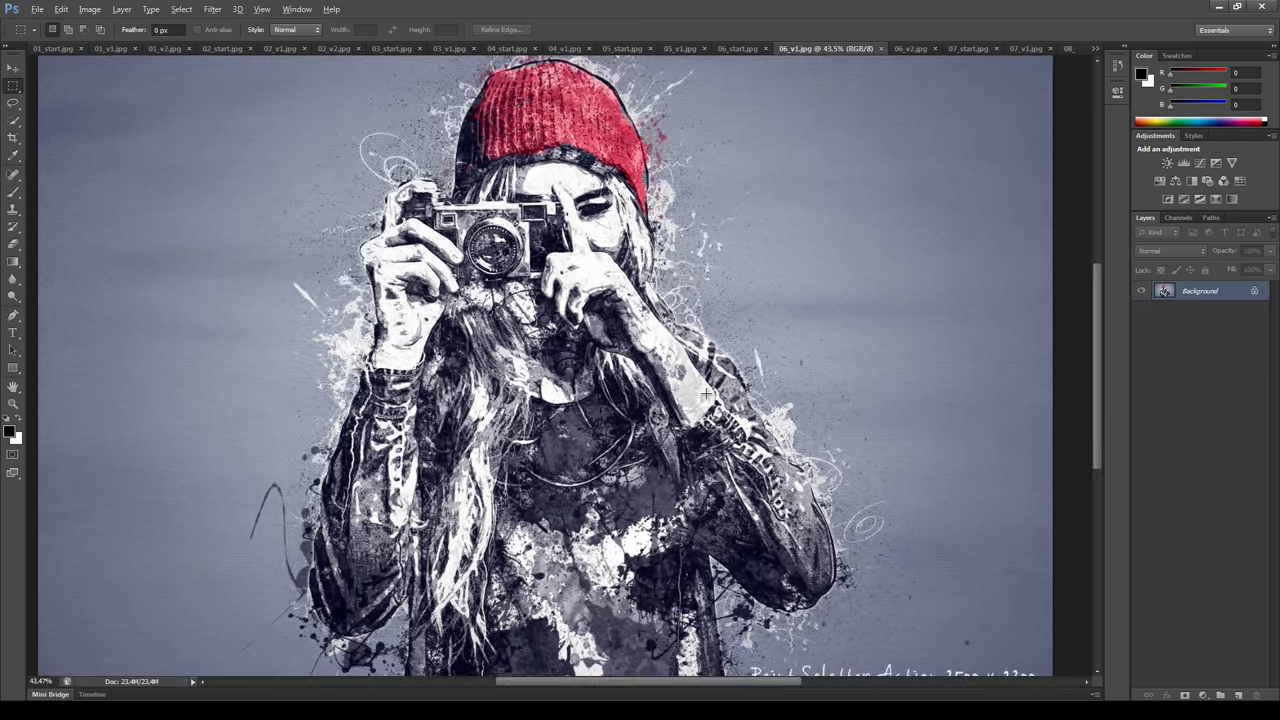
scroll(706, 393, up, 1)
drag(706, 393, 796, 580)
scroll(790, 590, down, 6)
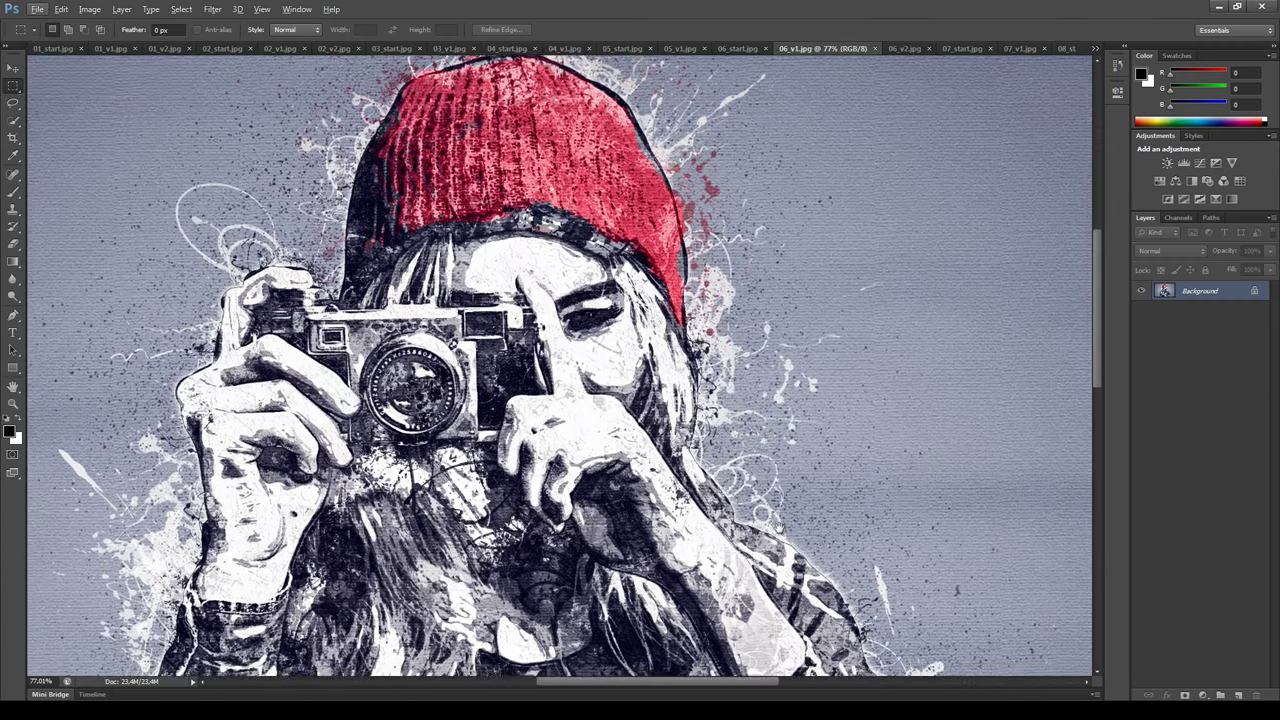
scroll(687, 573, down, 6)
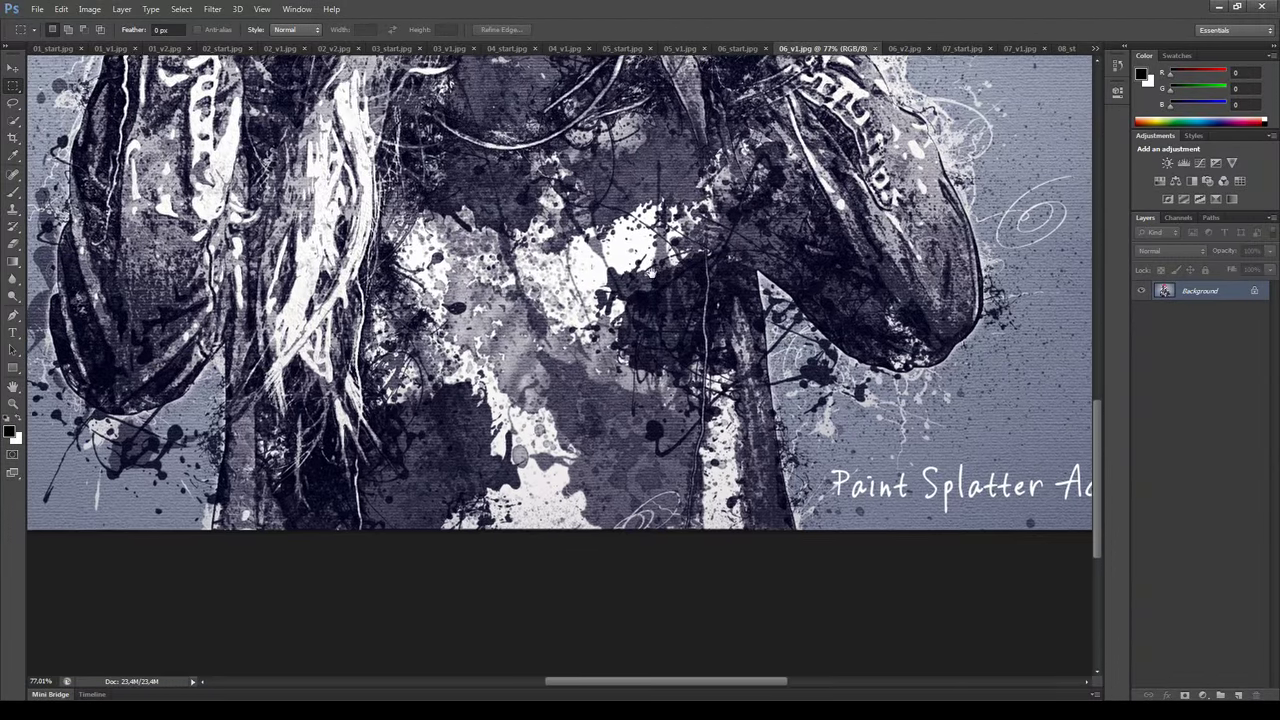
drag(677, 300, 537, 348)
key(ctrl+Tab)
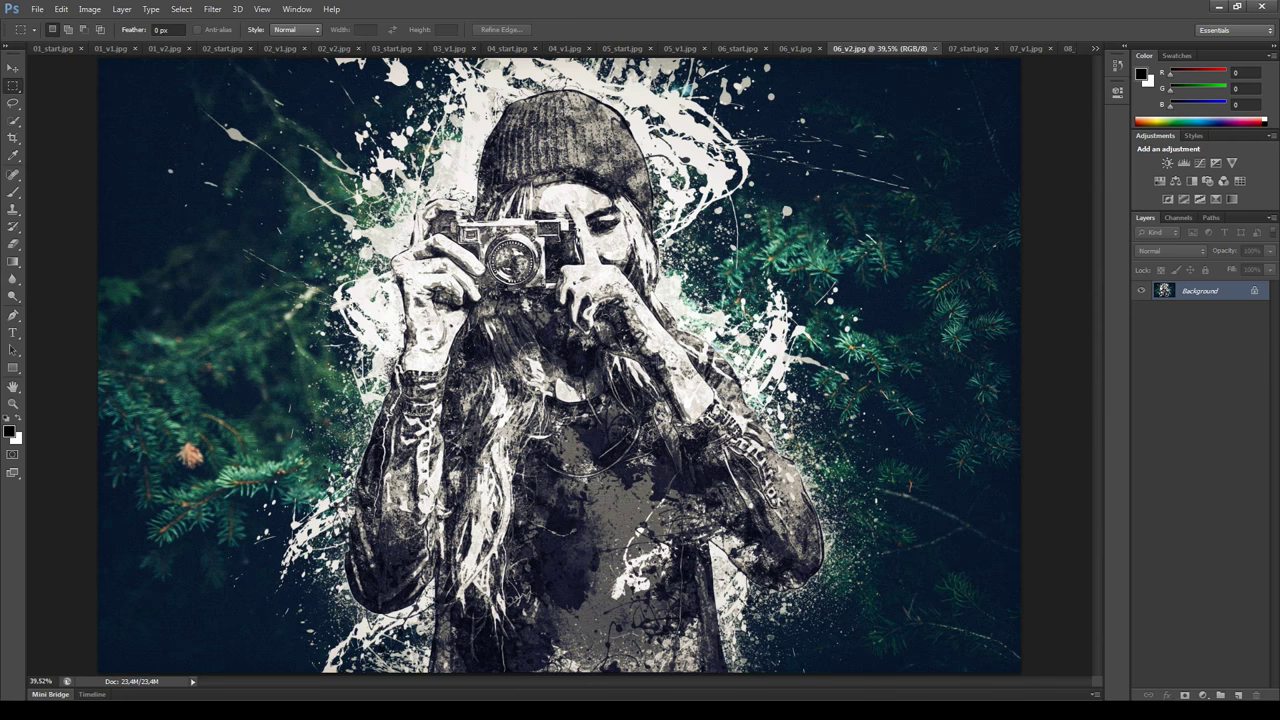
Inspect the photographer artwork in 06_v2.jpg up close, from the camera and hands down to the sleeves and shirt splatters.
scroll(690, 386, up, 3)
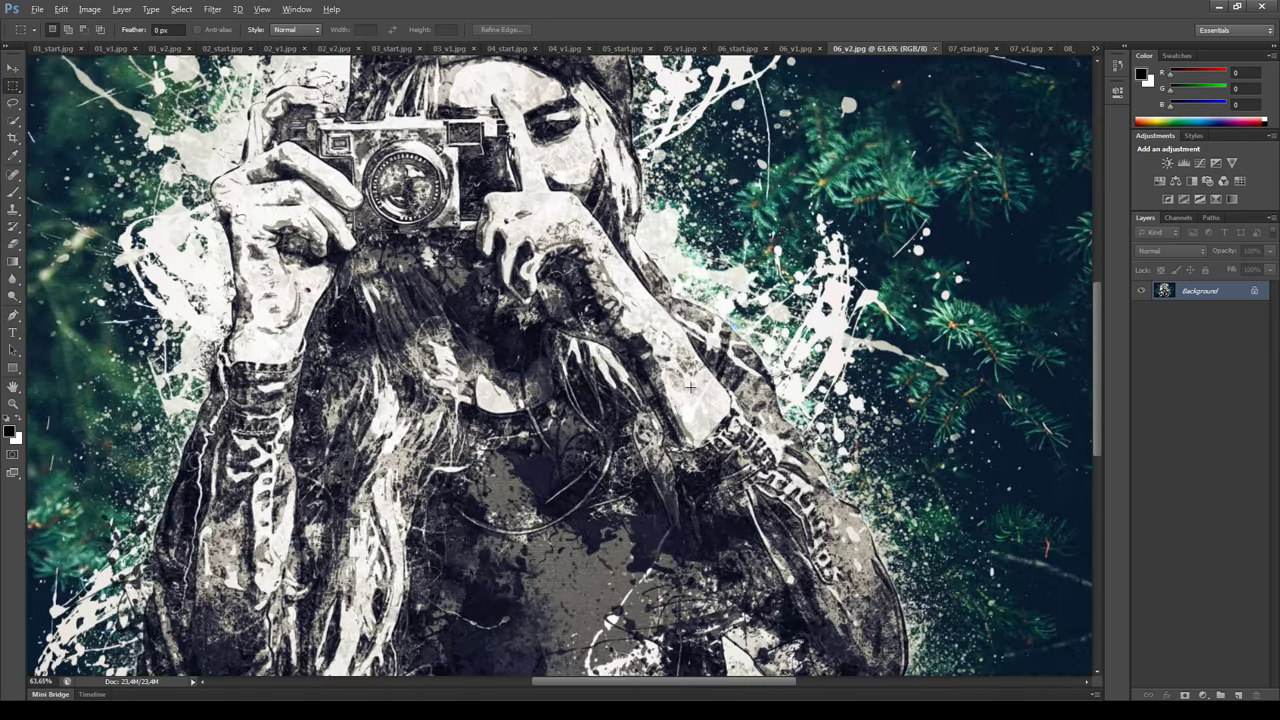
drag(402, 304, 412, 130)
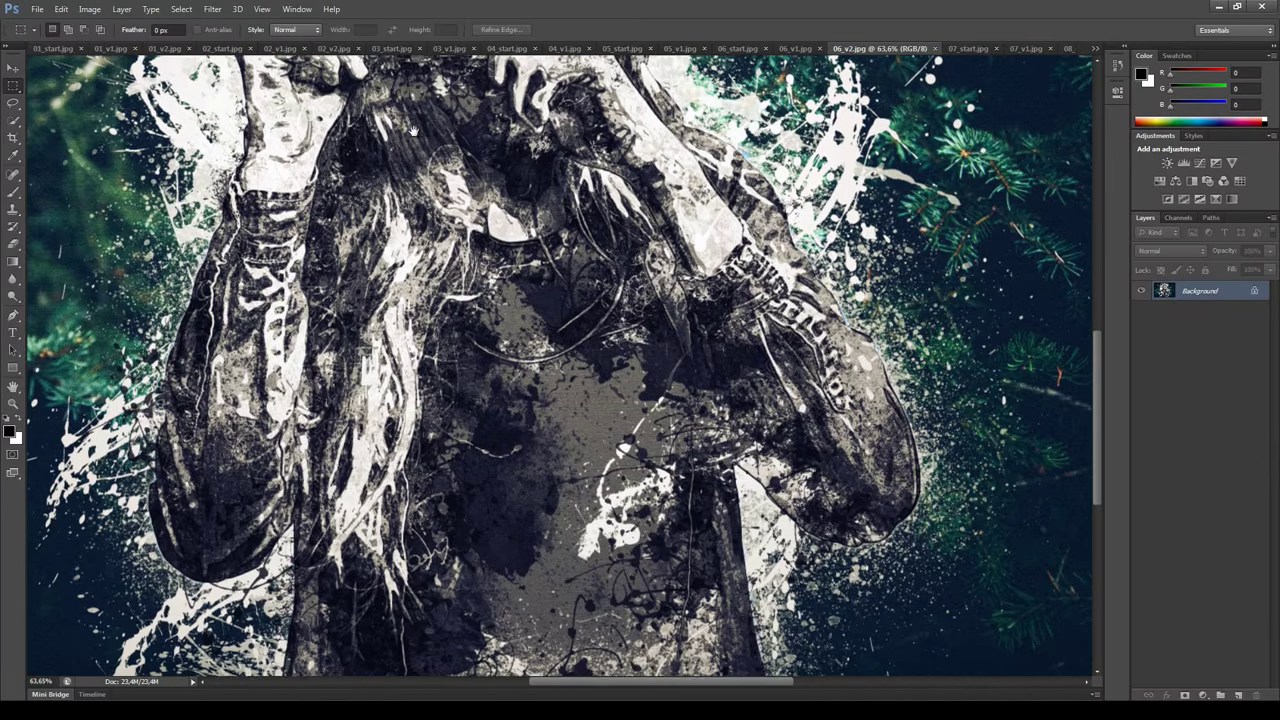
mouse_move(527, 569)
mouse_down()
mouse_move(523, 430)
mouse_move(519, 579)
mouse_up()
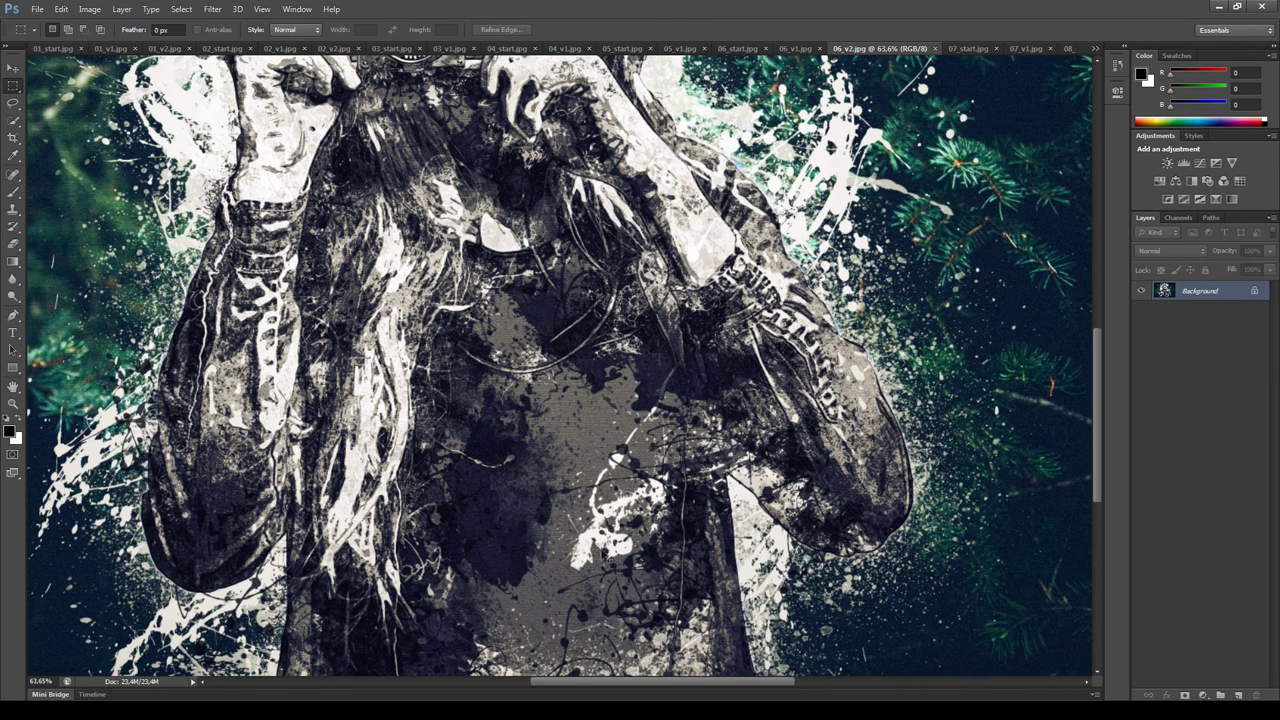
View the pug photo 07_start.jpg and examine the paint splatter details in its effect version 07_v1.jpg.
key(ctrl+Tab)
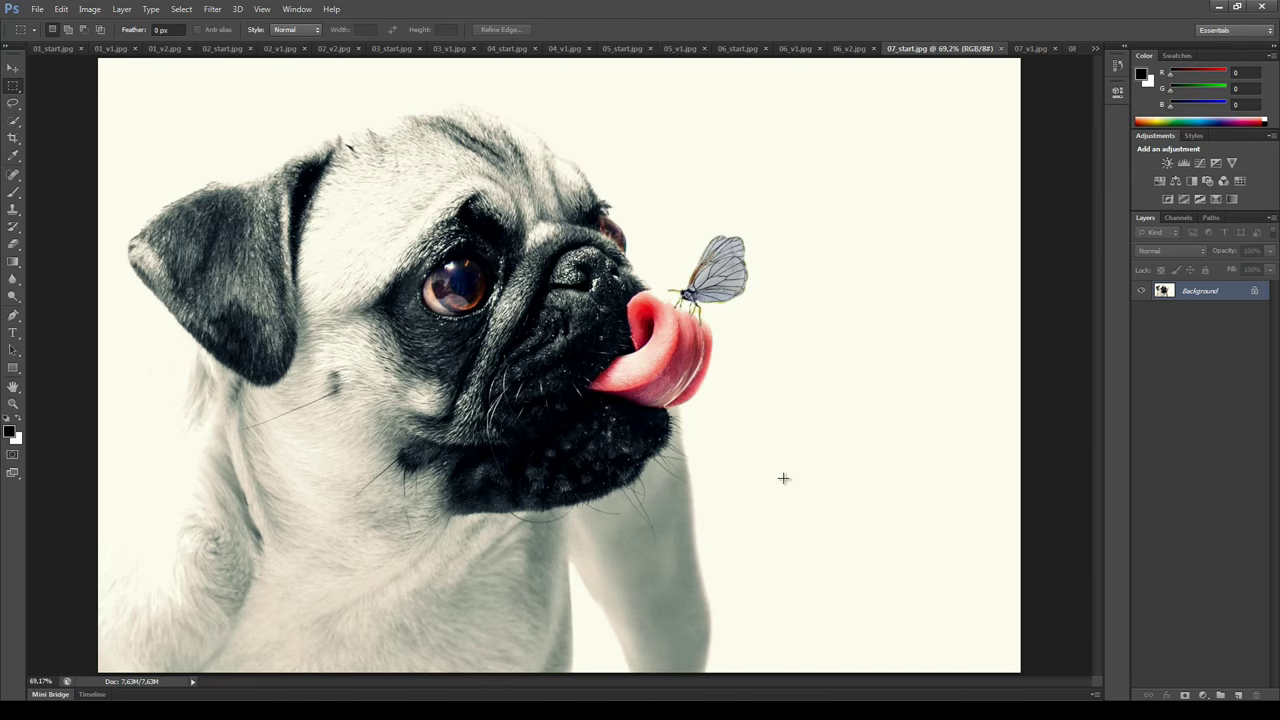
key(ctrl+Tab)
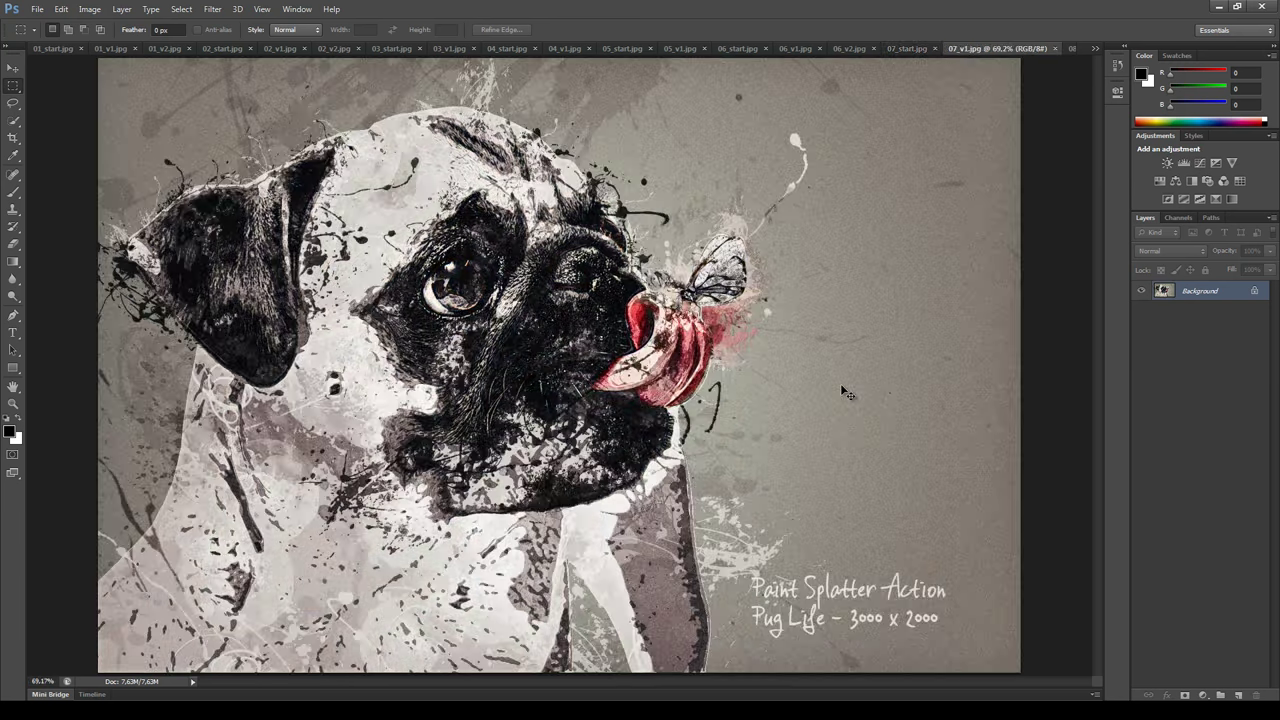
scroll(767, 397, up, 5)
drag(768, 398, 860, 550)
View the tiger photo 08_start.jpg and examine the head, whiskers and open mouth up close in 08_v1.jpg.
key(ctrl+Tab)
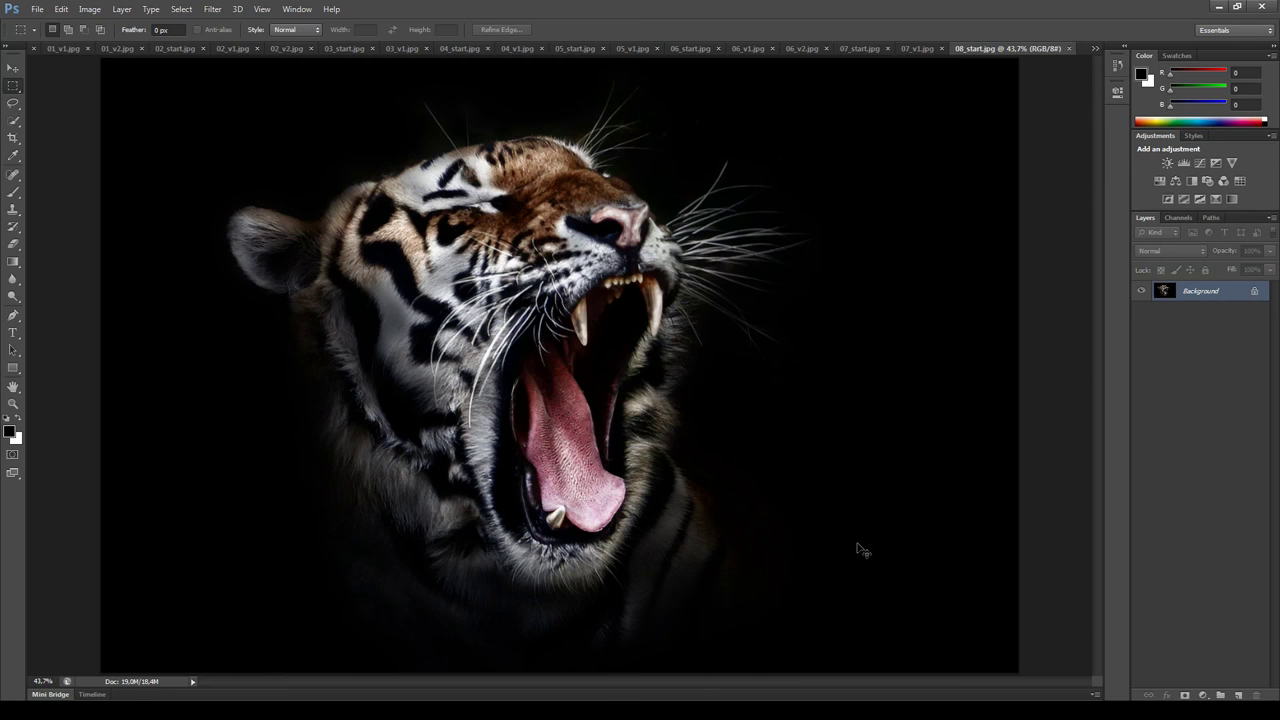
key(ctrl+Tab)
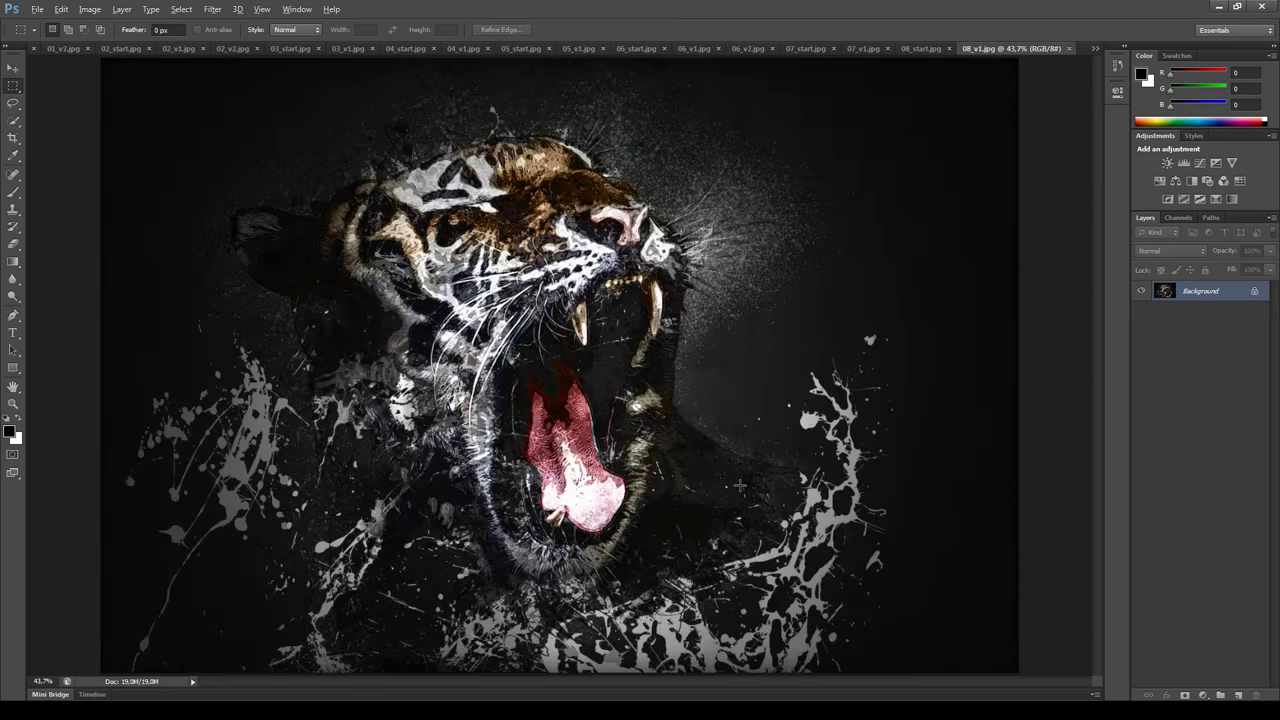
scroll(740, 485, up, 5)
scroll(740, 485, down, 2)
drag(705, 482, 718, 550)
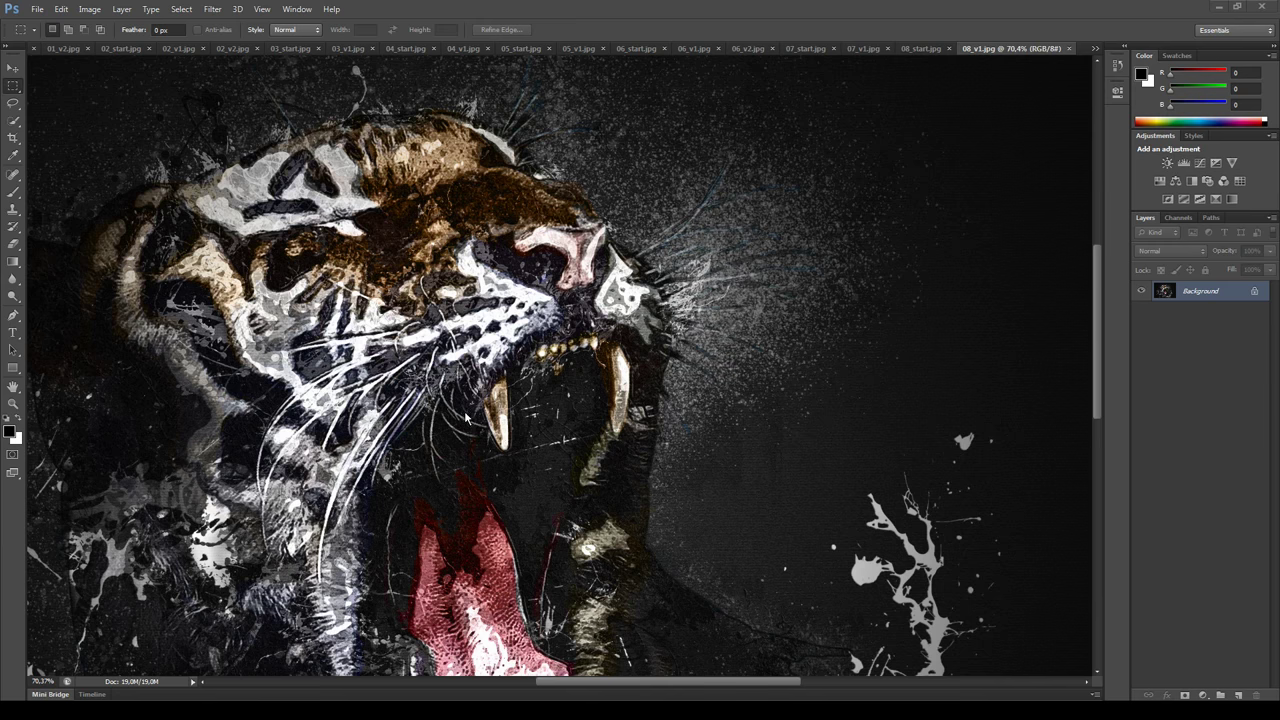
Close all open images and bring up the Actions list.
click(37, 9)
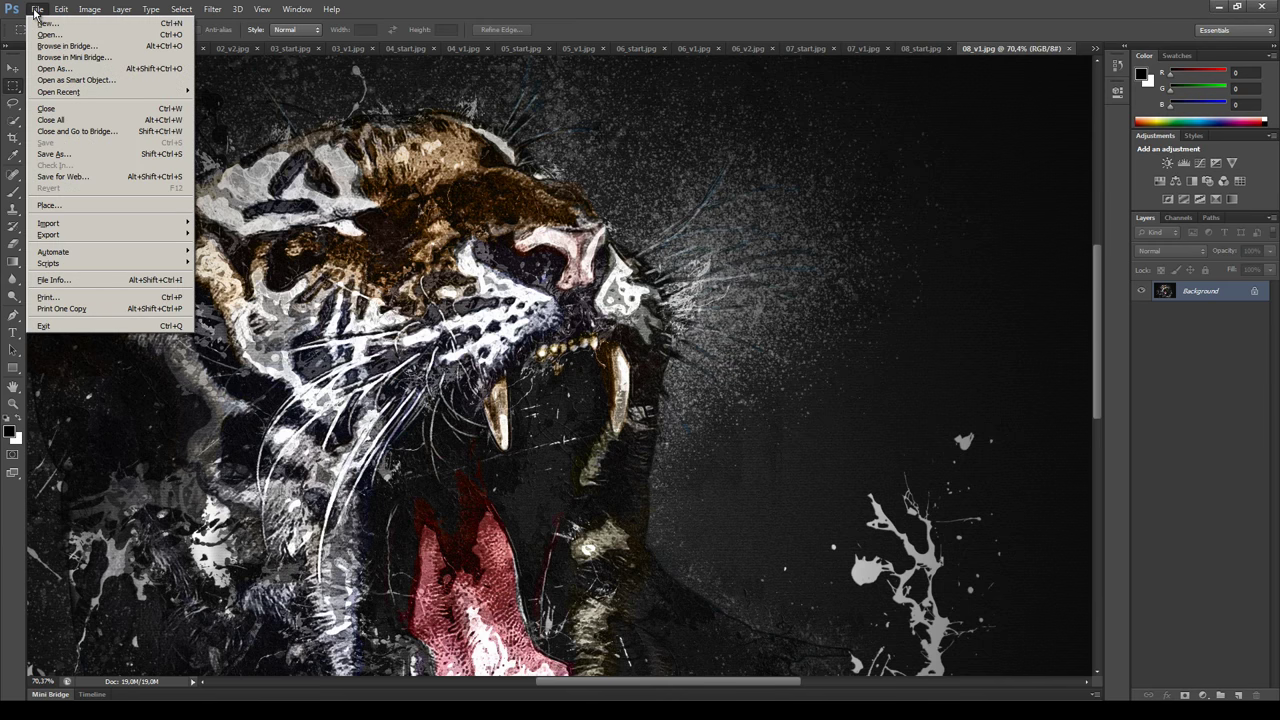
click(91, 121)
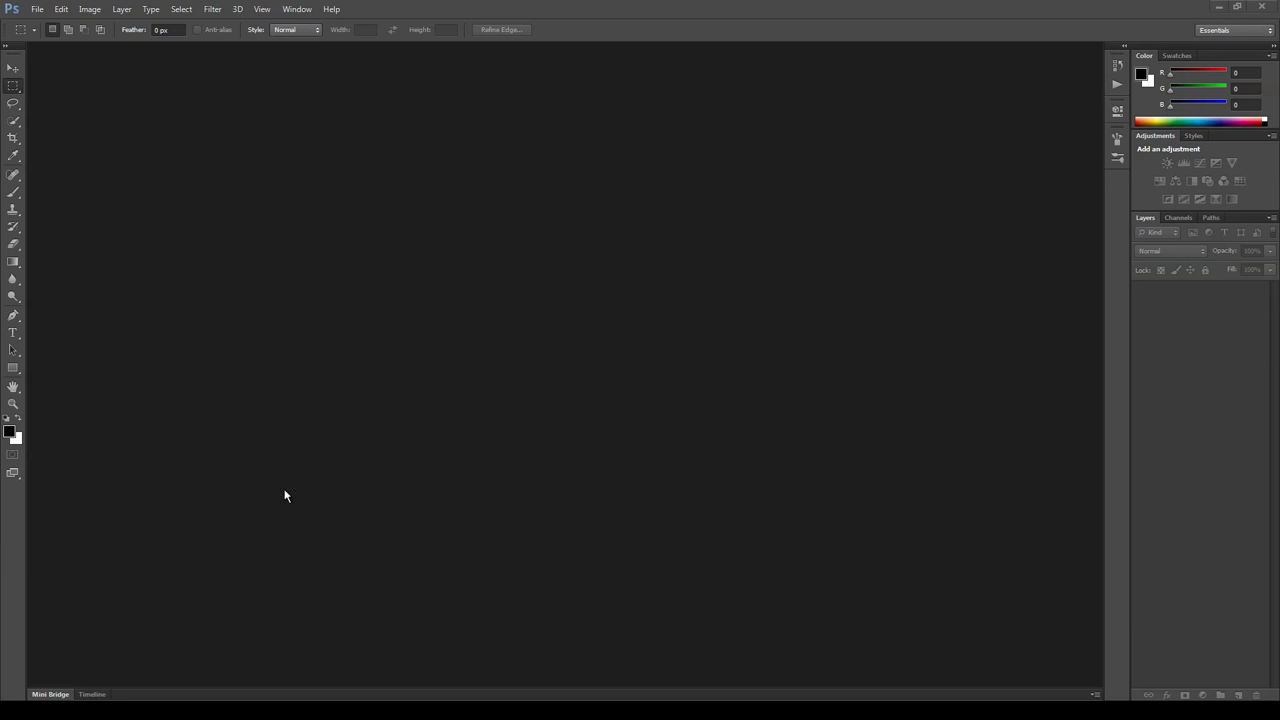
click(297, 9)
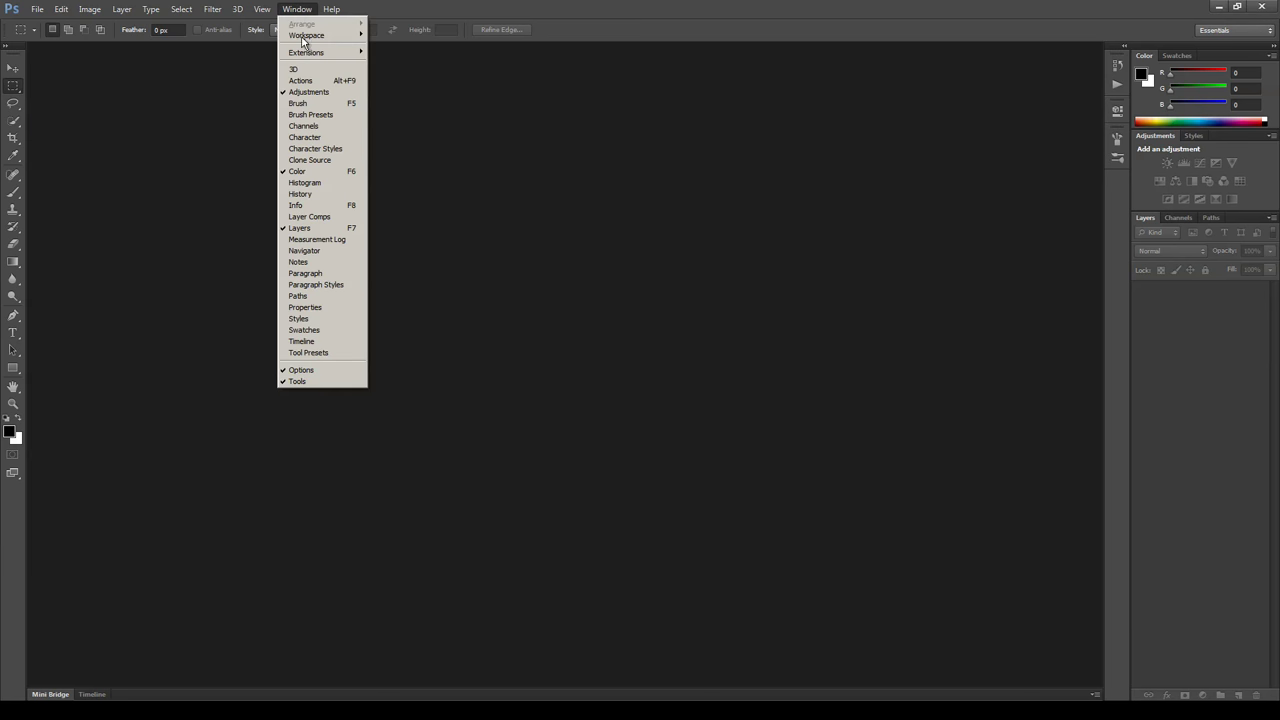
click(310, 81)
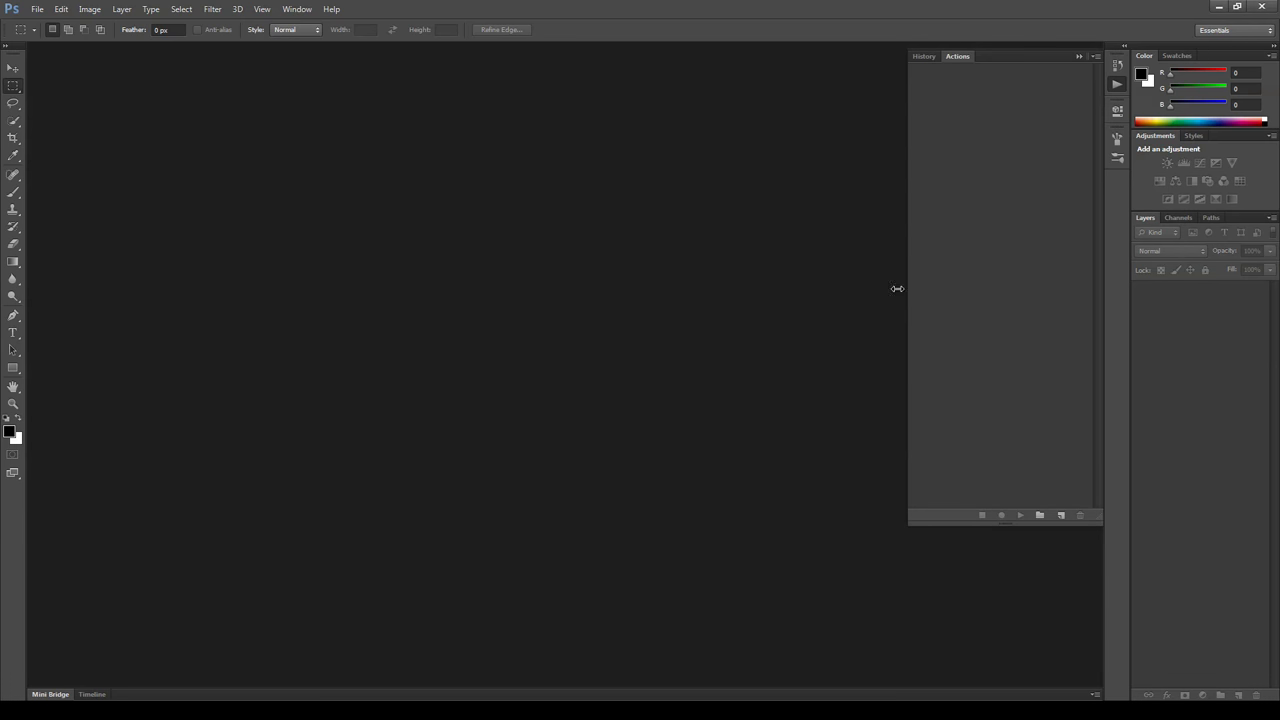
Load the action set "Paint Splatter - Photoshop Actions" from the Demonstration folder.
click(1096, 56)
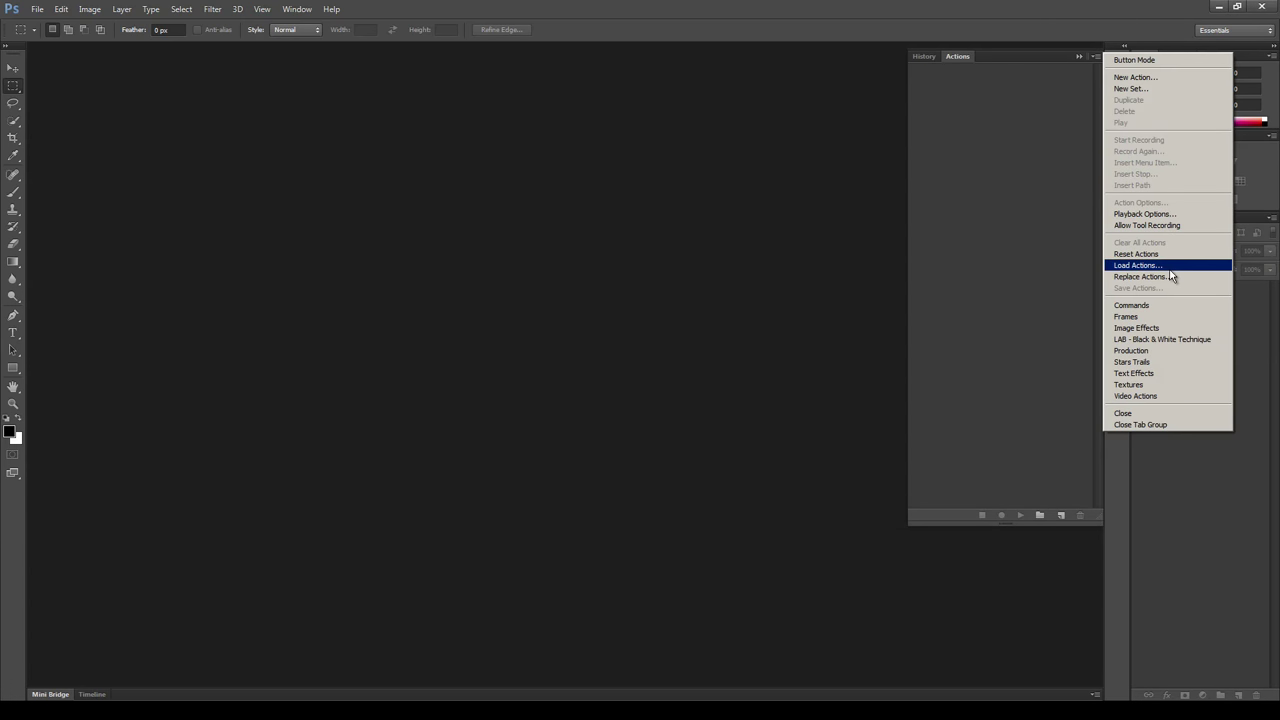
click(1169, 266)
click(564, 151)
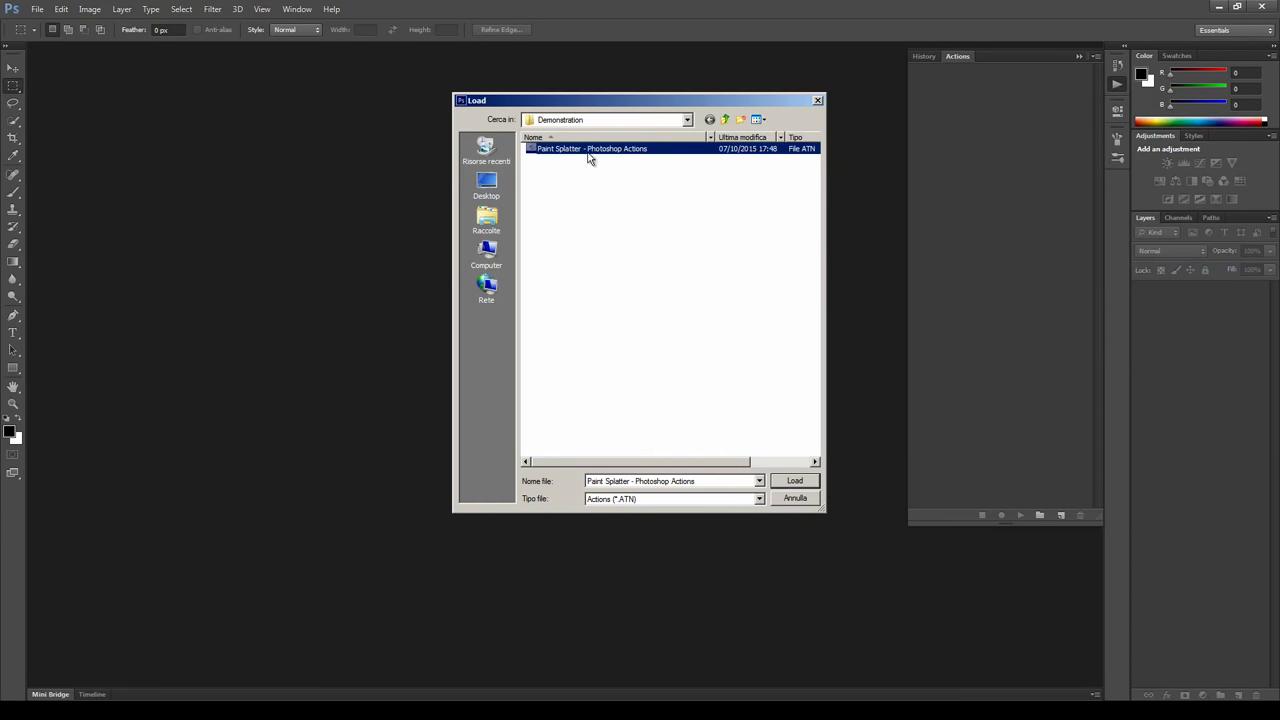
click(800, 482)
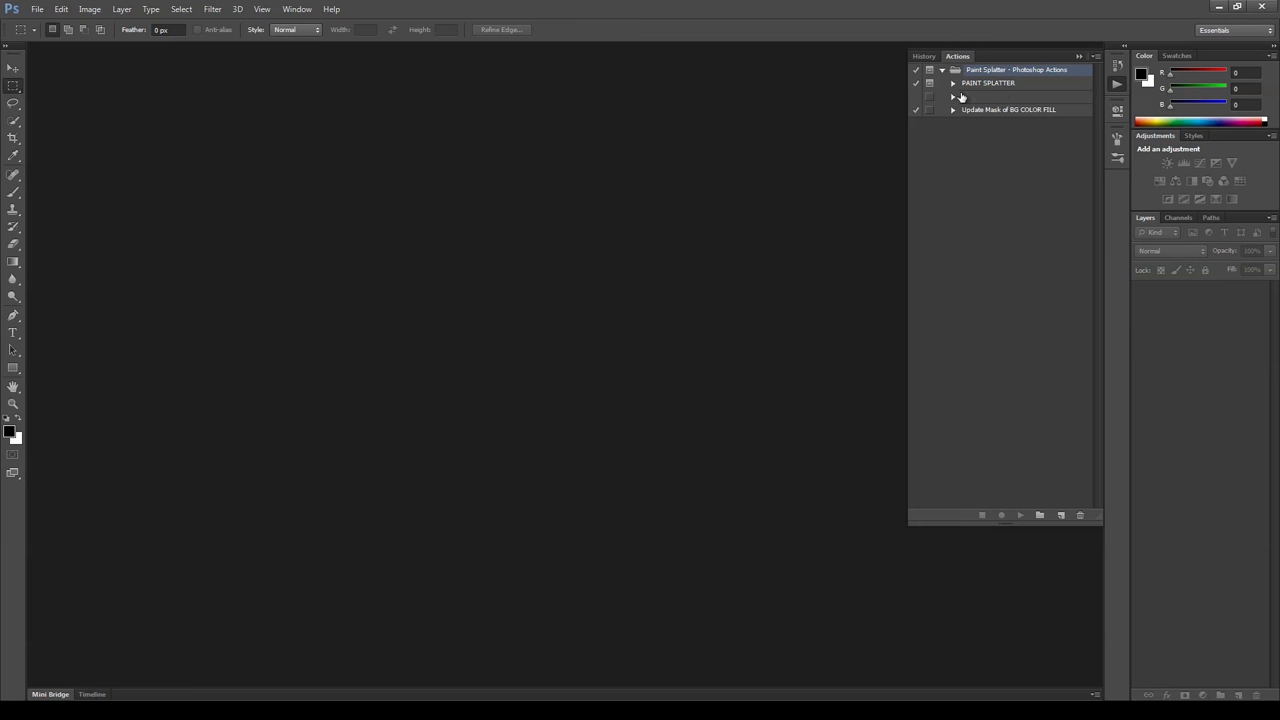
Review the loaded actions PAINT SPLATTER and Update Mask of BG COLOR FILL, ending with PAINT SPLATTER selected.
click(975, 85)
click(994, 110)
click(993, 85)
click(1000, 110)
click(1003, 85)
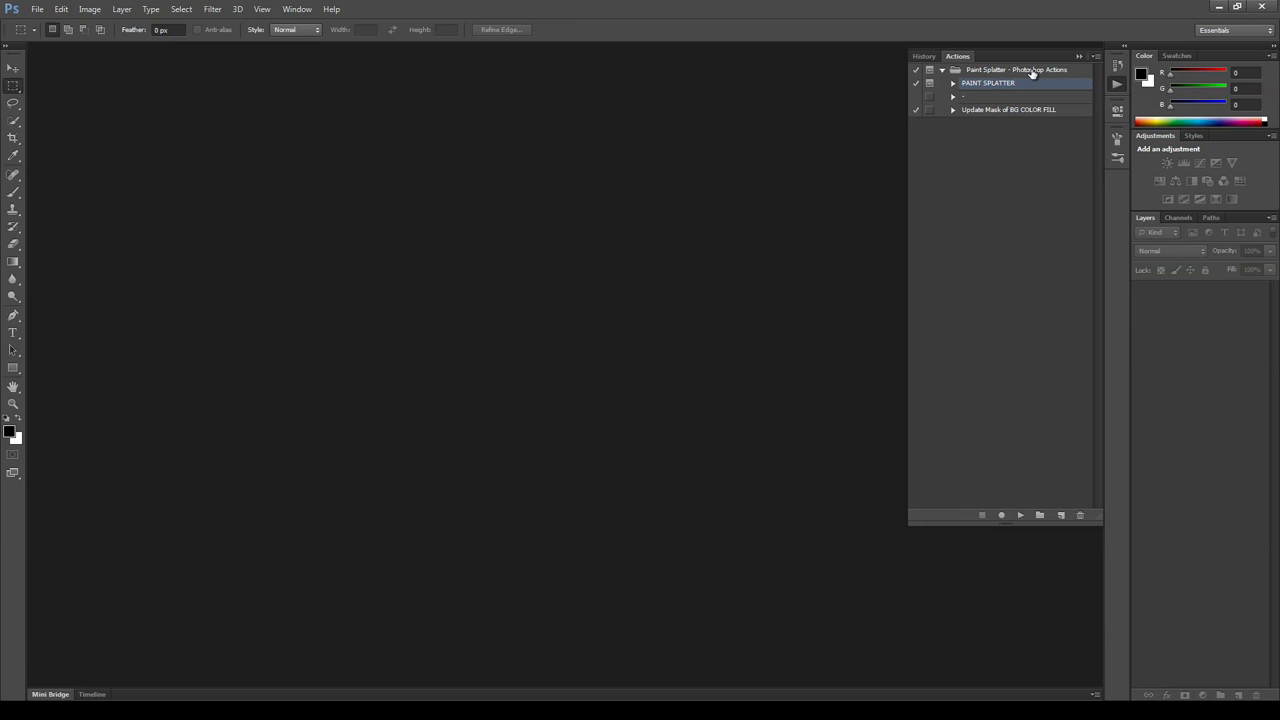
Load the brush file "Paint Splatter - Photoshop Actions - Brushes CS6-CC" into the brush presets.
click(295, 12)
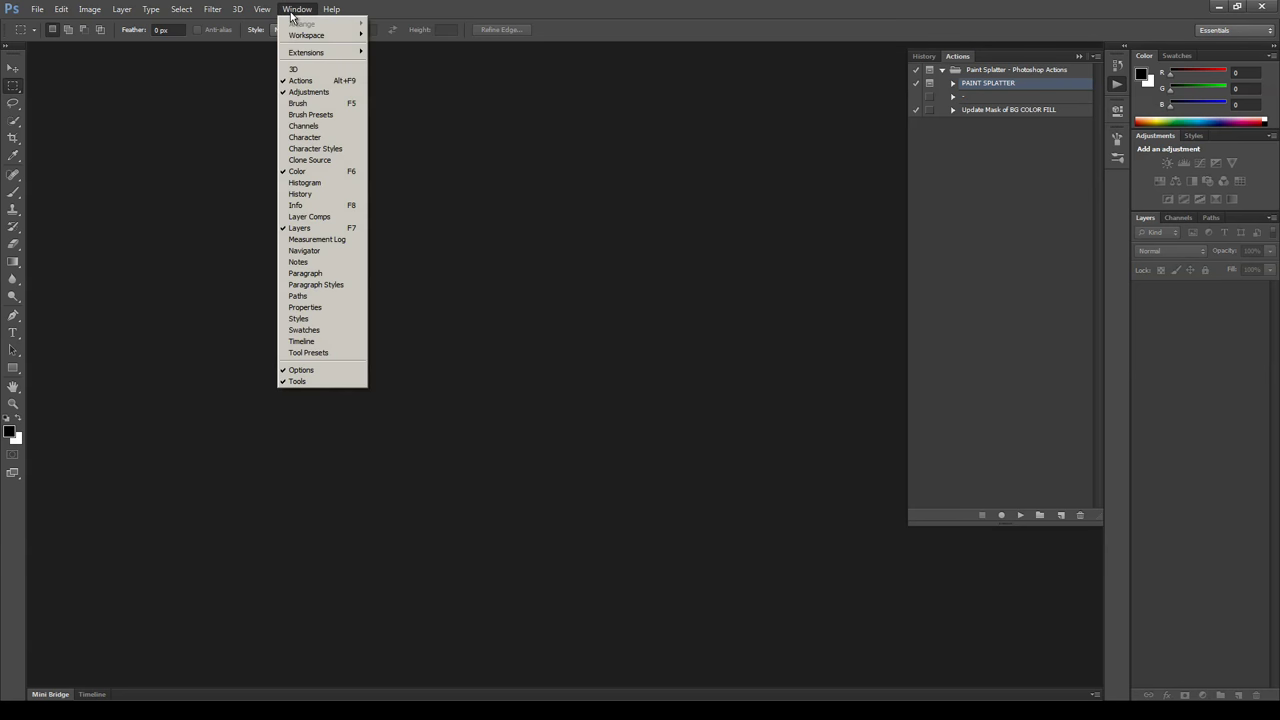
click(325, 116)
click(1097, 132)
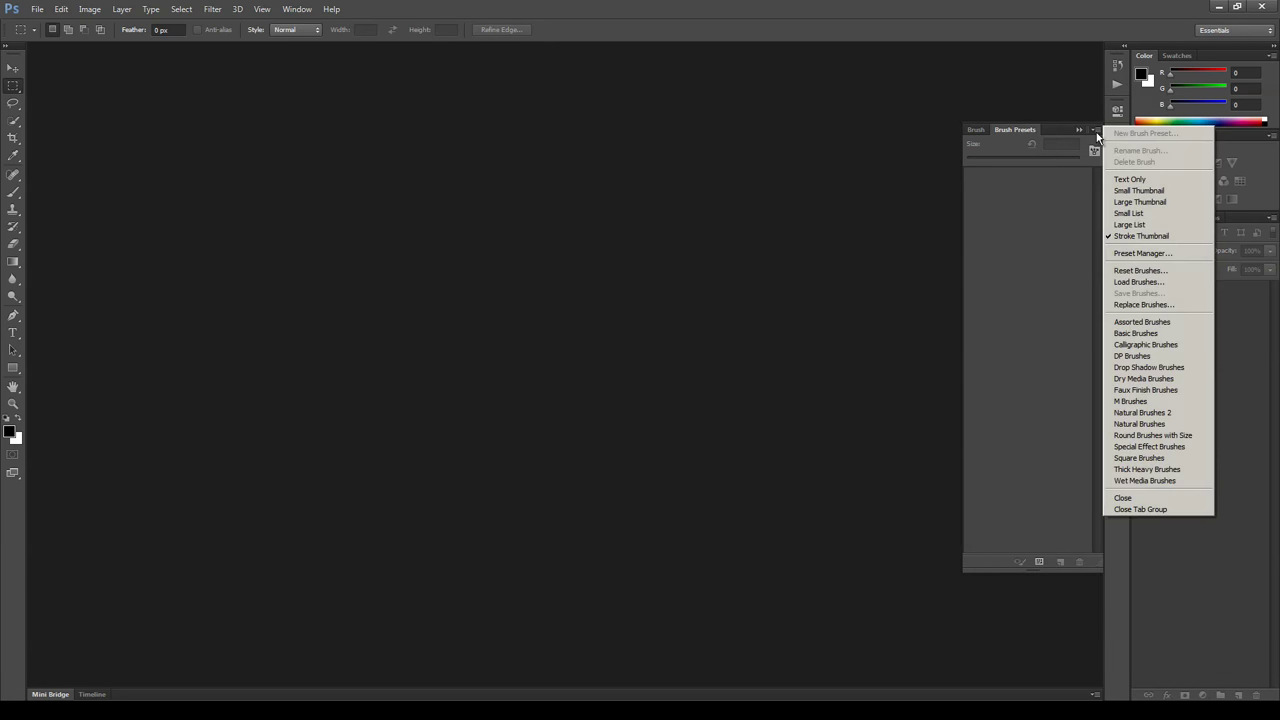
click(1169, 283)
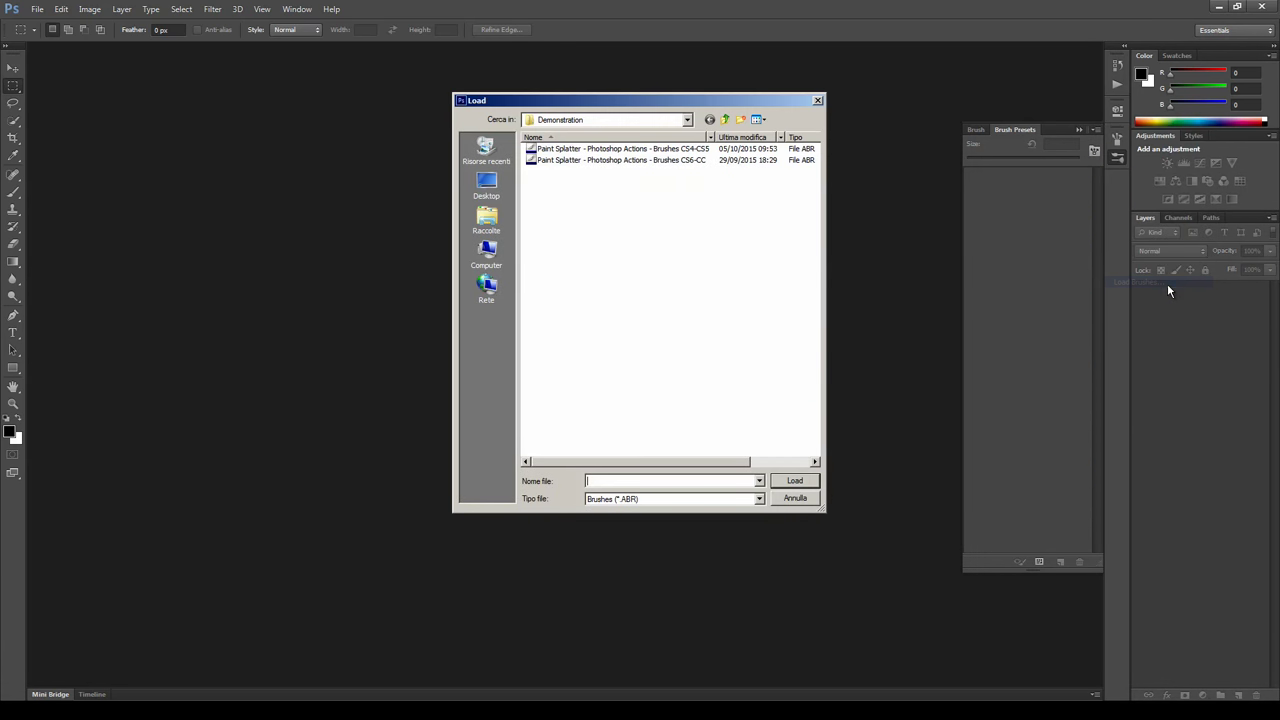
click(653, 161)
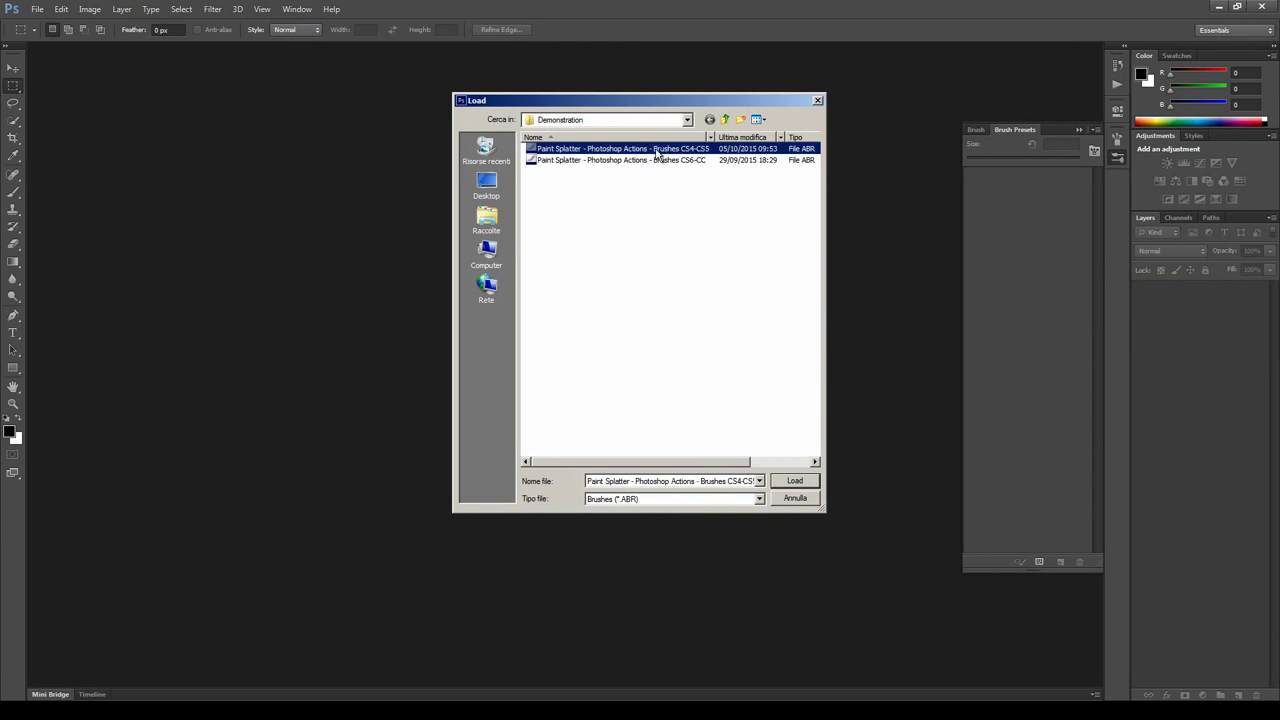
click(645, 197)
click(645, 161)
click(795, 482)
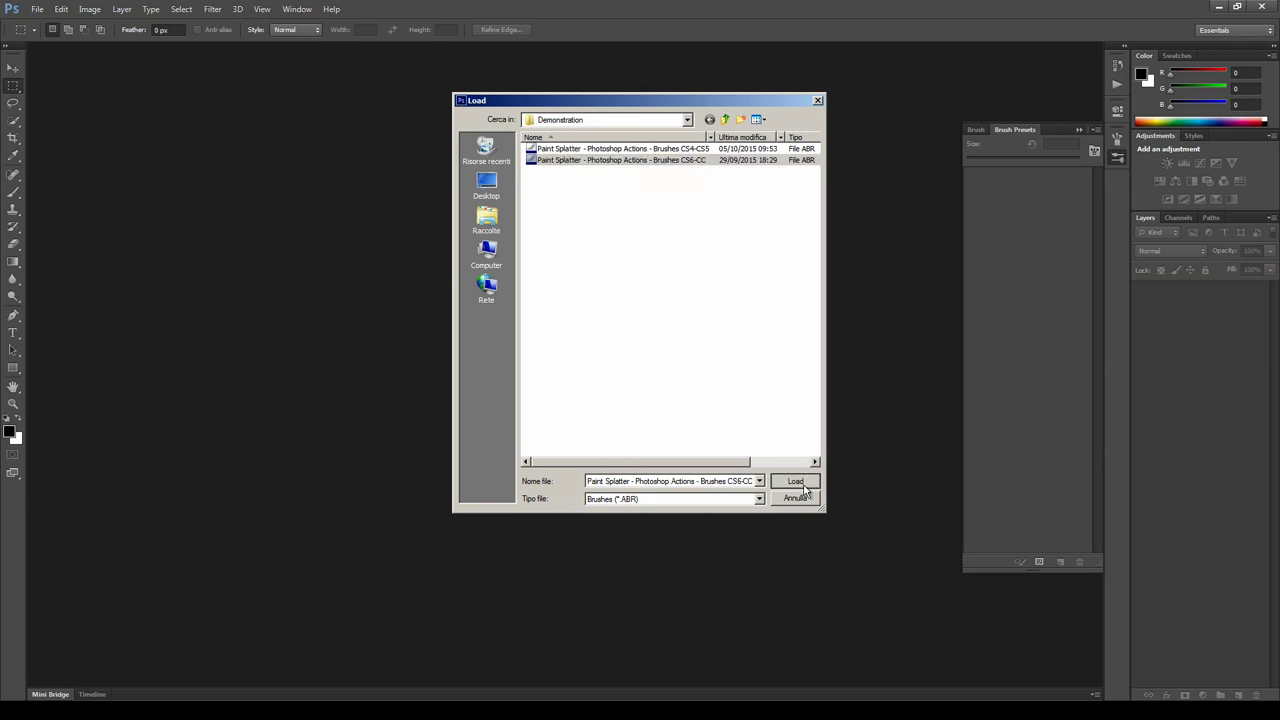
Display the brush presets as a large list and look through the loaded brushes by name.
mouse_move(1098, 238)
mouse_down()
mouse_move(1104, 443)
mouse_move(1101, 230)
mouse_up()
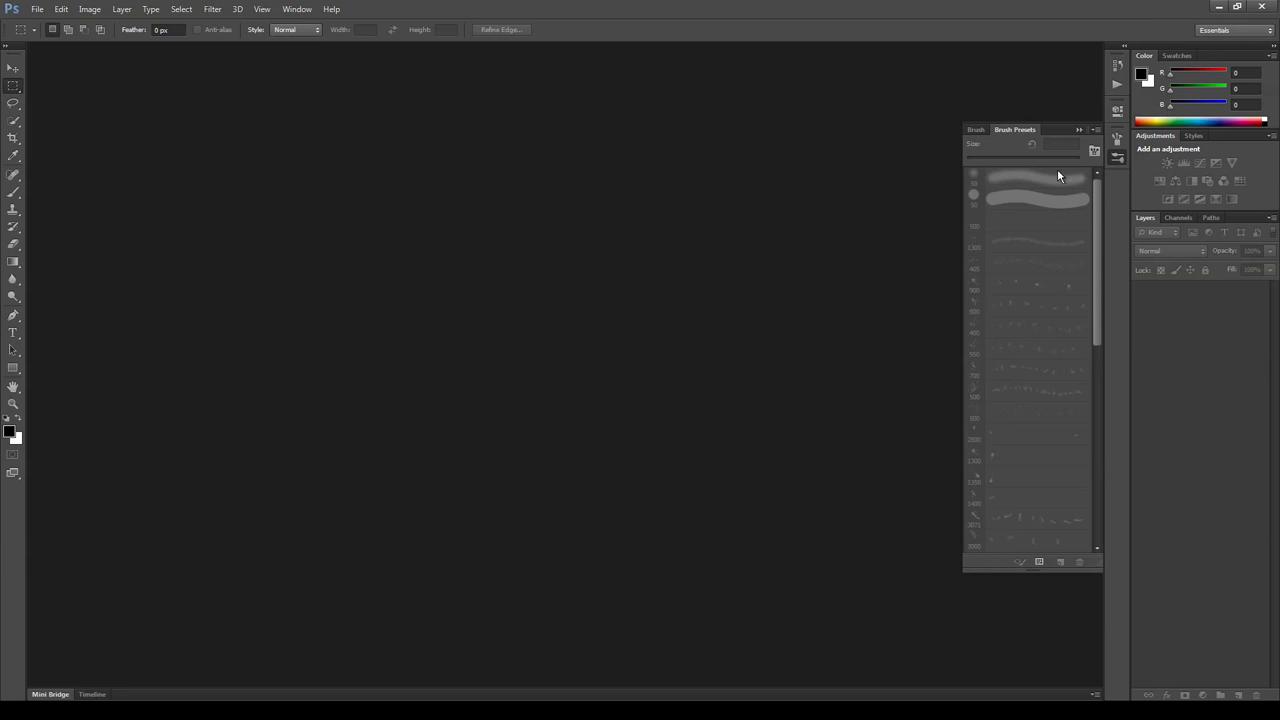
click(1096, 131)
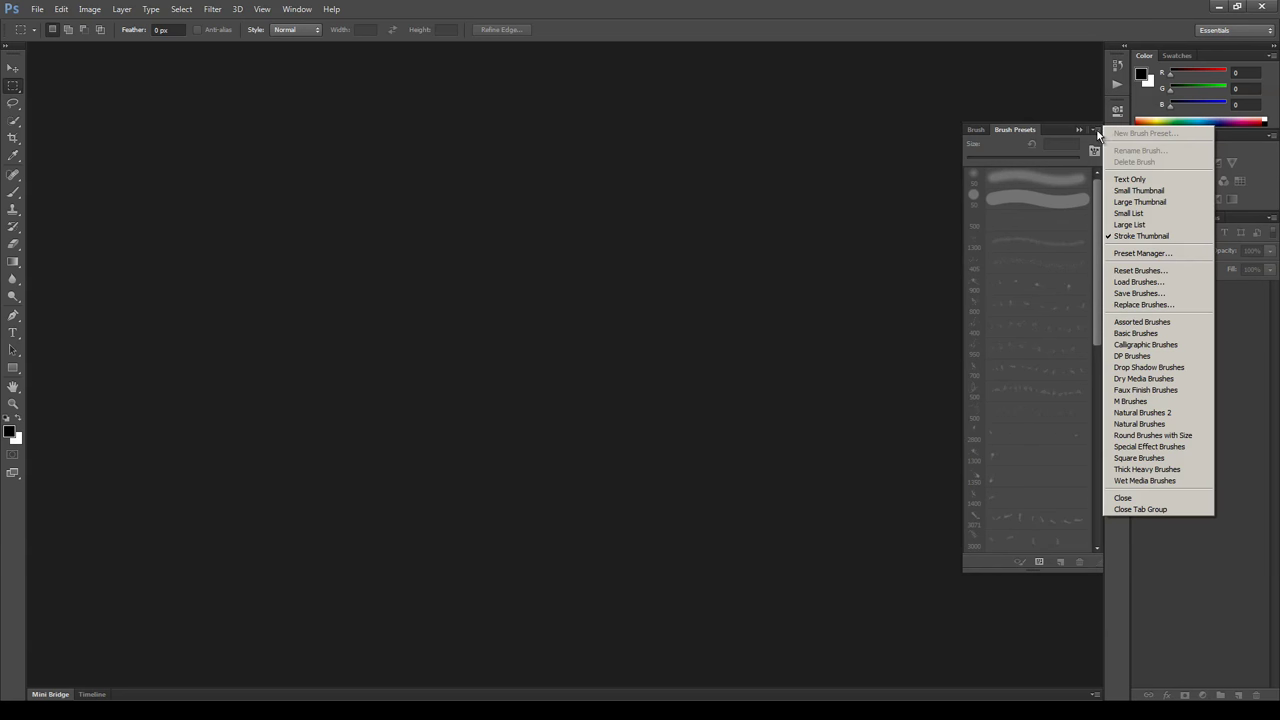
click(1147, 226)
mouse_move(1097, 195)
mouse_down()
mouse_move(1097, 394)
mouse_move(1099, 180)
mouse_up()
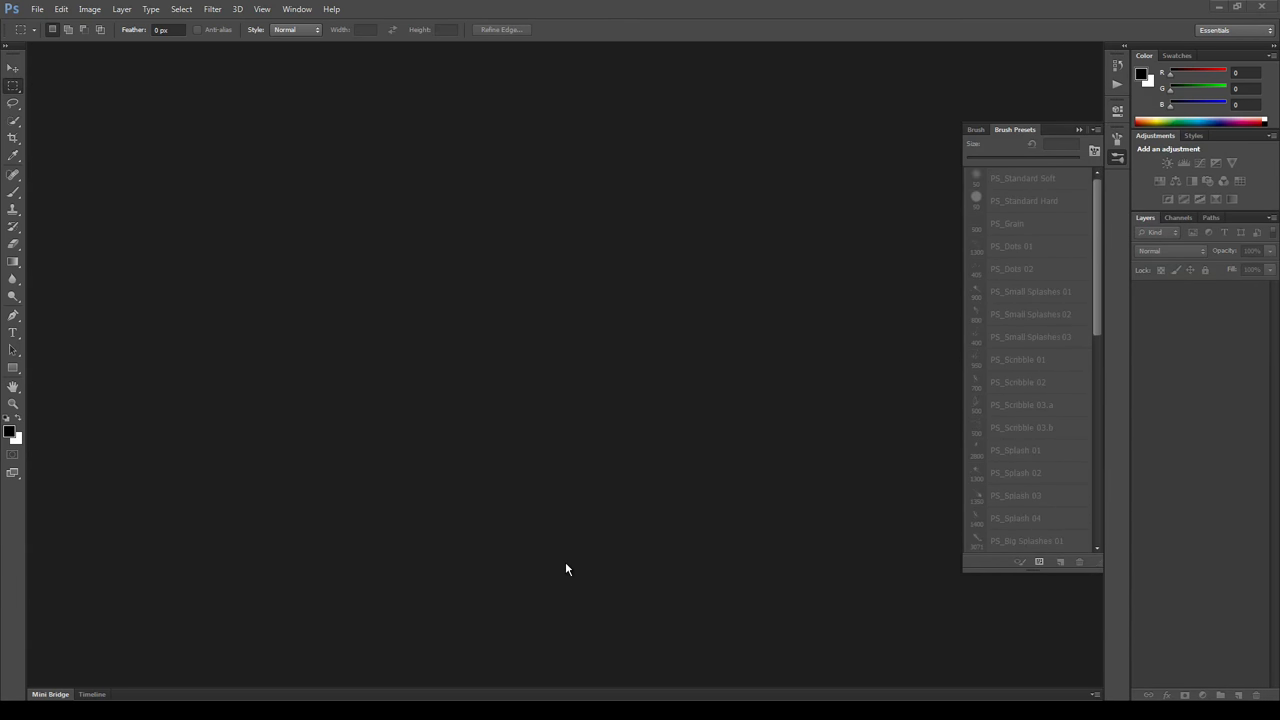
Hide the brush presets and open the photo Demo Image 01 from the Demonstration folder.
click(1119, 158)
click(37, 9)
click(50, 36)
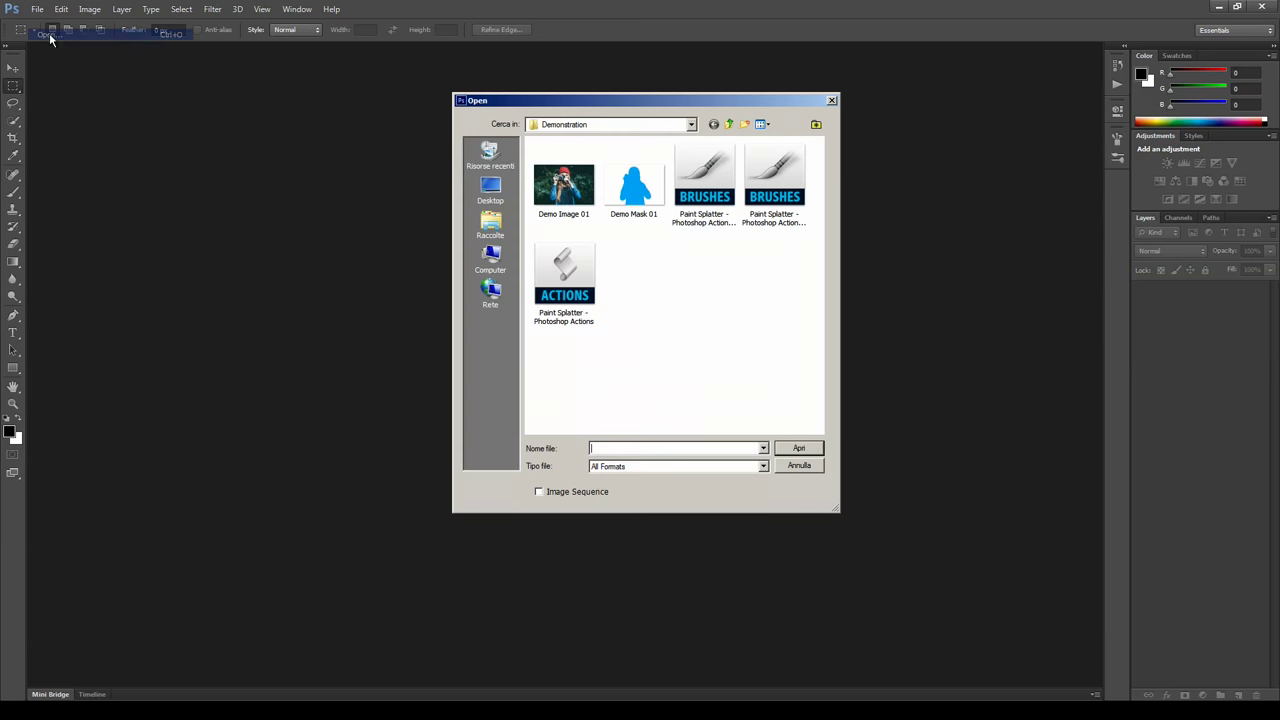
double_click(540, 180)
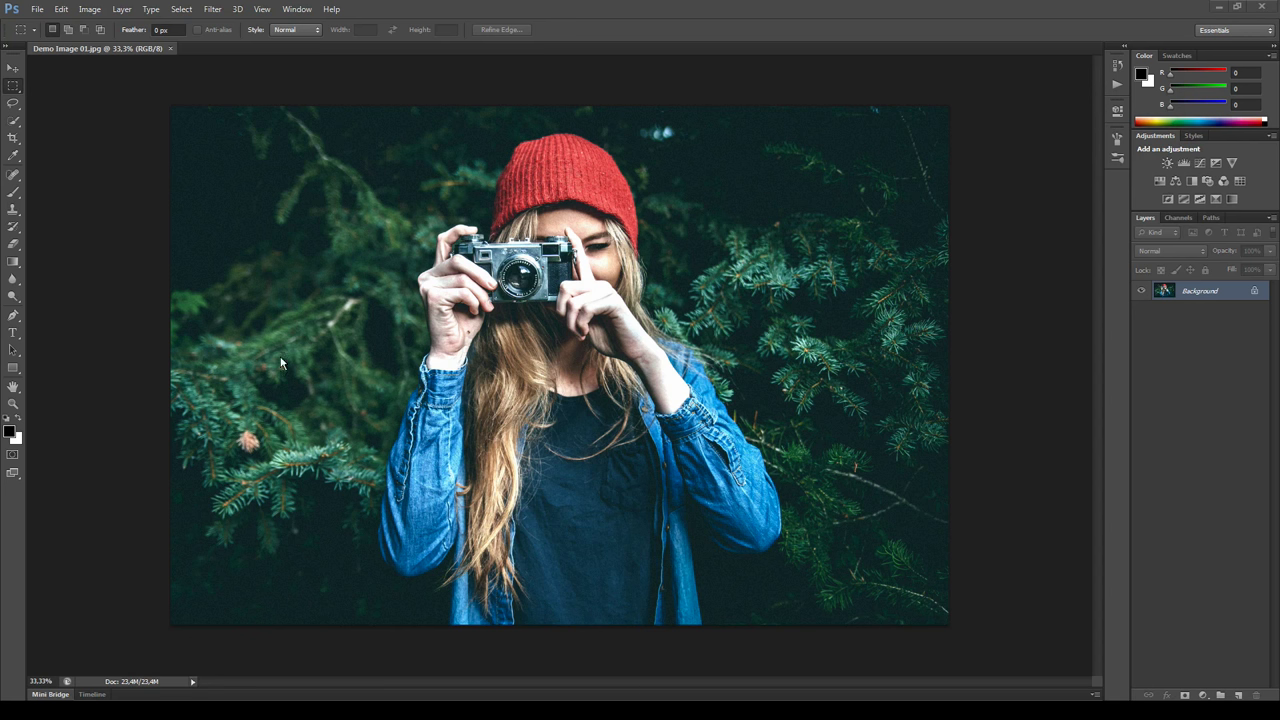
Check the colour mode and bit depth of Demo Image 01.jpg.
click(89, 9)
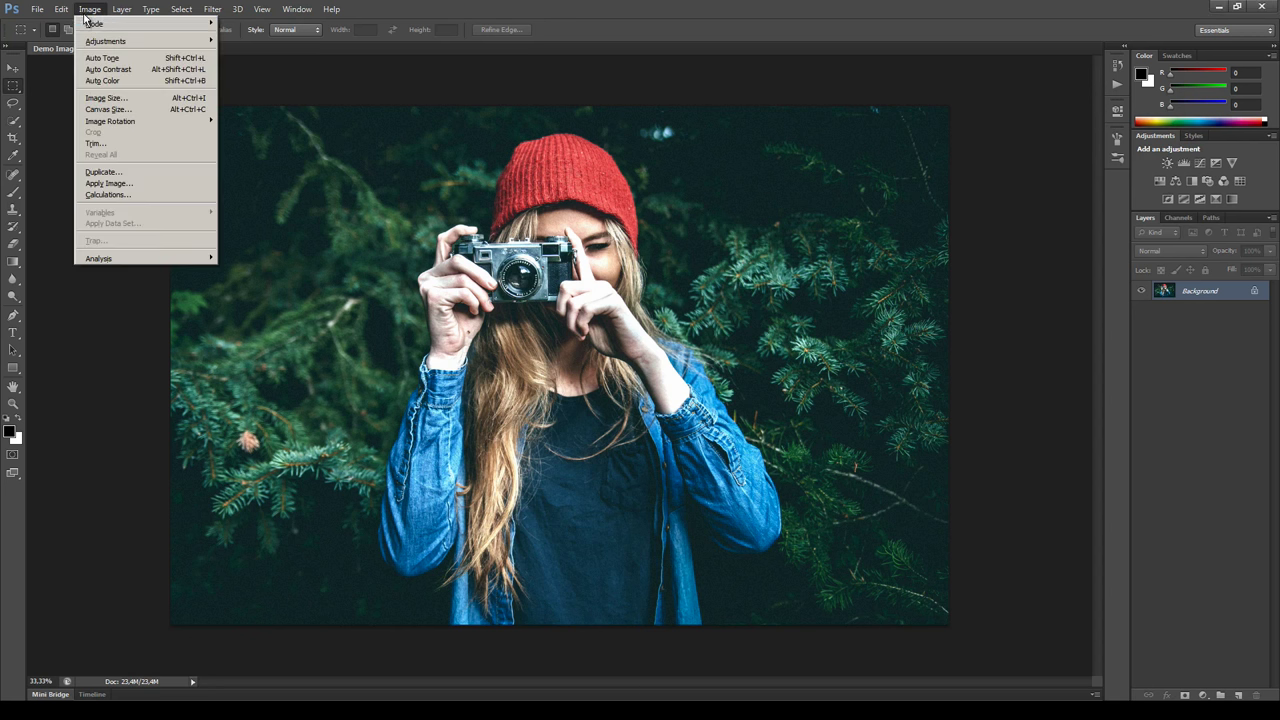
mouse_move(88, 24)
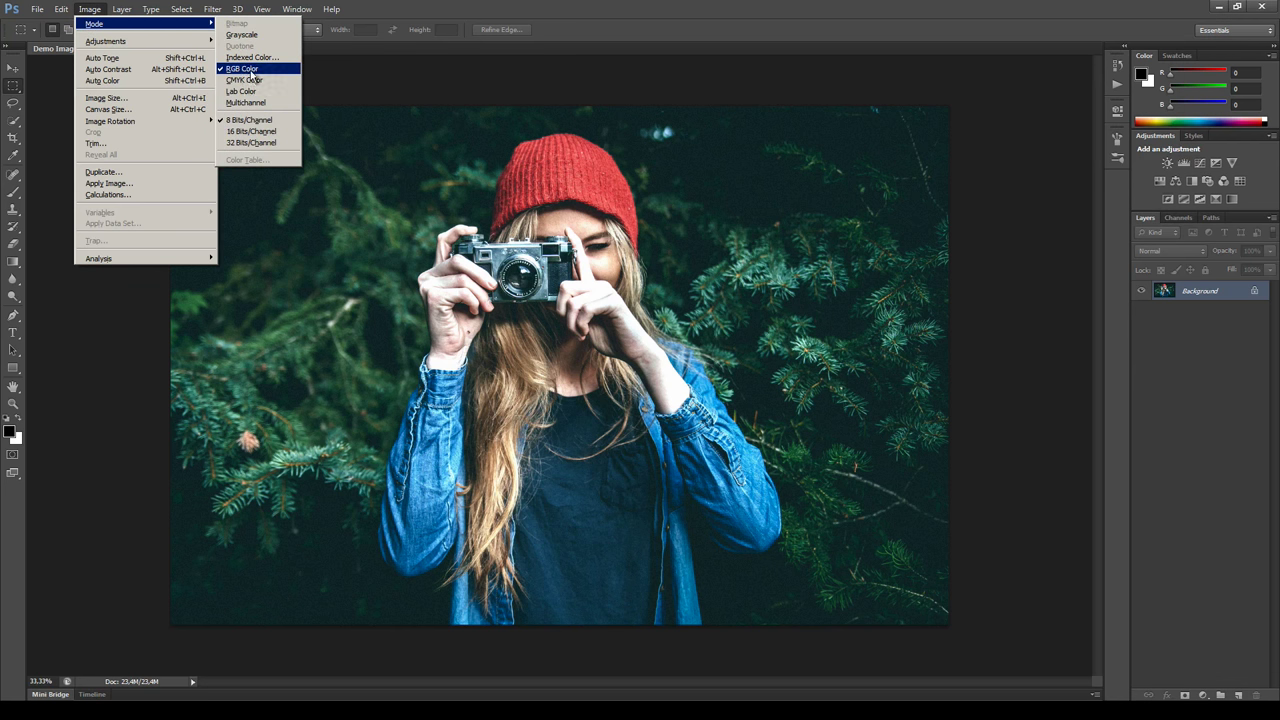
click(123, 380)
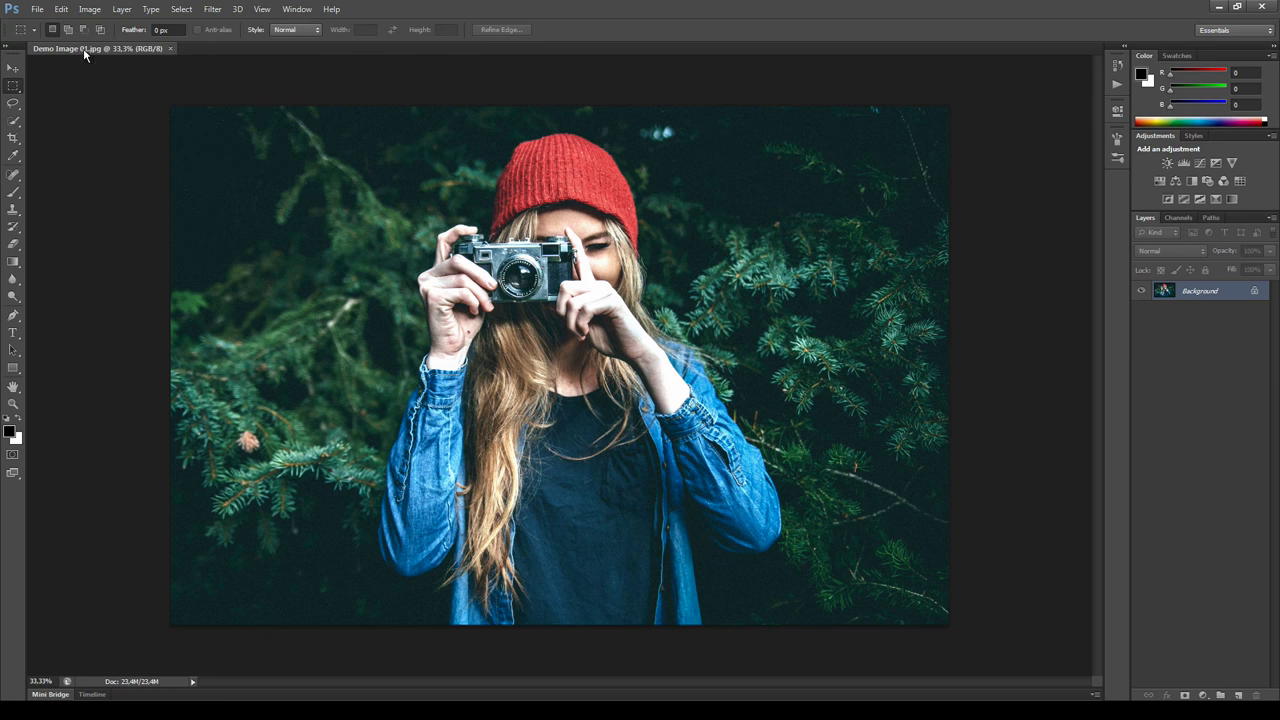
Try image widths of 2000, 5000, 3500 and 1000 pixels in the Image Size settings with proportions constrained.
click(89, 9)
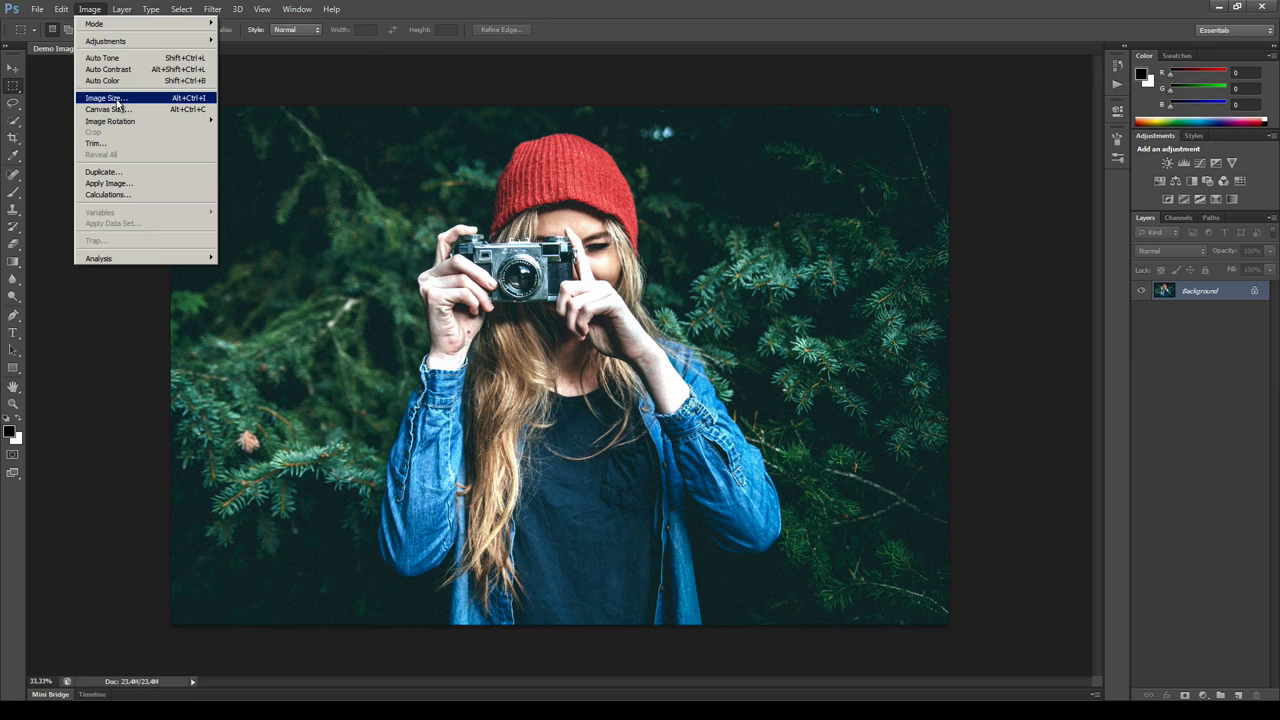
click(117, 100)
text(2000)
double_click(585, 198)
text(5000)
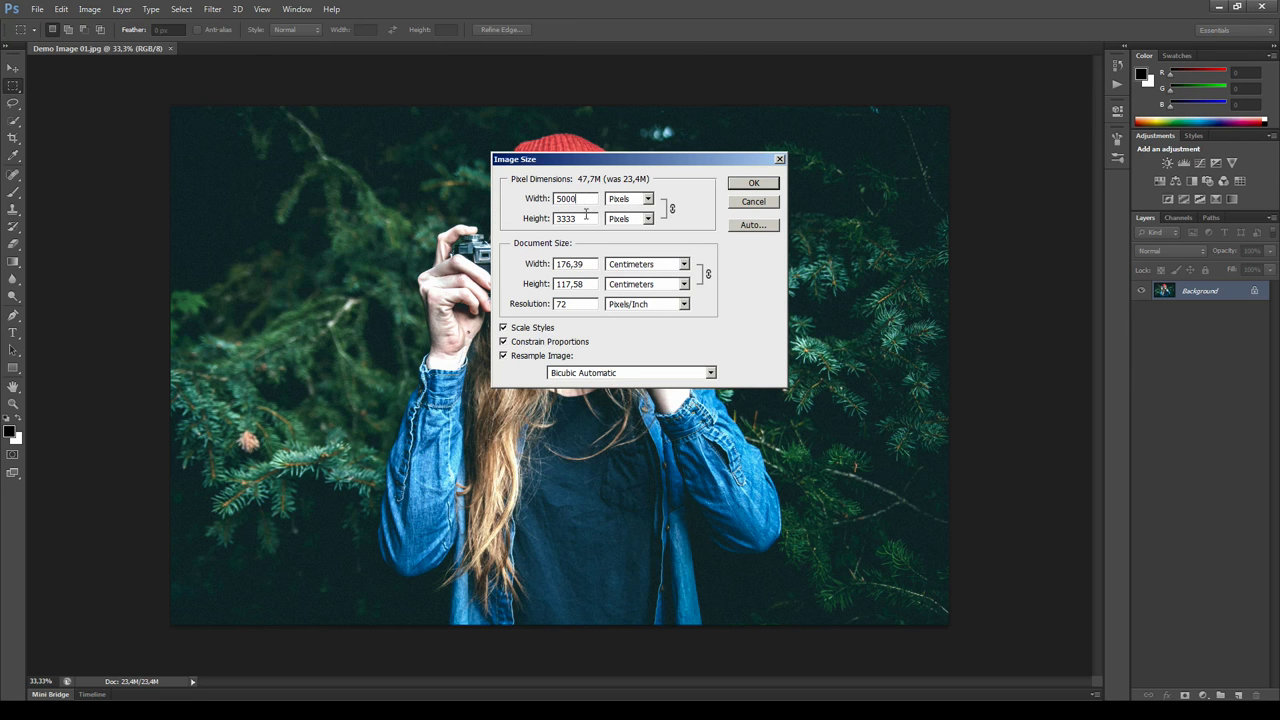
double_click(566, 198)
text(3500)
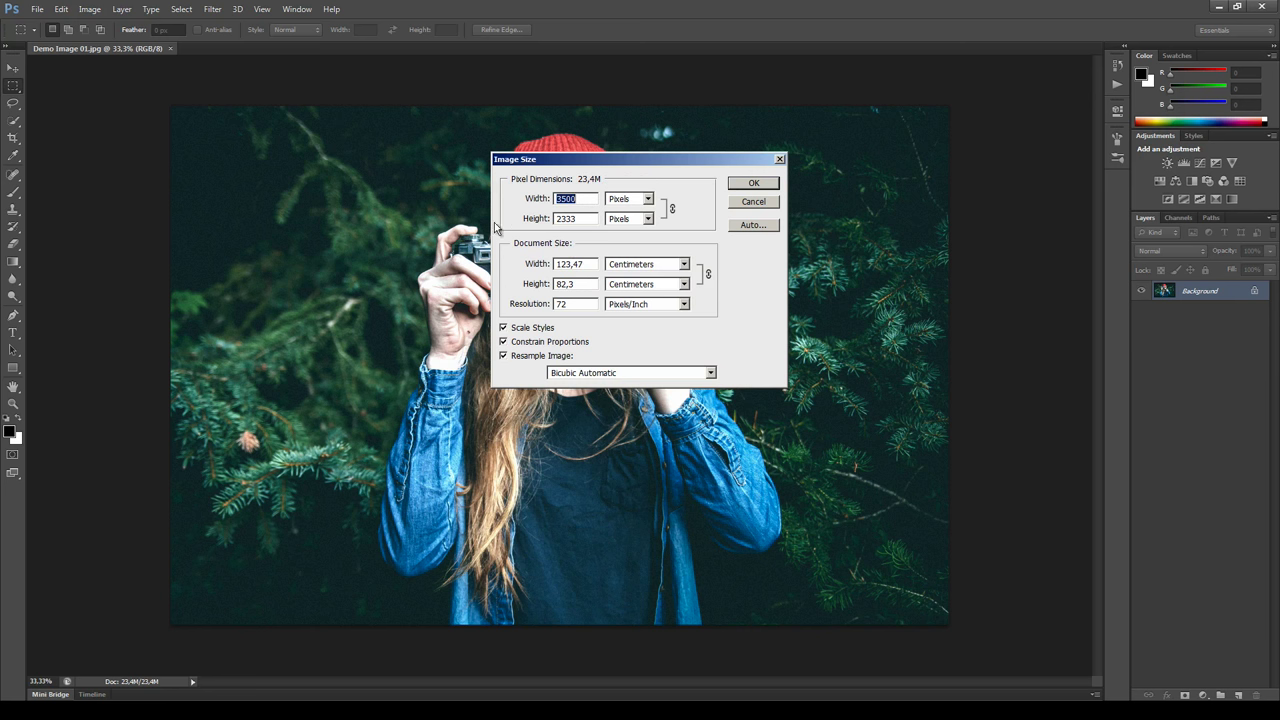
text(1000)
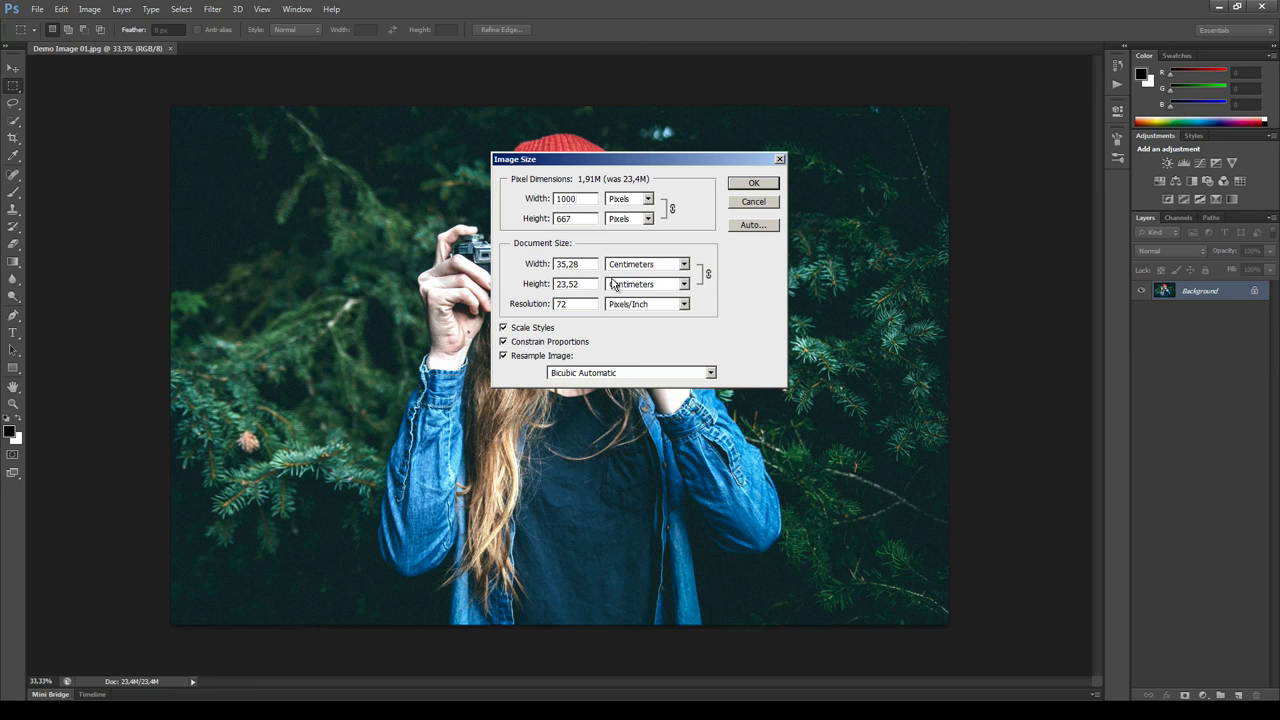
Set the image width to 3500 pixels with proportions constrained and apply the size.
drag(579, 199, 496, 196)
text(3500)
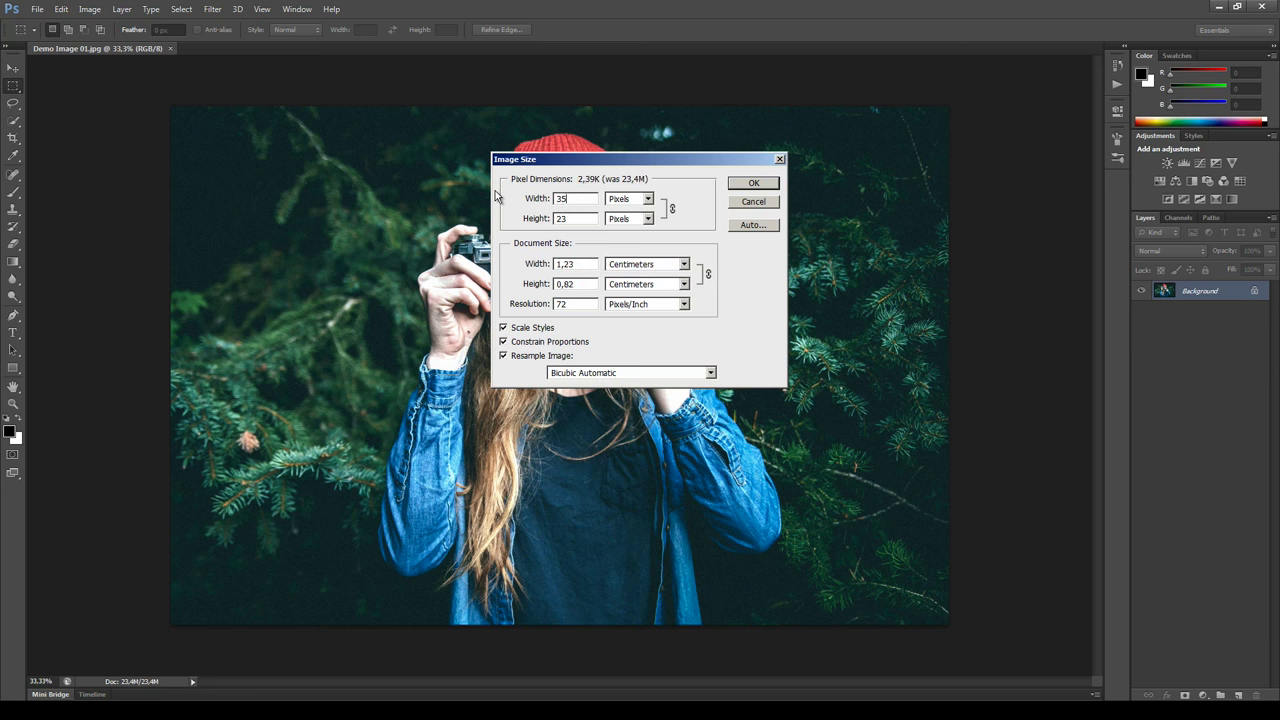
click(754, 183)
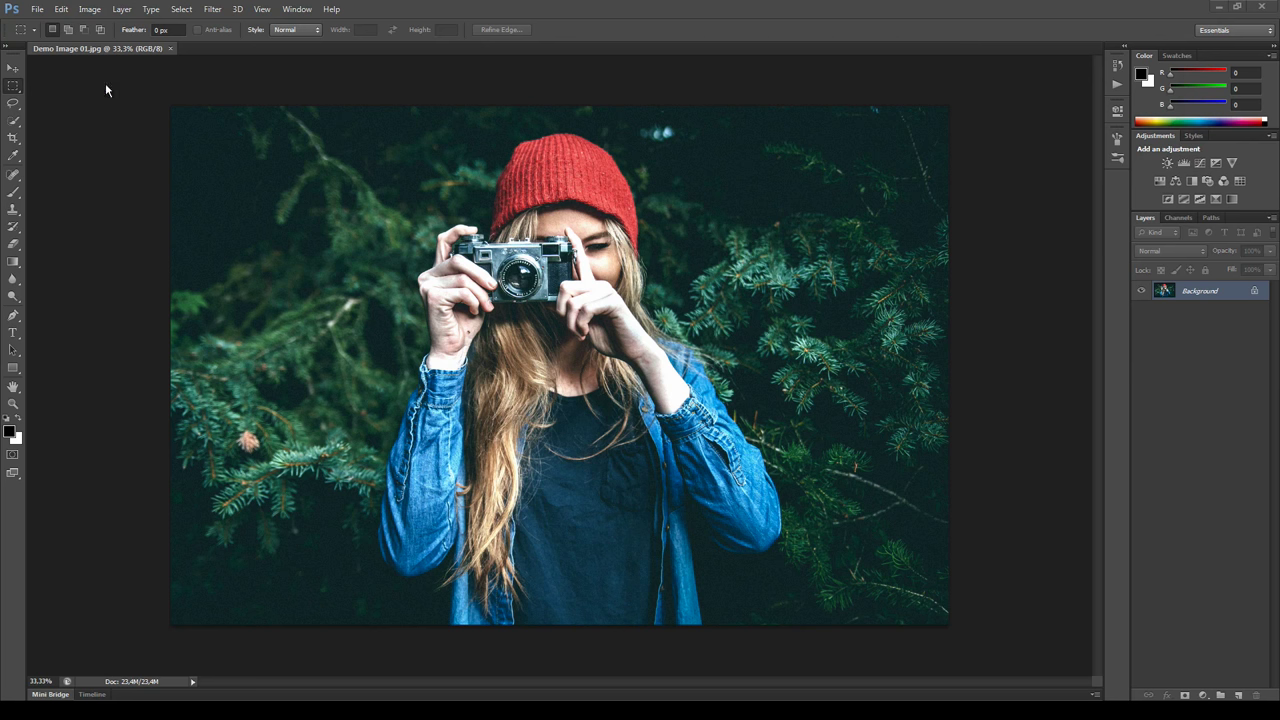
Adjust the photo with Levels, raising the black input level and lowering the white input level slightly.
click(89, 9)
mouse_move(125, 46)
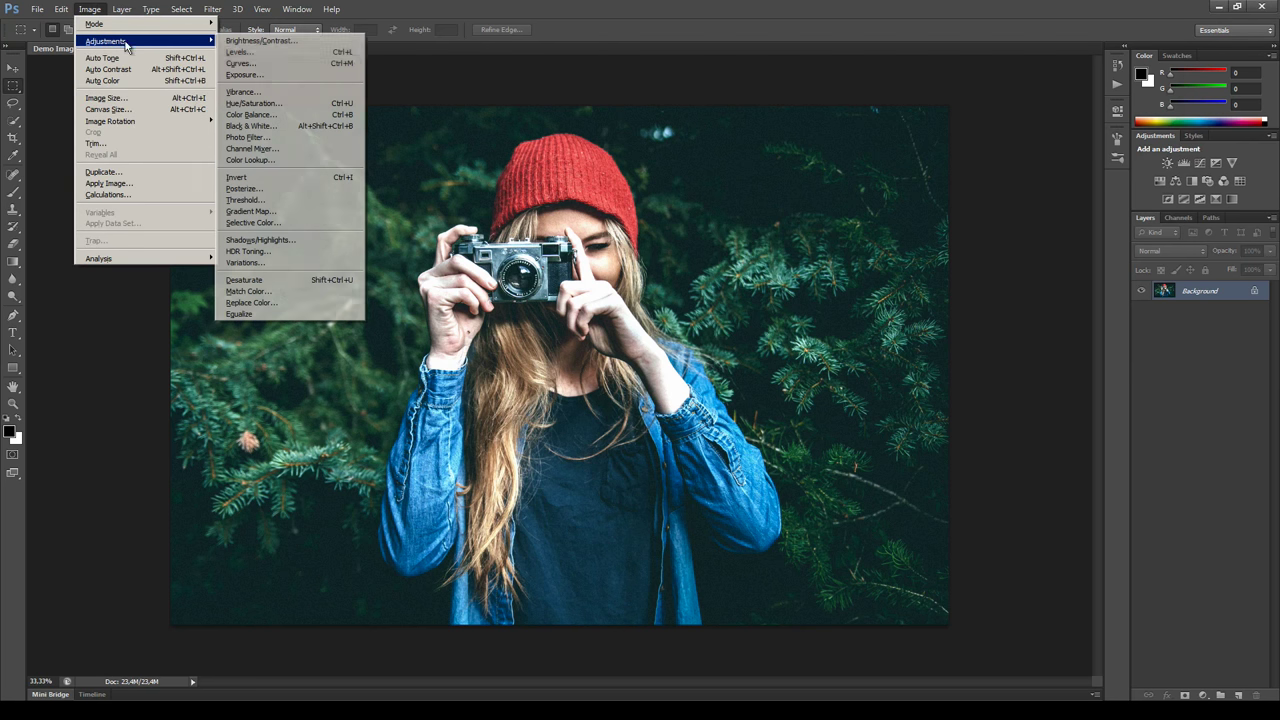
click(258, 52)
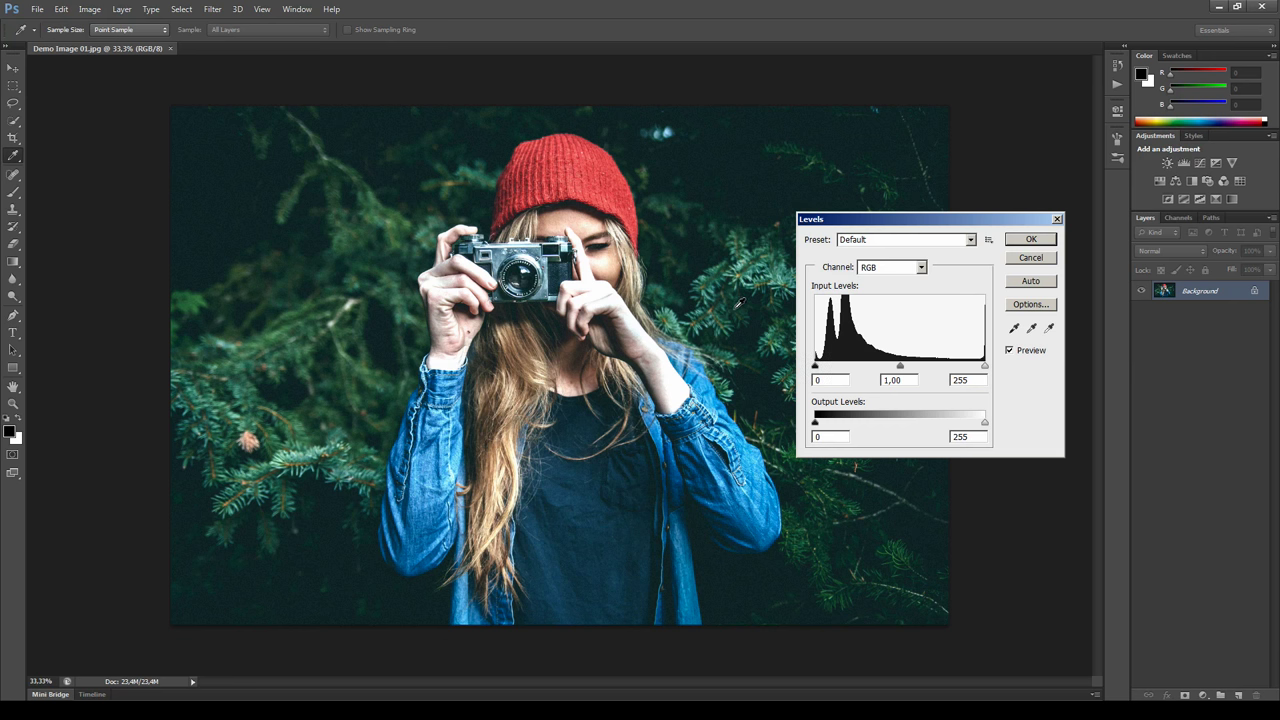
drag(983, 366, 981, 370)
drag(817, 368, 821, 368)
drag(985, 370, 981, 368)
drag(903, 222, 867, 198)
click(994, 215)
key(m)
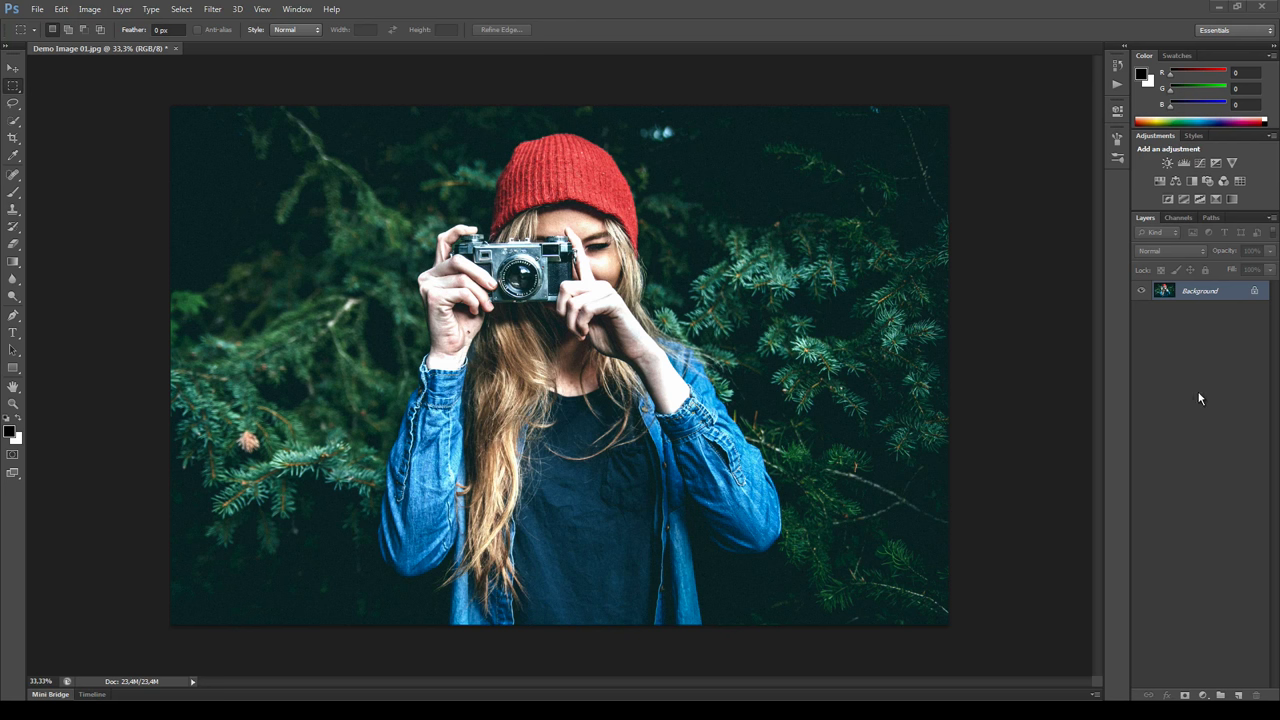
Check the layer panel options for adding "copy" to the names of copied layers and groups.
click(1270, 218)
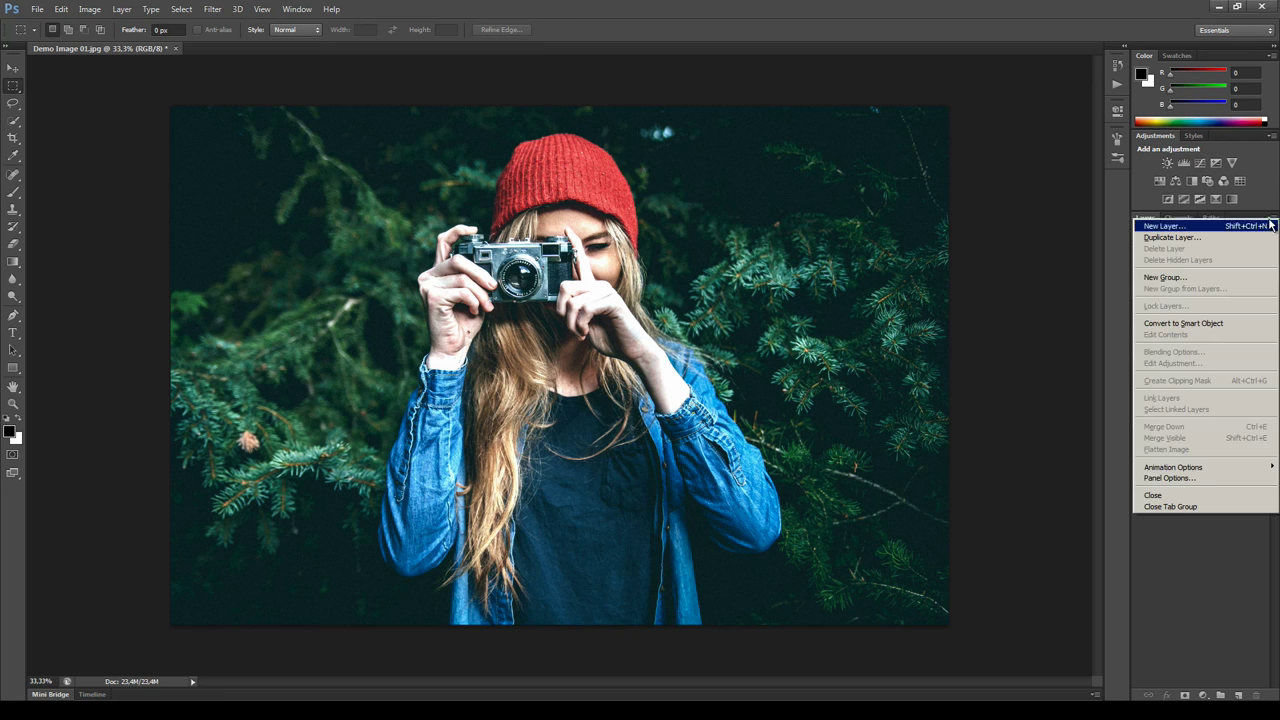
click(1173, 480)
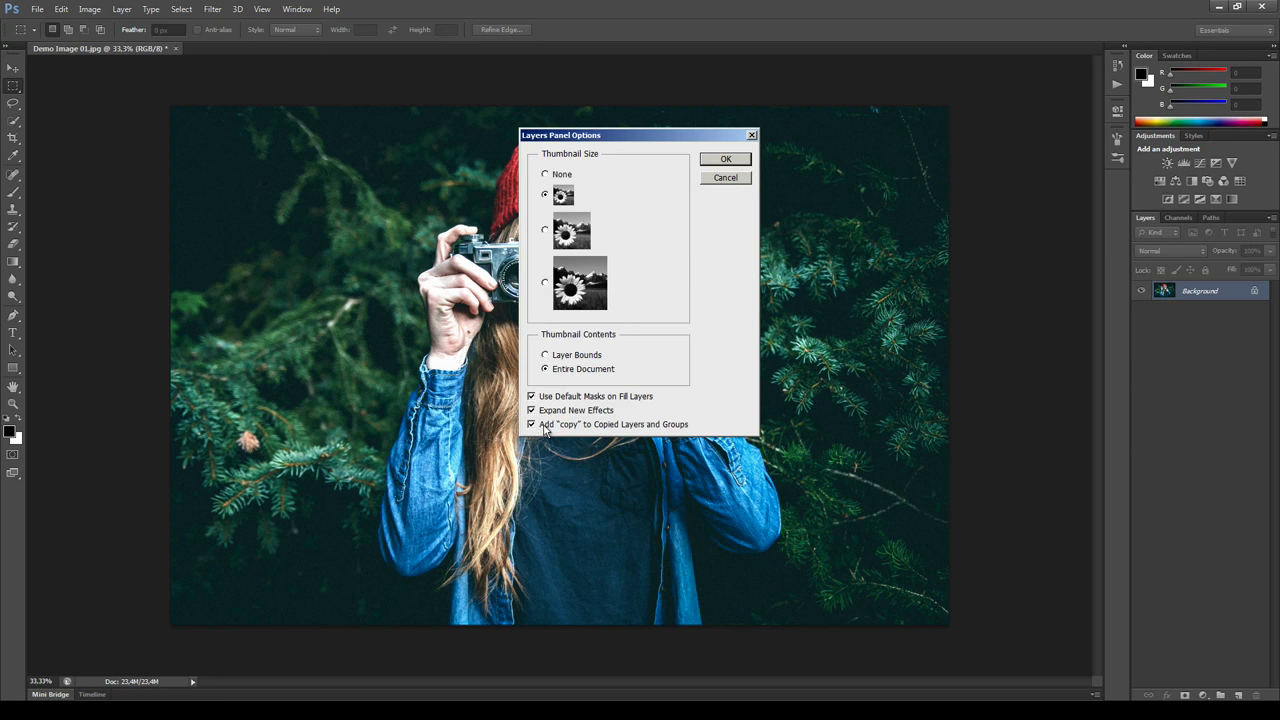
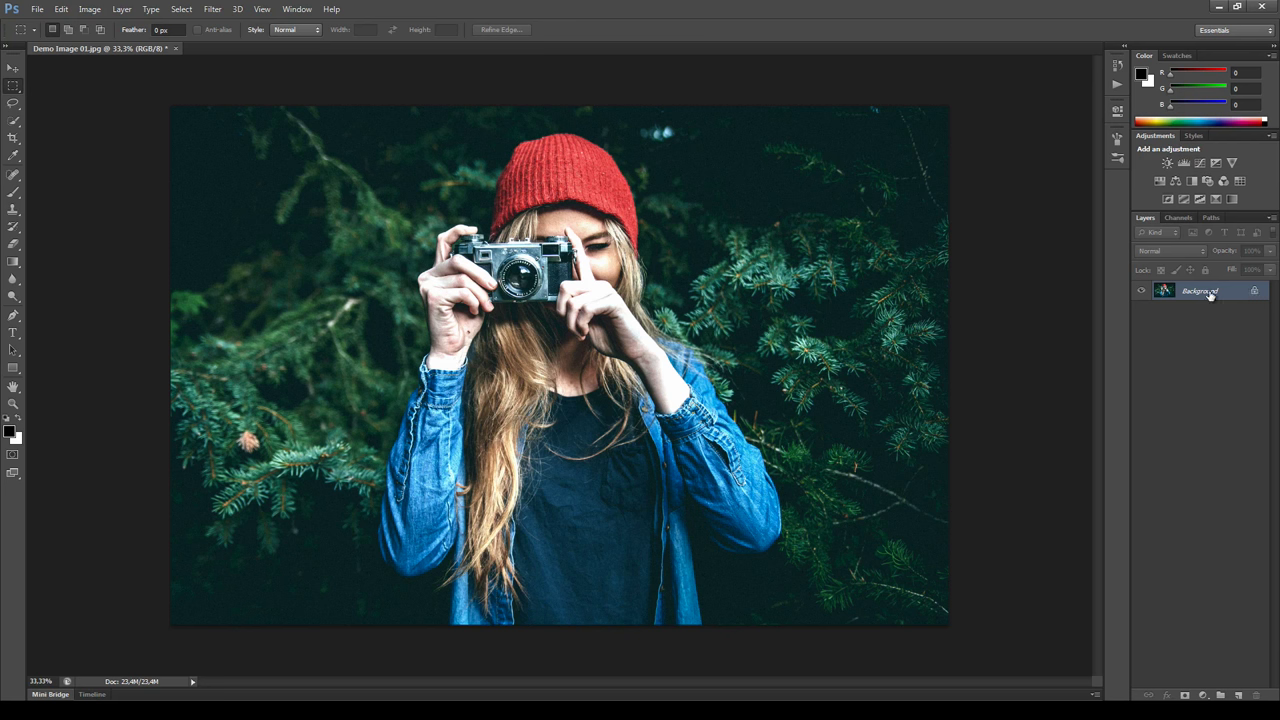
Replace the Background layer with its duplicate and convert that duplicate into a background layer.
drag(1208, 294, 1238, 694)
drag(1192, 313, 1256, 694)
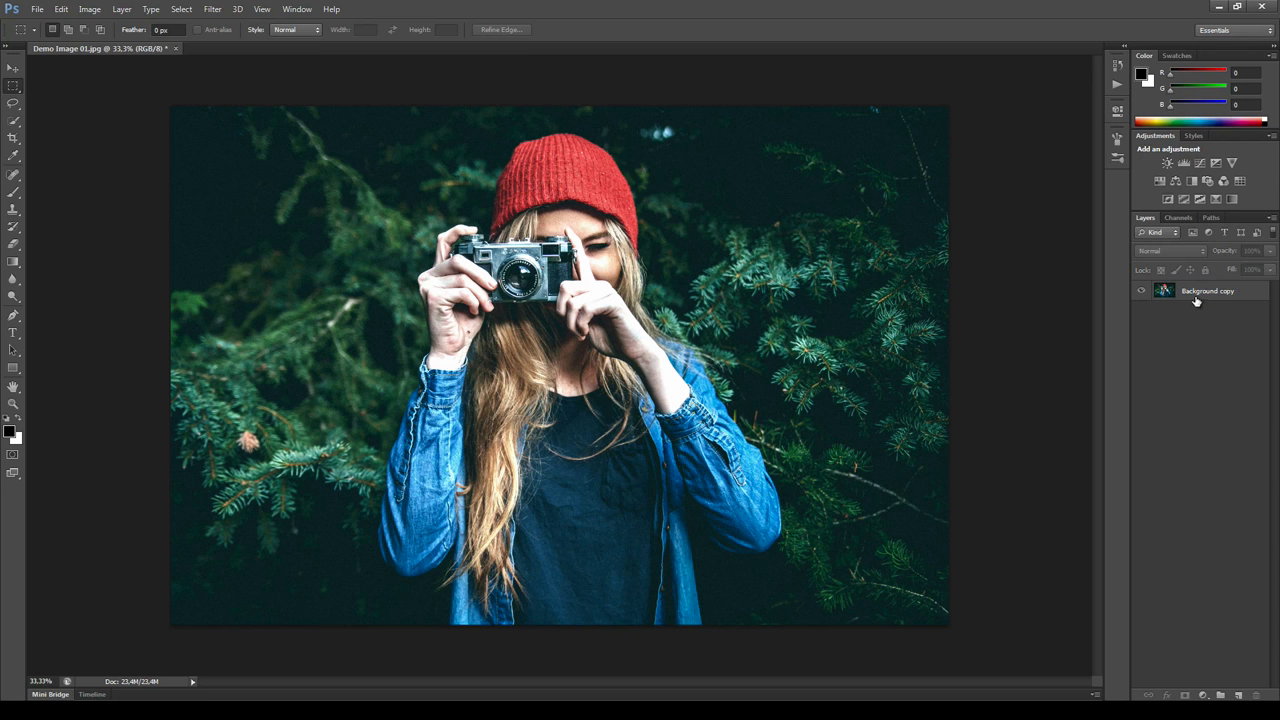
click(1197, 294)
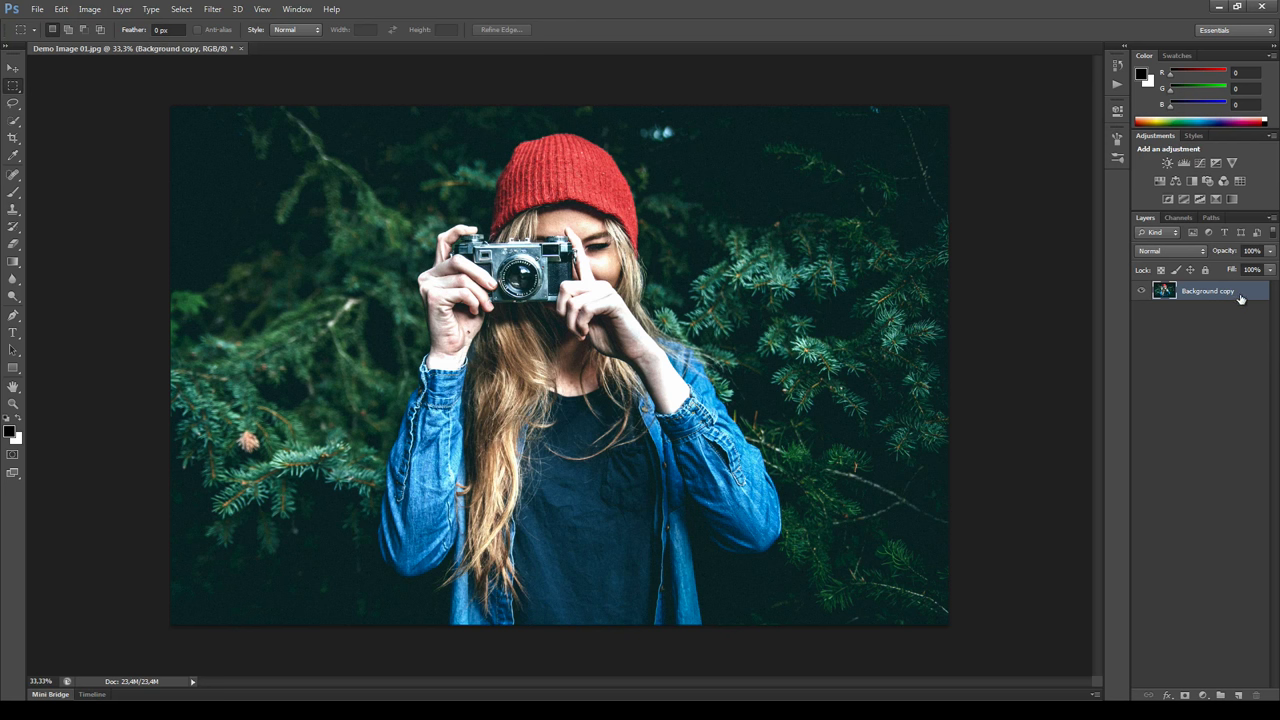
click(129, 14)
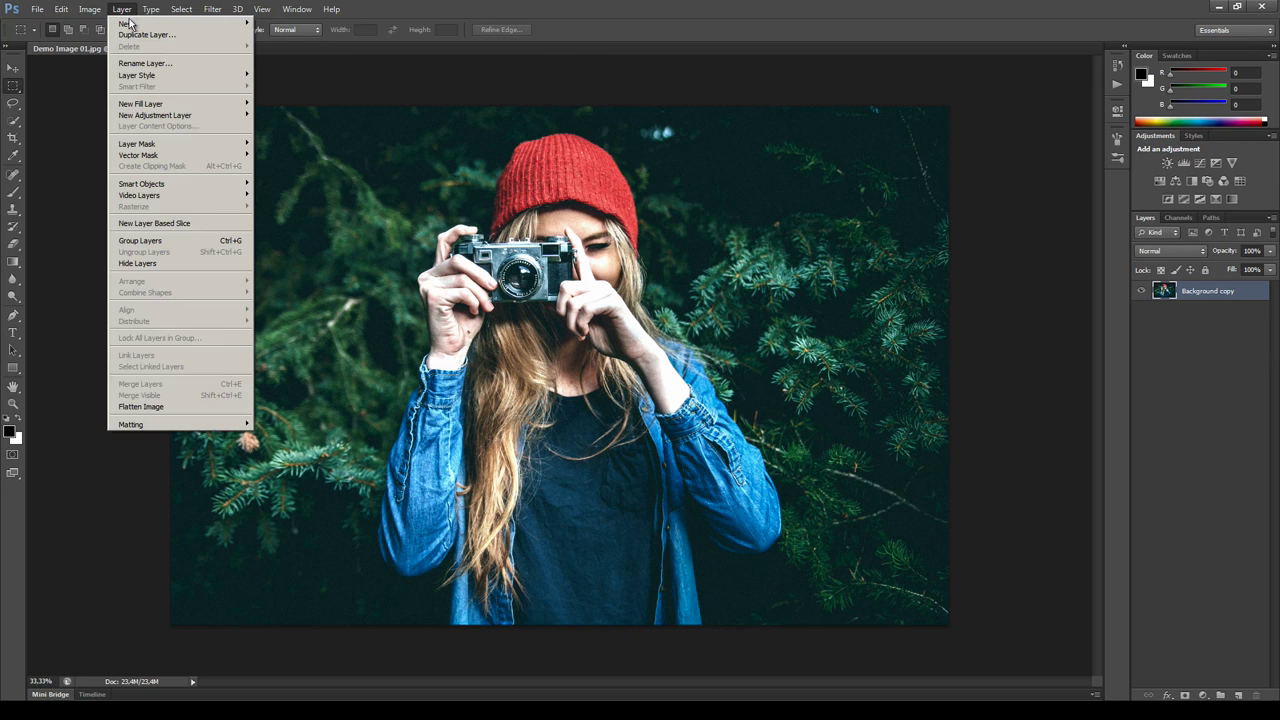
mouse_move(135, 23)
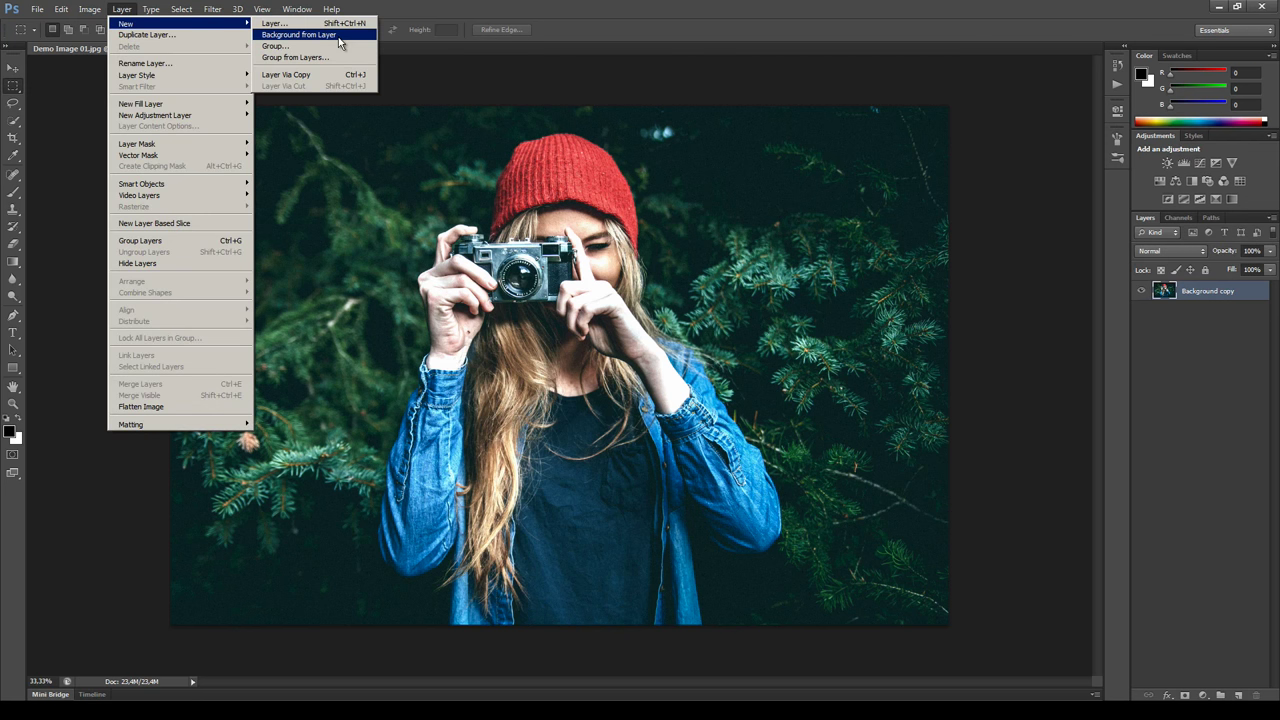
click(339, 40)
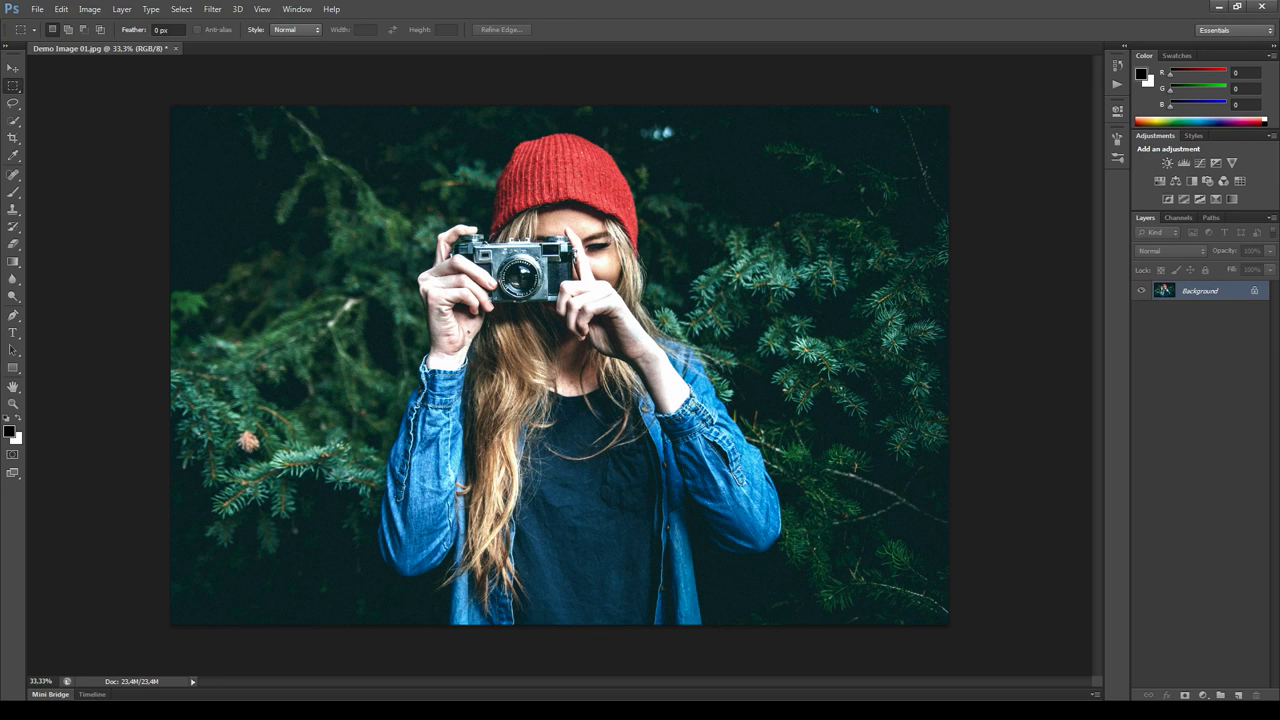
Add a new empty layer above the Background and name it "mask".
click(1238, 695)
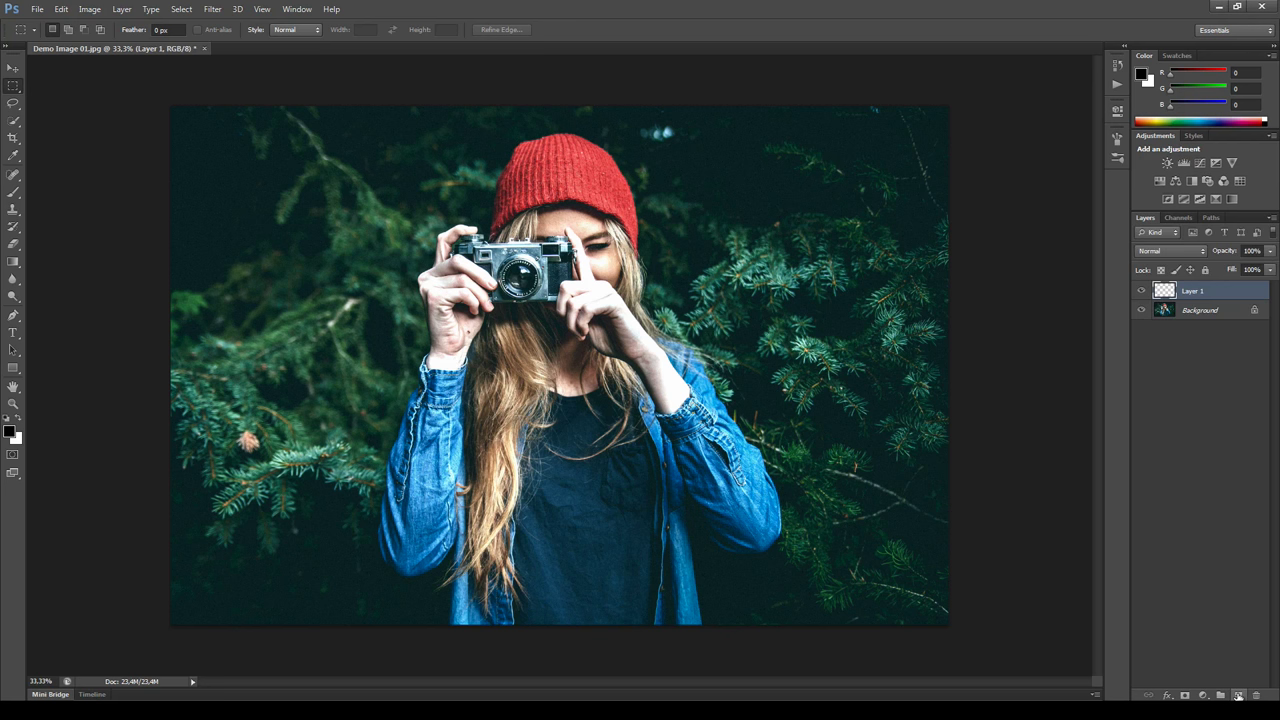
double_click(1195, 292)
text(mask)
key(Return)
Choose the PS_Standard Hard preset for the Brush tool with its hardness at 100%.
click(13, 192)
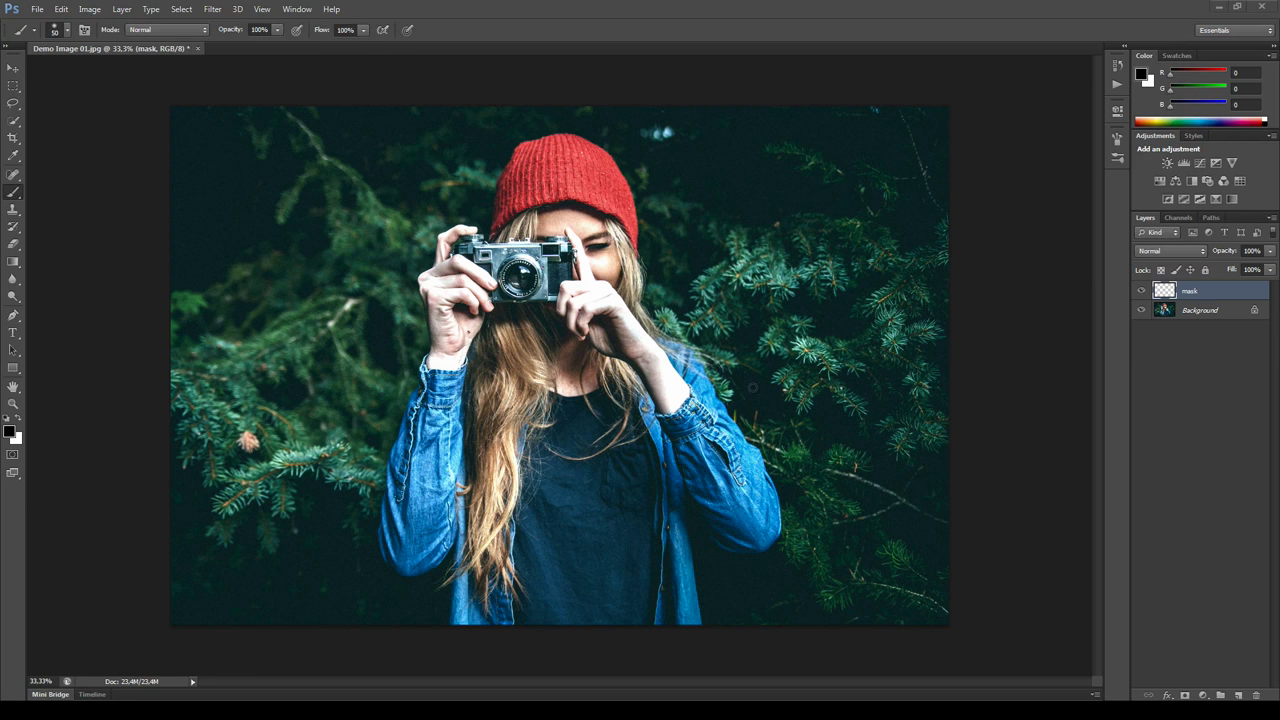
click(1117, 160)
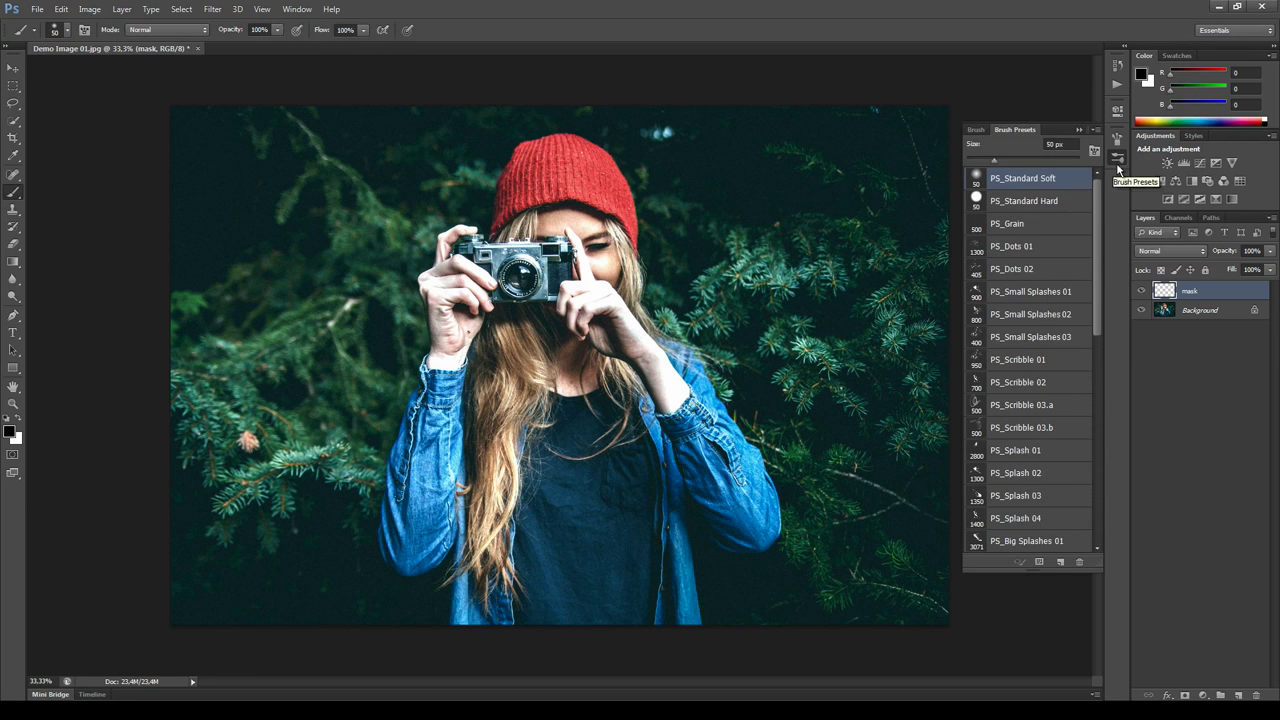
click(1032, 207)
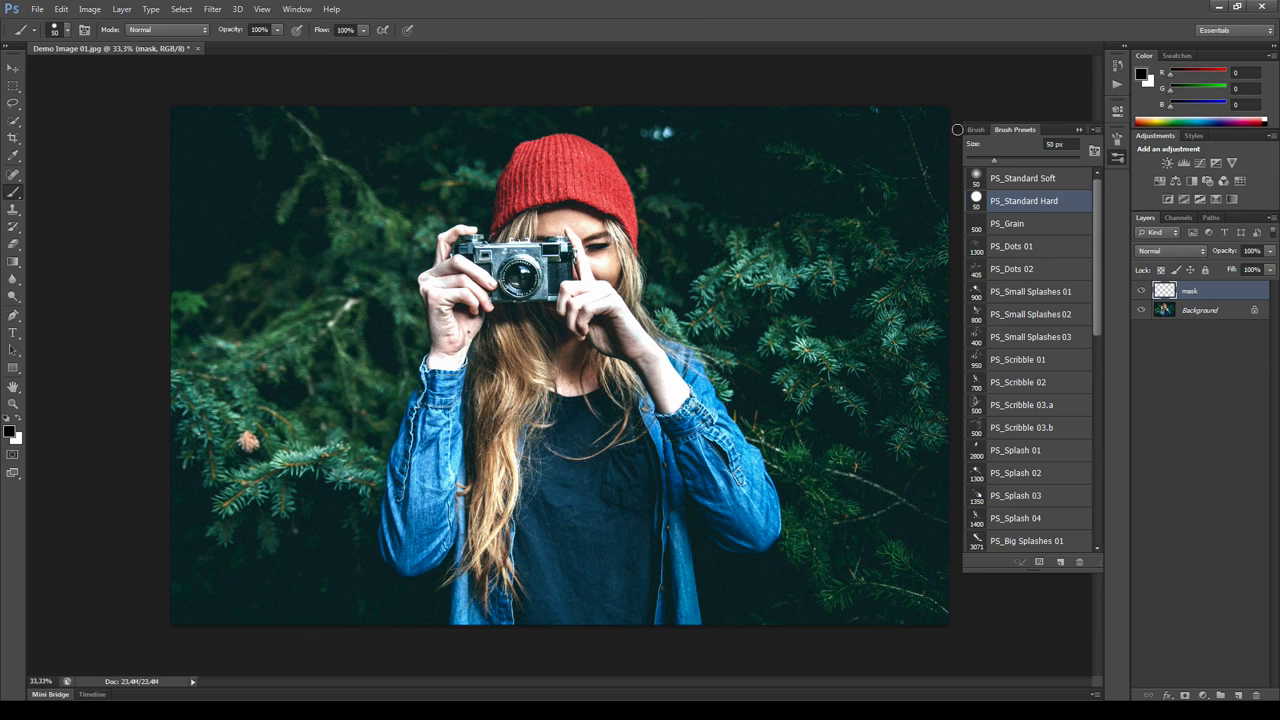
click(975, 129)
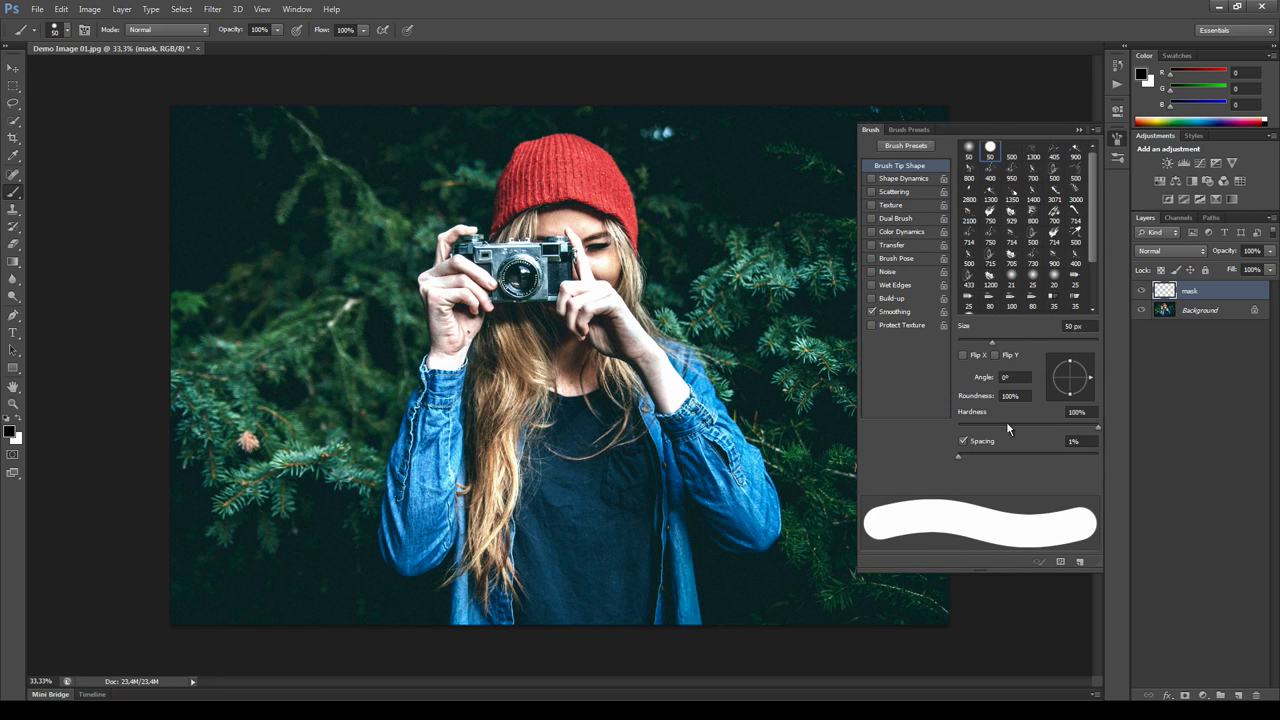
drag(1096, 426, 1091, 434)
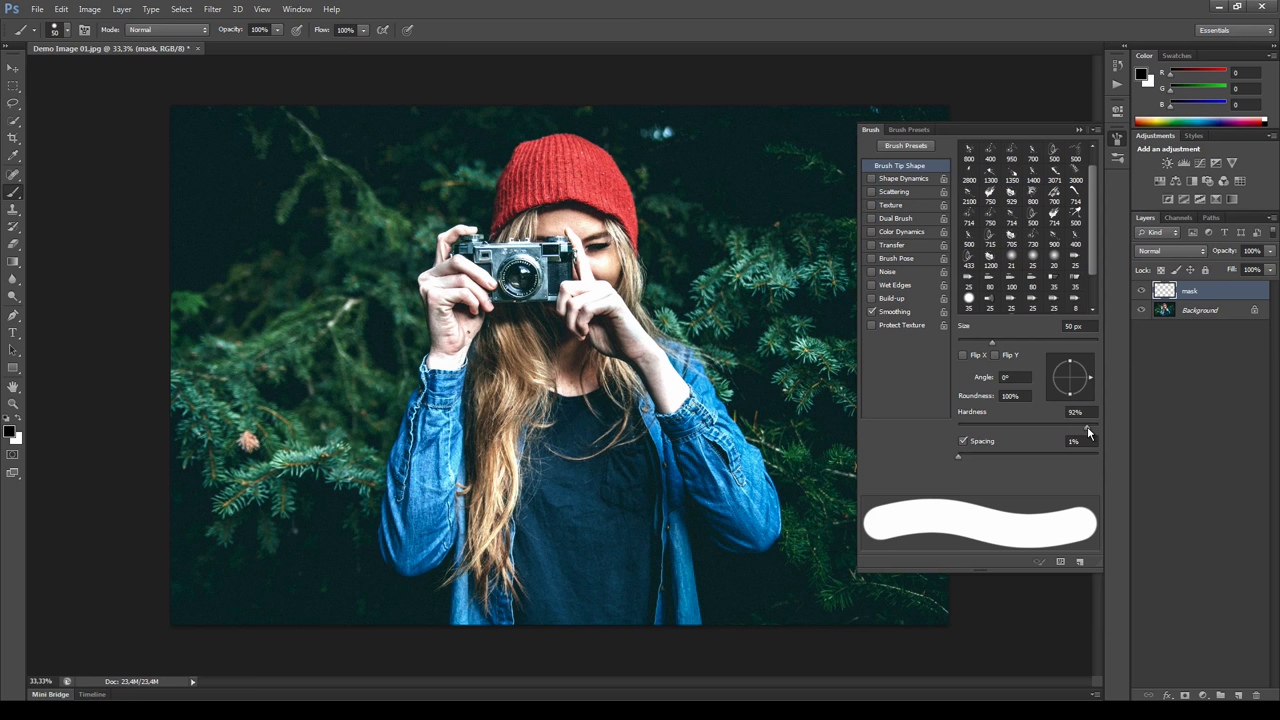
drag(1089, 433, 1110, 436)
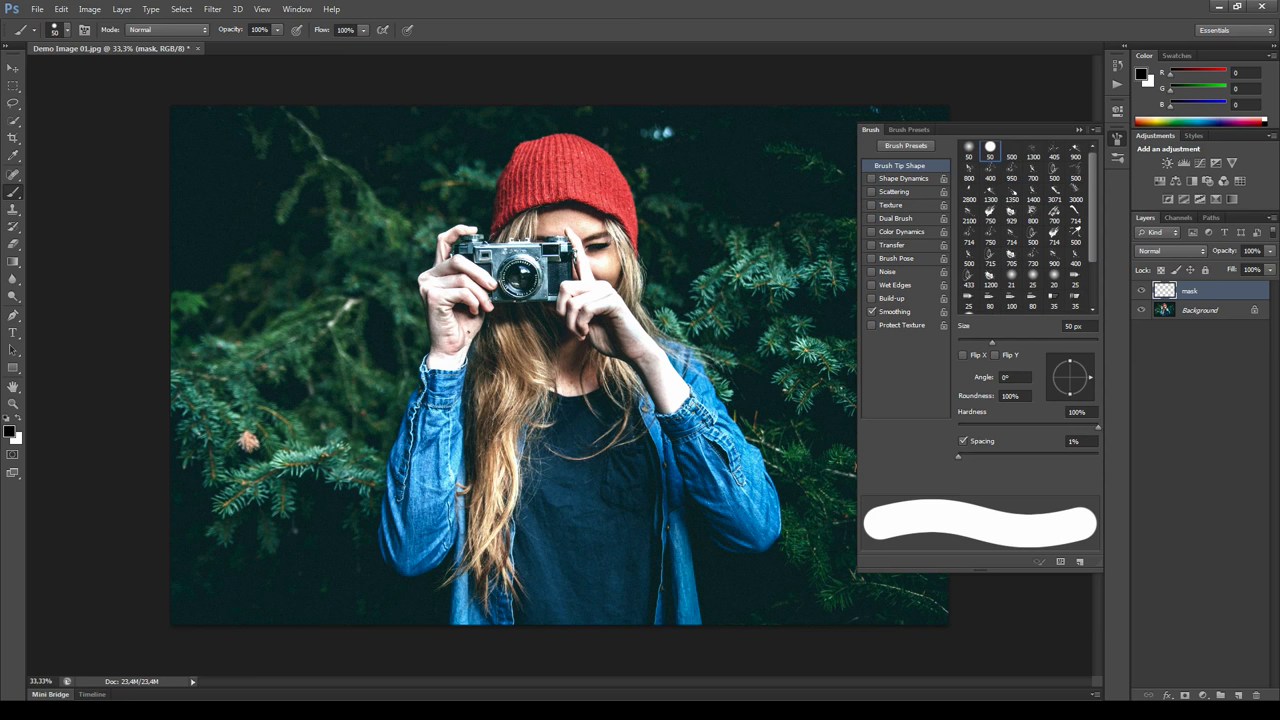
click(900, 144)
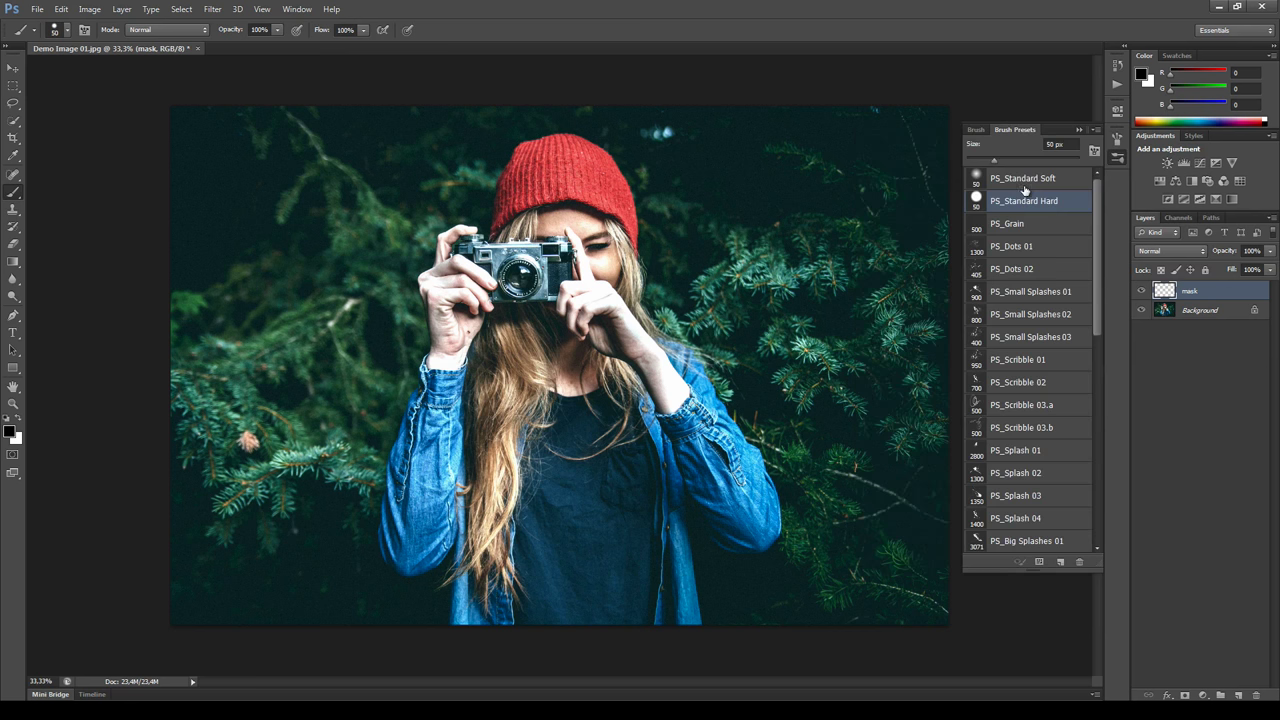
Set the foreground colour to a bright blue with hue 200, saturation 100% and brightness 100%.
click(13, 433)
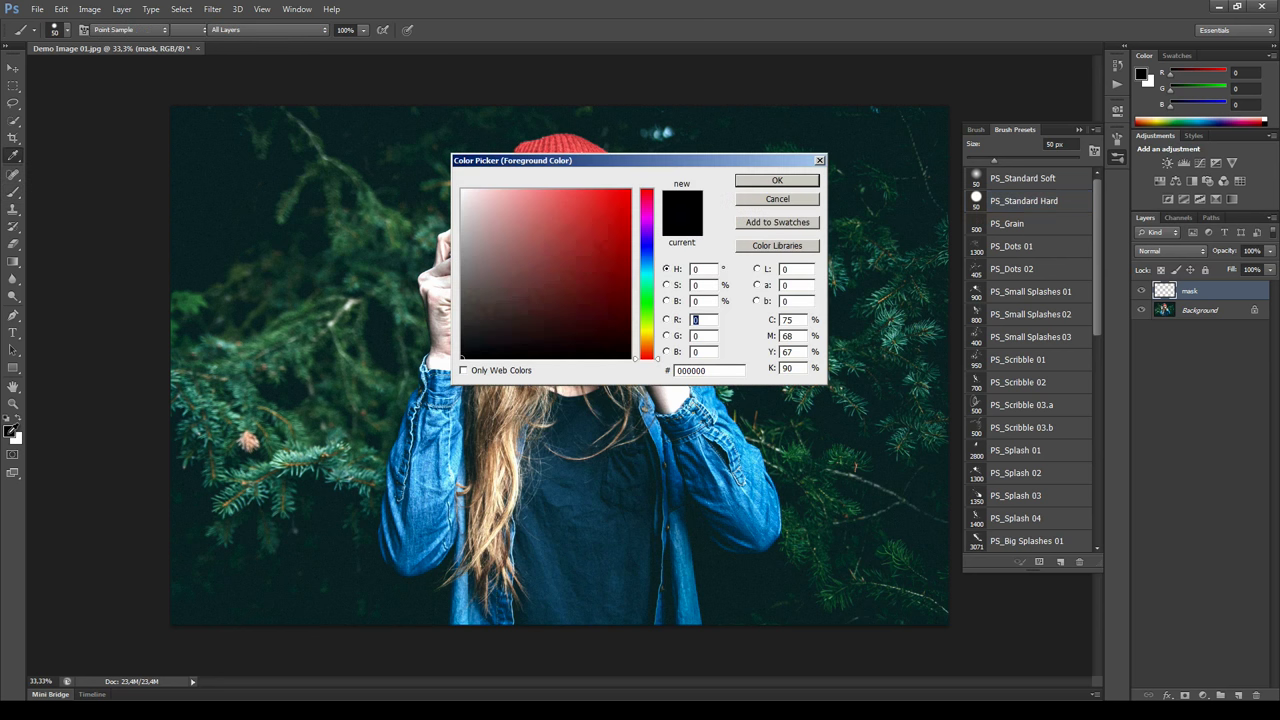
click(700, 269)
text(200)
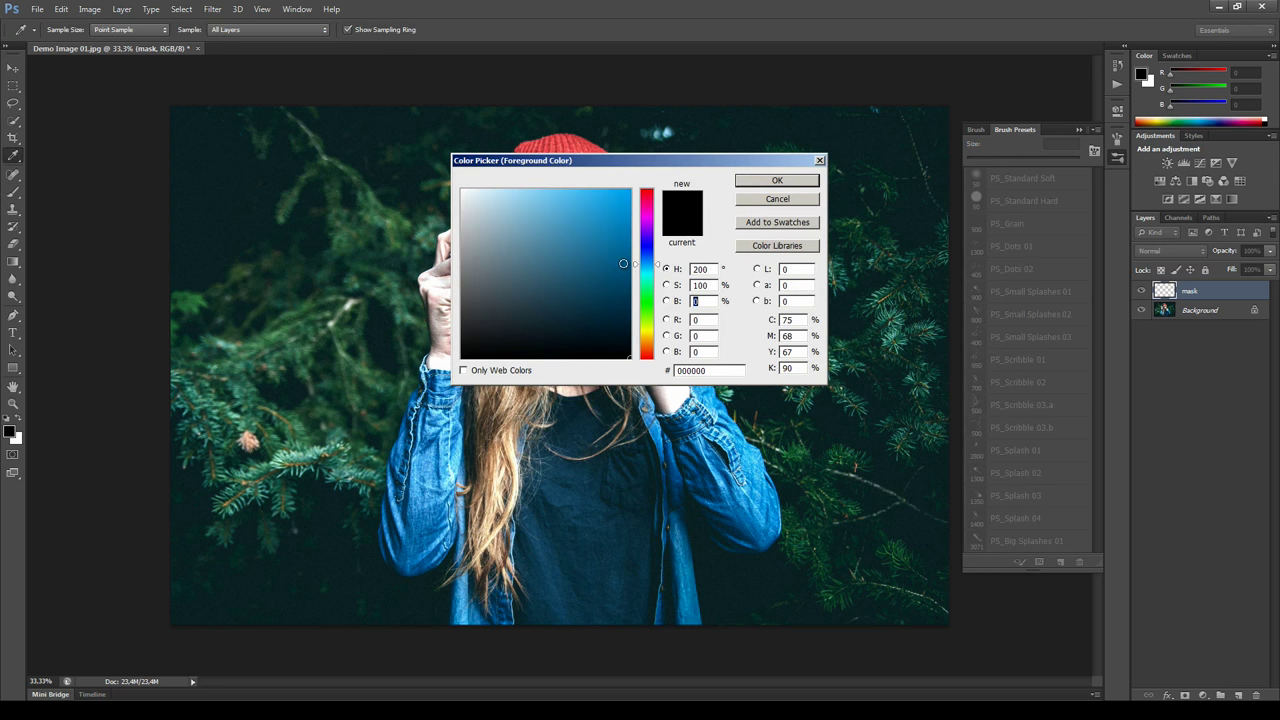
text(100)
key(Return)
Brush rough blue strokes over the woman's hair, shirt and sleeve on the mask layer and hide the brush presets.
key(b)
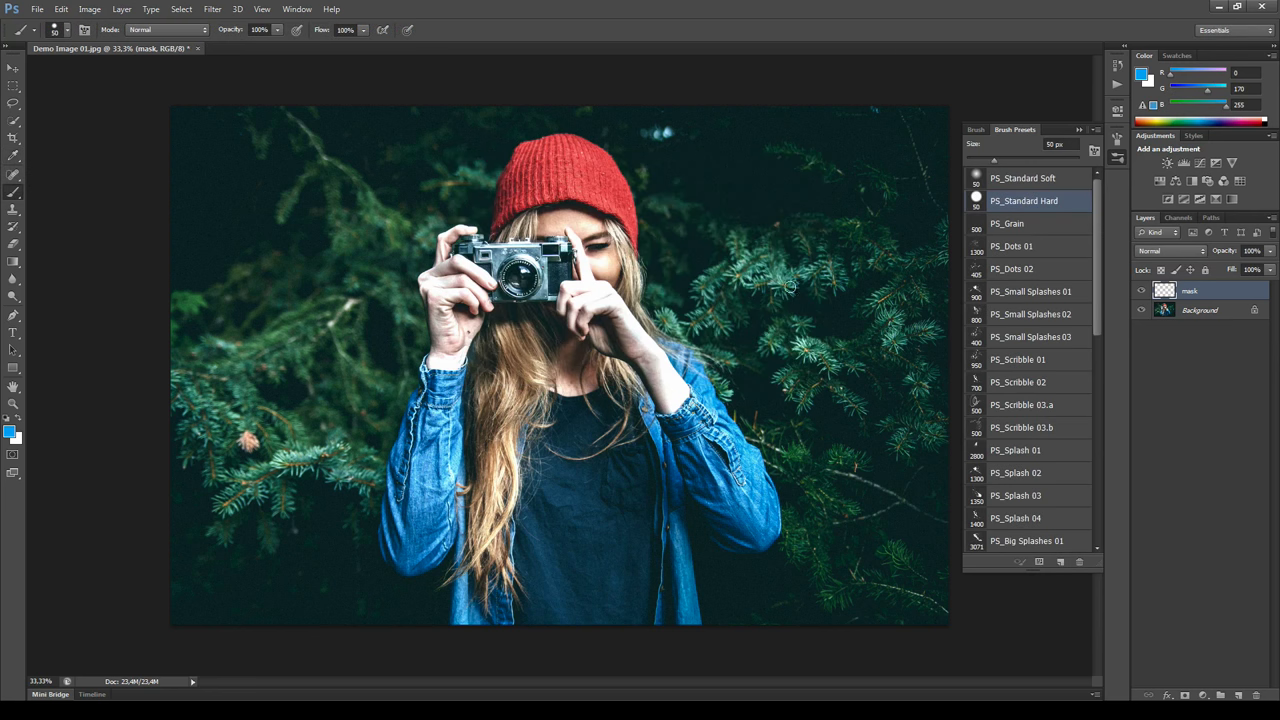
mouse_move(525, 410)
mouse_down()
mouse_move(540, 360)
mouse_move(520, 418)
mouse_move(508, 356)
mouse_move(525, 365)
mouse_move(480, 400)
mouse_move(507, 350)
mouse_move(535, 340)
mouse_move(620, 430)
mouse_move(680, 400)
mouse_move(715, 490)
mouse_move(765, 535)
mouse_move(612, 440)
mouse_move(574, 476)
mouse_move(538, 440)
mouse_move(534, 512)
mouse_up()
click(1079, 130)
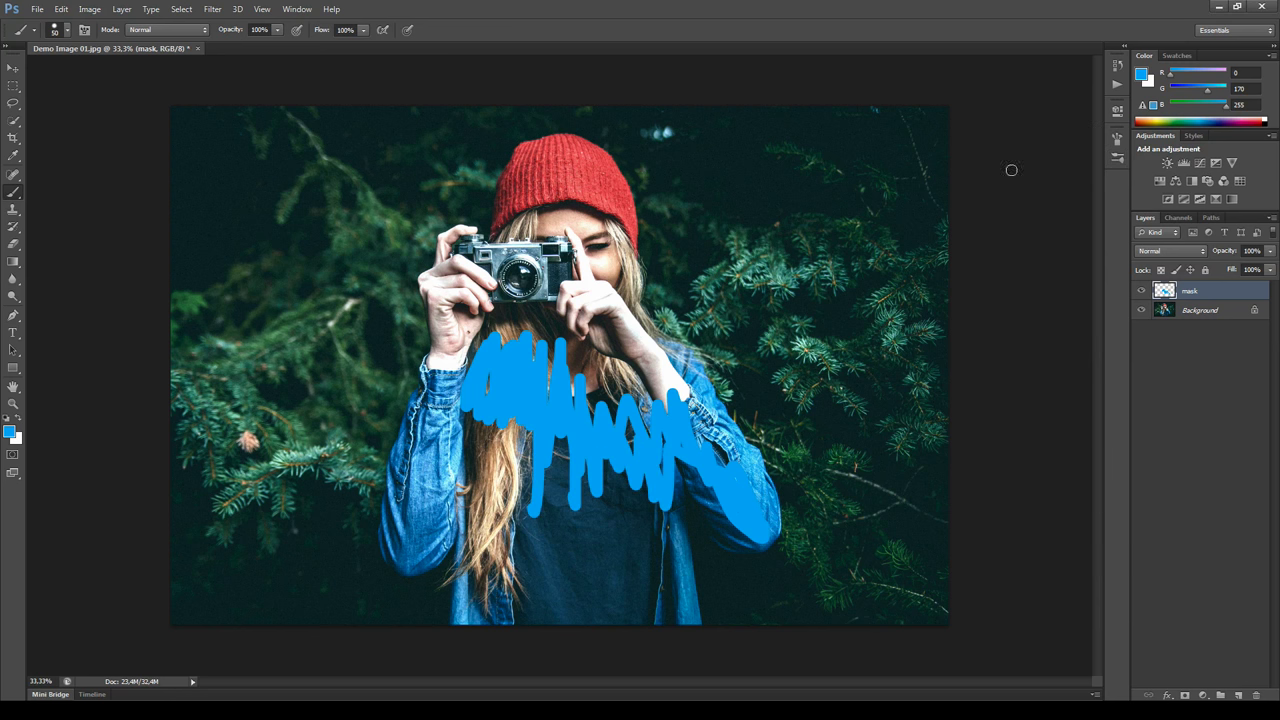
Place Demo Mask 01 from the Demonstration folder over the photo and delete the hand-painted mask layer.
click(37, 9)
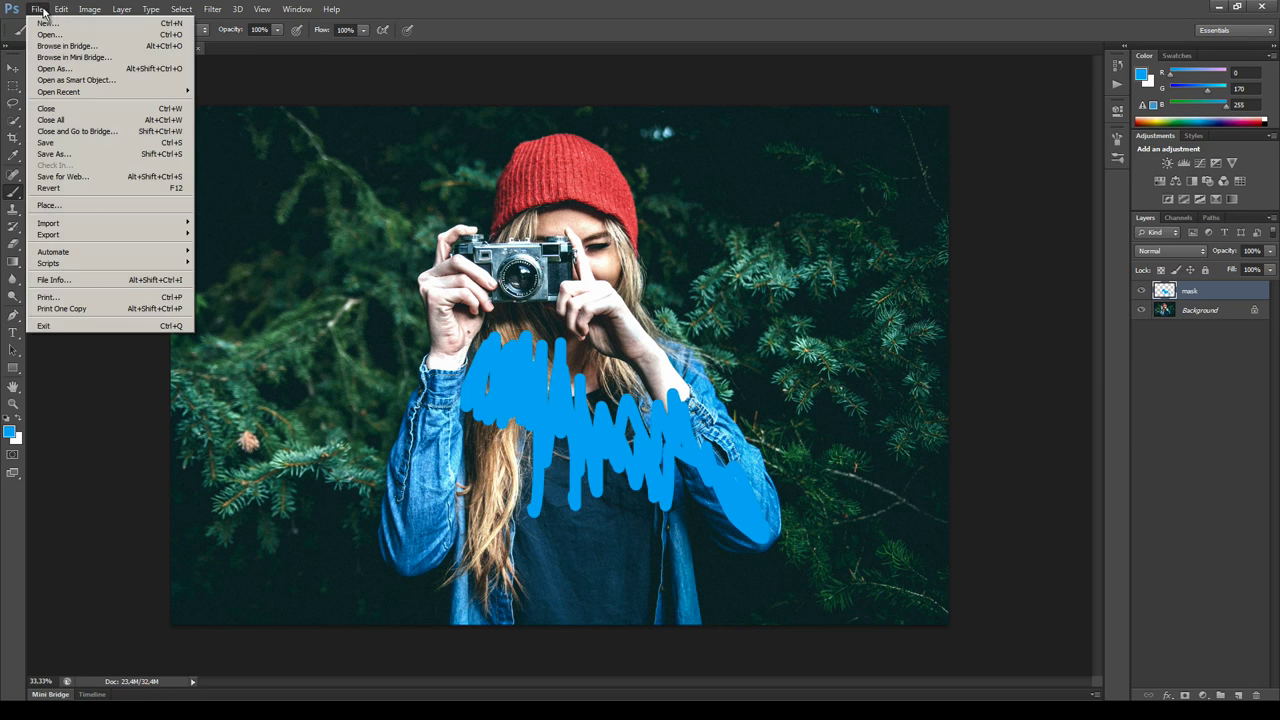
click(64, 209)
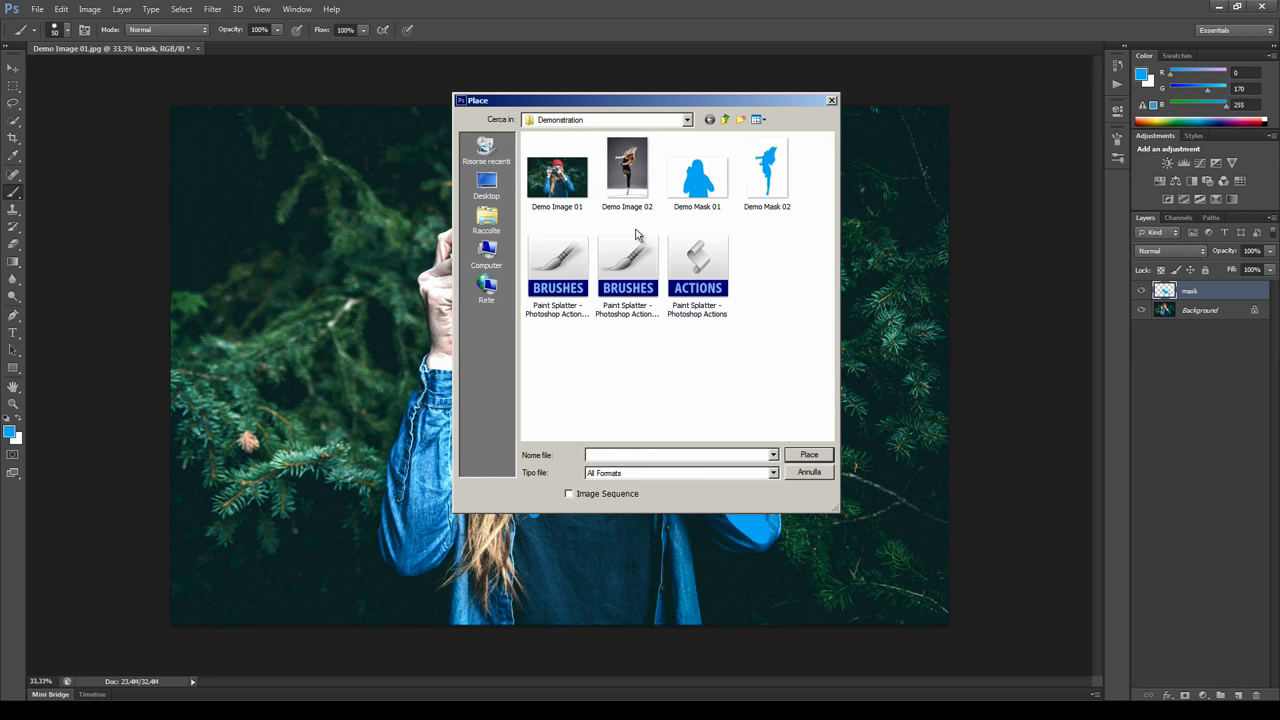
double_click(693, 175)
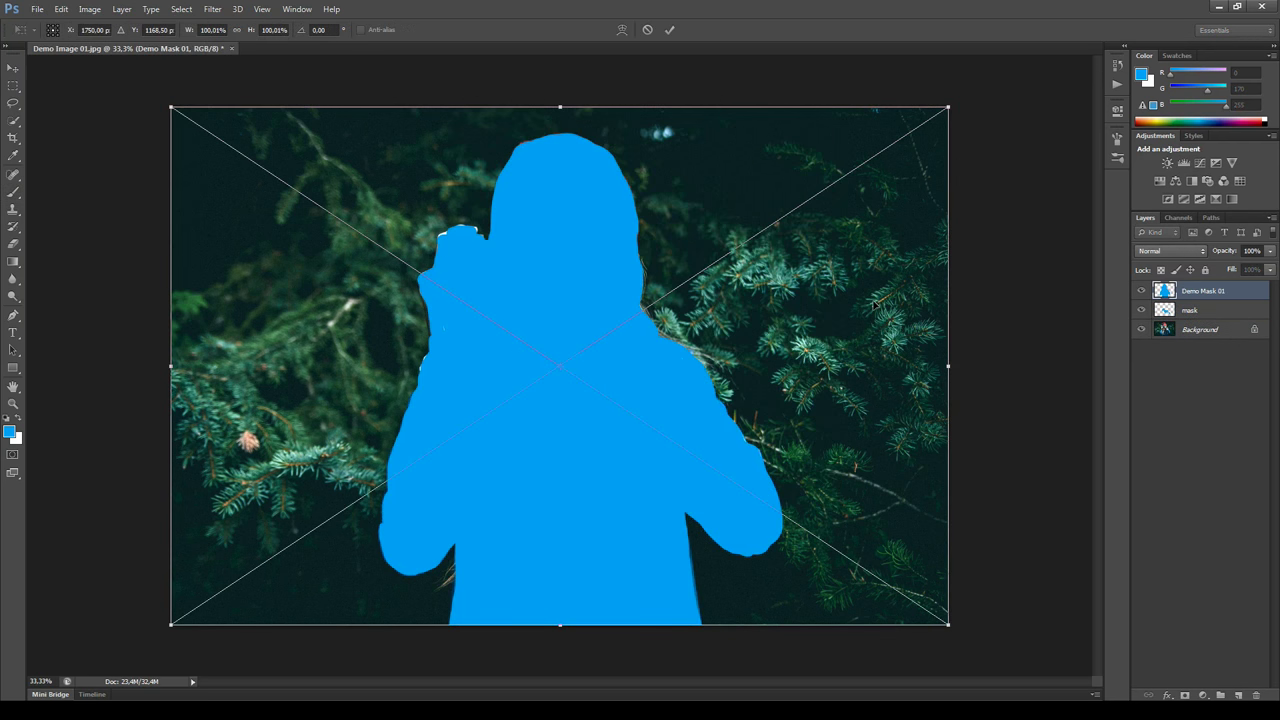
key(b)
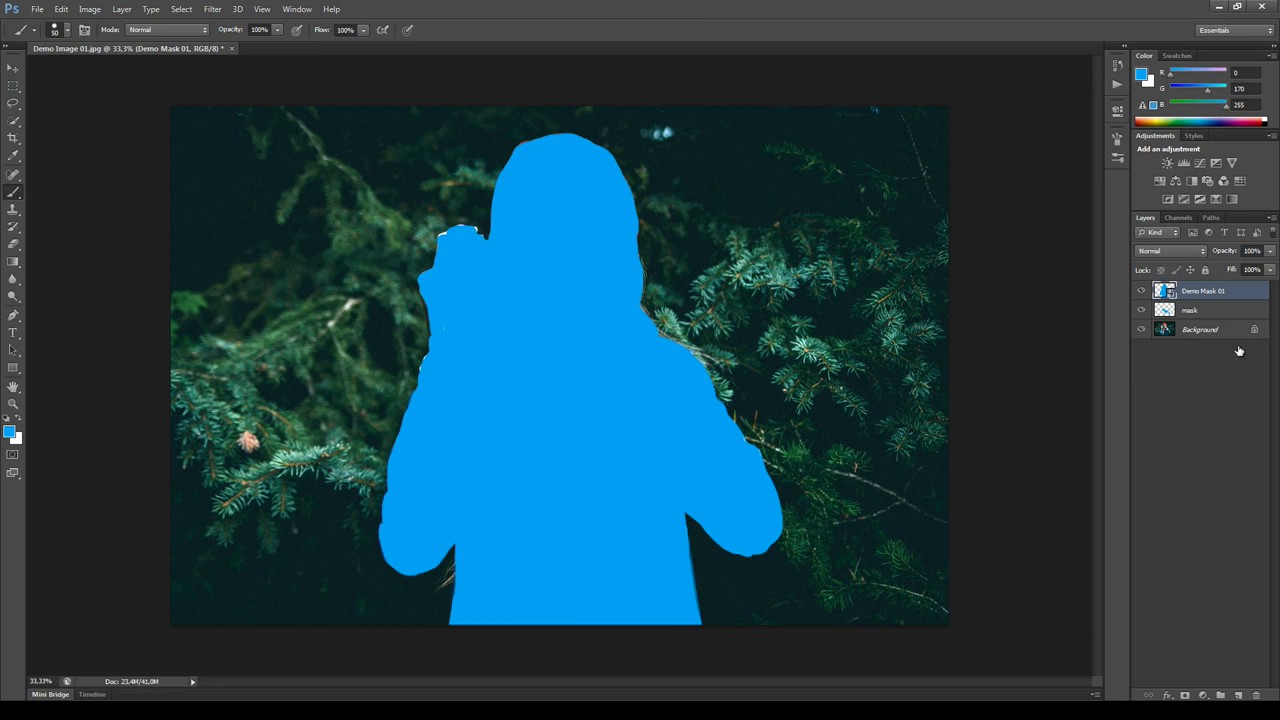
drag(1225, 312, 1262, 692)
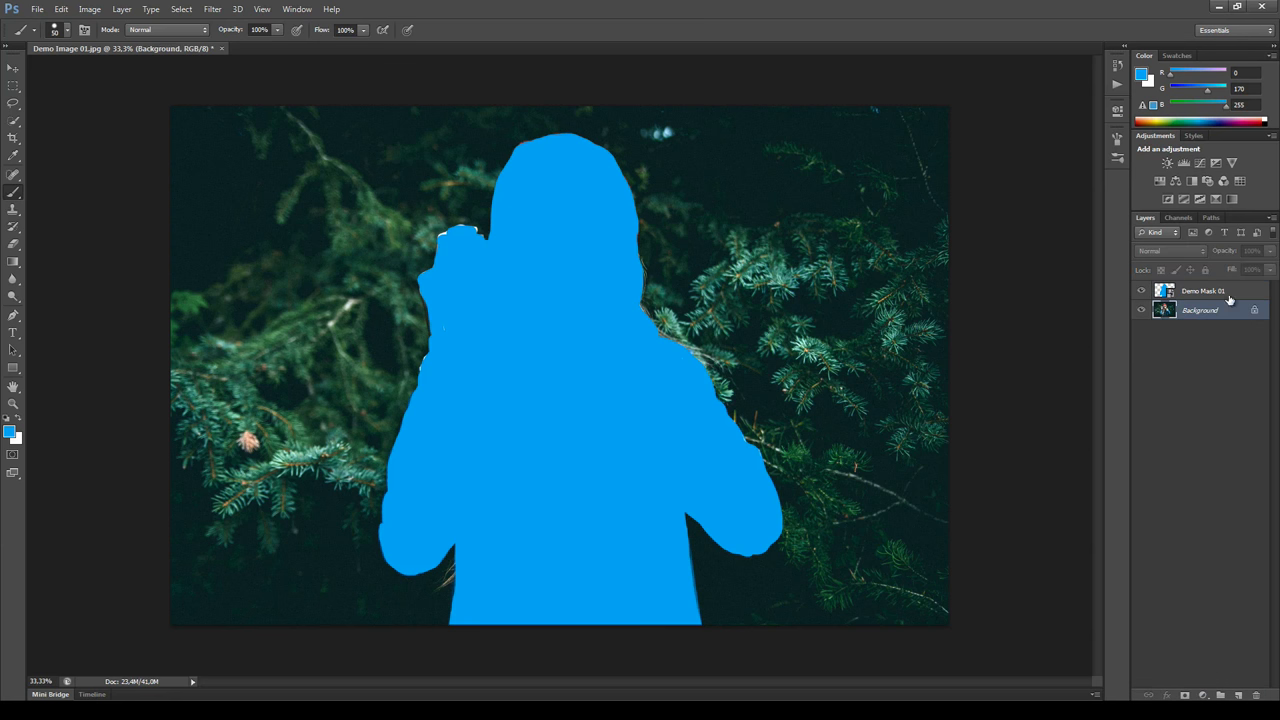
Rasterize the placed Demo Mask 01 layer and rename it "mask".
right_click(1228, 290)
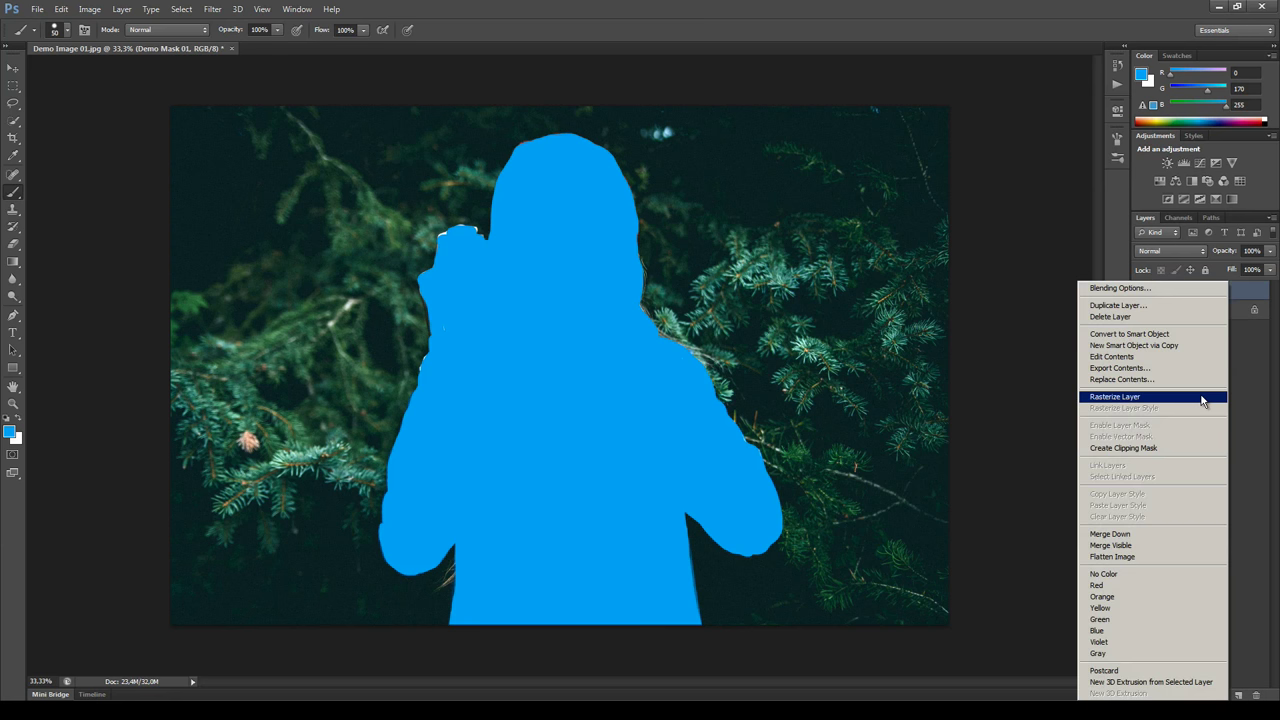
click(1200, 397)
double_click(1201, 291)
text(mask)
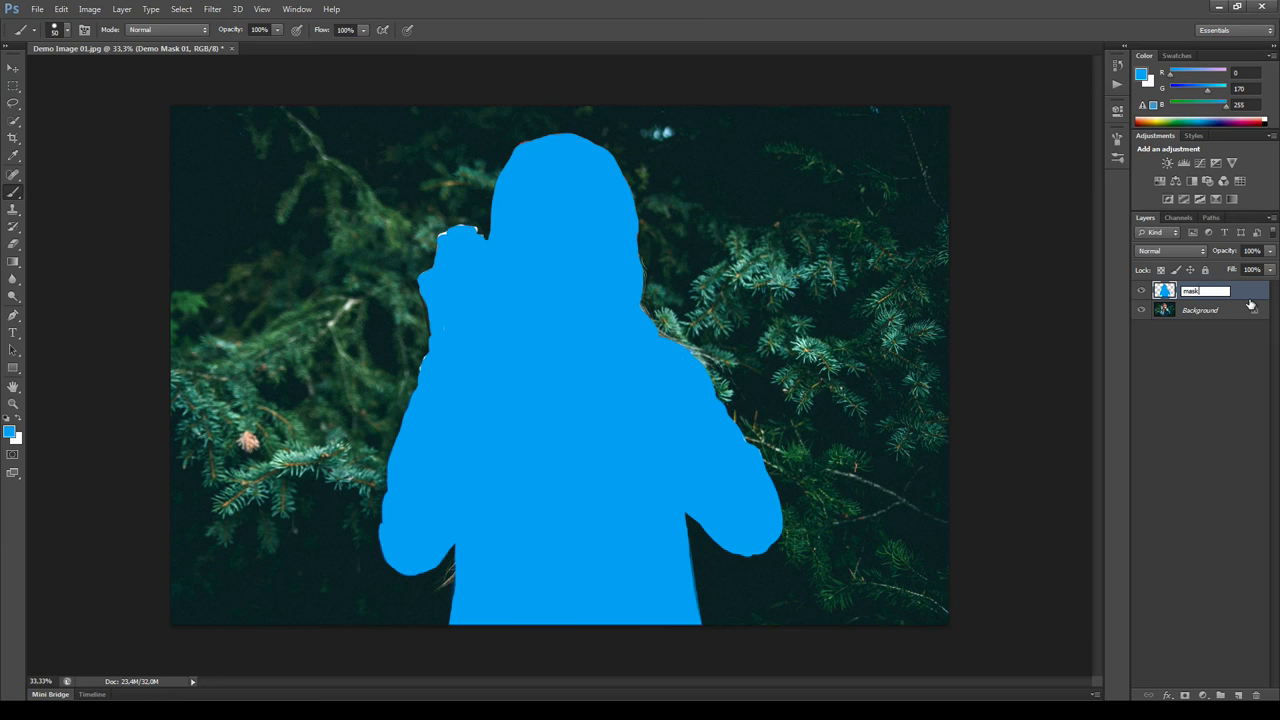
key(Return)
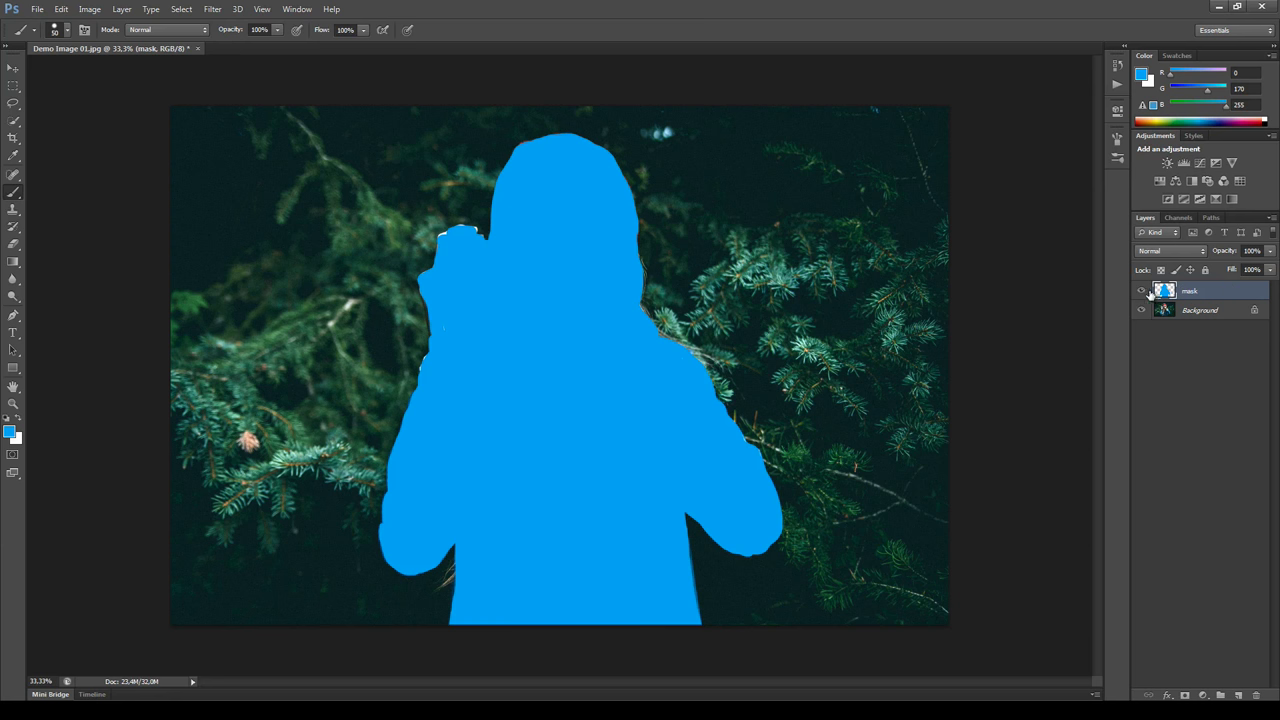
Toggle the mask layer's visibility to compare it with the photo, and review the mask and Background layers.
click(1140, 291)
click(1140, 291)
click(1140, 291)
click(1140, 291)
click(1199, 314)
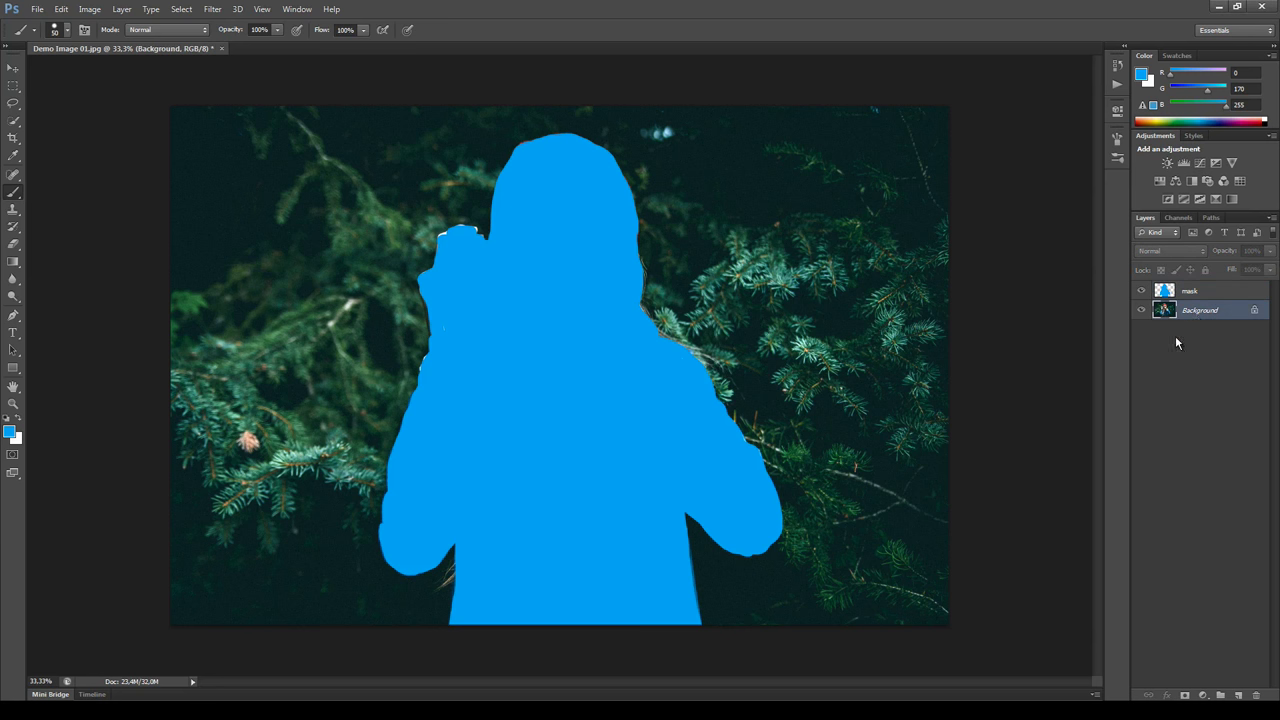
click(1197, 296)
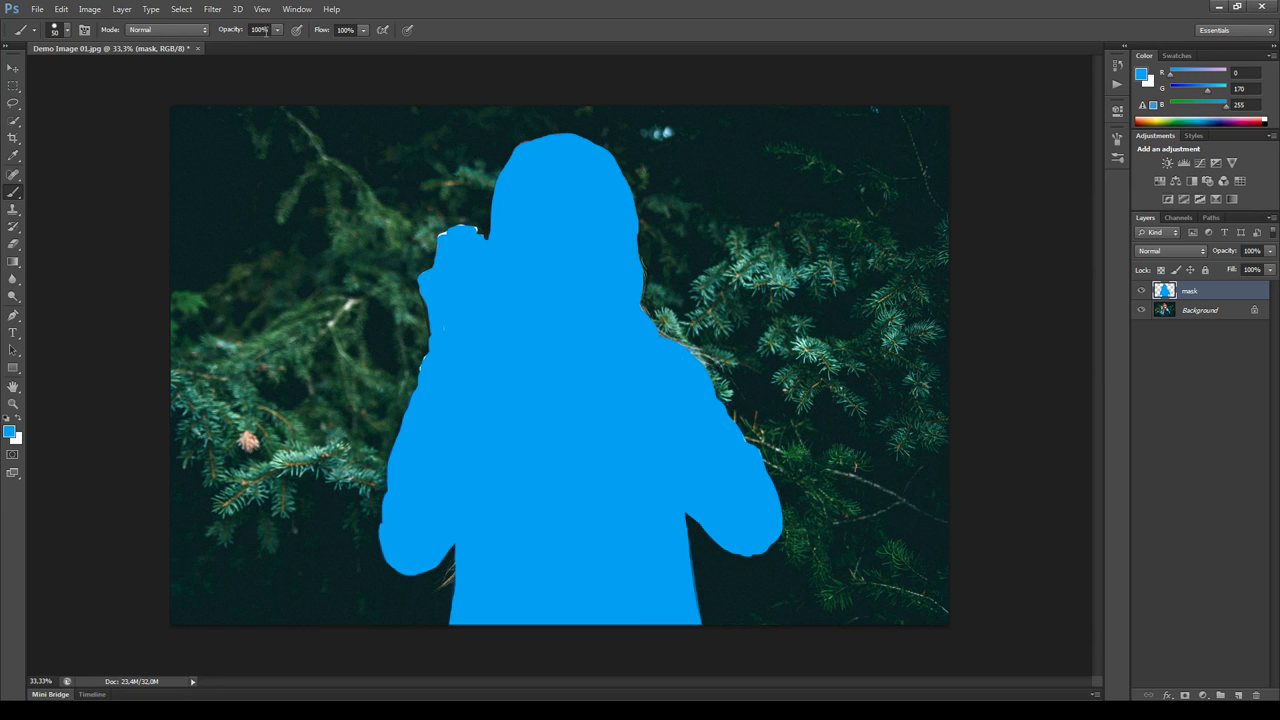
Run the PAINT SPLATTER action on the prepared photo, continue through its brush-settings and completion messages, and hide the actions list.
click(406, 30)
click(1192, 482)
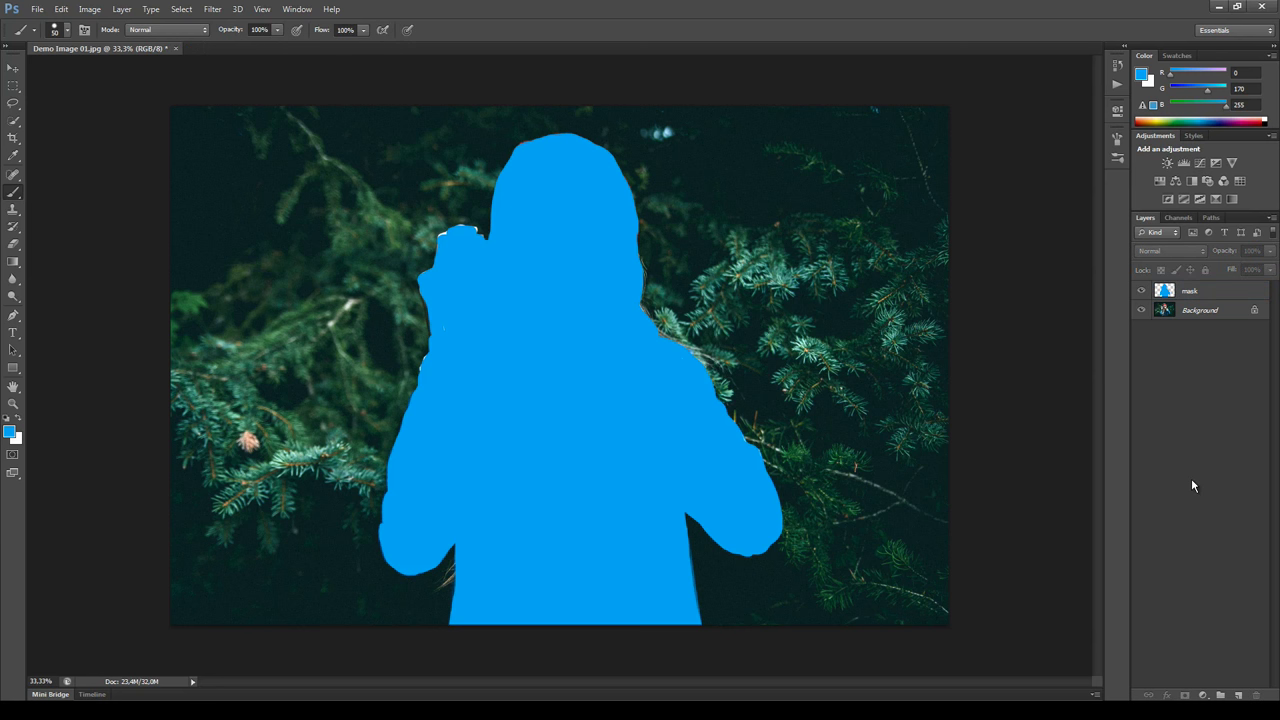
click(1114, 86)
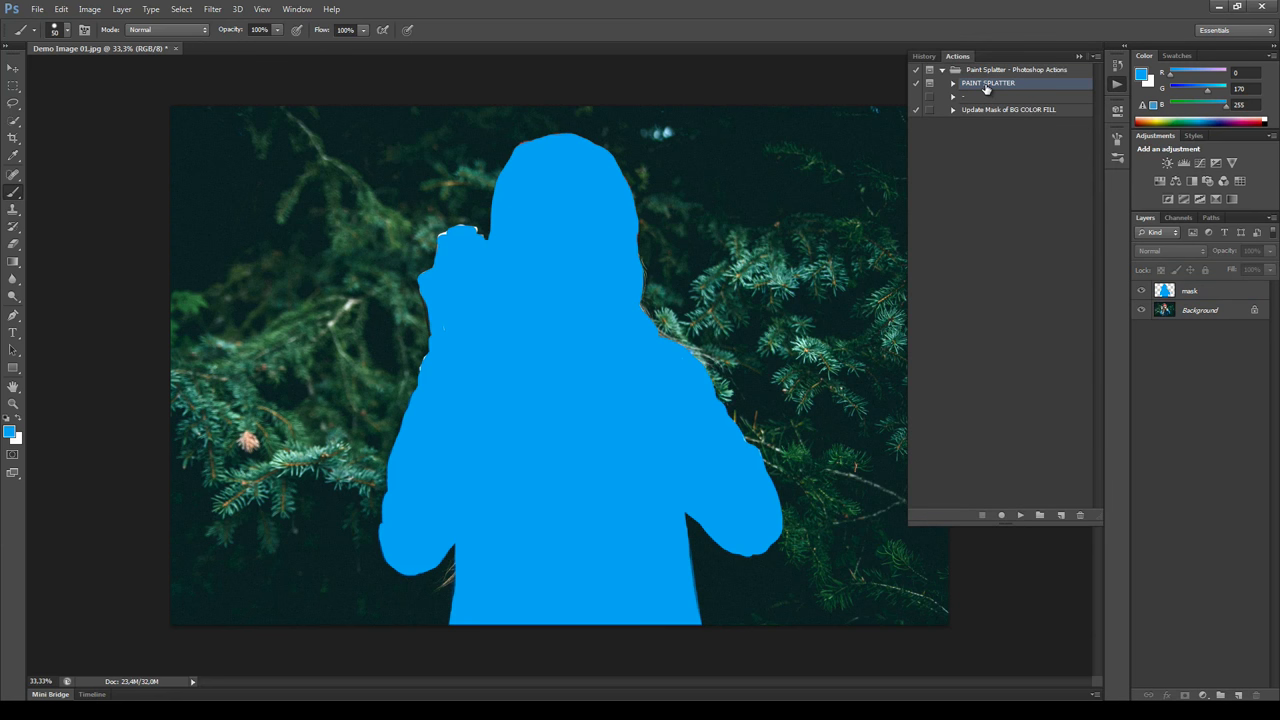
click(1020, 515)
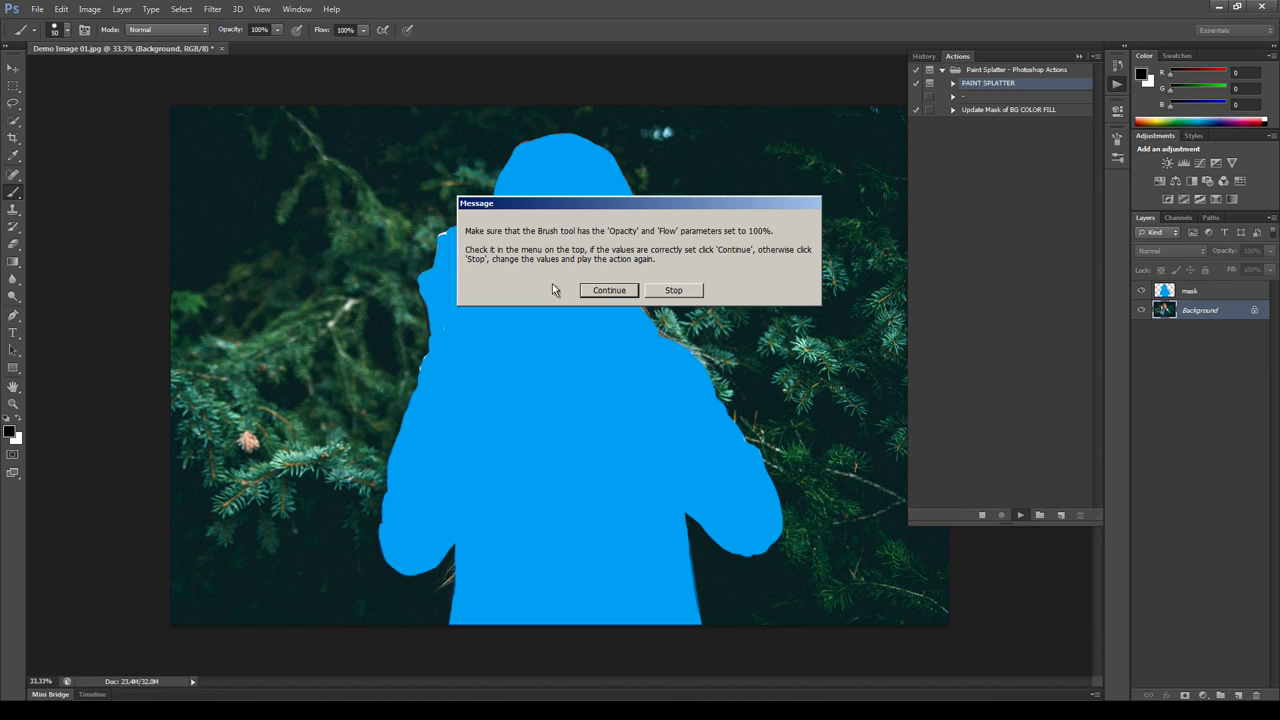
click(603, 292)
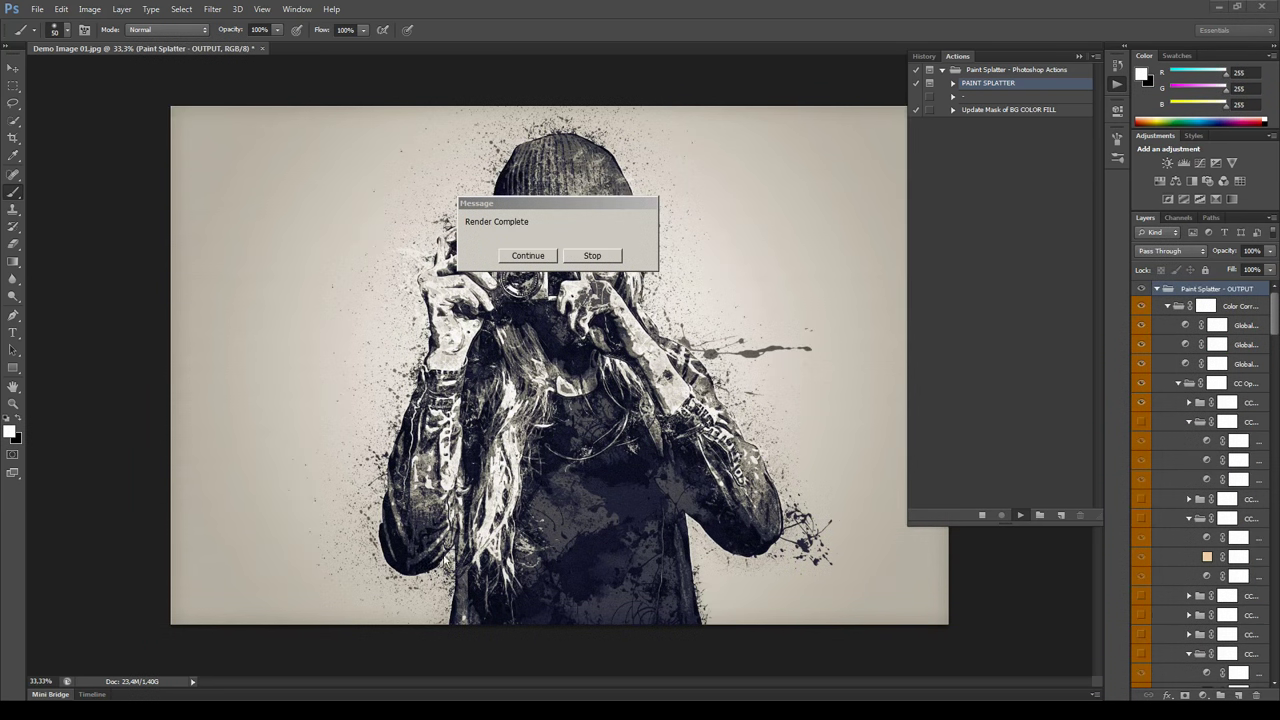
click(528, 256)
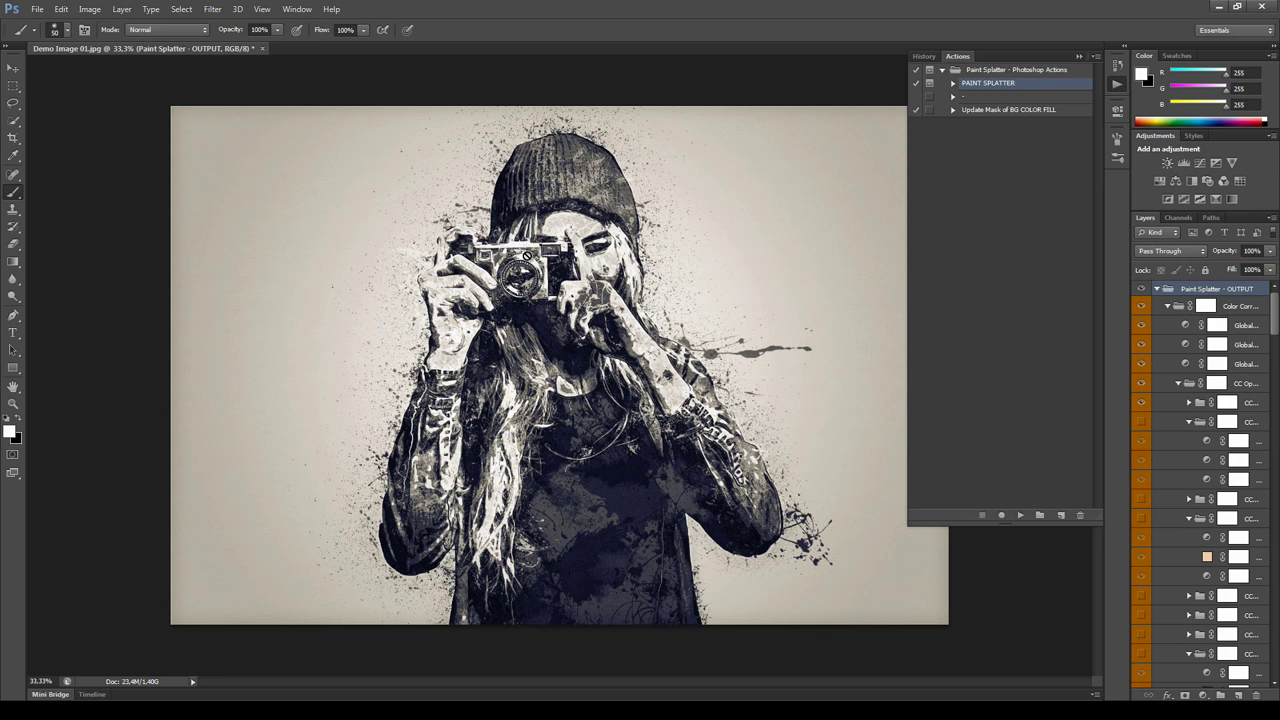
click(1117, 89)
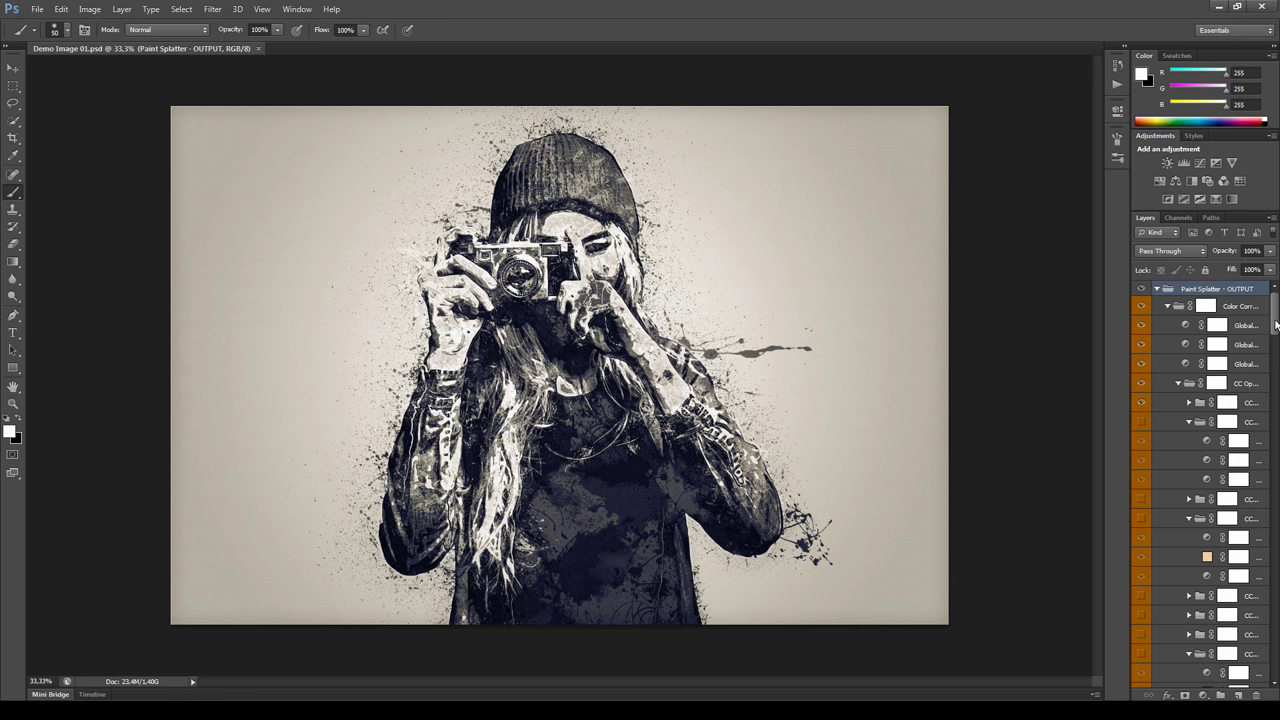
Collapse the Adjustments and Color panels, and reduce the Paint Splatter - OUTPUT group to its top-level groups.
mouse_move(1273, 322)
mouse_down()
mouse_move(1247, 654)
mouse_move(1267, 292)
mouse_up()
double_click(1155, 136)
double_click(1147, 58)
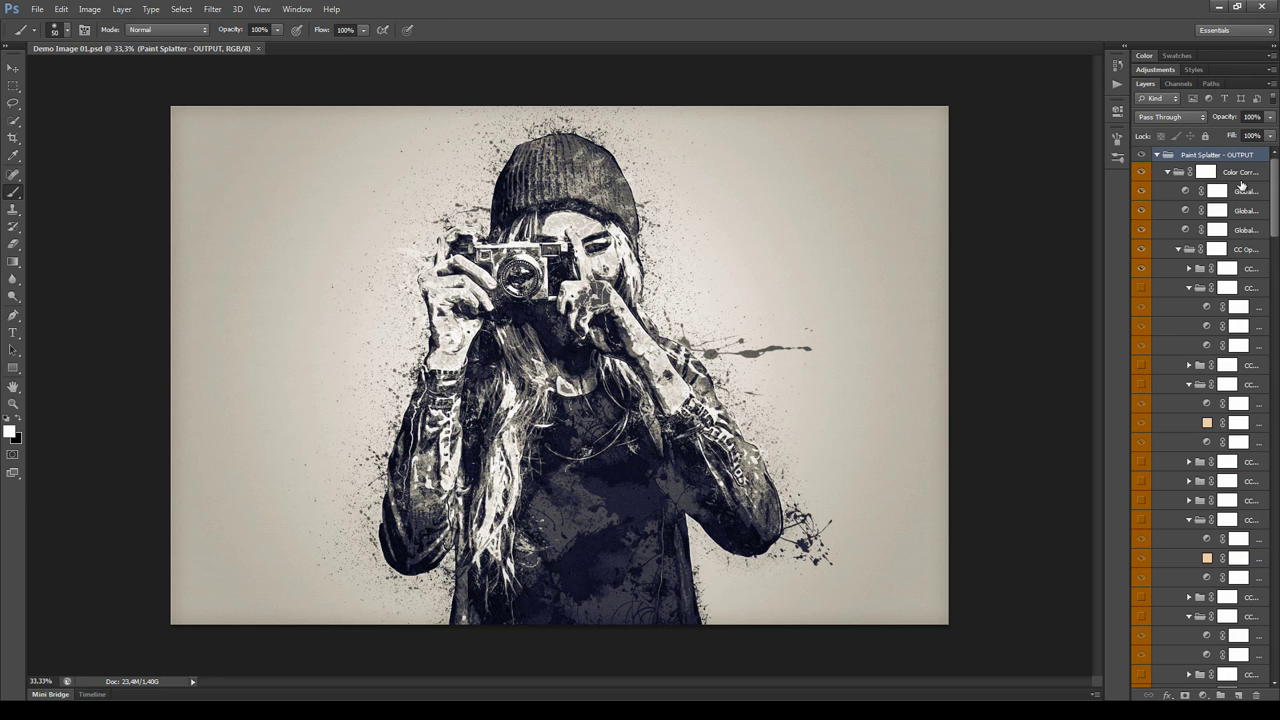
click(1157, 156)
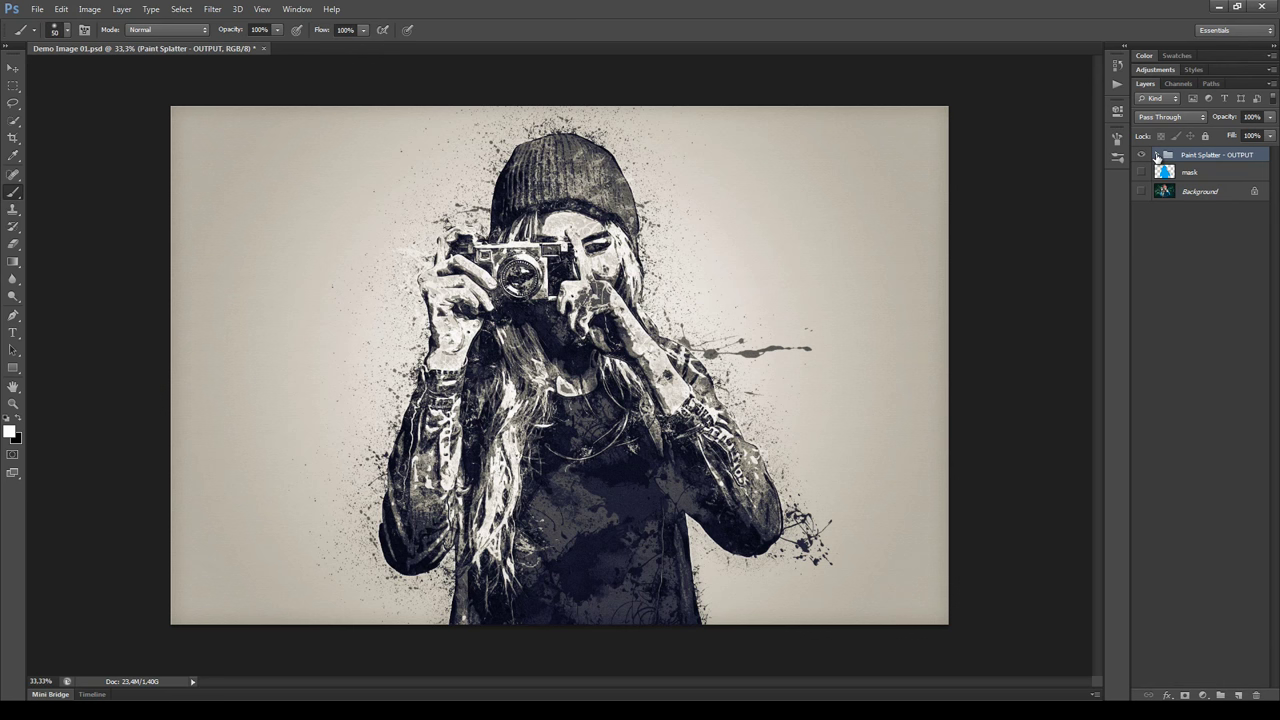
click(1157, 155)
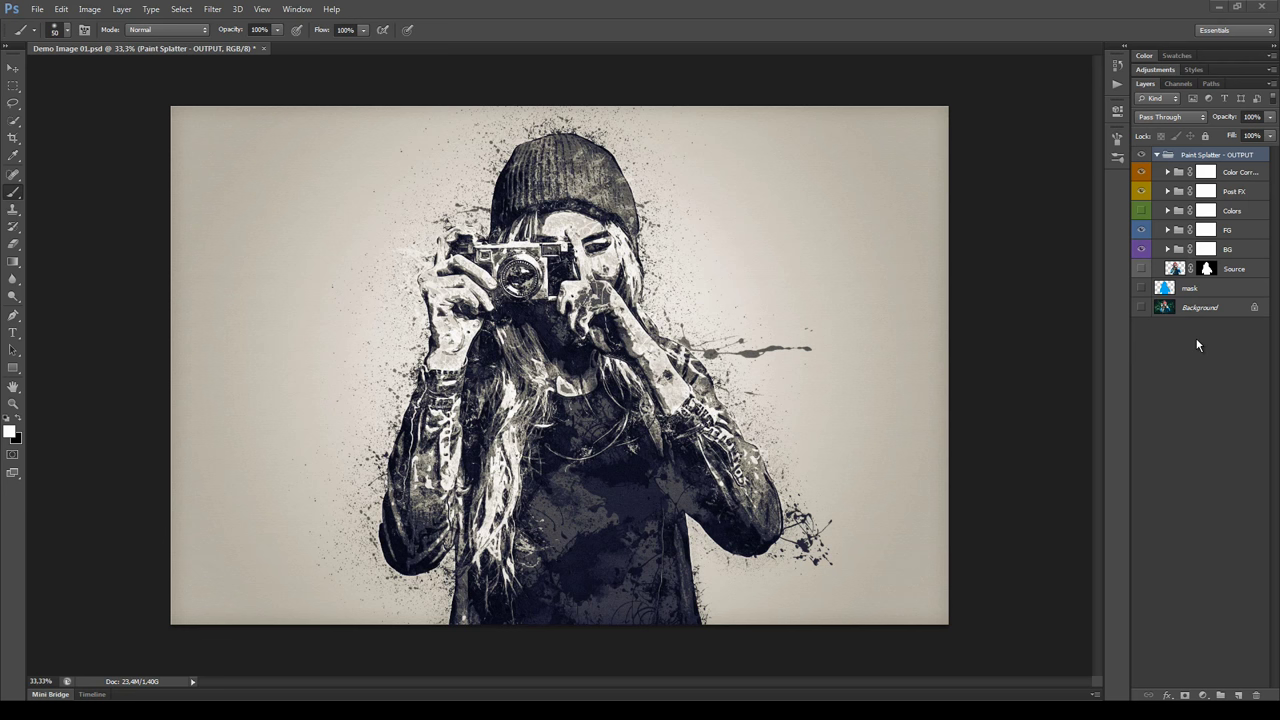
Toggle the Color Correction, Post FX, FG and BG groups one by one to examine each one's contribution, and look inside BG.
click(1142, 173)
click(1142, 173)
click(1142, 193)
click(1142, 193)
click(1142, 232)
click(1142, 231)
click(1142, 250)
click(1142, 250)
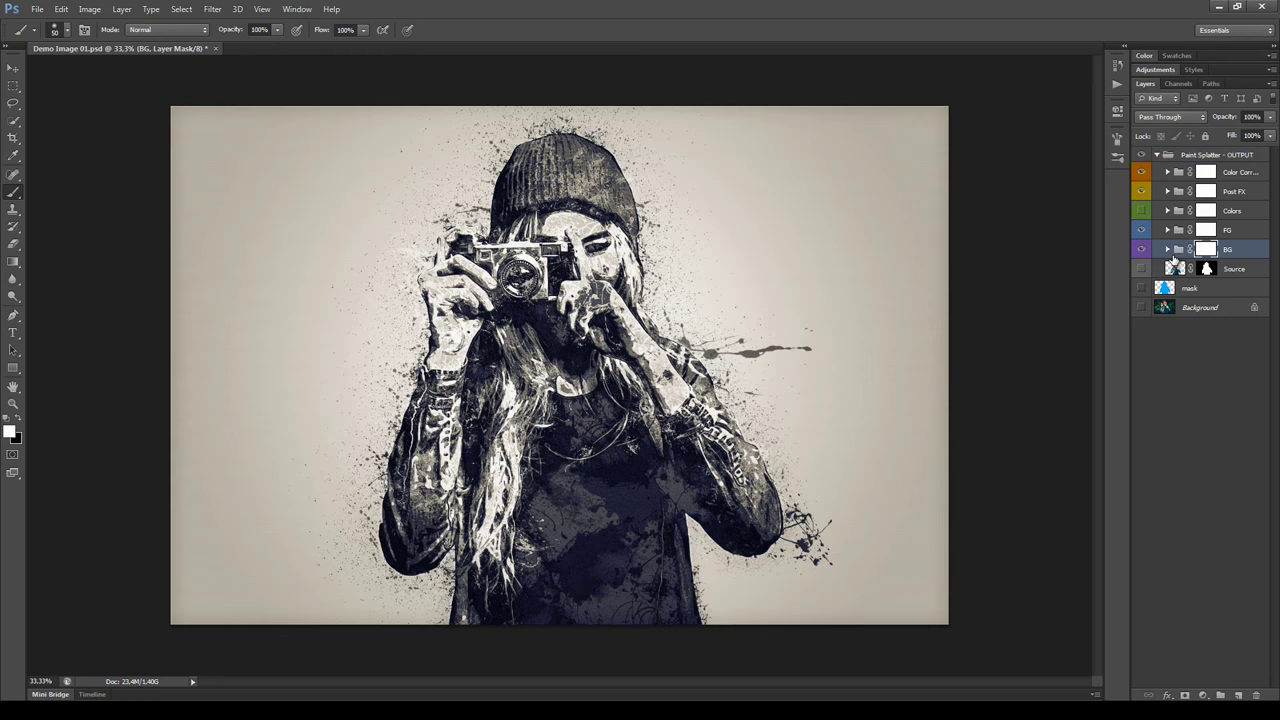
click(1167, 250)
click(1167, 250)
click(1240, 427)
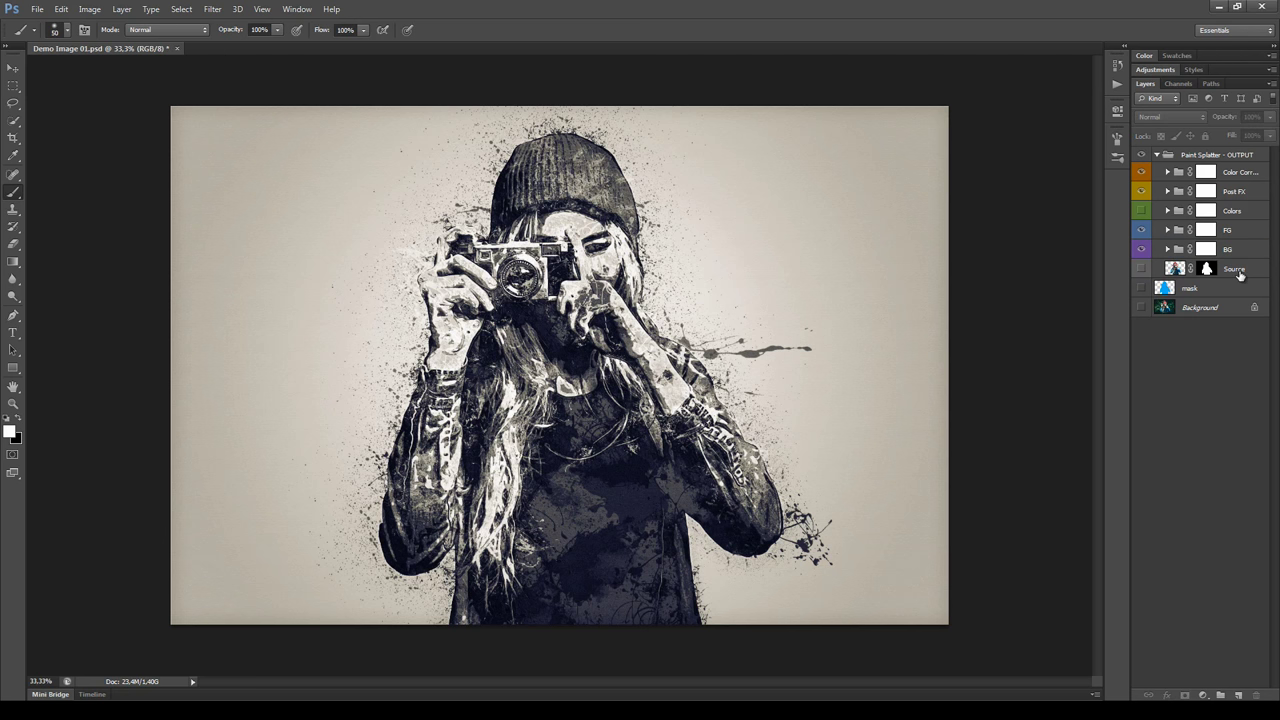
Hide the Color Correction, Post FX, FG and BG groups, widen the layer list, and preview the Source layer alone.
click(1240, 272)
drag(1145, 249, 1145, 175)
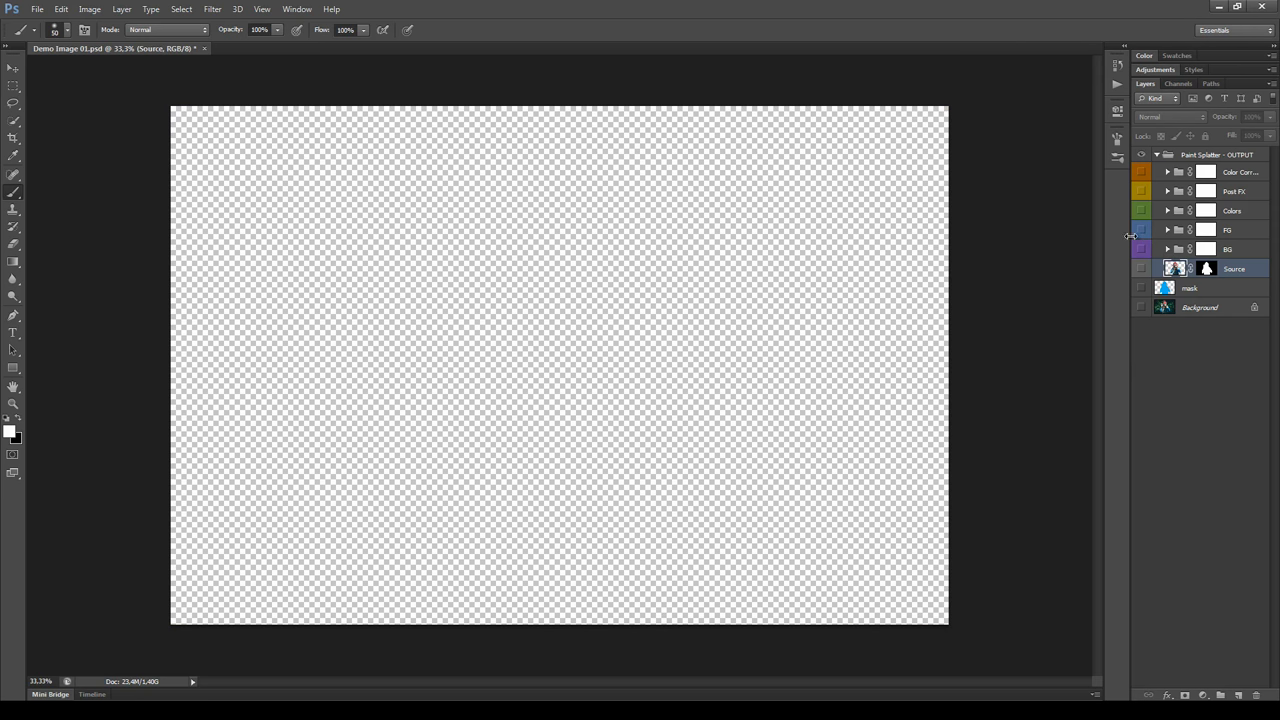
drag(1130, 237, 1091, 238)
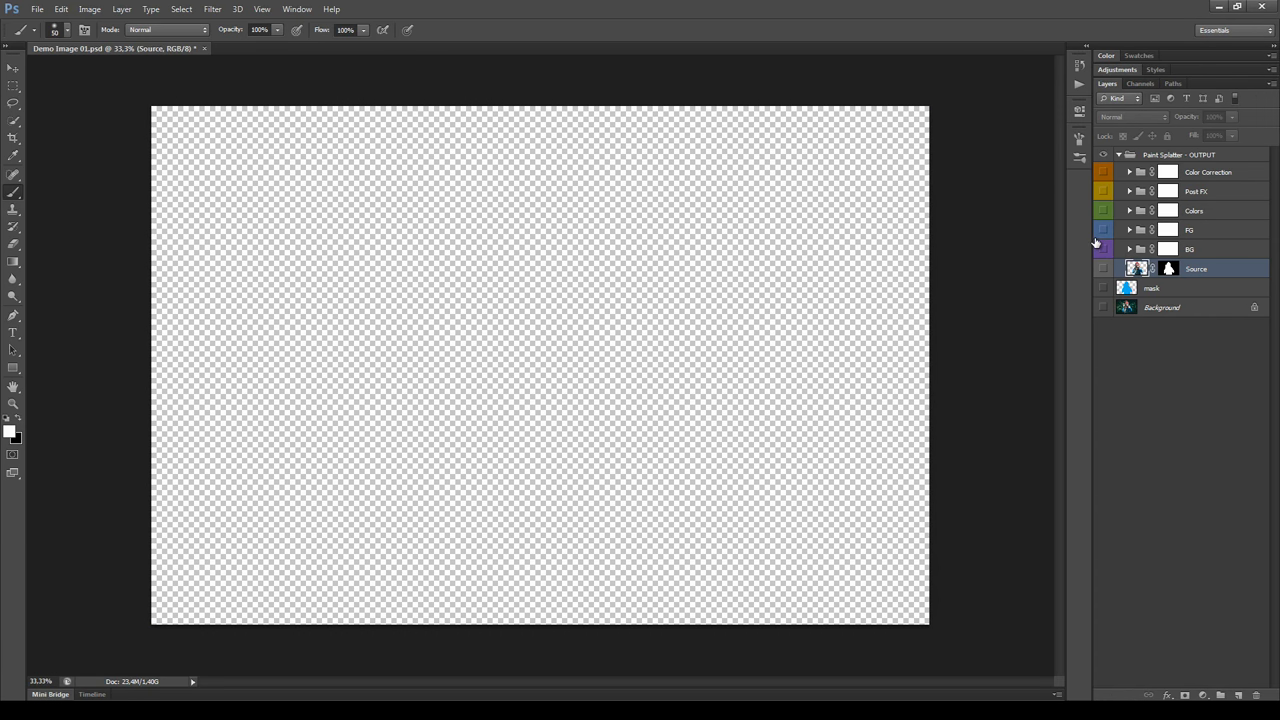
key(ctrl+0)
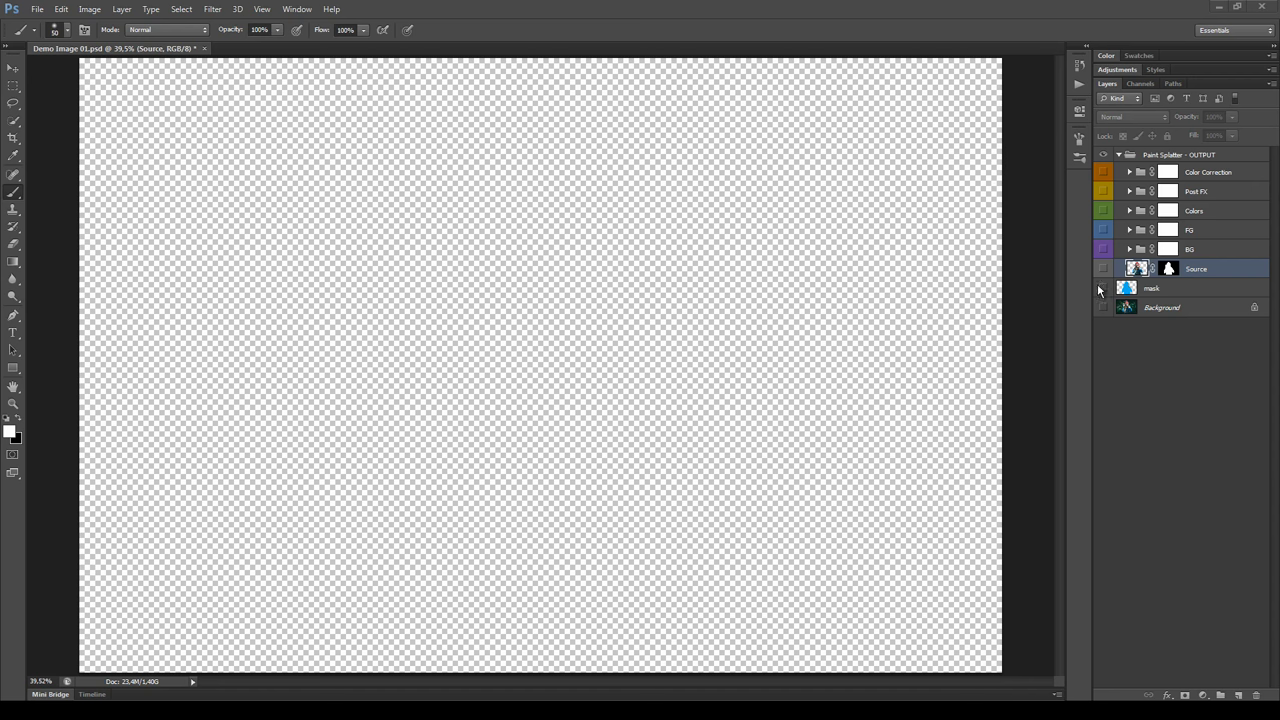
click(1103, 268)
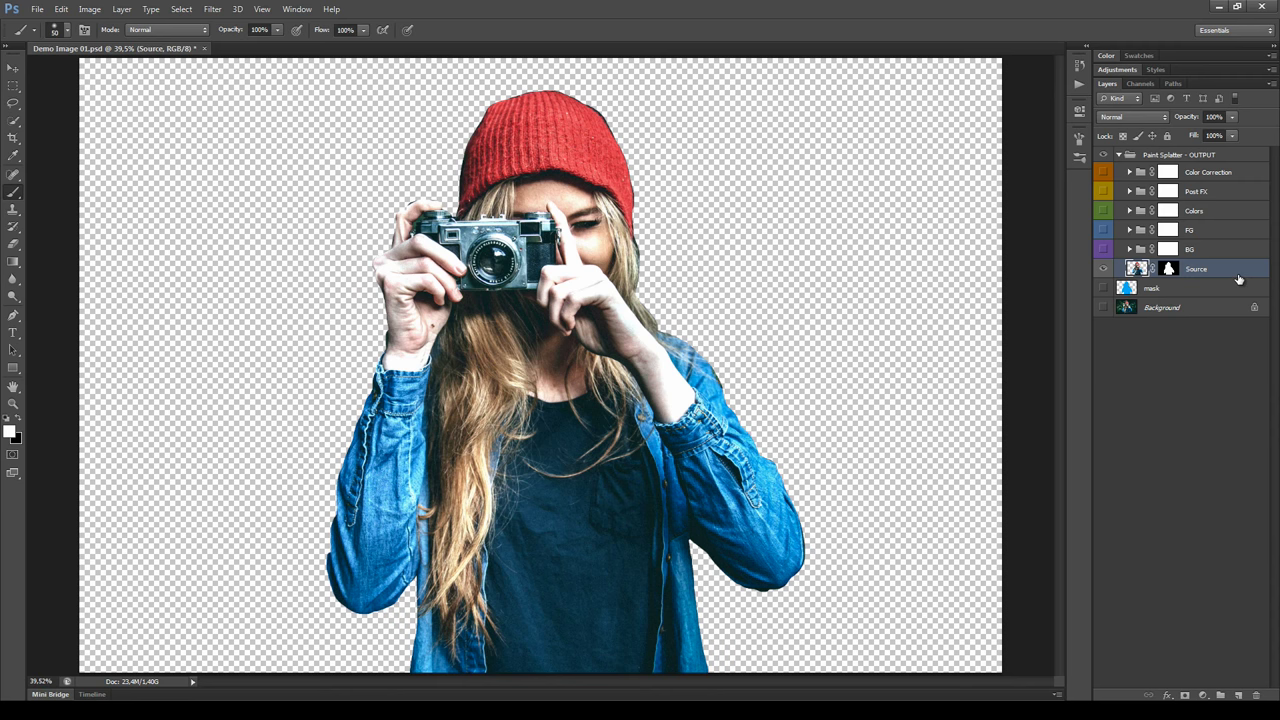
click(1104, 270)
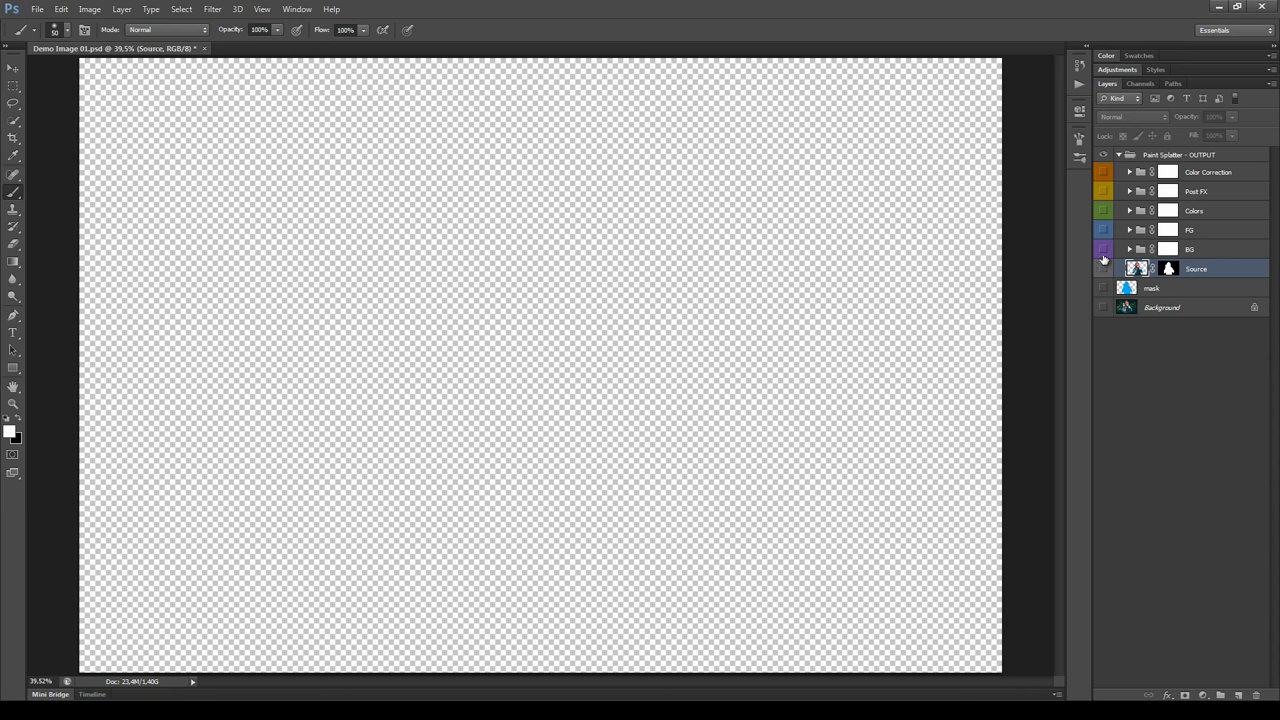
Show the BG group and expand it and its BG Color subgroup, widening the layer list to fit the full names.
click(1103, 249)
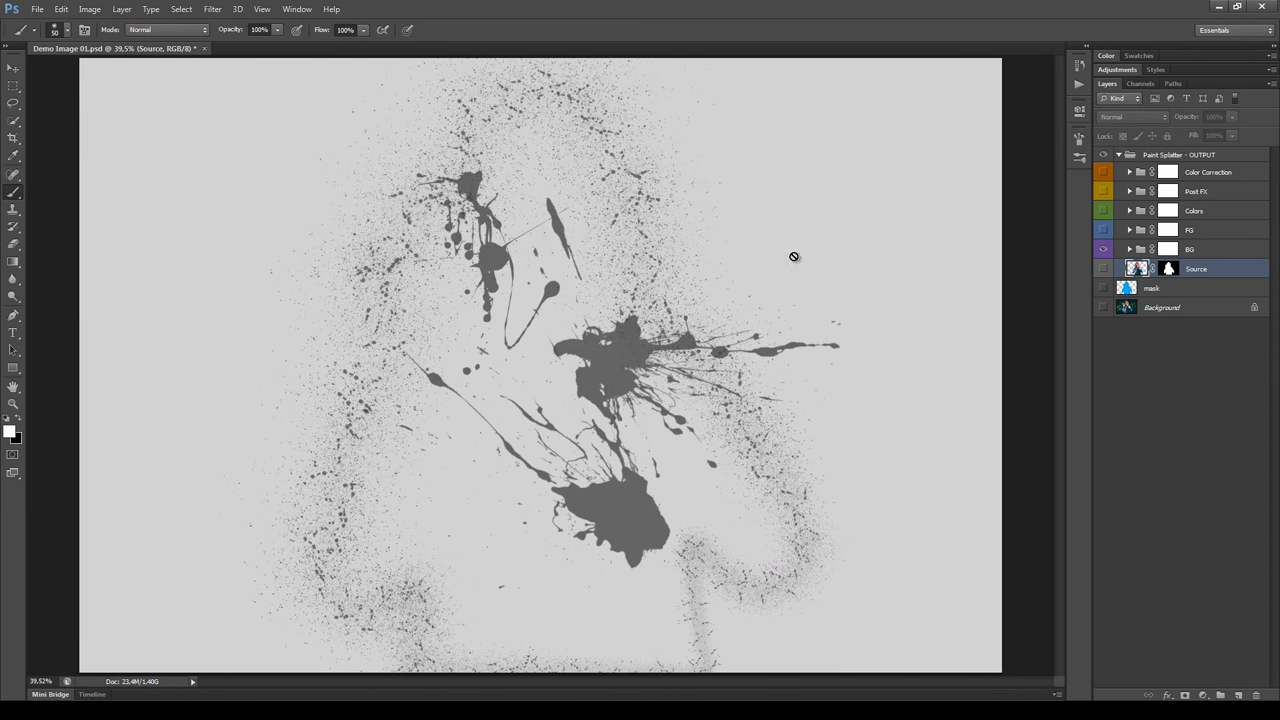
click(1130, 249)
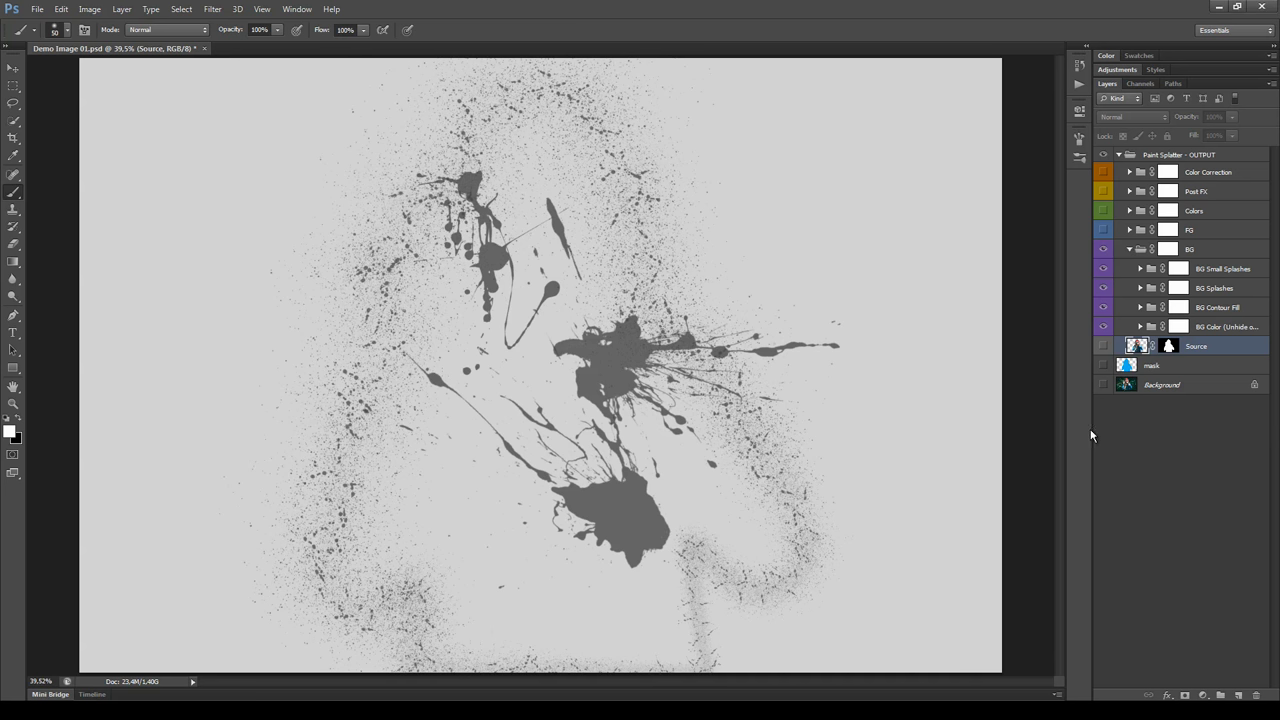
drag(1092, 429, 1006, 433)
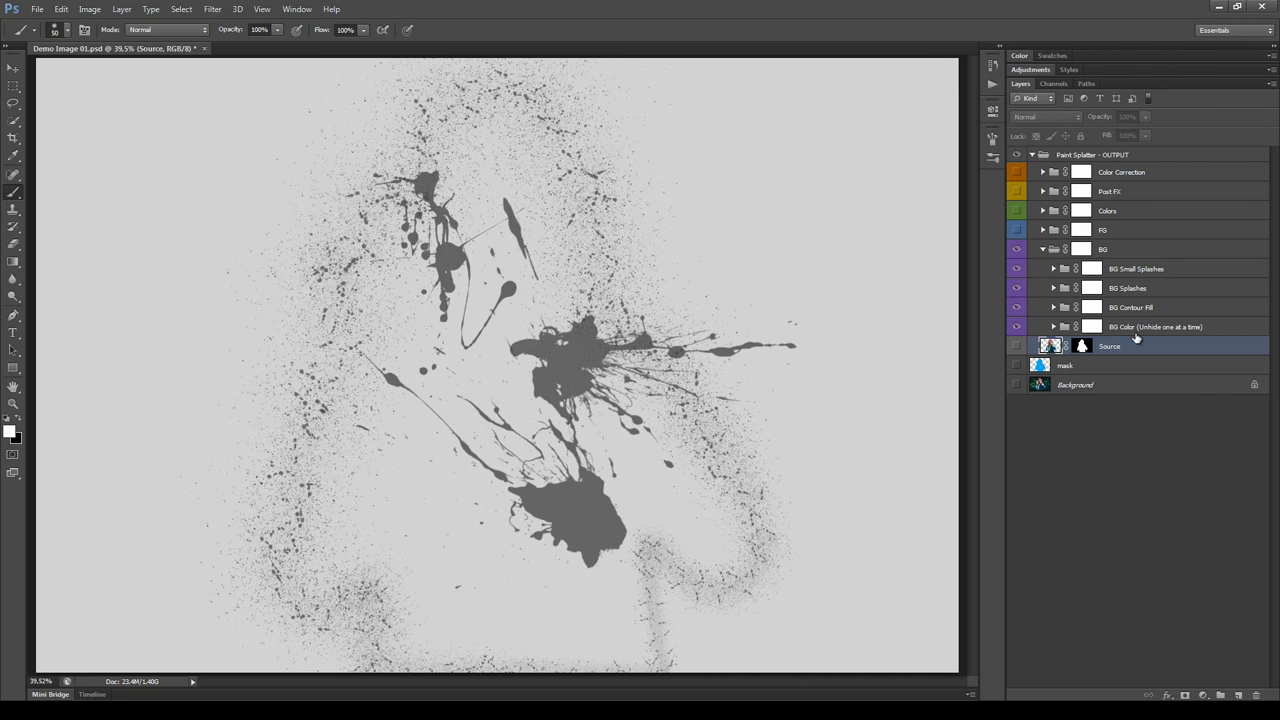
click(1053, 327)
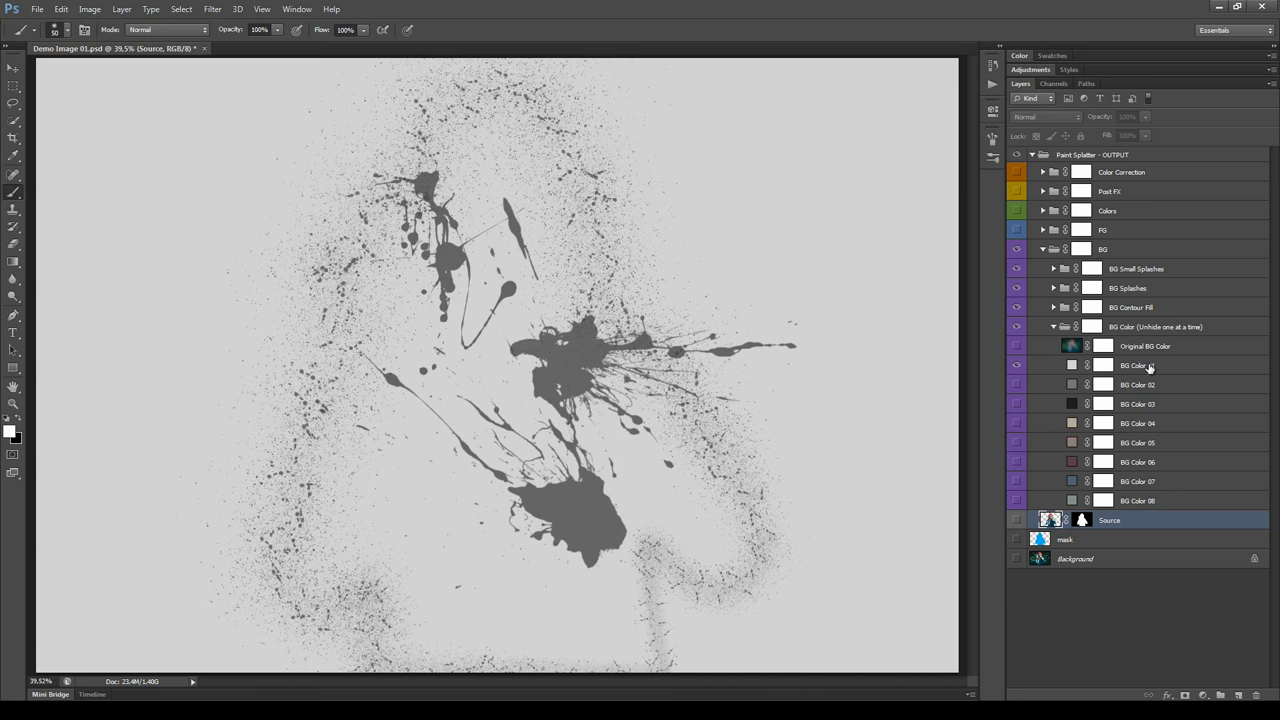
Switch the background from BG Color 01 to BG Color 02 and show the FG group.
click(1017, 366)
click(1017, 386)
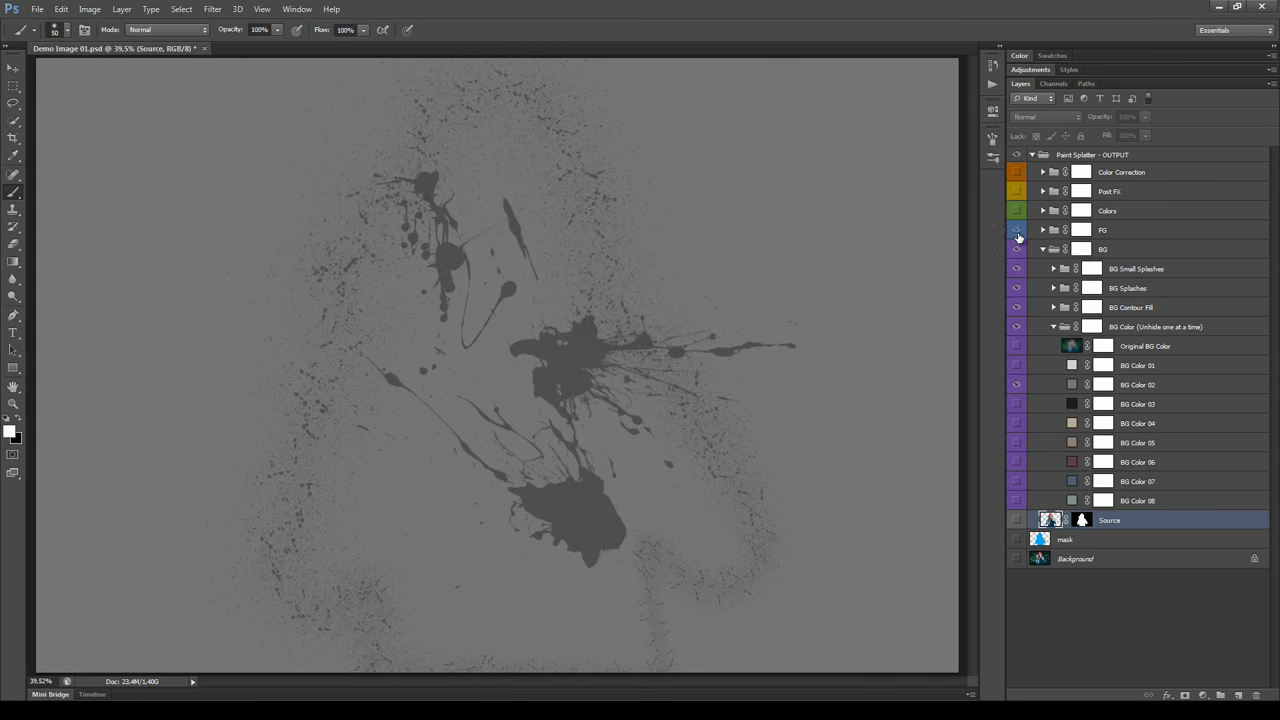
click(1017, 231)
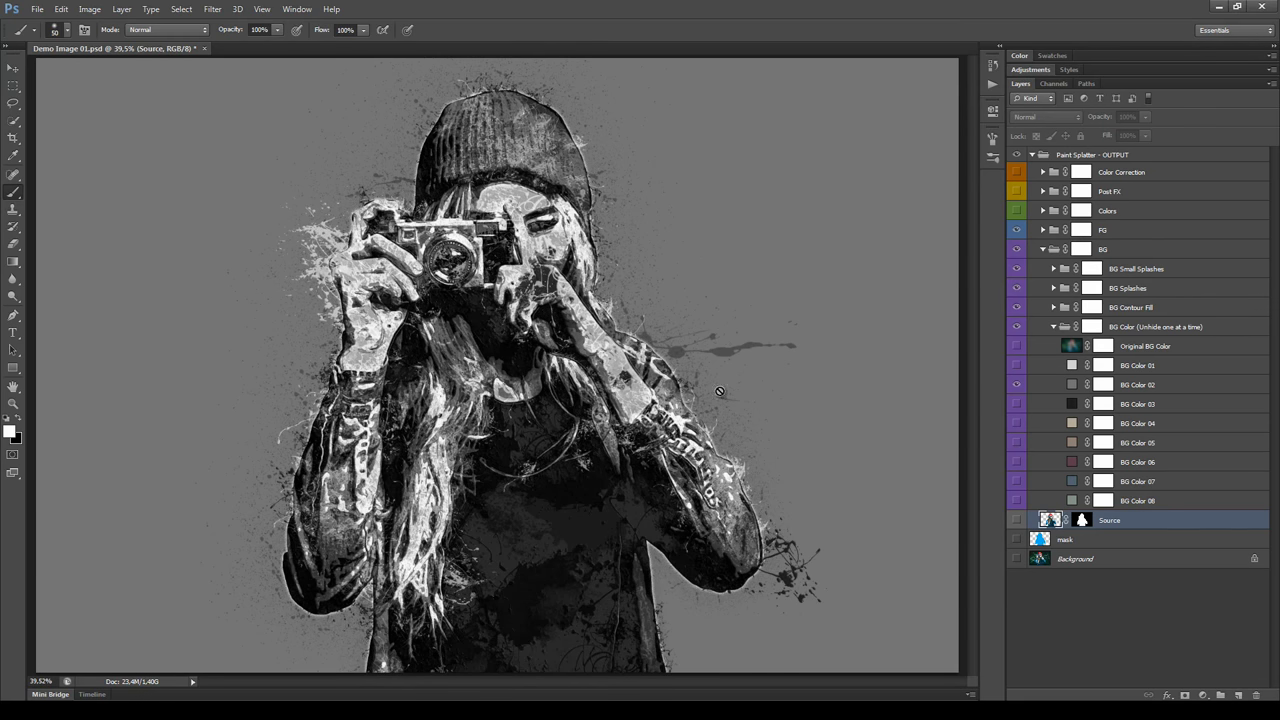
Try BG Color 03 through BG Color 08 one at a time, hiding each previous color, and leave BG Color 08 shown.
click(1017, 385)
click(1017, 405)
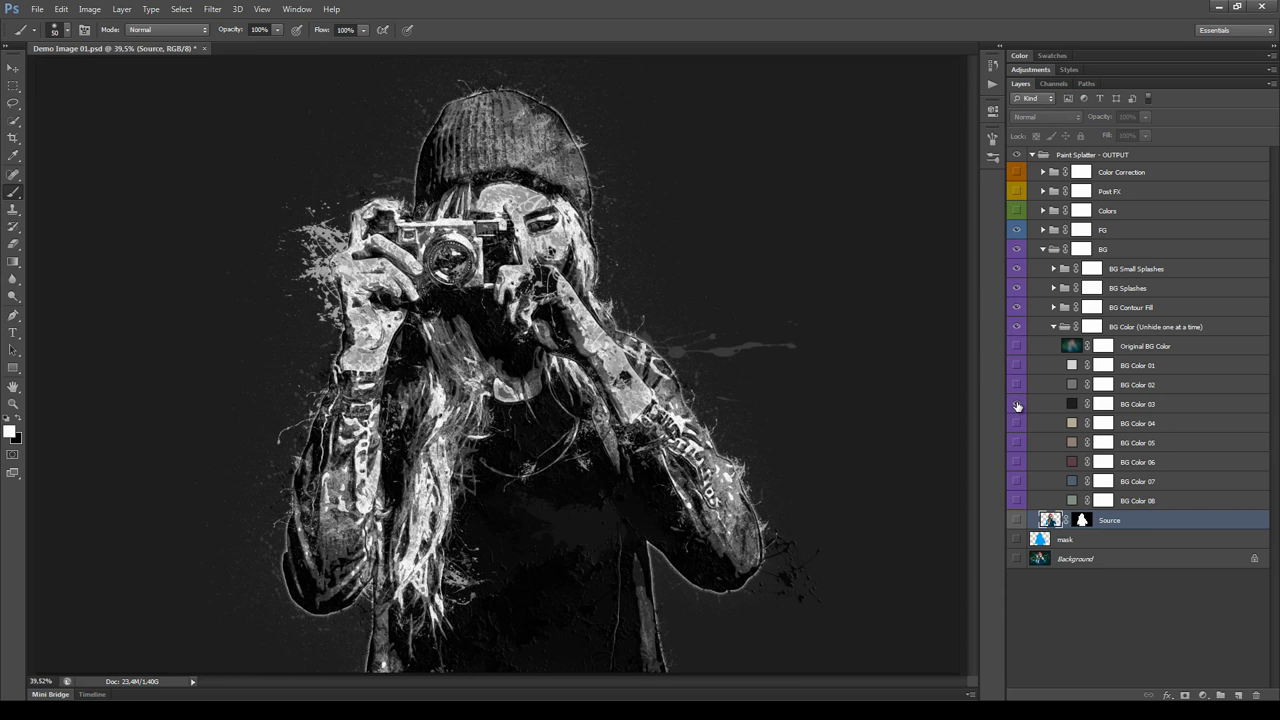
click(1017, 410)
click(1017, 425)
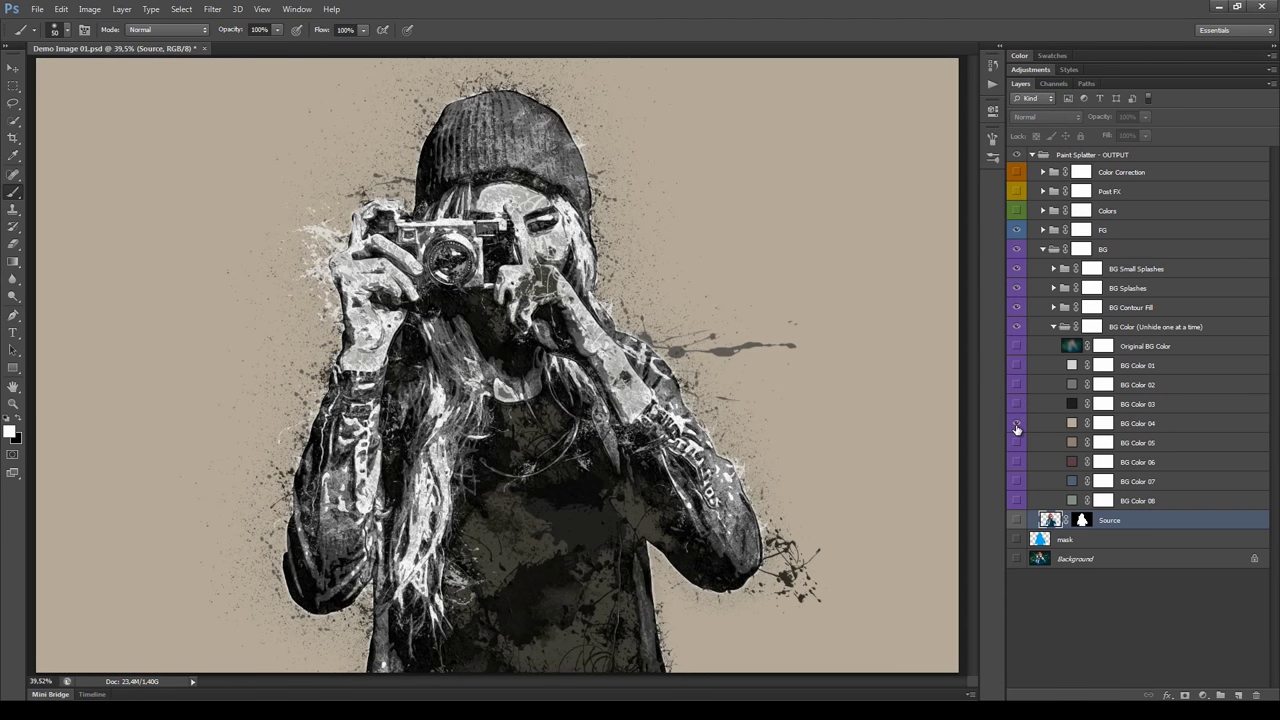
click(1017, 447)
click(1017, 447)
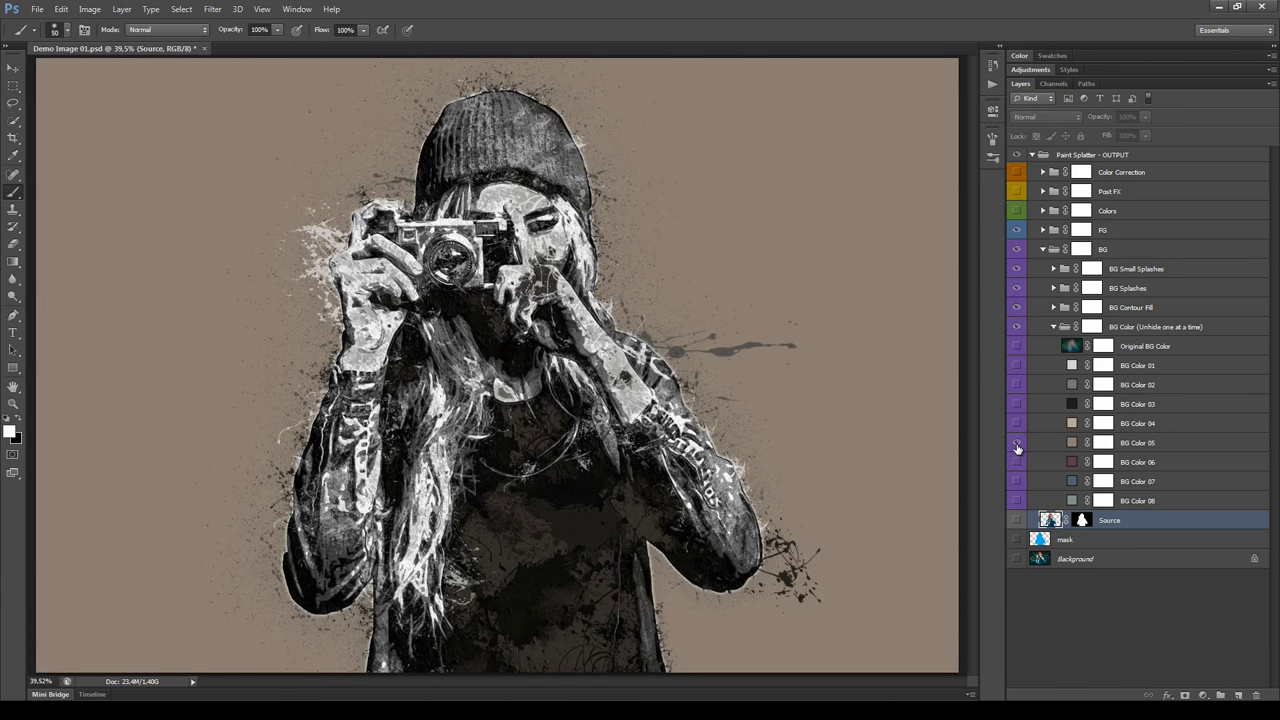
click(1017, 443)
click(1017, 462)
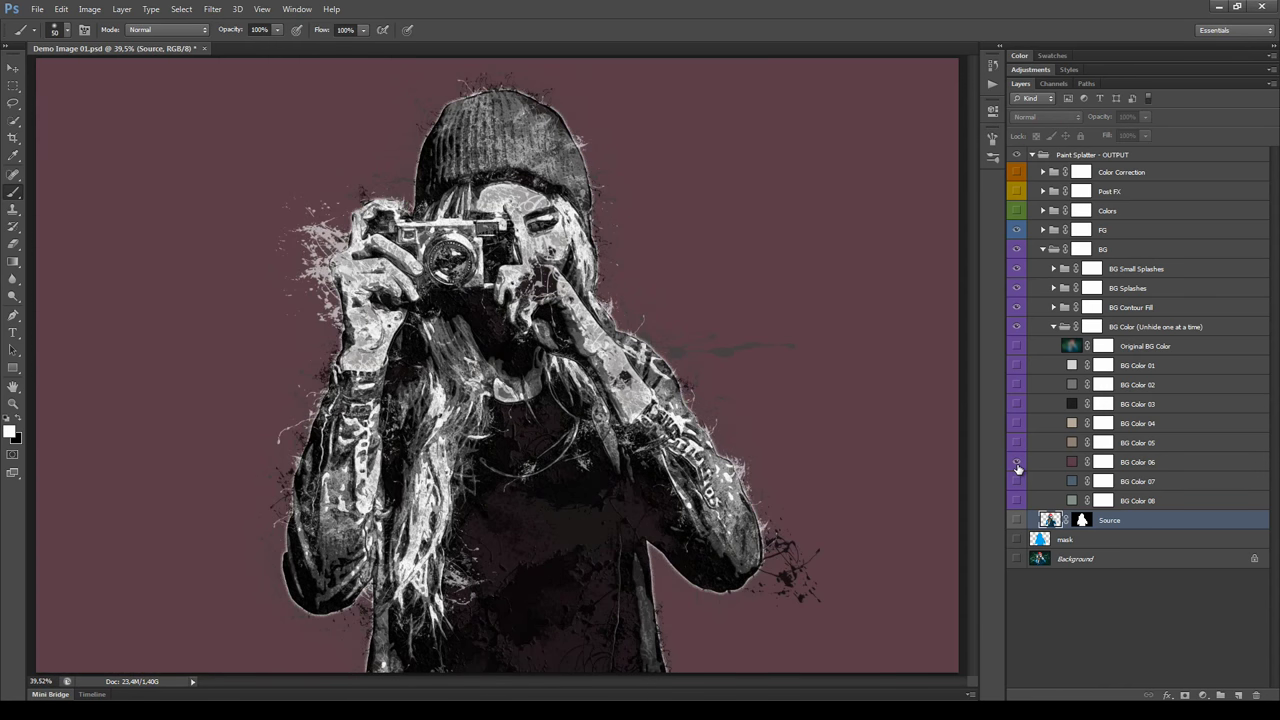
click(1017, 462)
click(1018, 482)
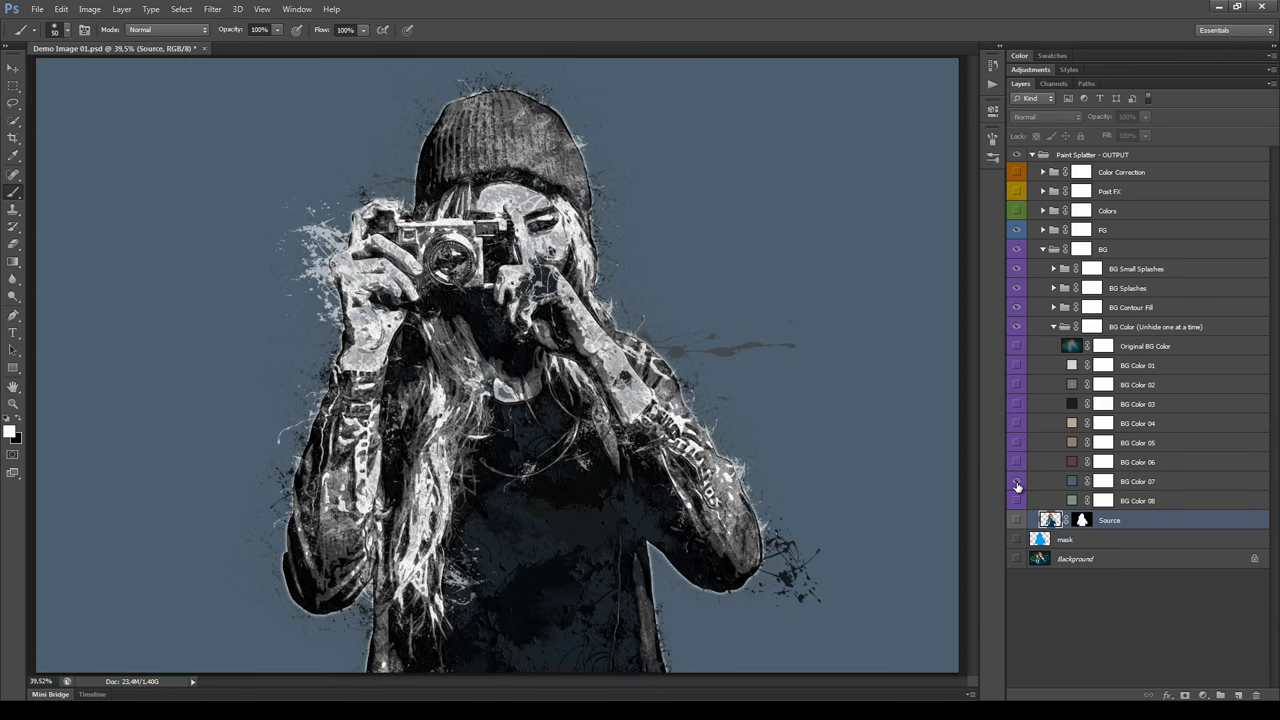
click(1017, 484)
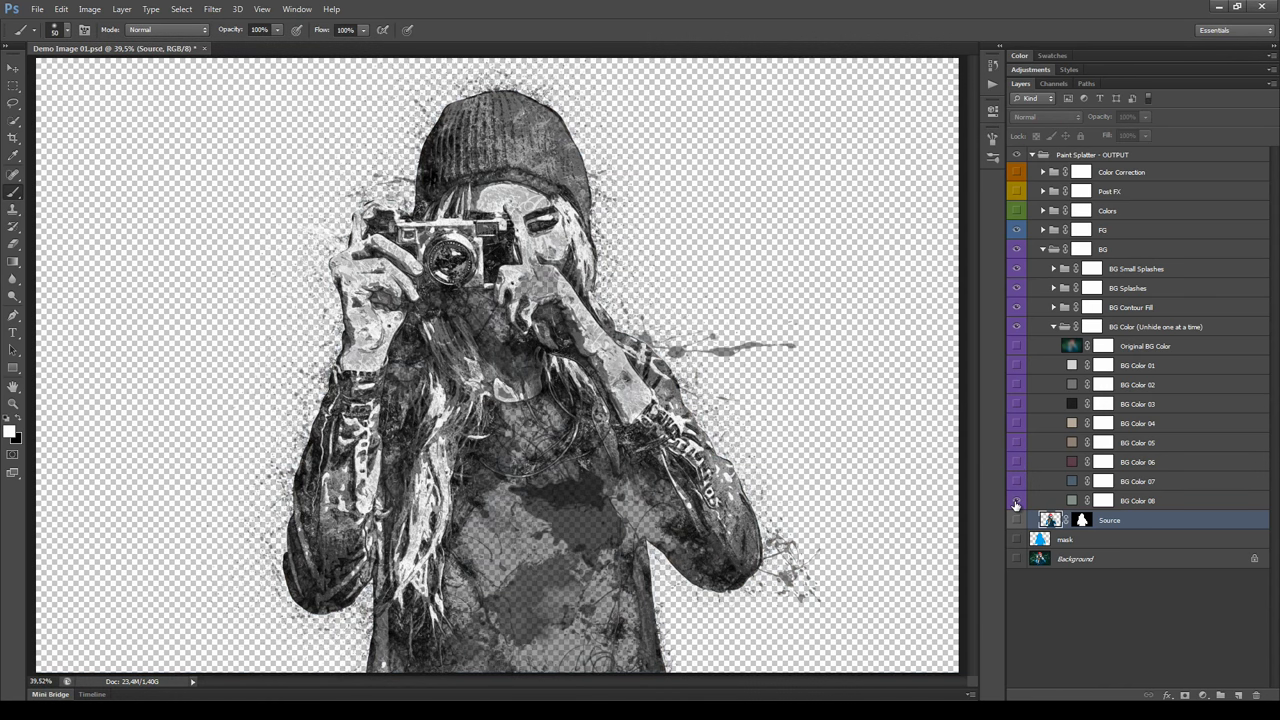
click(1016, 502)
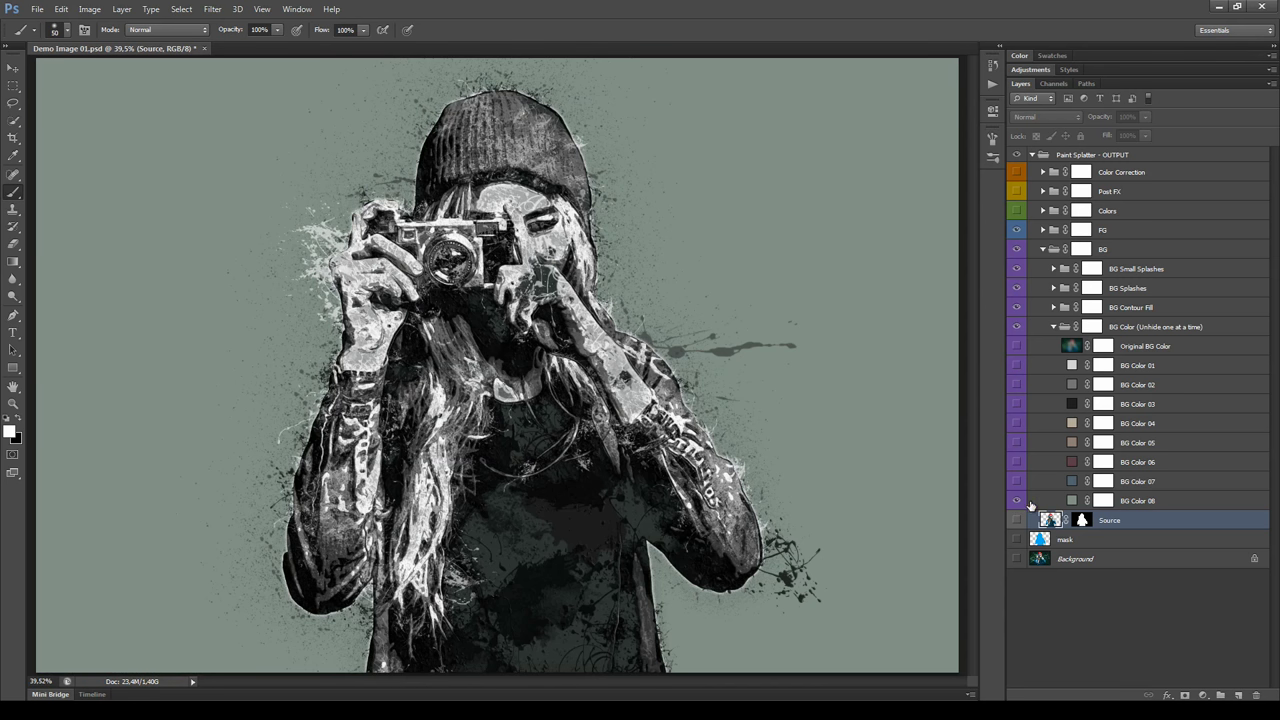
Try the fill colors 409a66, 497b5e and 495c7b on the BG Color 08 layer and cancel the color change.
click(1072, 502)
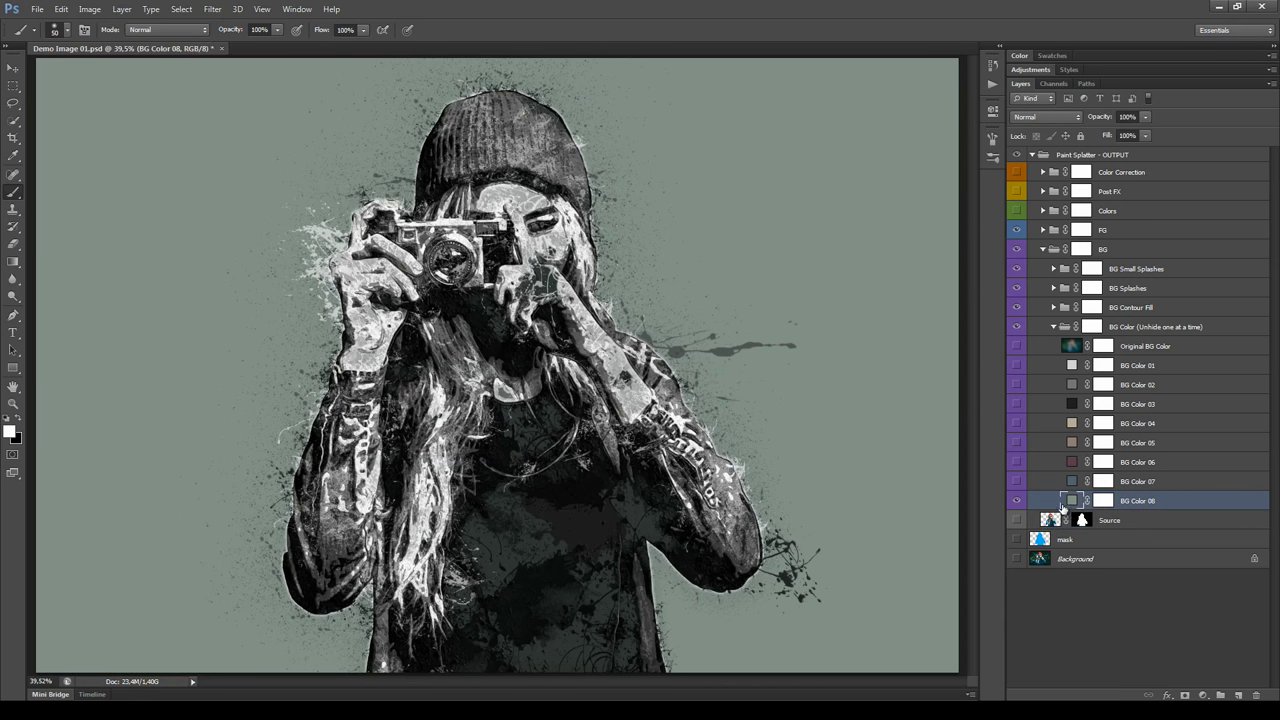
double_click(1073, 501)
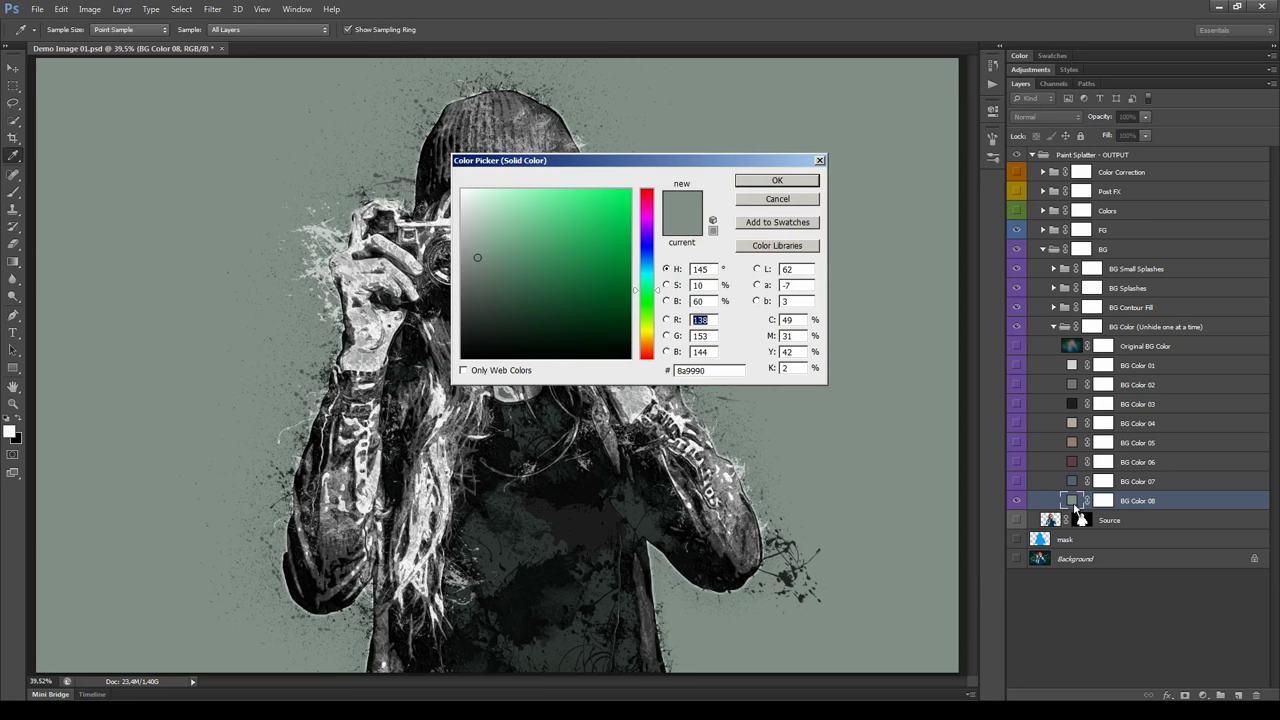
click(560, 256)
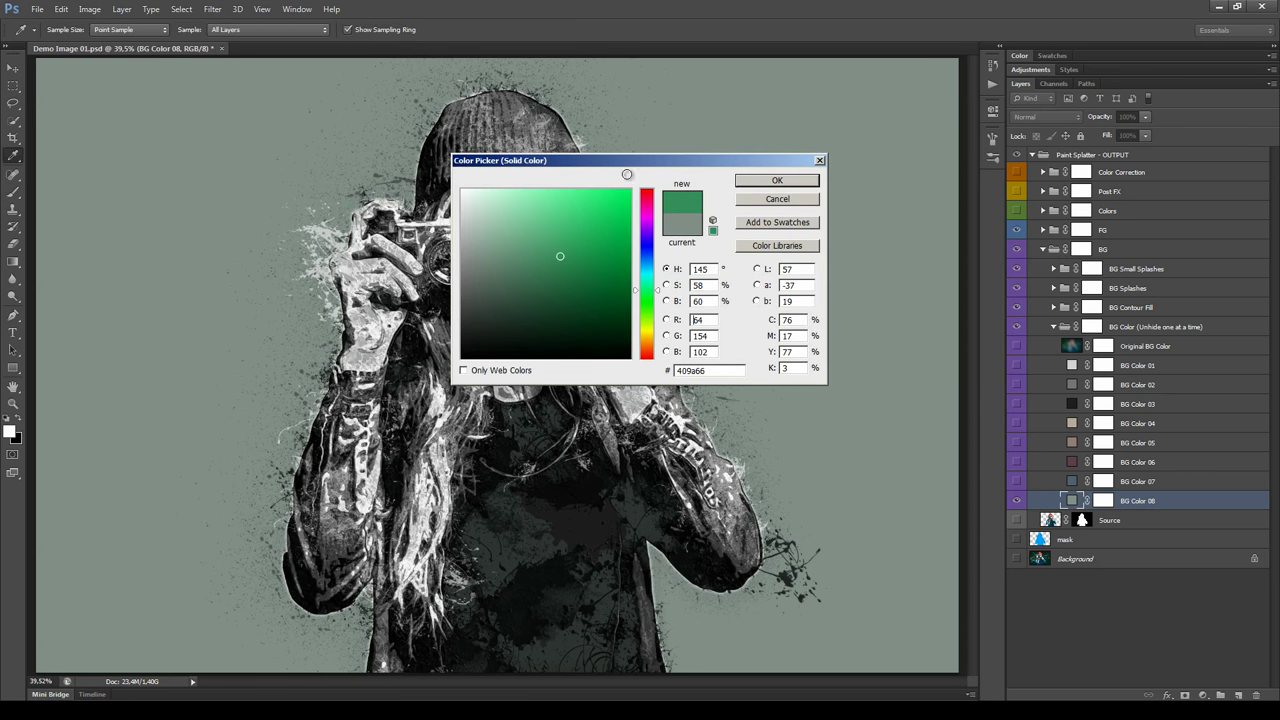
click(530, 277)
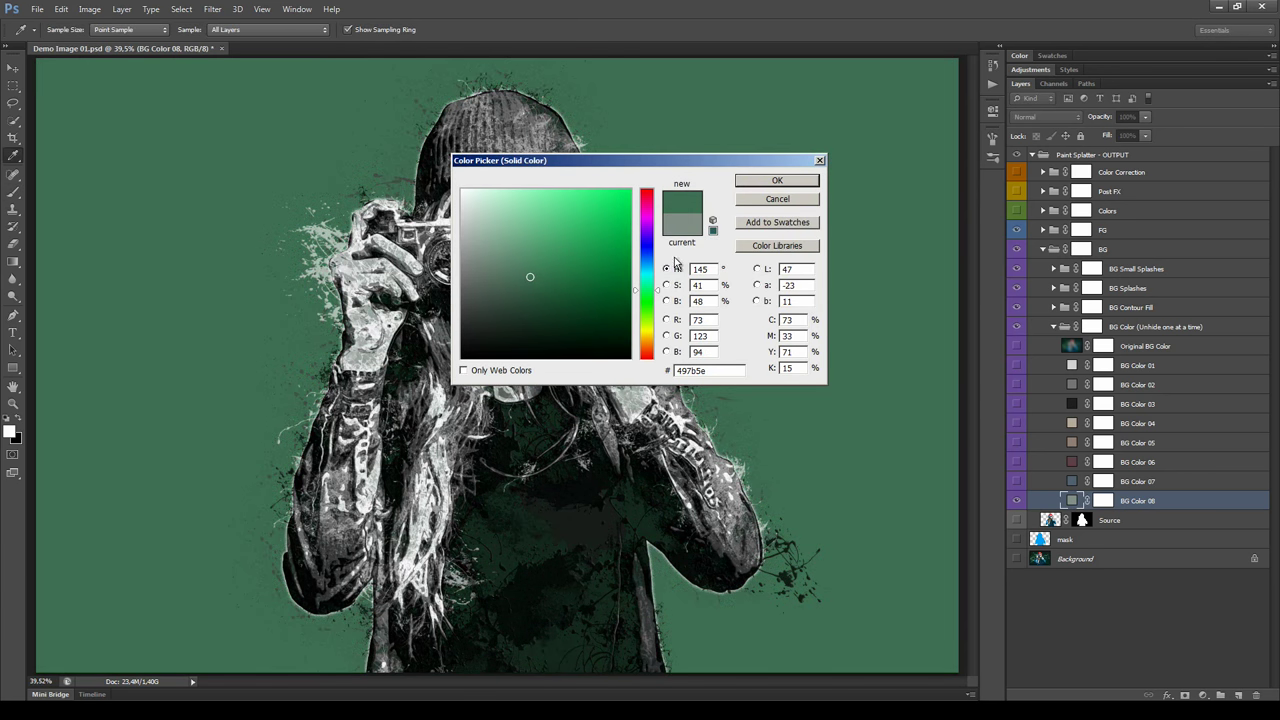
click(647, 256)
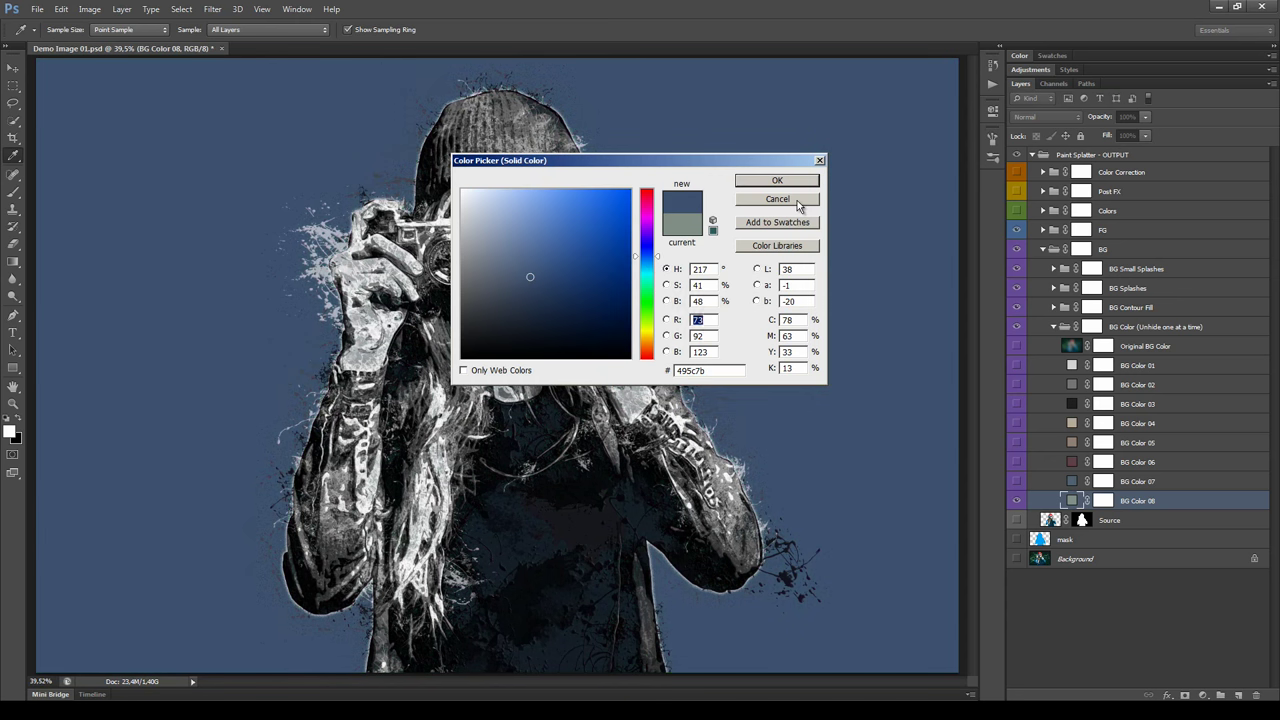
click(799, 200)
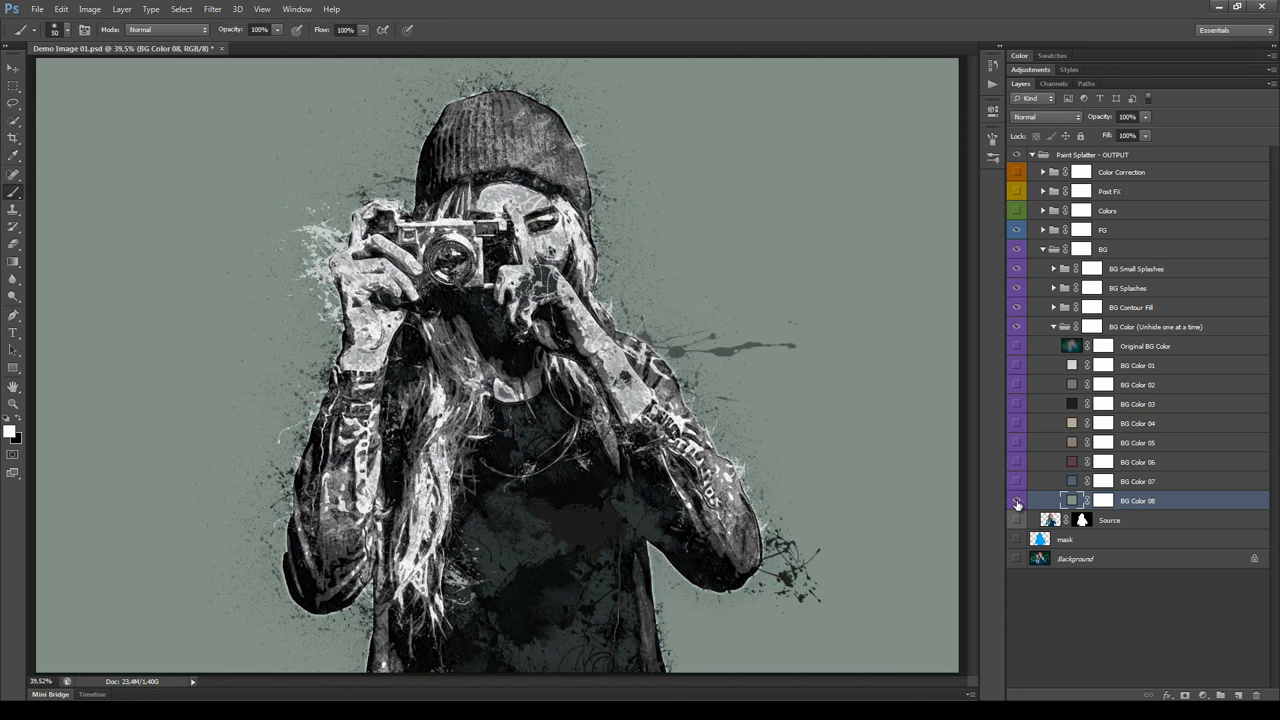
Replace BG Color 08 with Original BG Color as a trial, switch to BG Color 02, and collapse the BG Color group.
click(1017, 503)
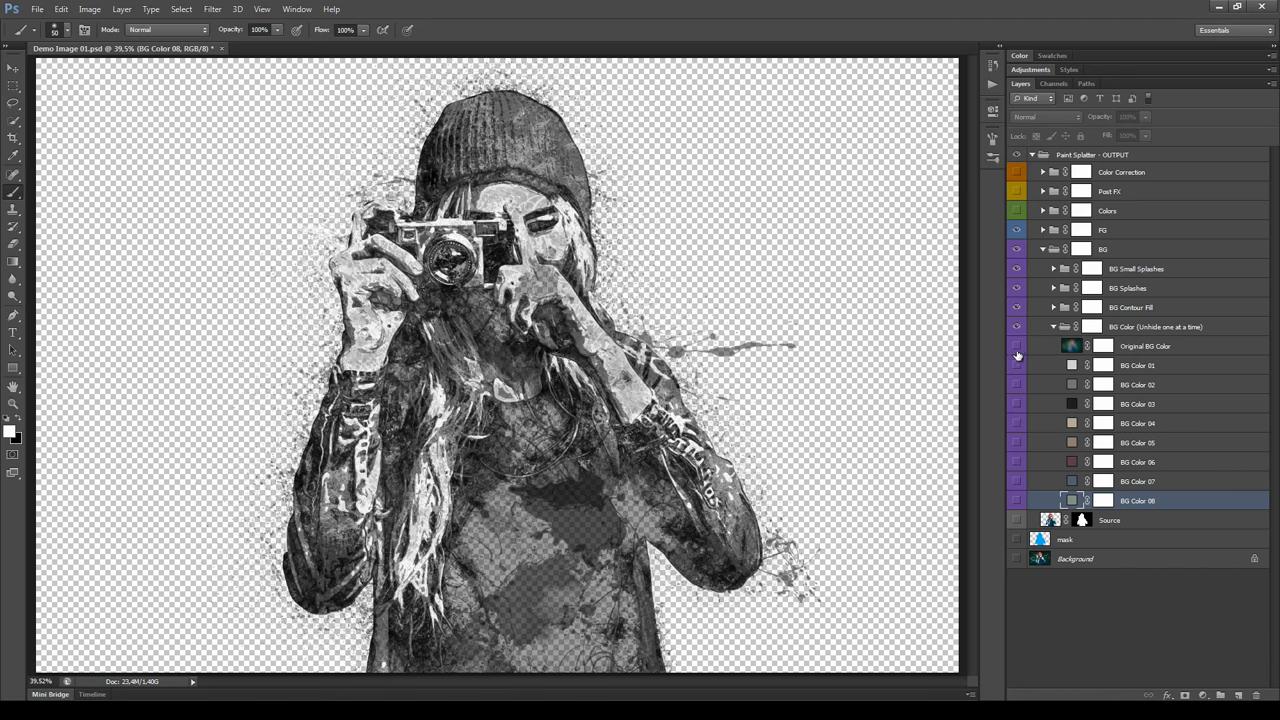
click(1017, 349)
click(1100, 327)
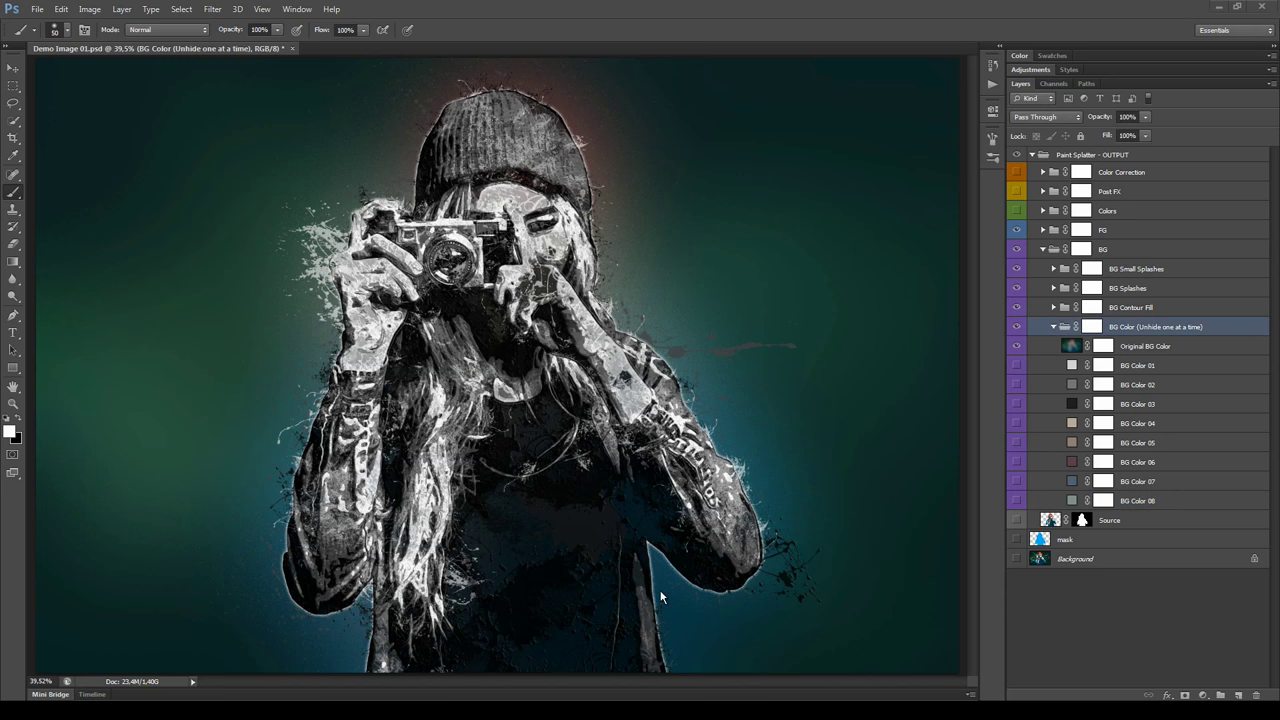
click(1017, 349)
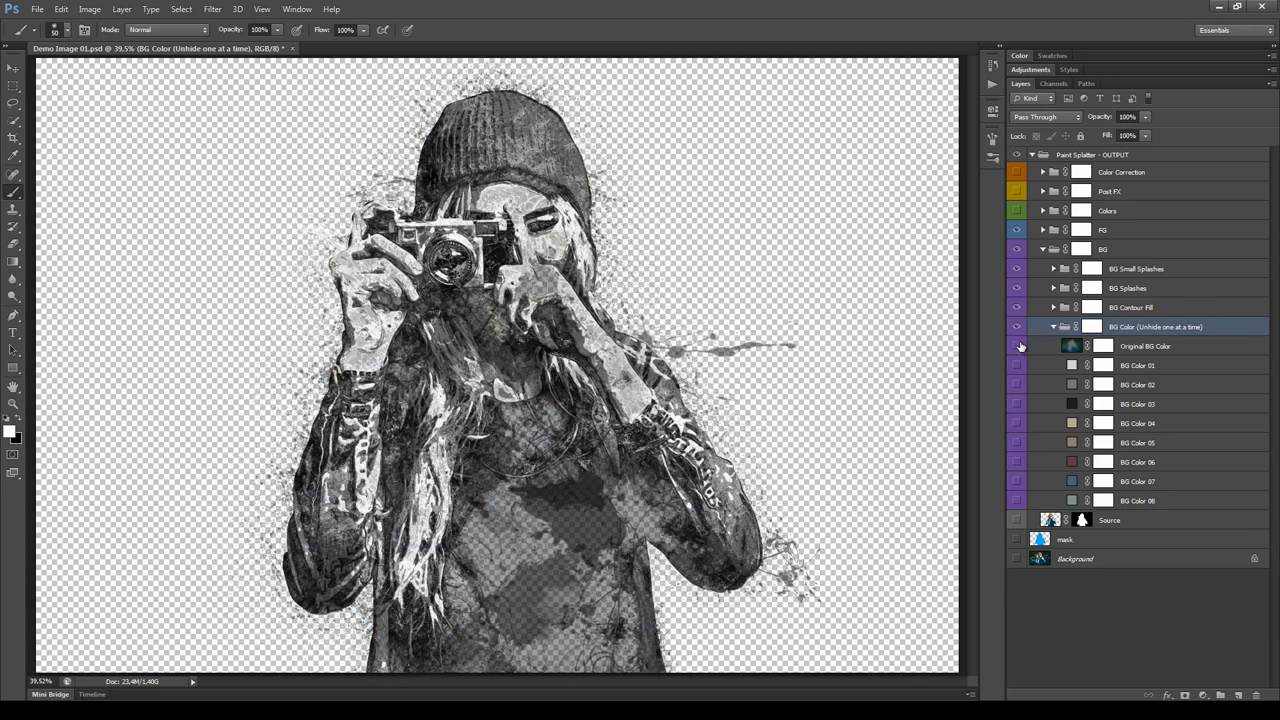
click(1017, 384)
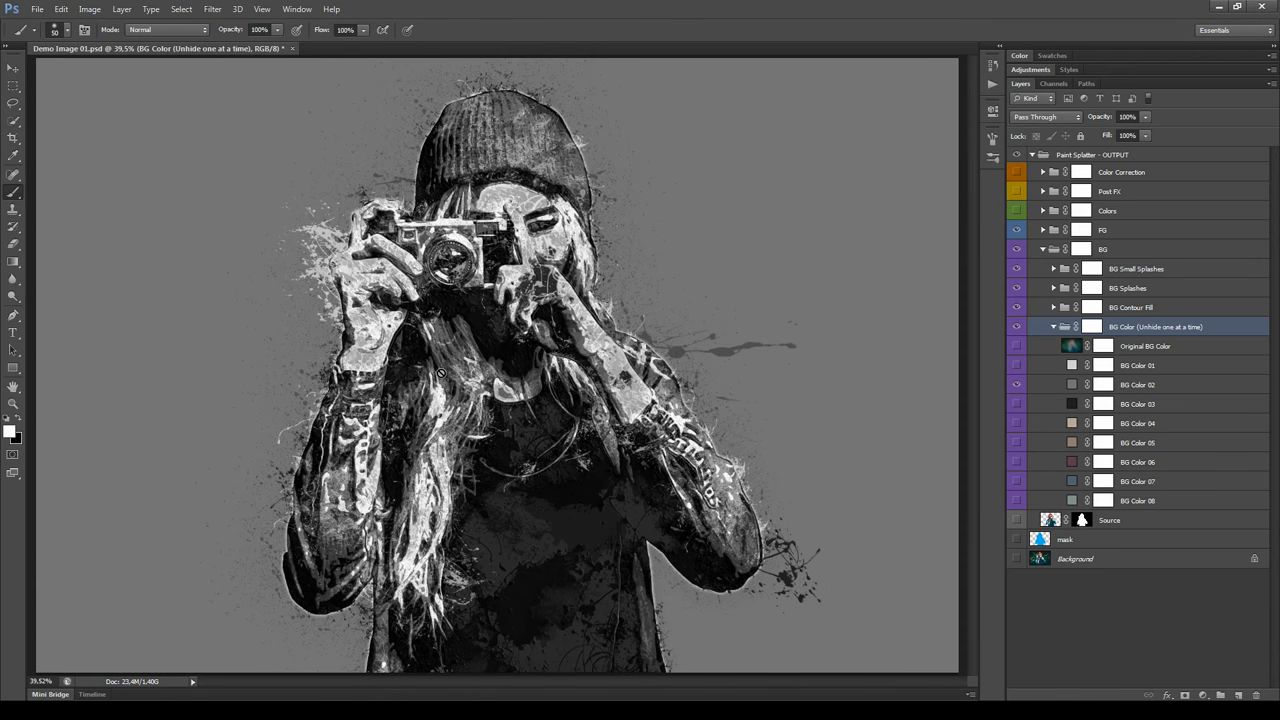
click(1052, 327)
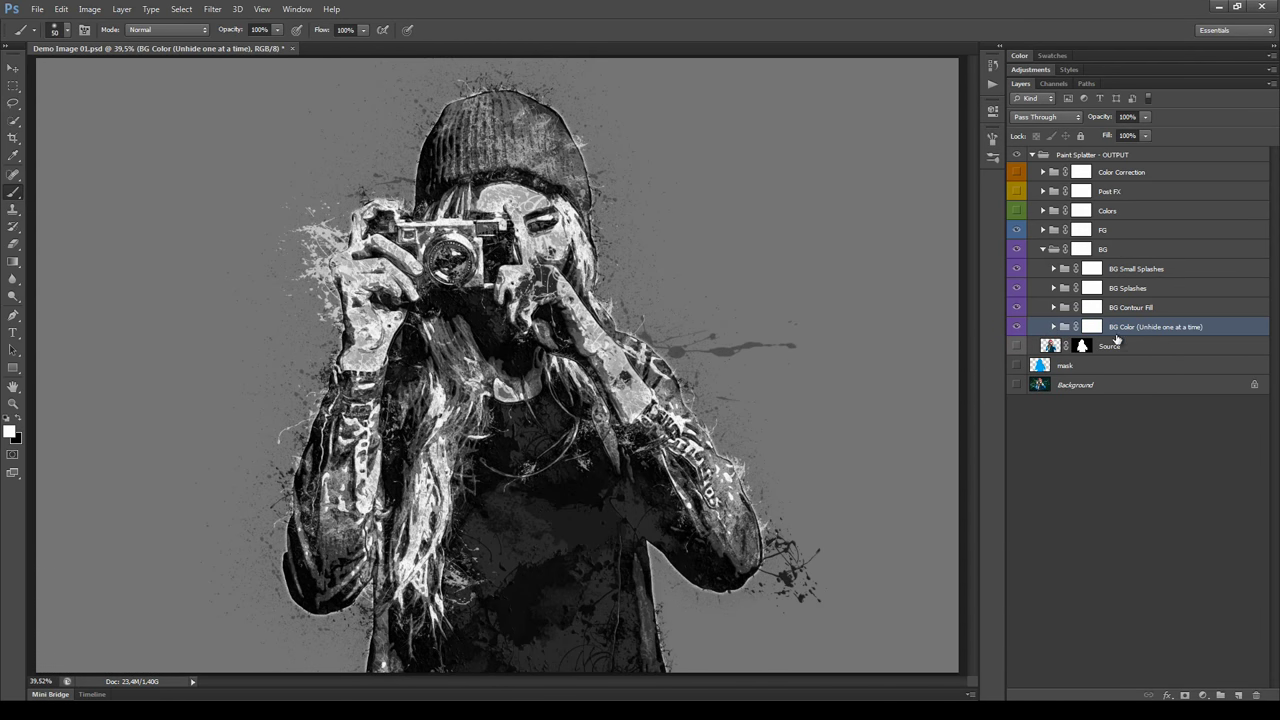
Preview the artwork over the original Background layer instead of the BG Color group, and restore the visibility of both.
click(1017, 327)
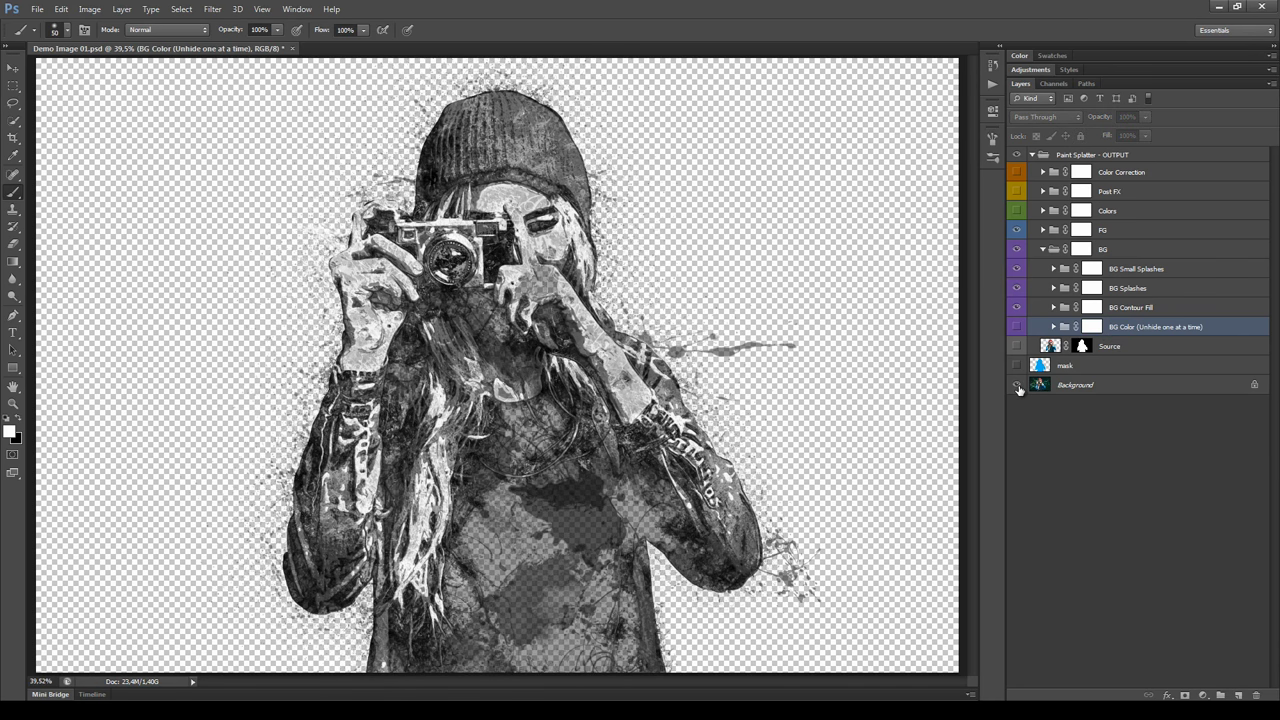
click(1017, 385)
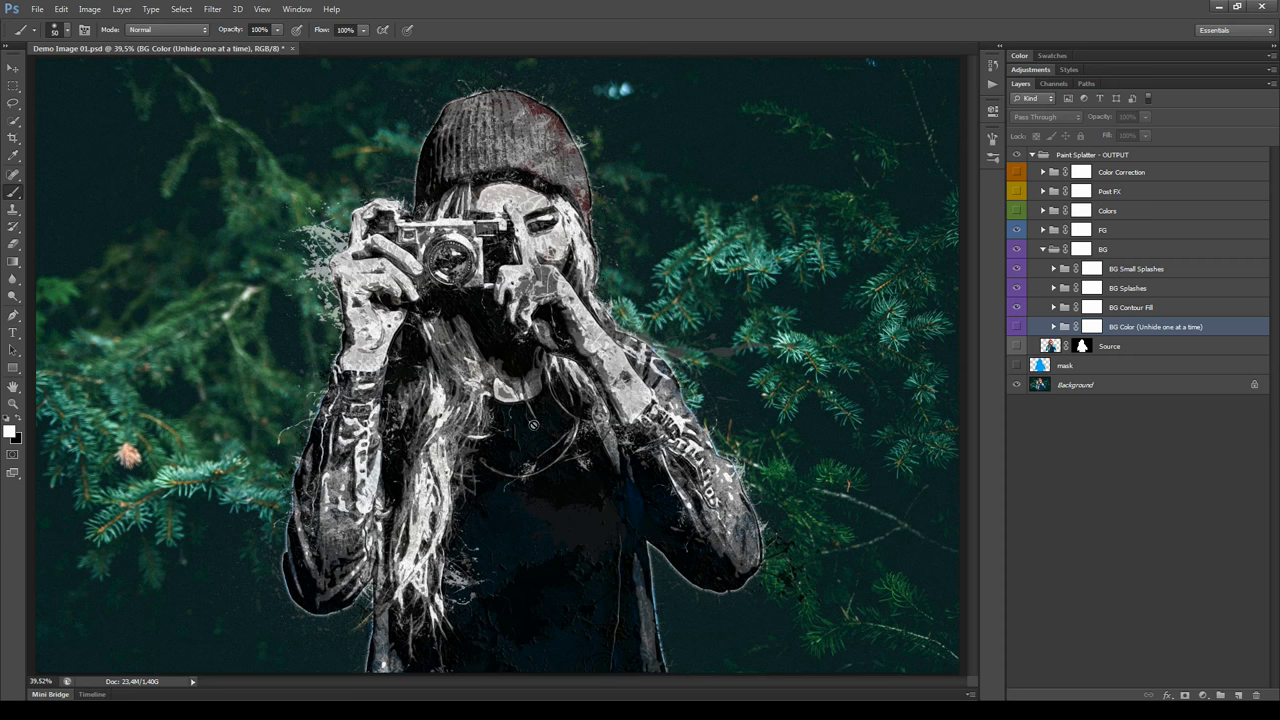
click(1018, 386)
click(1017, 327)
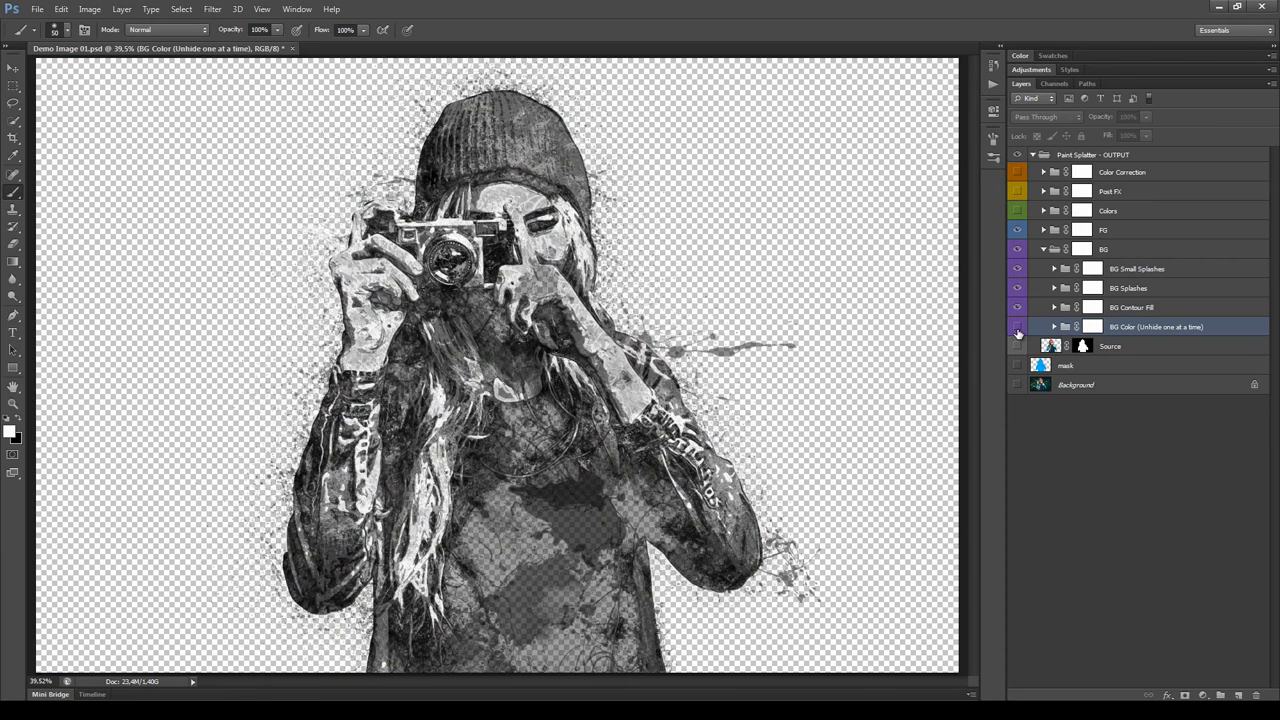
click(1054, 327)
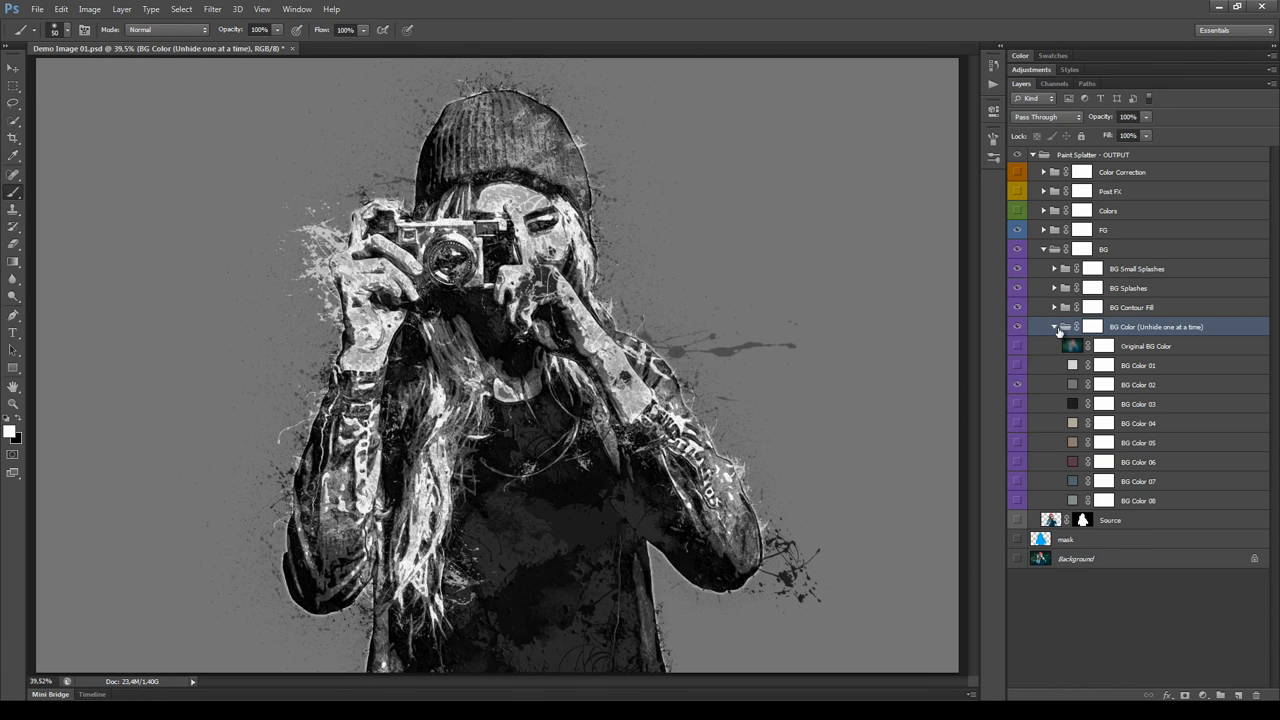
click(1054, 327)
key(ctrl+backslash)
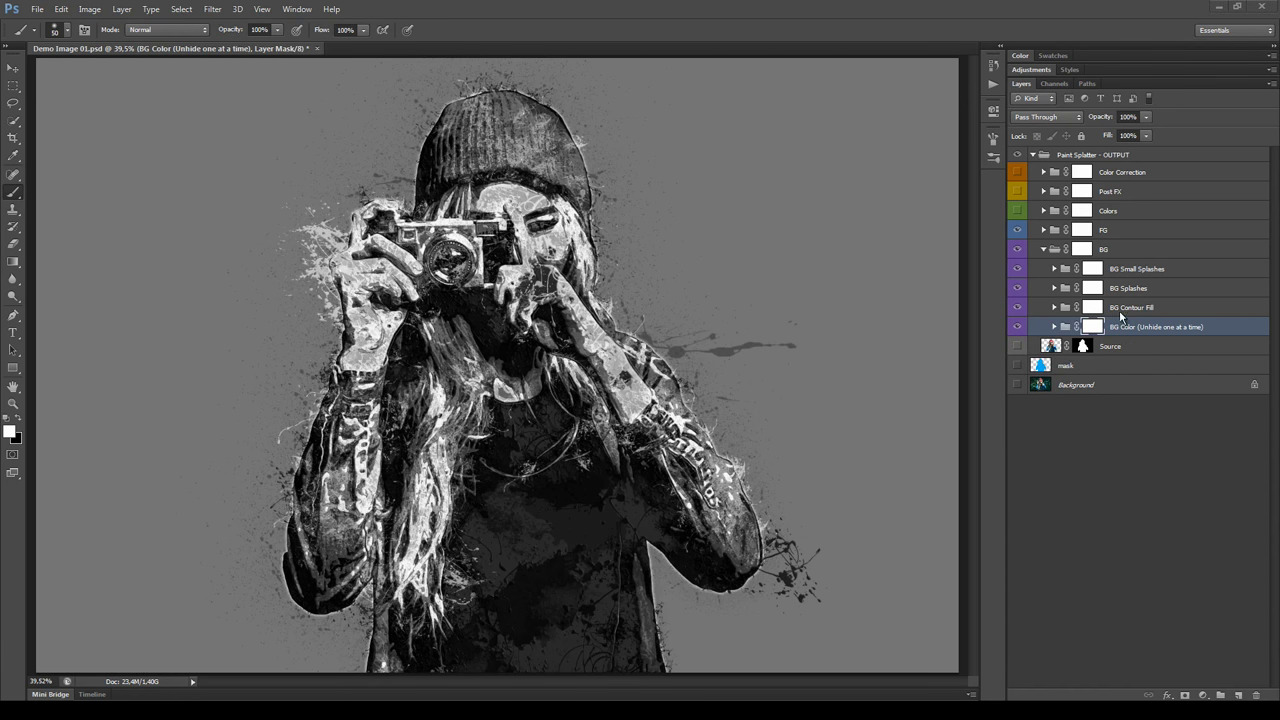
Expand the BG Contour Fill group and try Wet Fill, Rounded Fill, Soft Fill and Brush Fill one at a time.
click(1055, 308)
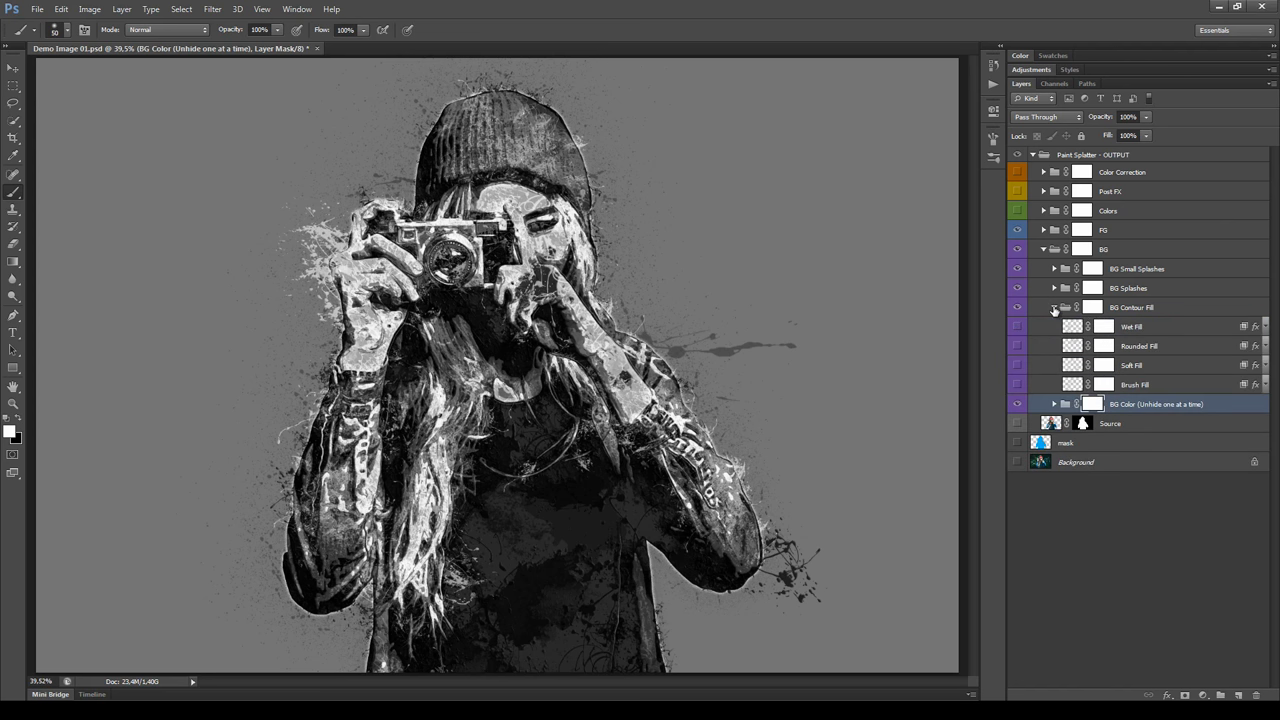
click(1172, 310)
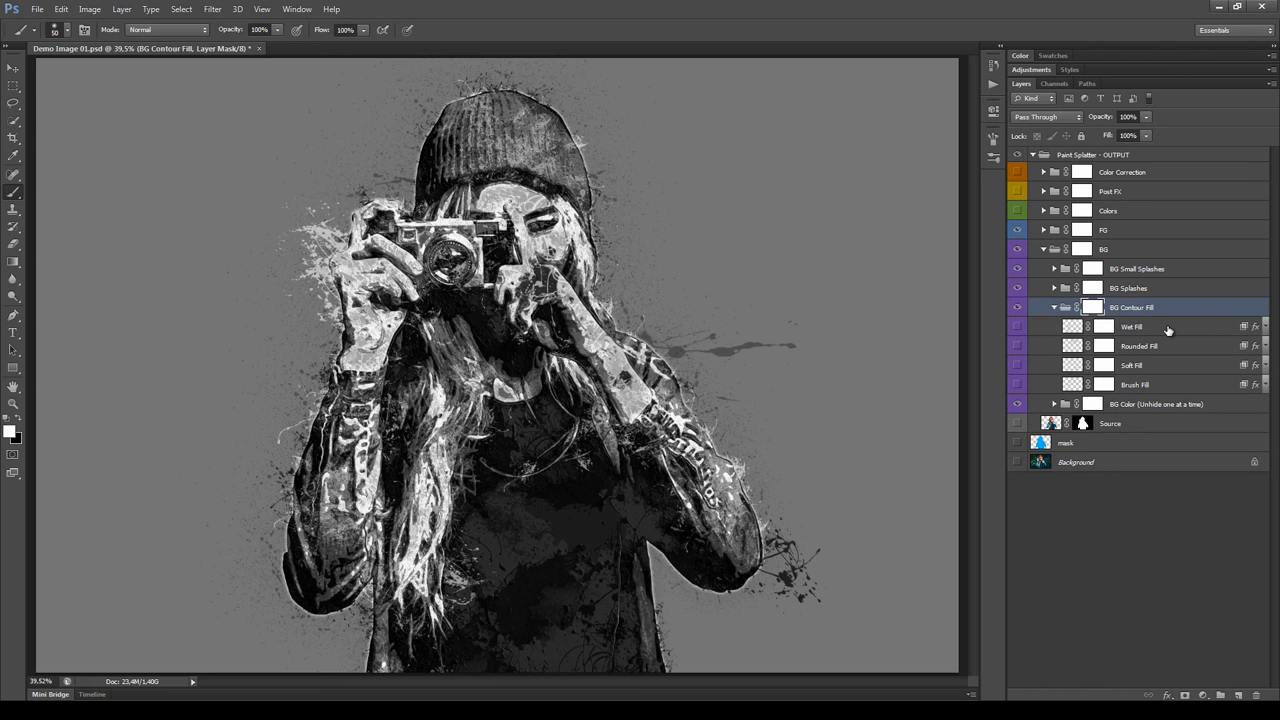
click(1018, 330)
click(1018, 330)
click(1018, 349)
click(1018, 349)
click(1018, 368)
click(1018, 368)
click(1019, 387)
click(1019, 387)
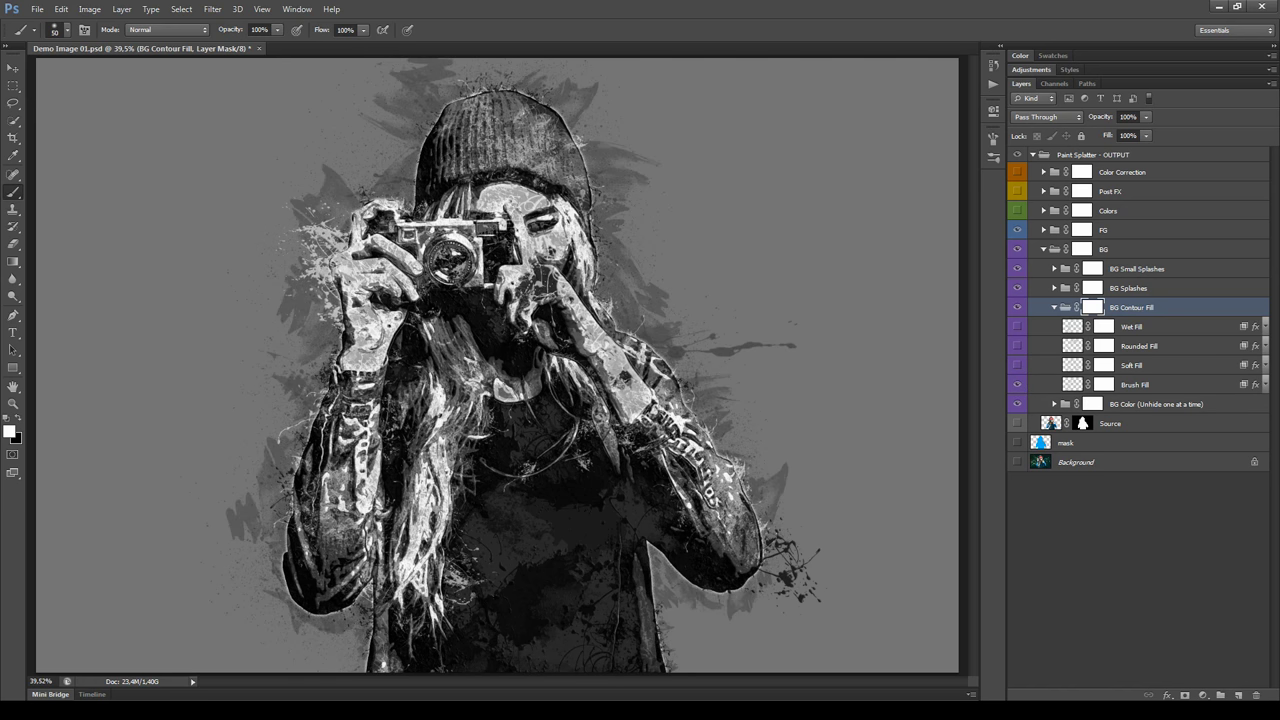
Show the Wet Fill layer instead of Brush Fill and set its opacity to 100%.
key(alt+bracketleft)
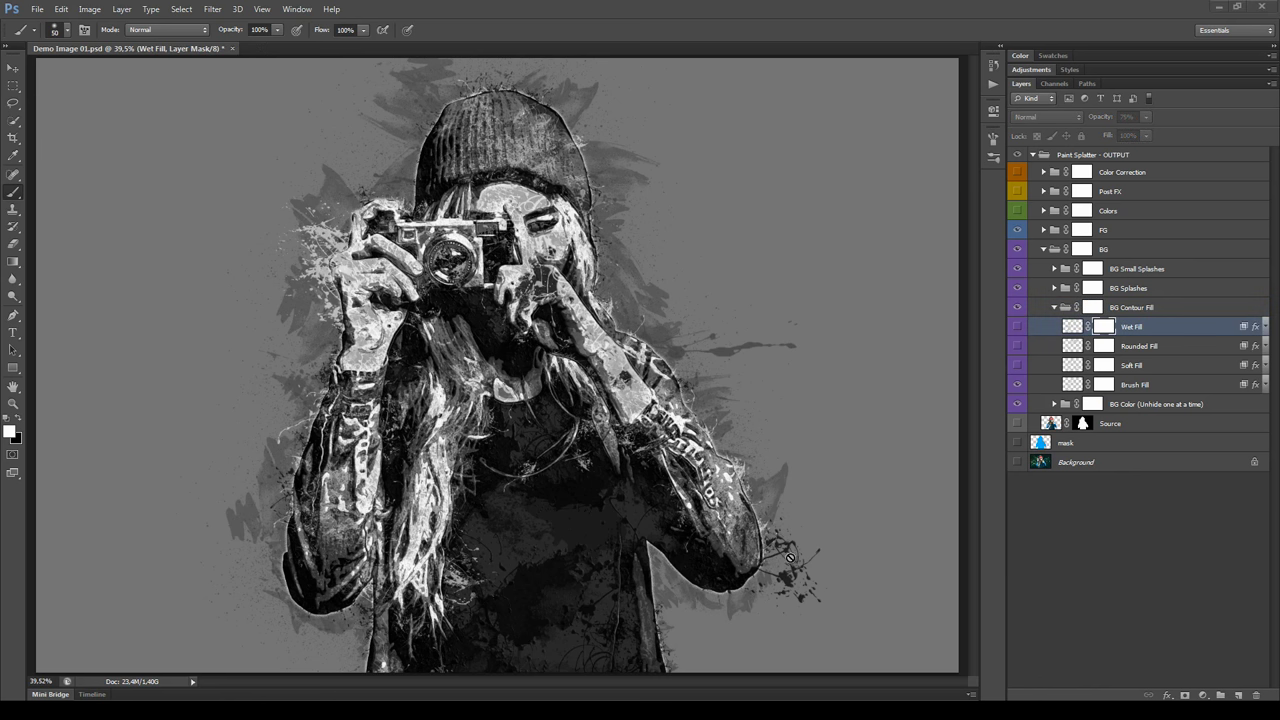
click(1018, 386)
click(1017, 326)
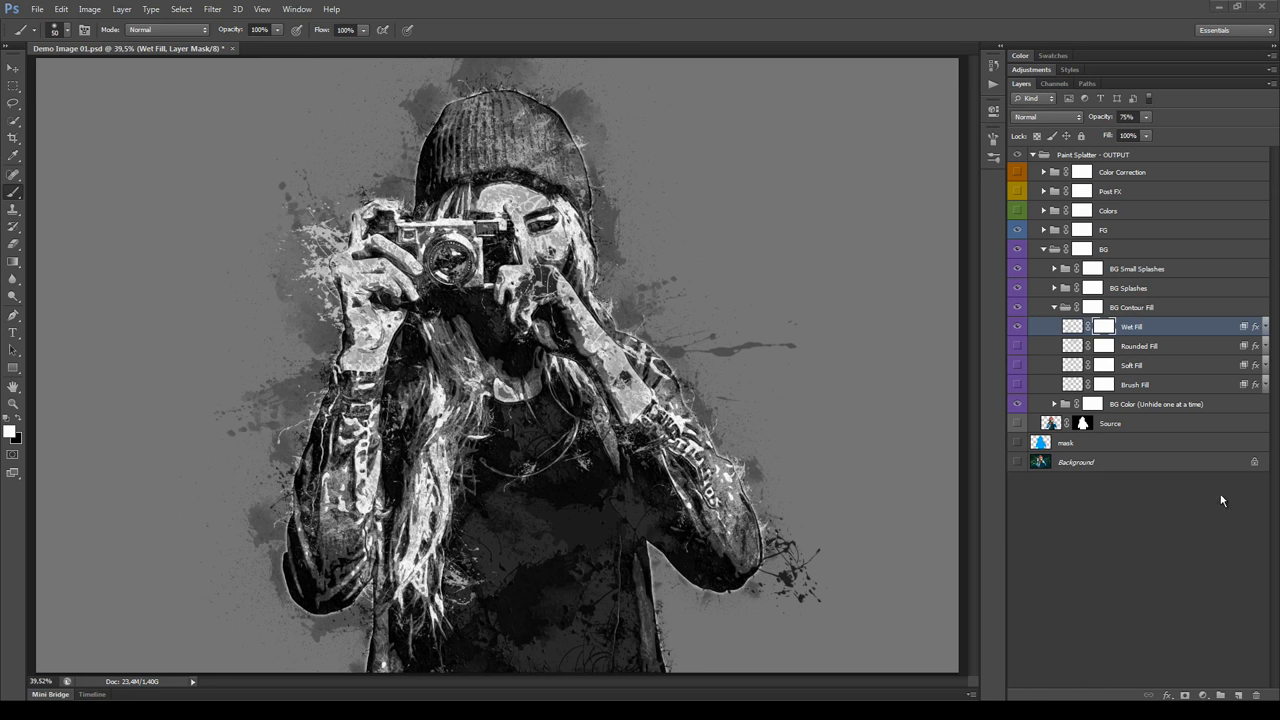
click(1146, 120)
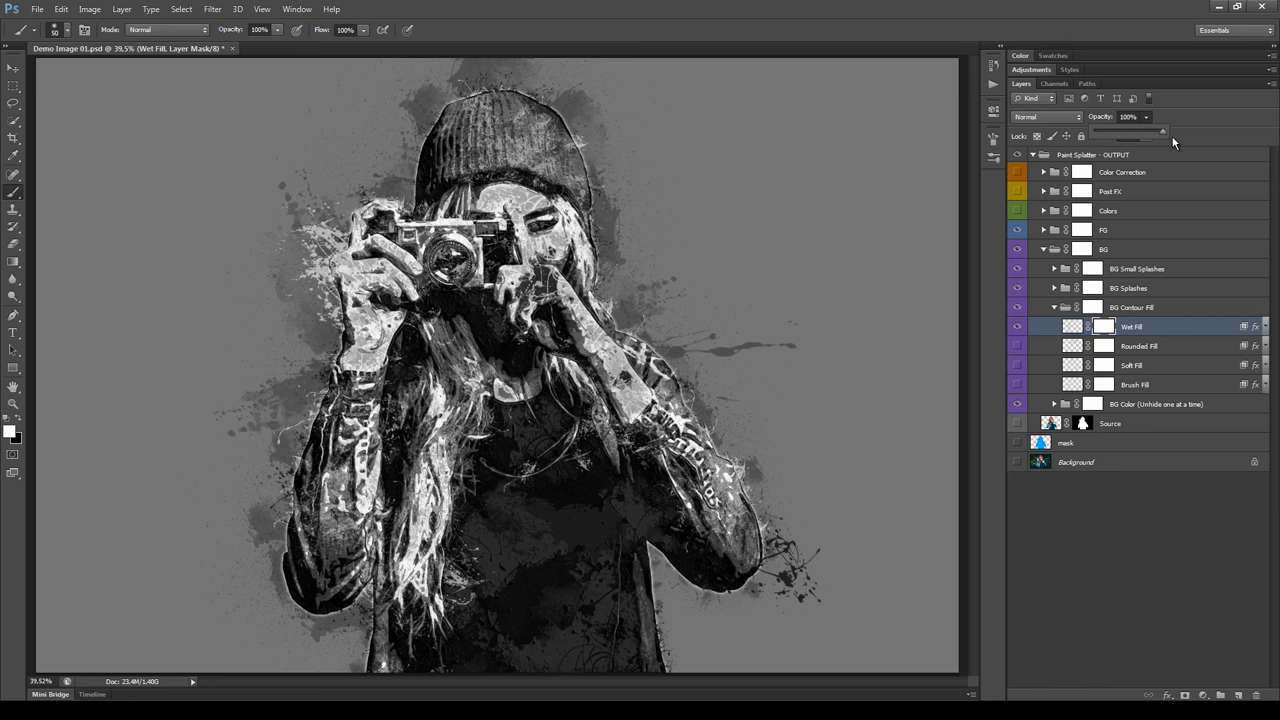
drag(1174, 143, 1224, 141)
Try the Multiply and Darker Color blend modes on the Wet Fill layer and return it to Normal.
click(1072, 326)
click(1047, 117)
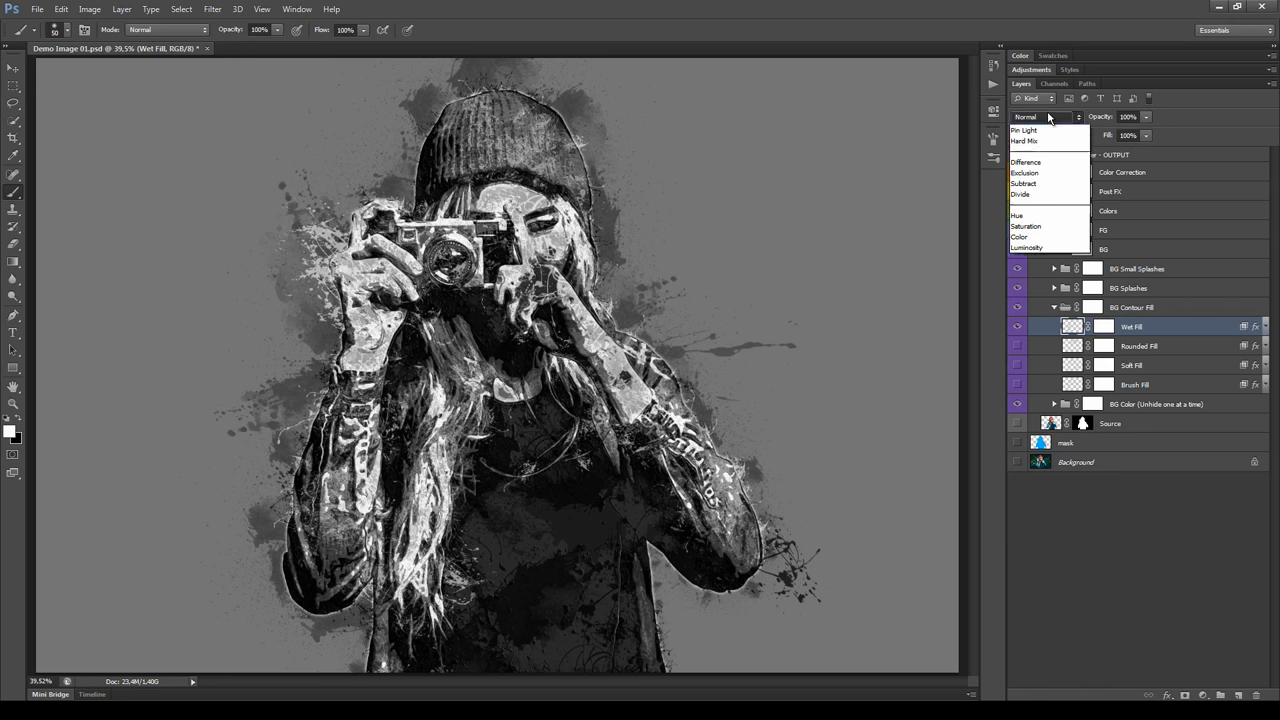
click(1047, 174)
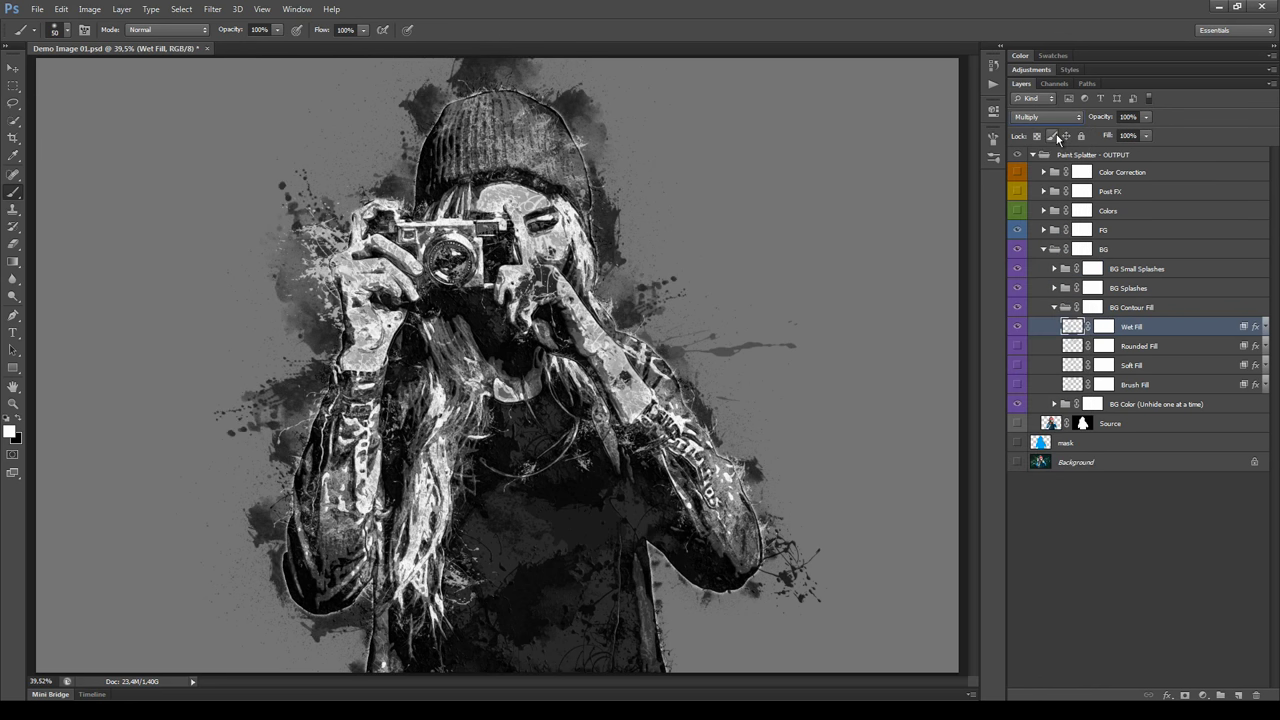
key(Down)
key(Down)
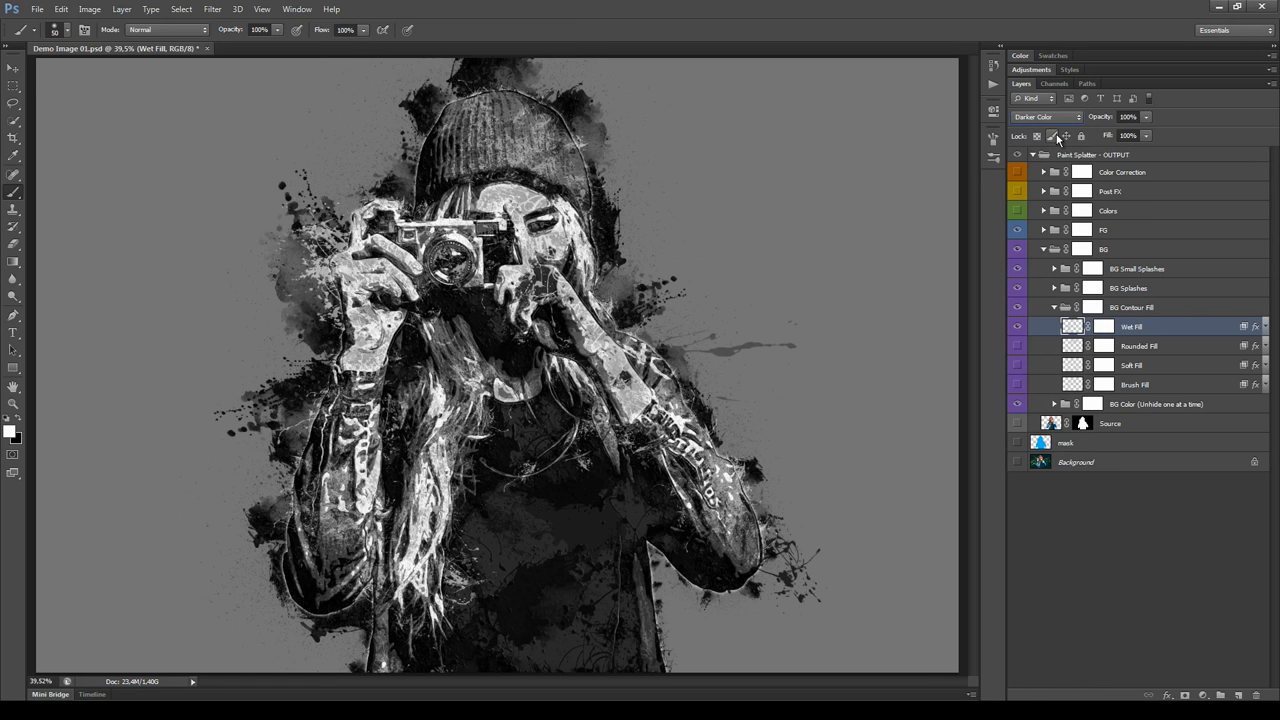
click(1060, 122)
click(1045, 128)
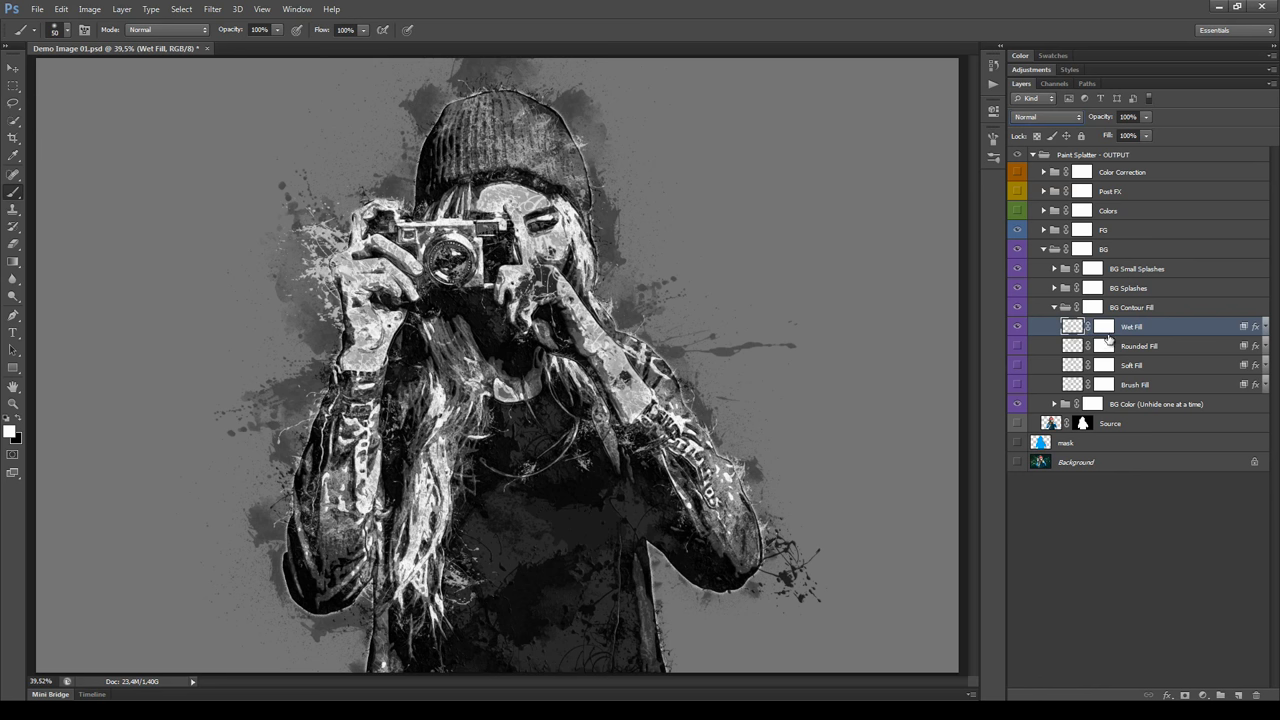
Expand the Wet Fill layer's effects and change its Color Overlay to green 18cb85.
click(1265, 327)
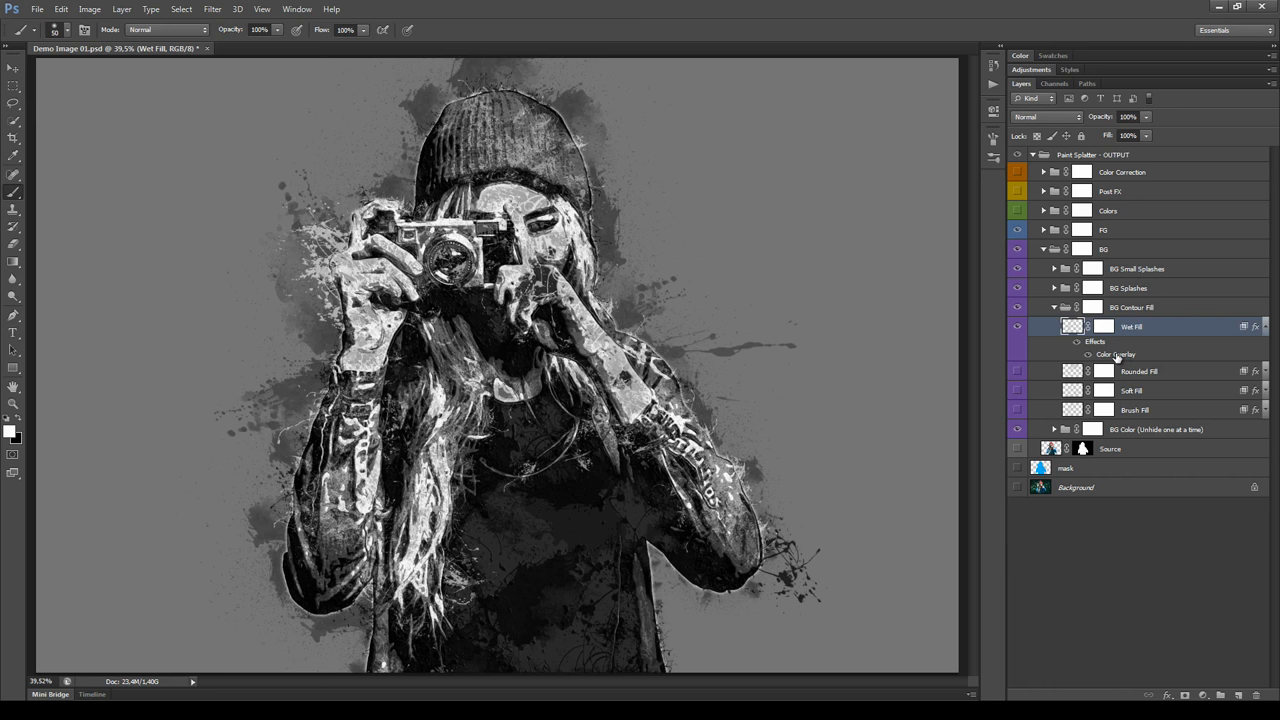
double_click(1110, 355)
click(878, 234)
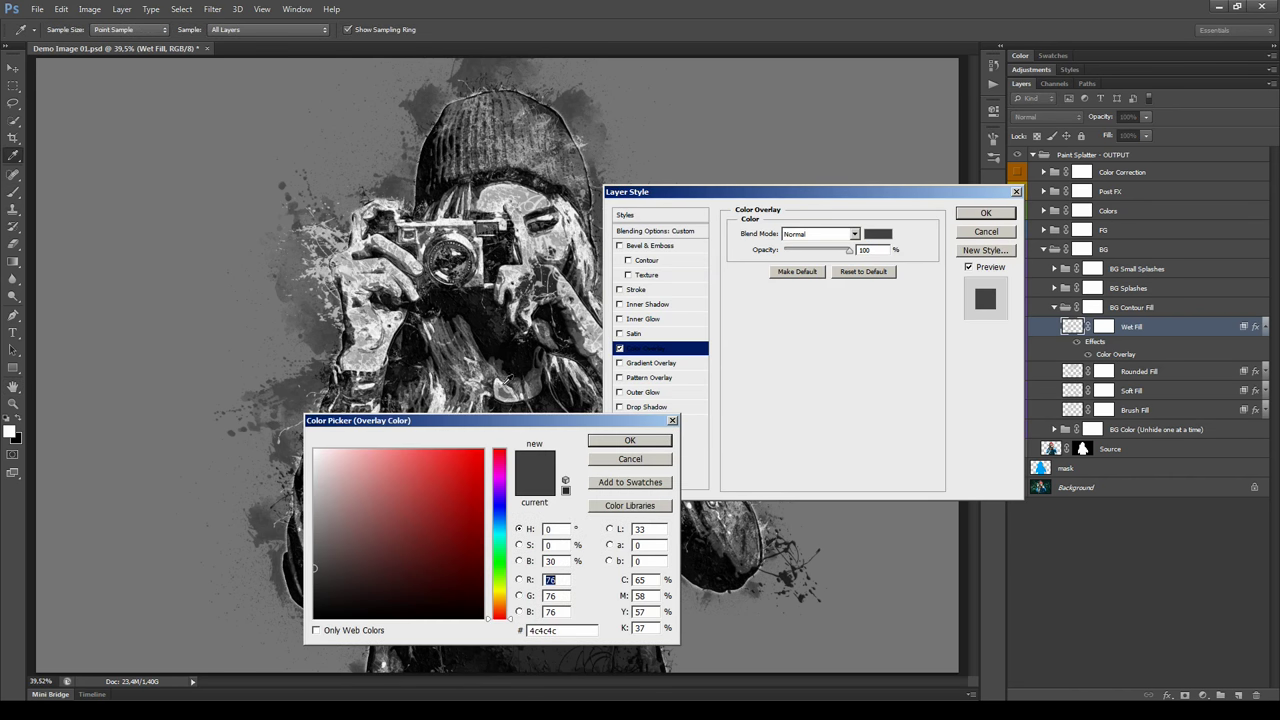
click(496, 570)
drag(414, 549, 437, 491)
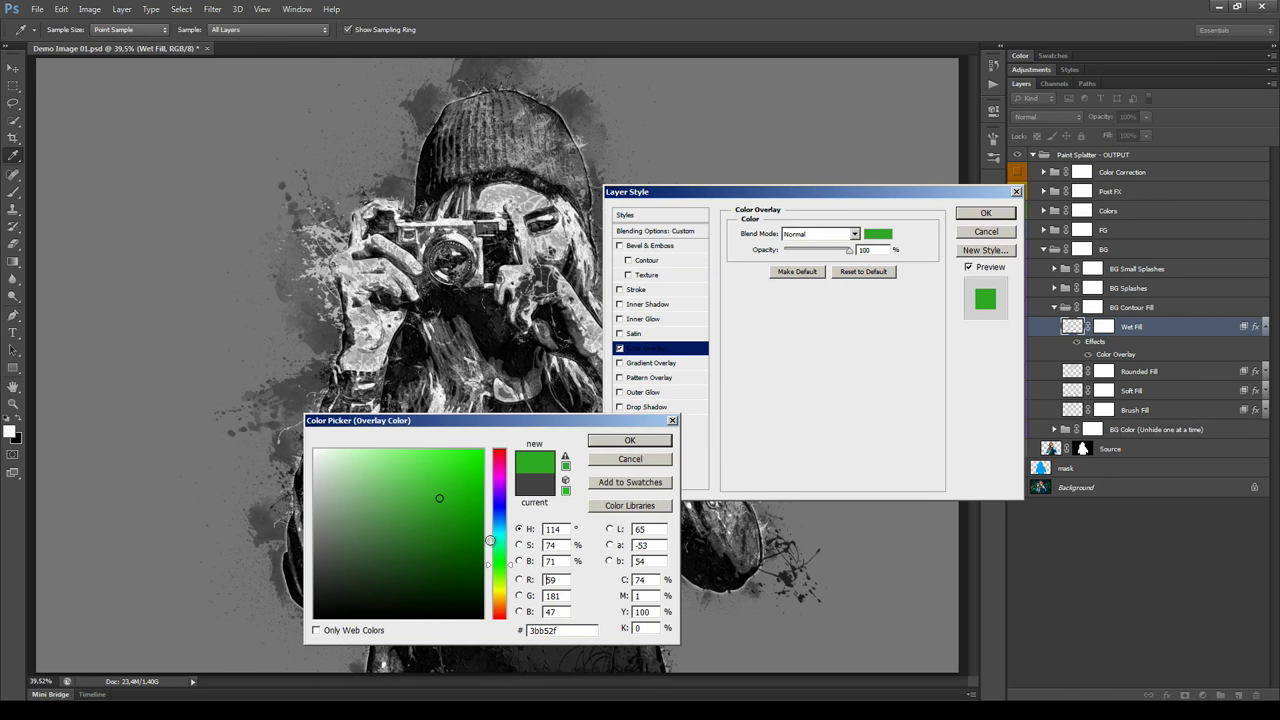
click(497, 545)
click(461, 476)
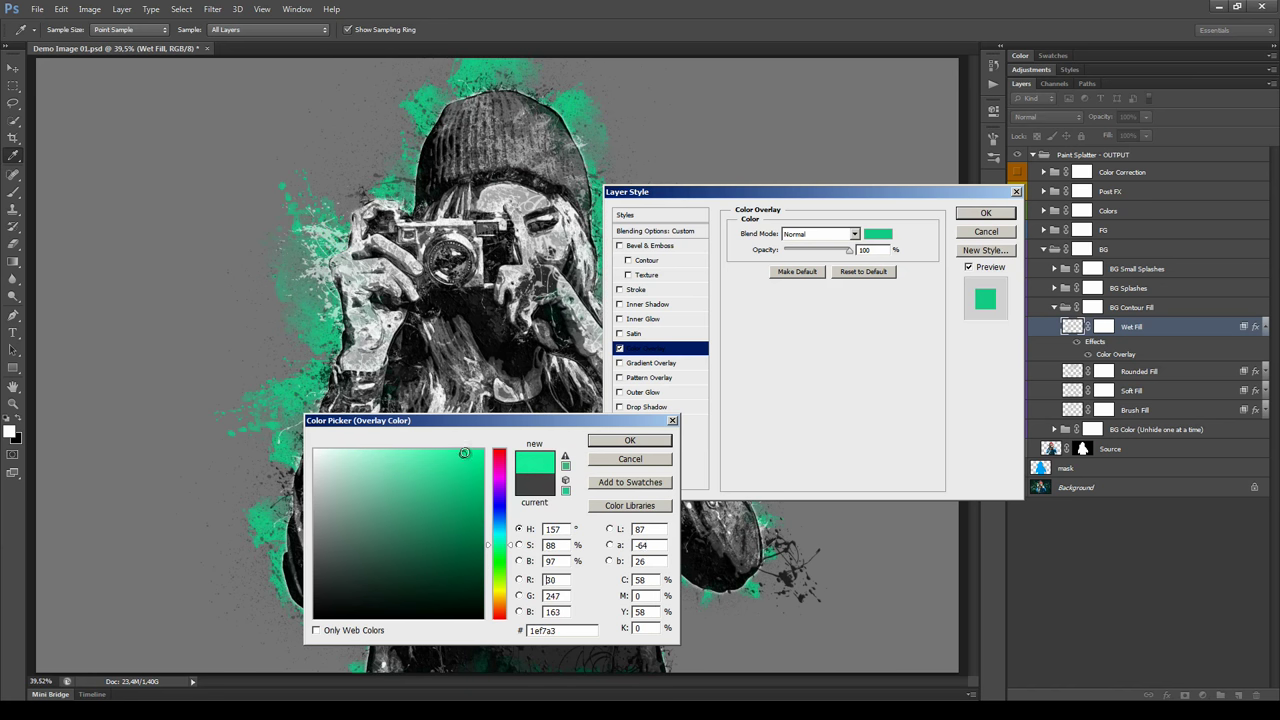
drag(461, 476, 460, 482)
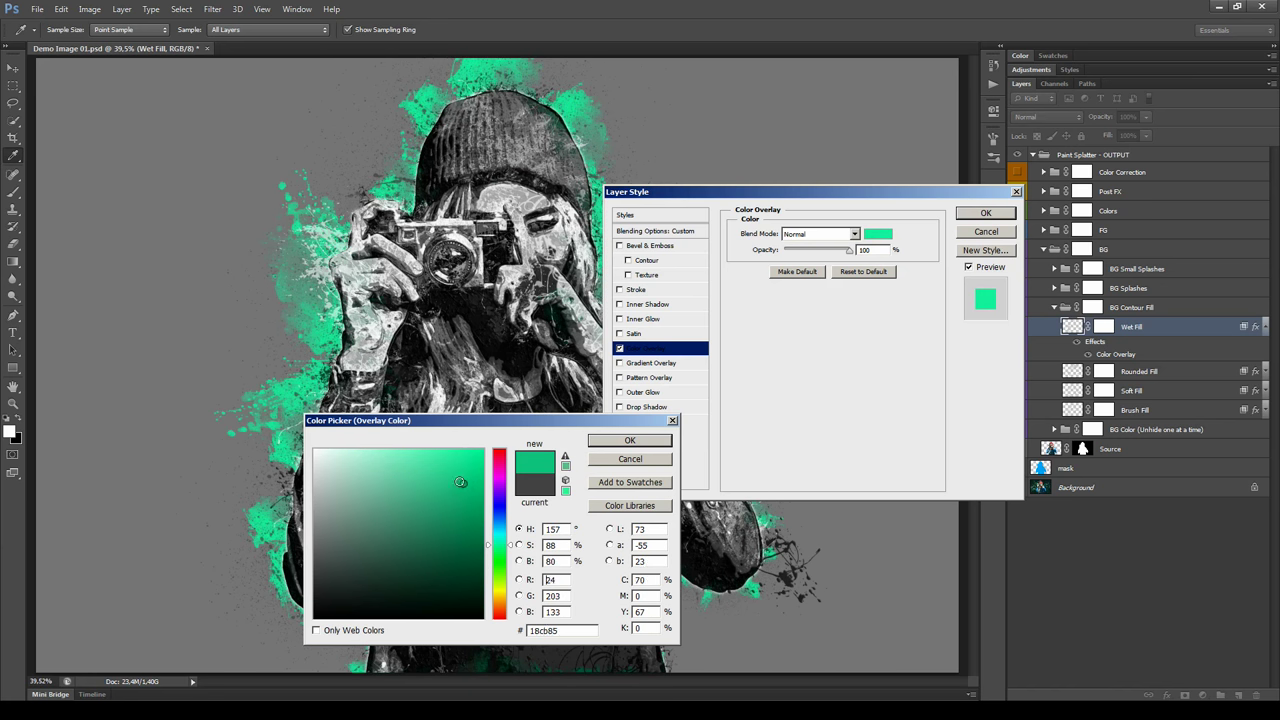
click(626, 441)
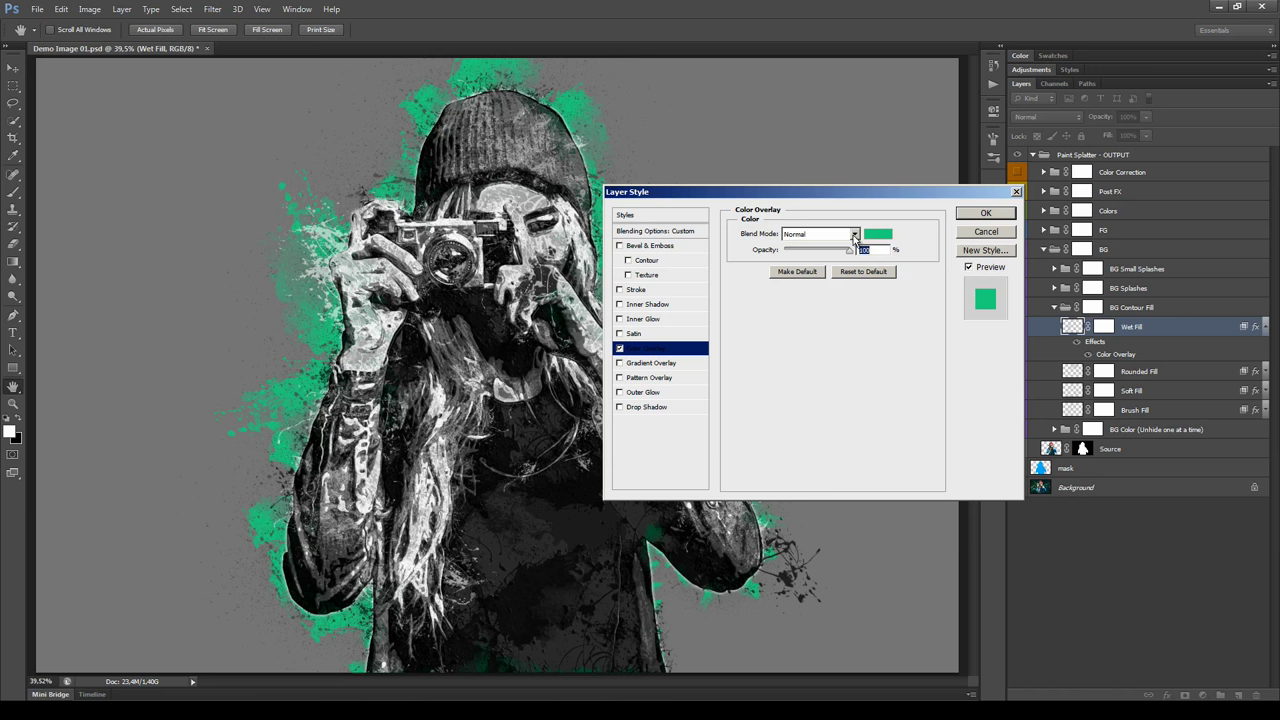
Keep the Normal blend mode in Wet Fill's Color Overlay and Blending Options, and apply the layer style.
click(808, 238)
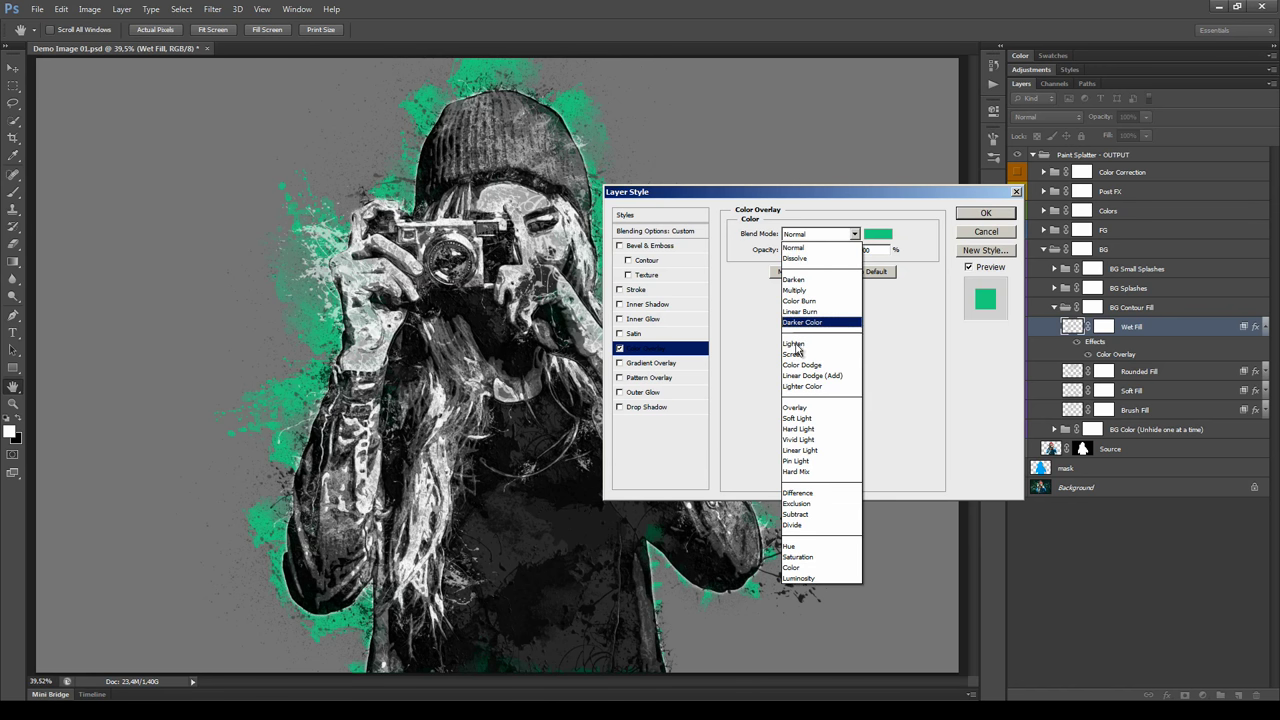
click(795, 247)
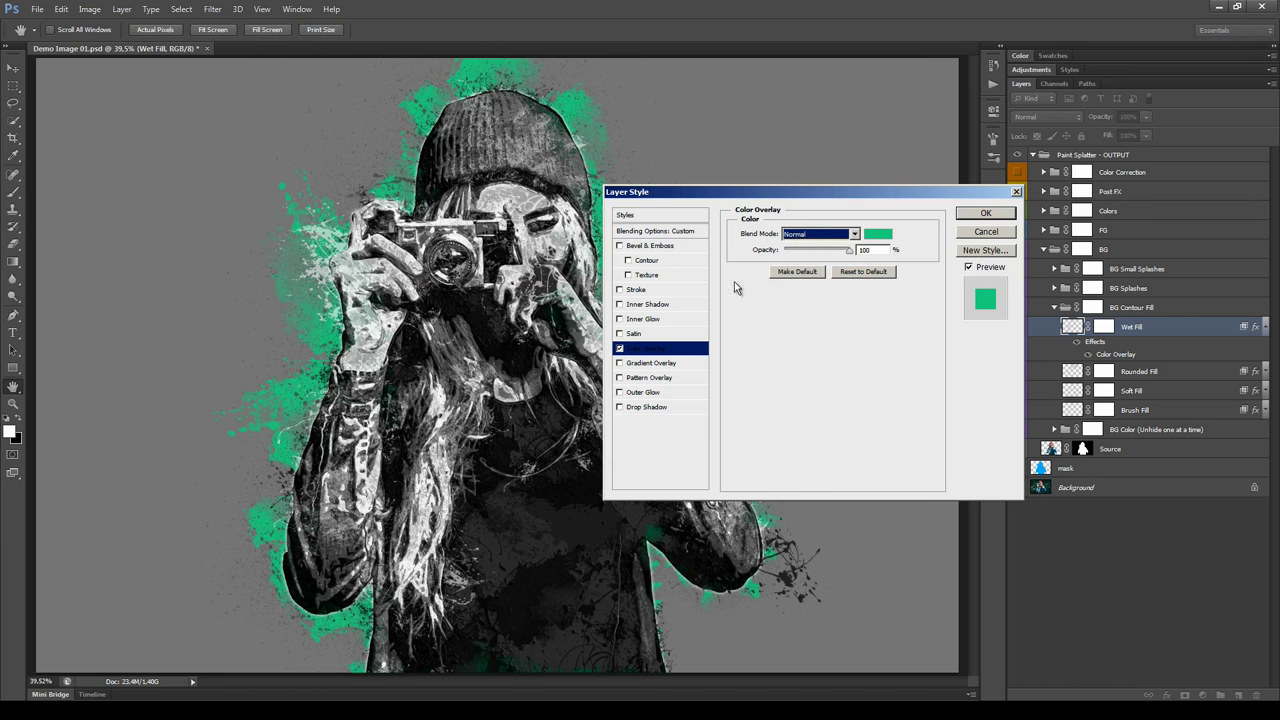
click(676, 232)
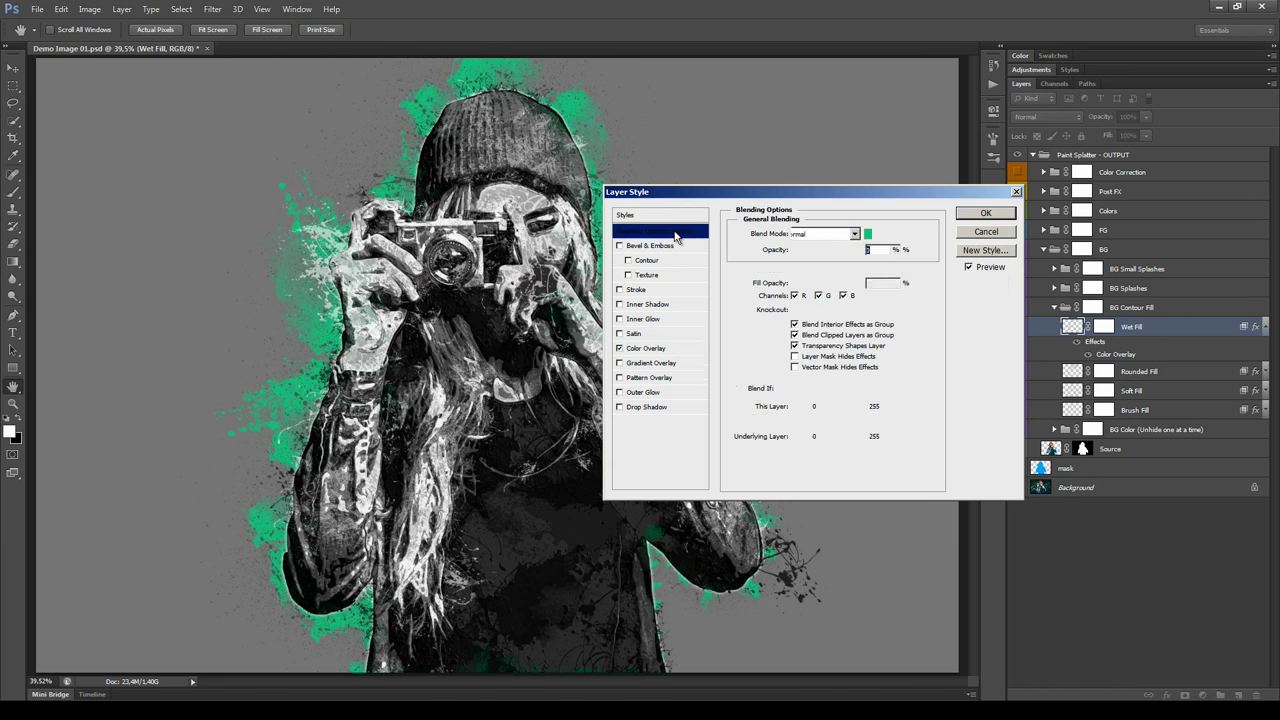
click(848, 236)
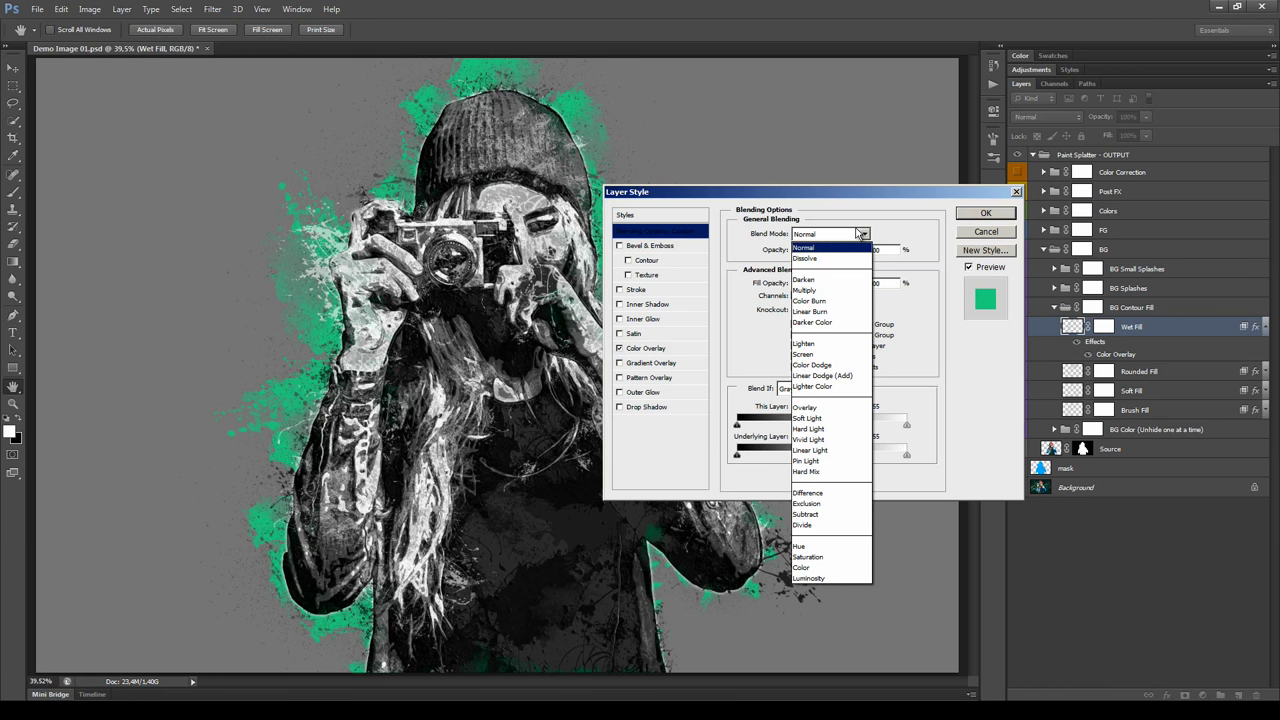
click(810, 247)
click(985, 213)
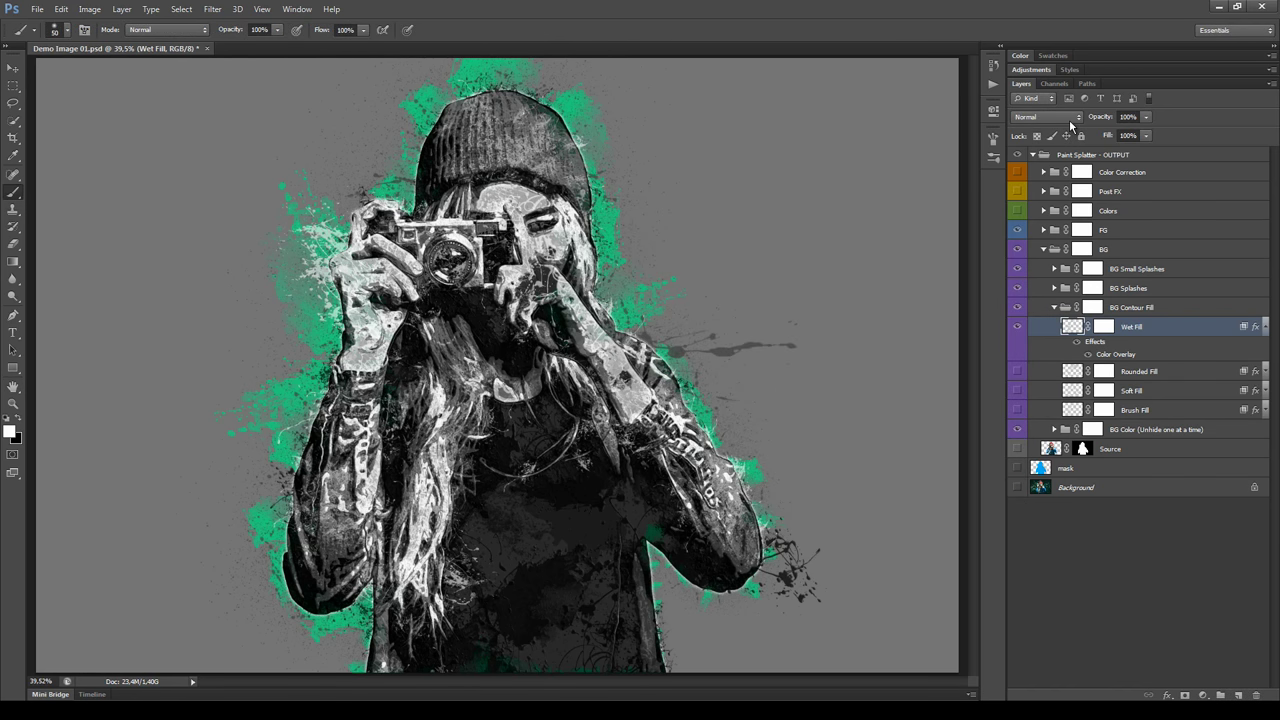
Try the Multiply blend mode on the green Wet Fill layer and set it back to Normal.
click(1074, 118)
click(1034, 174)
click(1040, 117)
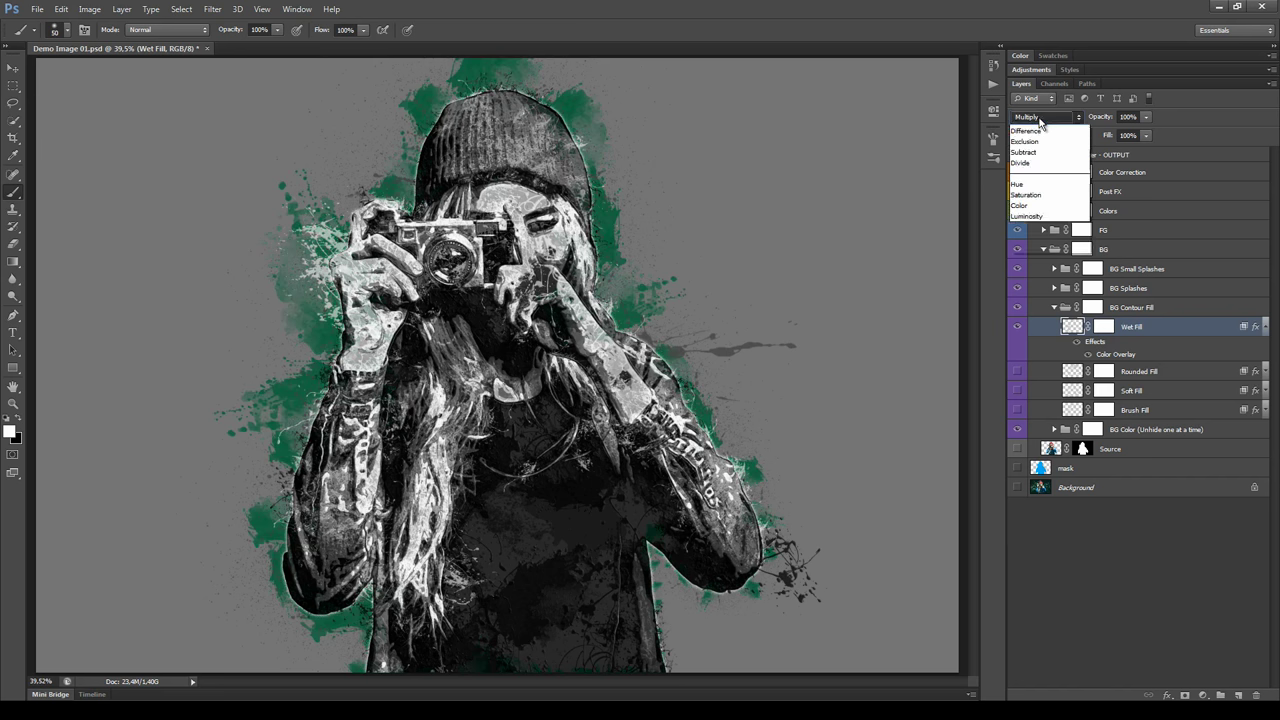
click(1040, 131)
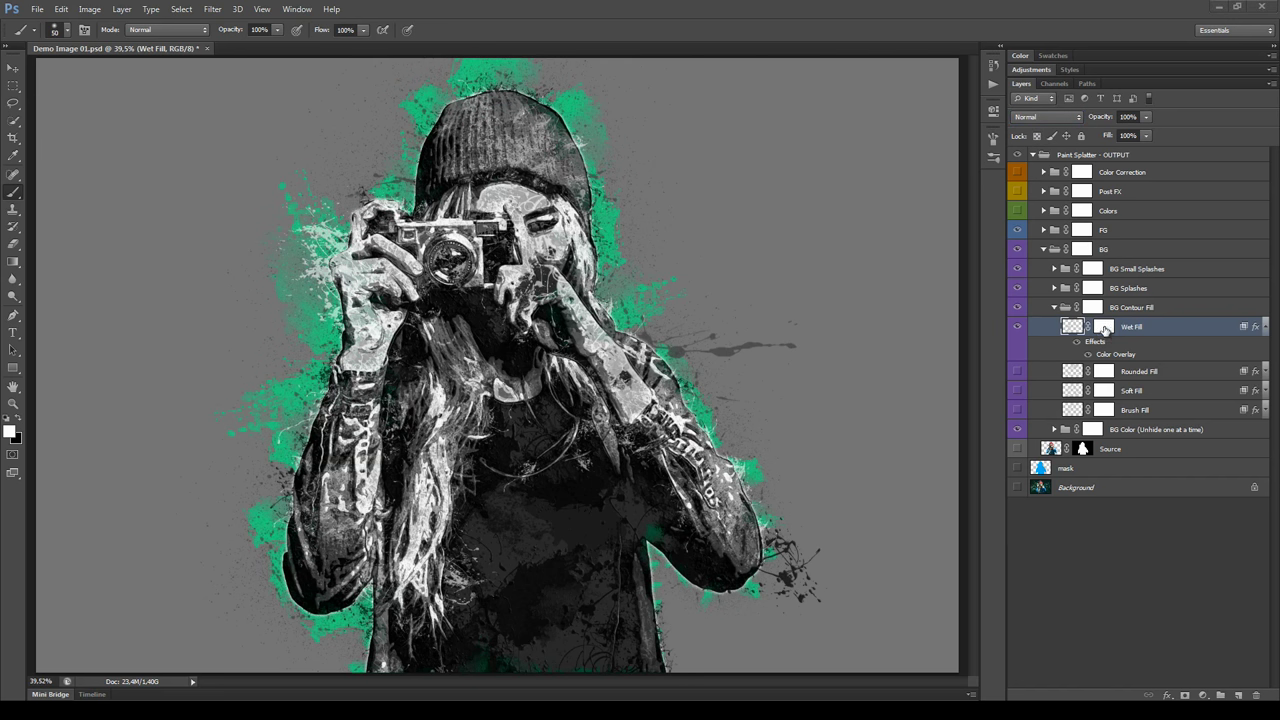
Target the Wet Fill layer's mask and set the foreground color to black 000000.
click(1104, 328)
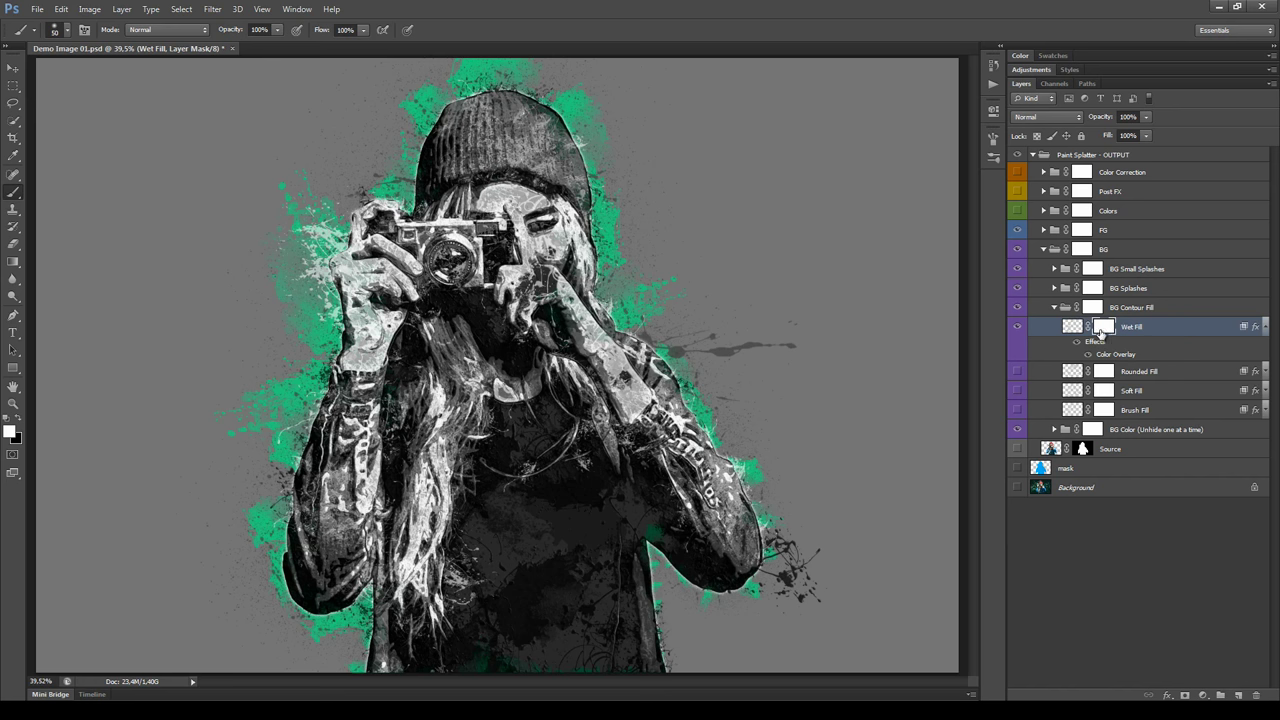
click(18, 419)
click(12, 435)
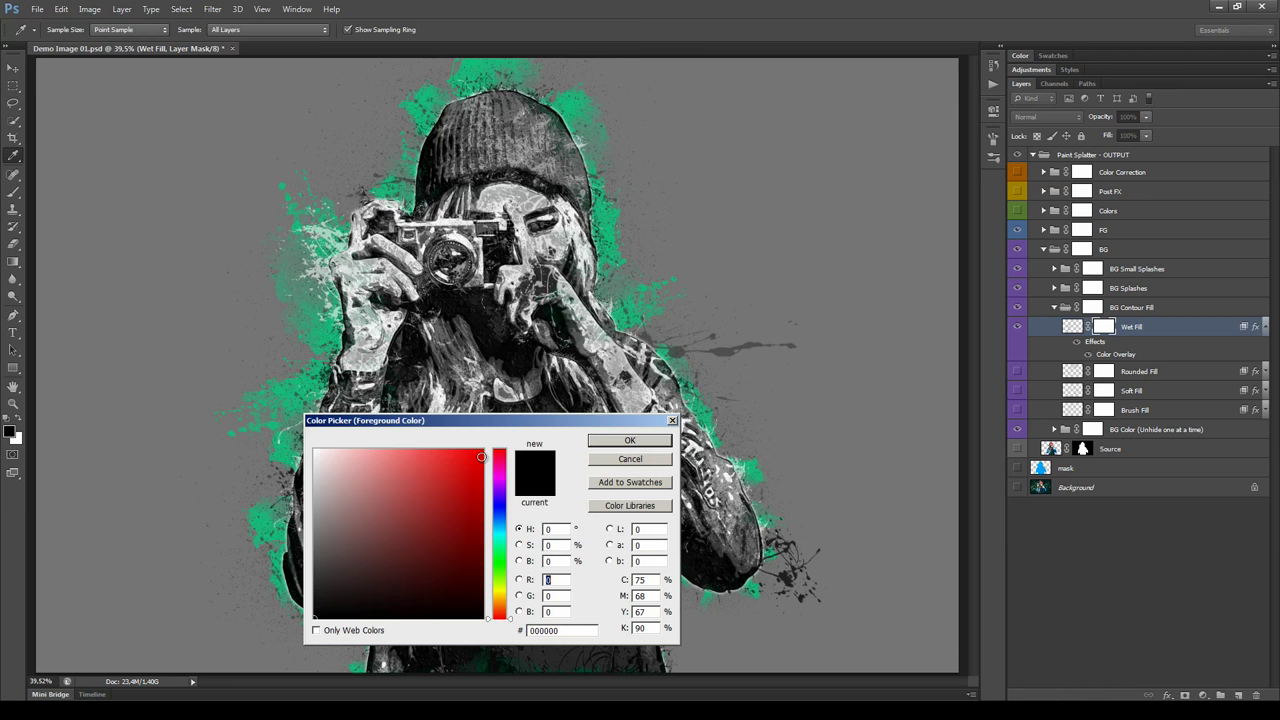
click(645, 442)
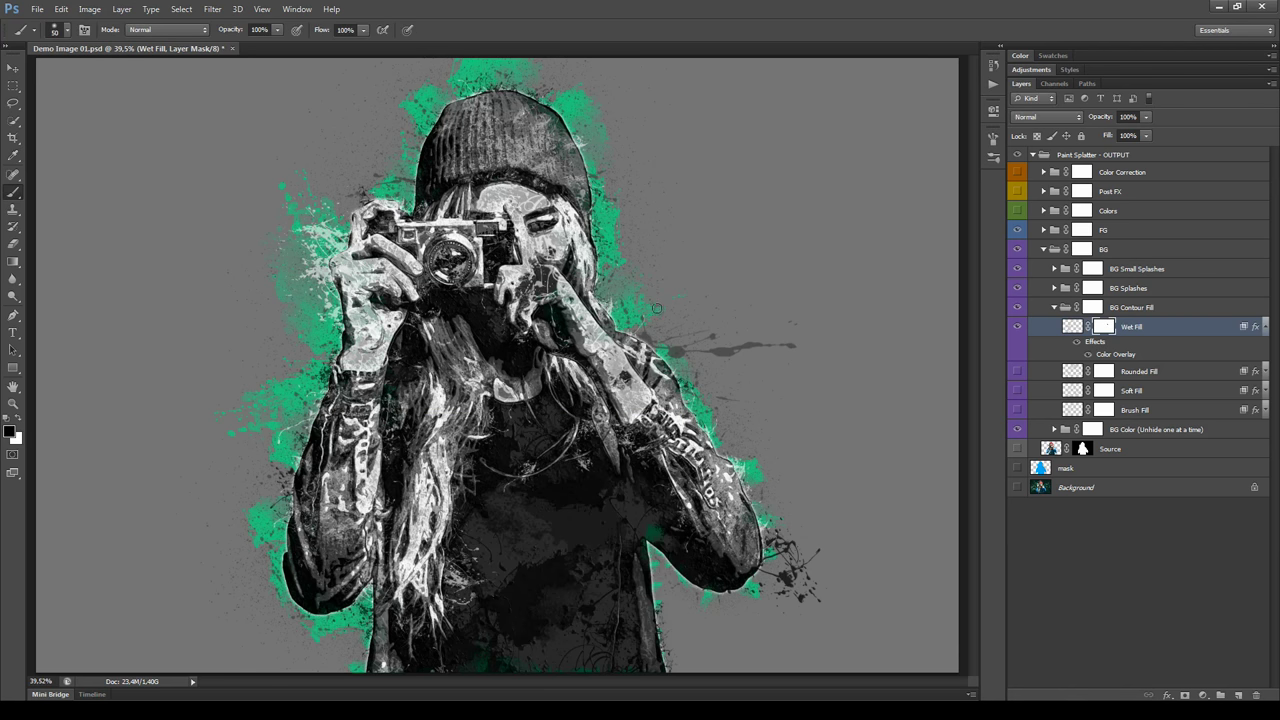
Choose the PS_Standard Soft brush preset at 50 px and mask out green splatter beside the raised hand and shoulder.
click(993, 138)
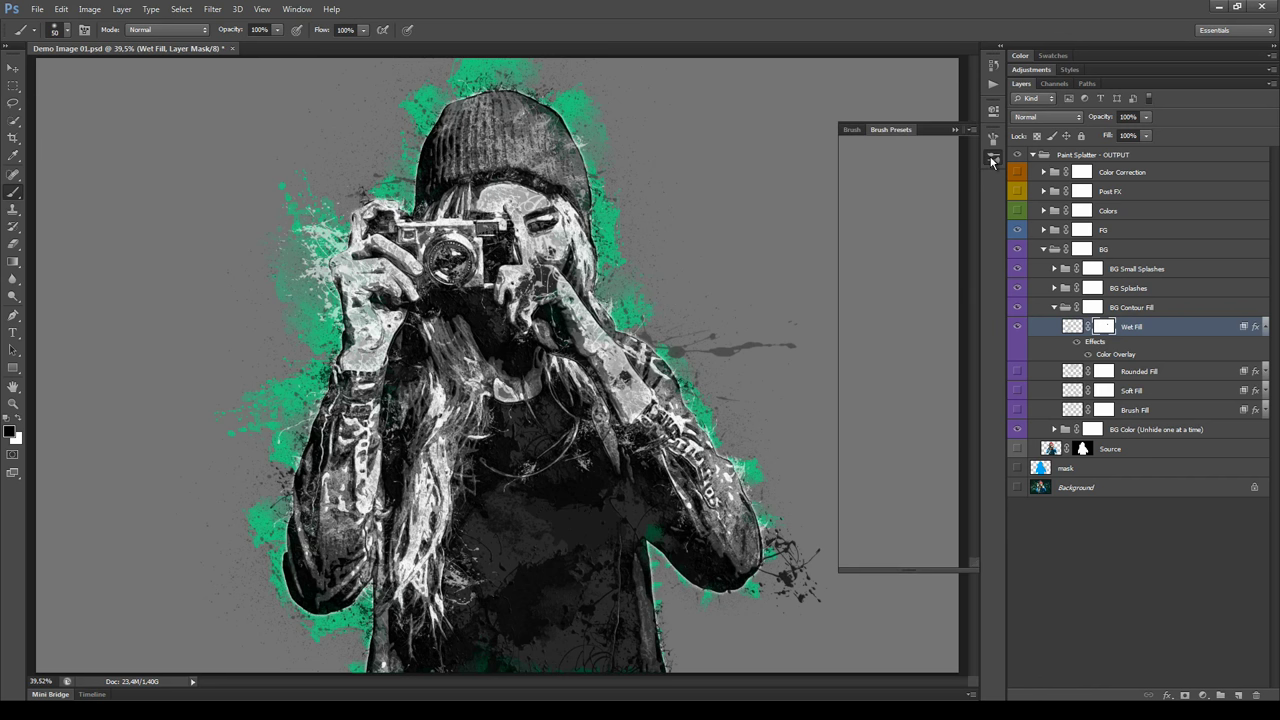
click(926, 201)
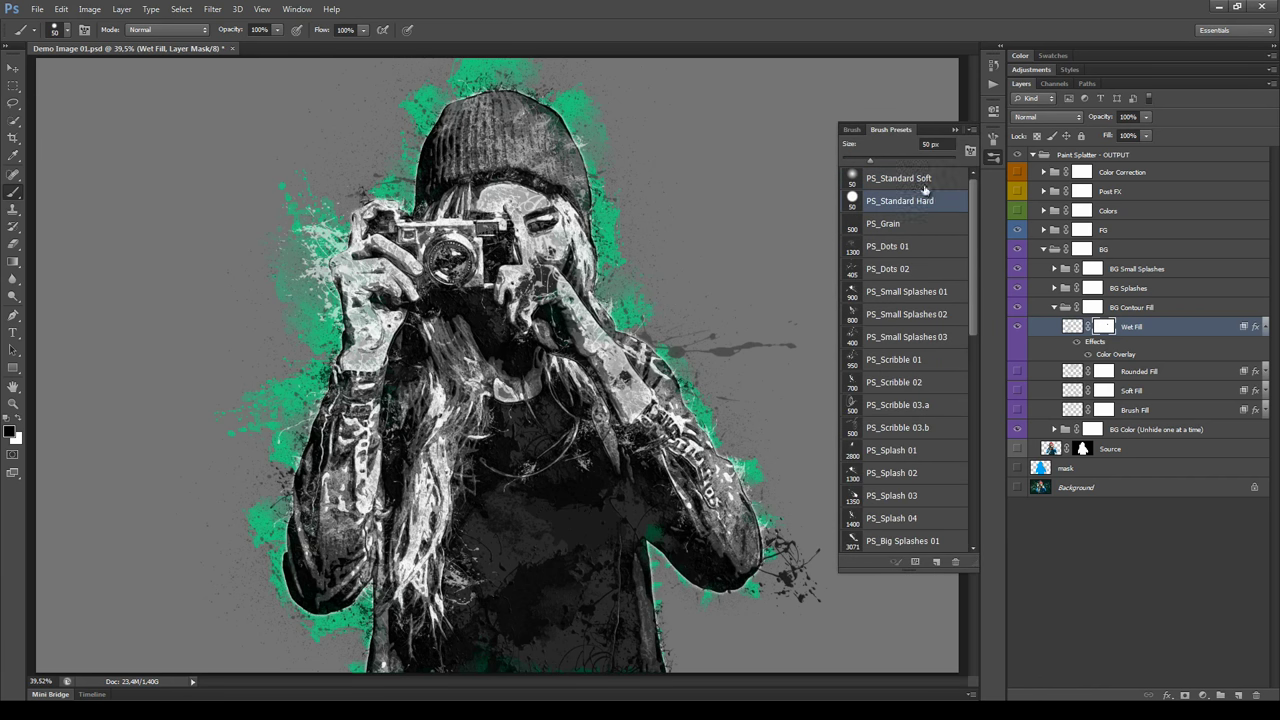
click(924, 180)
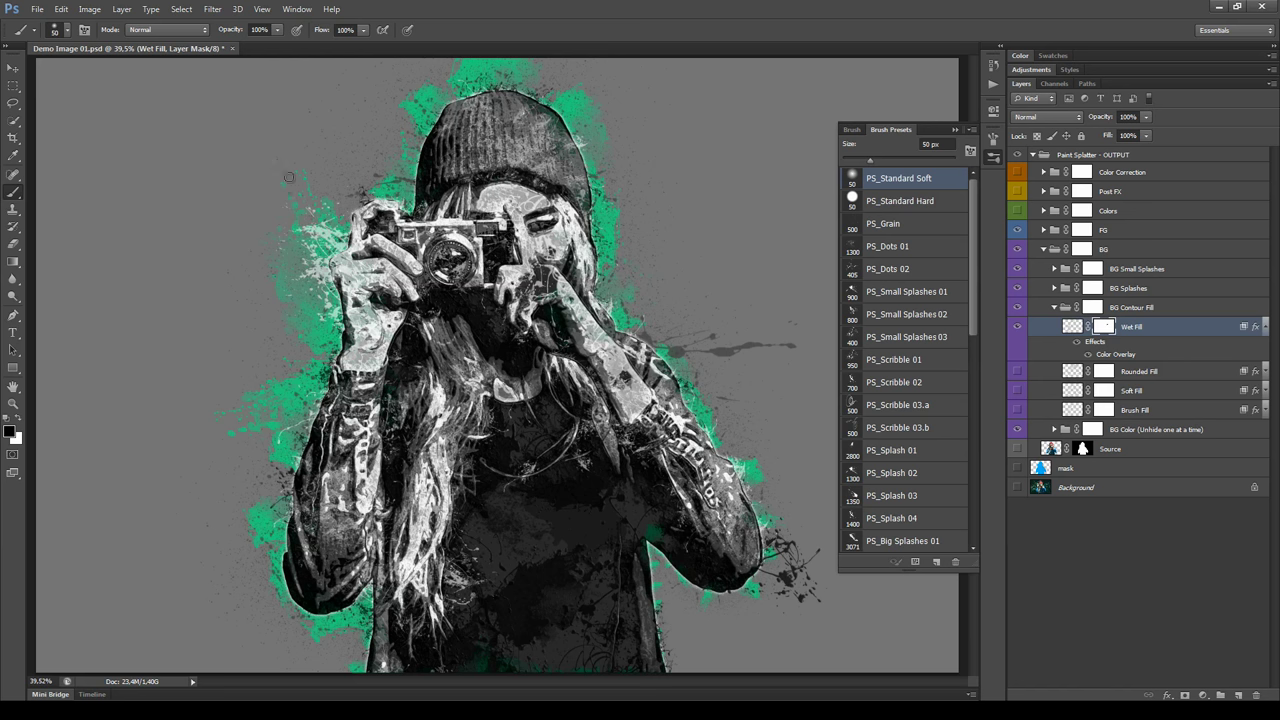
click(955, 130)
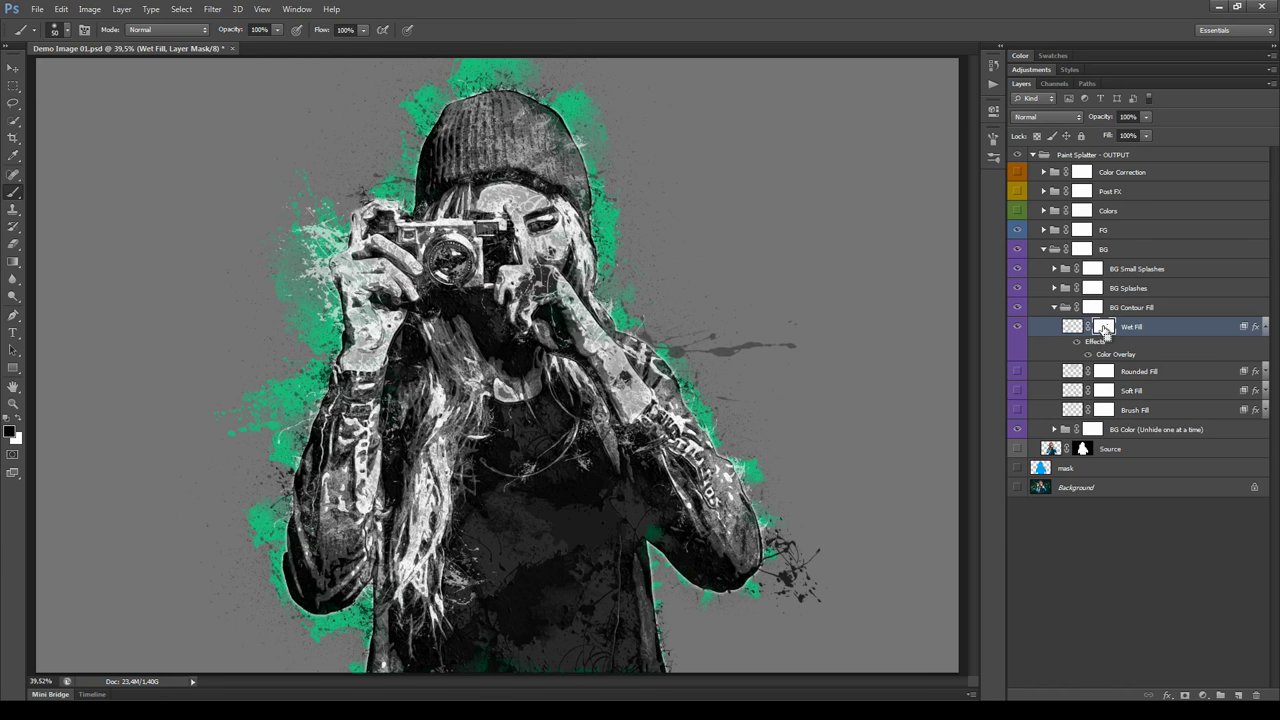
Invert the Wet Fill mask, paint white beside the face, shoulder and raised hand, and invert the mask back.
key(ctrl+i)
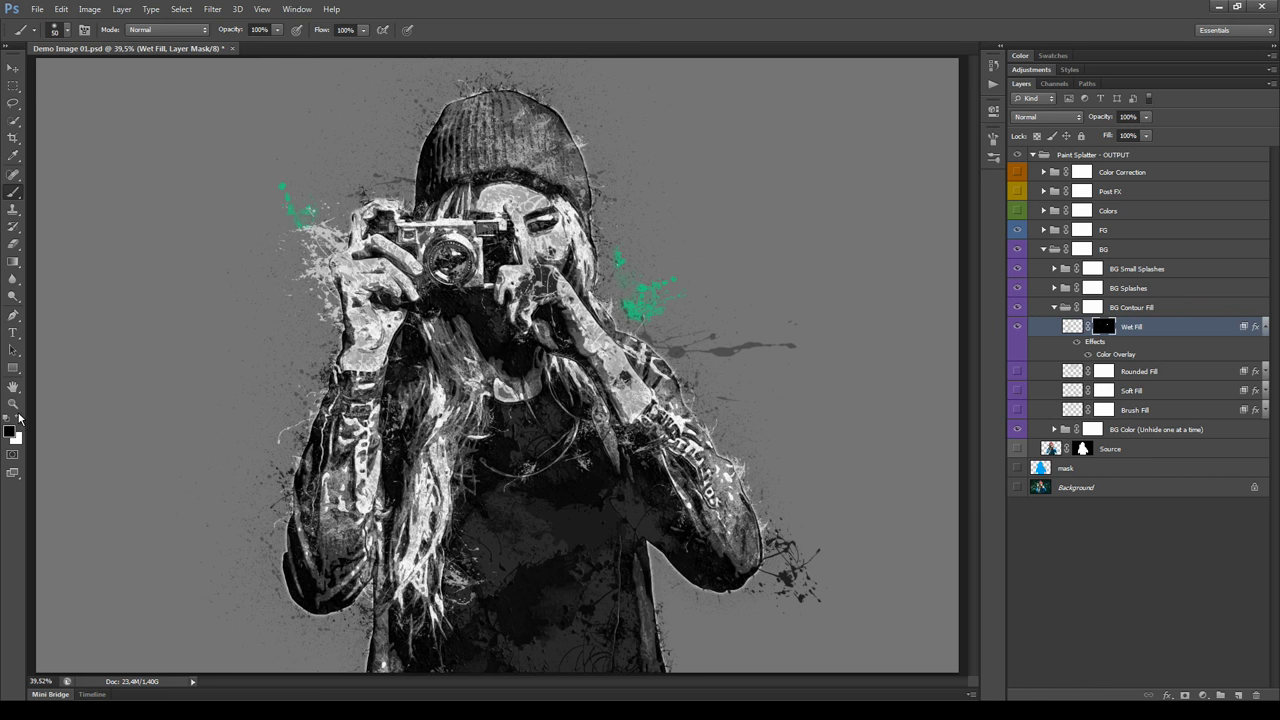
key(x)
drag(604, 243, 614, 238)
drag(615, 298, 641, 344)
mouse_move(343, 233)
mouse_down()
mouse_move(329, 269)
mouse_move(339, 247)
mouse_up()
key(ctrl+i)
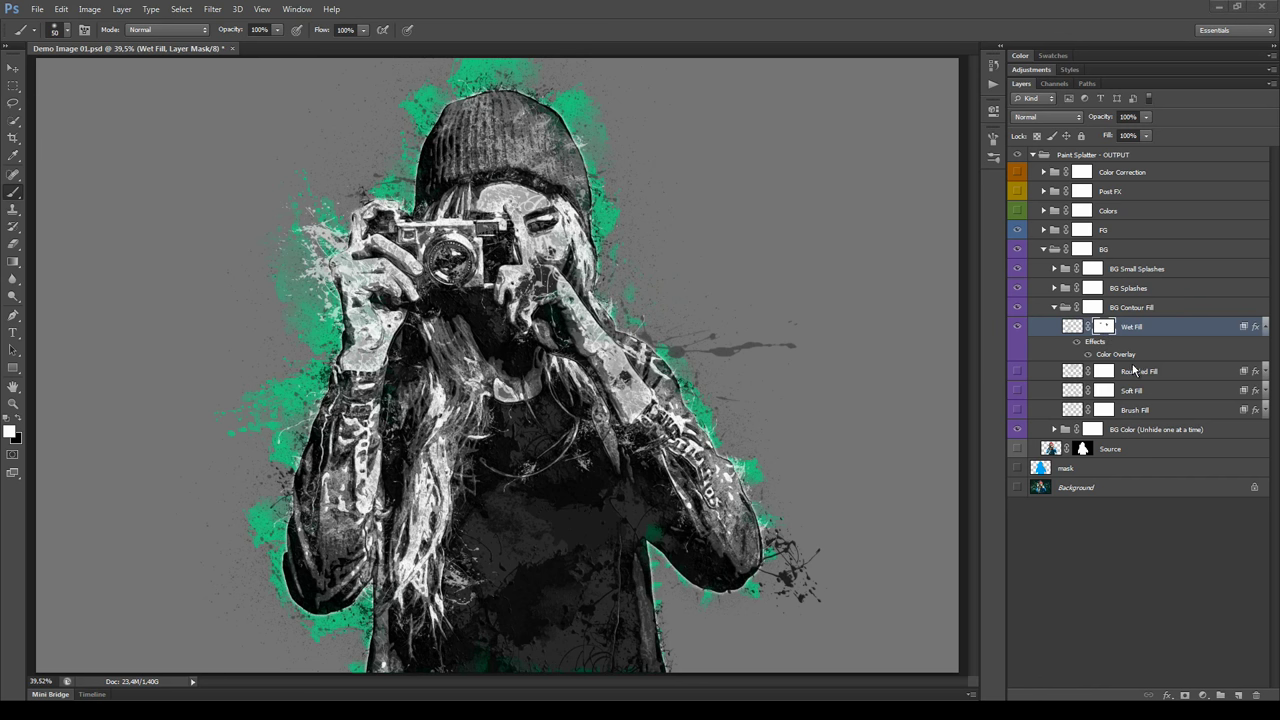
Show the Rounded Fill, Soft Fill and Brush Fill layers and copy the Wet Fill layer's style.
drag(1017, 371, 1018, 412)
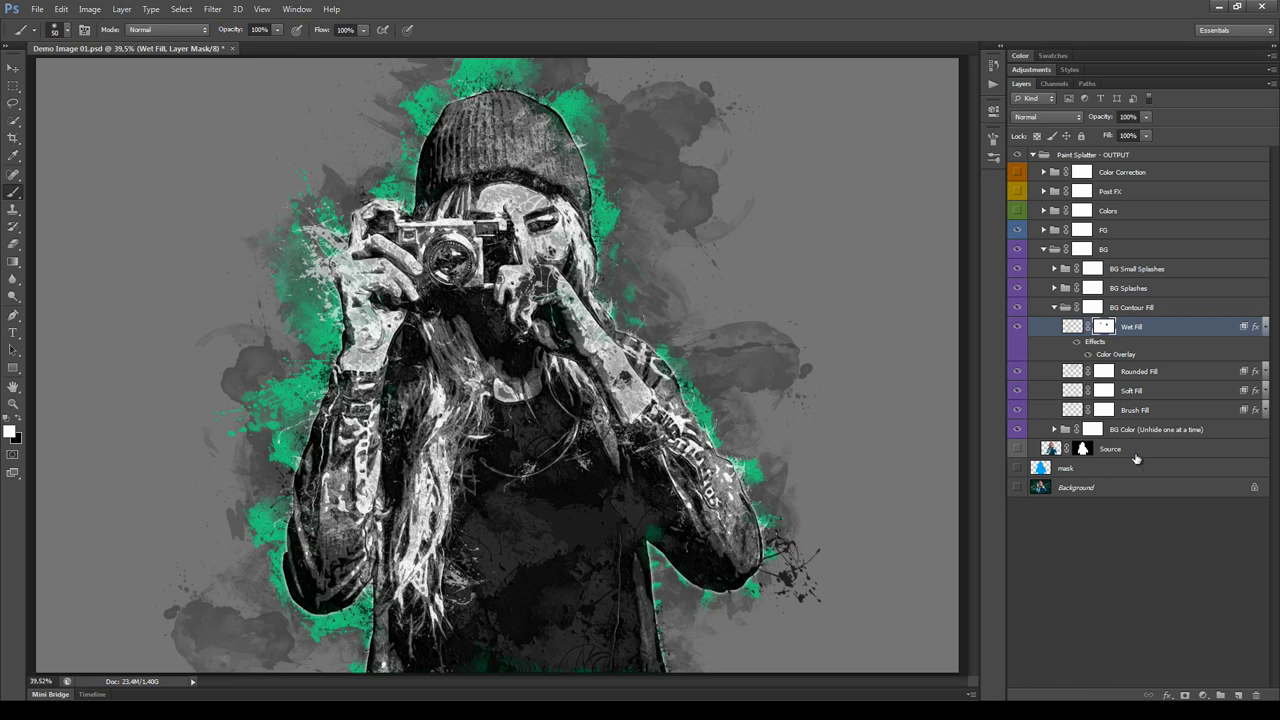
key(ctrl+2)
right_click(1201, 334)
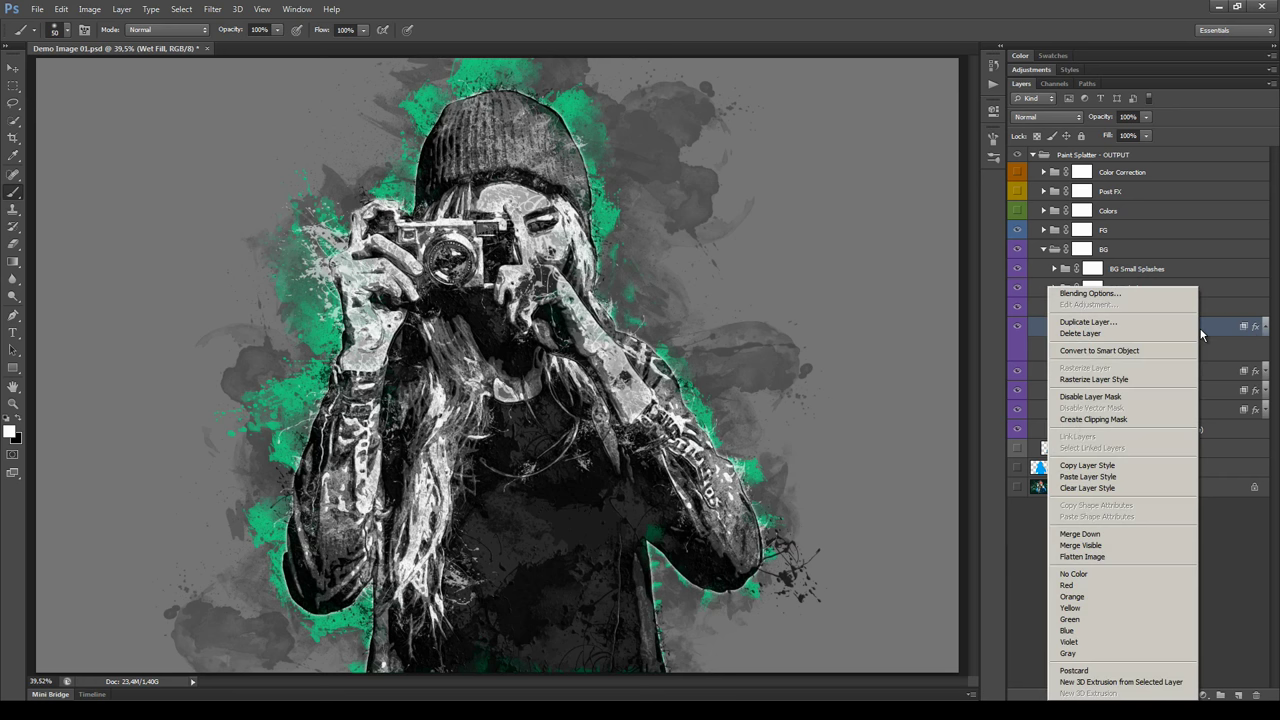
click(1154, 467)
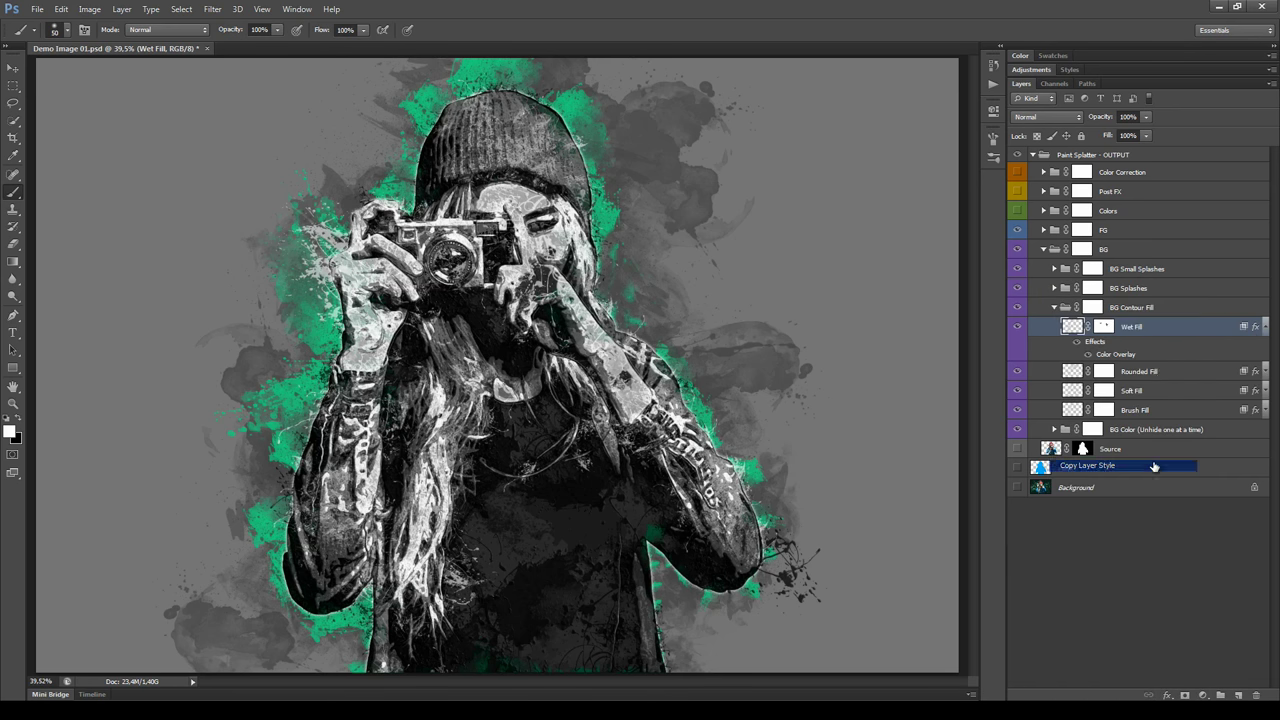
Paste the copied layer style onto Rounded Fill, Soft Fill and Brush Fill, and collapse Wet Fill's effects.
click(1167, 374)
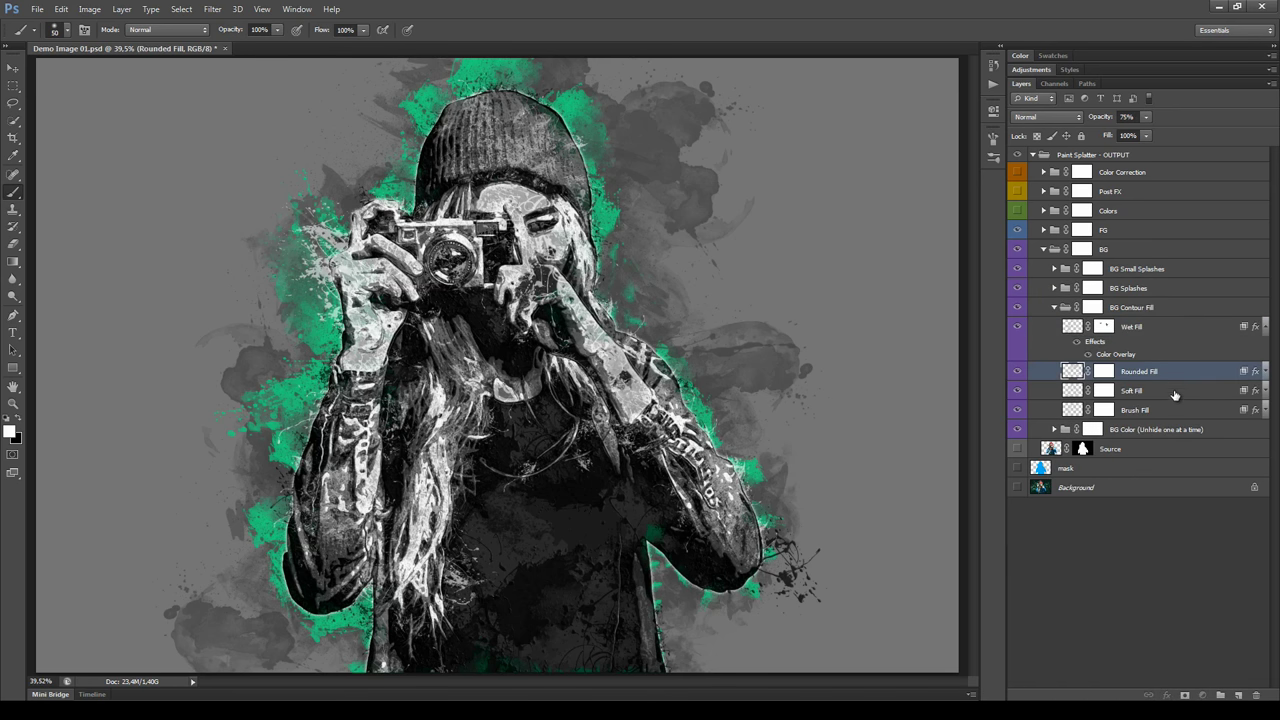
shift+click(1180, 390)
shift+click(1171, 410)
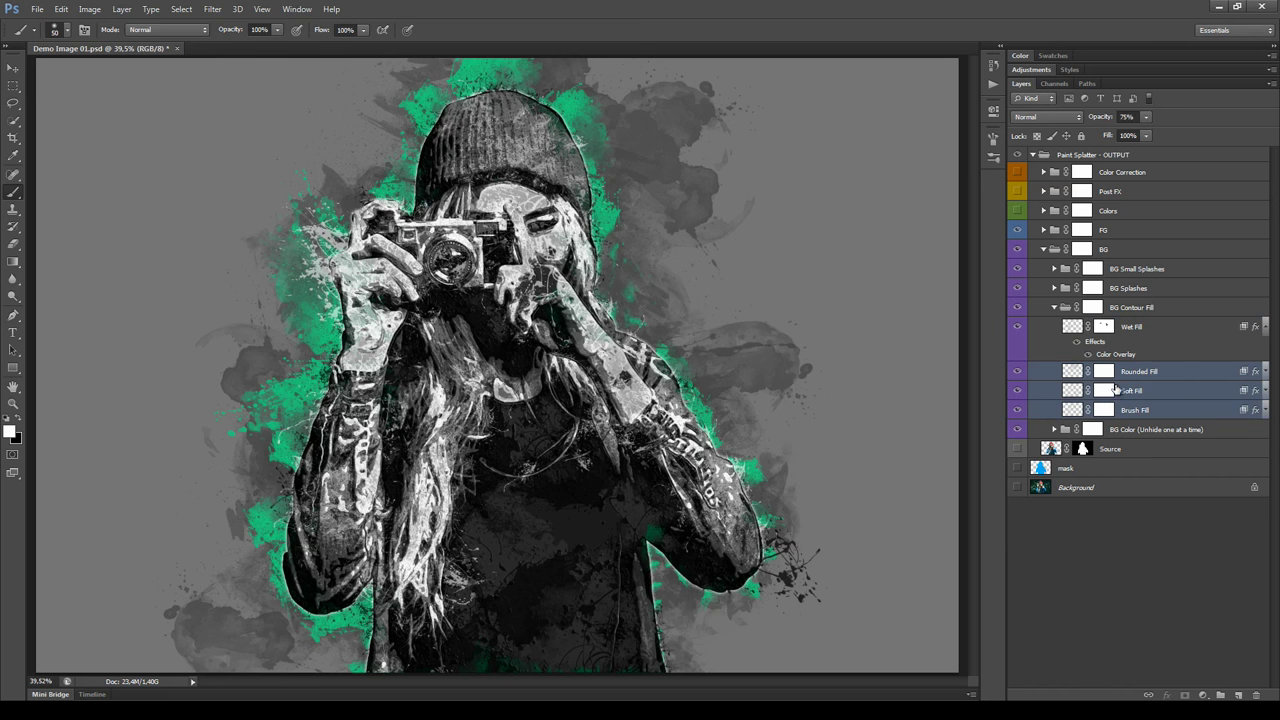
right_click(1203, 408)
click(1170, 478)
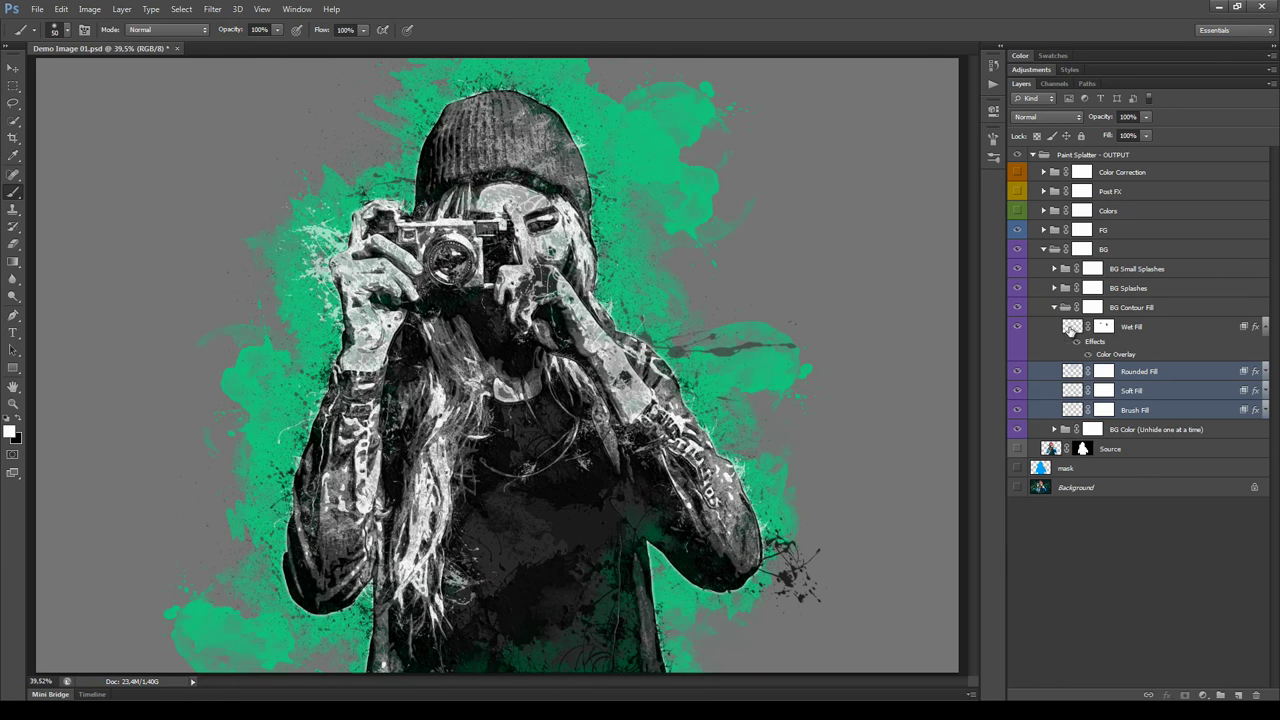
click(1266, 326)
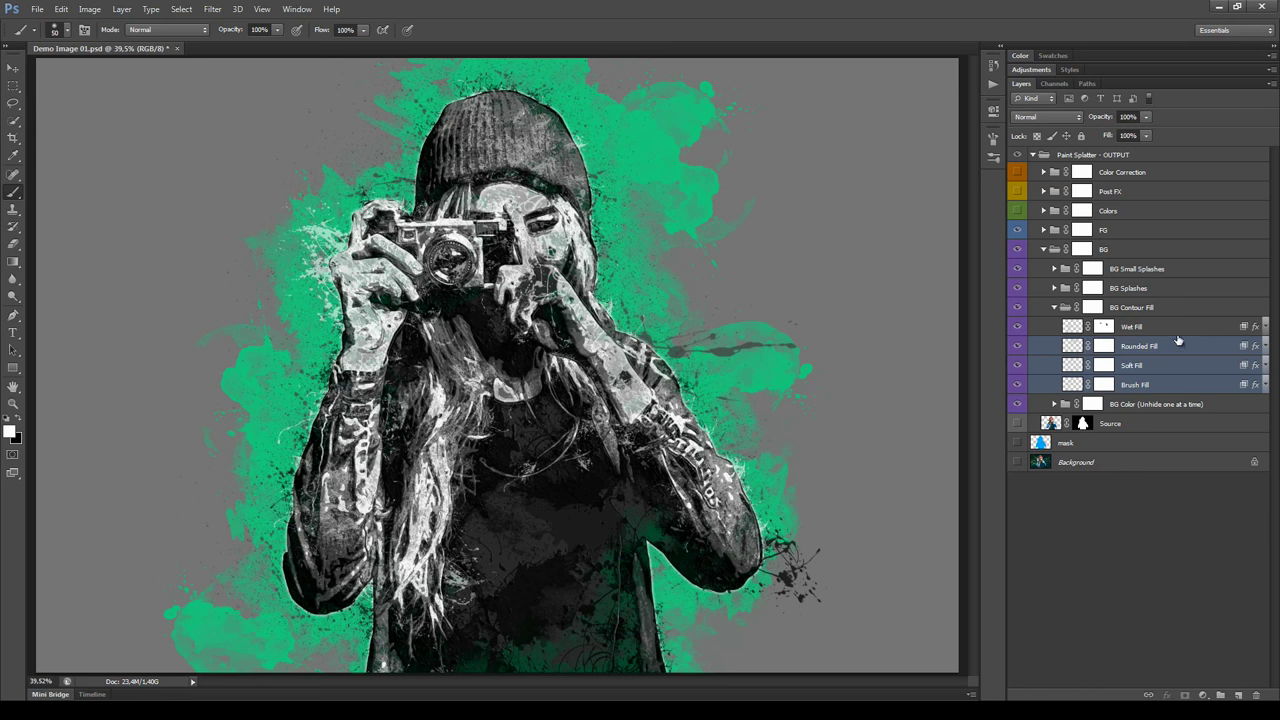
Select all four layers in BG Contour Fill, from Wet Fill to Brush Fill, and set their opacity to 80%.
click(1173, 330)
shift+click(1159, 385)
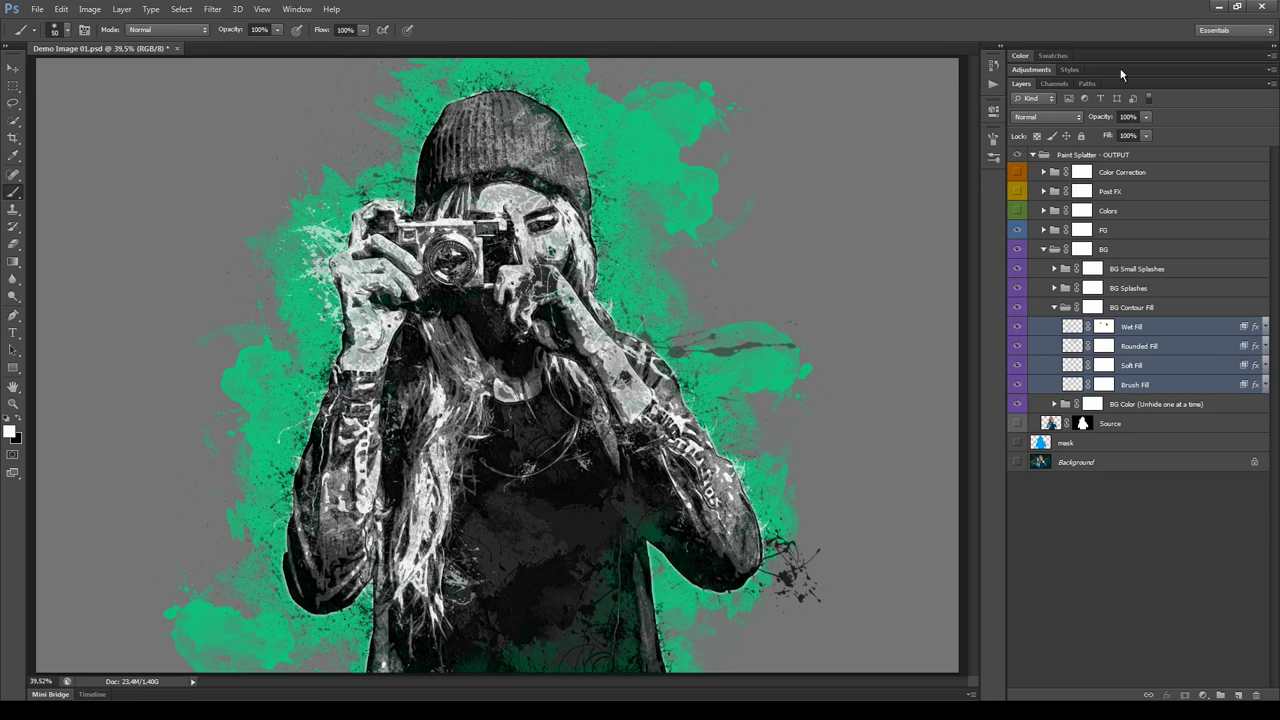
click(1130, 117)
text(50)
key(Return)
click(1146, 117)
drag(1152, 134, 1149, 134)
key(Return)
Try the Soft Light blend mode and 100% opacity on the four fill layers, and restore Normal at 80%.
click(1047, 117)
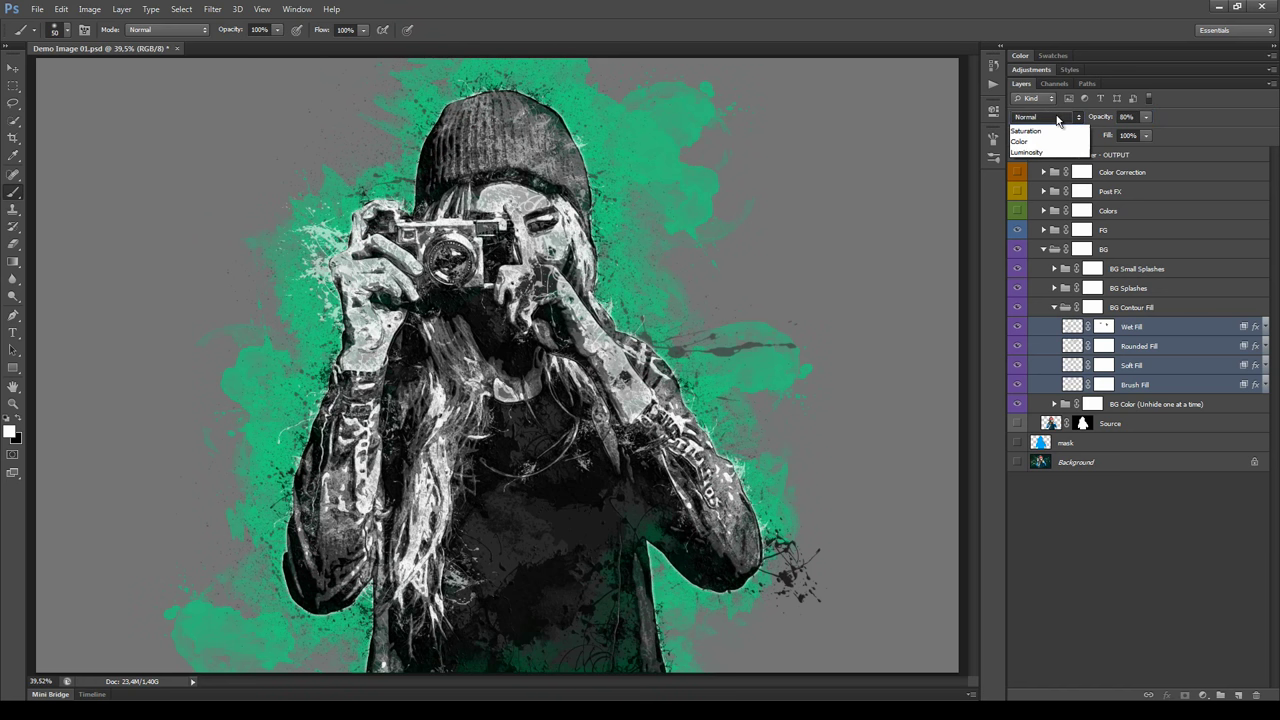
click(1055, 304)
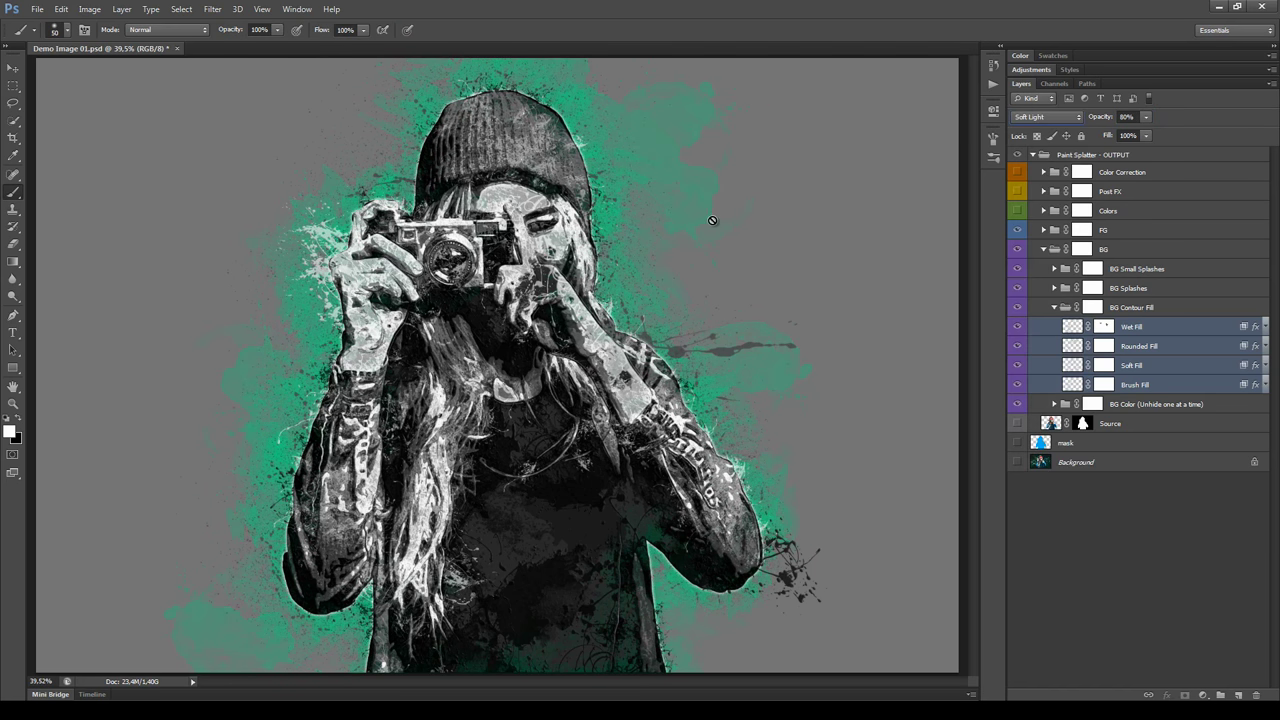
click(1146, 117)
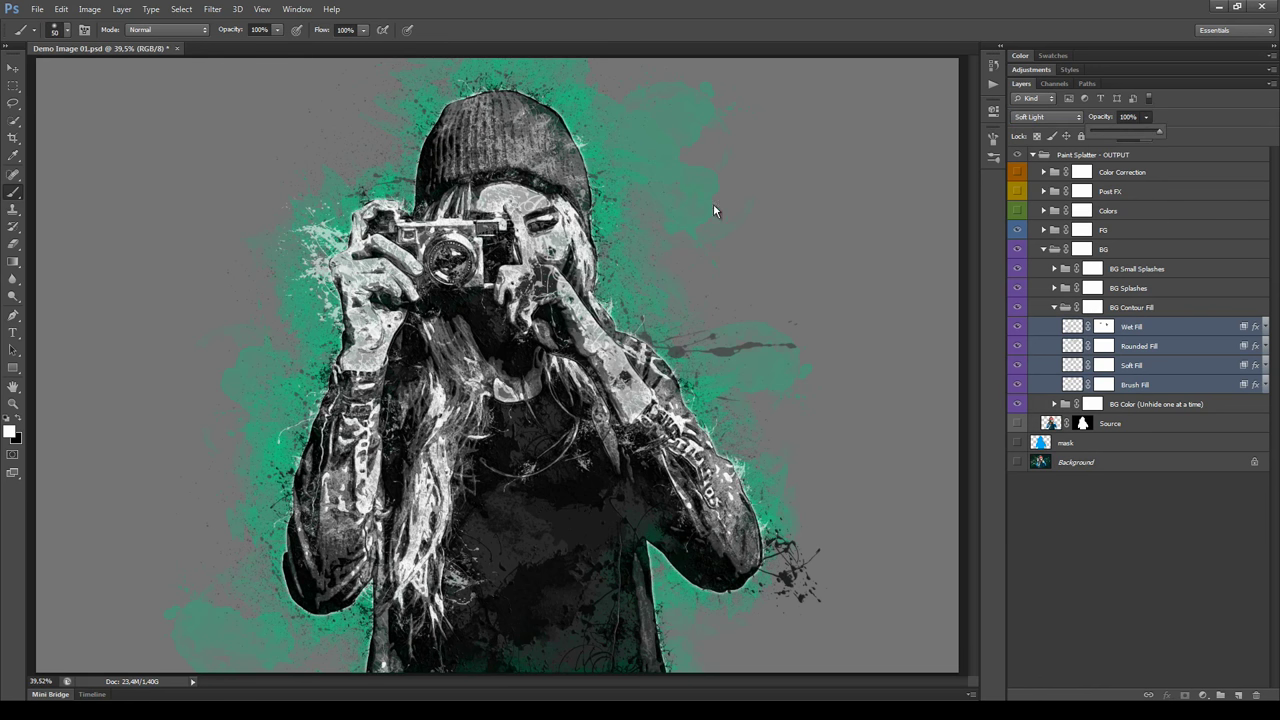
click(1043, 115)
click(1060, 121)
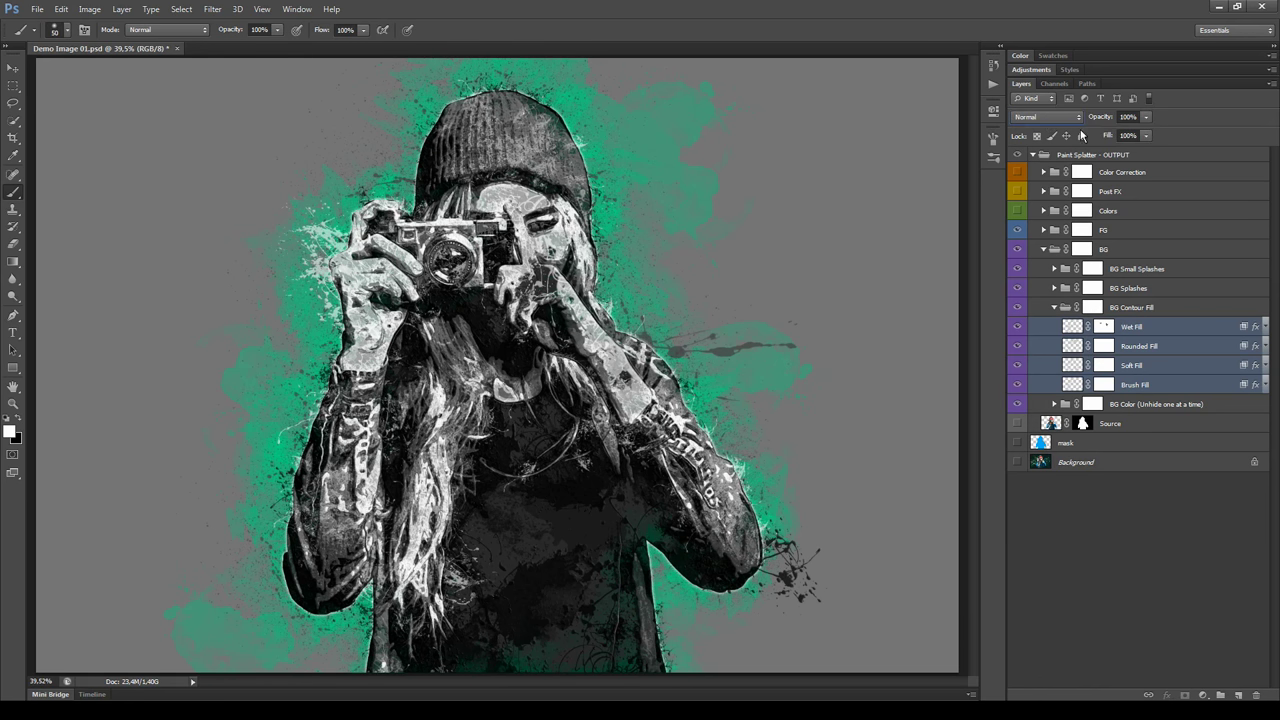
click(1120, 117)
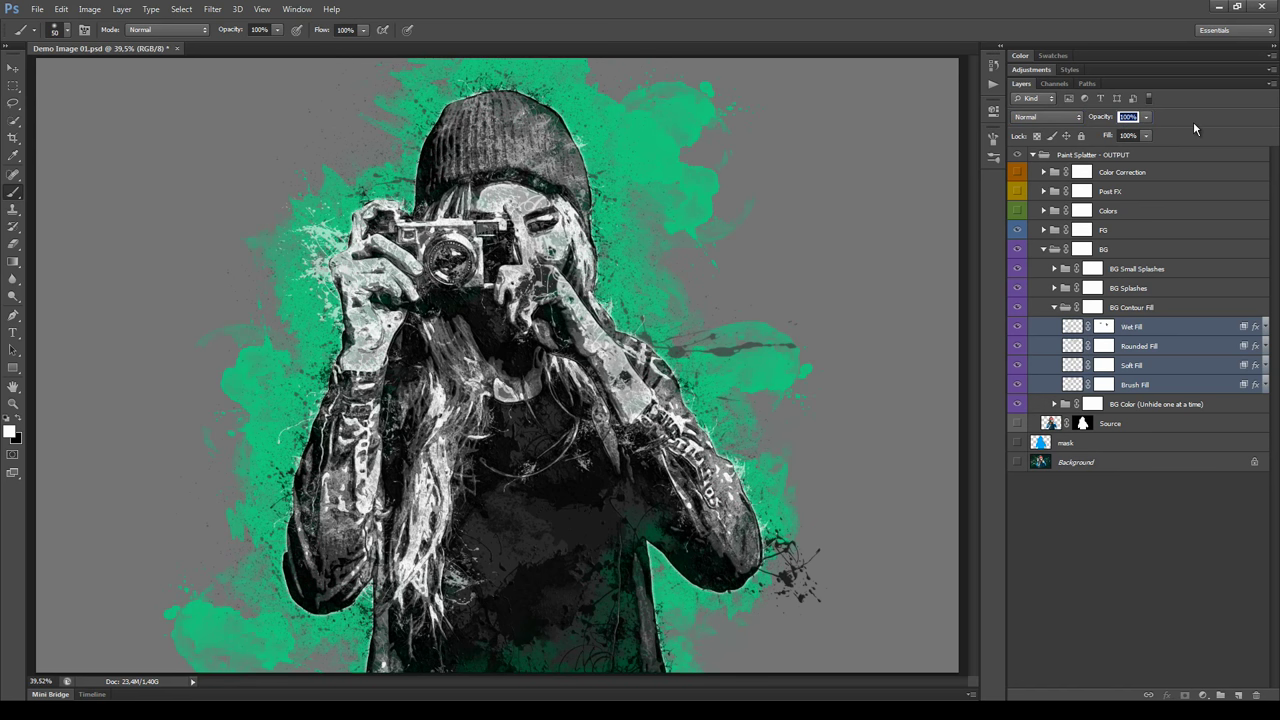
text(80)
key(Return)
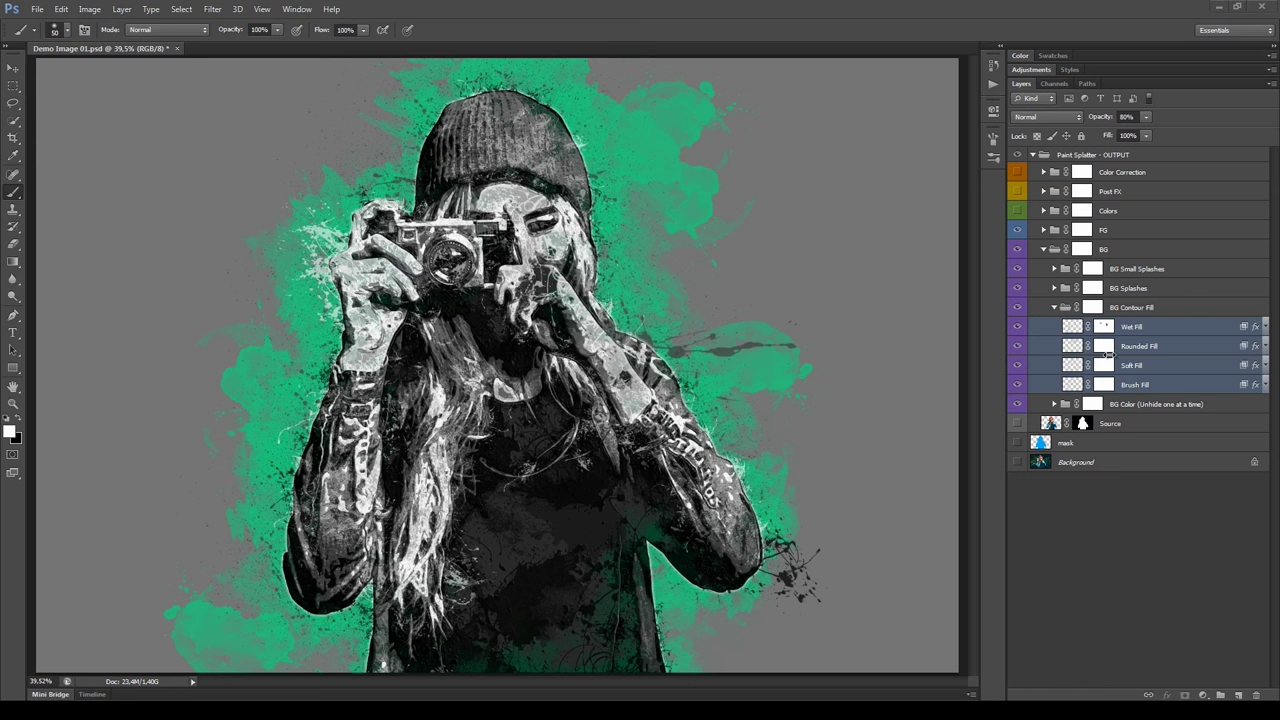
Collapse BG Contour Fill, expand the BG Splashes group and check the Splash 02 layer's effects.
click(1054, 308)
click(1056, 290)
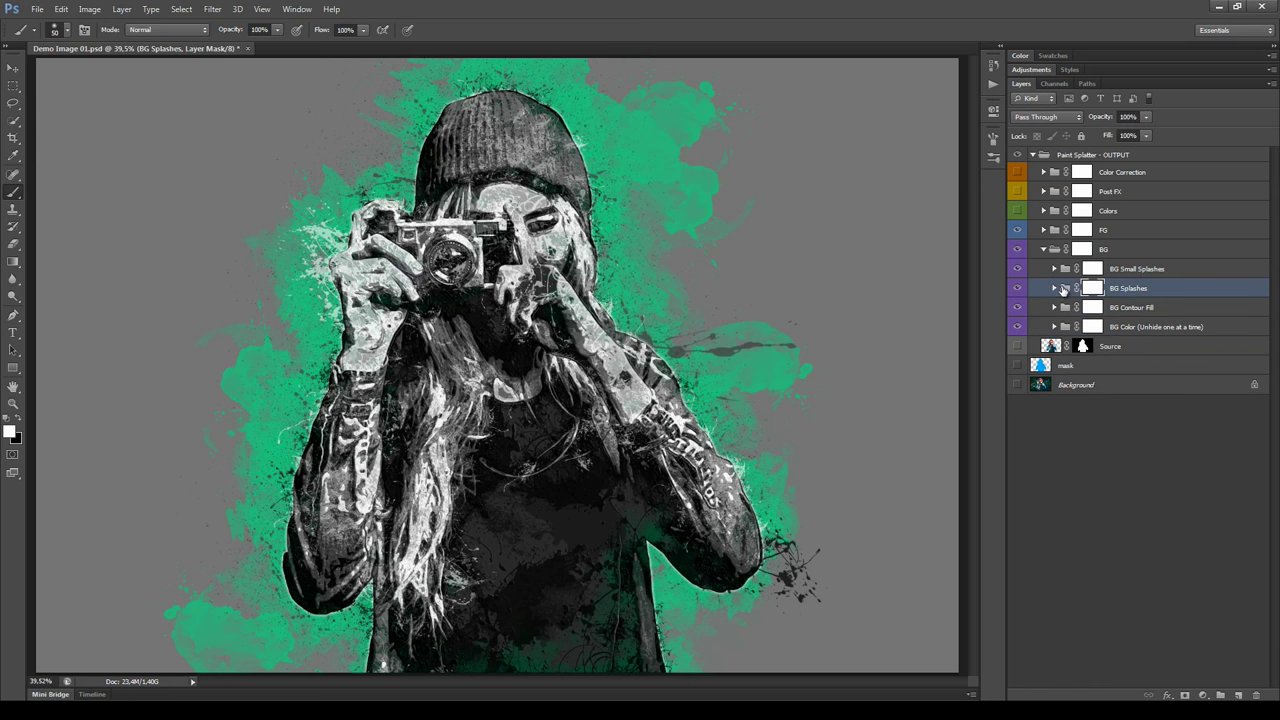
click(1053, 289)
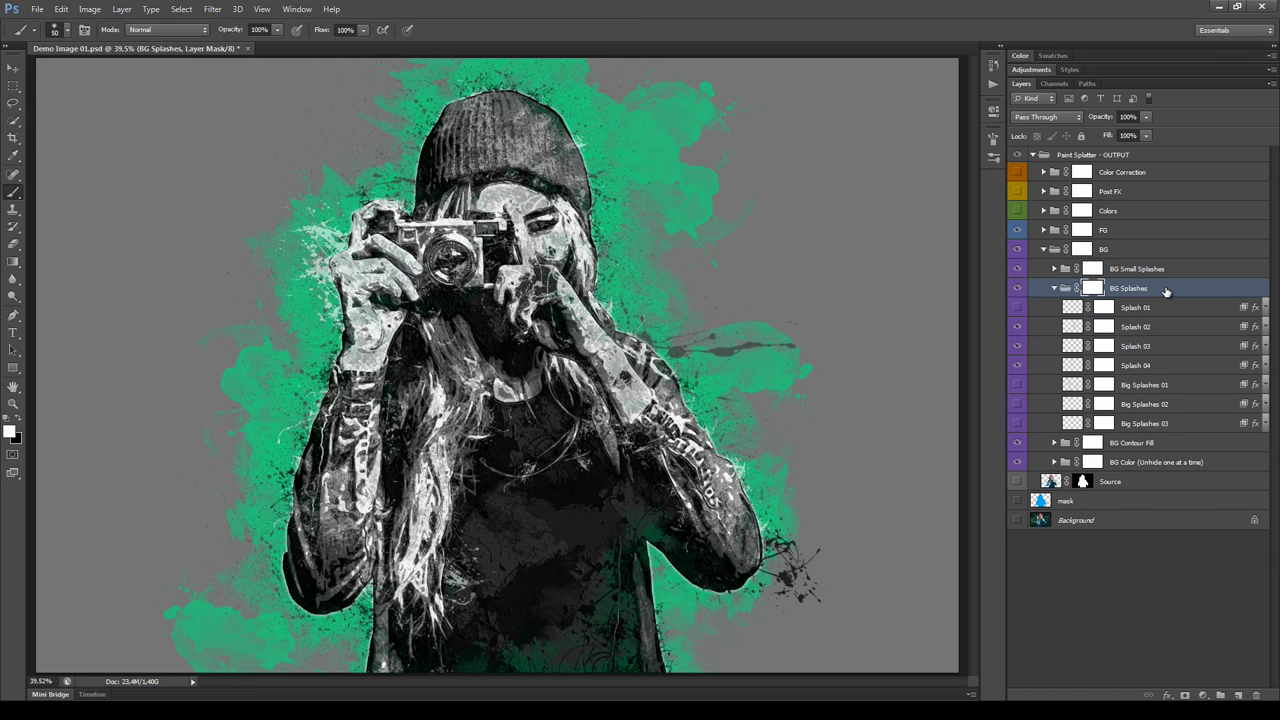
click(1150, 331)
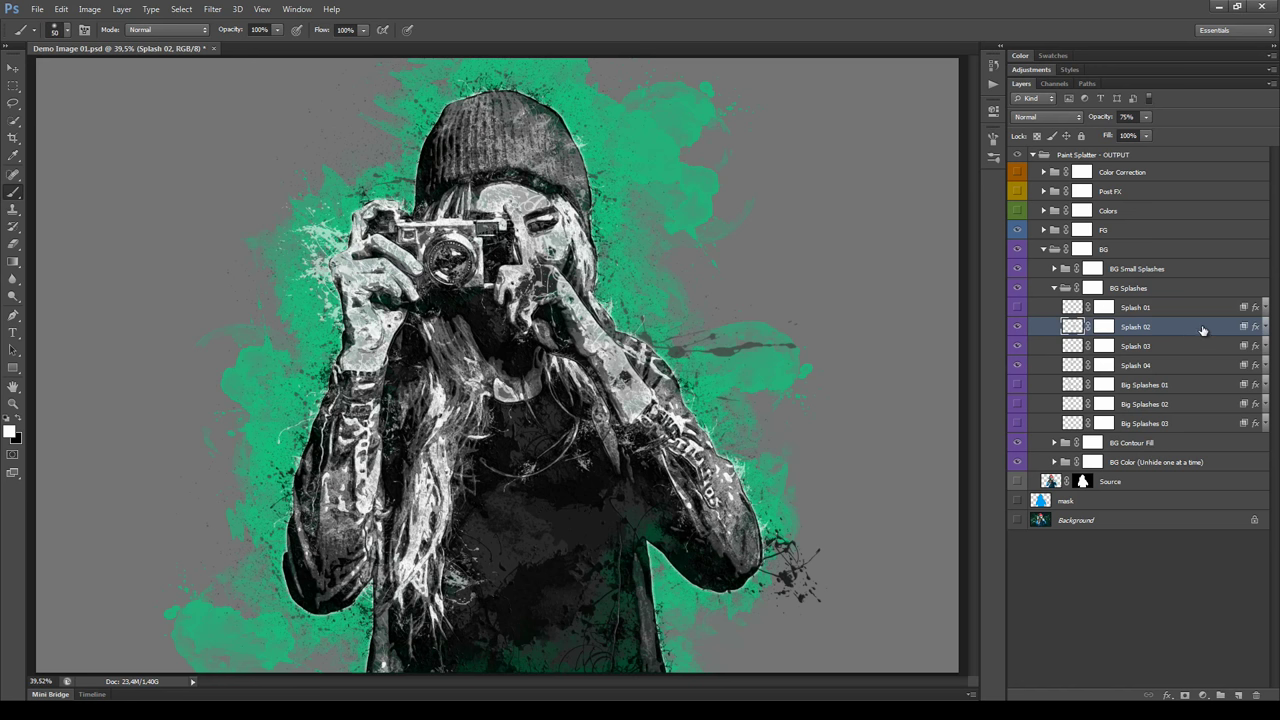
click(1265, 327)
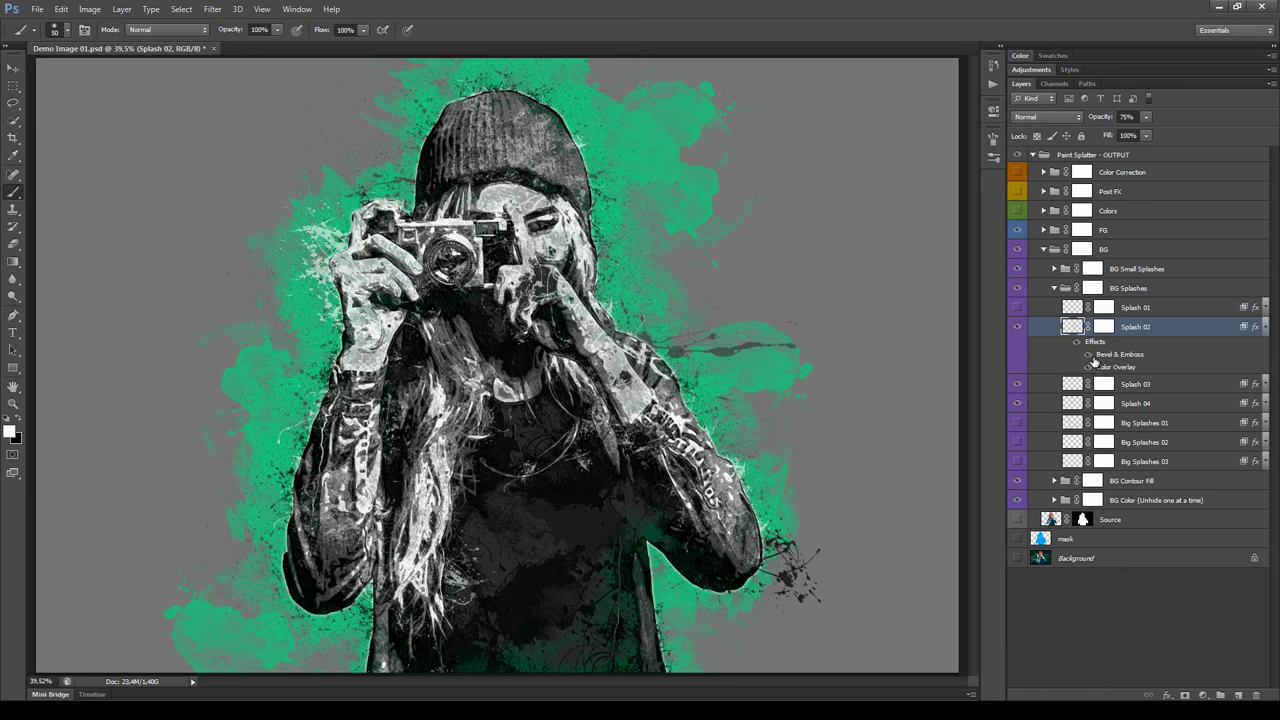
click(1265, 326)
Hide Splash 02, Splash 03 and Splash 04, and leave the Splash 01 layer shown and selected.
click(1017, 326)
click(1017, 345)
click(1017, 366)
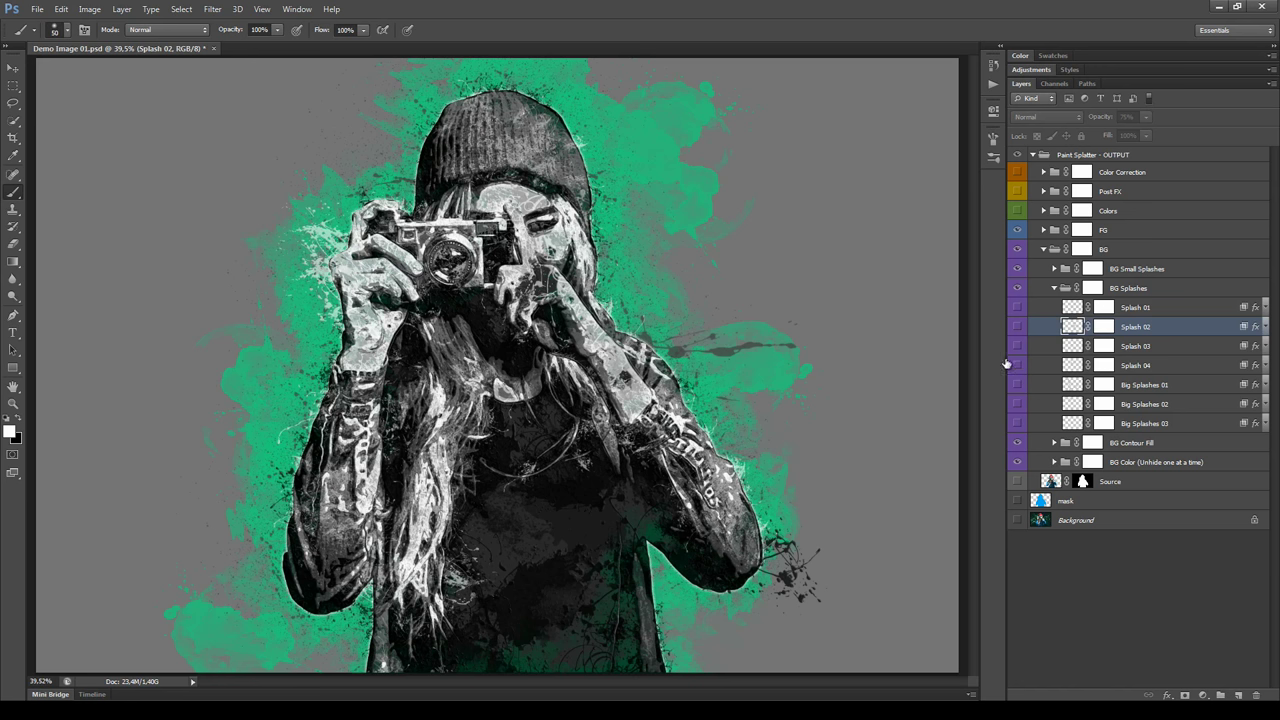
click(1019, 309)
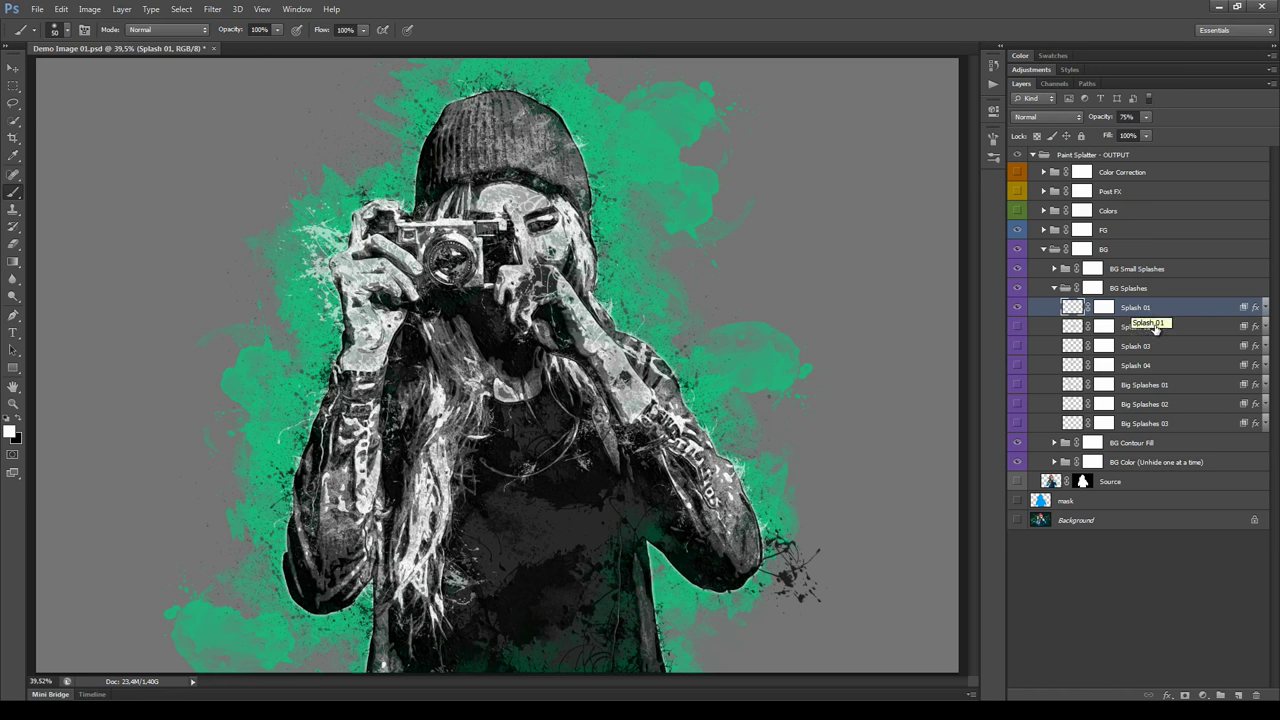
shift+click(1150, 366)
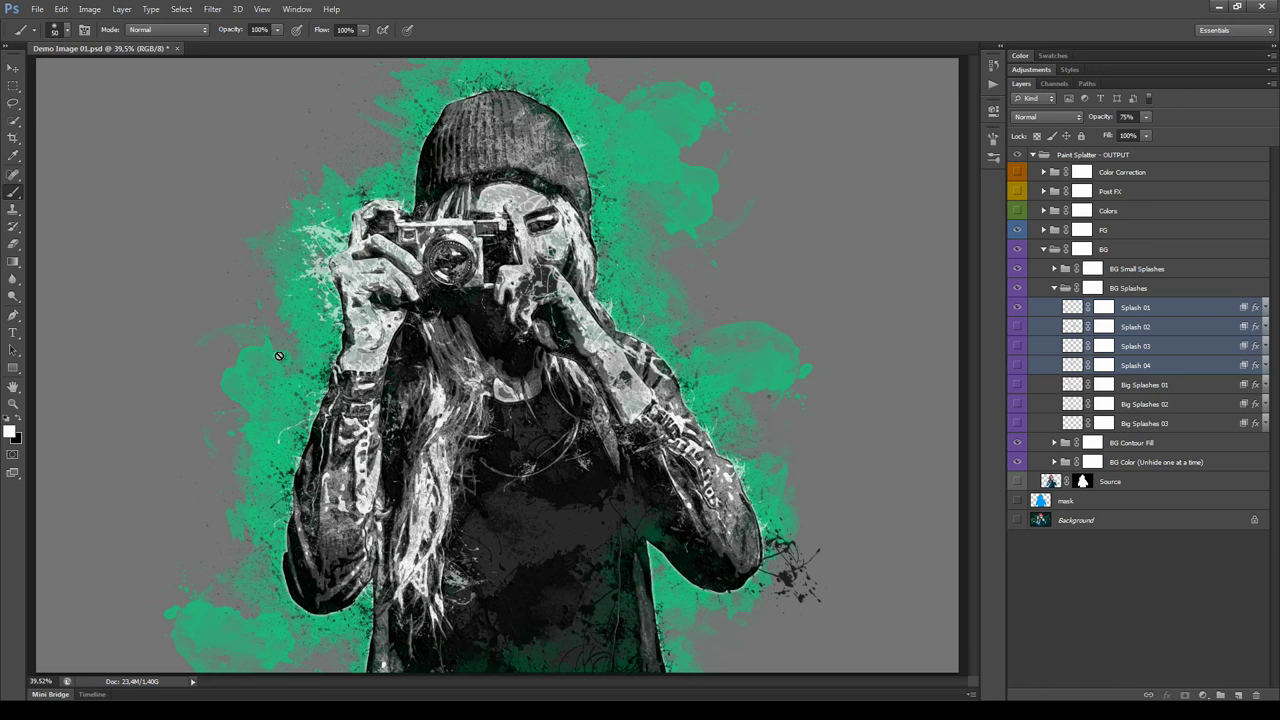
click(1172, 310)
click(1016, 308)
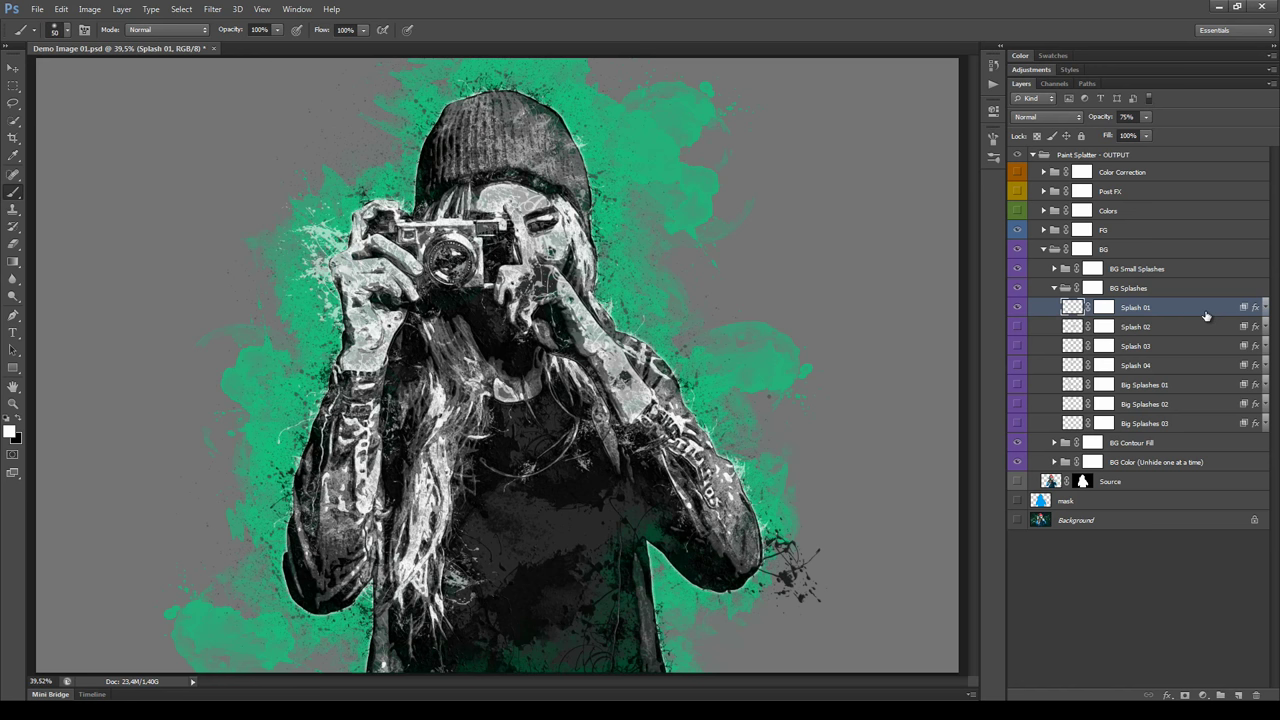
Move the Splash 01 layer beside the woman's raised forearm on the image's right side and scale it to about 125%.
key(ctrl+t)
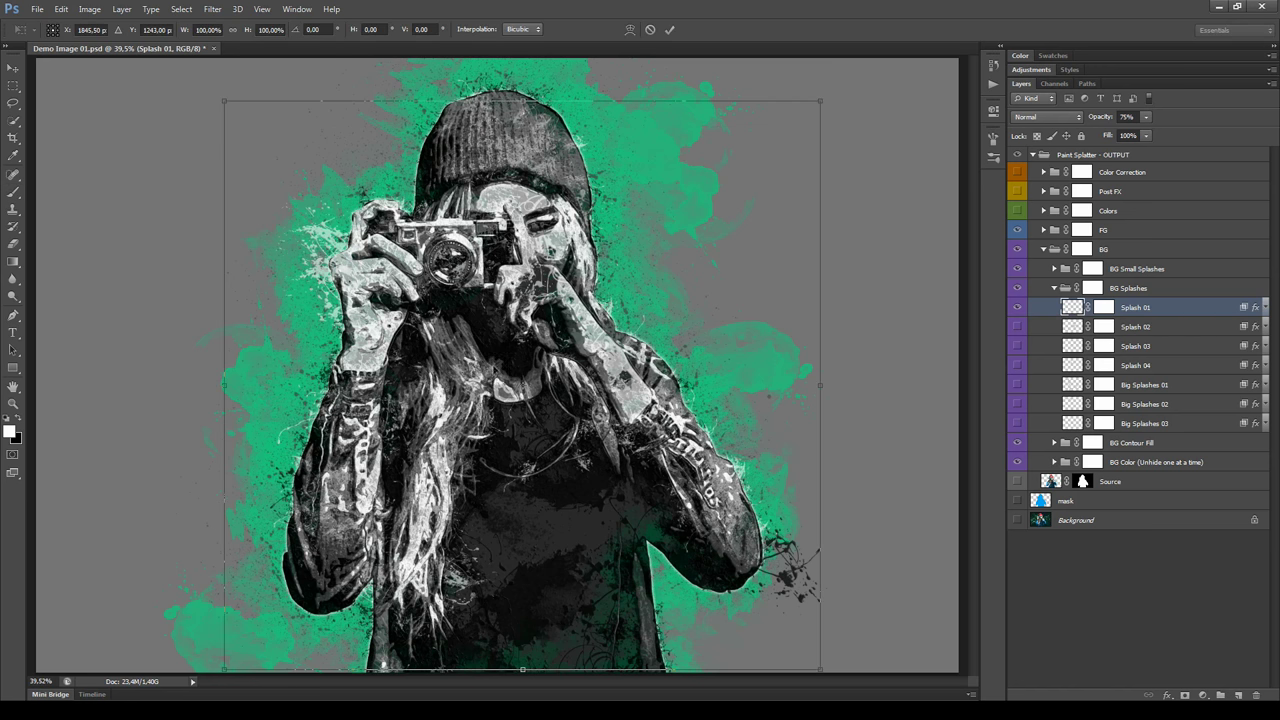
drag(440, 358, 343, 350)
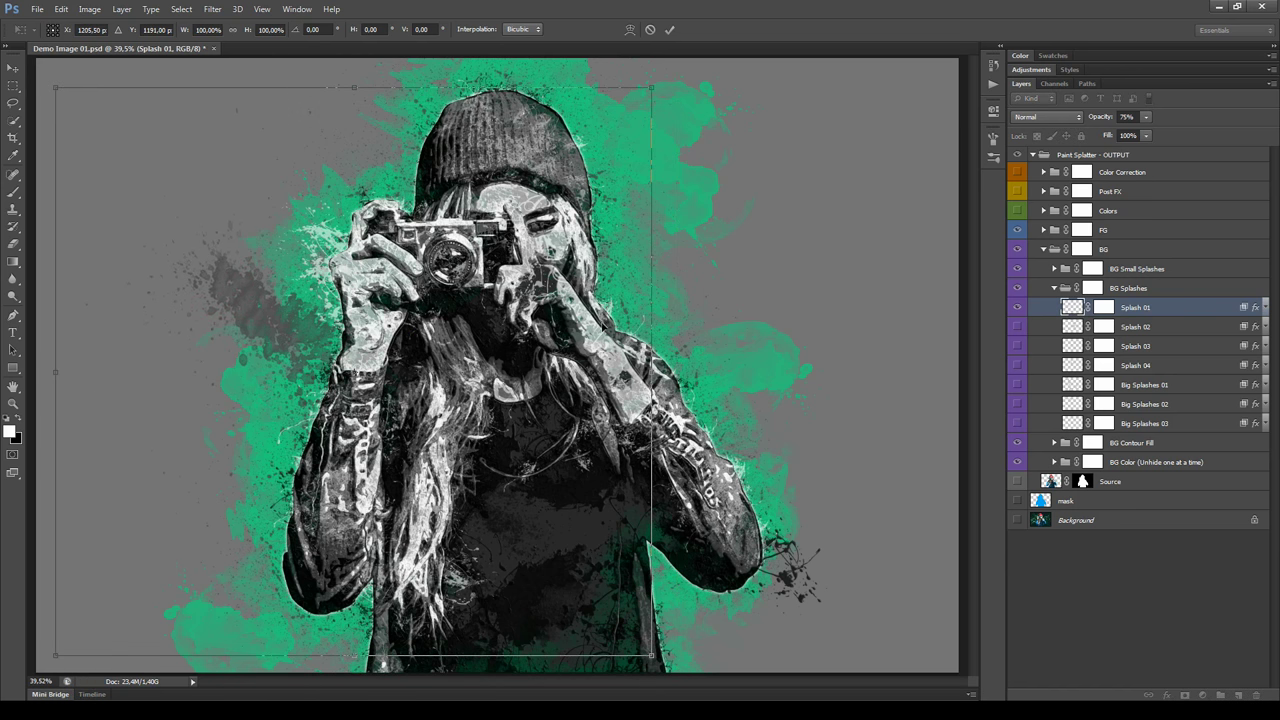
drag(600, 314, 698, 312)
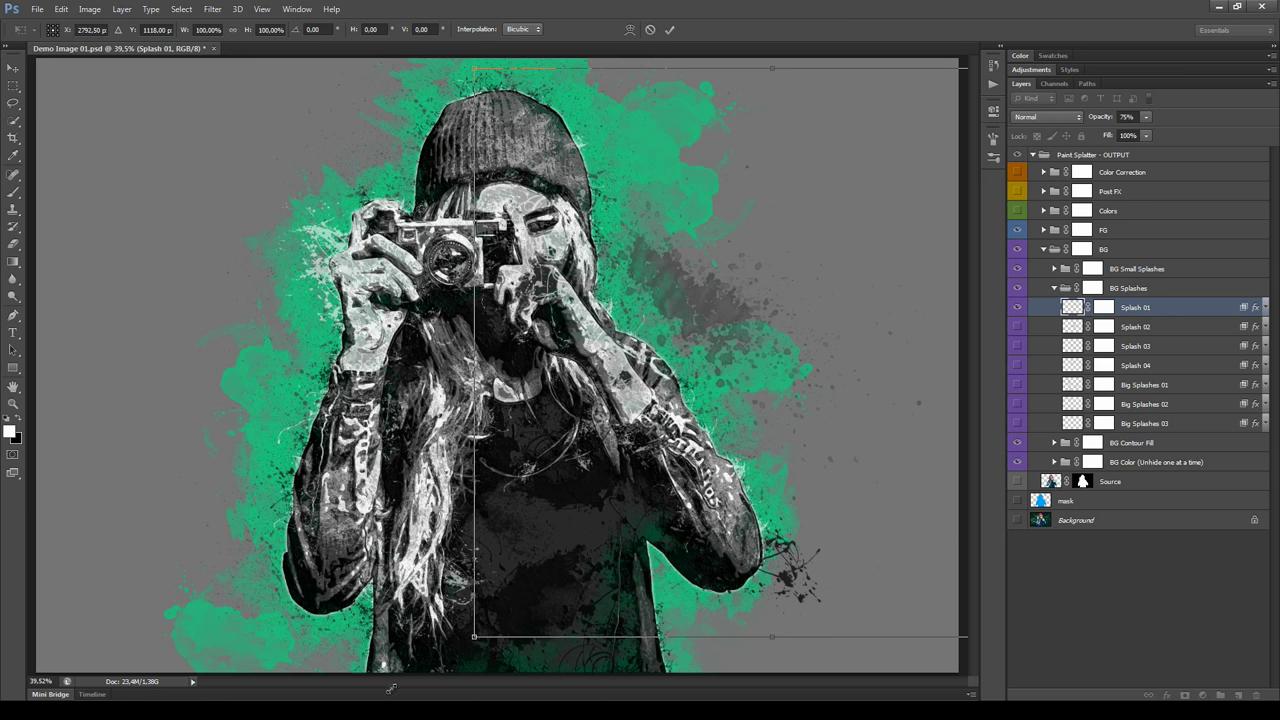
drag(391, 688, 388, 692)
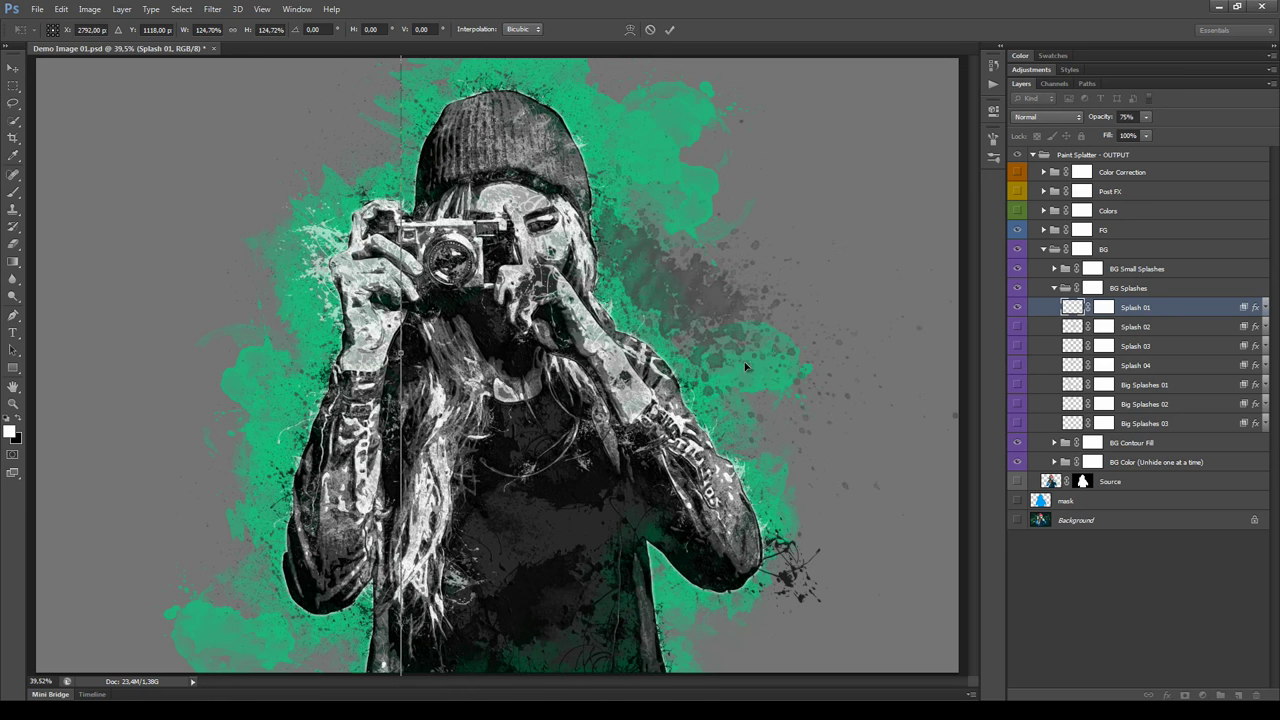
drag(745, 367, 754, 334)
key(Return)
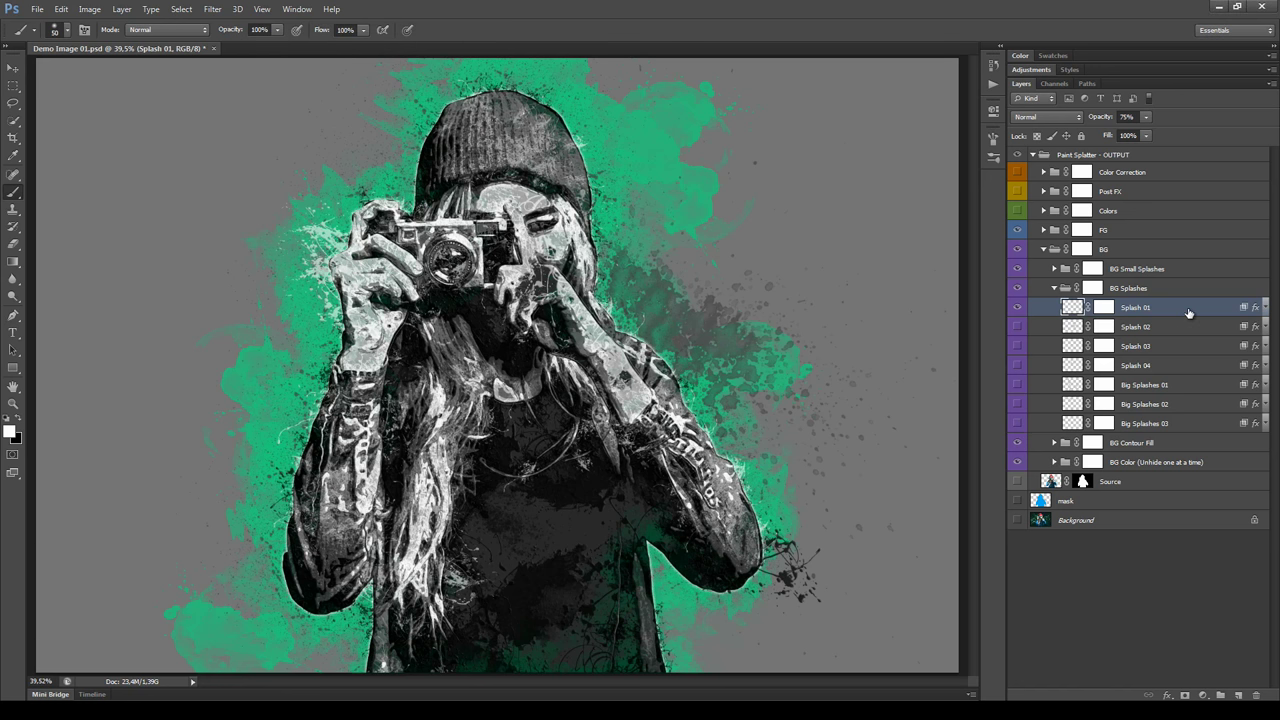
Try duplicating Splash 01 and moving the copy towards the image's right edge, and delete the copy.
key(ctrl+j)
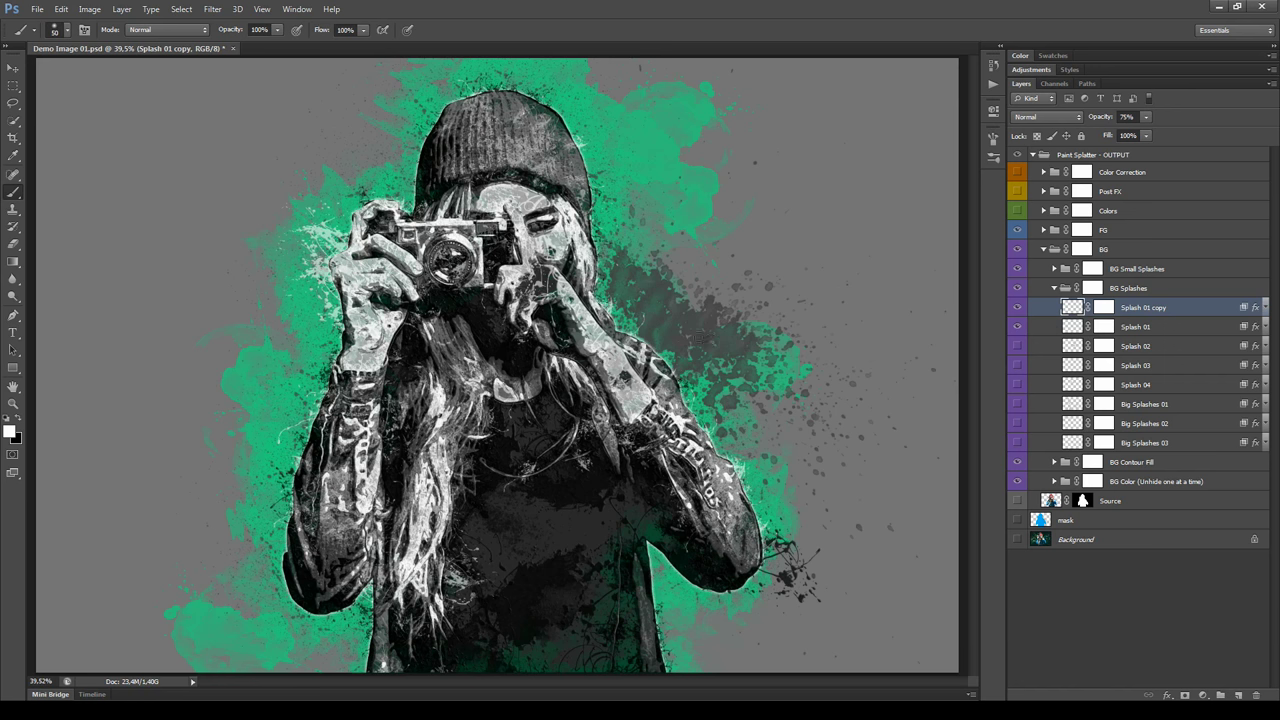
key(v)
mouse_move(700, 338)
mouse_down()
mouse_move(835, 340)
mouse_move(973, 371)
mouse_up()
drag(1171, 307, 1258, 695)
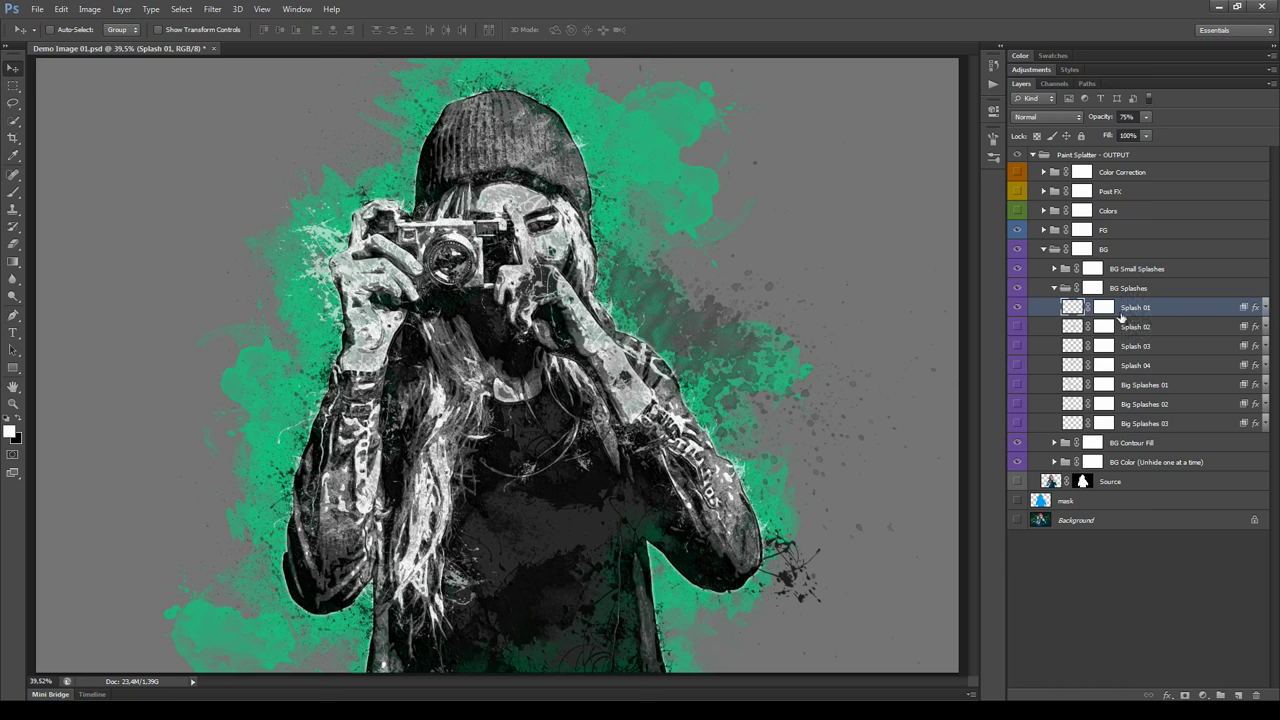
Try white as the Color Overlay color in the Splash 01 layer's effects, and collapse the effects list.
click(1266, 311)
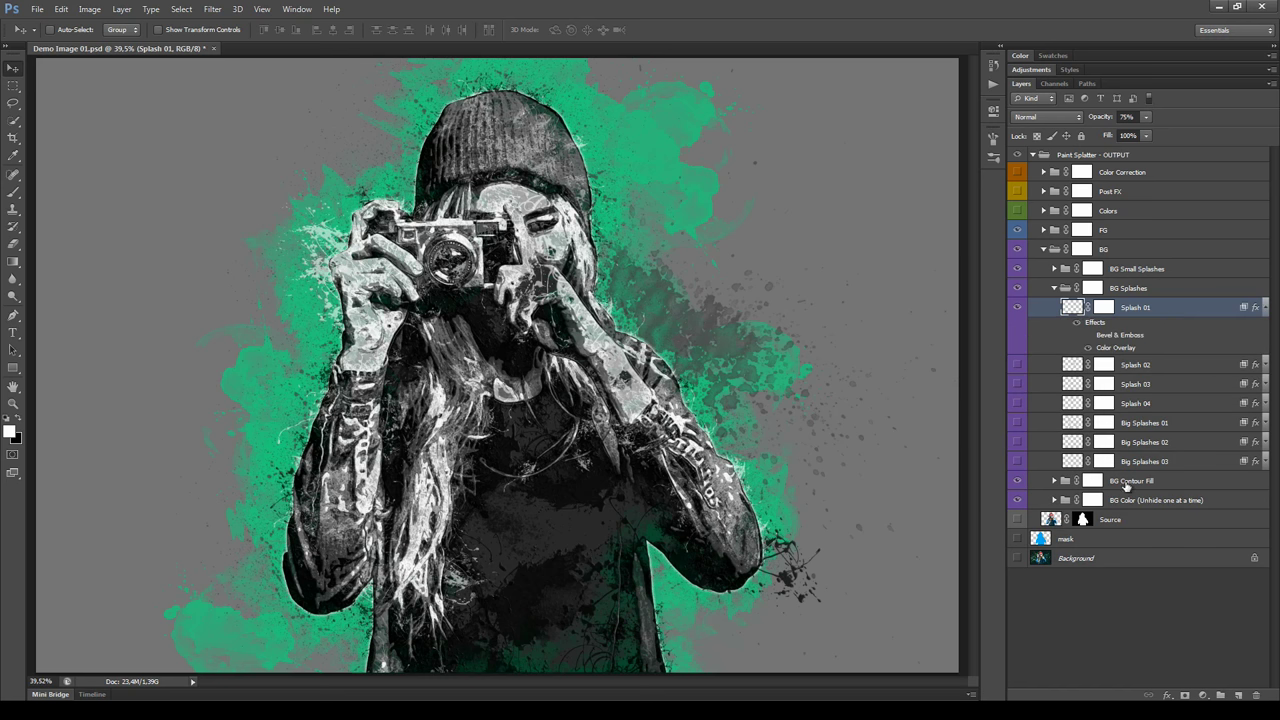
double_click(1115, 347)
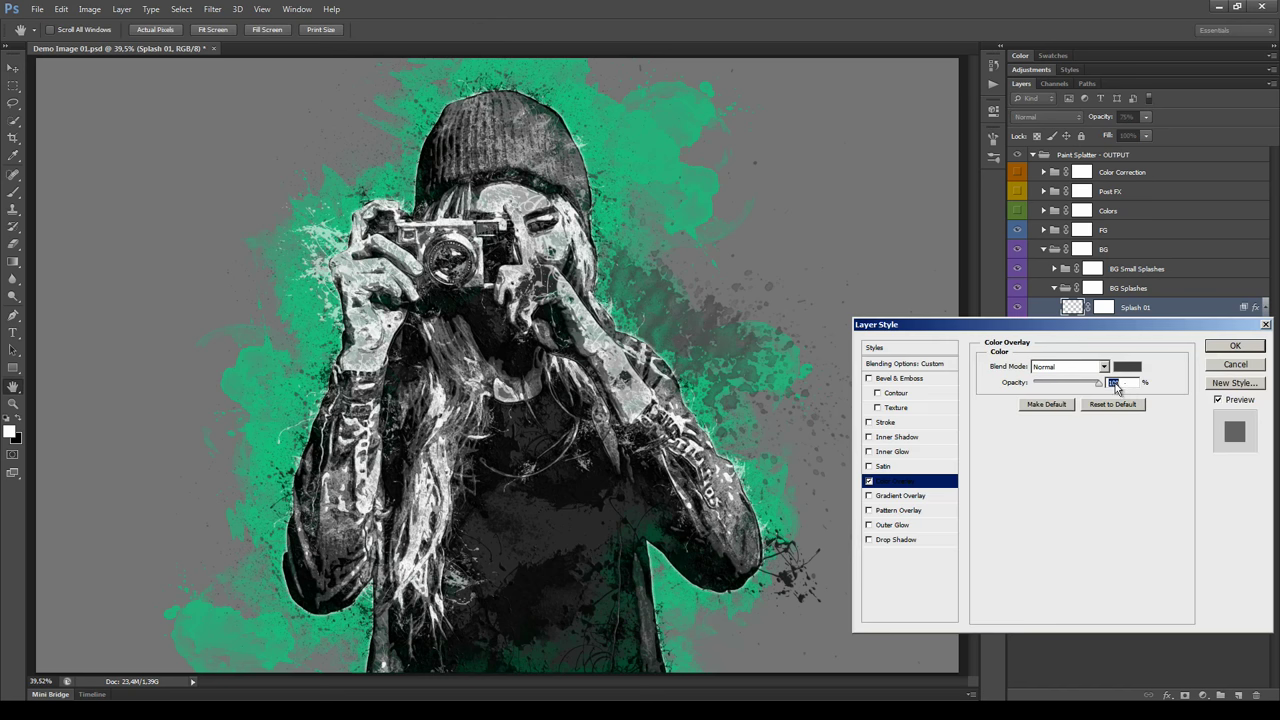
click(1127, 366)
click(335, 520)
click(280, 521)
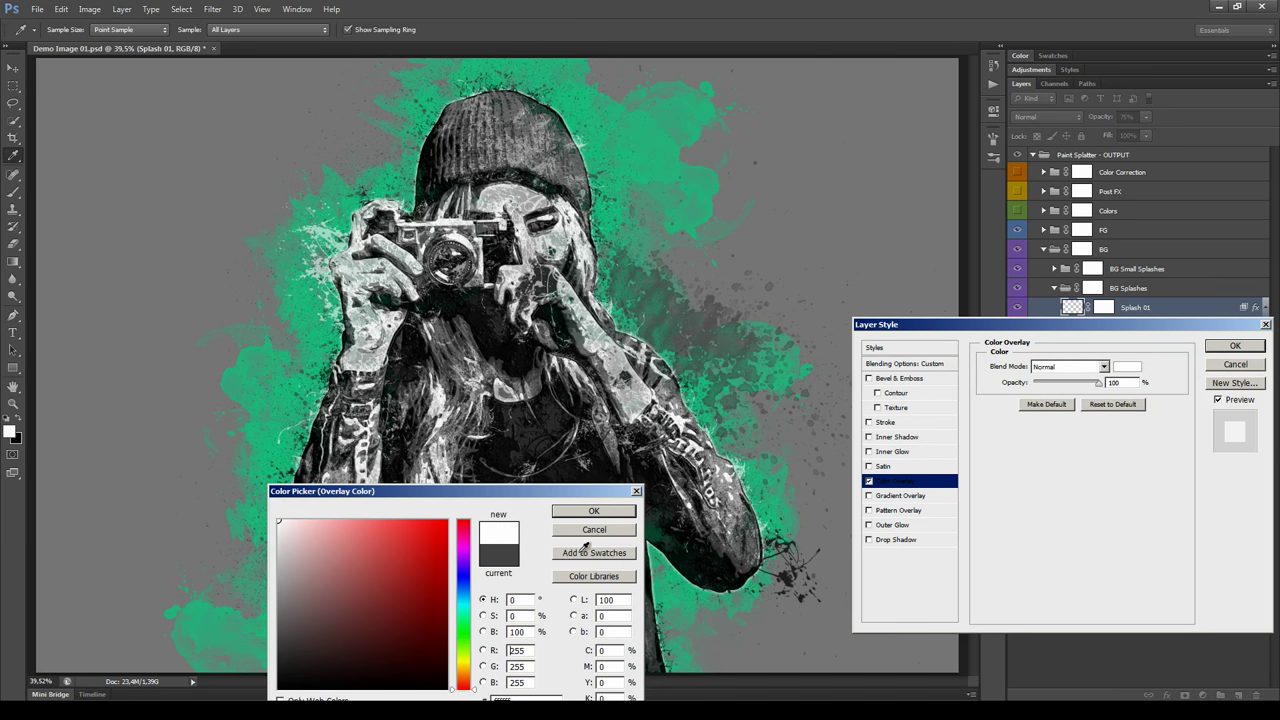
click(594, 511)
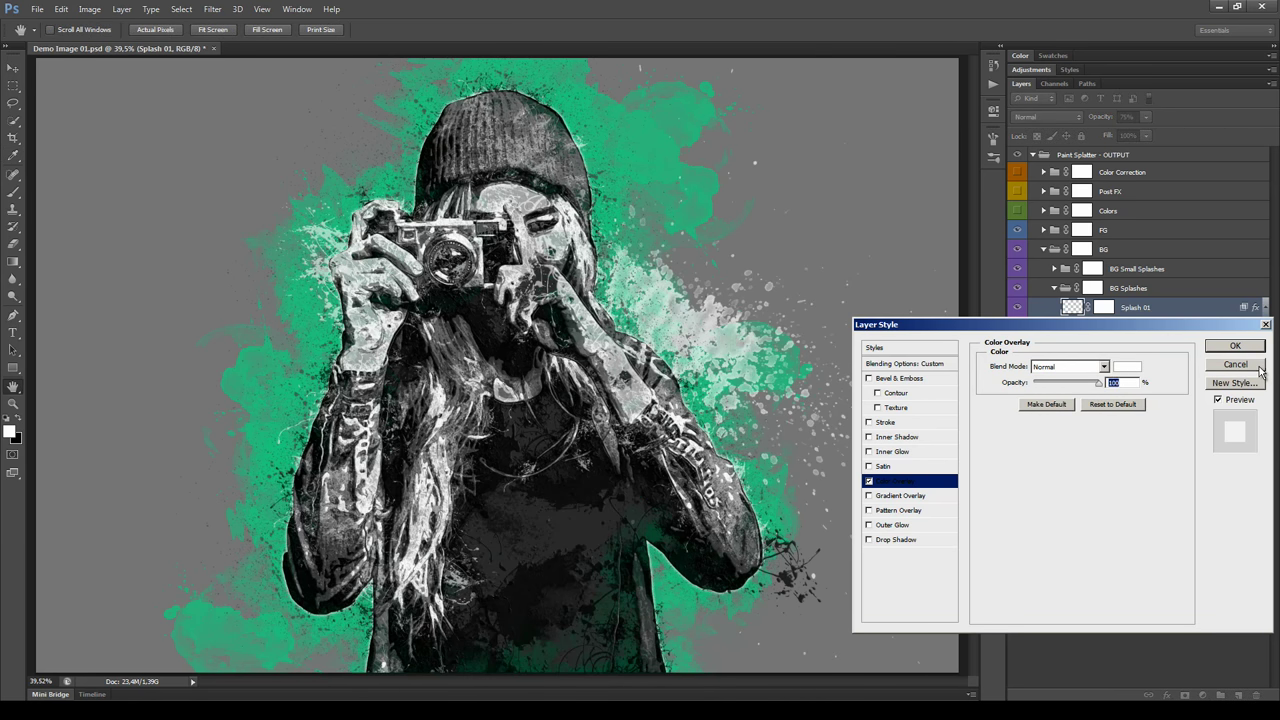
key(Return)
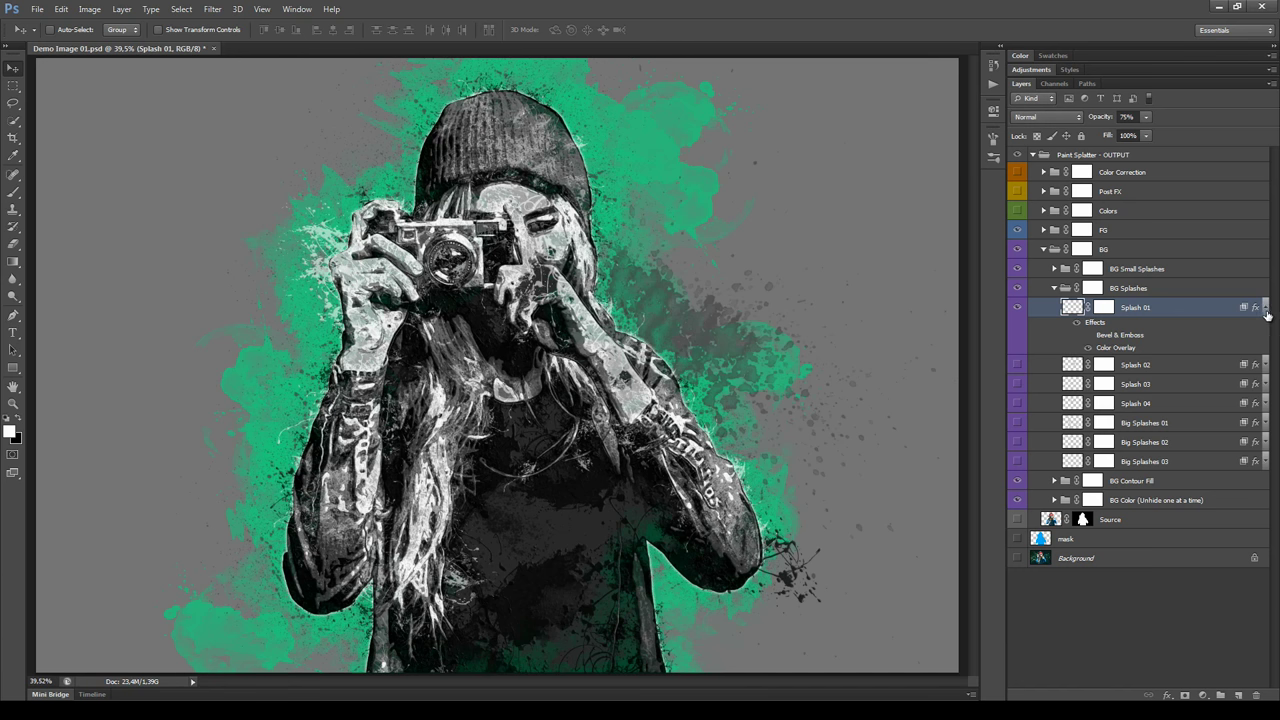
click(1265, 310)
Add a white Color Overlay at 100% opacity to the BG Splashes group and collapse its effects list.
click(1164, 296)
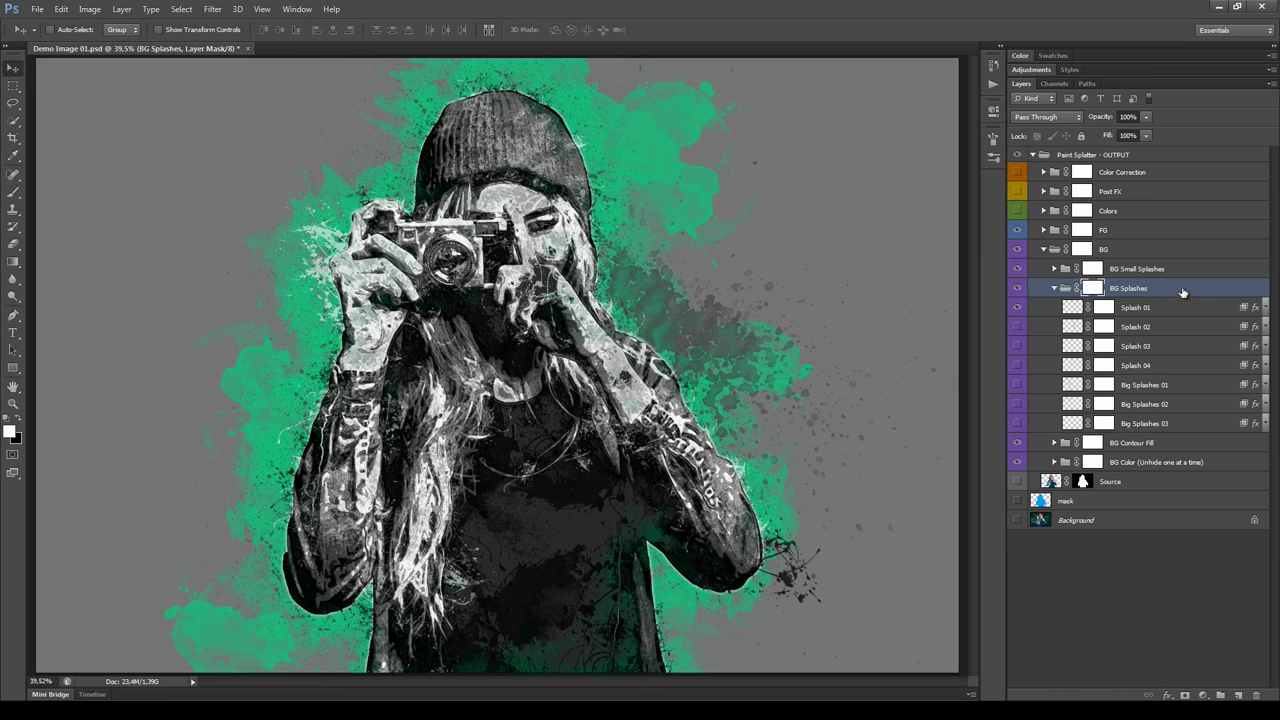
double_click(1191, 296)
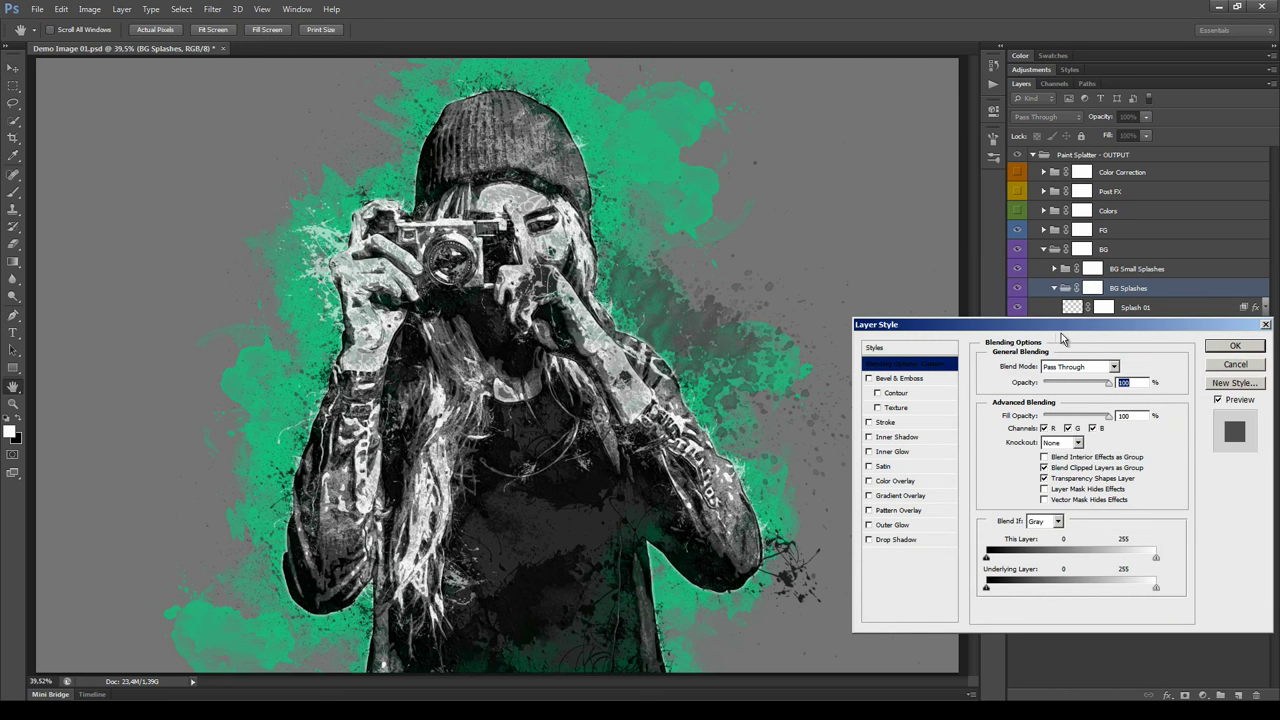
drag(1066, 322, 1004, 368)
click(832, 523)
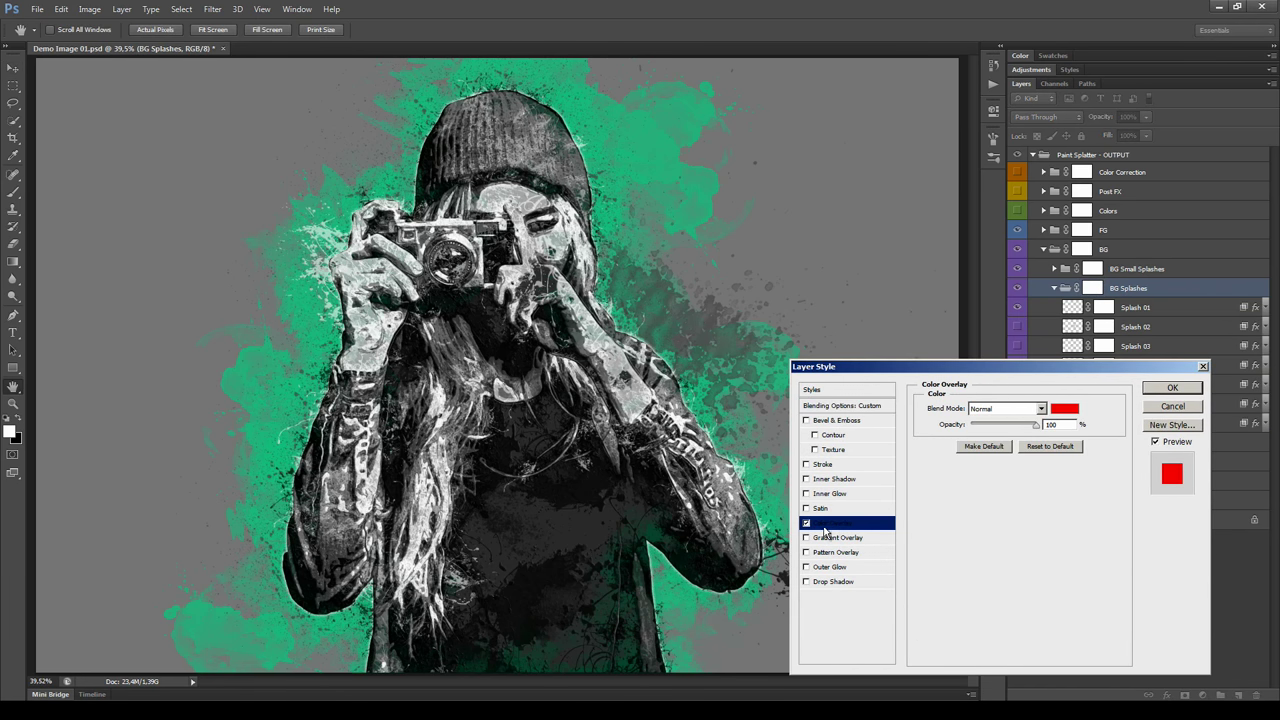
click(1063, 409)
drag(354, 566, 273, 489)
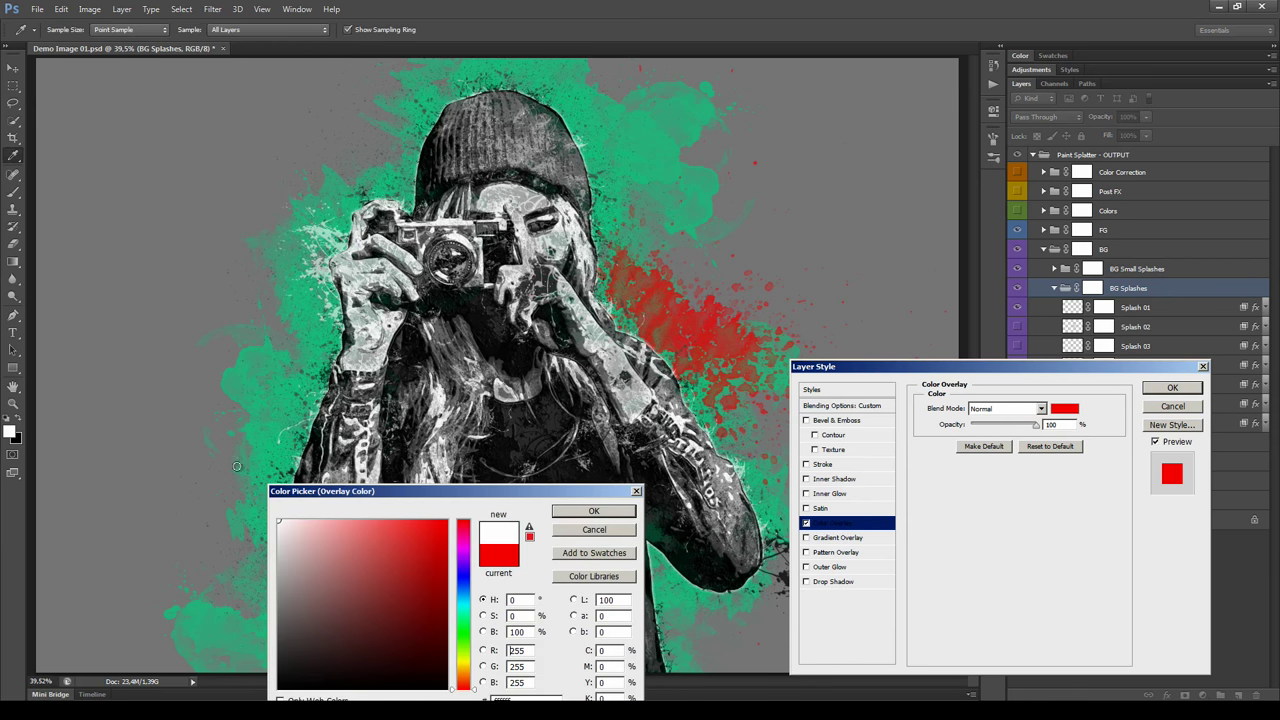
click(594, 509)
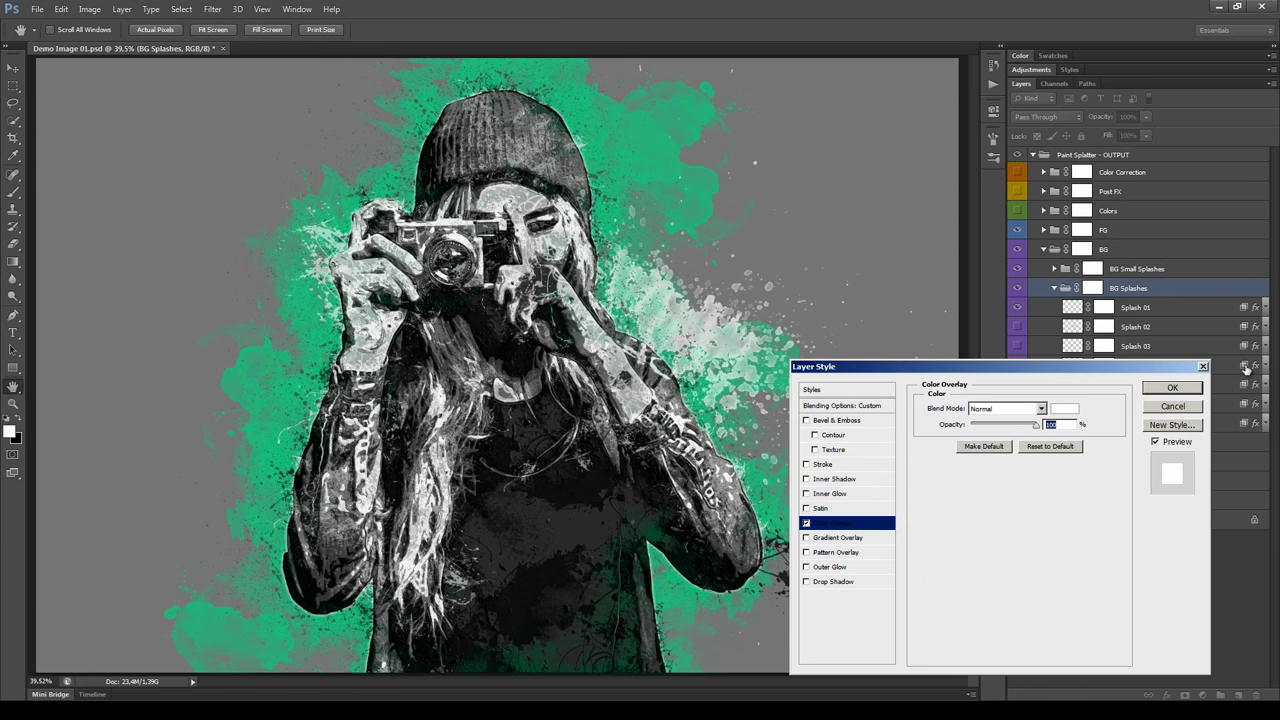
click(1166, 388)
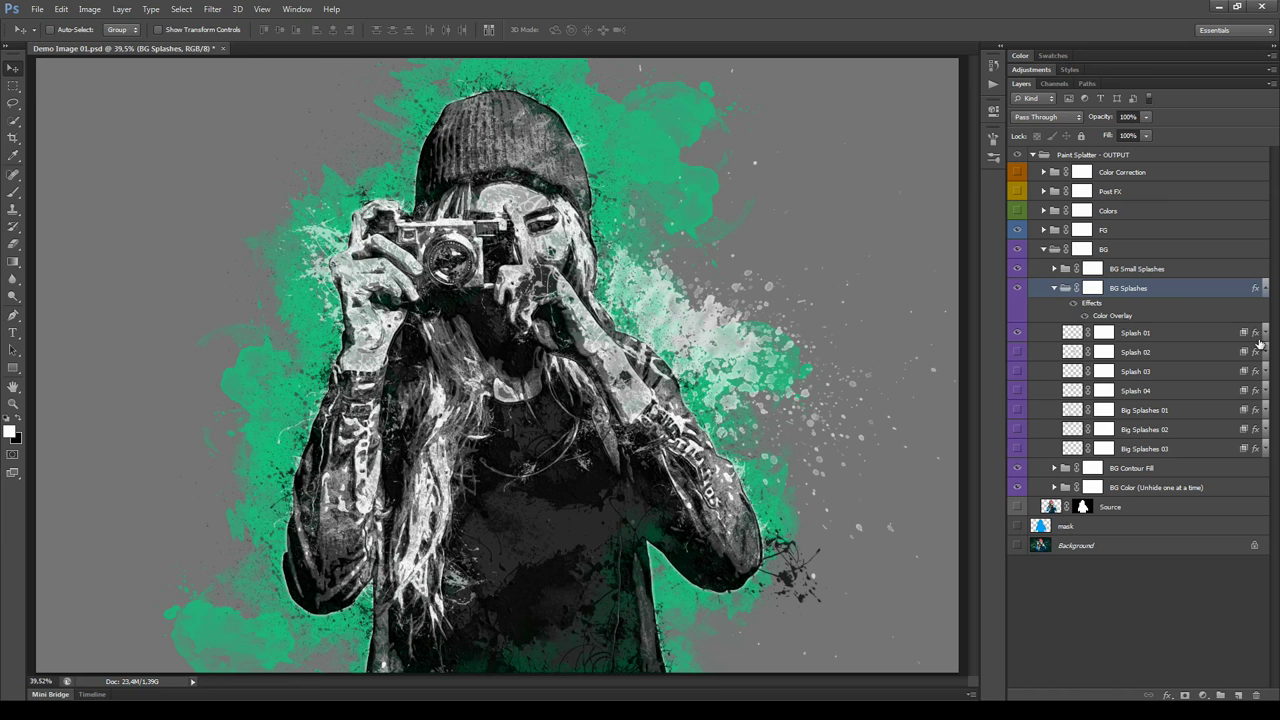
click(1265, 289)
click(1155, 312)
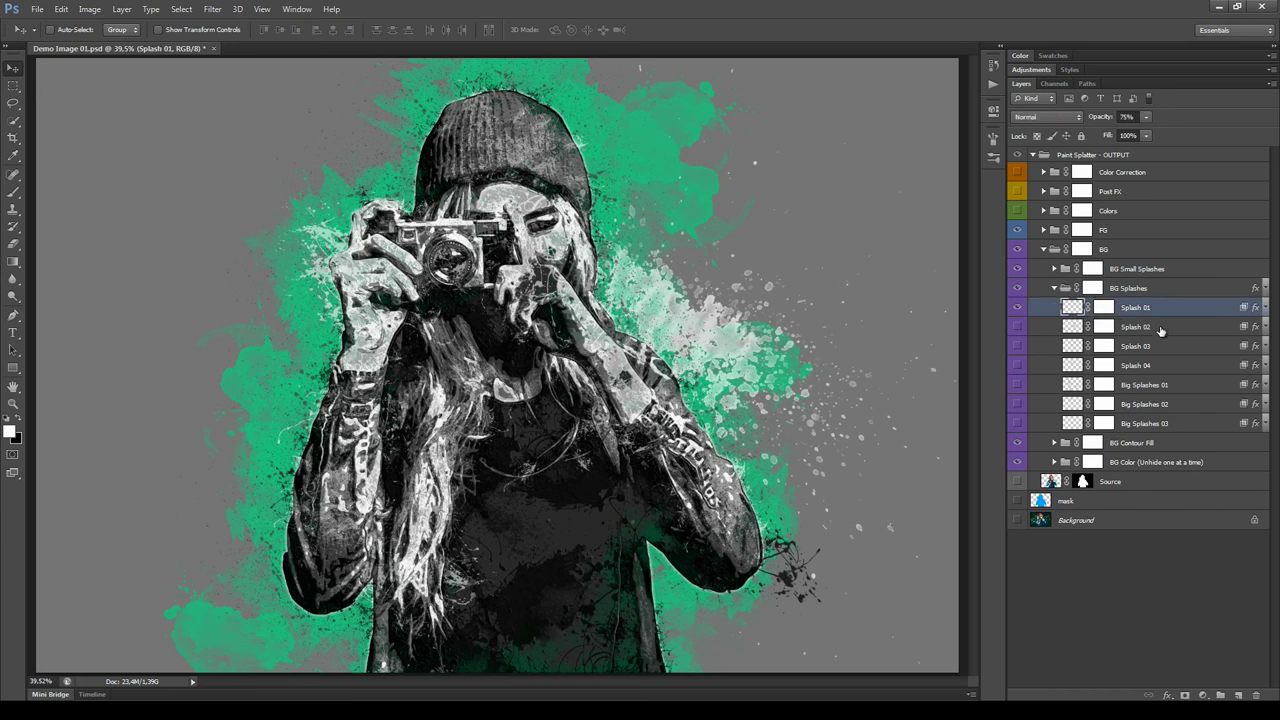
click(1160, 330)
click(1161, 346)
click(1163, 365)
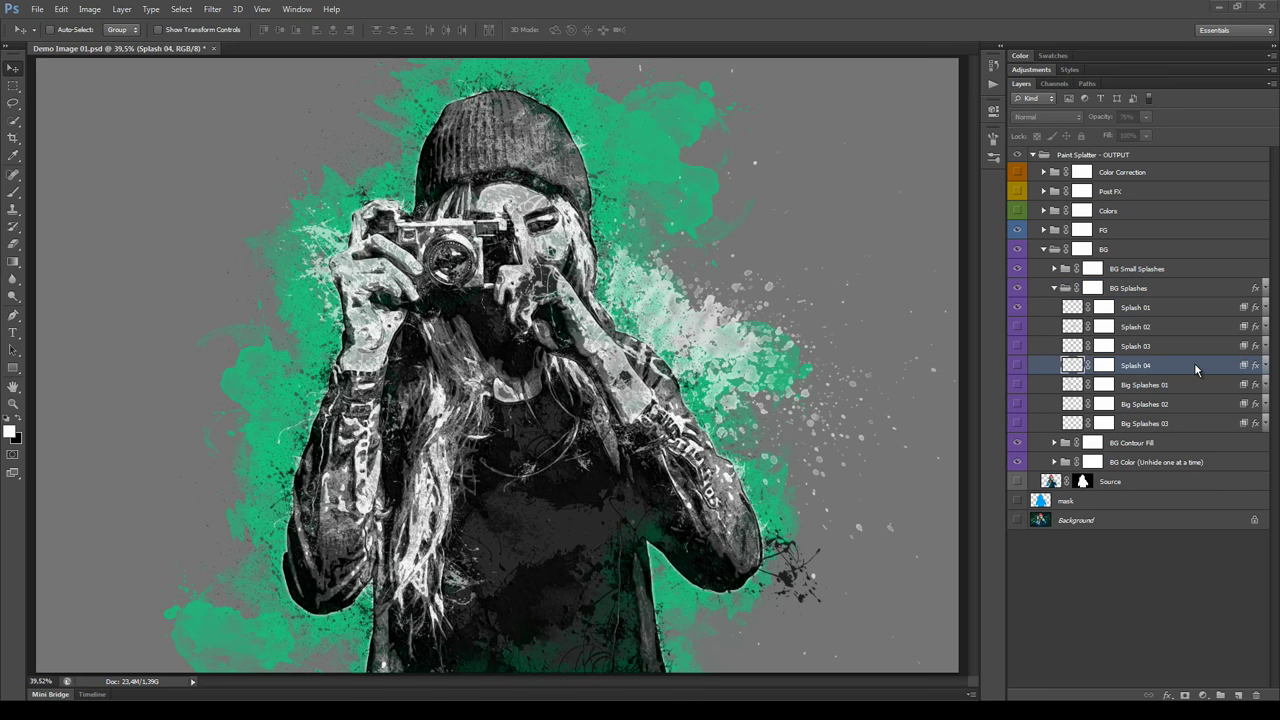
right_click(1205, 363)
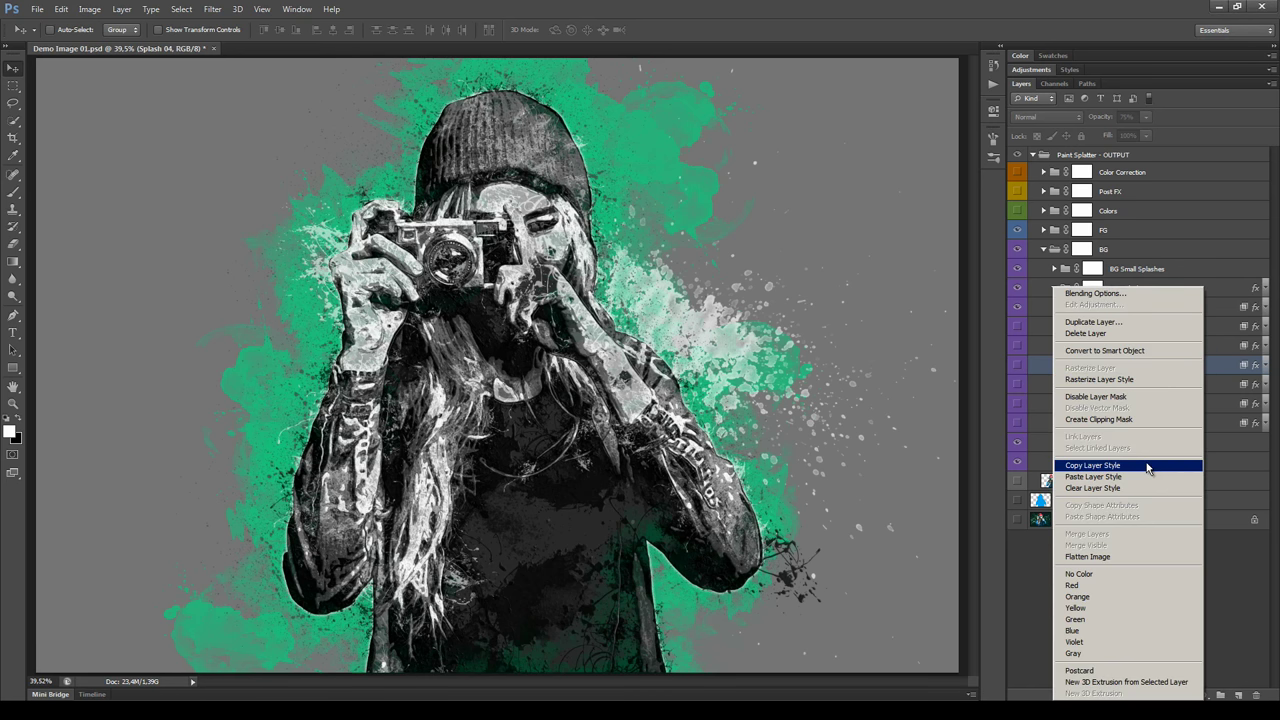
click(1240, 372)
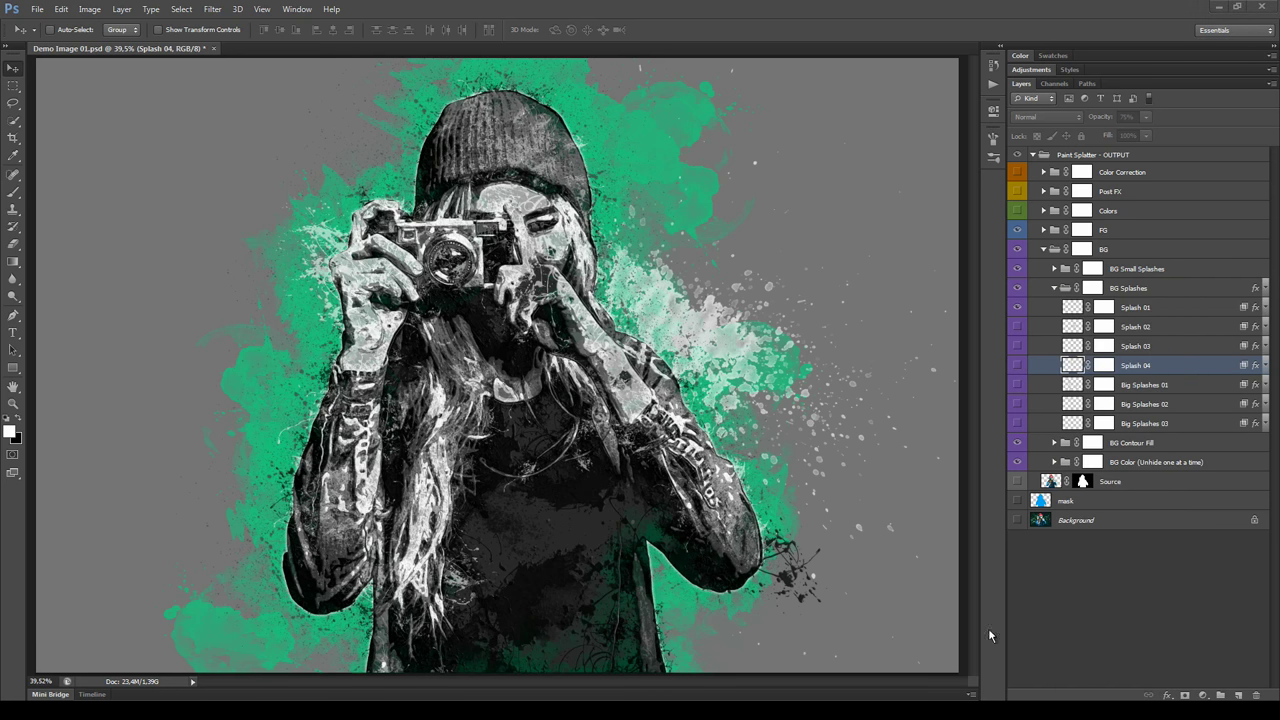
Hide Splash 01, show and select Splash 02, and set the Move tool's Auto-Select target to Layer.
click(1017, 308)
click(1175, 332)
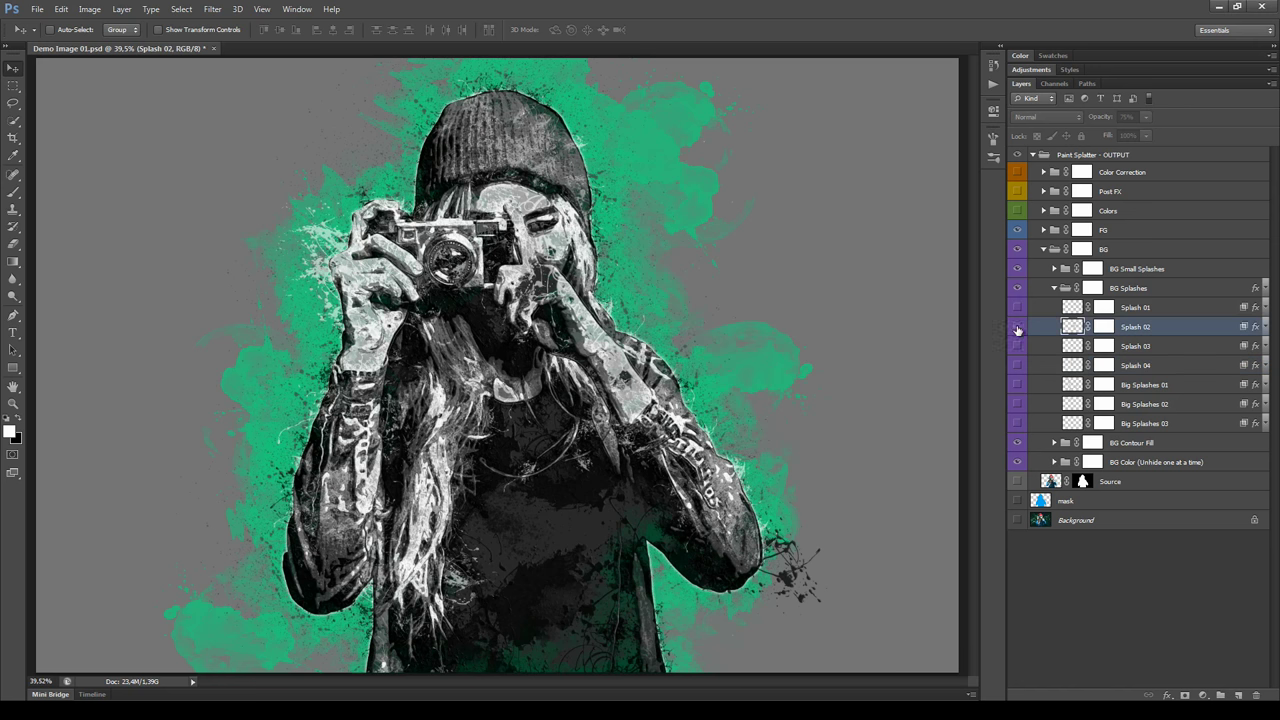
click(1017, 326)
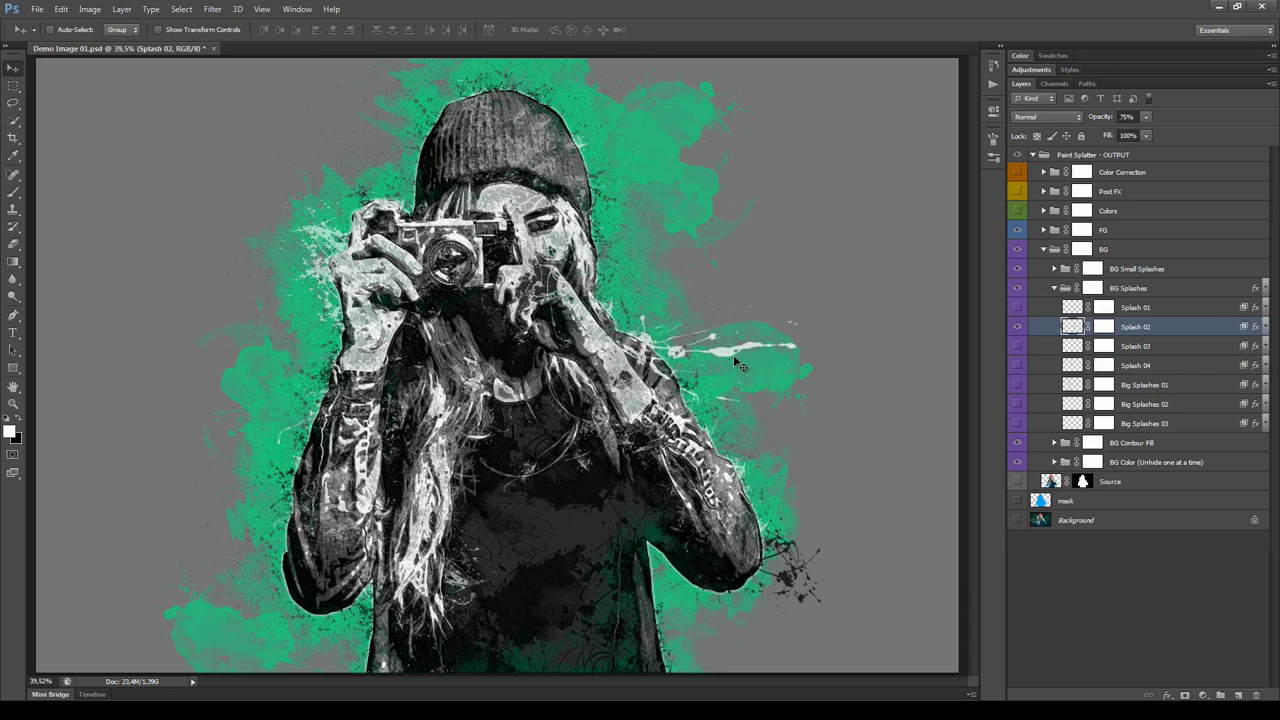
click(121, 29)
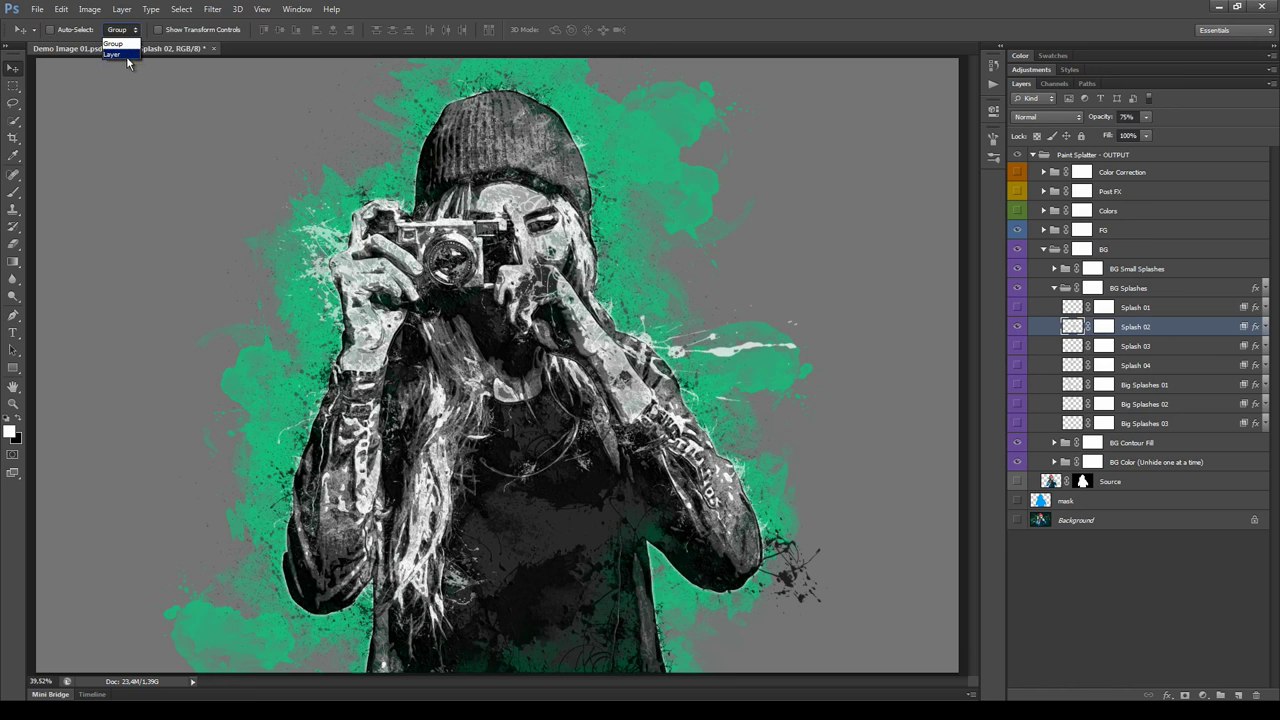
click(126, 55)
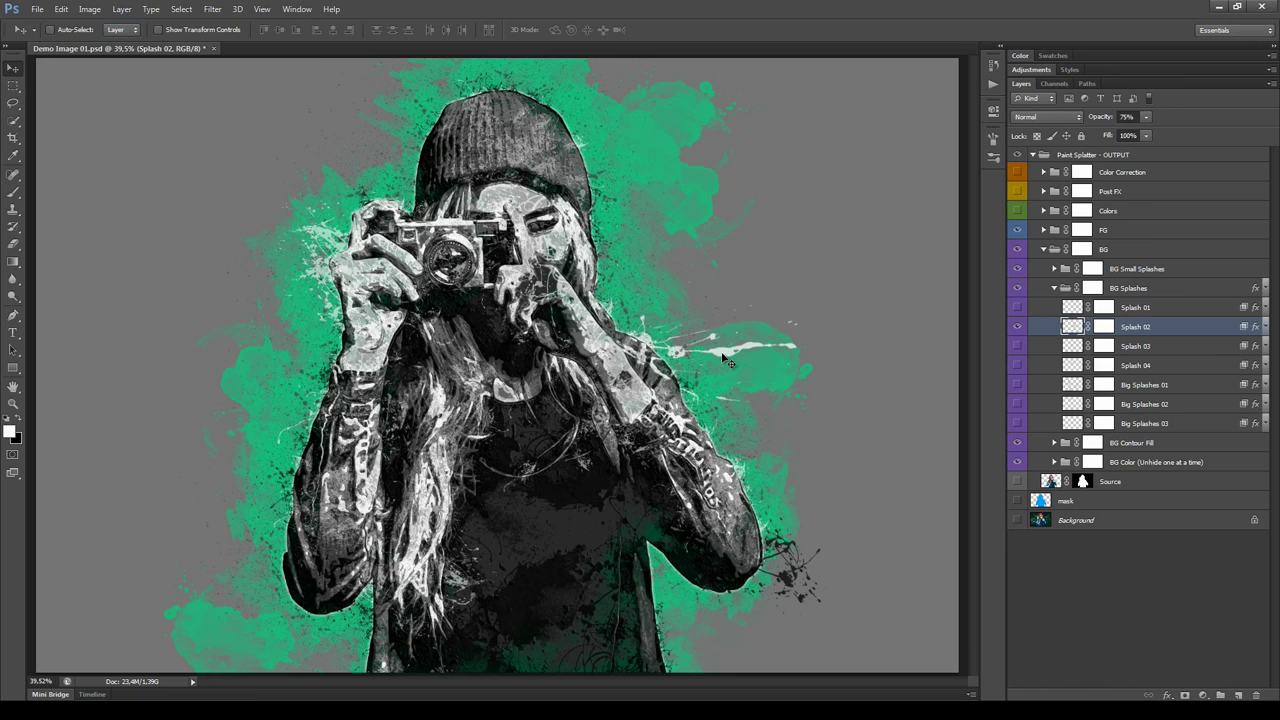
Move Splash 02 up beside the woman's shoulder on the image's right side and rotate it about 15° counterclockwise.
mouse_move(742, 347)
mouse_down()
mouse_move(822, 330)
mouse_move(768, 305)
mouse_move(756, 313)
mouse_move(845, 295)
mouse_move(740, 318)
mouse_move(762, 355)
mouse_move(762, 327)
mouse_up()
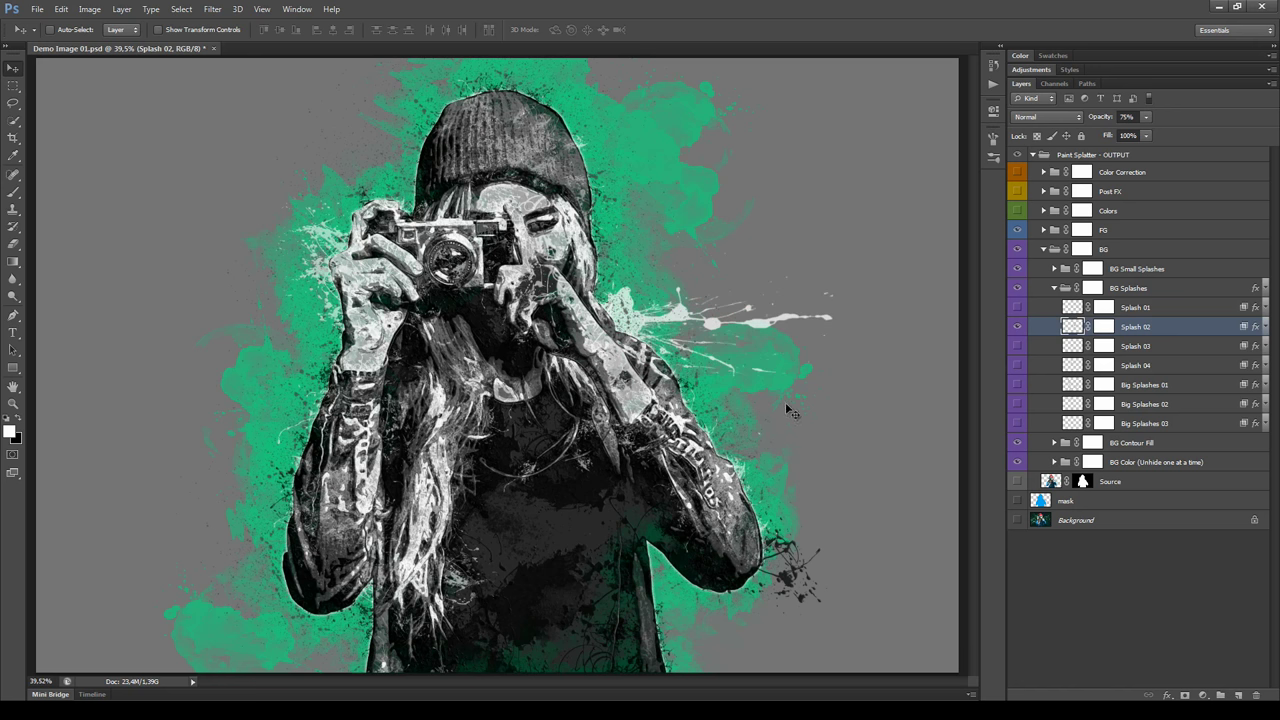
key(ctrl+t)
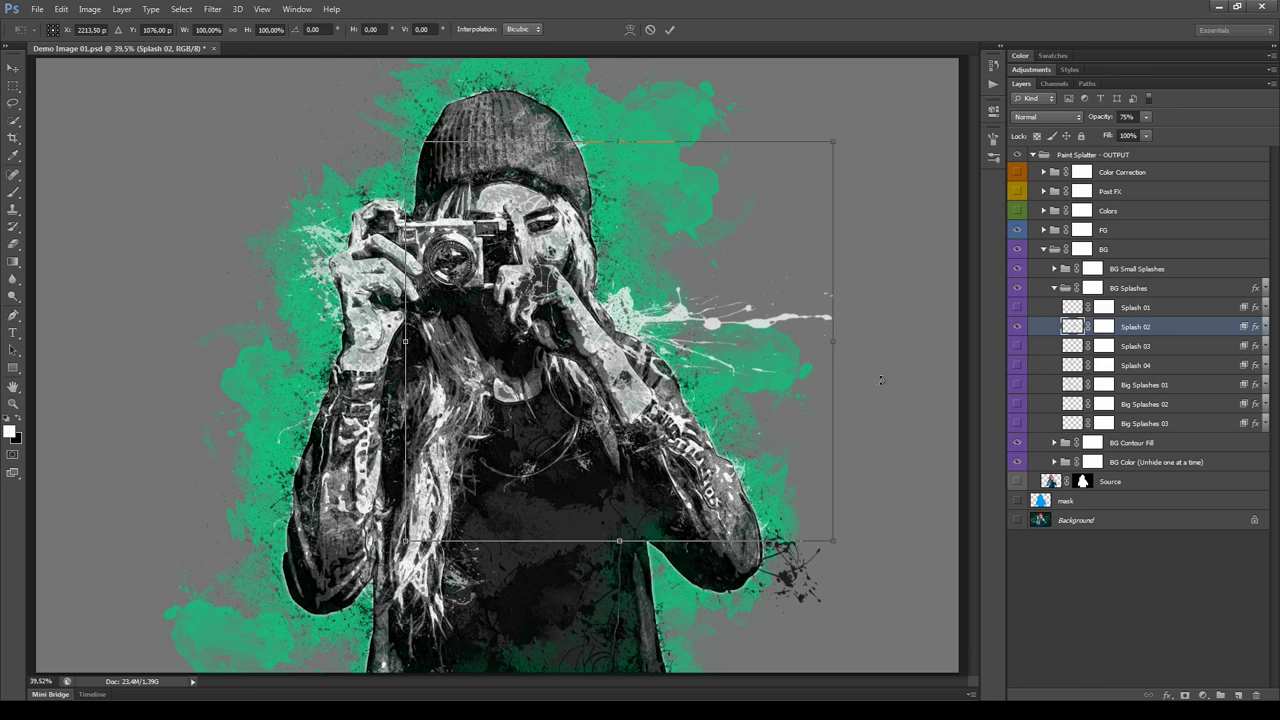
drag(882, 310, 893, 296)
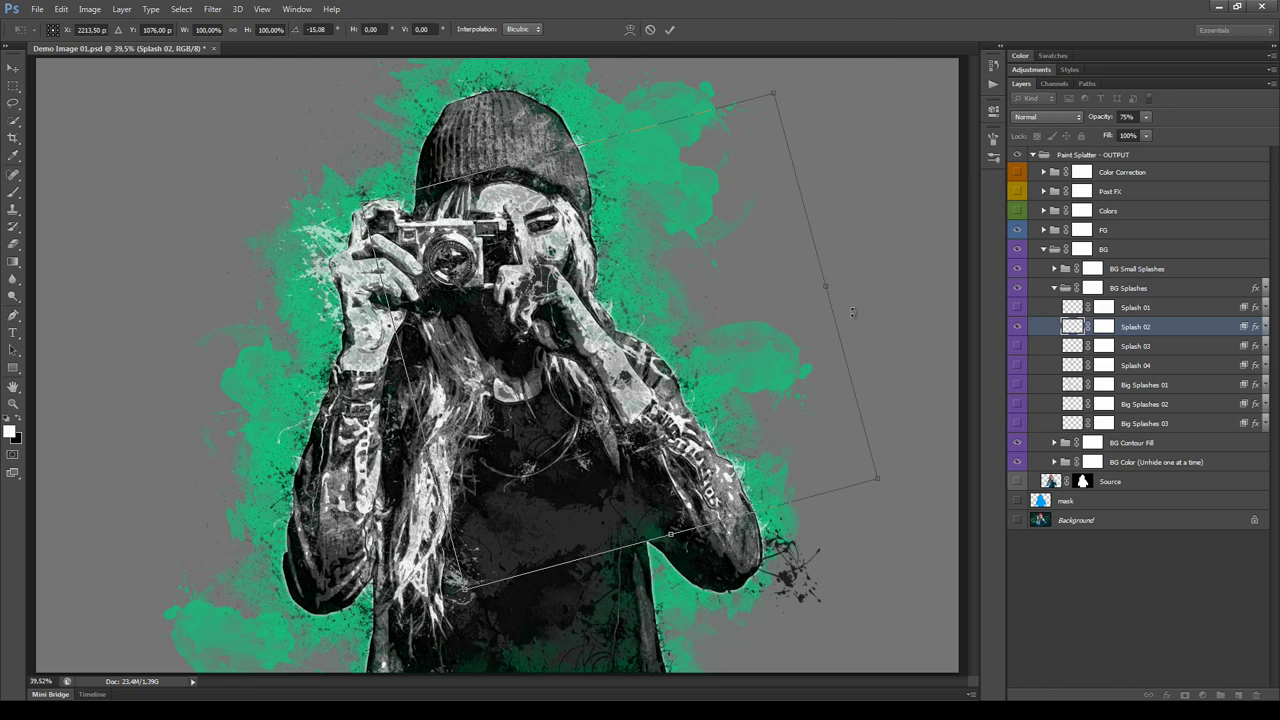
key(Return)
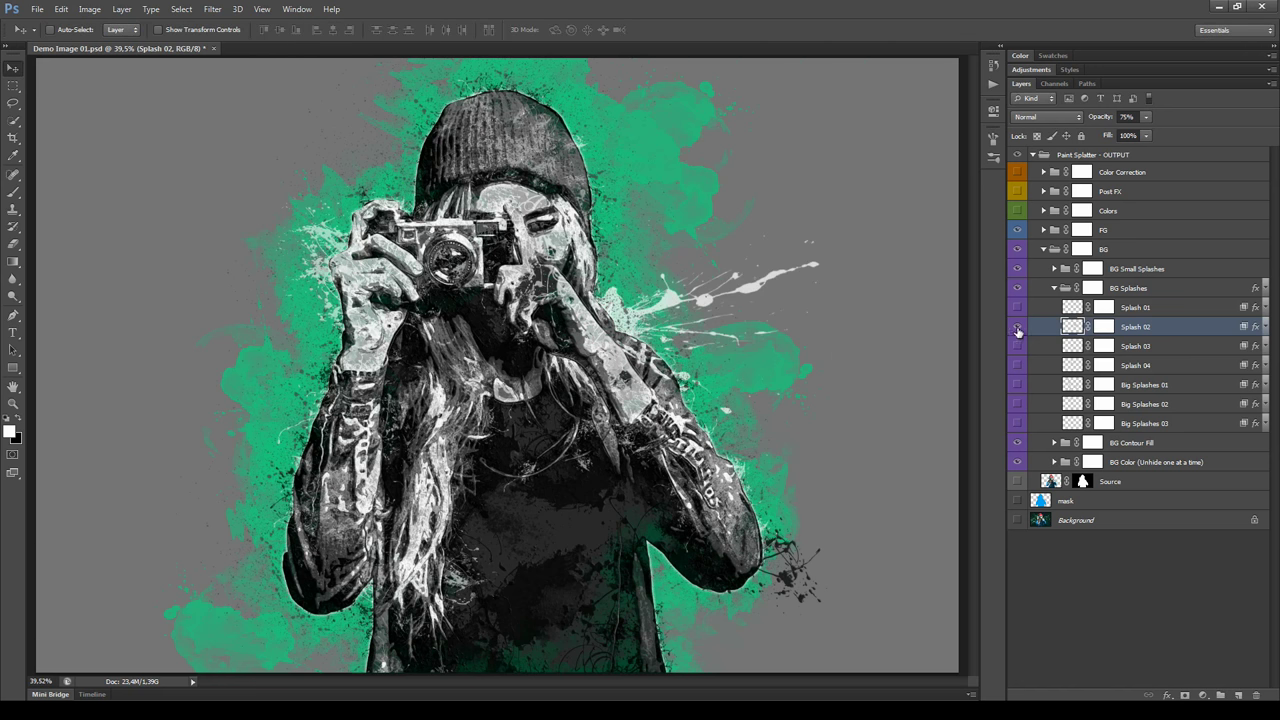
Show Splash 03, move it beside the woman's arm on the image's left side, and leave Splash 02 visible too.
click(1018, 328)
click(1017, 346)
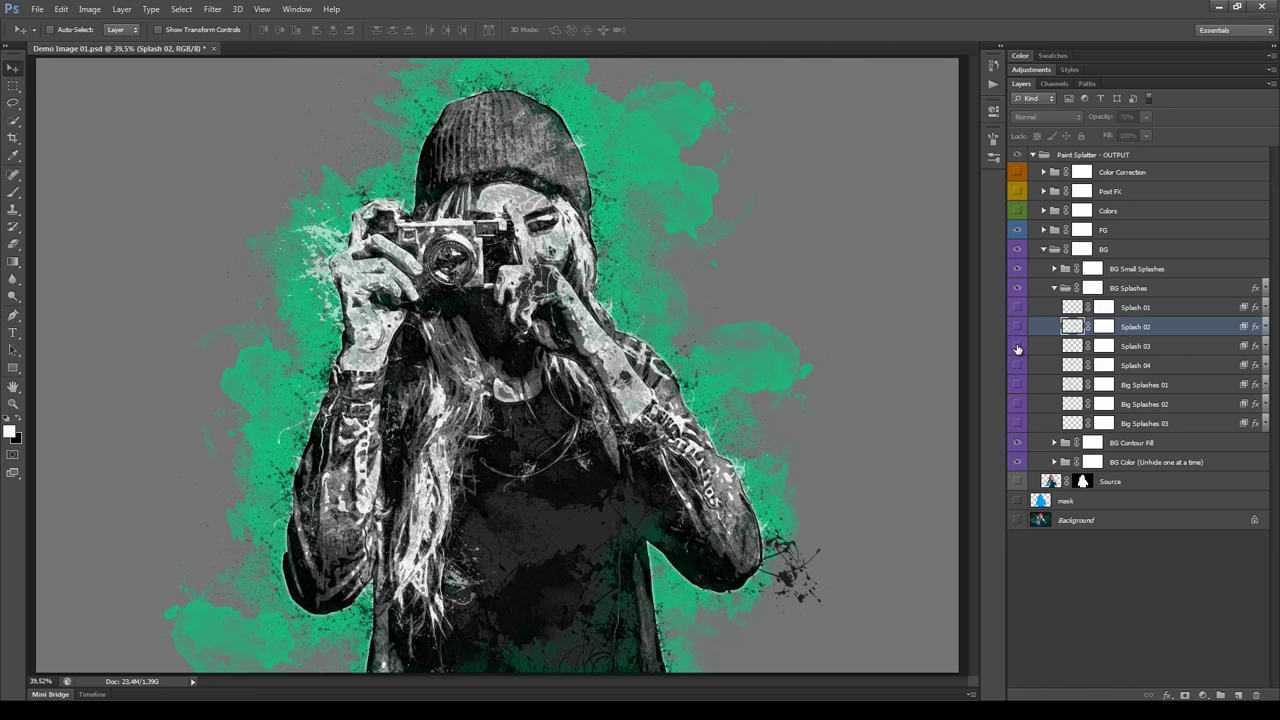
click(1164, 352)
drag(535, 512, 337, 418)
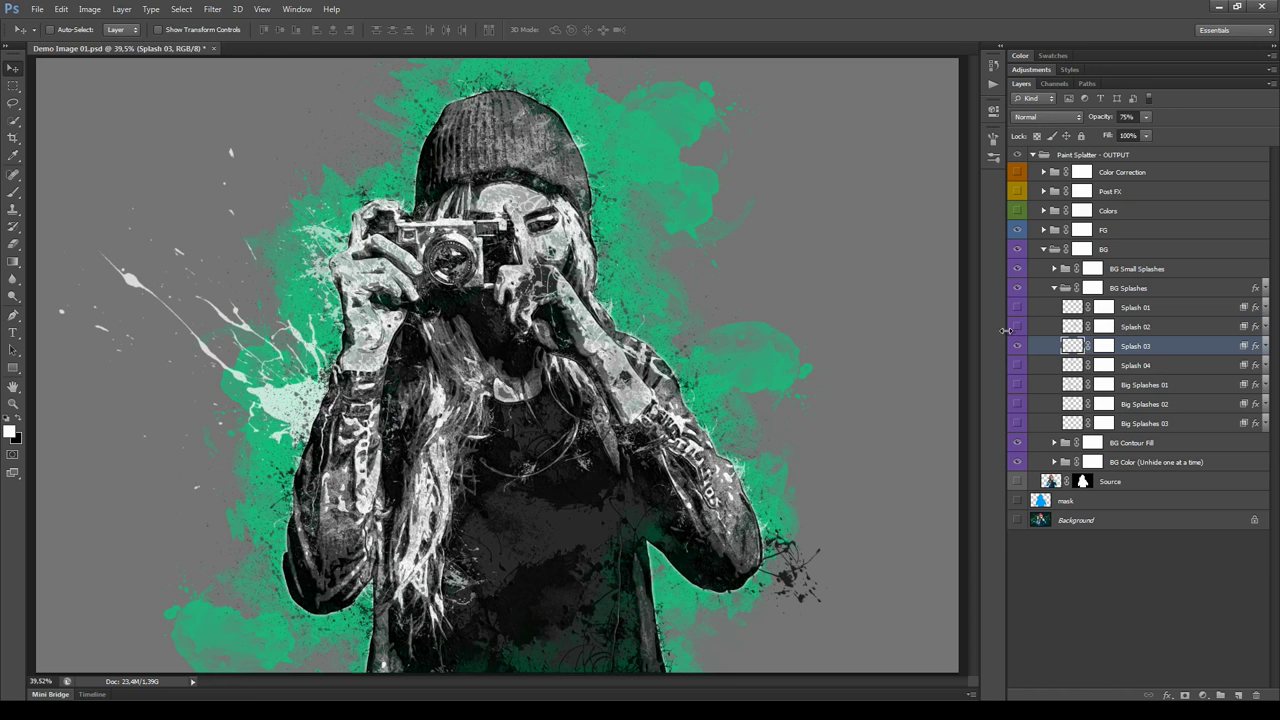
click(1017, 330)
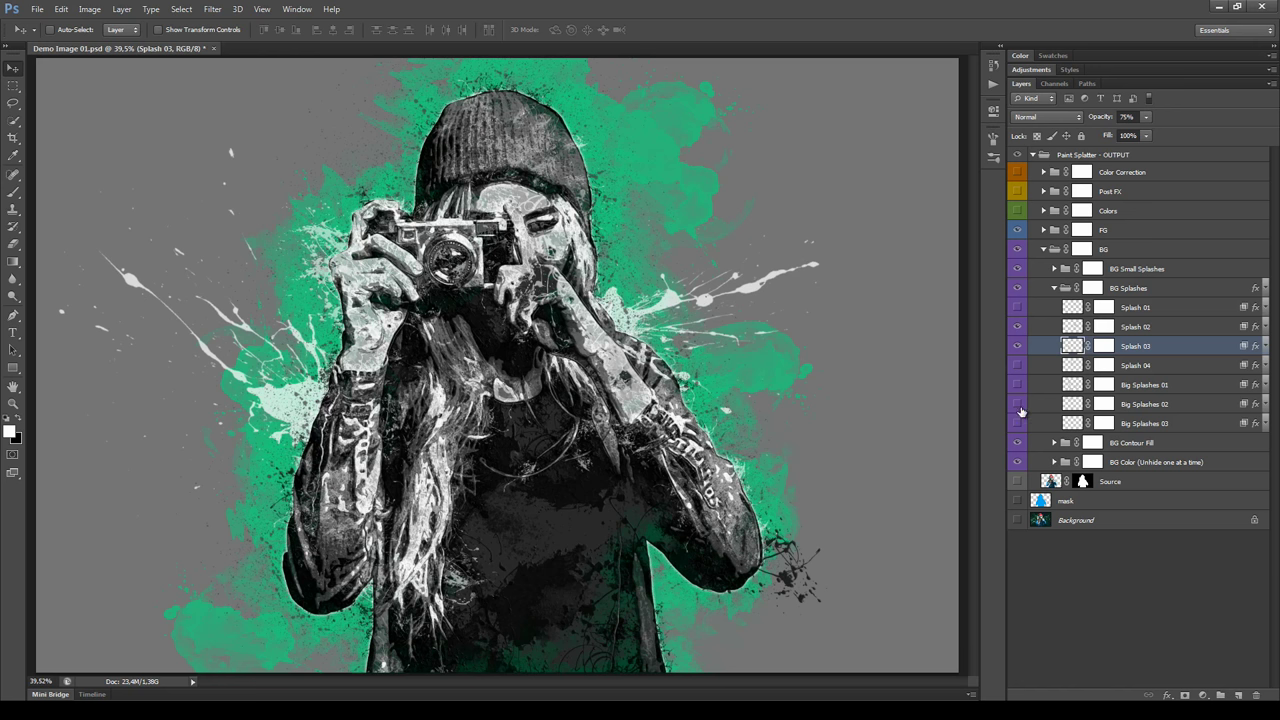
Show Splash 04 and move it down beside the woman's elbow on the image's lower left.
click(1180, 372)
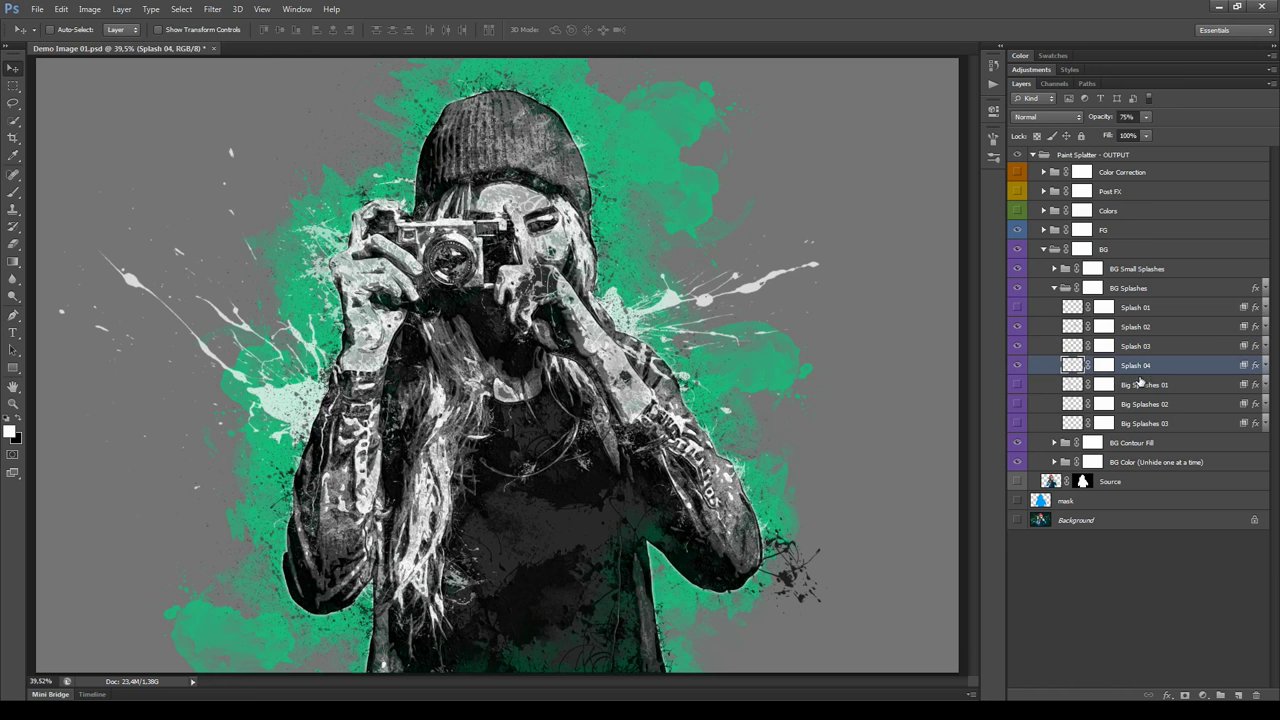
drag(352, 199, 267, 554)
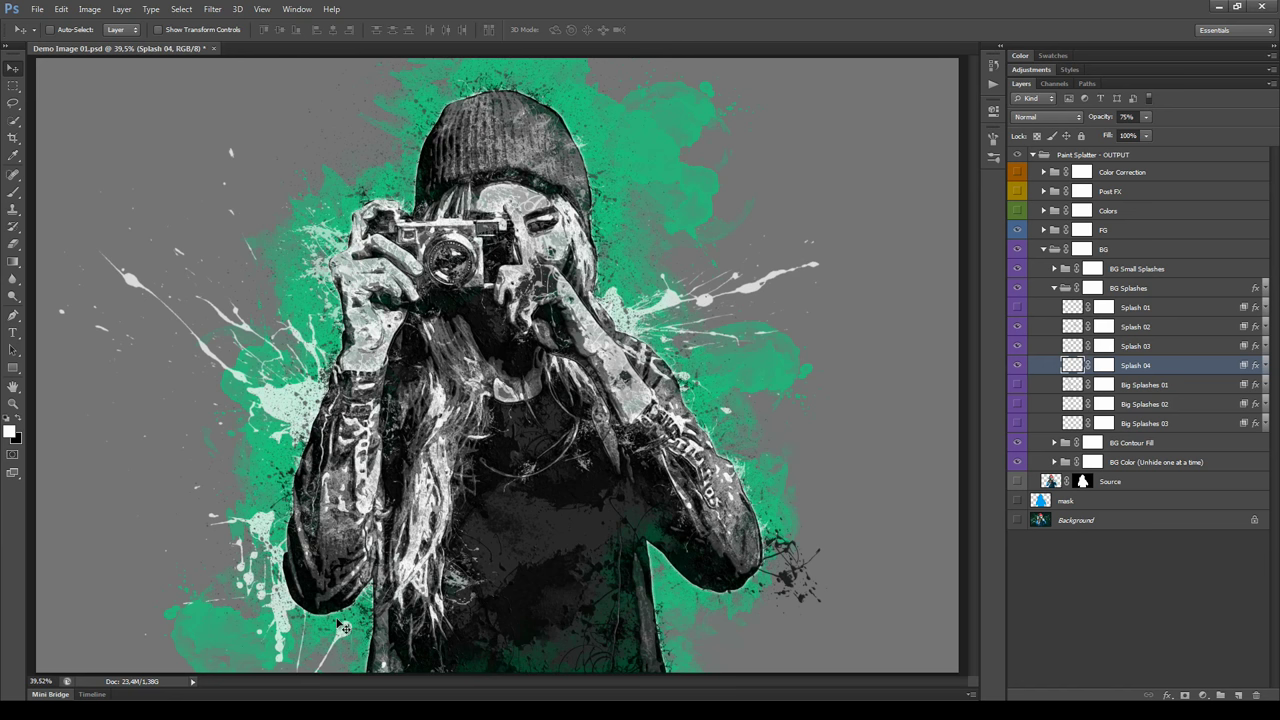
Target the layer mask of Splash 04 and ready the Brush tool with black as the foreground color.
click(1101, 367)
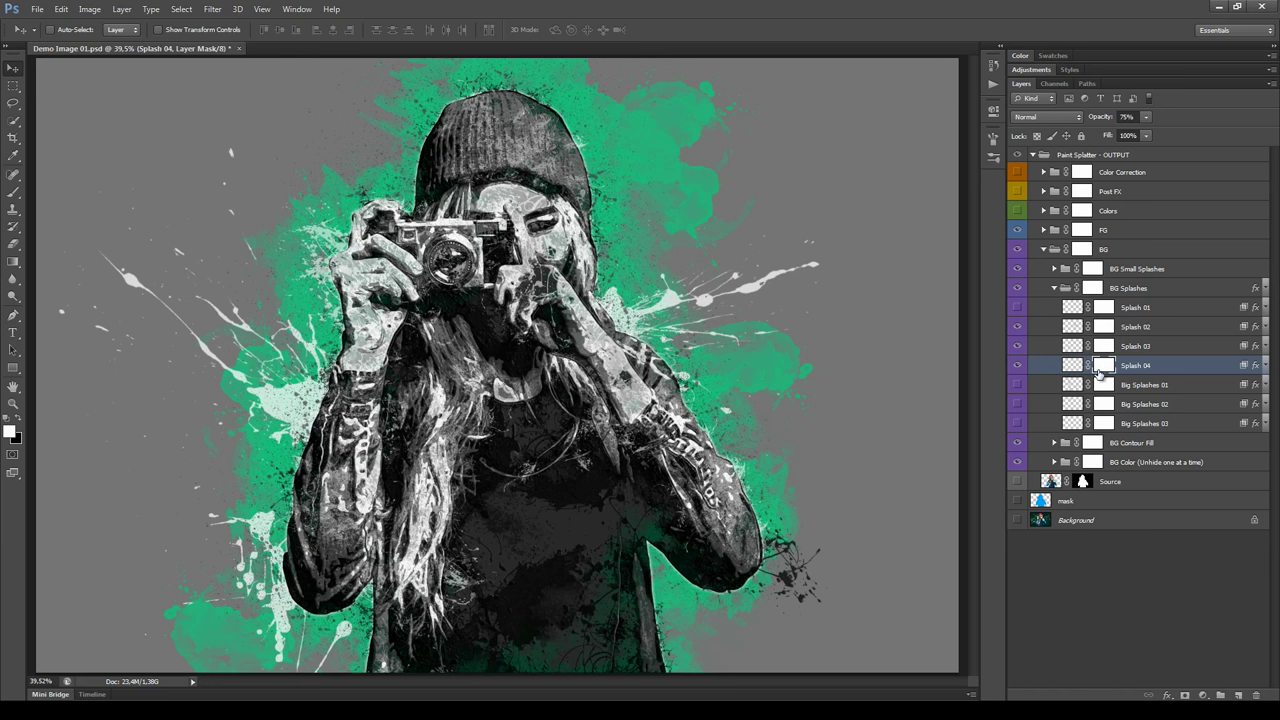
click(19, 421)
click(14, 194)
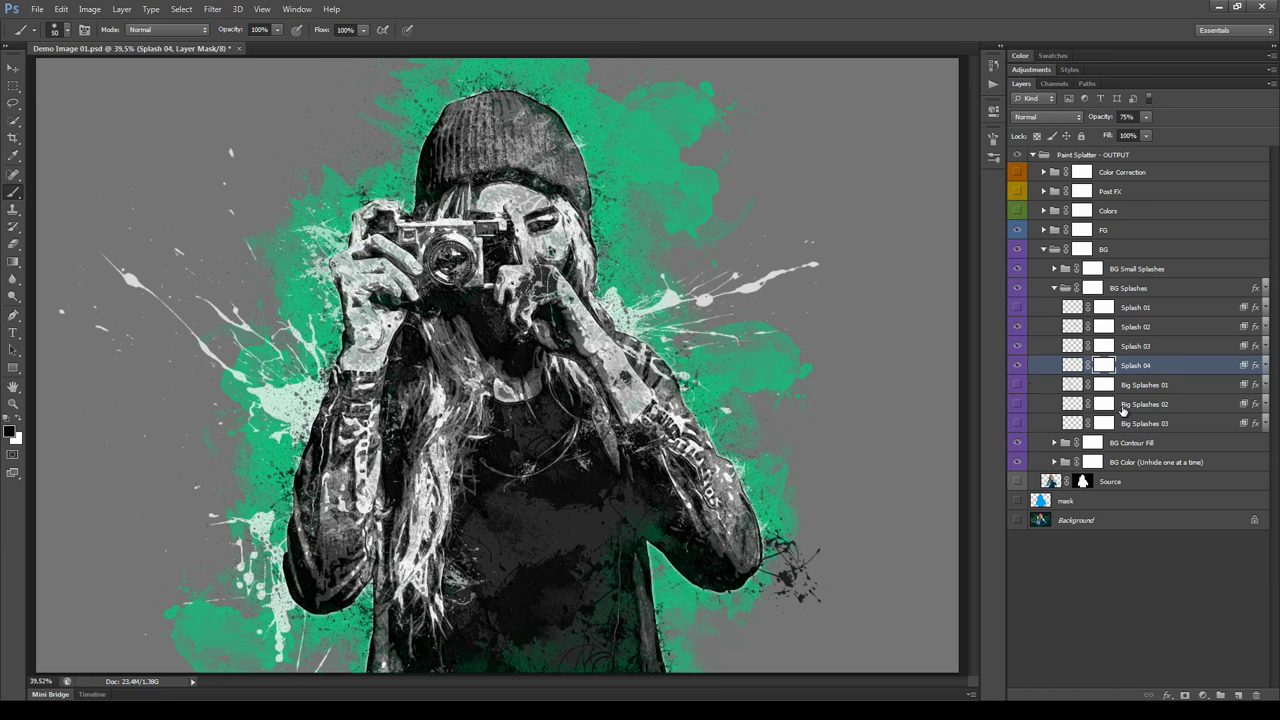
Preview Big Splashes 01, Big Splashes 02 and Big Splashes 03 one at a time, hiding each again after viewing.
click(1183, 390)
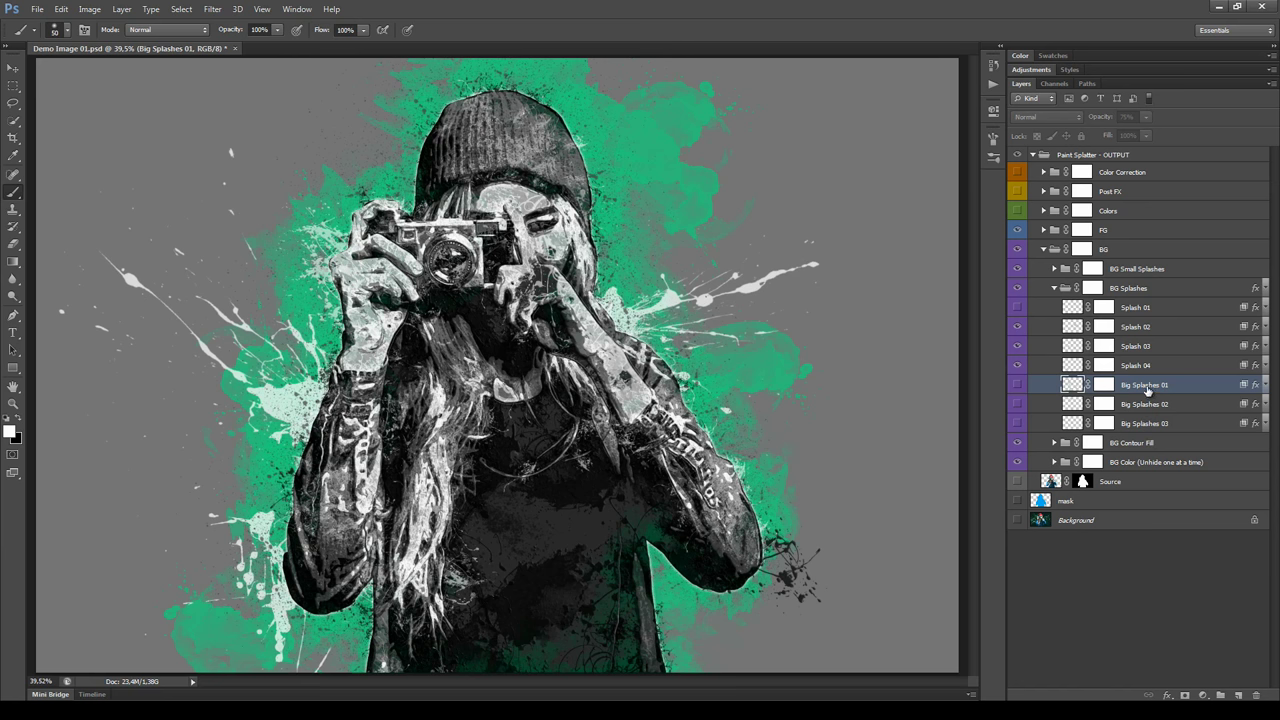
click(1019, 387)
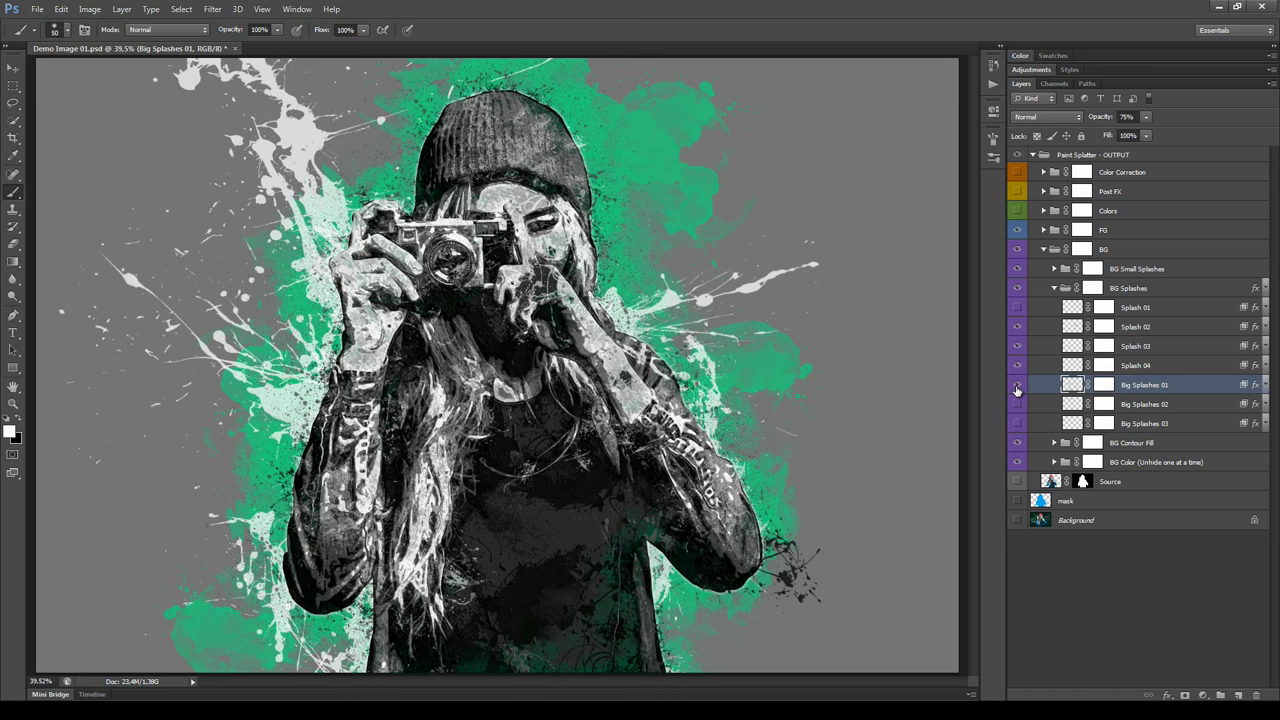
click(1017, 388)
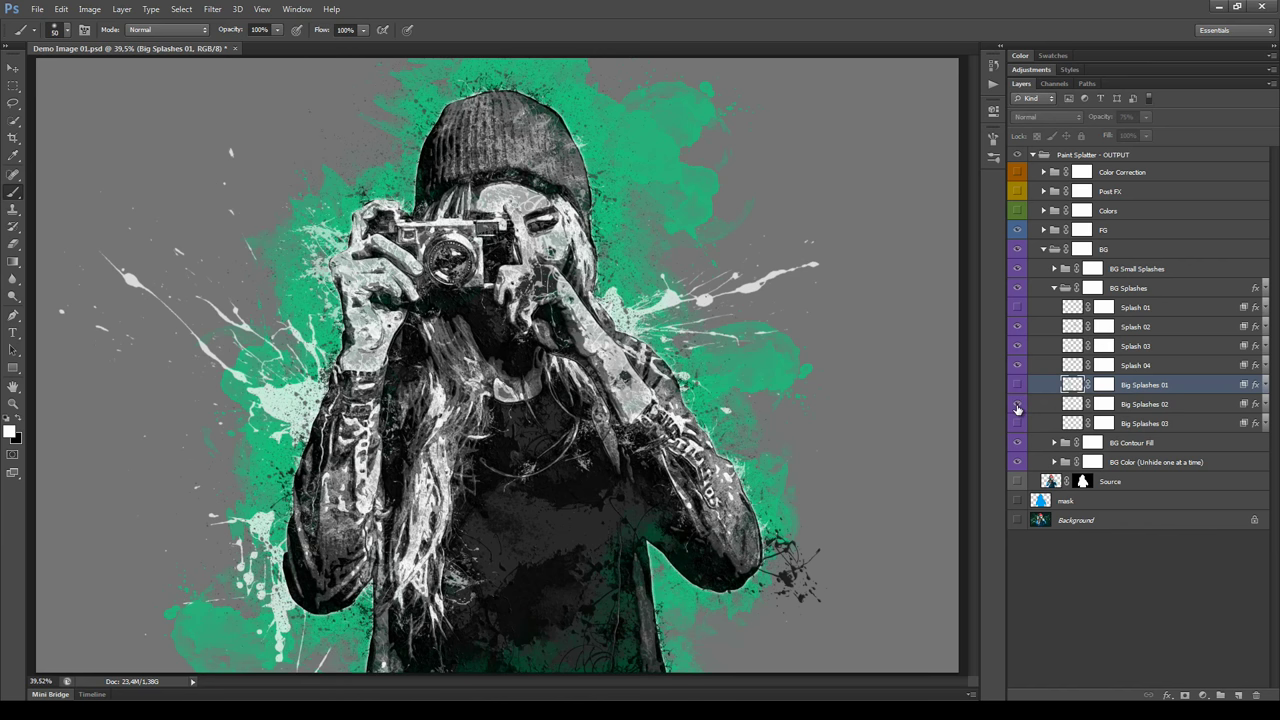
click(1017, 405)
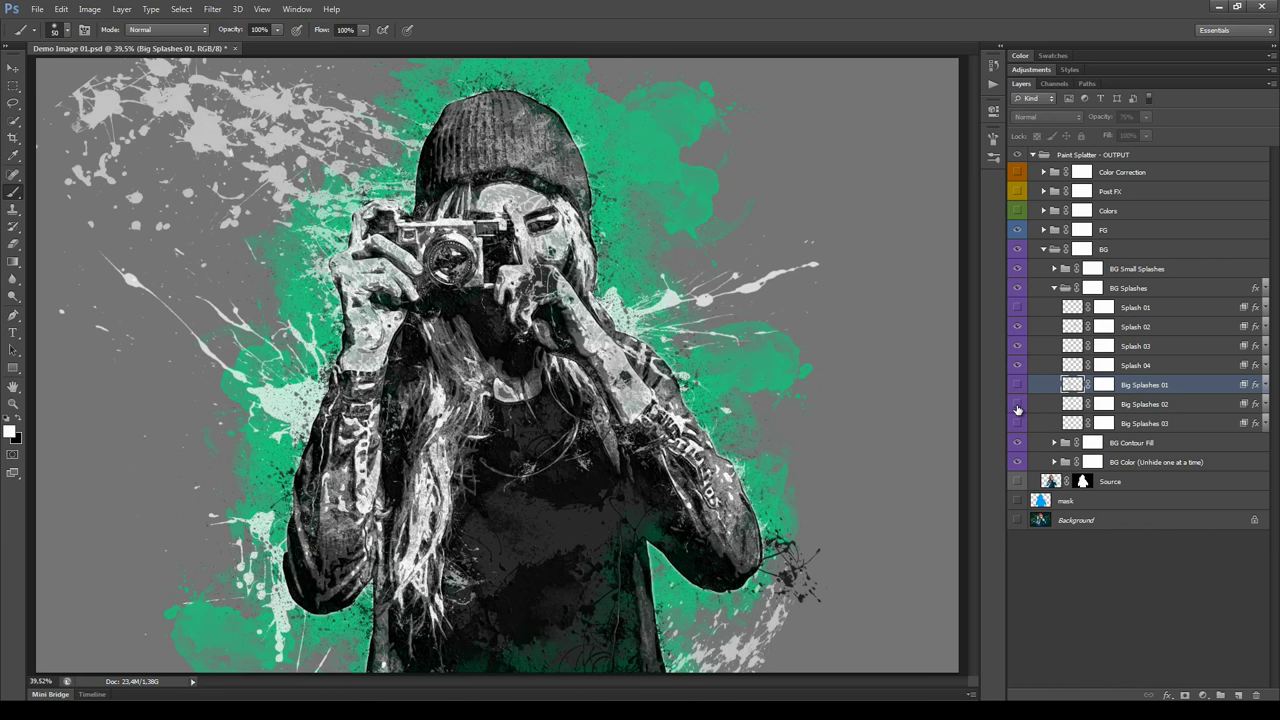
click(1017, 407)
click(1018, 424)
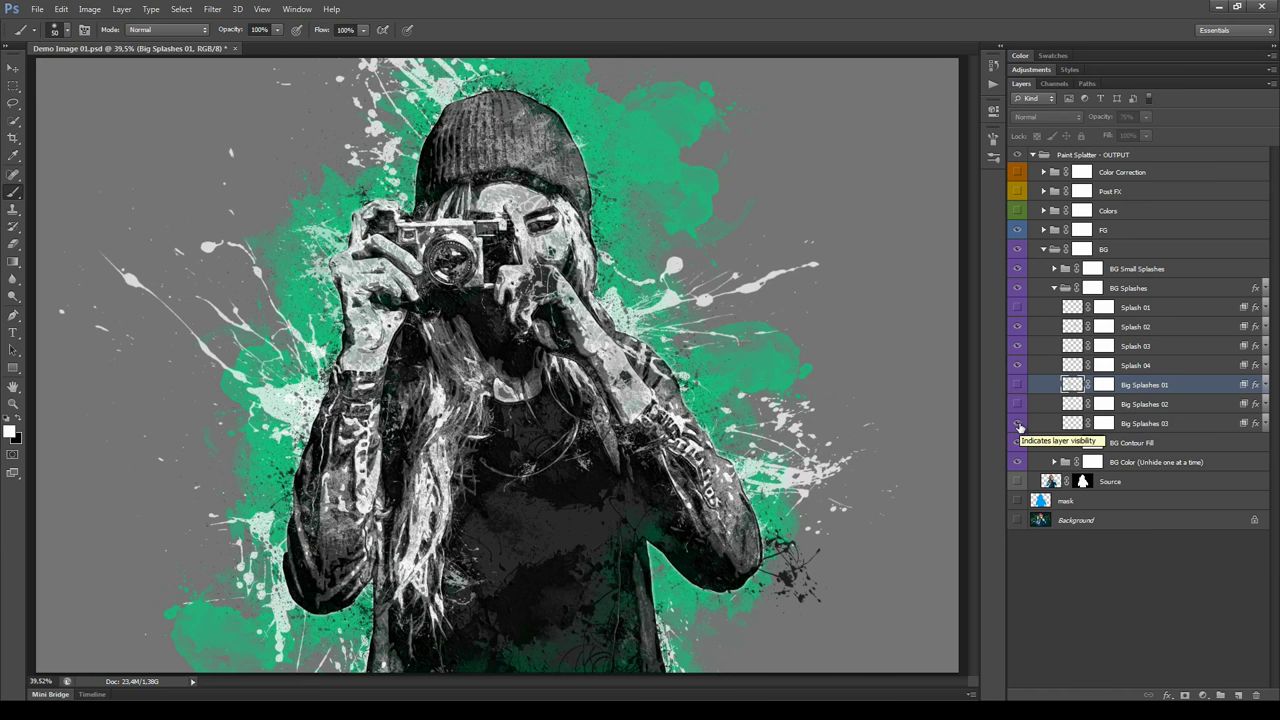
click(1018, 424)
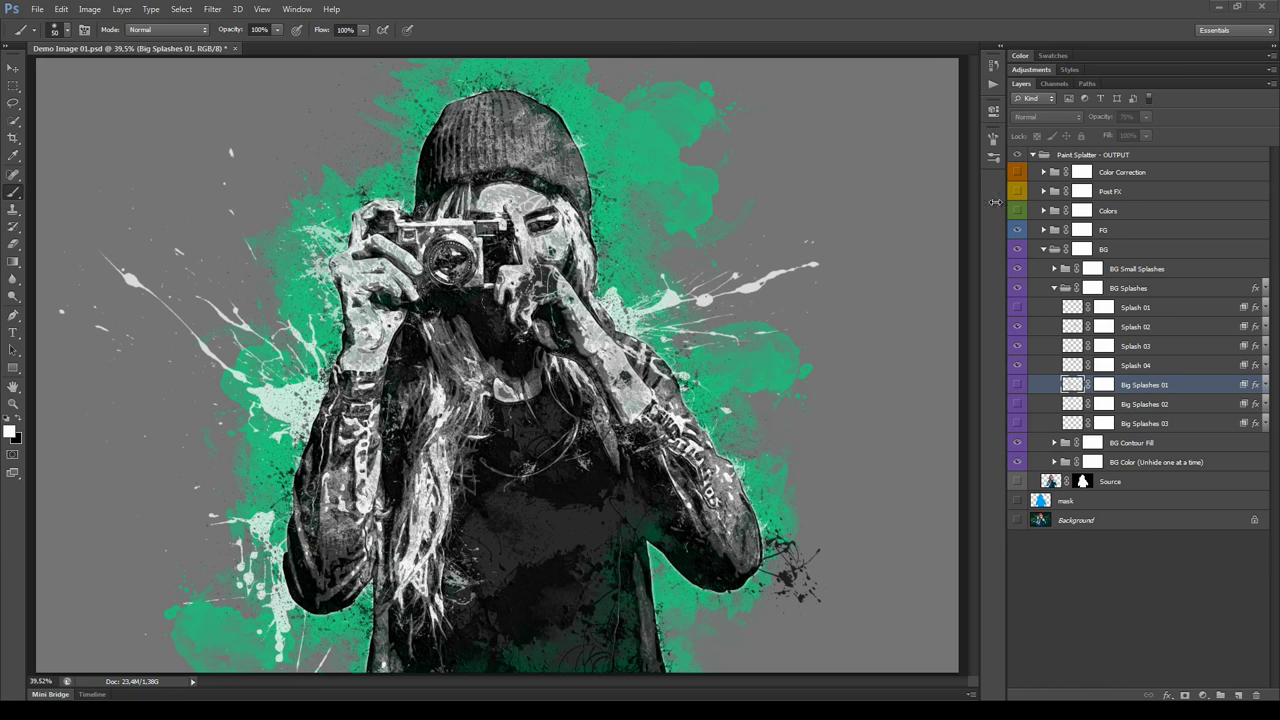
Select the Splash 02 layer's content and load the PS_Splash 02 brush preset at 1300 px.
click(994, 159)
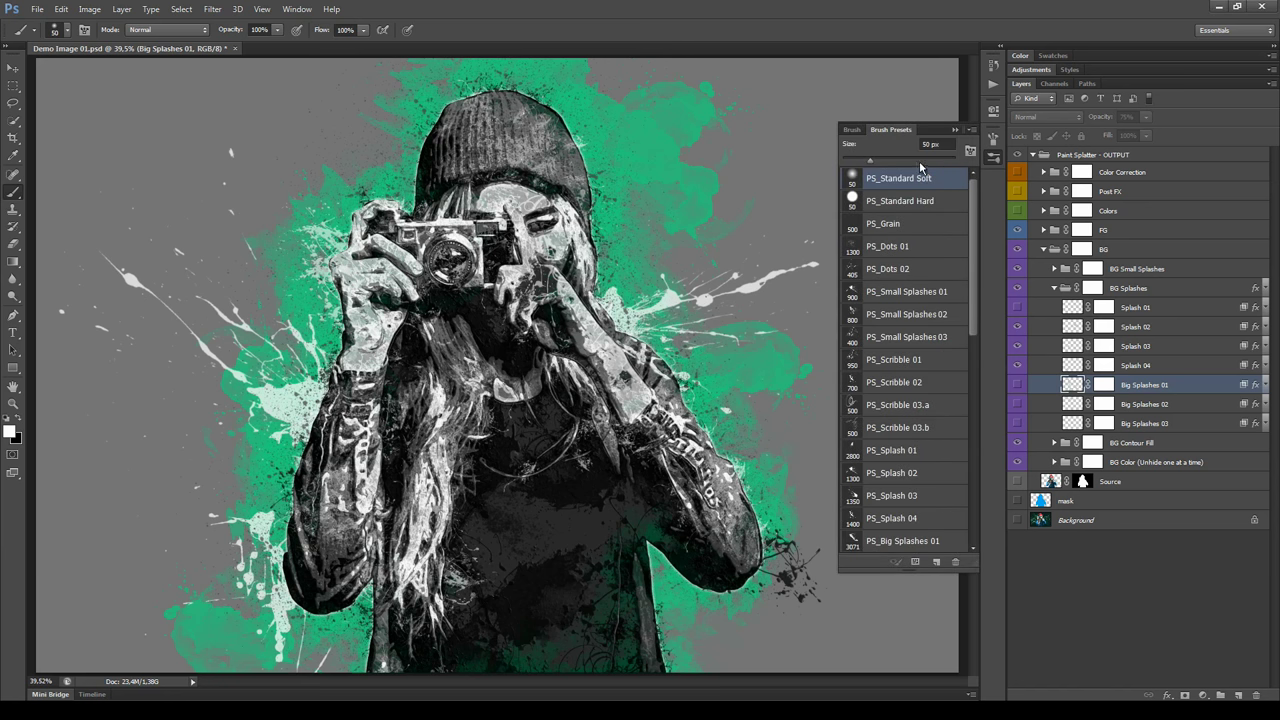
drag(971, 272, 972, 320)
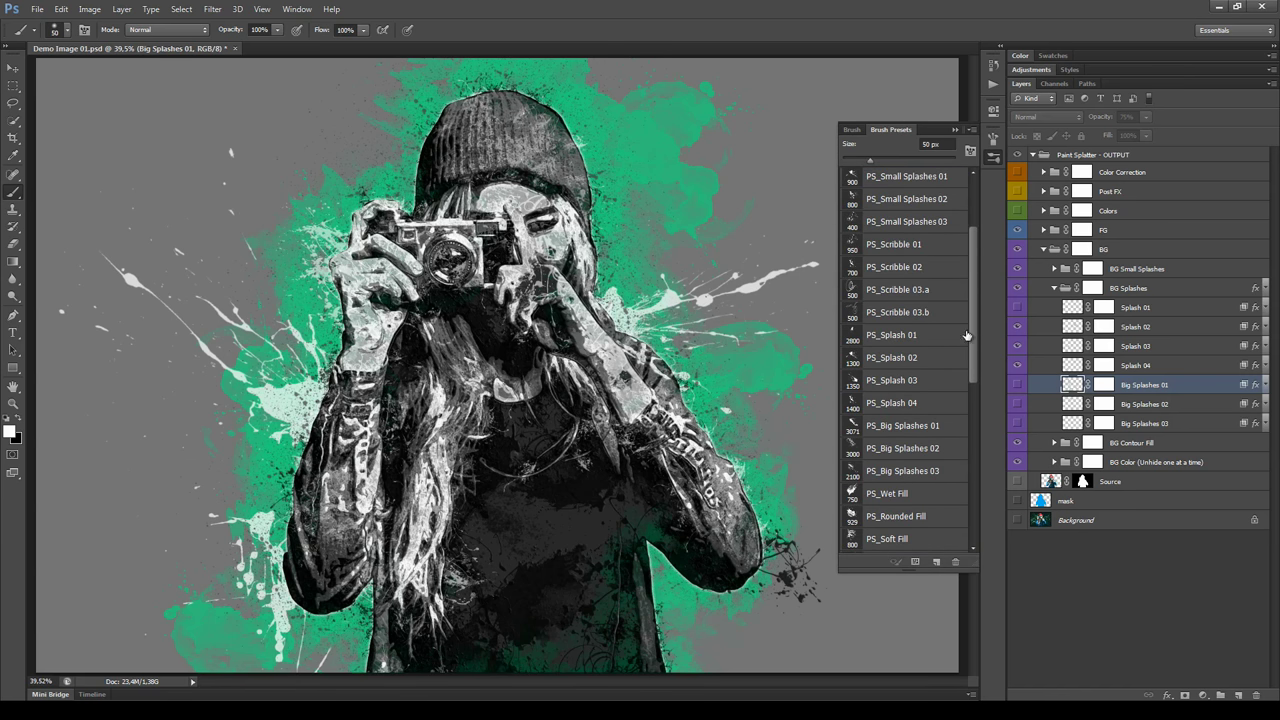
click(1158, 332)
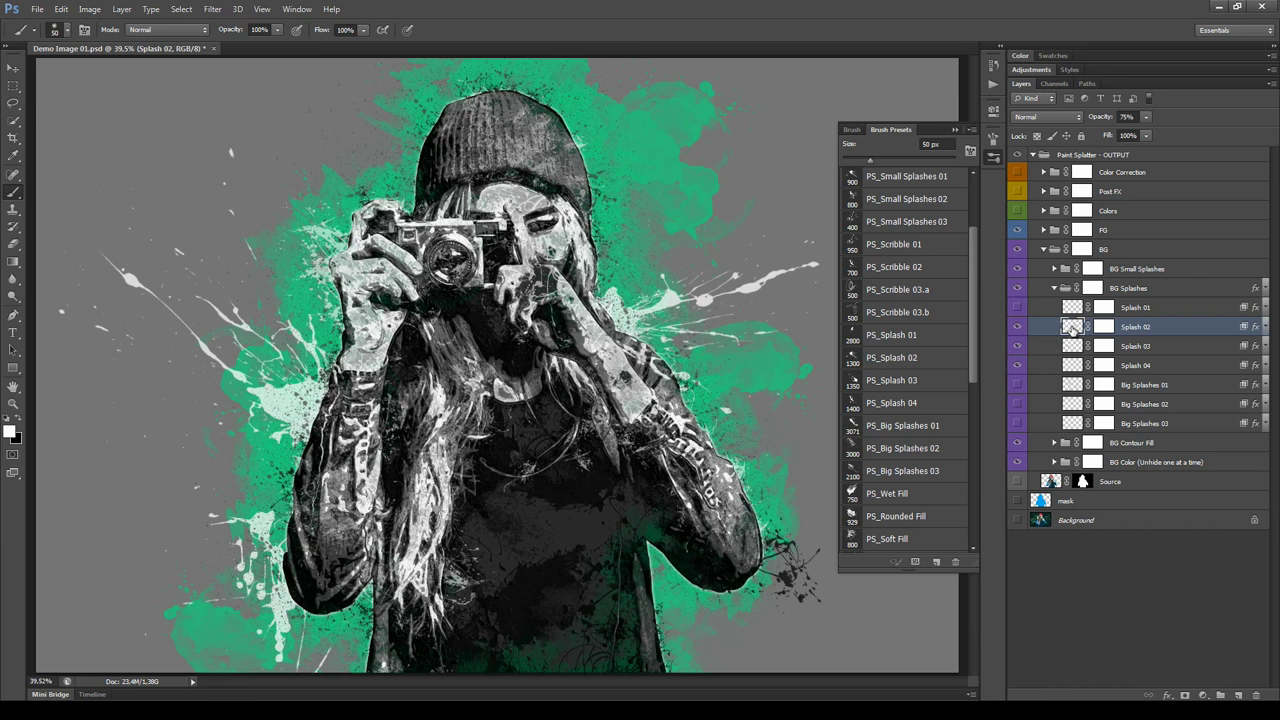
click(900, 362)
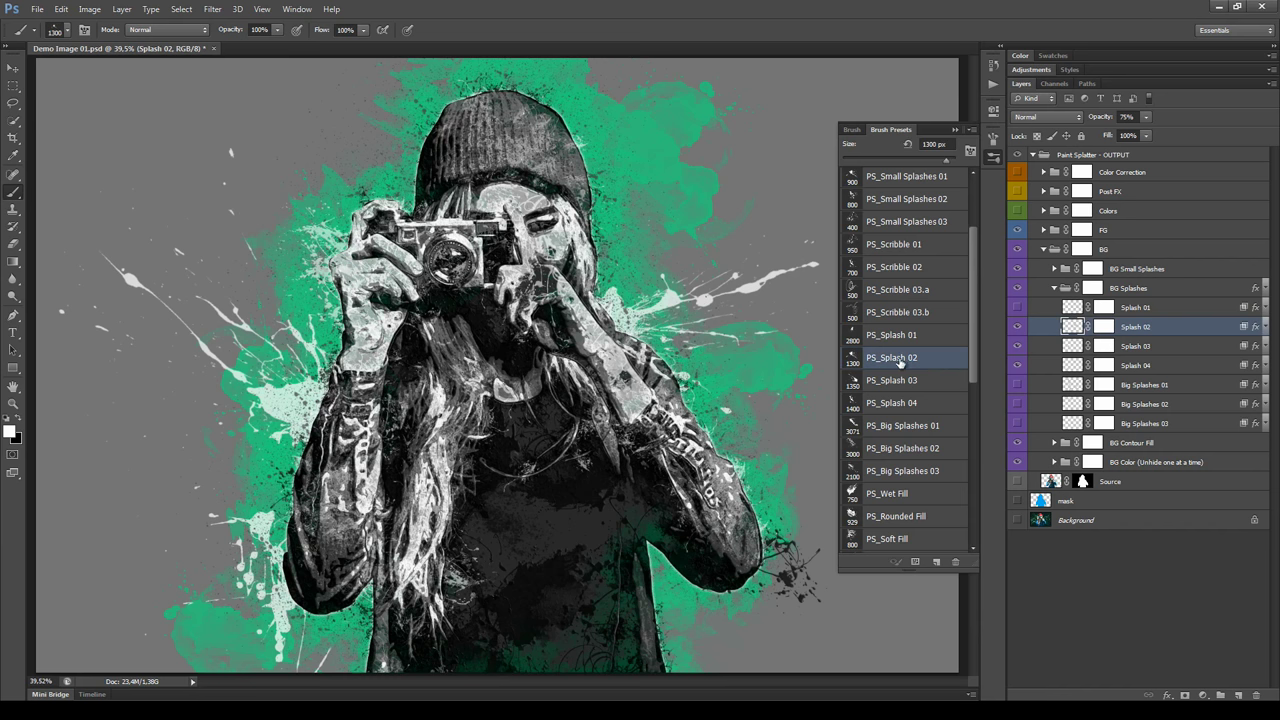
Try stamping the PS_Splash 02 brush beside the figure's camera hand on the Splash 02 layer.
click(994, 158)
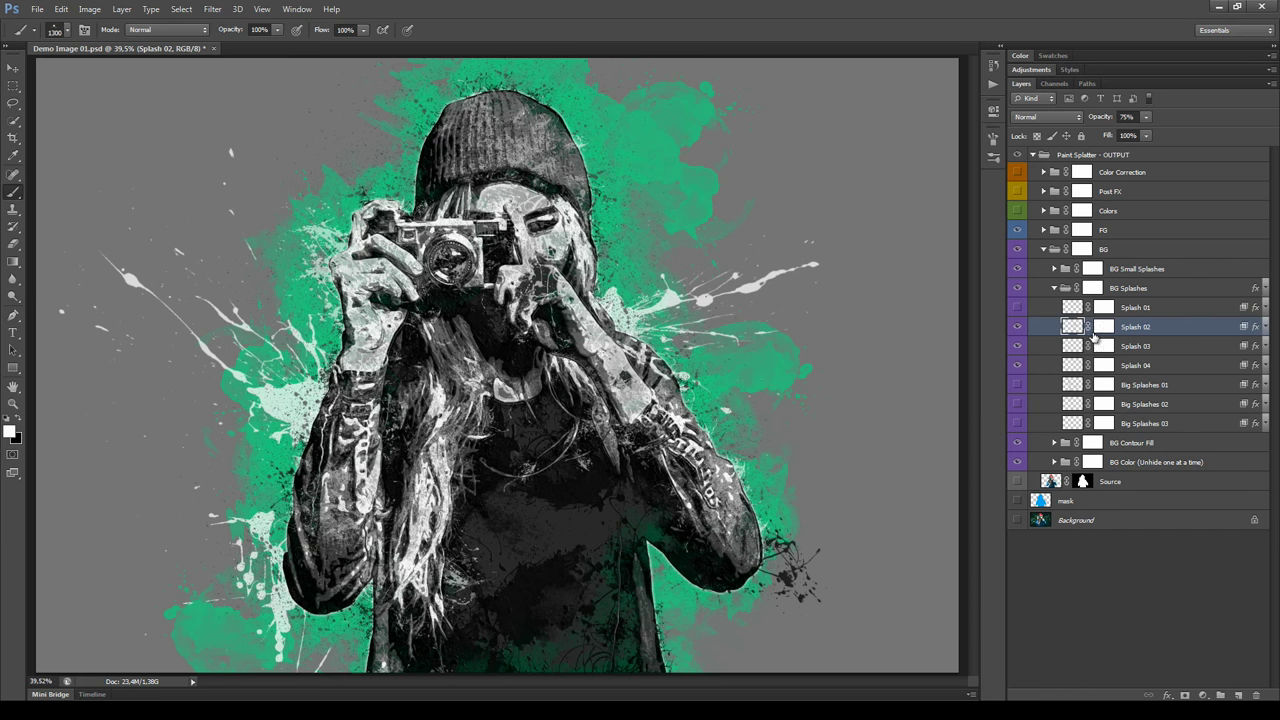
click(1266, 289)
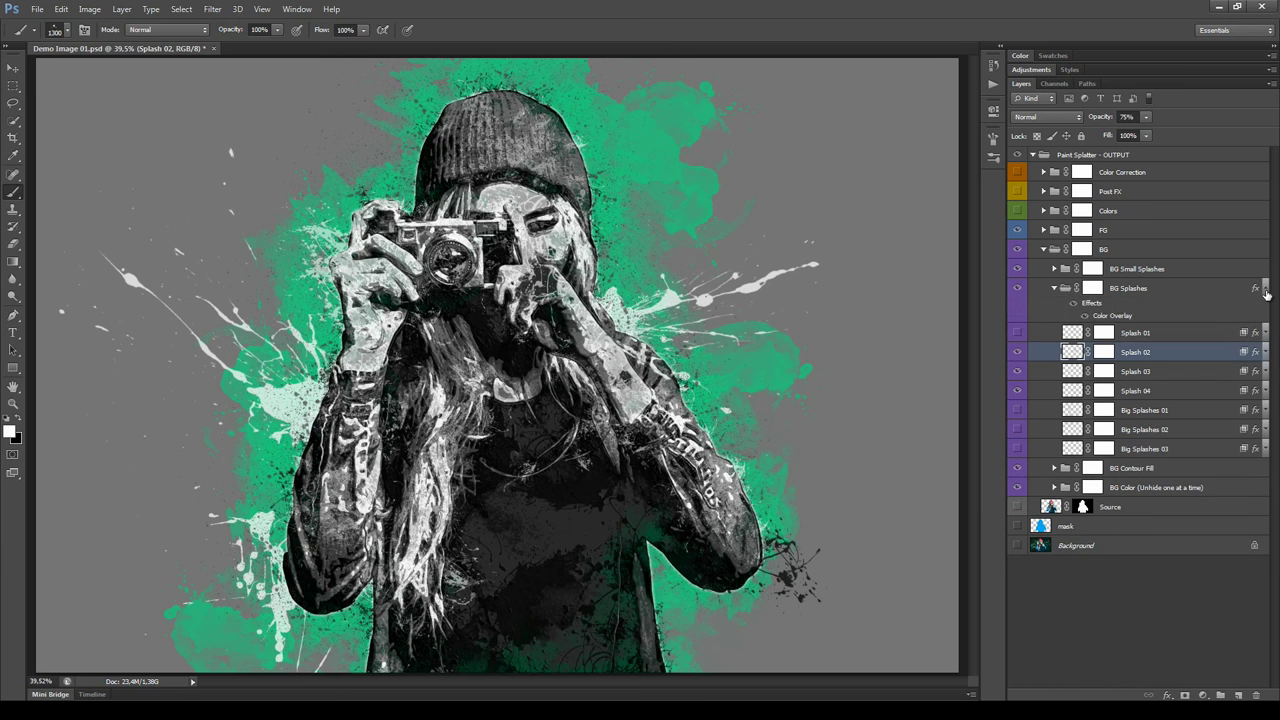
click(1266, 289)
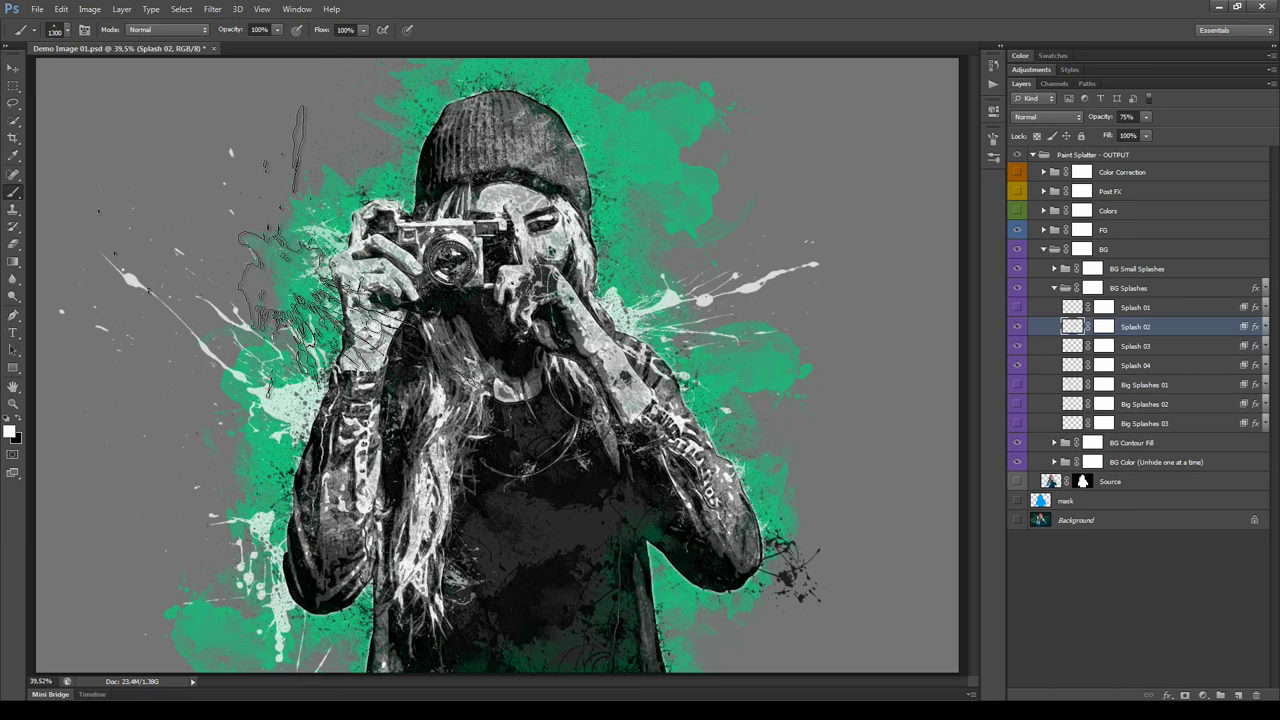
click(262, 440)
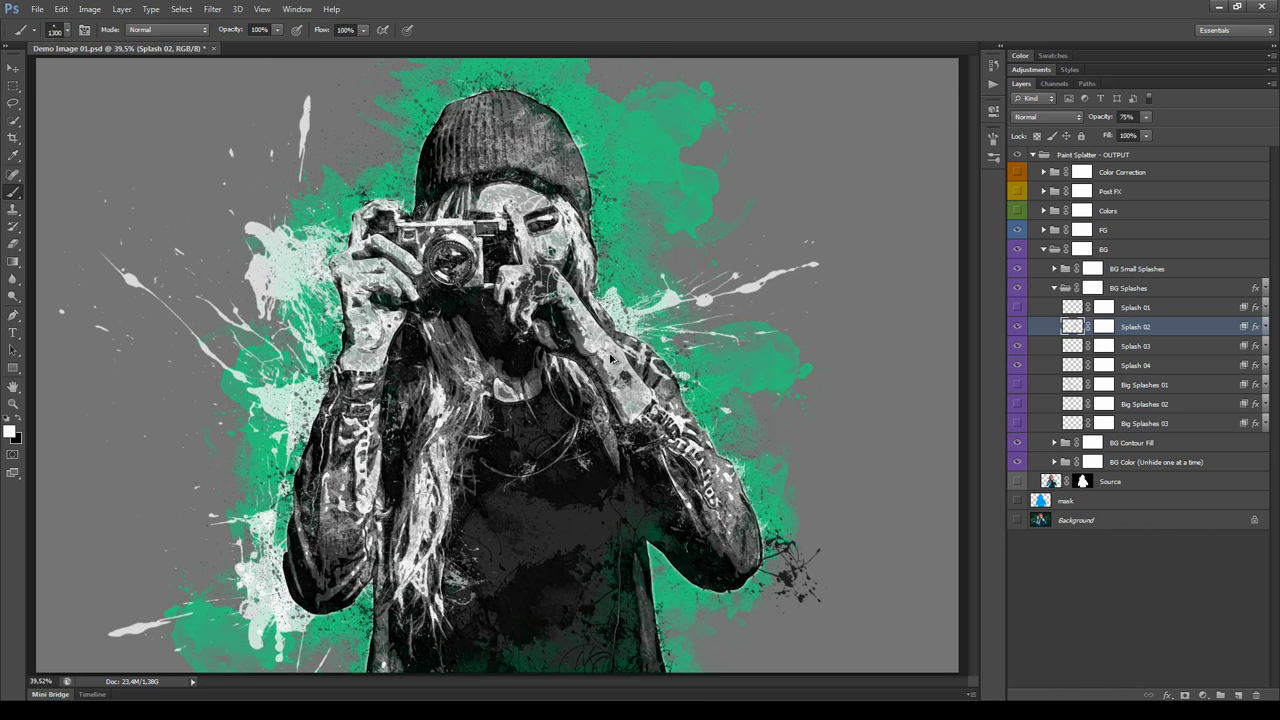
On the Splash 04 layer, stamp a white splash beside the camera hand with Shape Dynamics off and the brush tip angled at 111°.
key(alt+bracketleft)
key(alt+bracketleft)
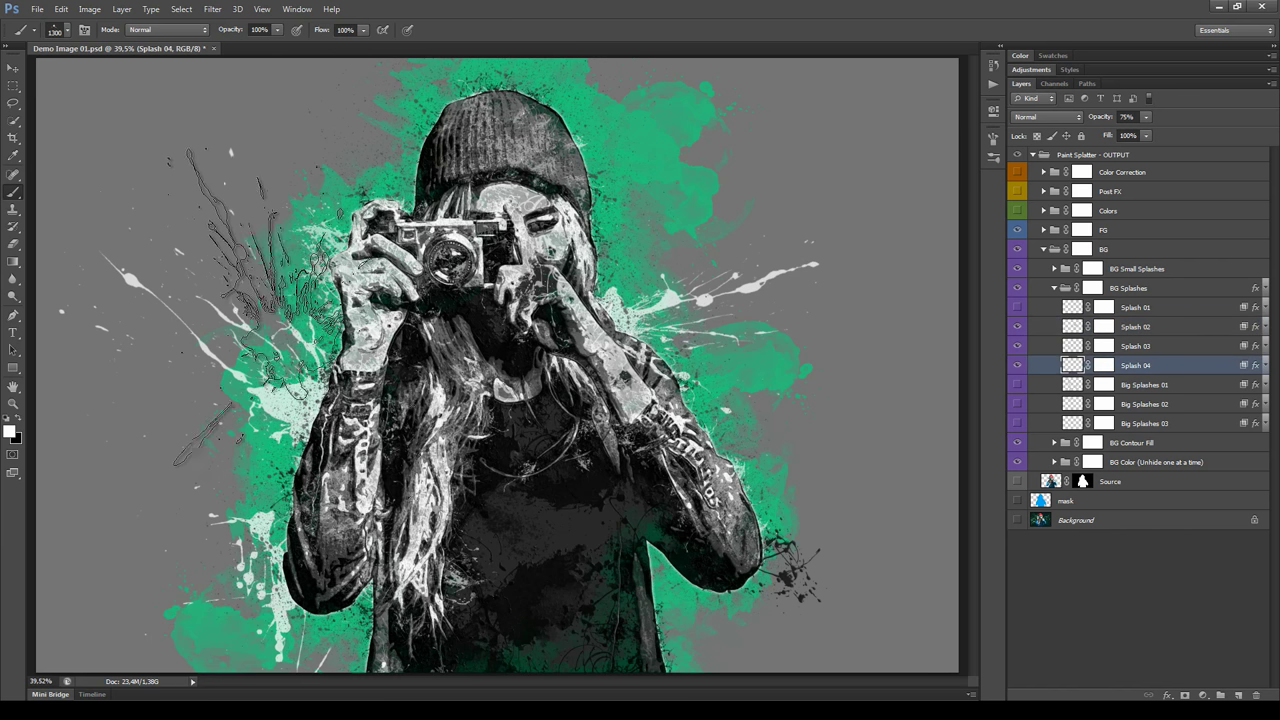
click(993, 141)
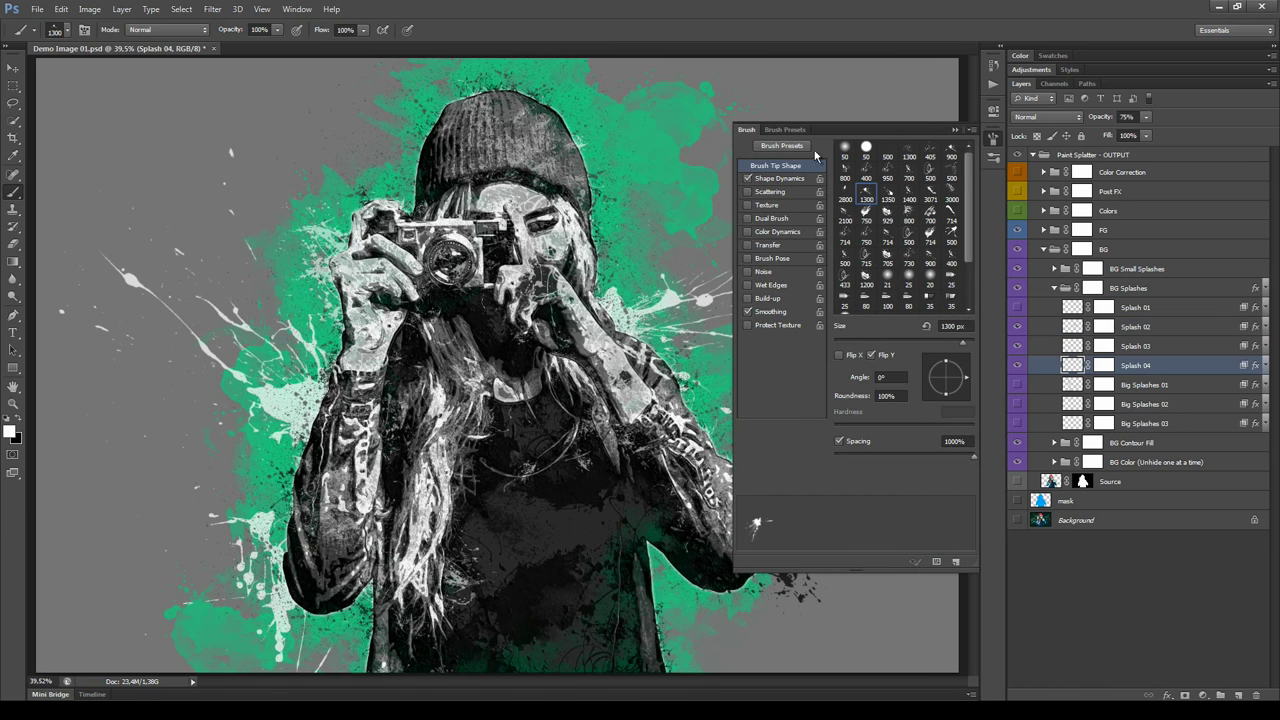
click(747, 179)
drag(965, 378, 940, 362)
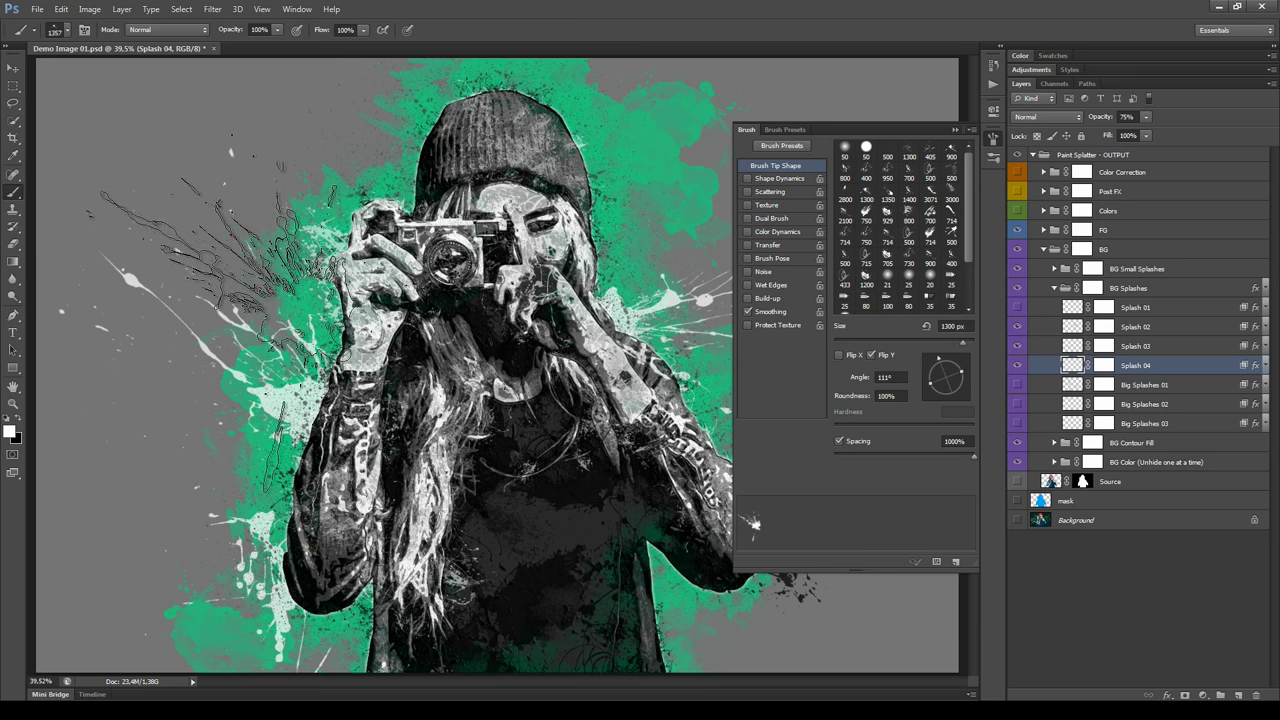
click(300, 280)
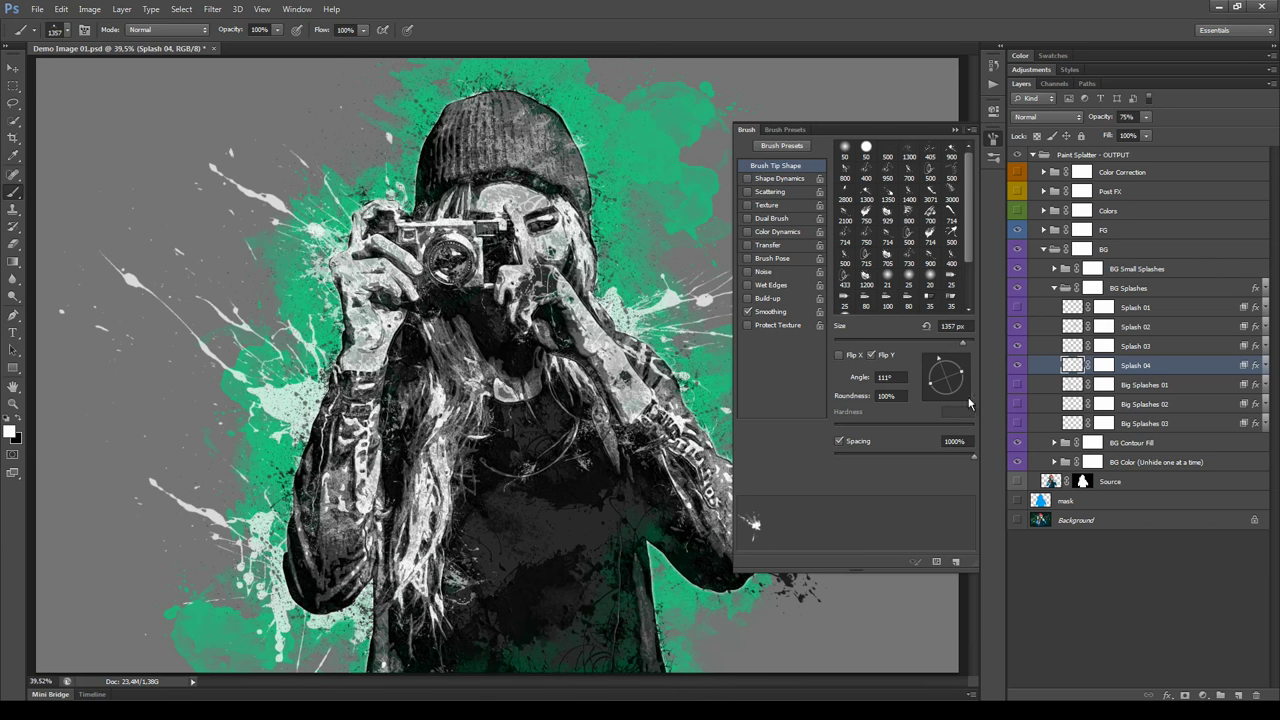
click(956, 130)
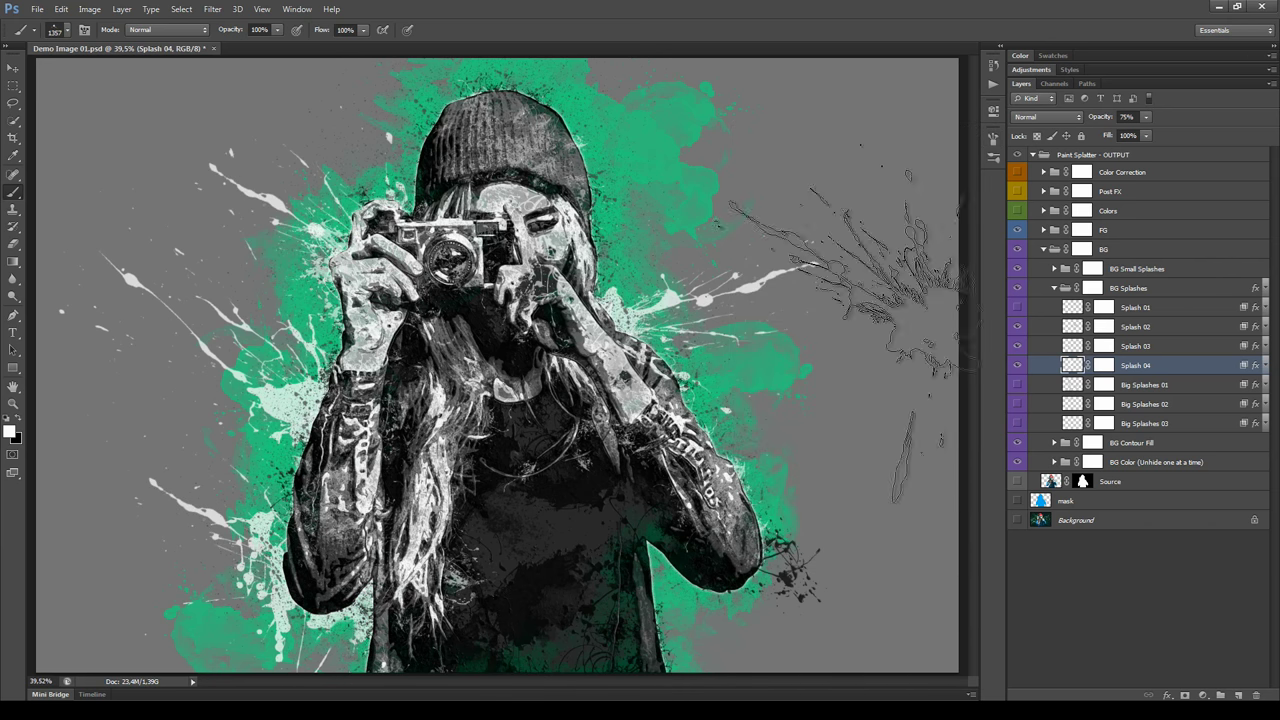
Target the Splash 04 layer mask and prepare a 50 px round brush with black as the foreground color.
click(1104, 365)
key(x)
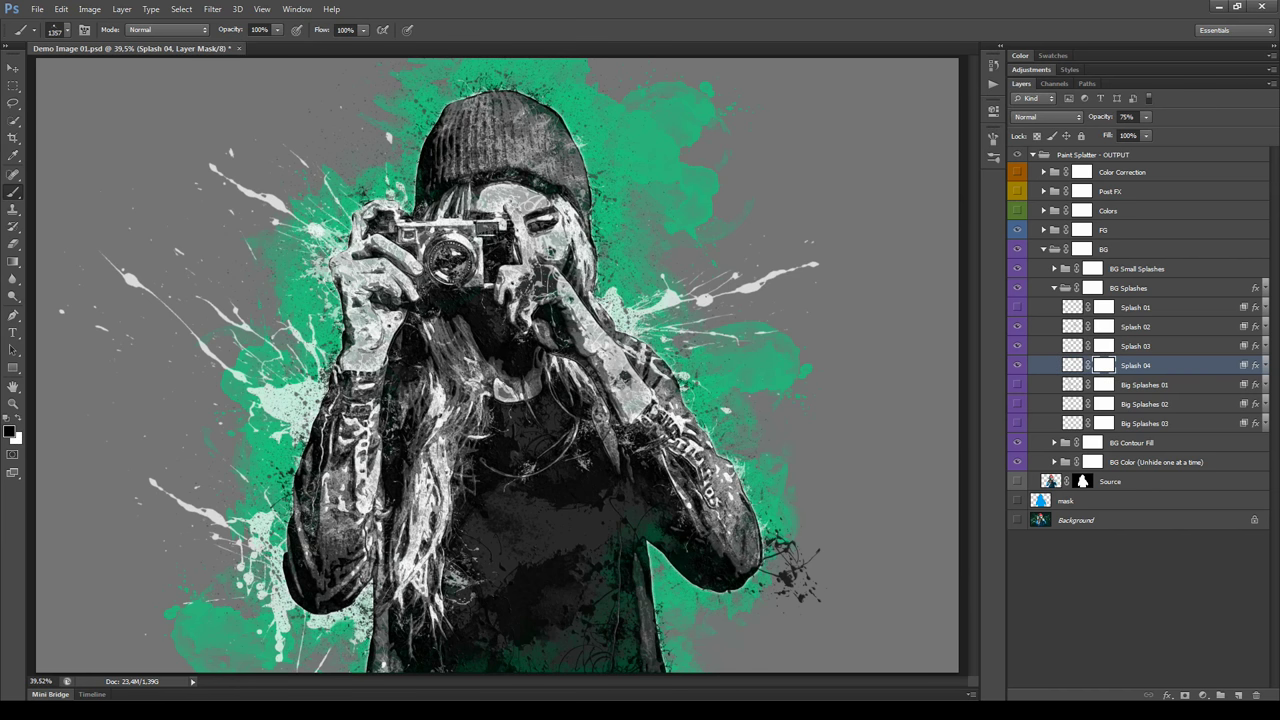
click(12, 432)
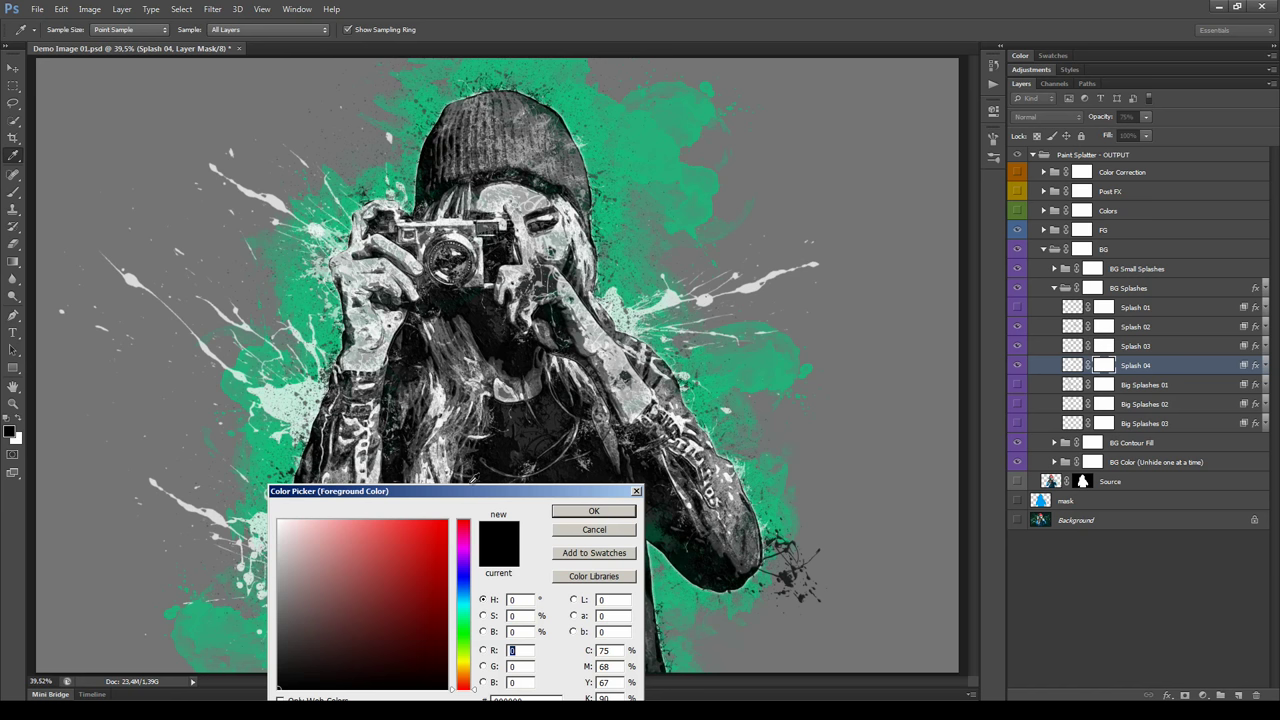
click(594, 511)
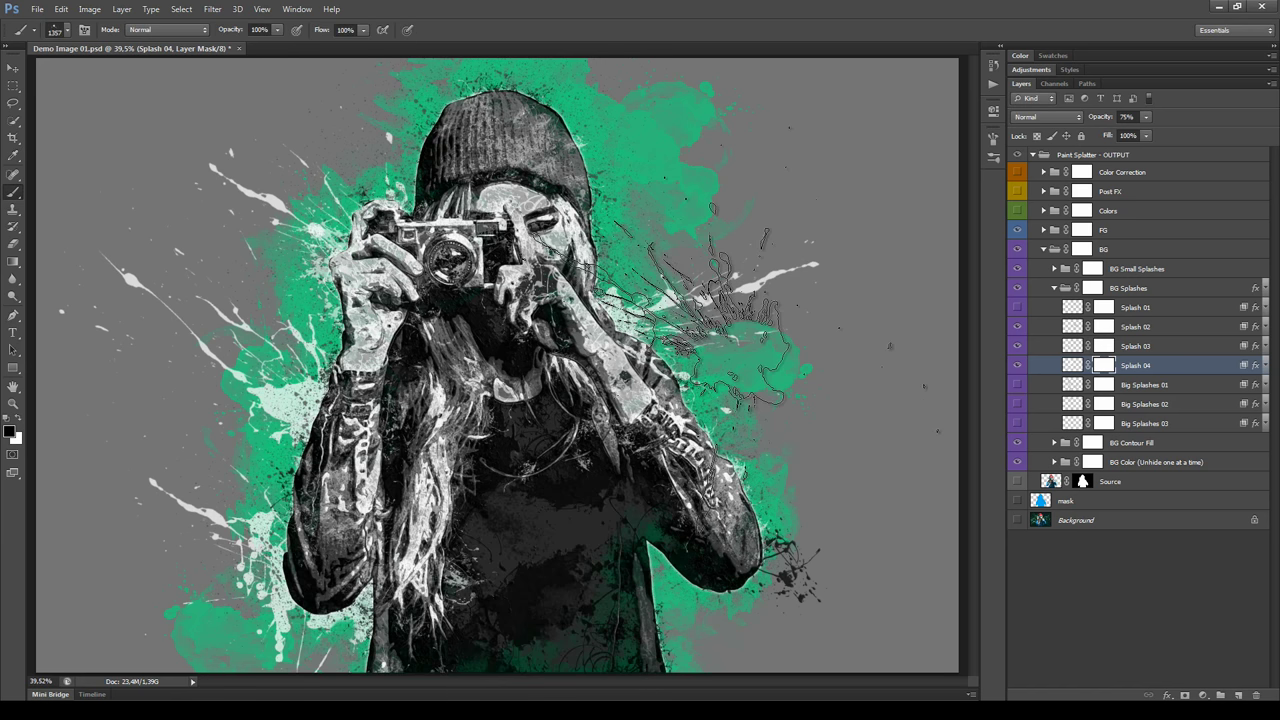
click(993, 157)
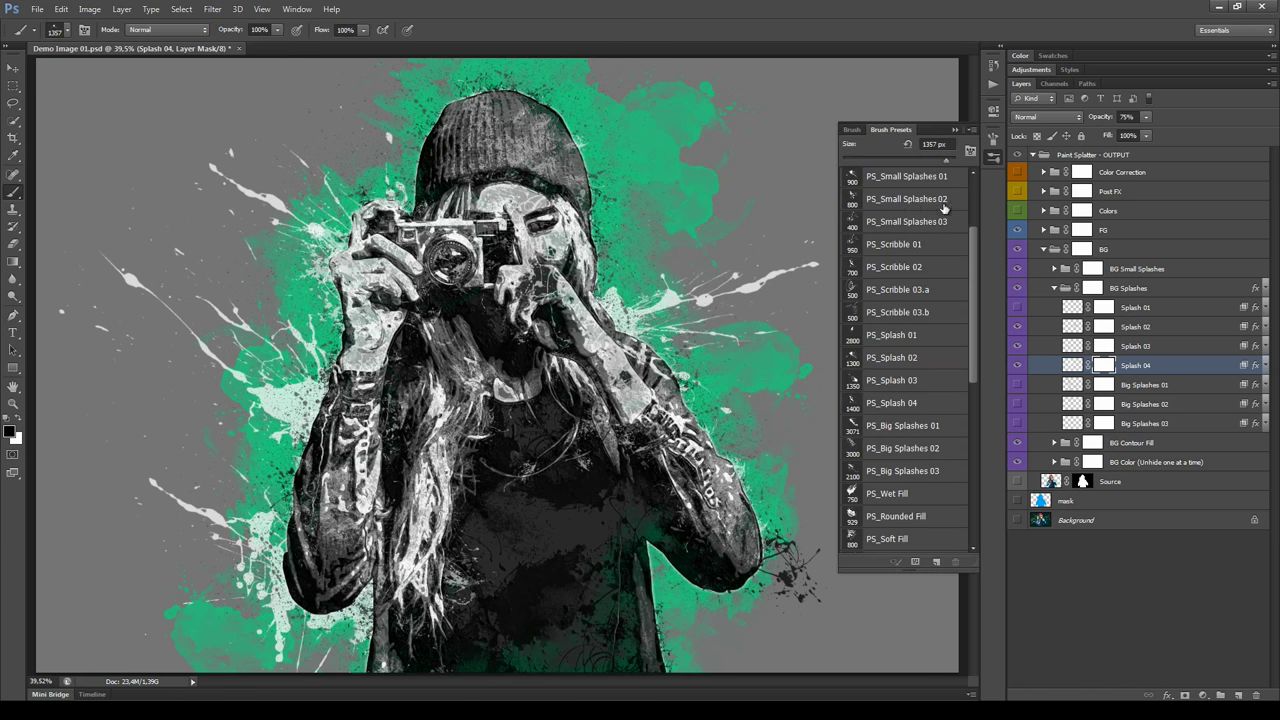
drag(968, 243, 971, 176)
double_click(886, 201)
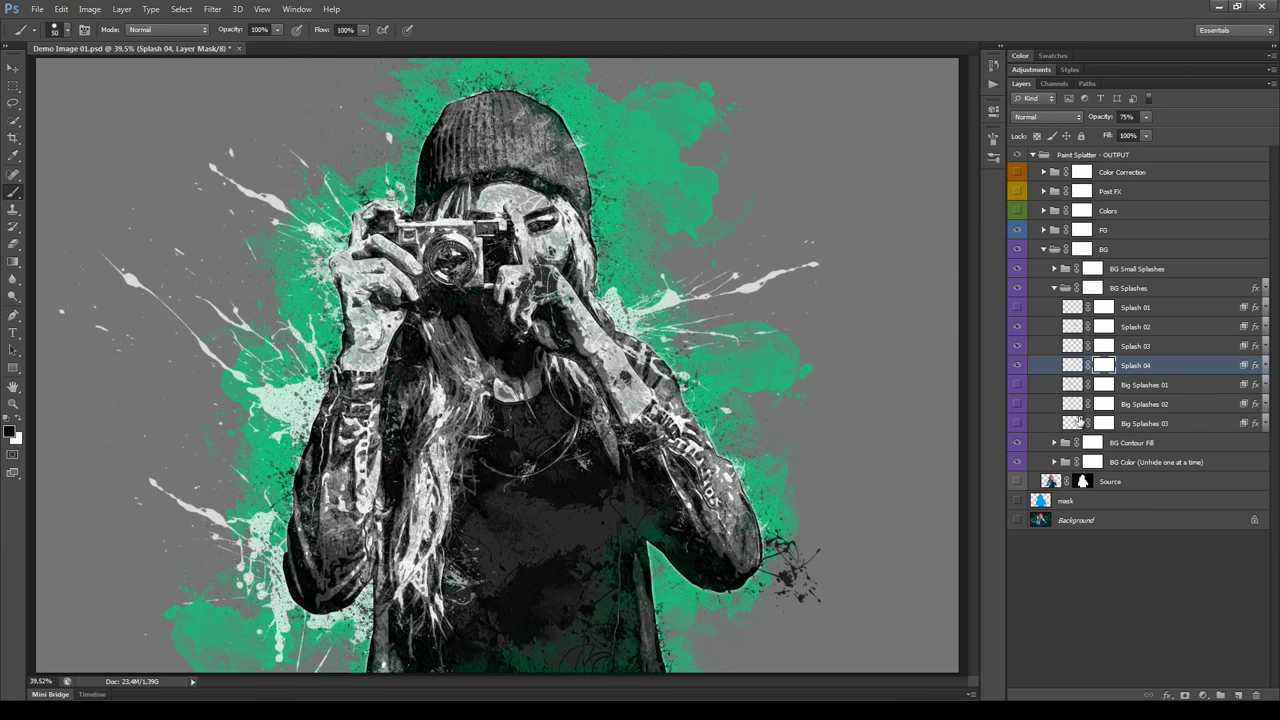
Paint black on the BG Splashes group mask to hide the long streaks beside the camera hand and the elbow.
click(1103, 330)
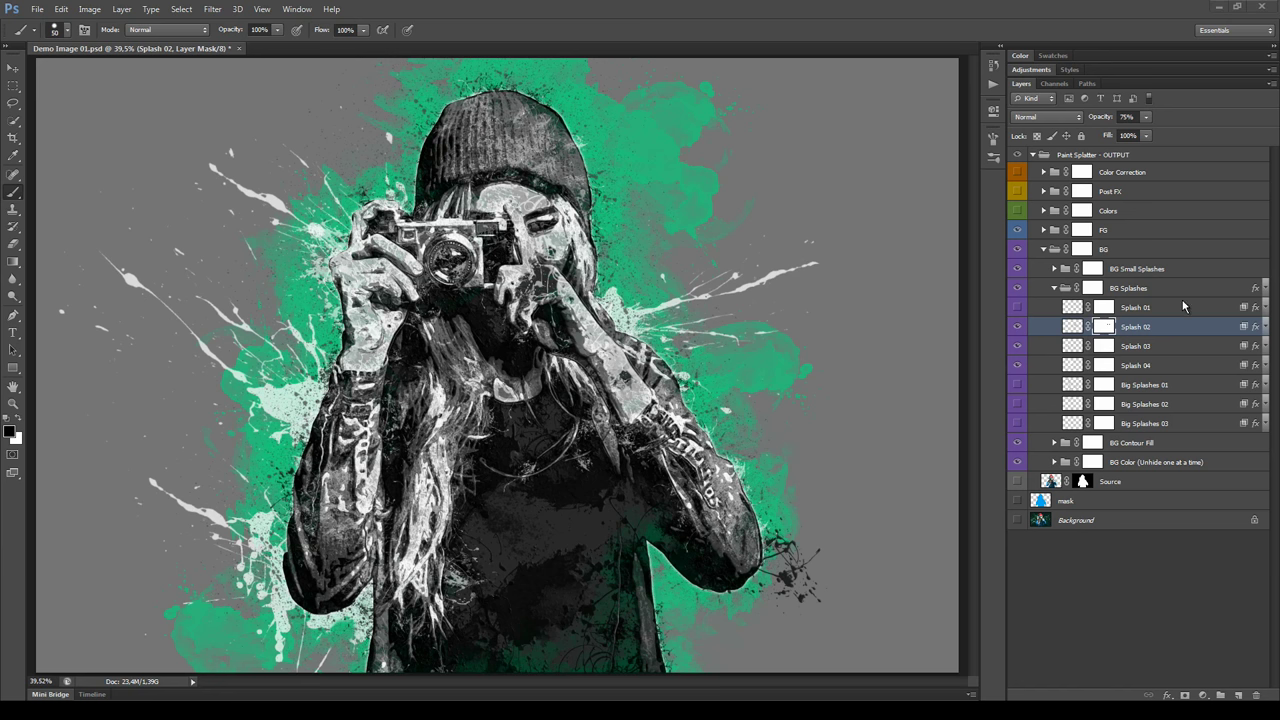
click(1095, 290)
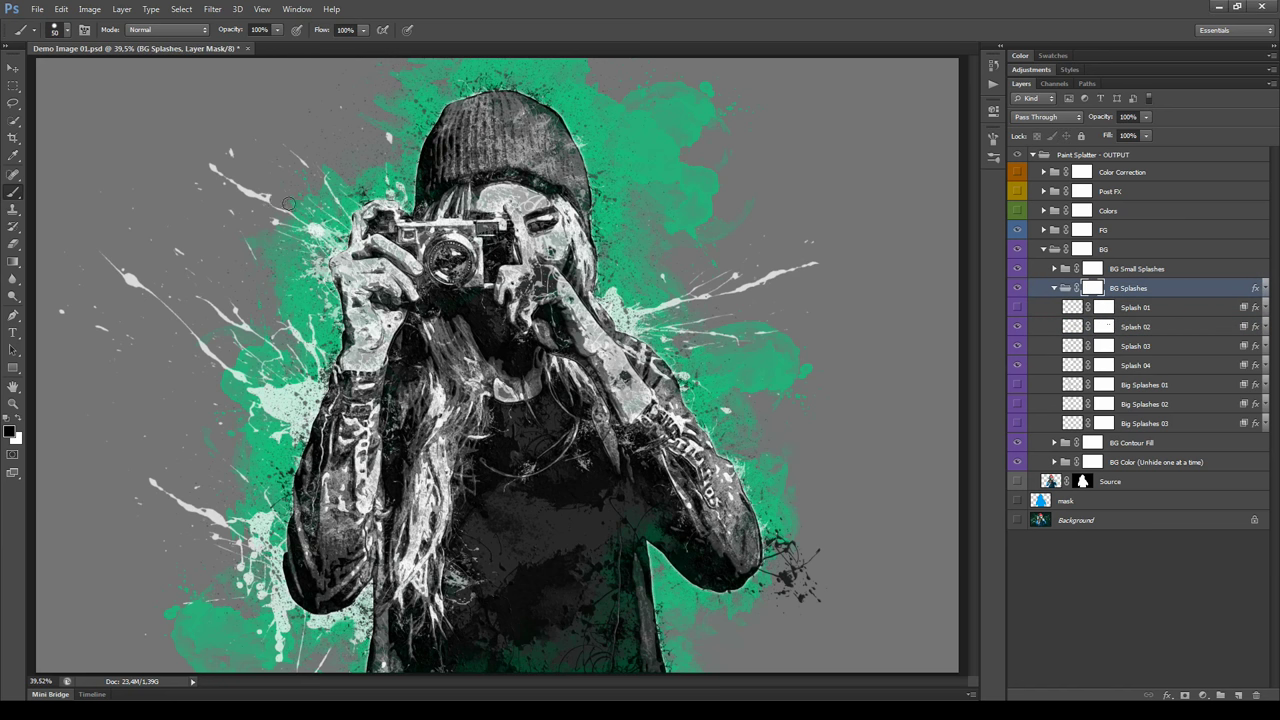
drag(284, 204, 219, 168)
drag(160, 486, 230, 525)
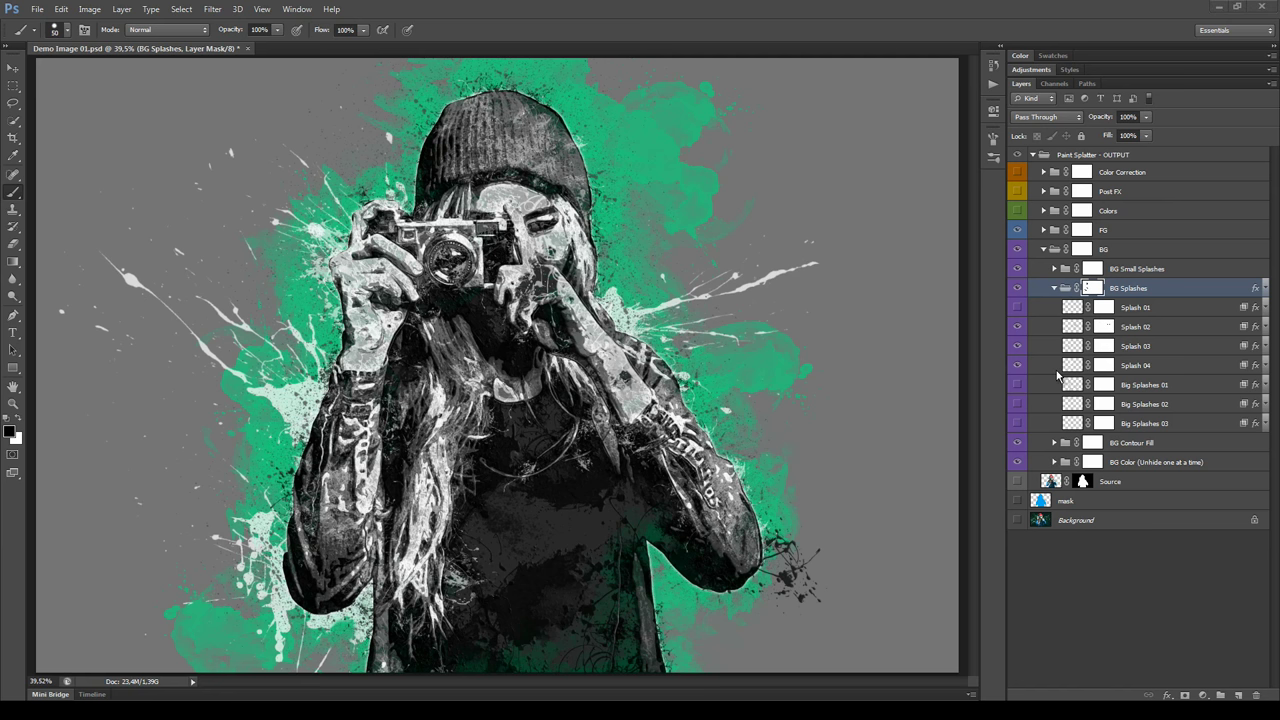
click(1054, 289)
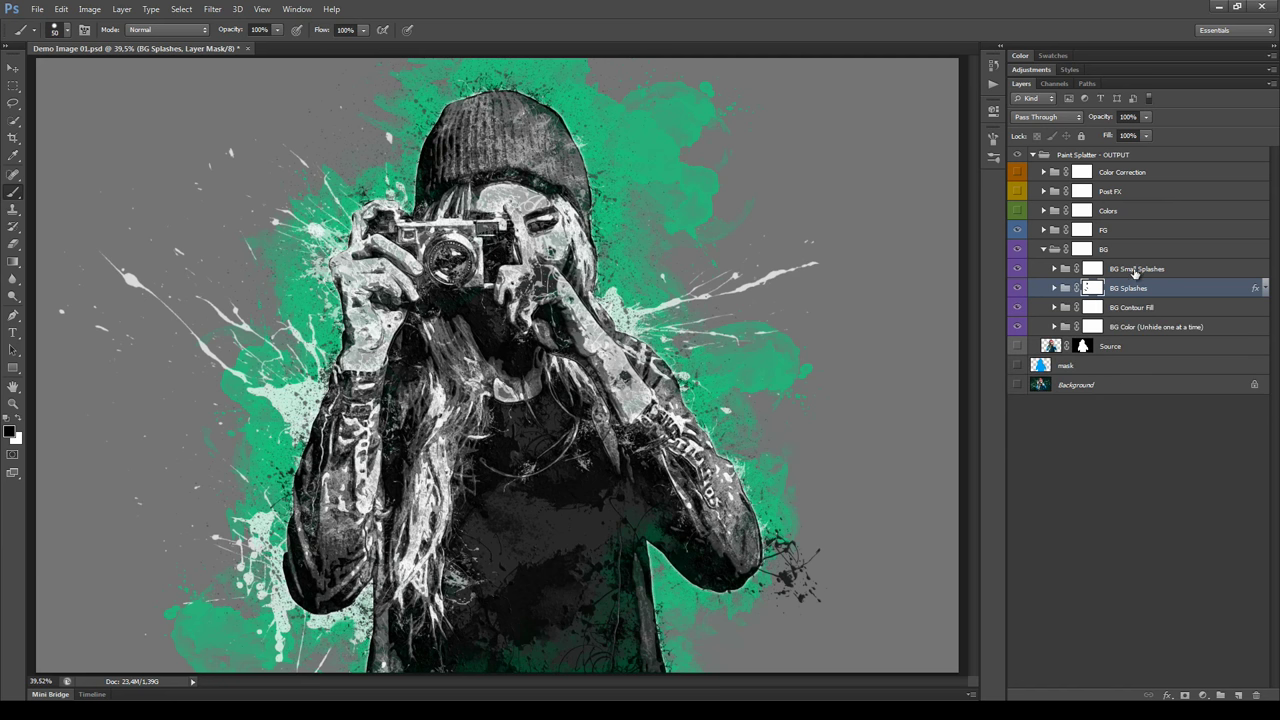
Add a white Color Overlay at 100% opacity to the BG Small Splashes group.
click(1043, 270)
click(1052, 270)
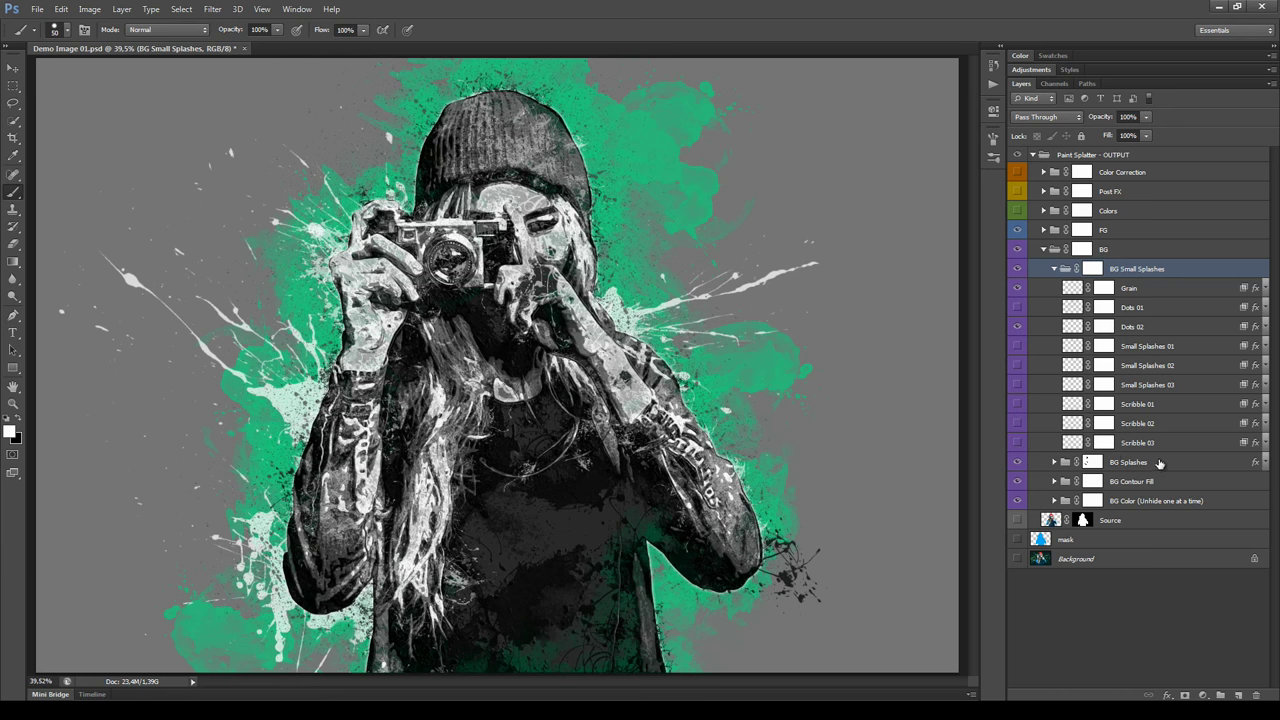
double_click(1197, 273)
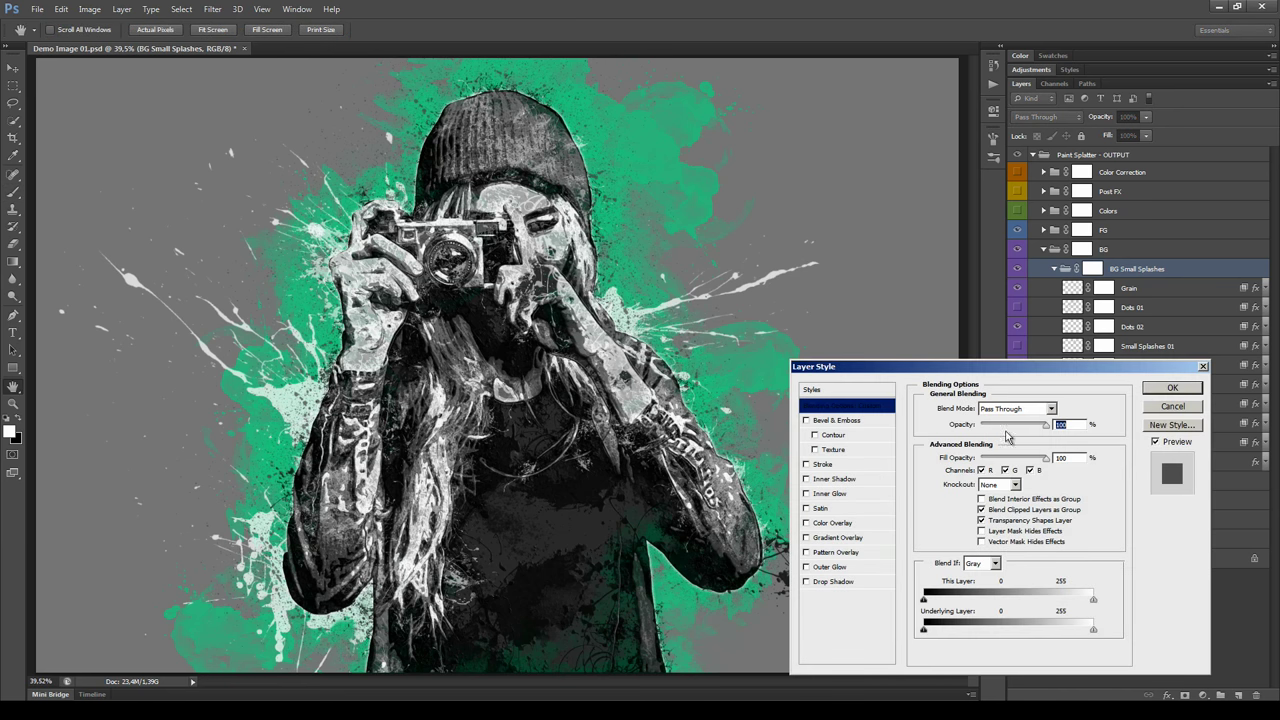
click(680, 473)
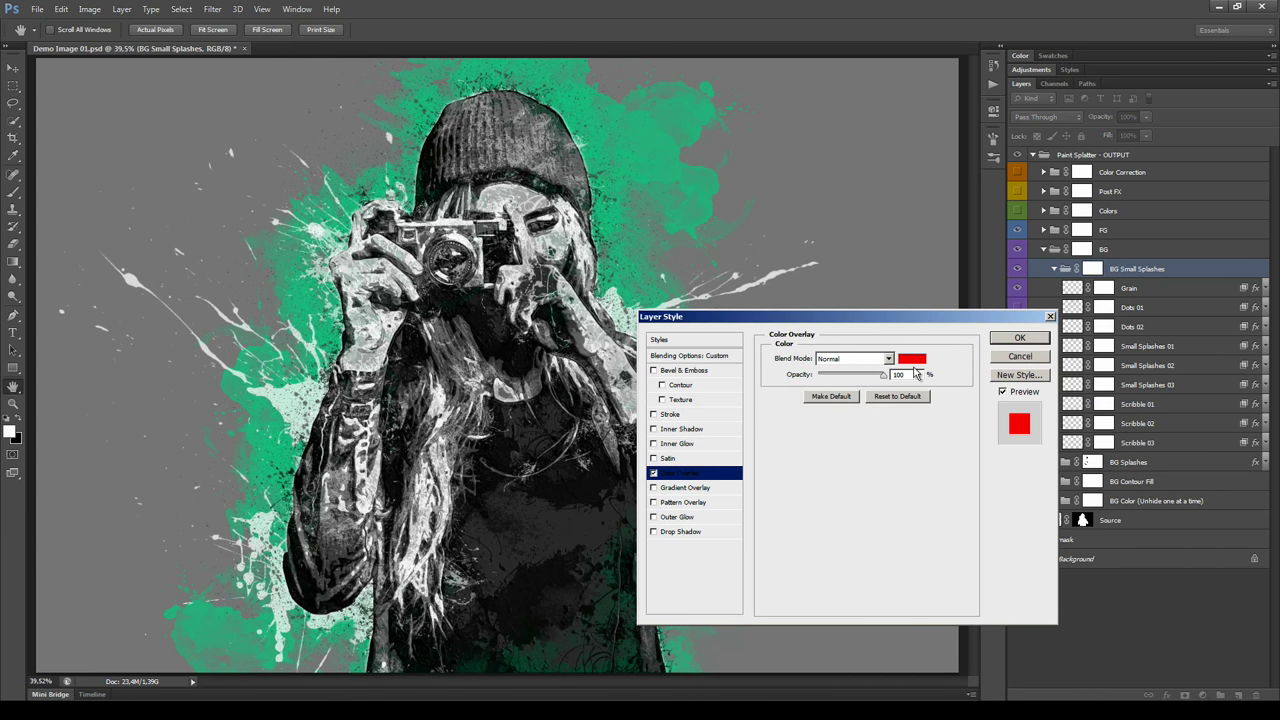
click(912, 359)
drag(378, 574, 167, 417)
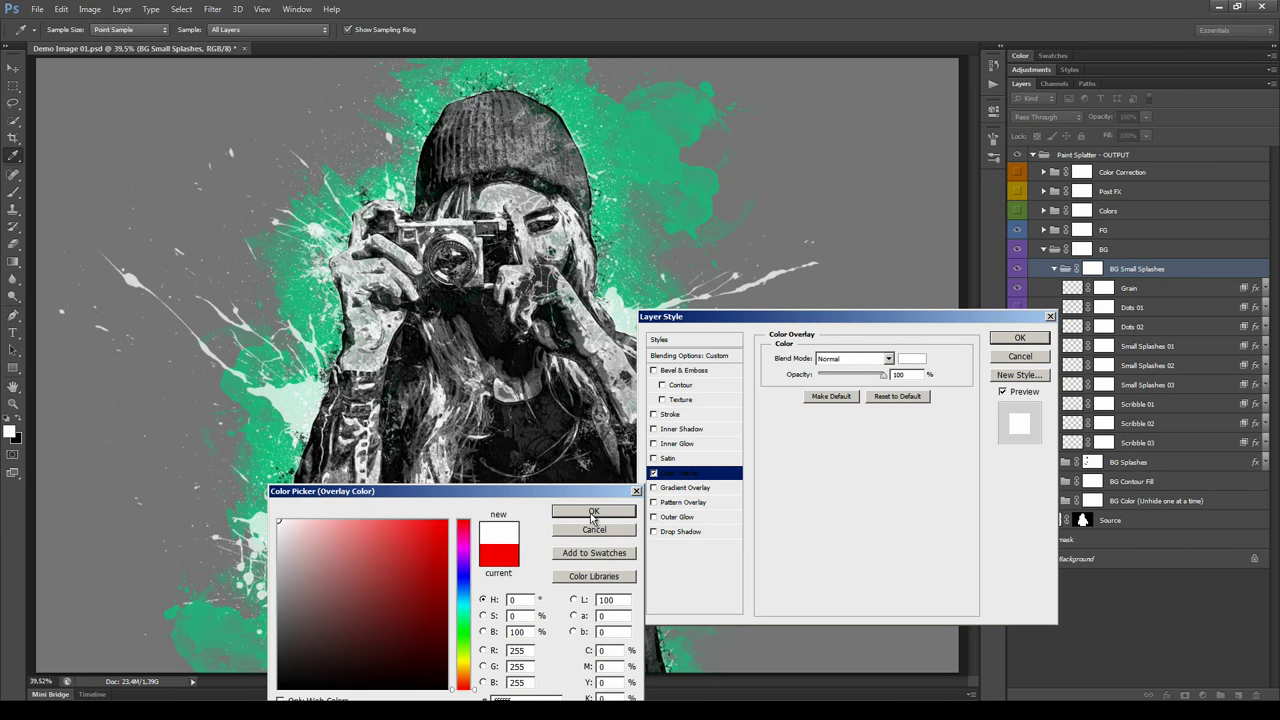
click(594, 511)
click(1019, 338)
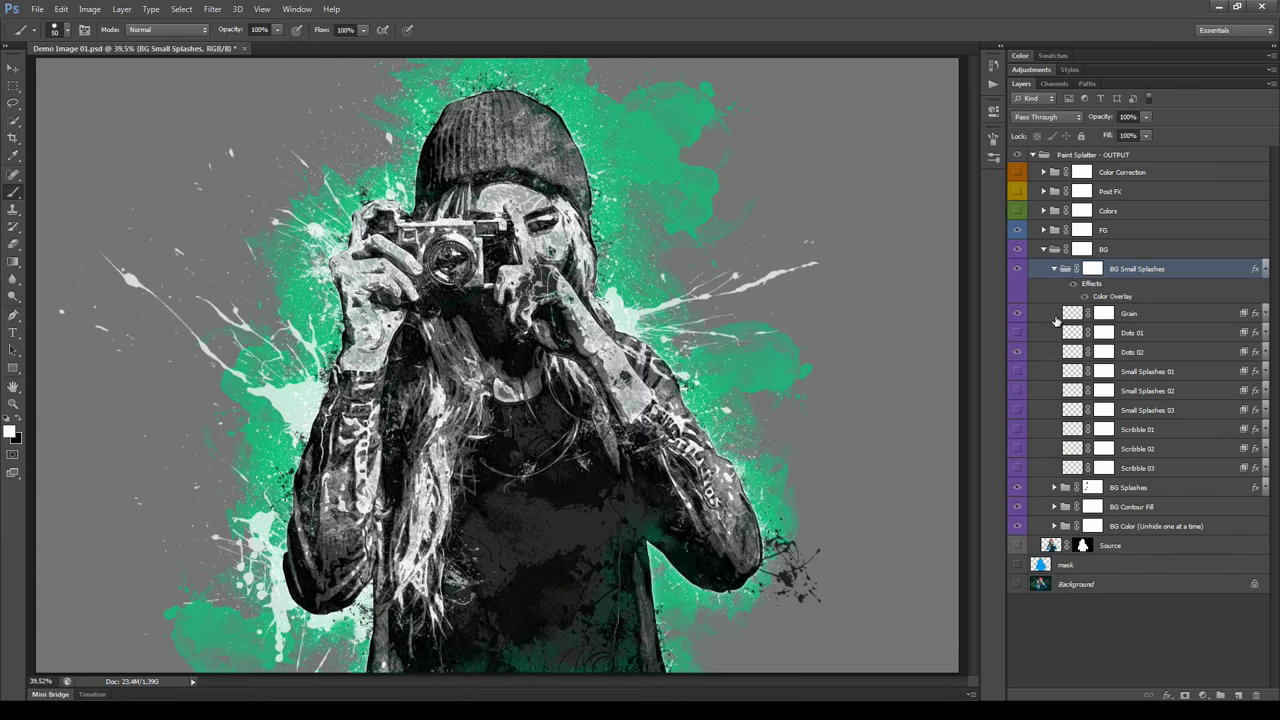
Hide the Dots 02 and Grain layers in the BG Small Splashes group after checking the Grain effect on its own.
click(1017, 352)
click(1017, 332)
click(1017, 318)
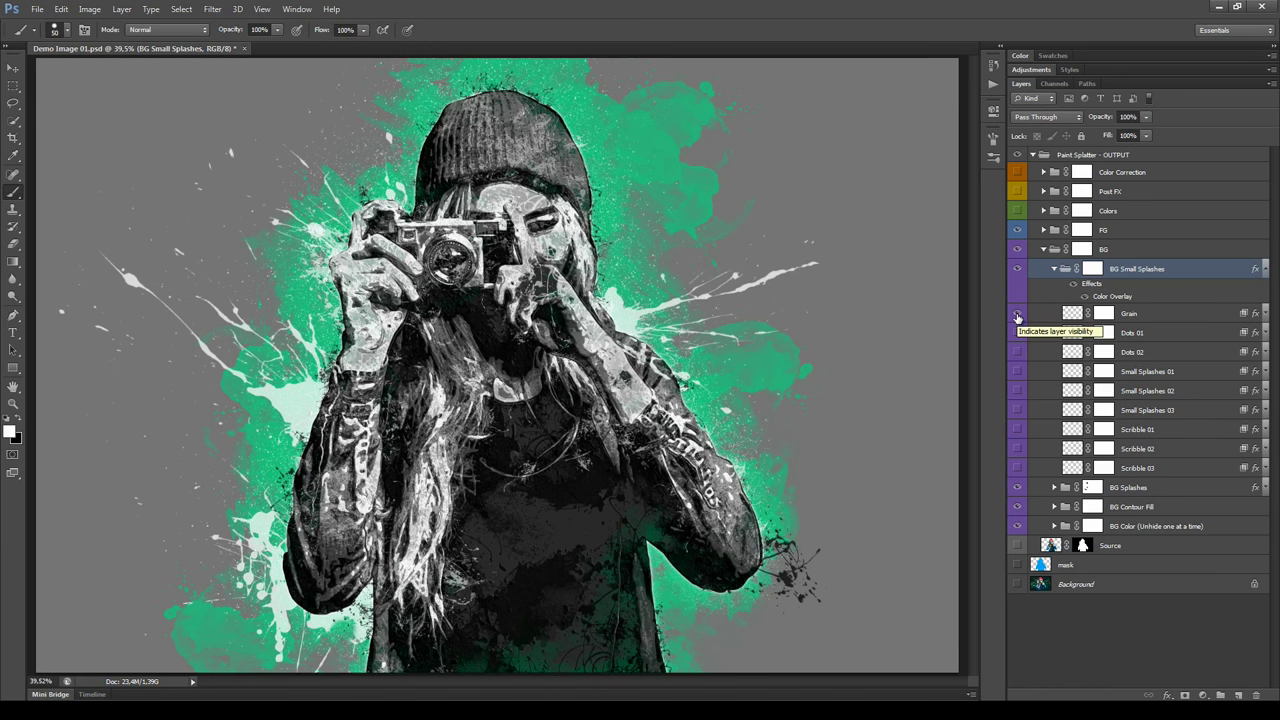
click(1040, 315)
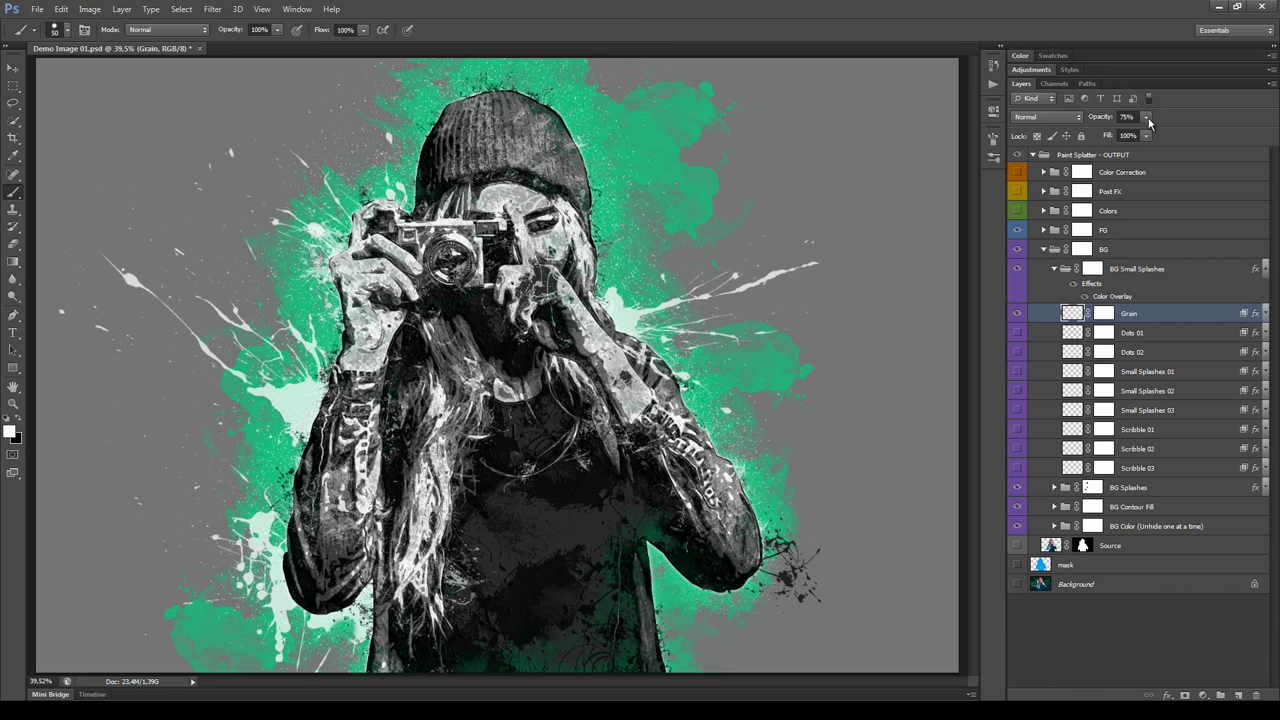
mouse_move(1148, 121)
mouse_down()
mouse_move(1152, 131)
mouse_move(1128, 122)
mouse_up()
click(1017, 315)
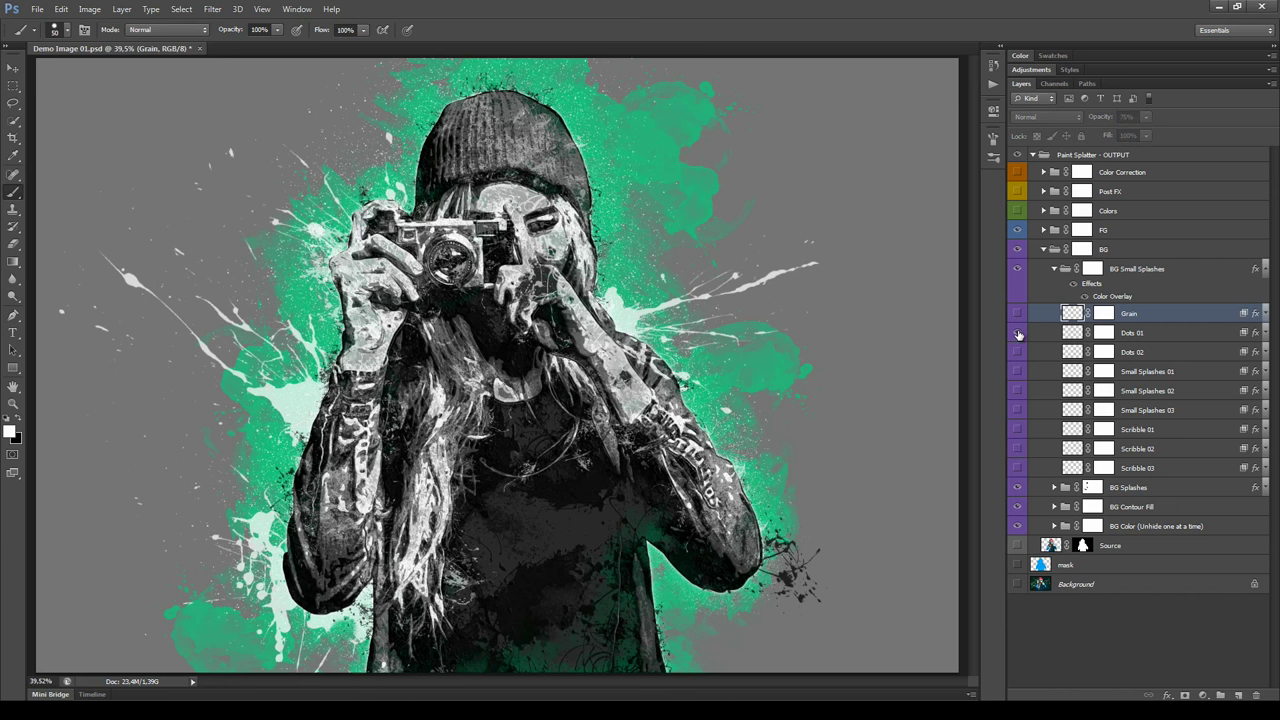
Preview the Dots 01, Dots 02 and Small Splashes 01 to 03 layers one at a time.
click(1018, 333)
click(1016, 353)
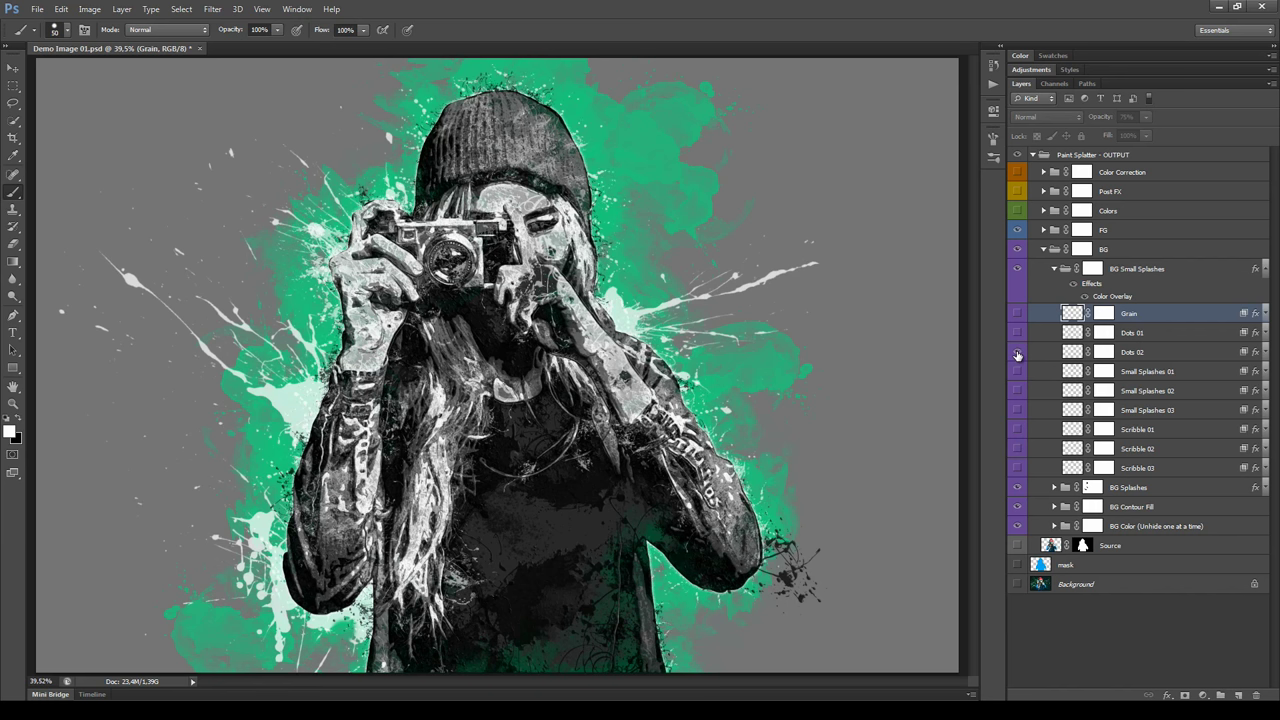
click(1017, 372)
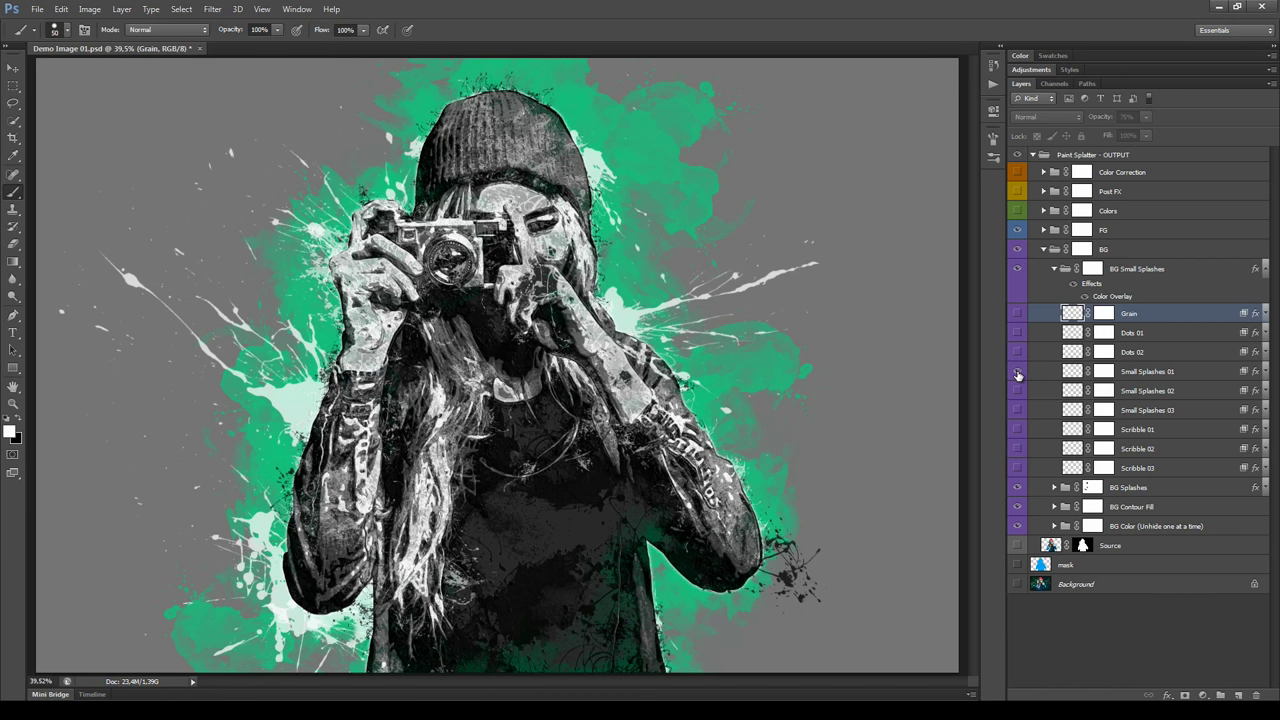
click(1017, 392)
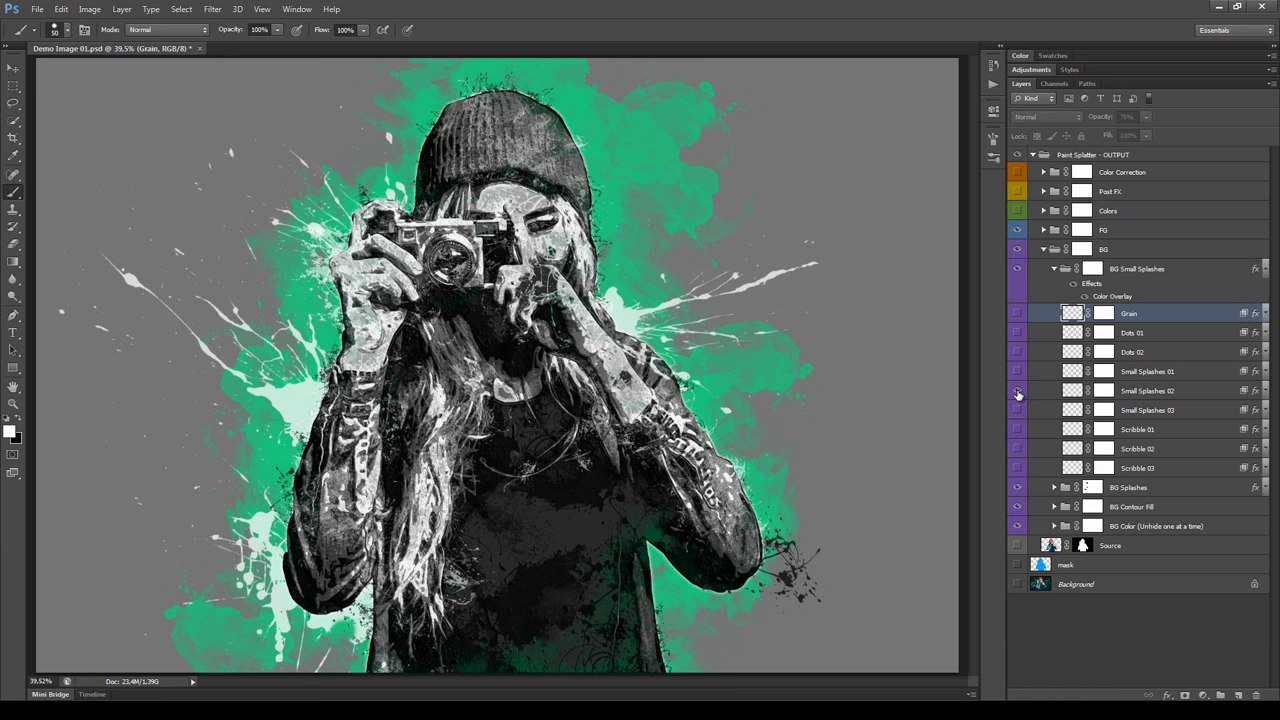
click(1017, 393)
click(1017, 393)
click(1017, 410)
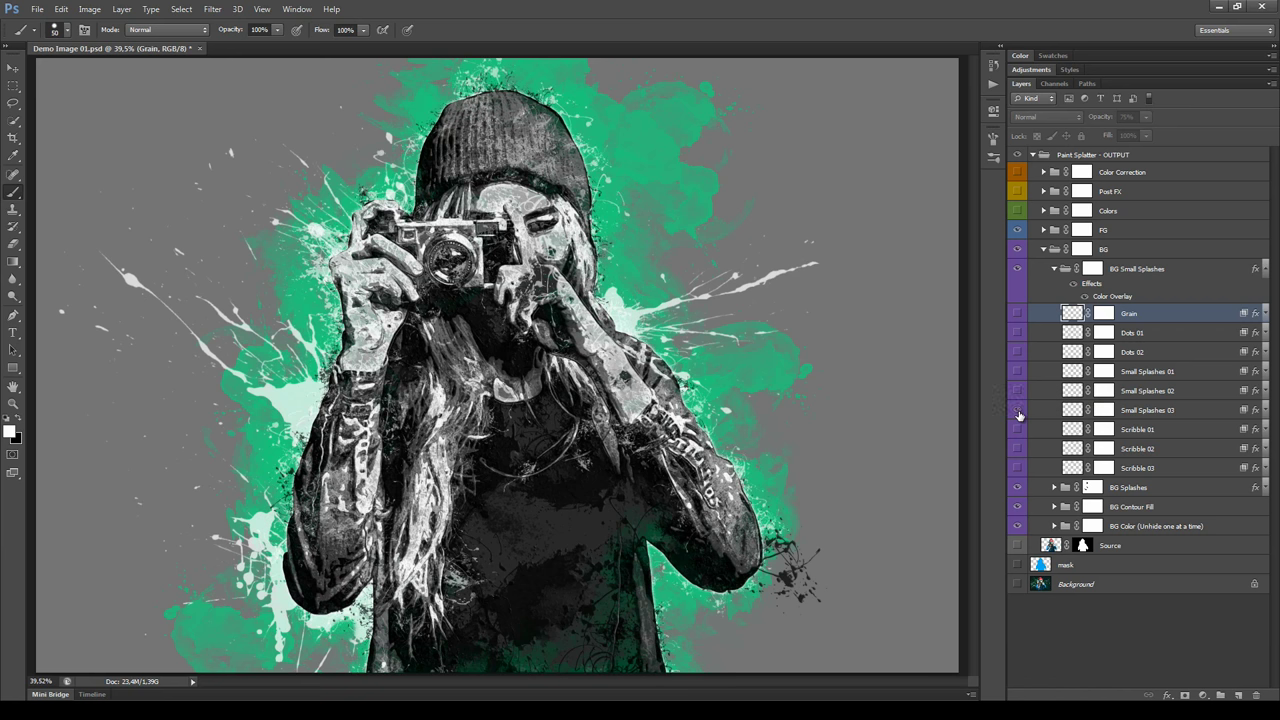
Preview the Scribble 01, Scribble 02 and Scribble 03 layers one at a time, hiding each one again.
click(1017, 430)
click(1017, 430)
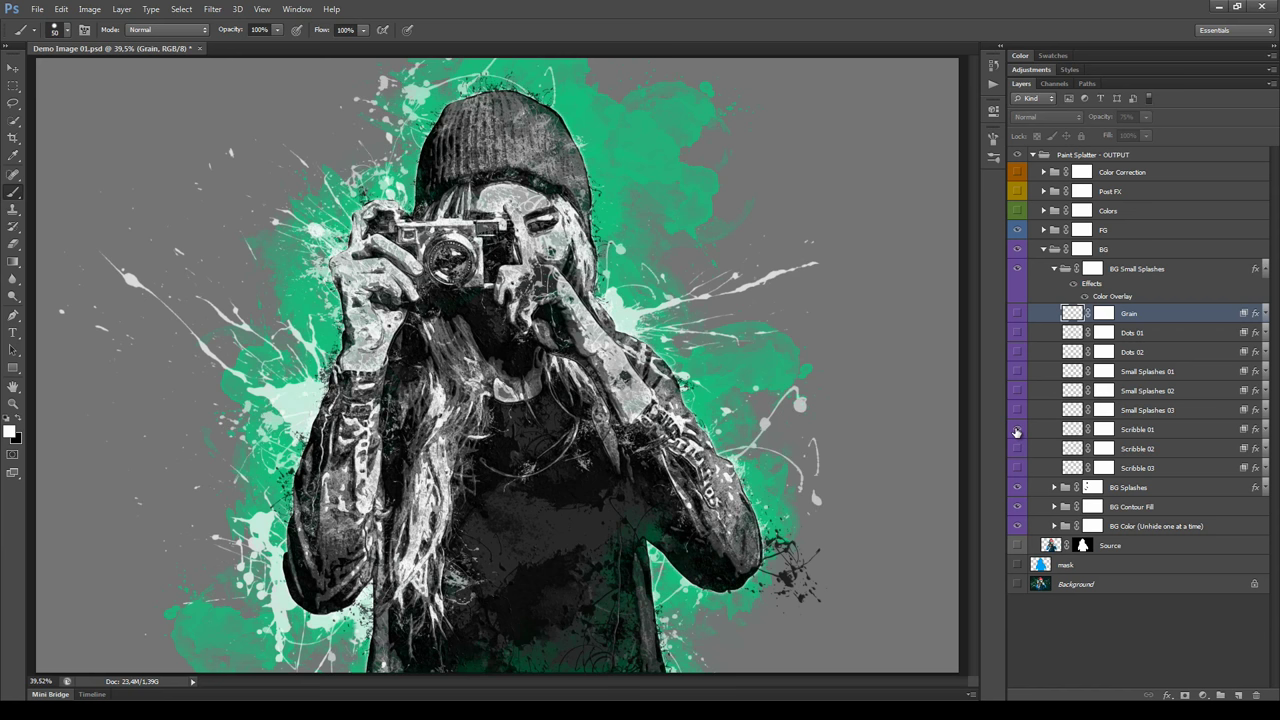
click(1017, 450)
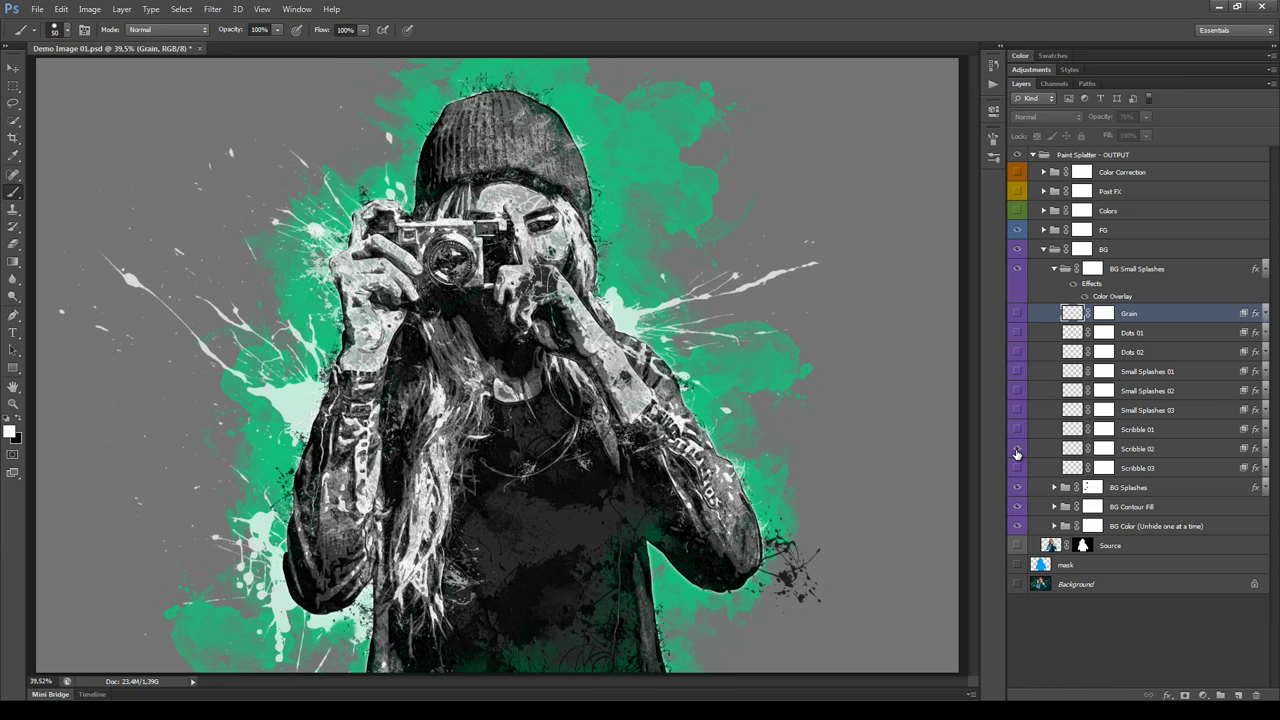
click(1017, 450)
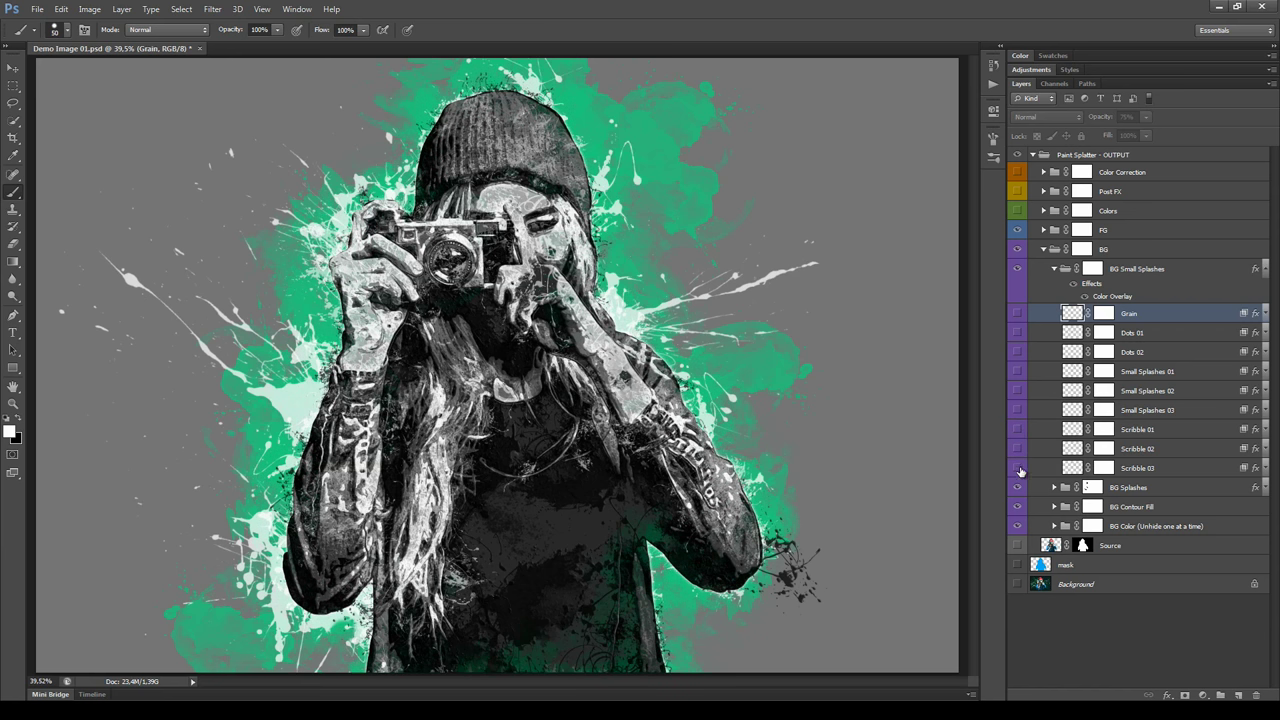
click(1018, 469)
click(1018, 469)
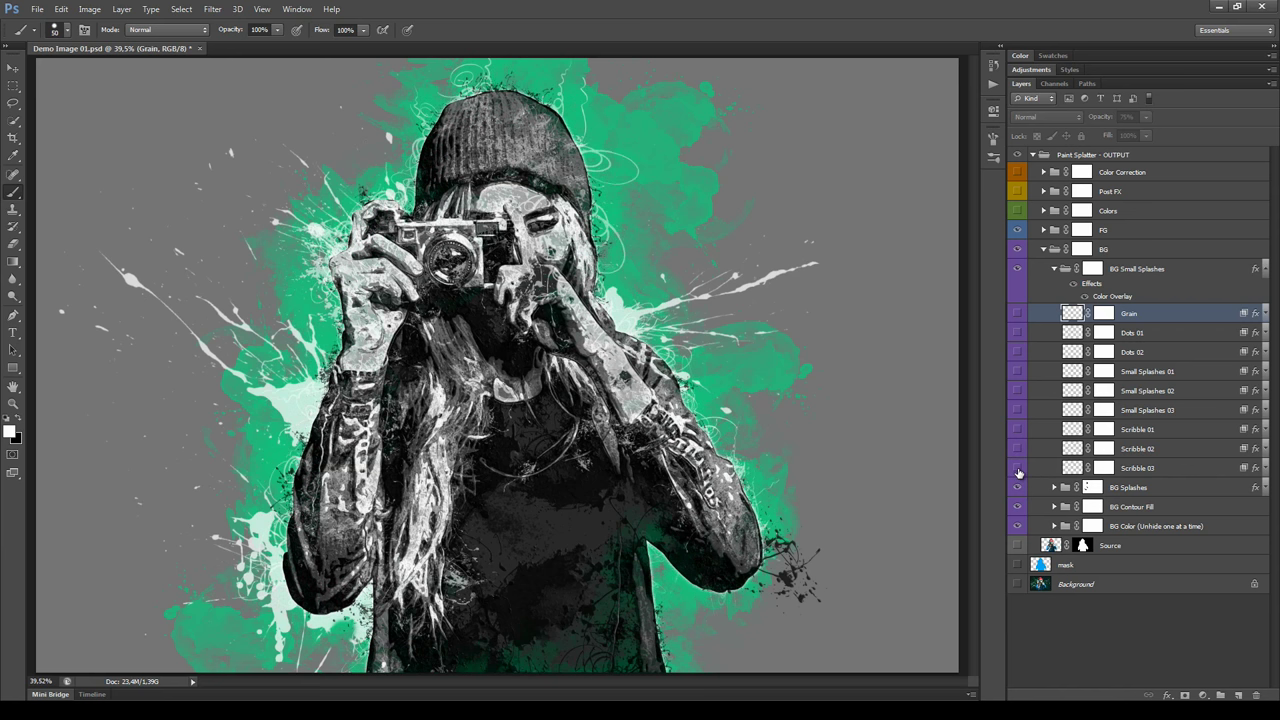
click(1018, 469)
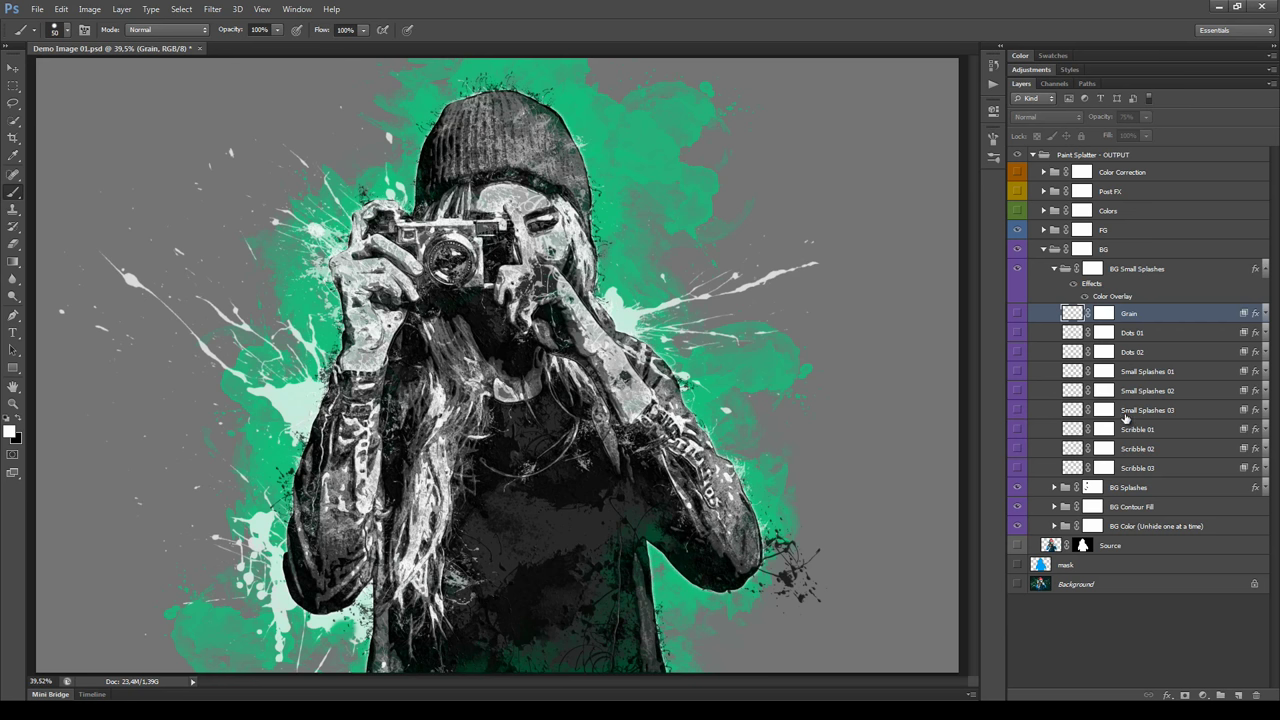
Show the Small Splashes 01 and Small Splashes 02 layers, and collapse the BG Small Splashes and BG groups.
click(1017, 391)
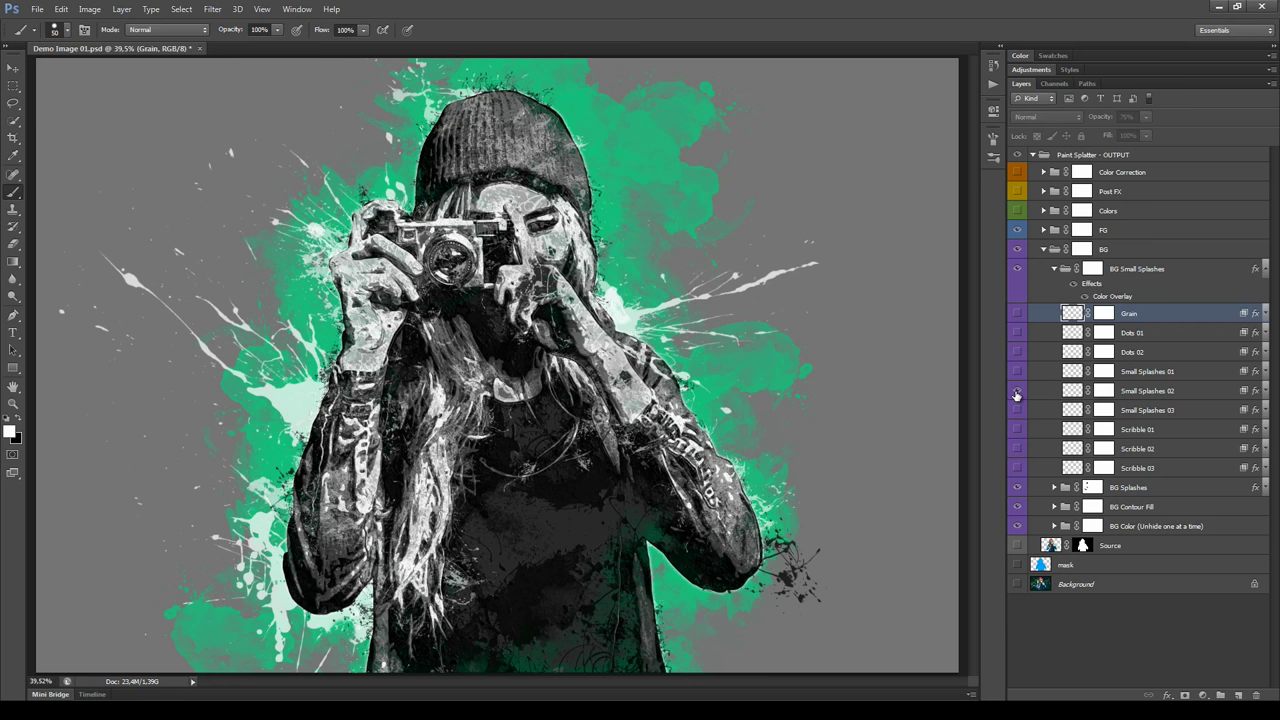
click(1017, 371)
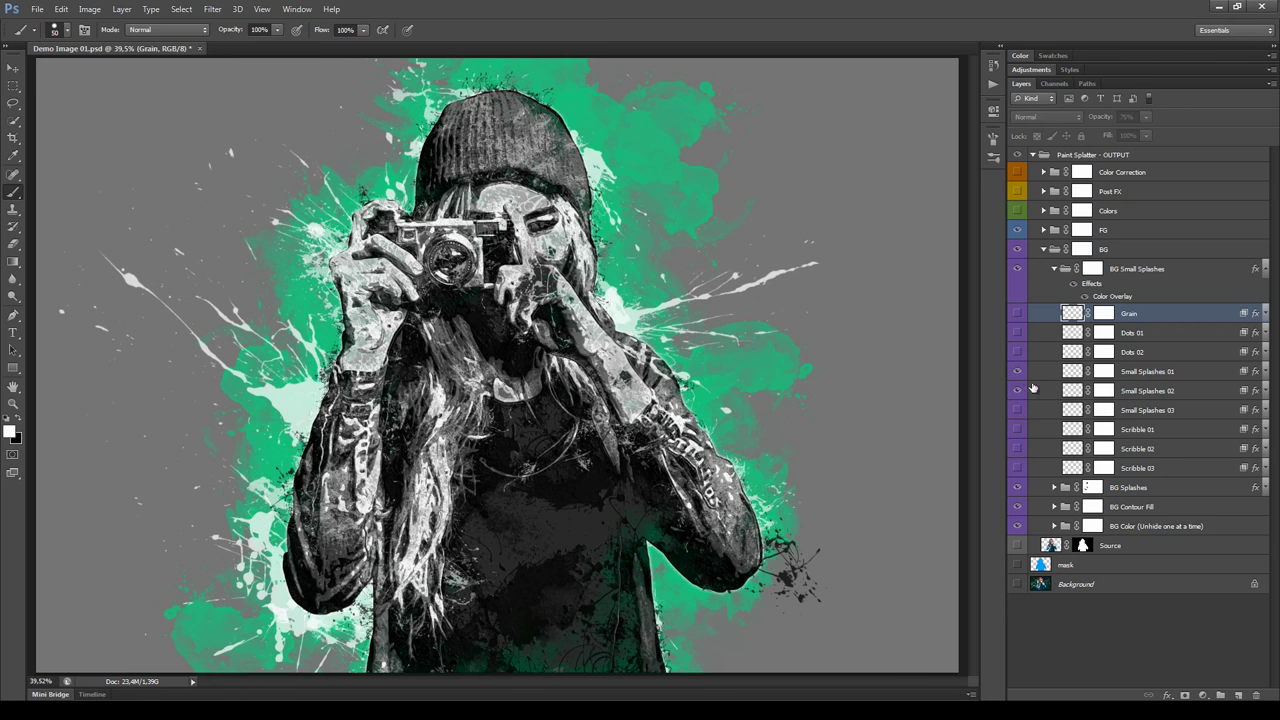
click(1055, 269)
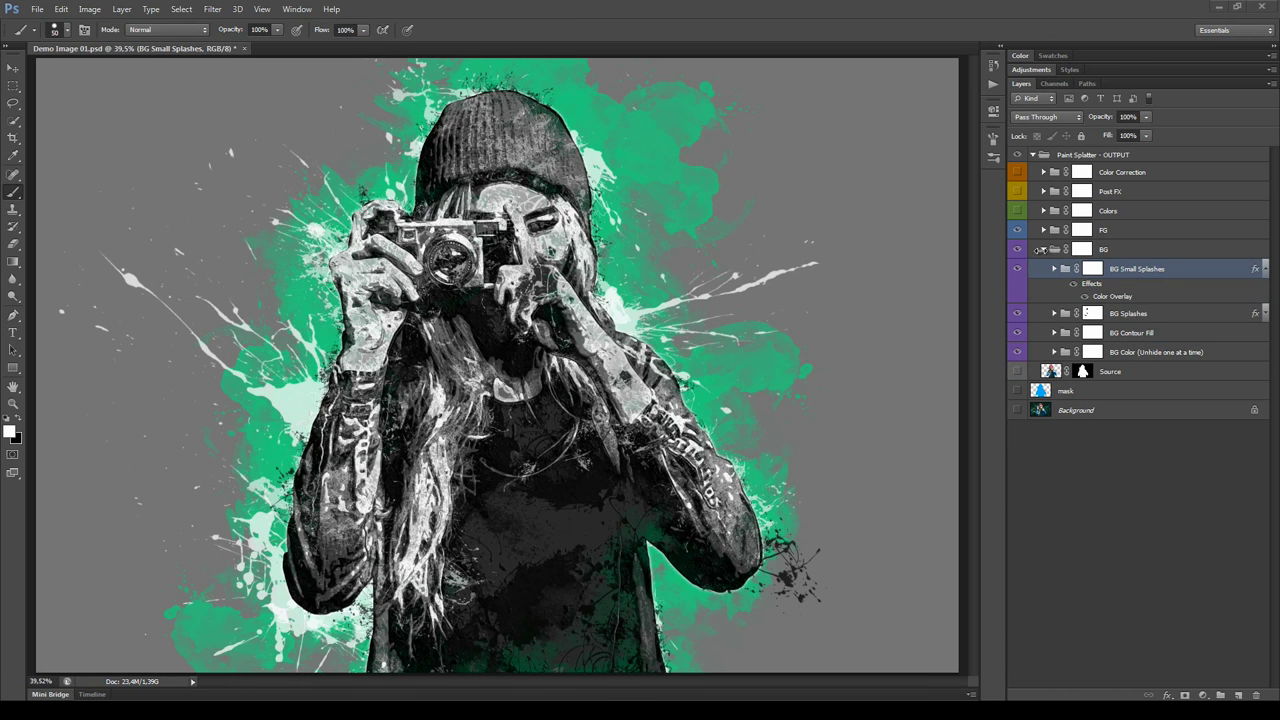
click(1044, 251)
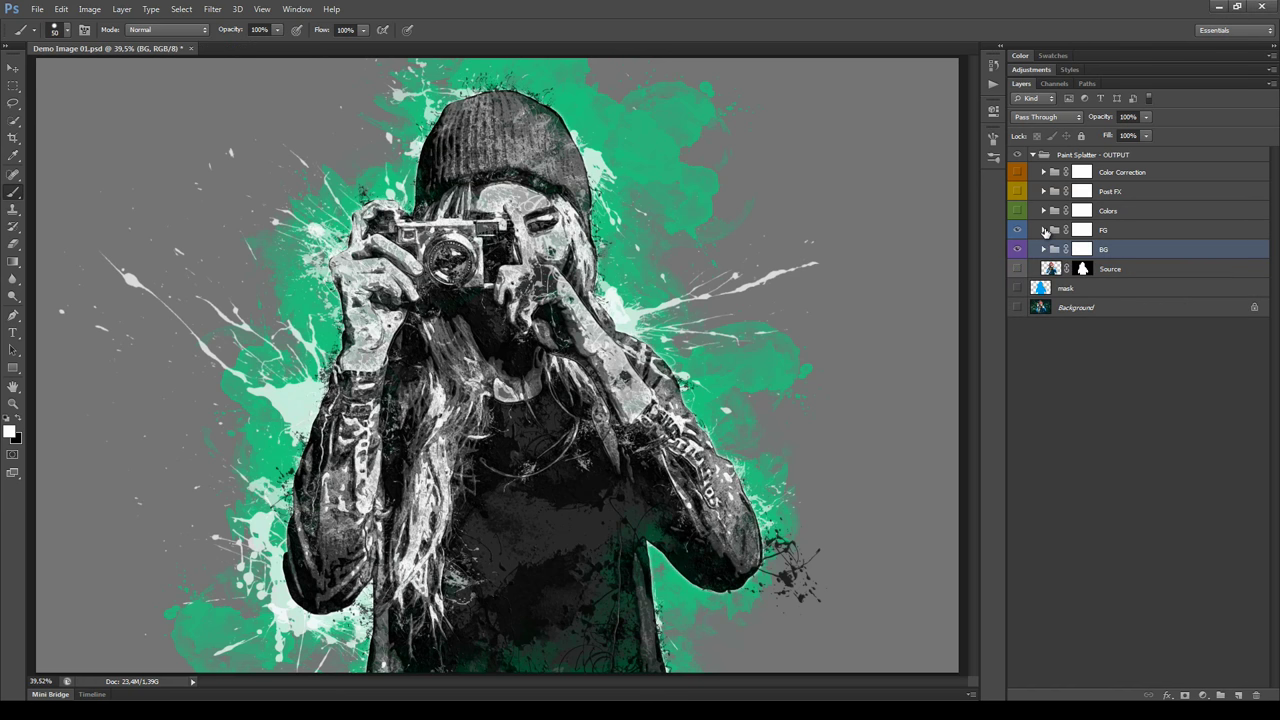
Expand the FG group and hide everything in it except the FG Base Color layer.
click(1045, 230)
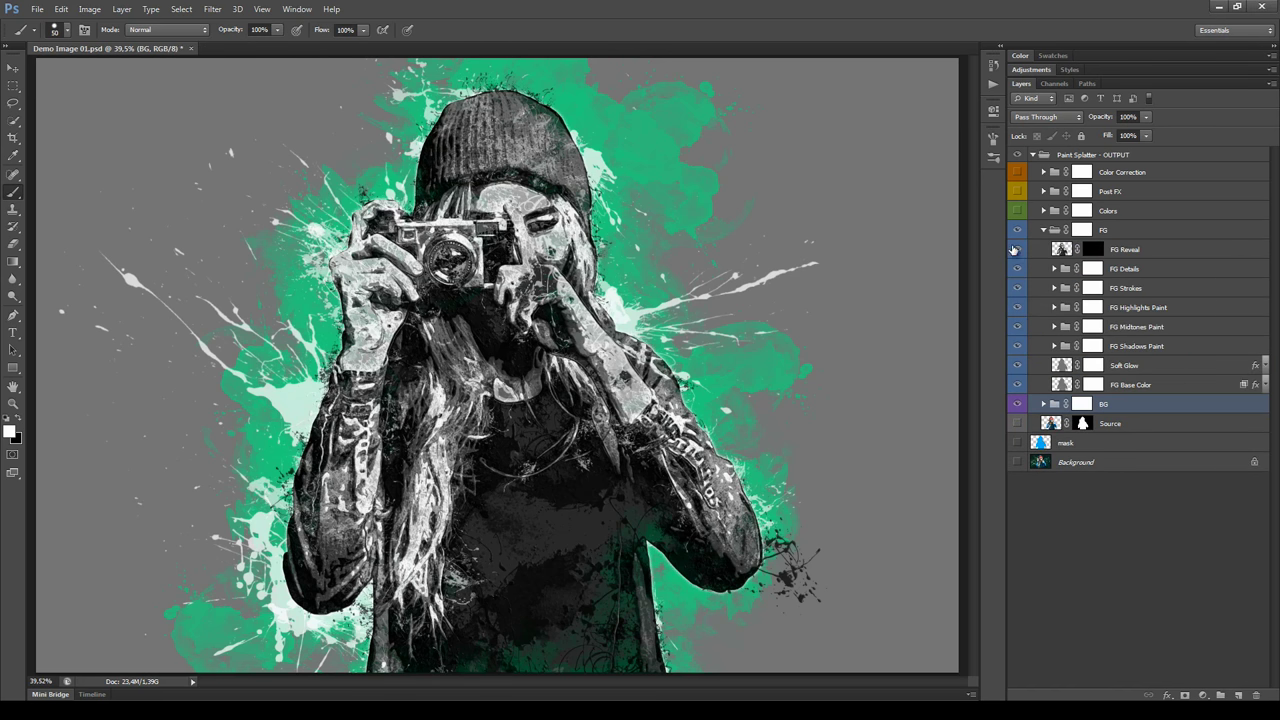
drag(1017, 249, 1017, 384)
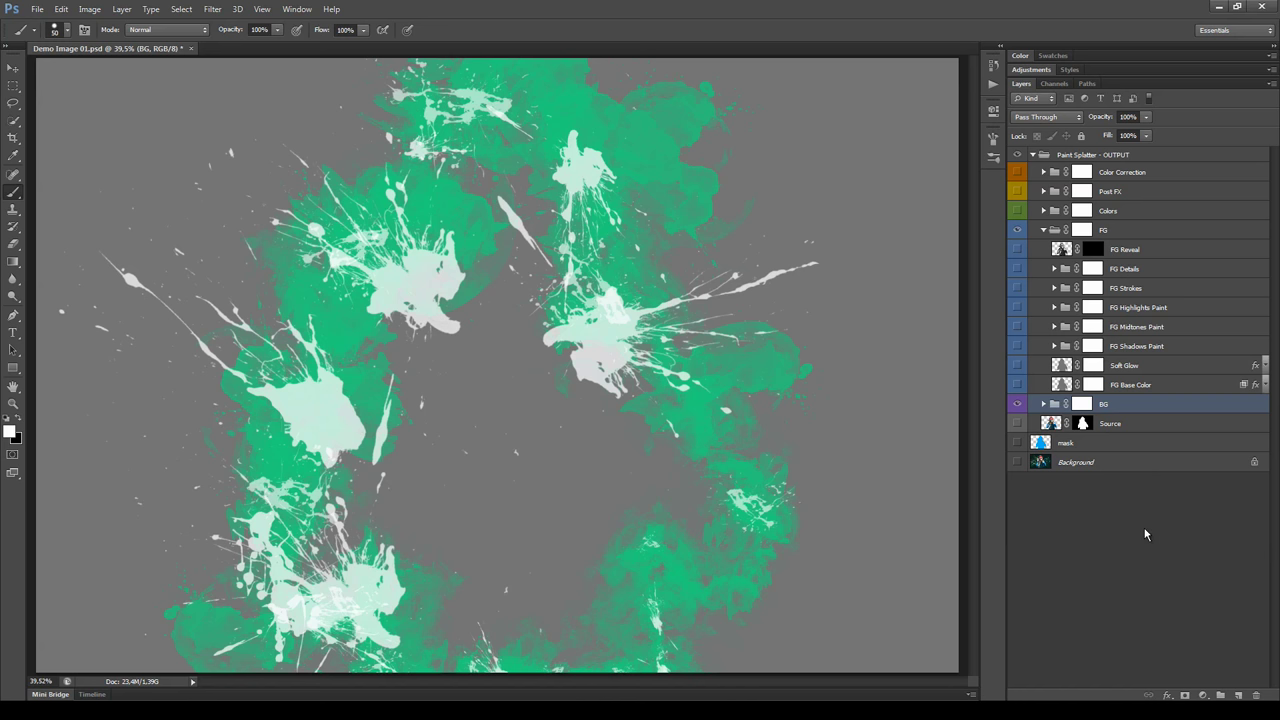
click(1235, 388)
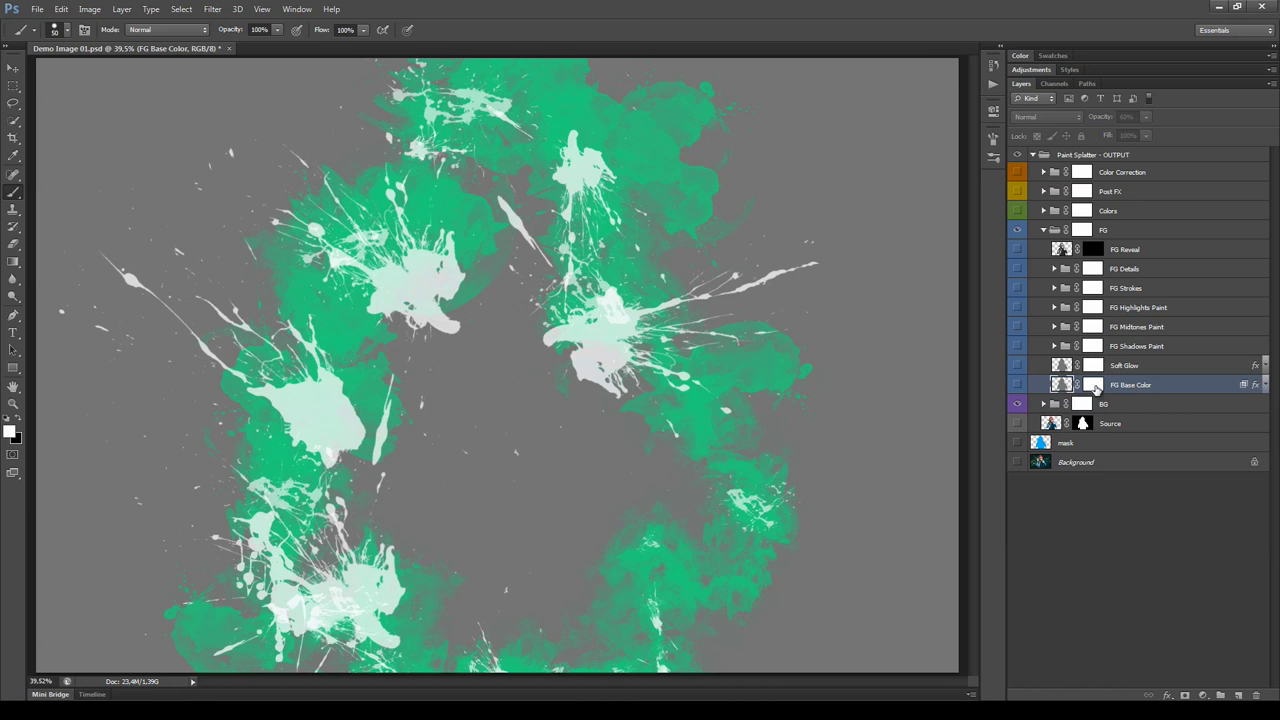
click(1018, 385)
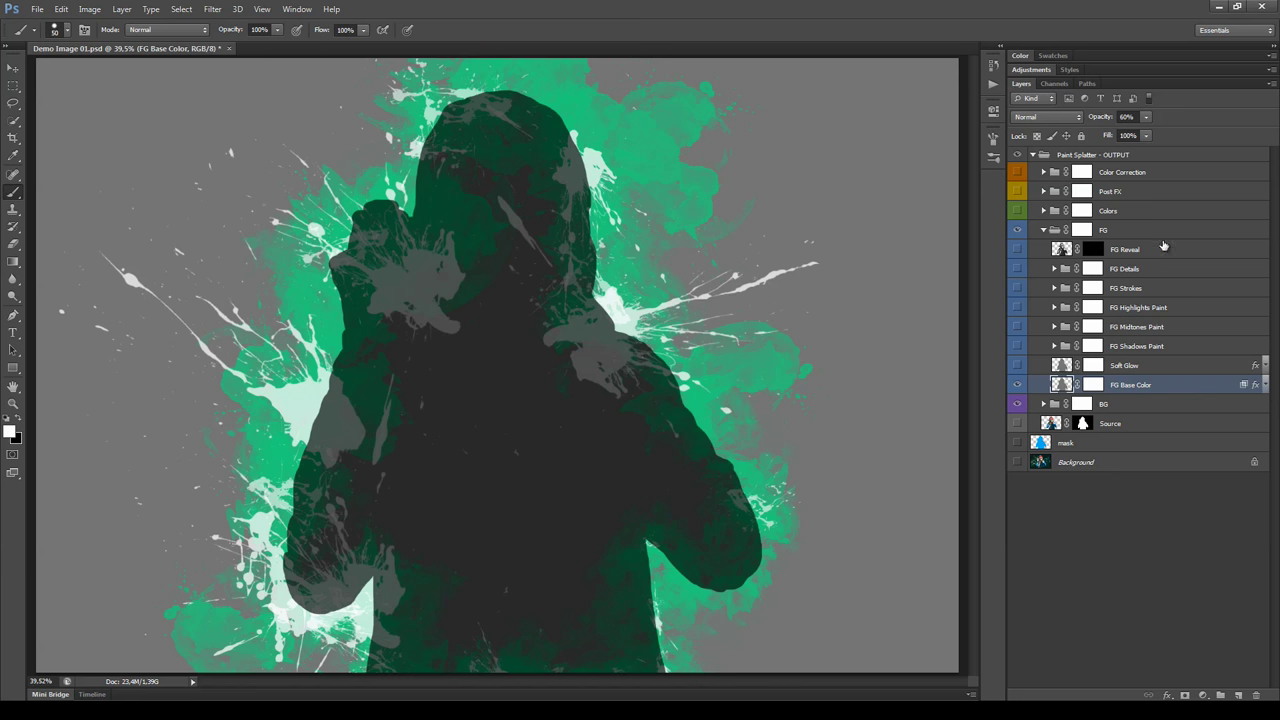
Inspect the available blend modes and the Color Overlay settings of the FG Base Color layer without changing them.
click(1080, 121)
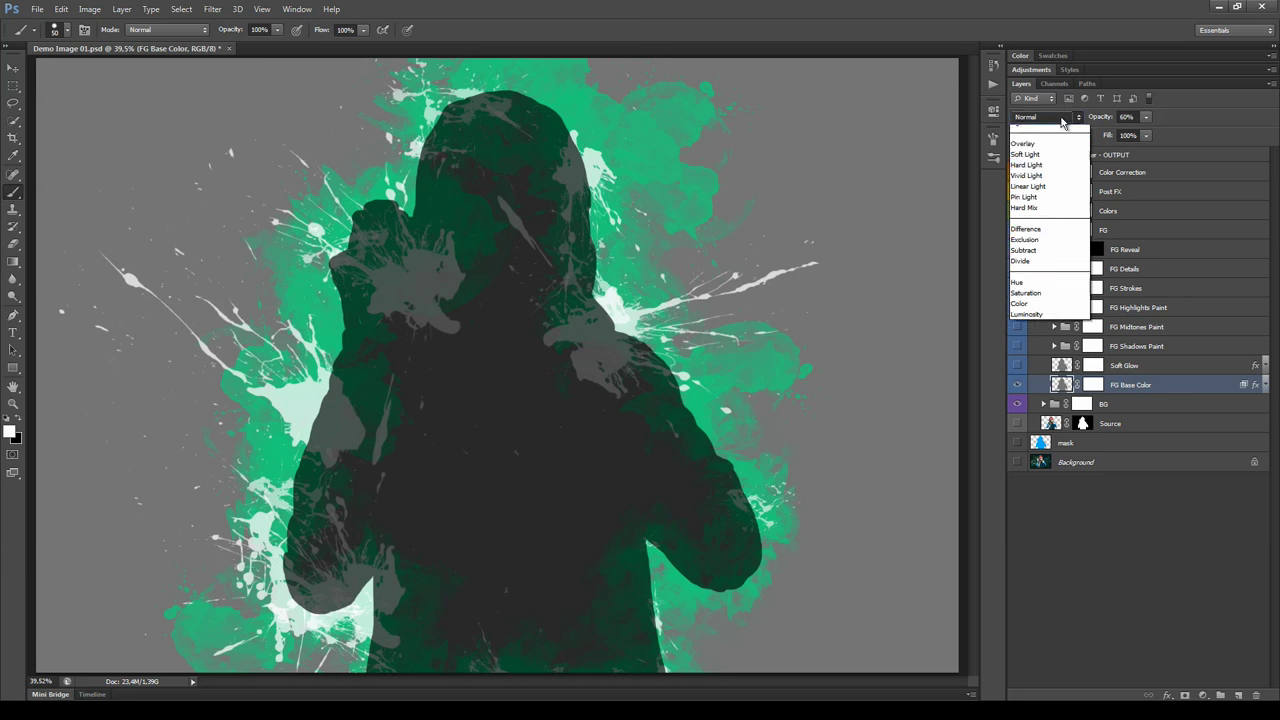
click(1163, 393)
double_click(1171, 390)
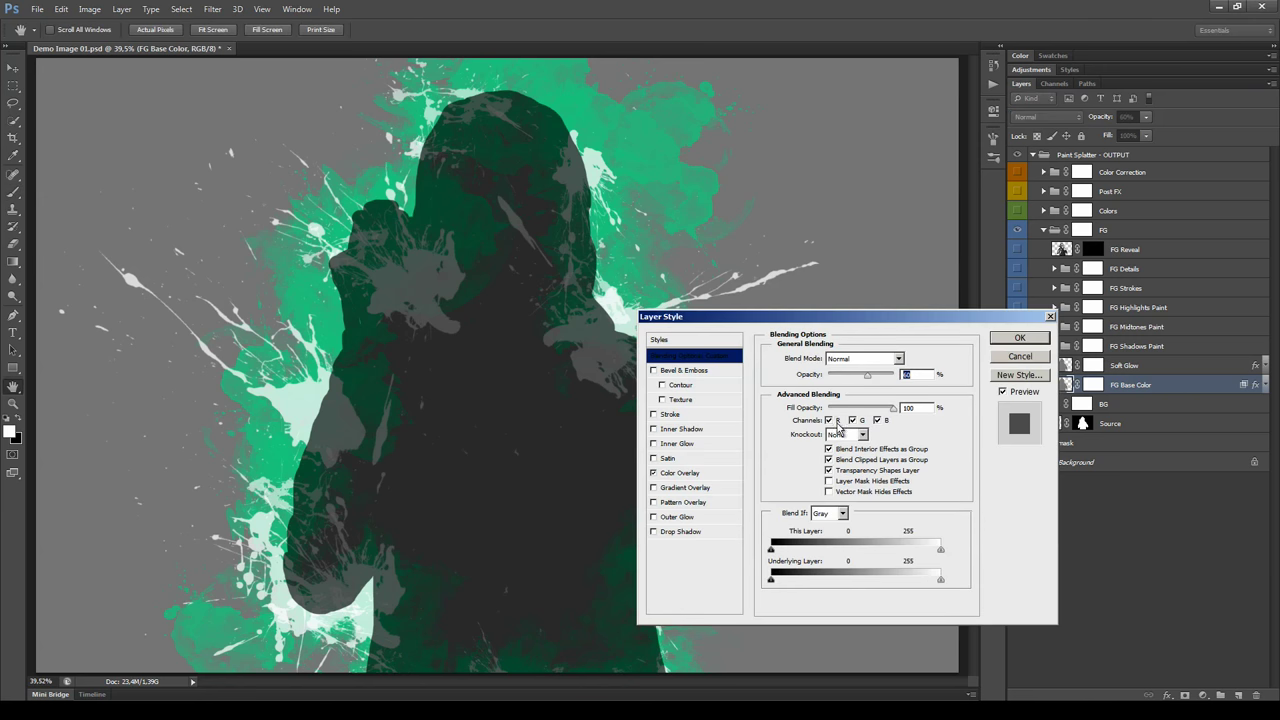
click(692, 472)
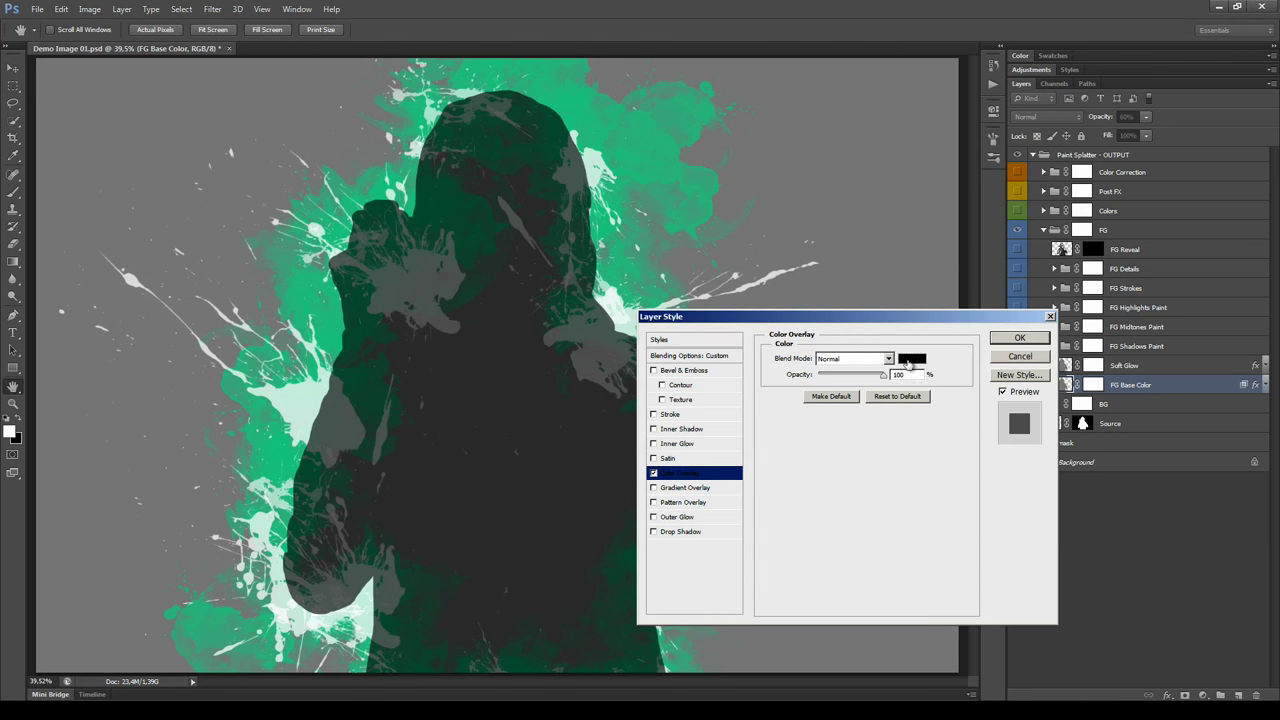
click(1020, 338)
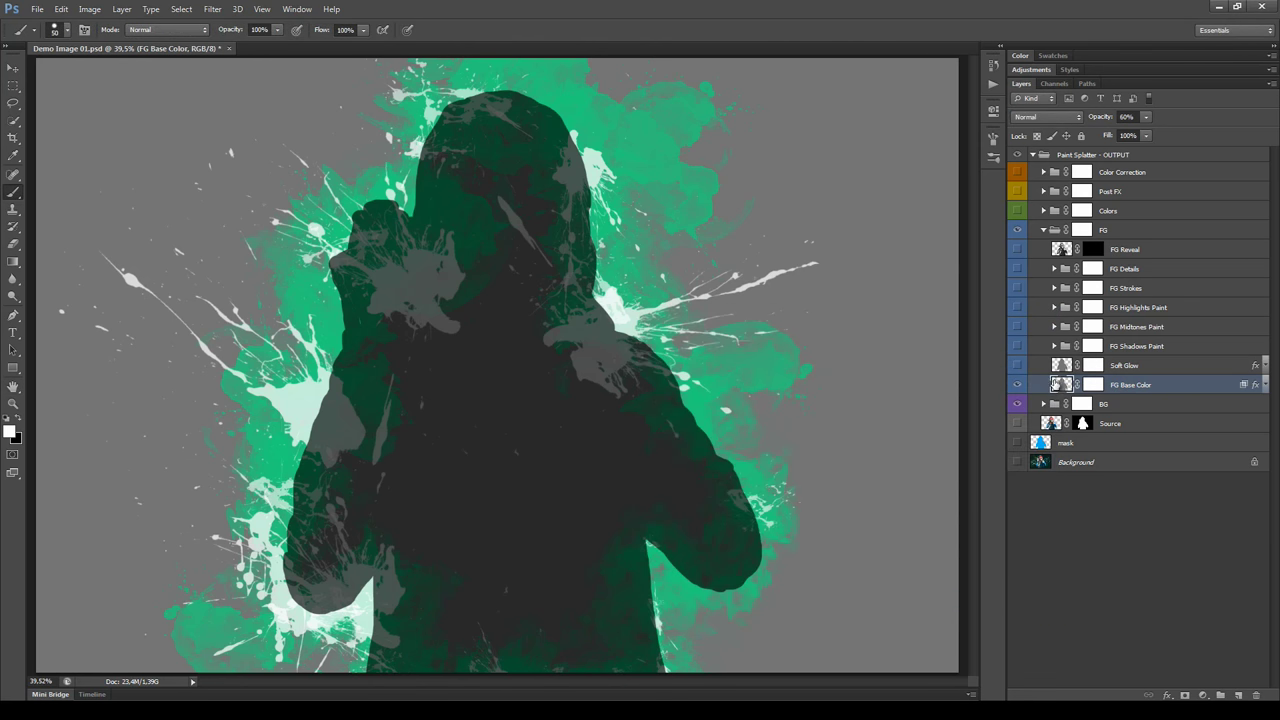
Show and select the Soft Glow layer, and examine its glow along the silhouette's edge near the elbow.
click(1017, 365)
click(1036, 365)
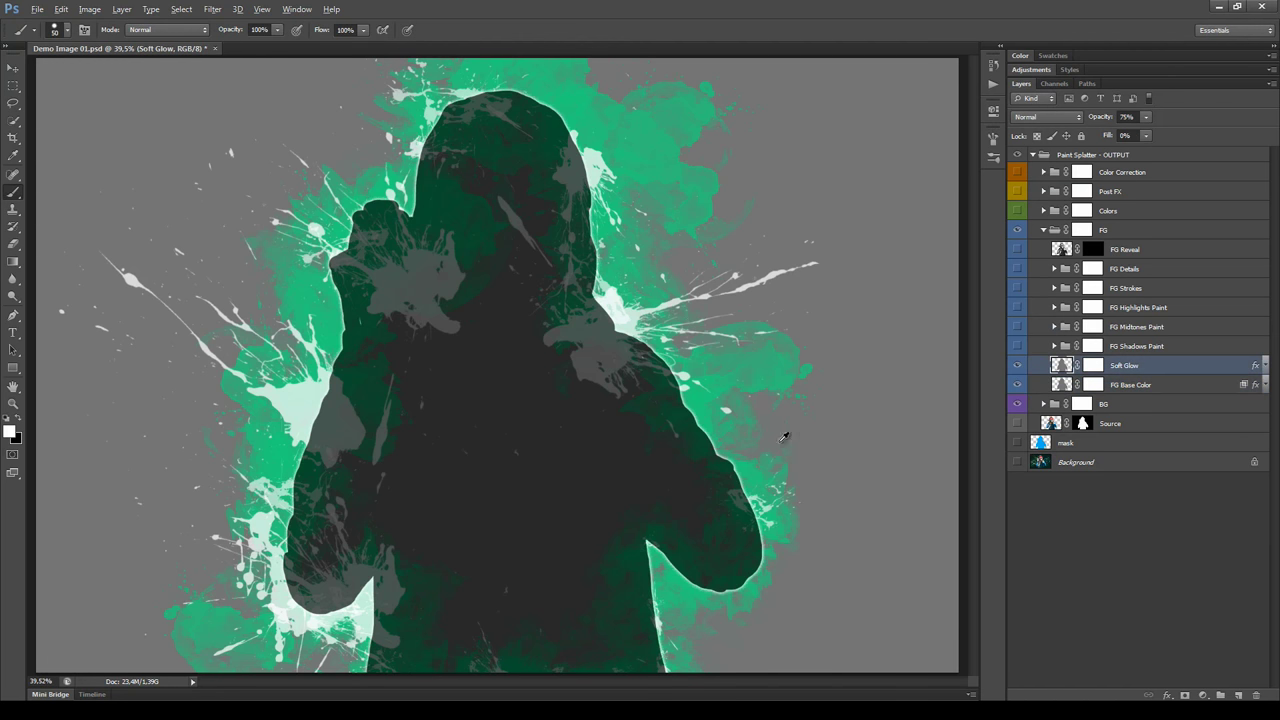
click(12, 67)
scroll(716, 460, up, 5)
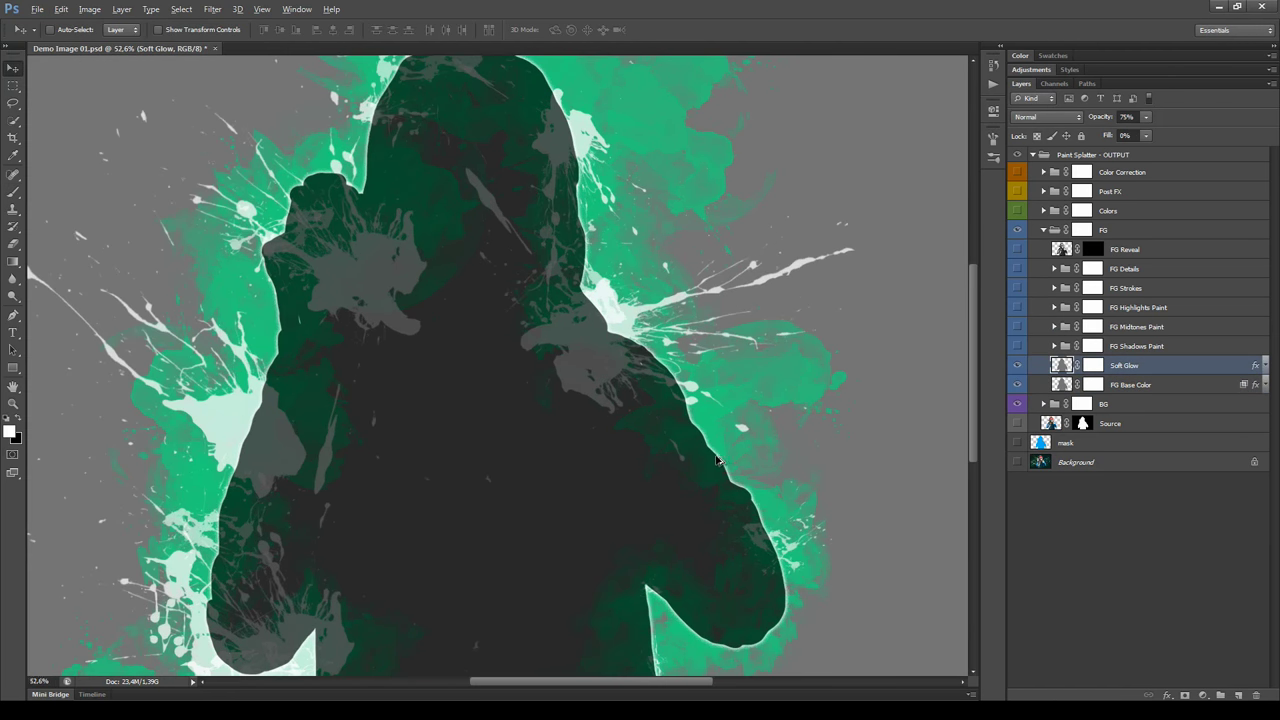
scroll(716, 460, up, 1)
drag(716, 460, 600, 305)
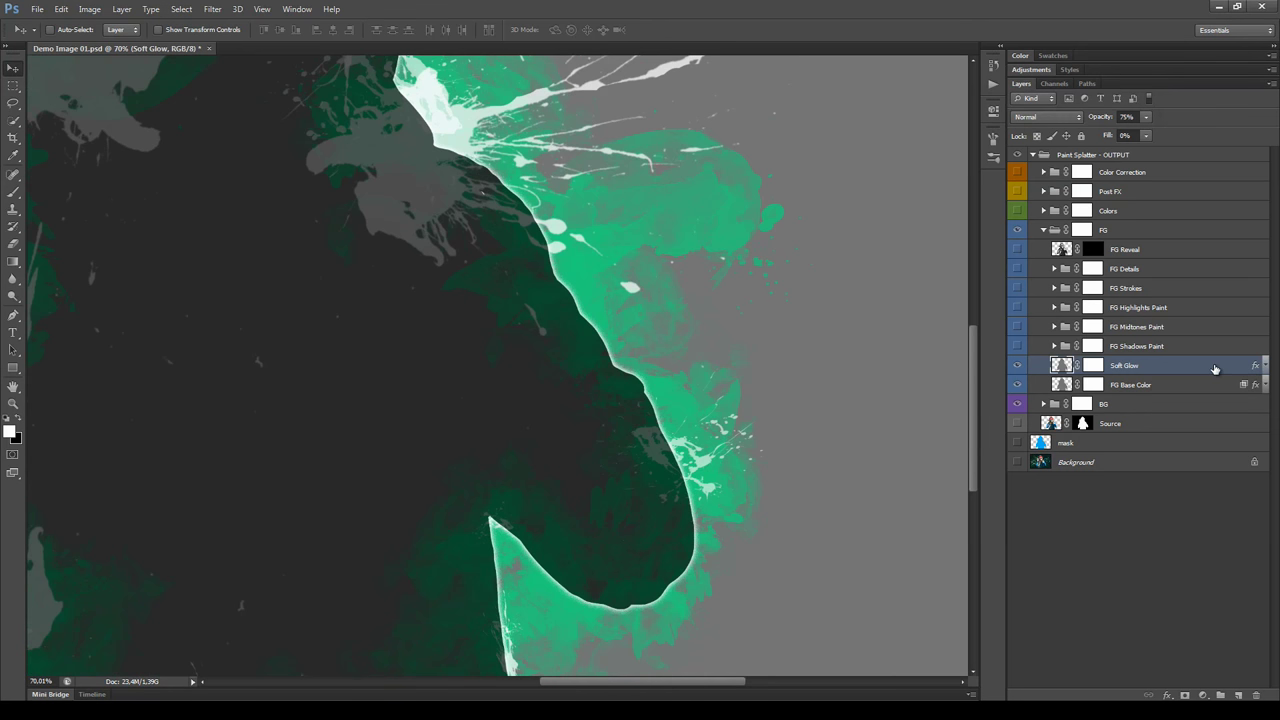
Try an Outer Glow size of 50 px on the Soft Glow layer.
click(1264, 368)
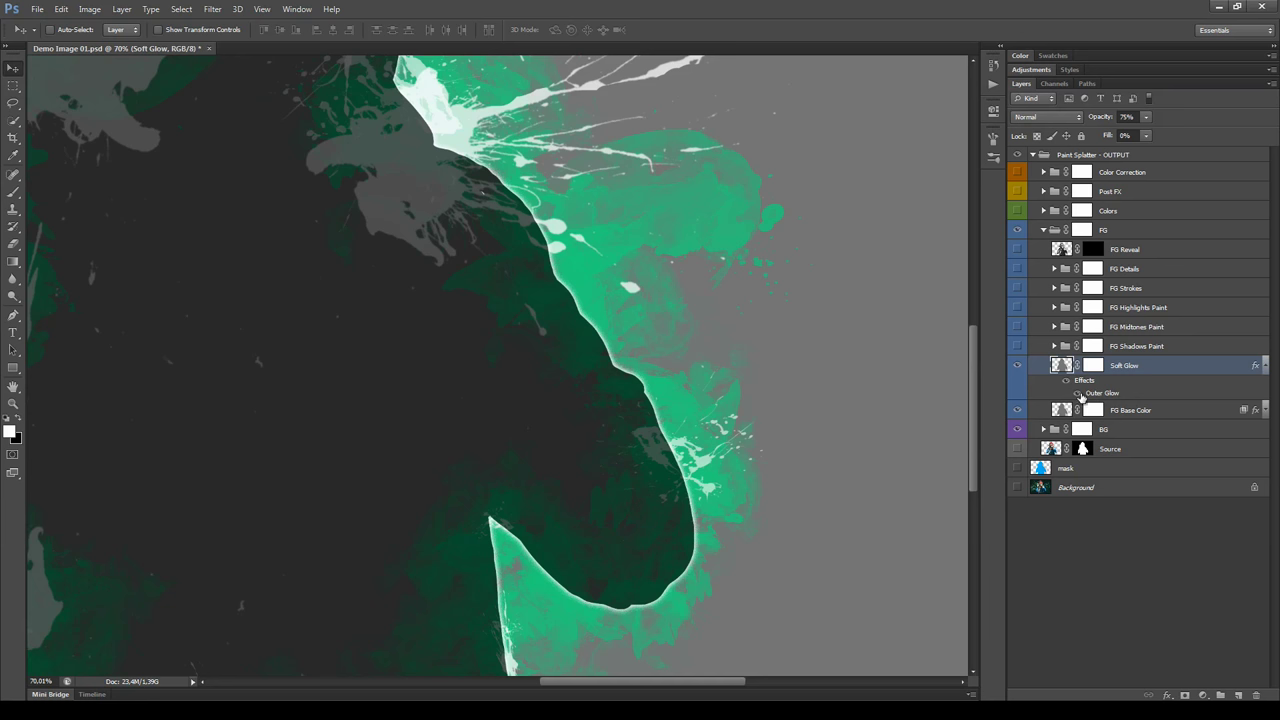
double_click(1099, 395)
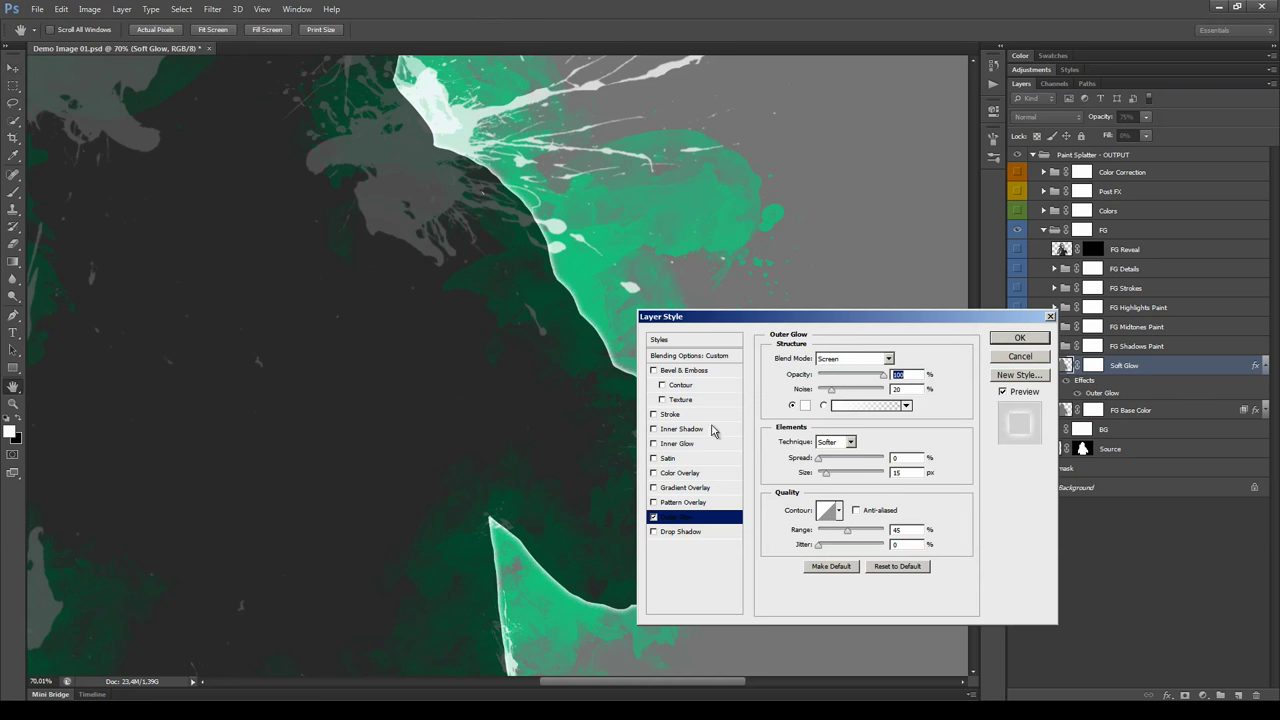
drag(787, 322, 1022, 305)
drag(1061, 456, 1070, 458)
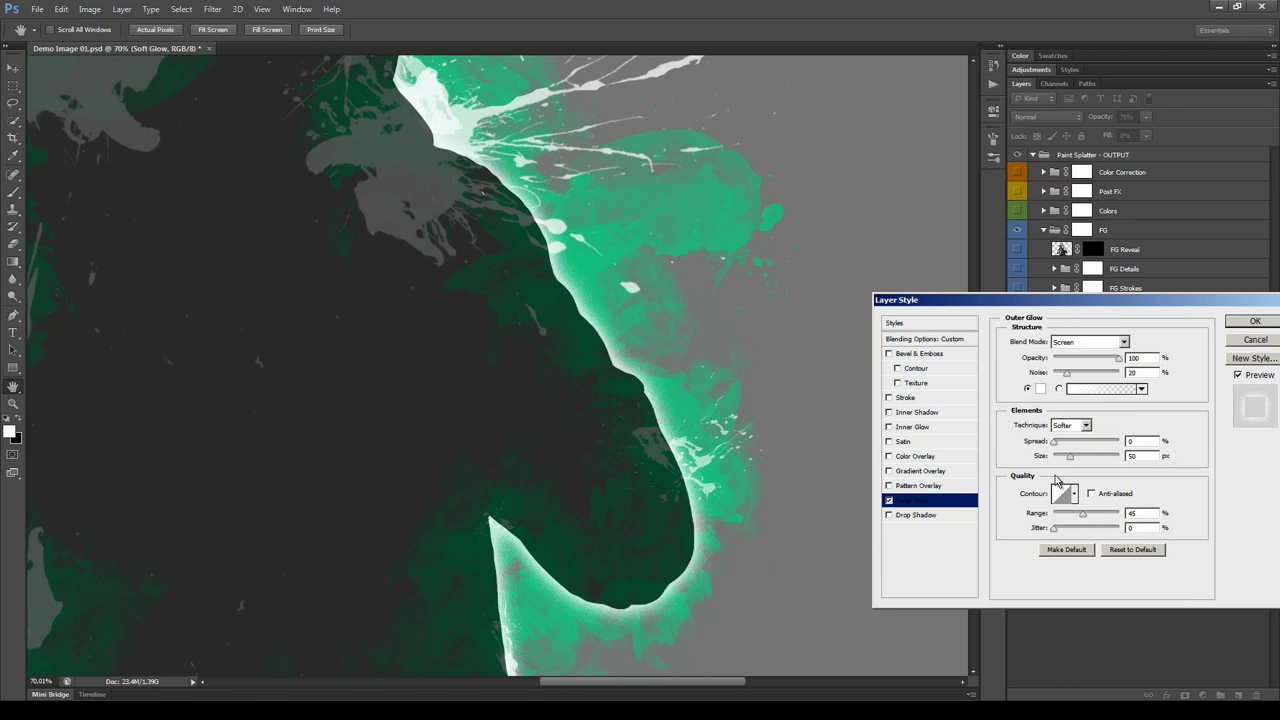
Try a muted red color, RGB 202, 124, 124, for the Soft Glow layer's Outer Glow.
click(1042, 389)
click(418, 618)
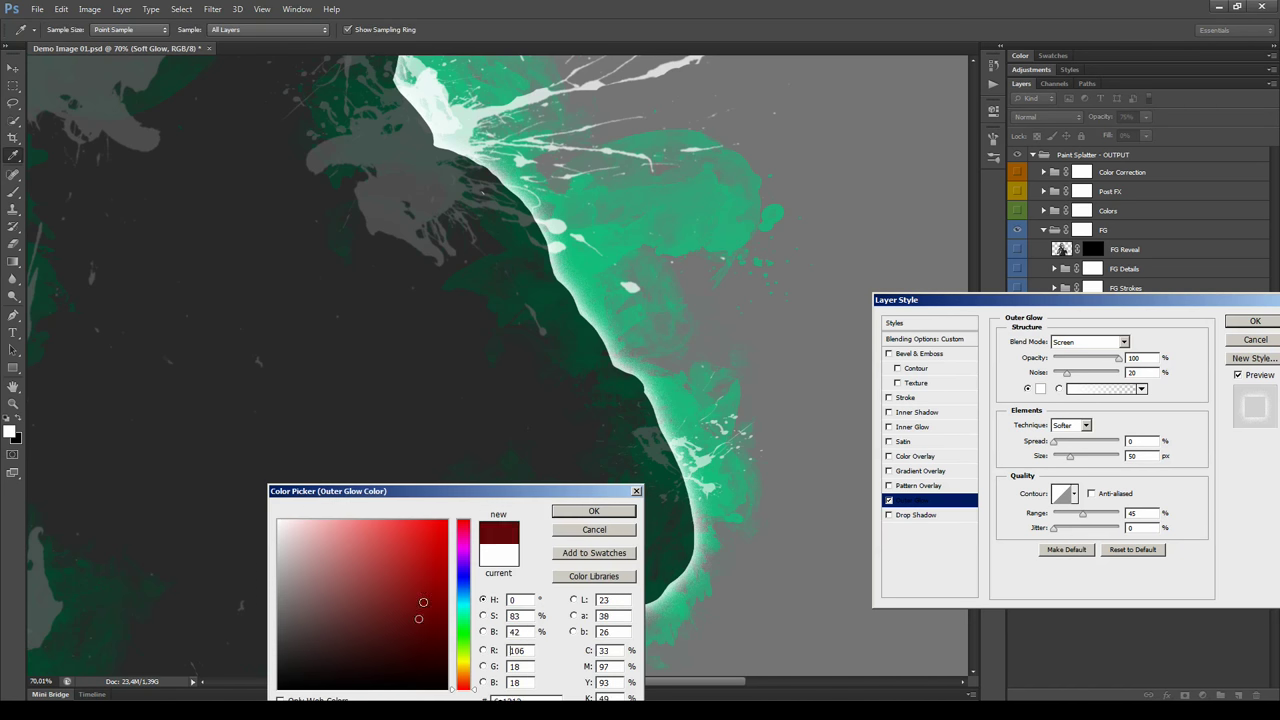
drag(418, 618, 438, 512)
drag(434, 577, 345, 558)
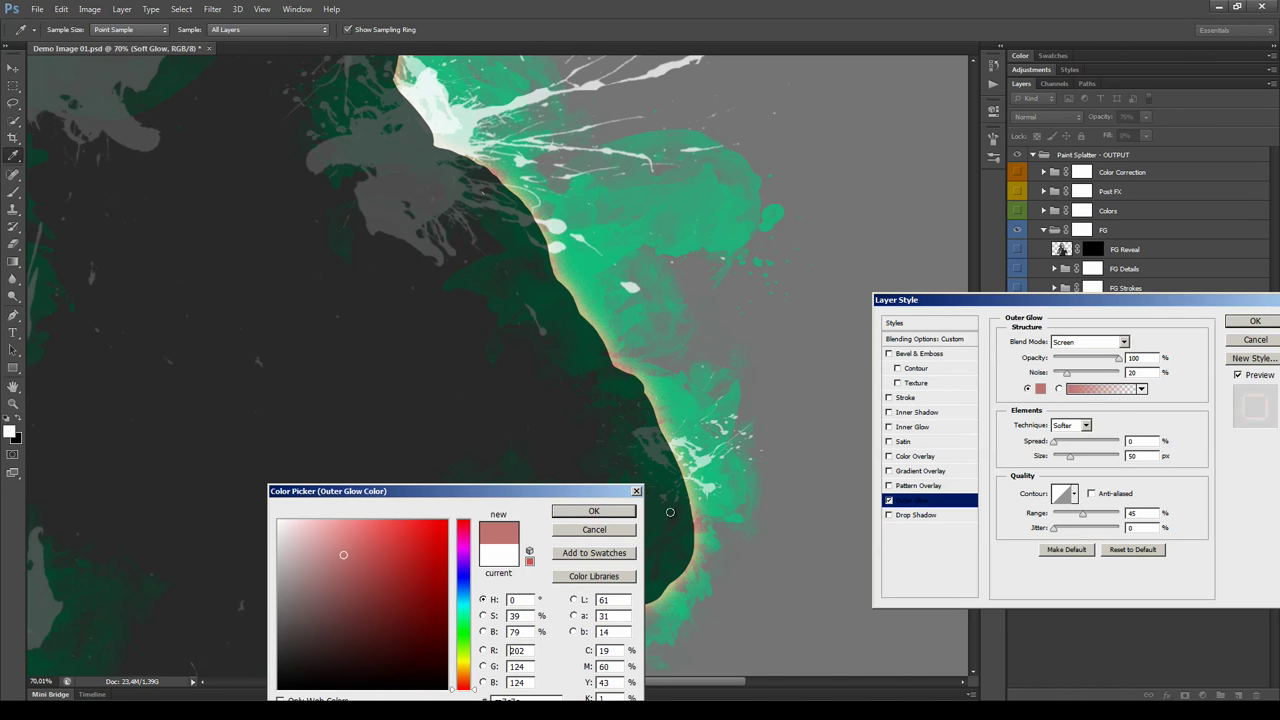
click(594, 511)
click(1255, 321)
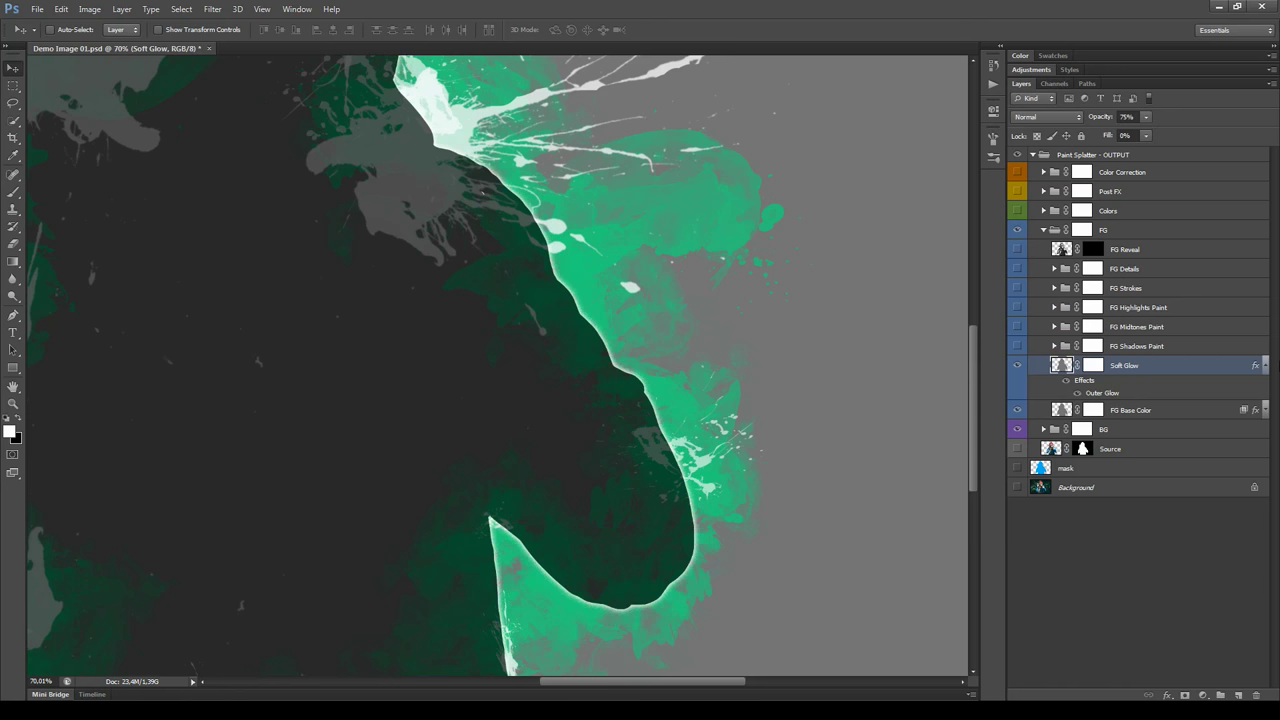
Collapse the Soft Glow effects list and show the FG Shadows Paint, FG Midtones Paint and FG Highlights Paint groups.
click(1266, 366)
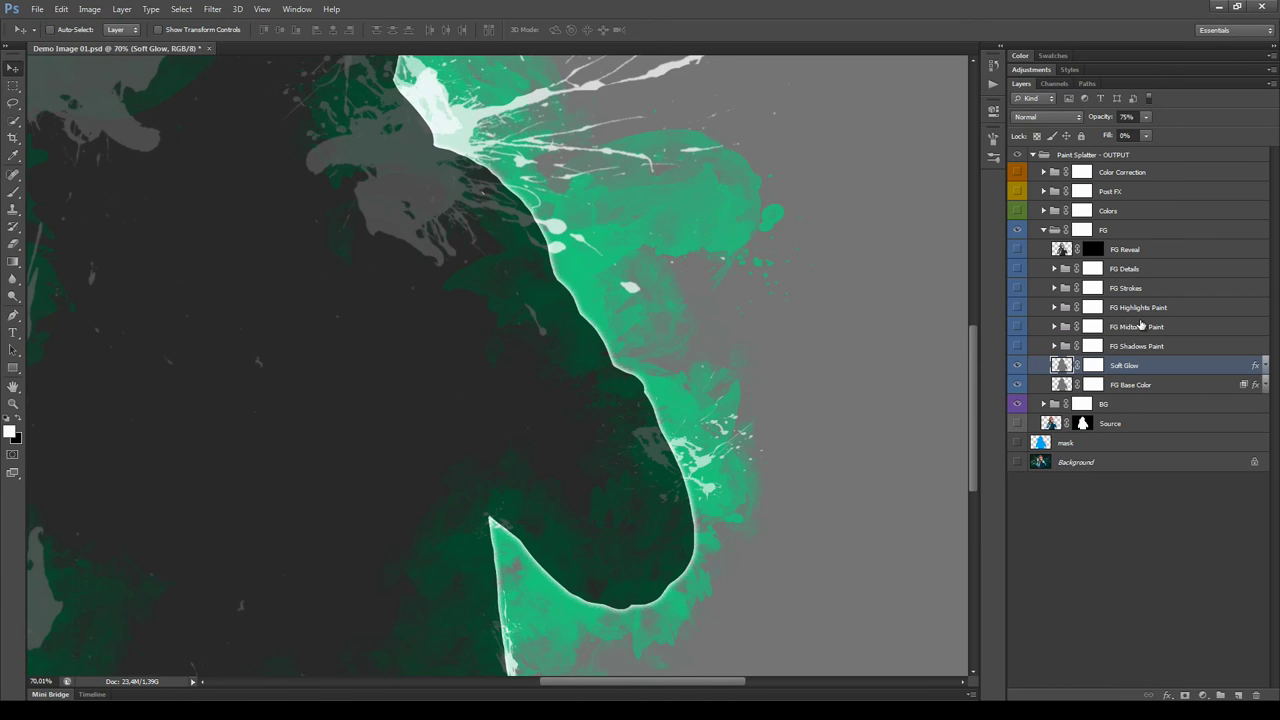
drag(557, 320, 686, 445)
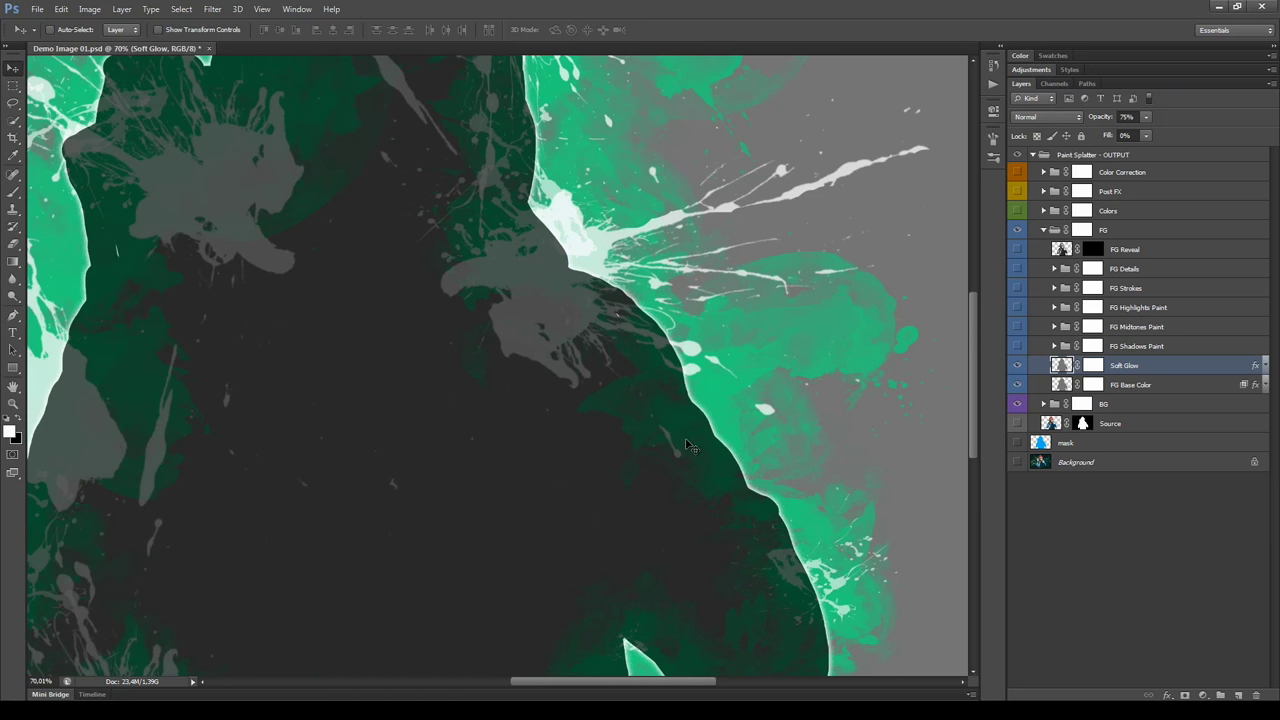
scroll(686, 445, down, 3)
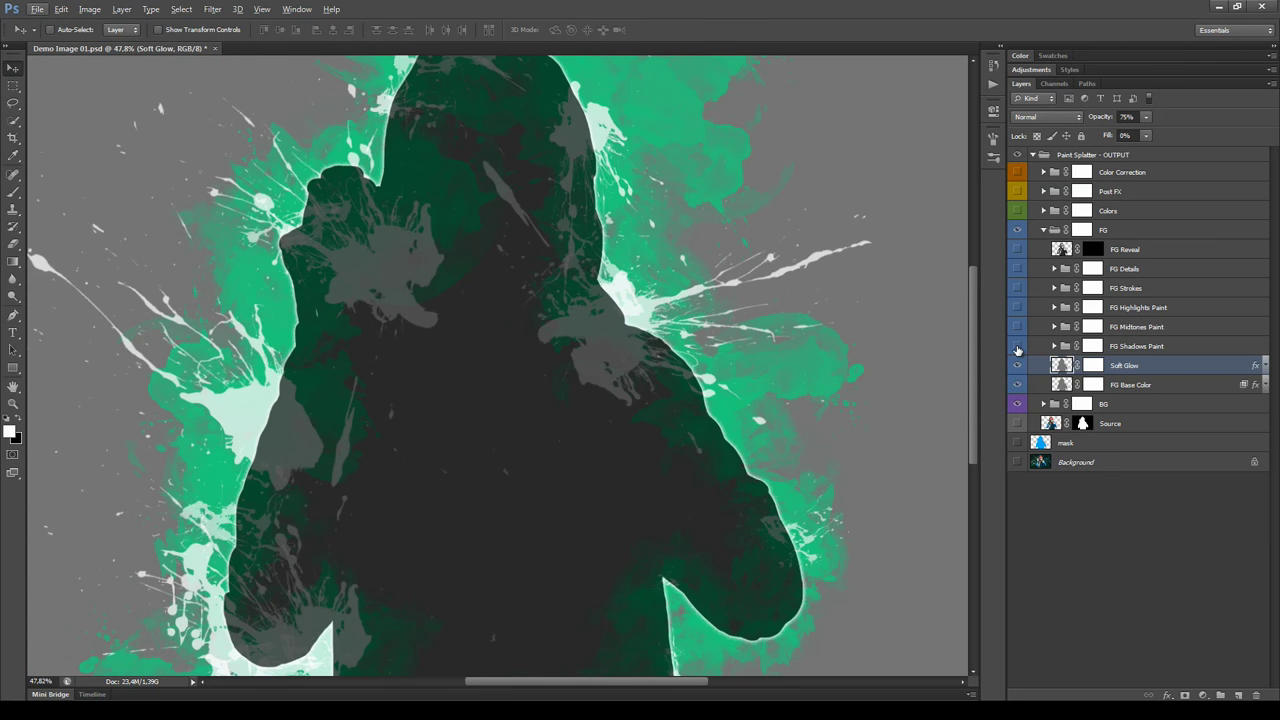
click(1018, 346)
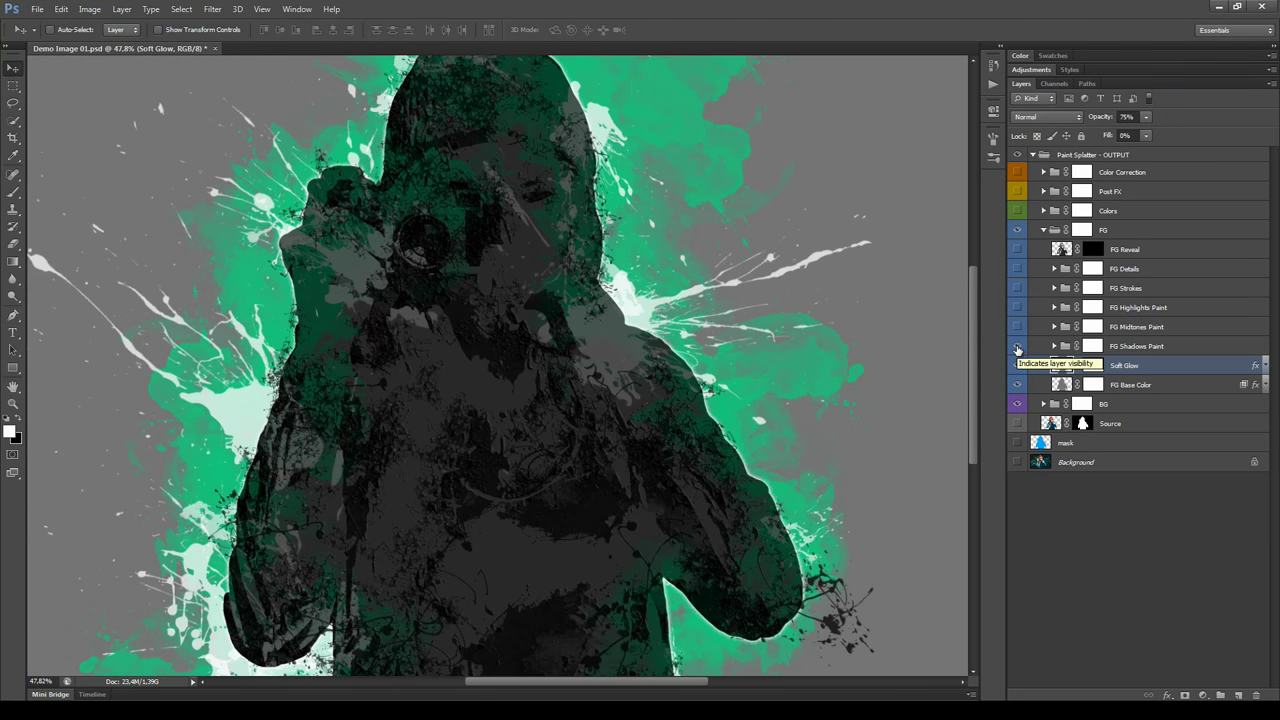
click(1018, 328)
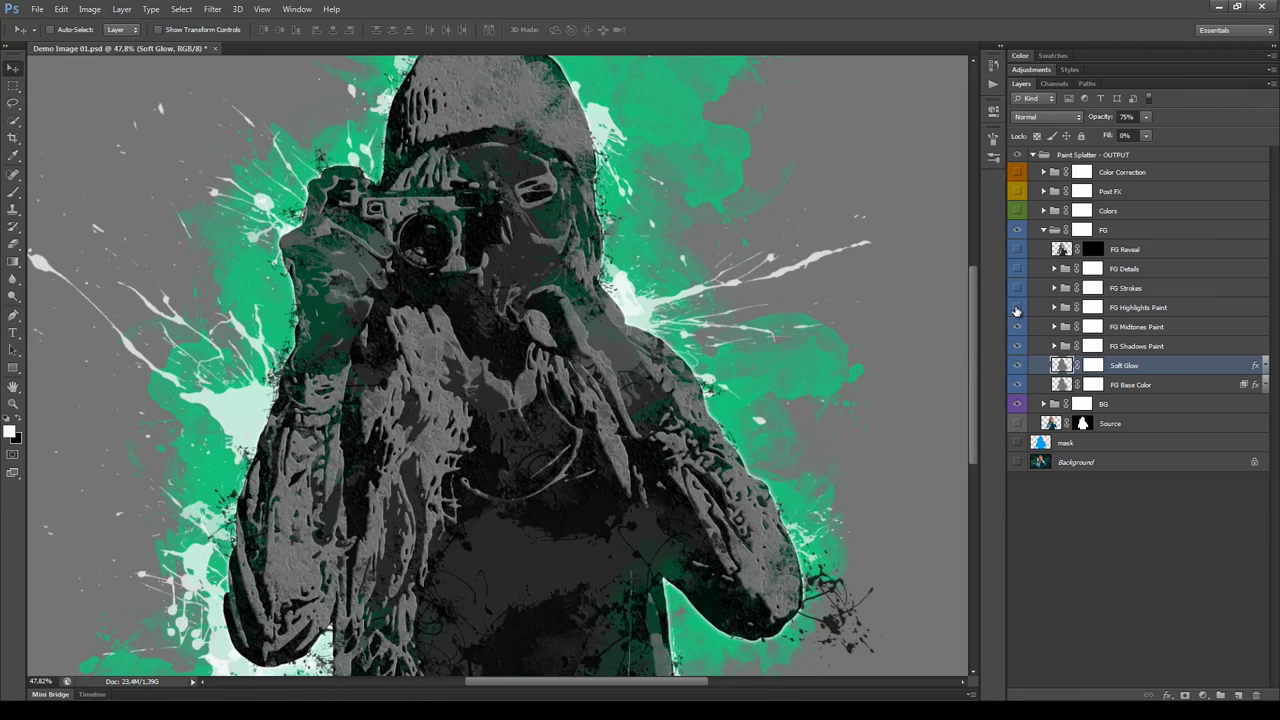
click(1016, 309)
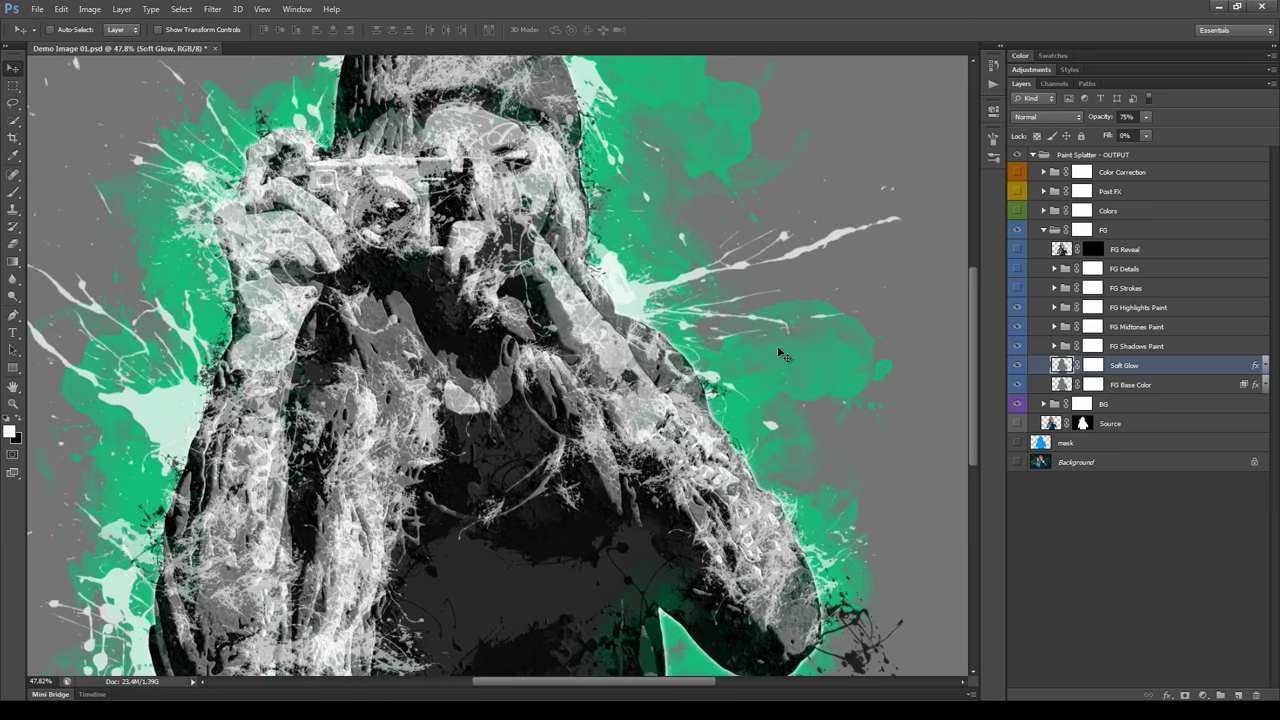
Examine the paint texture around the face and camera, and show the FG Strokes and FG Details groups.
key(ctrl+1)
drag(653, 275, 617, 380)
scroll(617, 380, down, 1)
ctrl+click(565, 575)
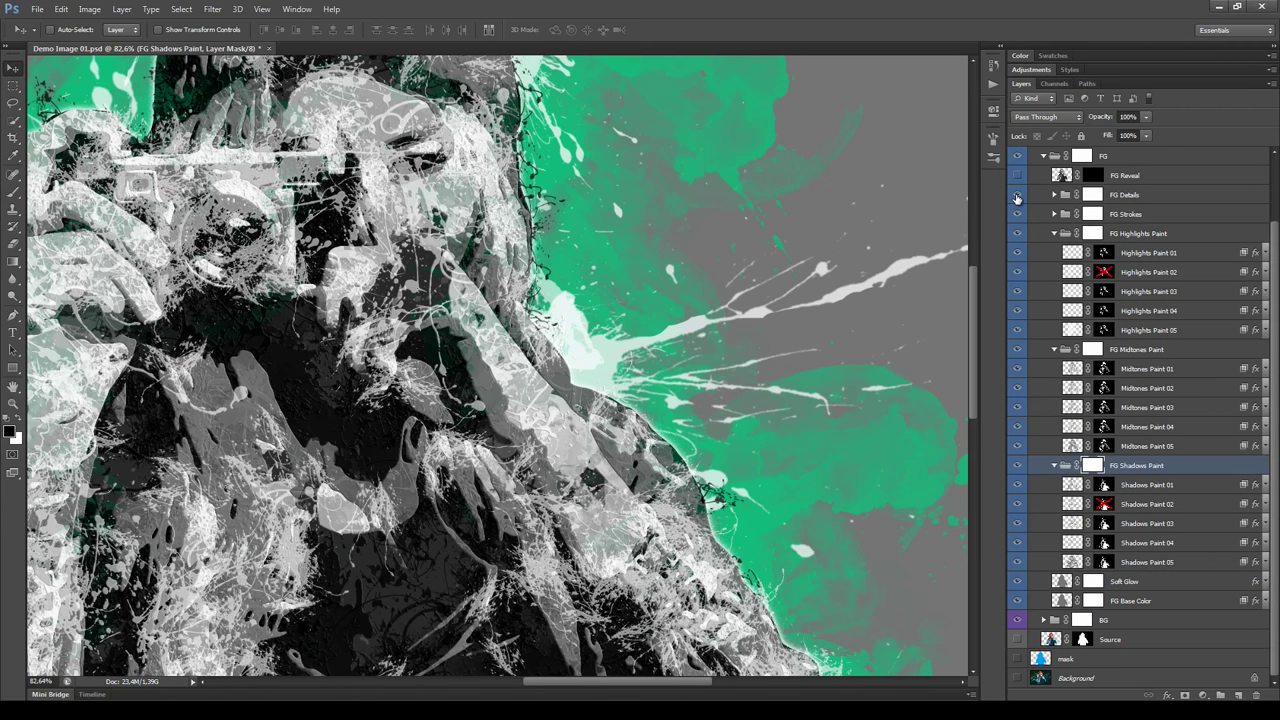
click(1017, 196)
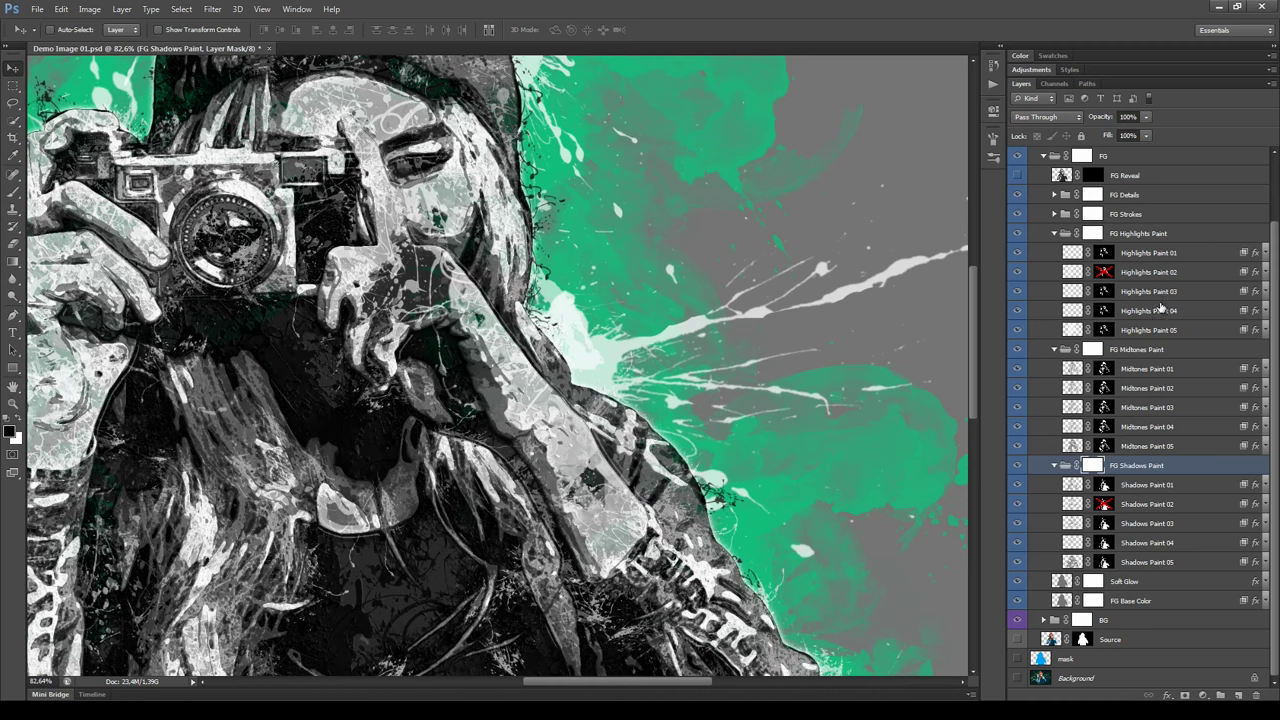
Collapse the FG Highlights Paint and FG Midtones Paint groups, and review the effects applied to the Shadows Paint 02 layer.
click(1054, 233)
click(1054, 252)
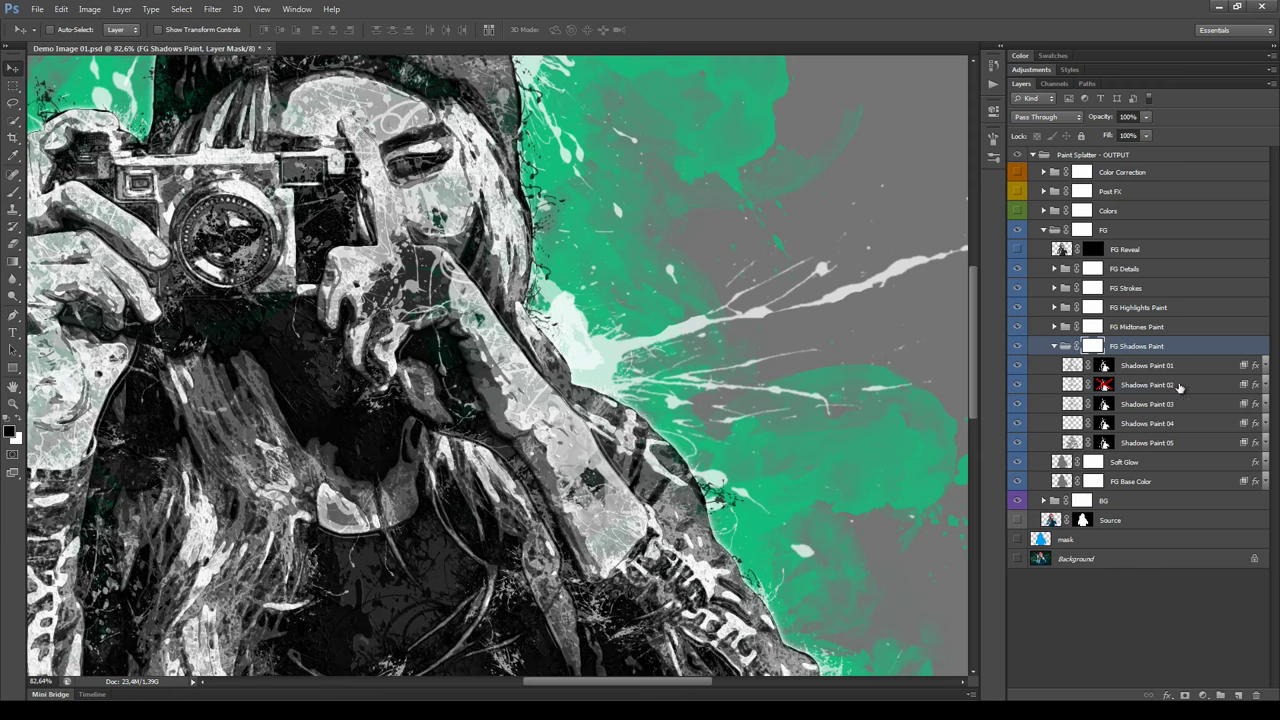
click(1140, 386)
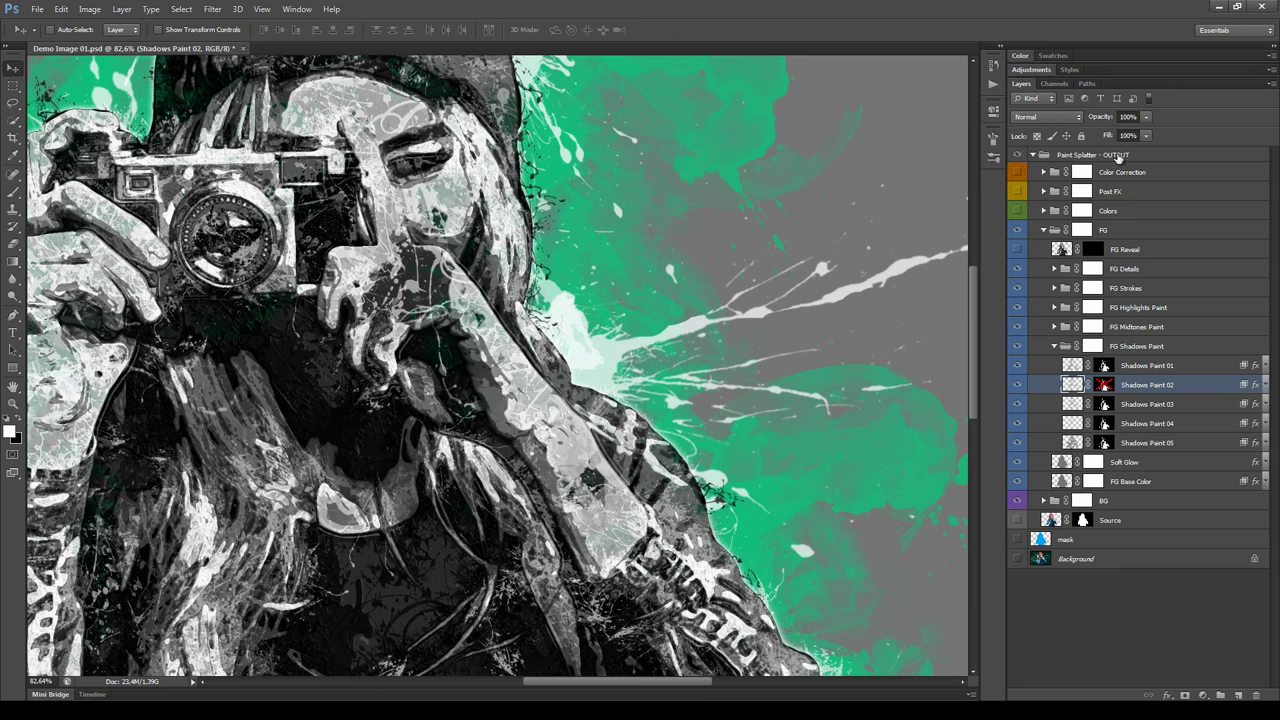
click(1266, 385)
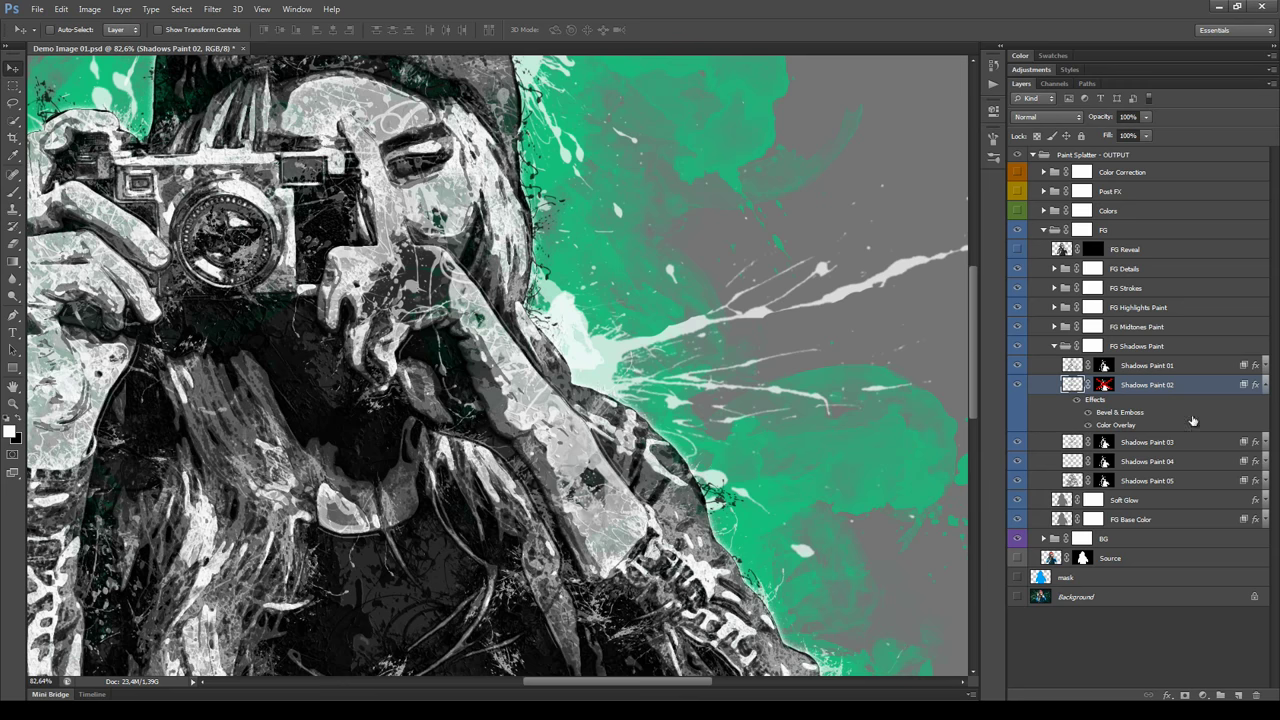
click(1266, 387)
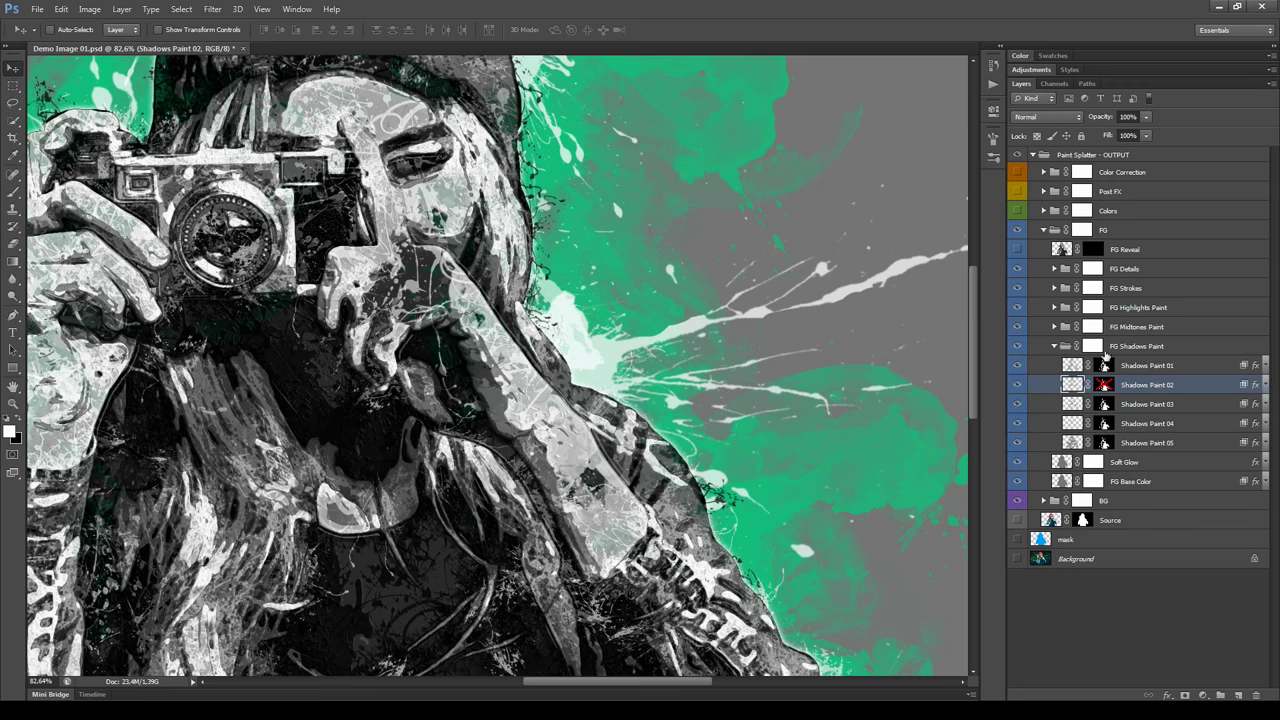
Expand the FG Midtones Paint and FG Highlights Paint groups to review their paint layers and masks alongside the shadows.
click(1054, 326)
click(1054, 307)
scroll(1145, 390, down, 2)
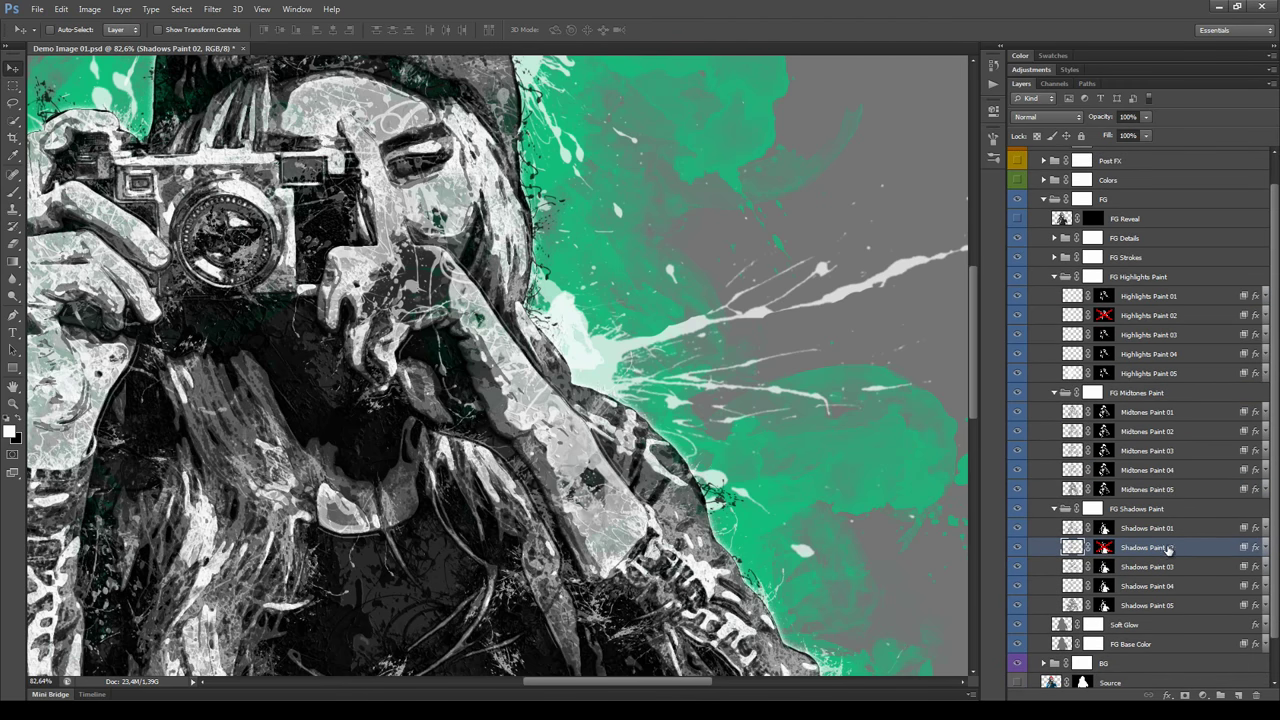
scroll(1160, 552, down, 1)
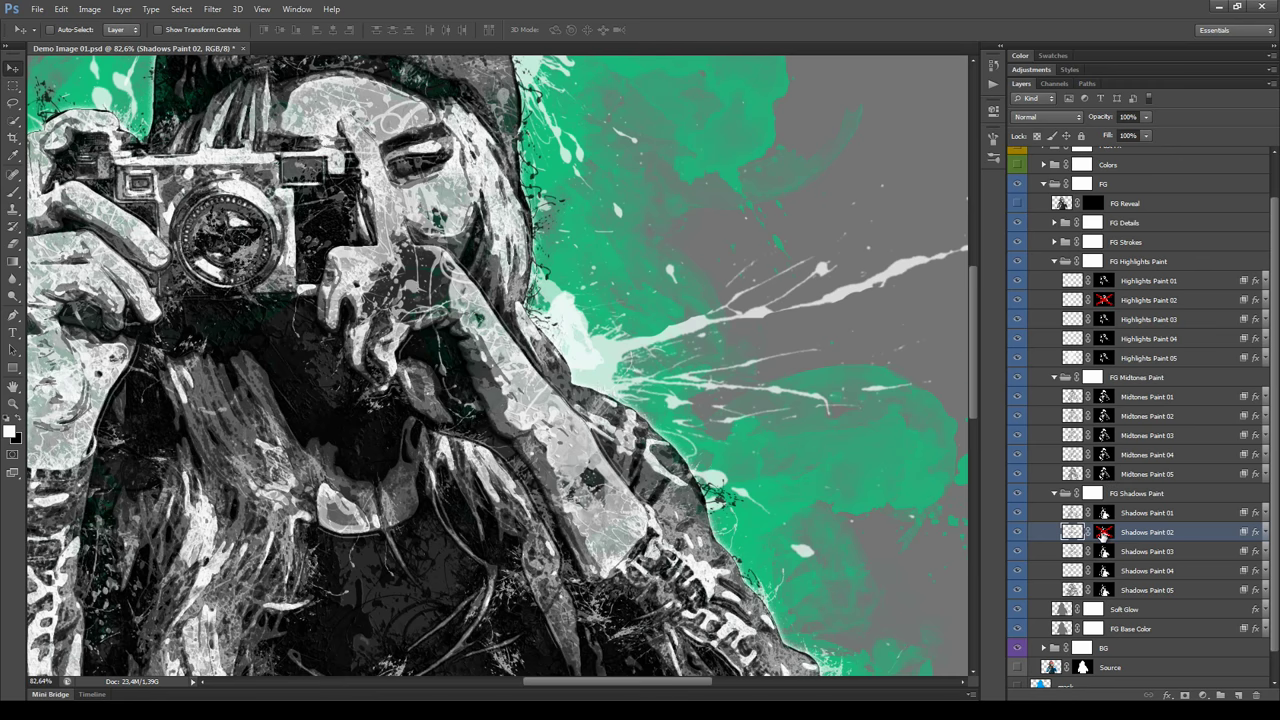
Disable the layer masks of Highlights Paint 01, Midtones Paint 03, Shadows Paint 02 and Shadows Paint 04.
scroll(1091, 565, down, 2)
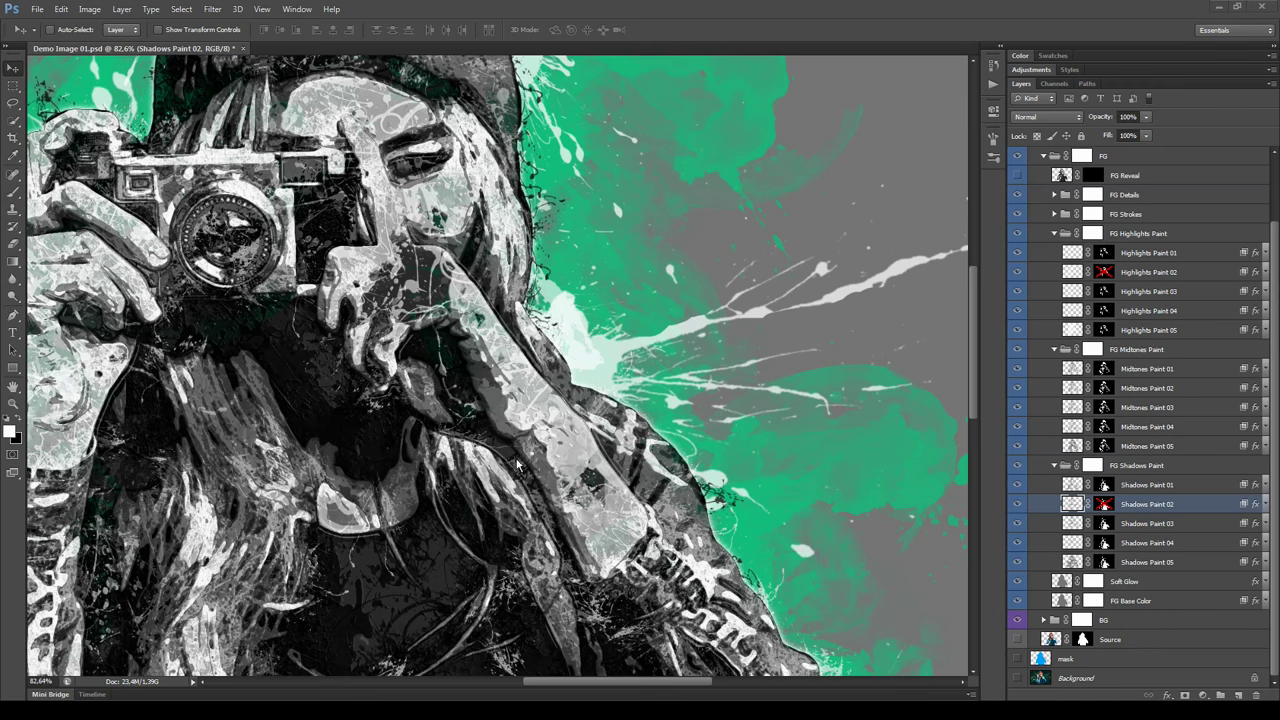
click(1105, 525)
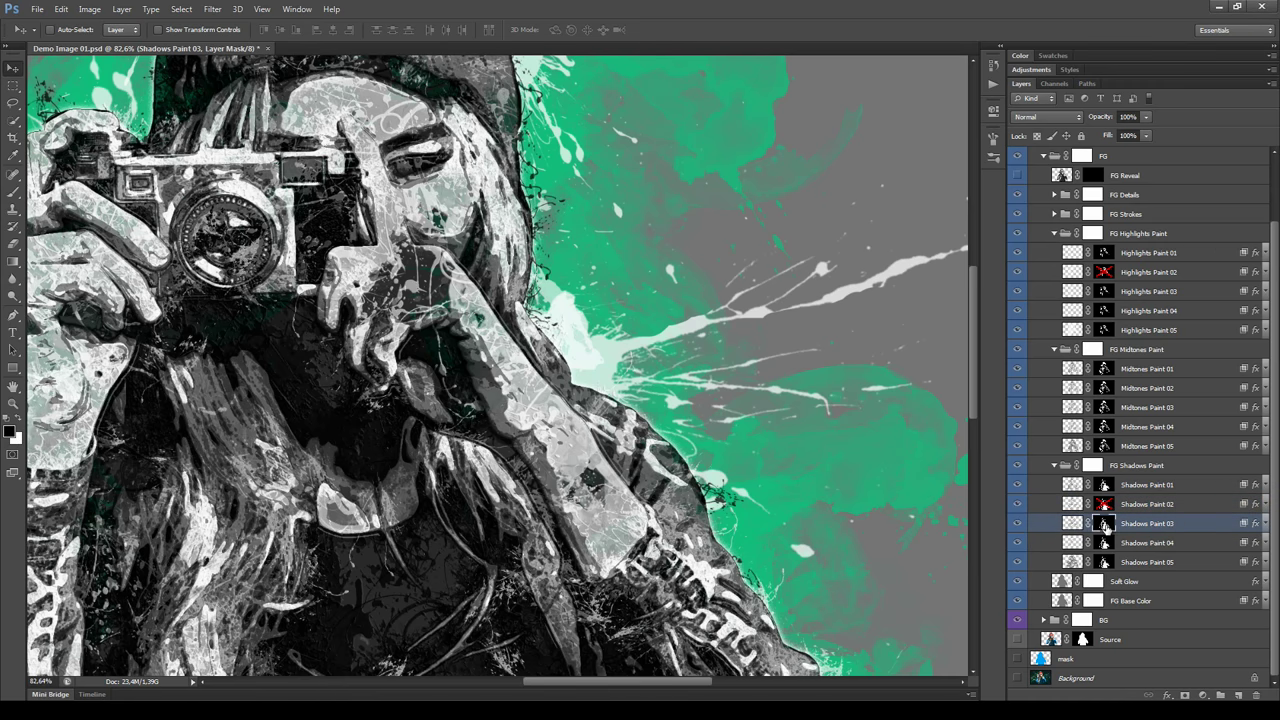
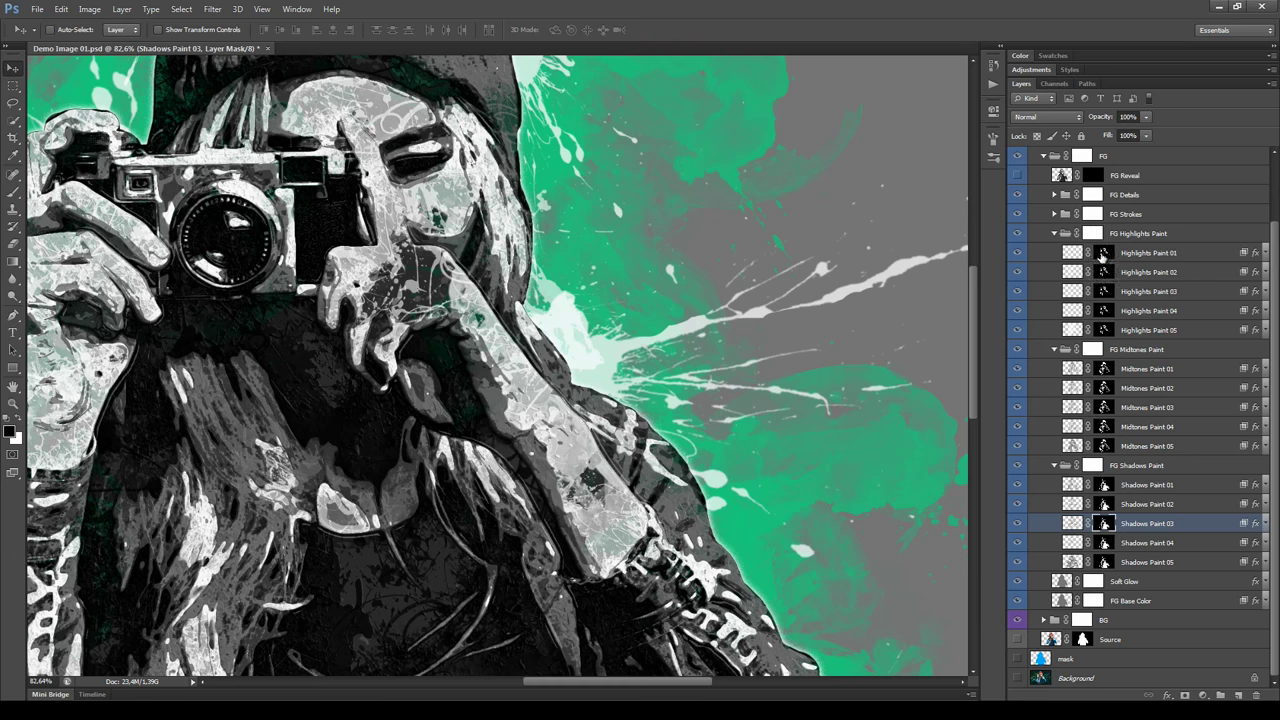
shift+click(1102, 257)
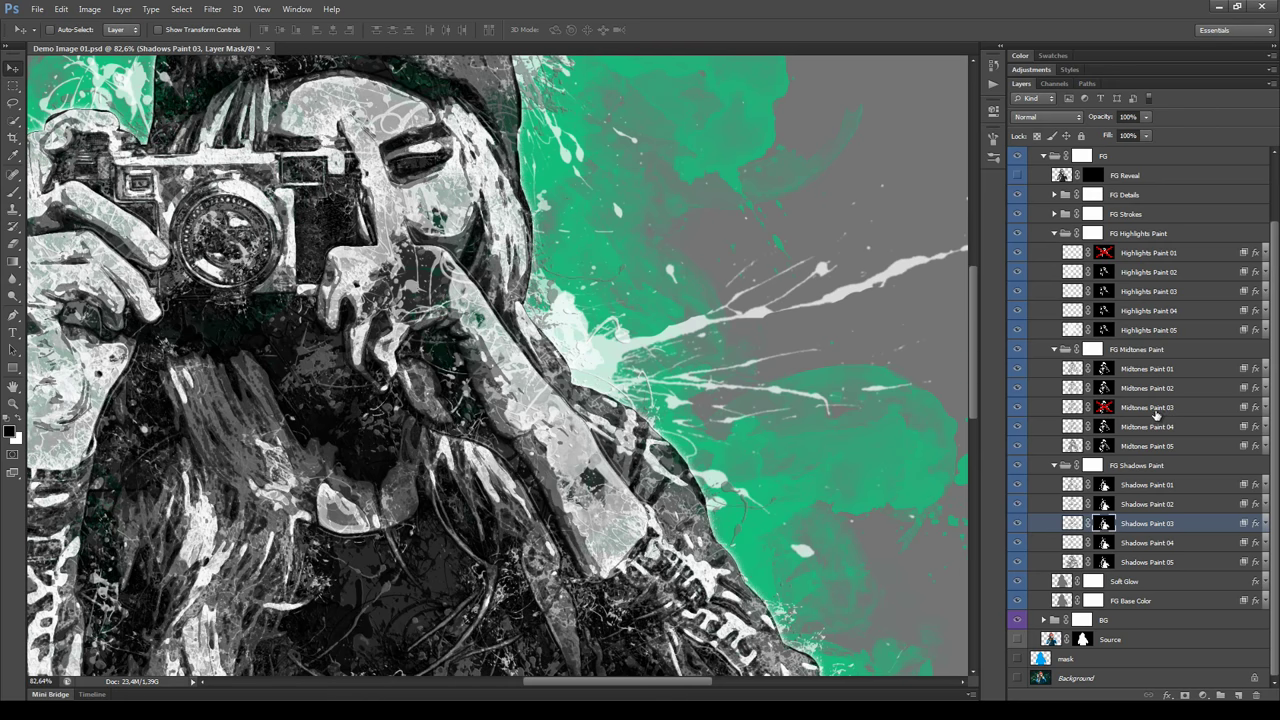
shift+click(1105, 505)
shift+click(1104, 545)
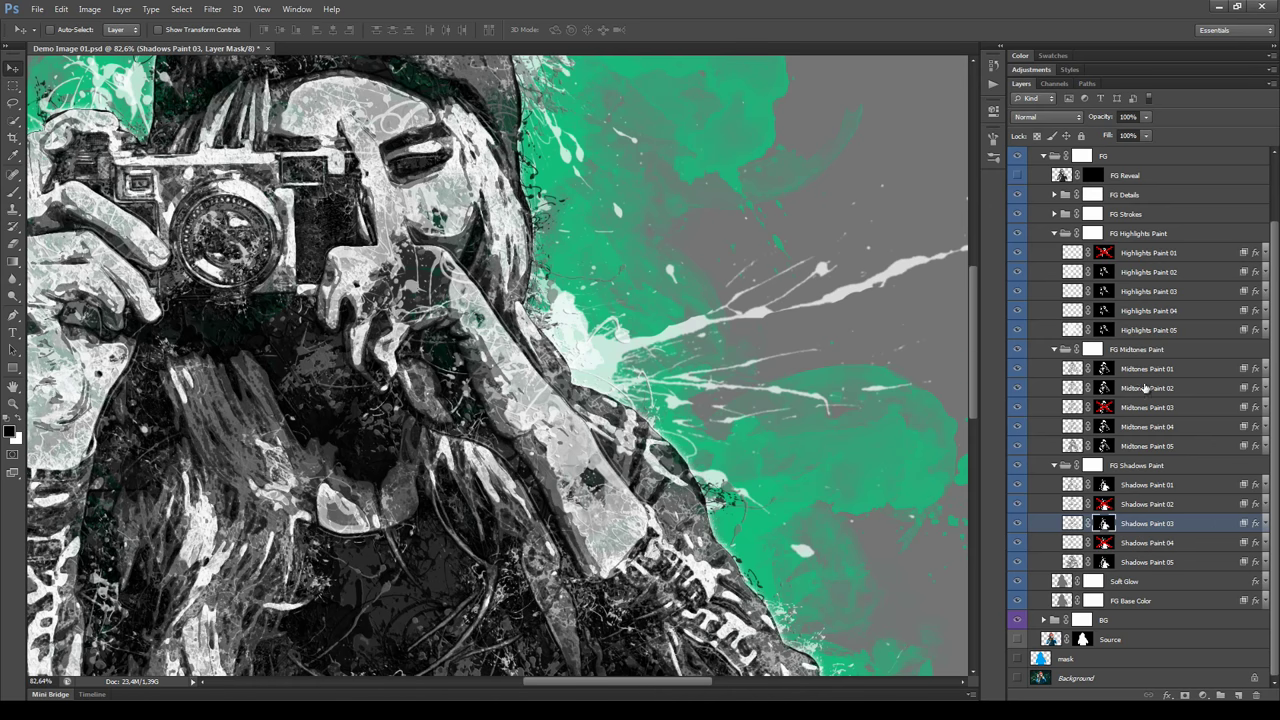
Disable the masks of the remaining Shadows Paint layers and of Midtones Paint 04.
click(1072, 523)
key(x)
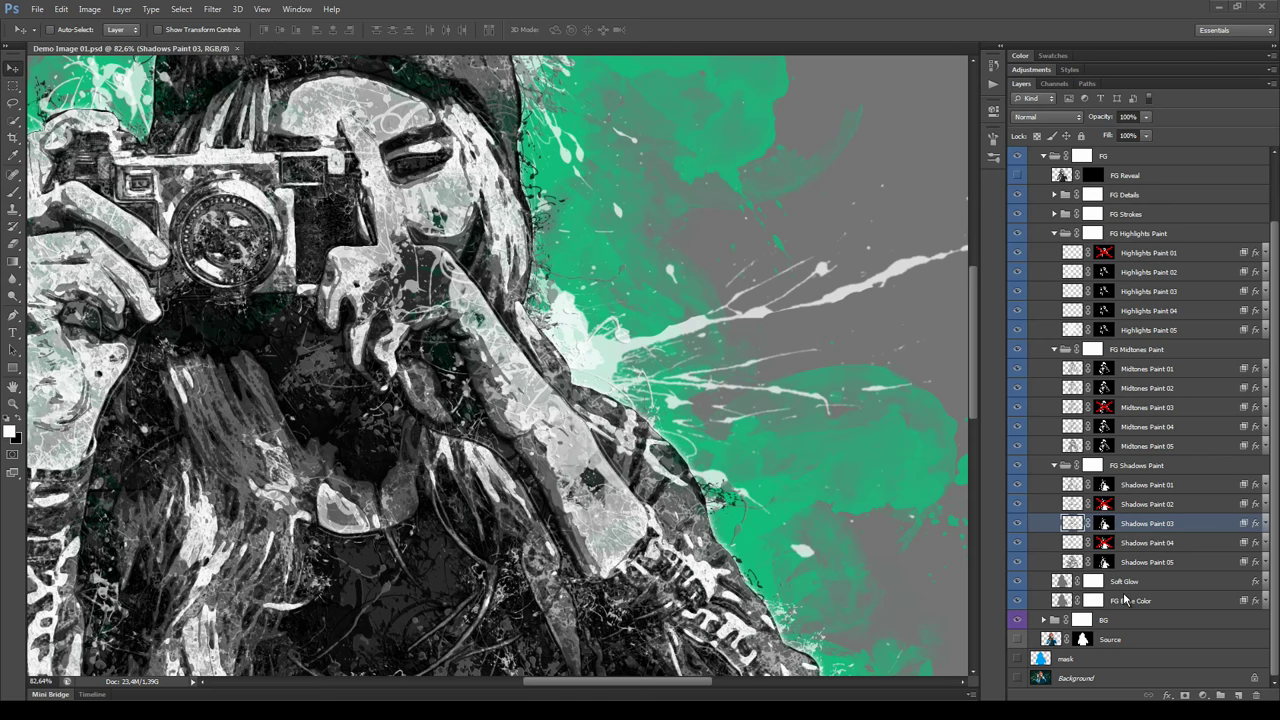
shift+click(1104, 523)
shift+click(1104, 562)
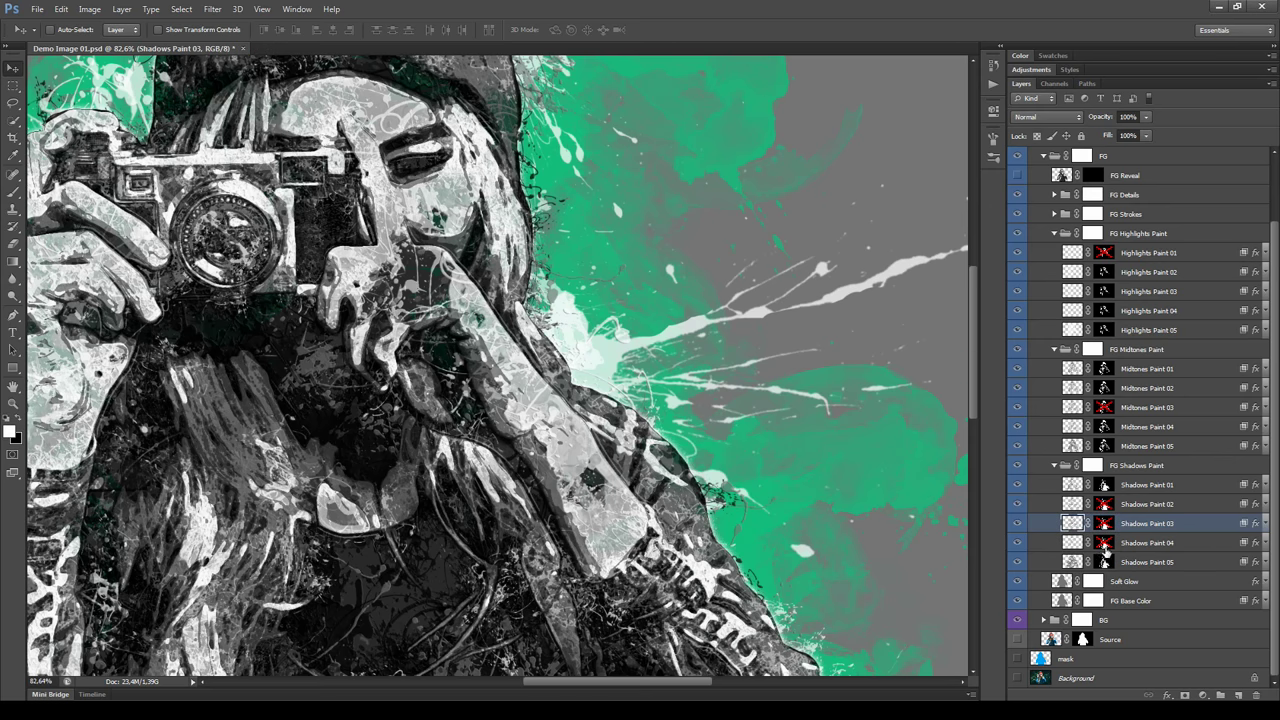
shift+click(1104, 427)
click(1147, 446)
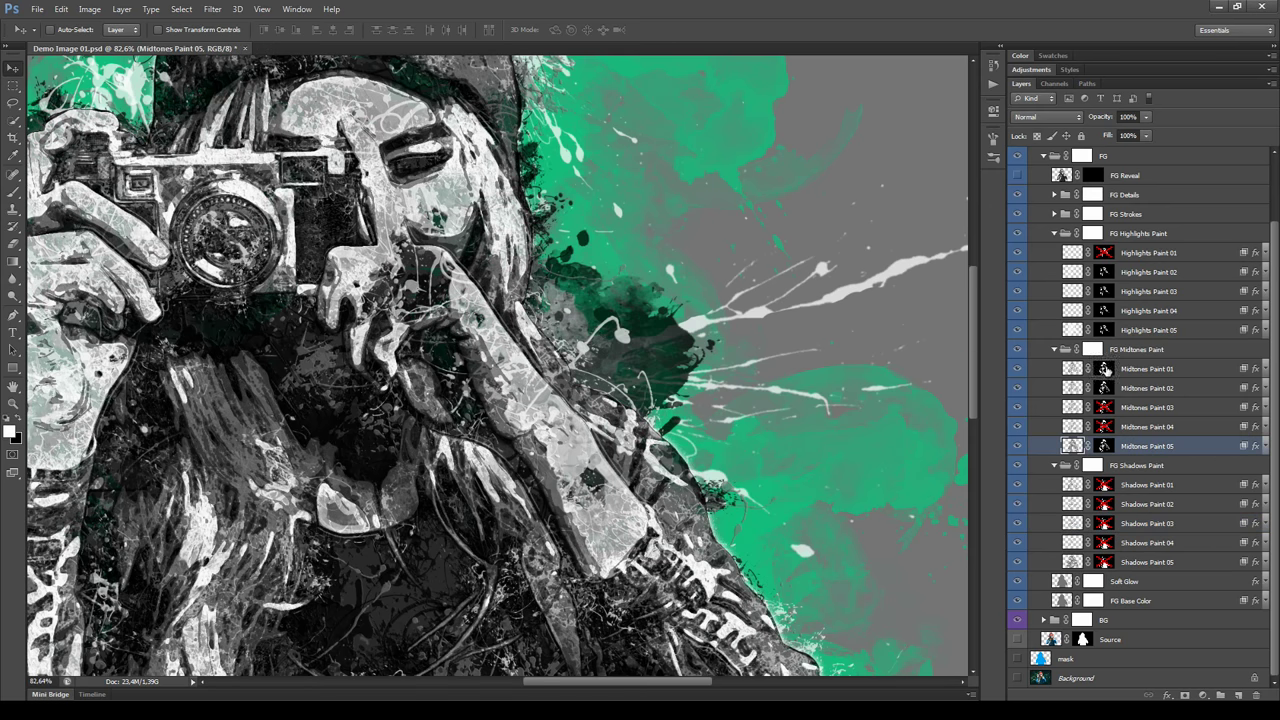
Disable the masks of all remaining Midtones Paint and Highlights Paint layers.
shift+click(1104, 368)
shift+click(1104, 310)
shift+click(1104, 330)
shift+click(1104, 291)
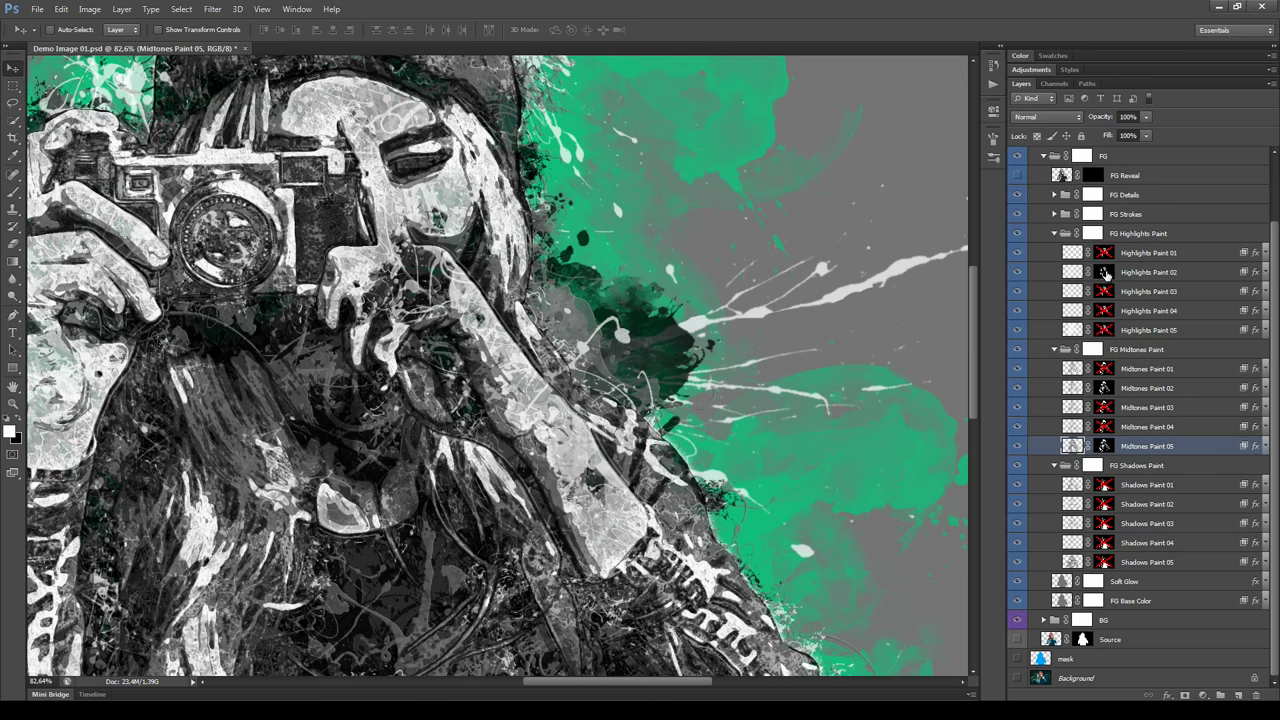
shift+click(1104, 272)
shift+click(1103, 389)
shift+click(1104, 446)
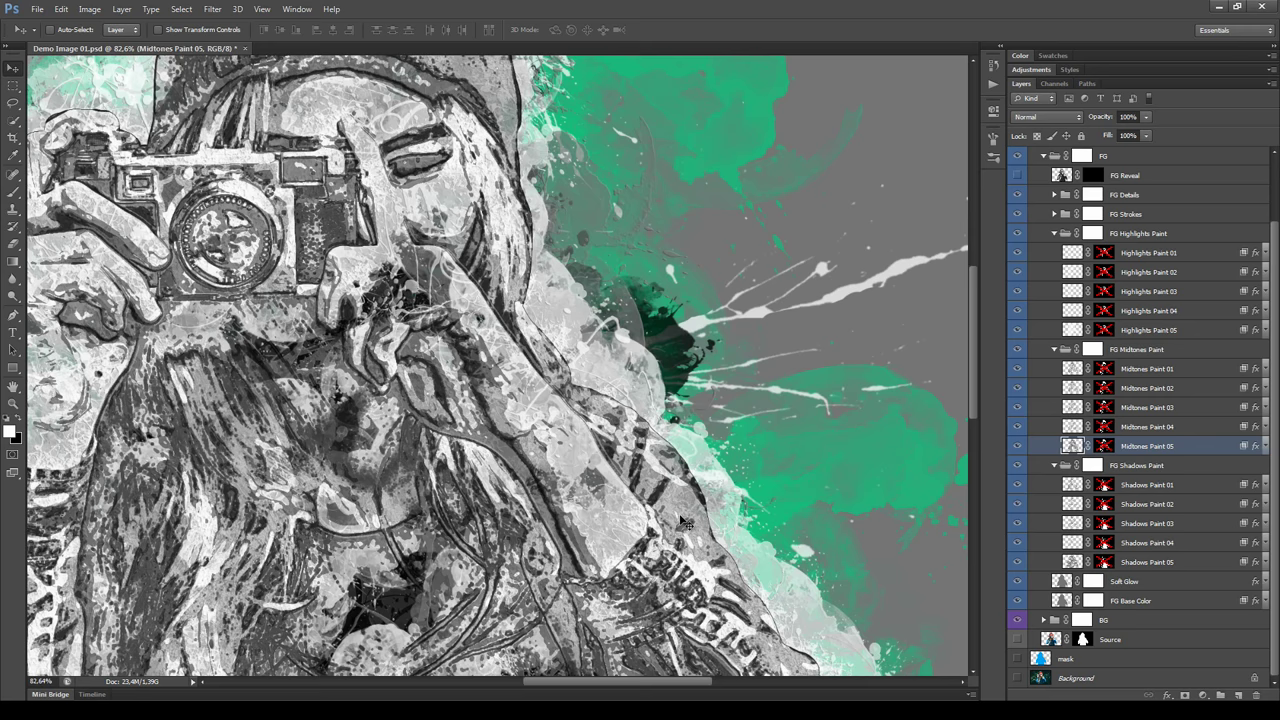
Re-enable the masks of all Highlights Paint and Midtones Paint layers.
shift+click(1104, 330)
shift+click(1104, 272)
shift+click(1104, 291)
shift+click(1104, 310)
shift+click(1104, 369)
shift+click(1104, 388)
shift+click(1104, 407)
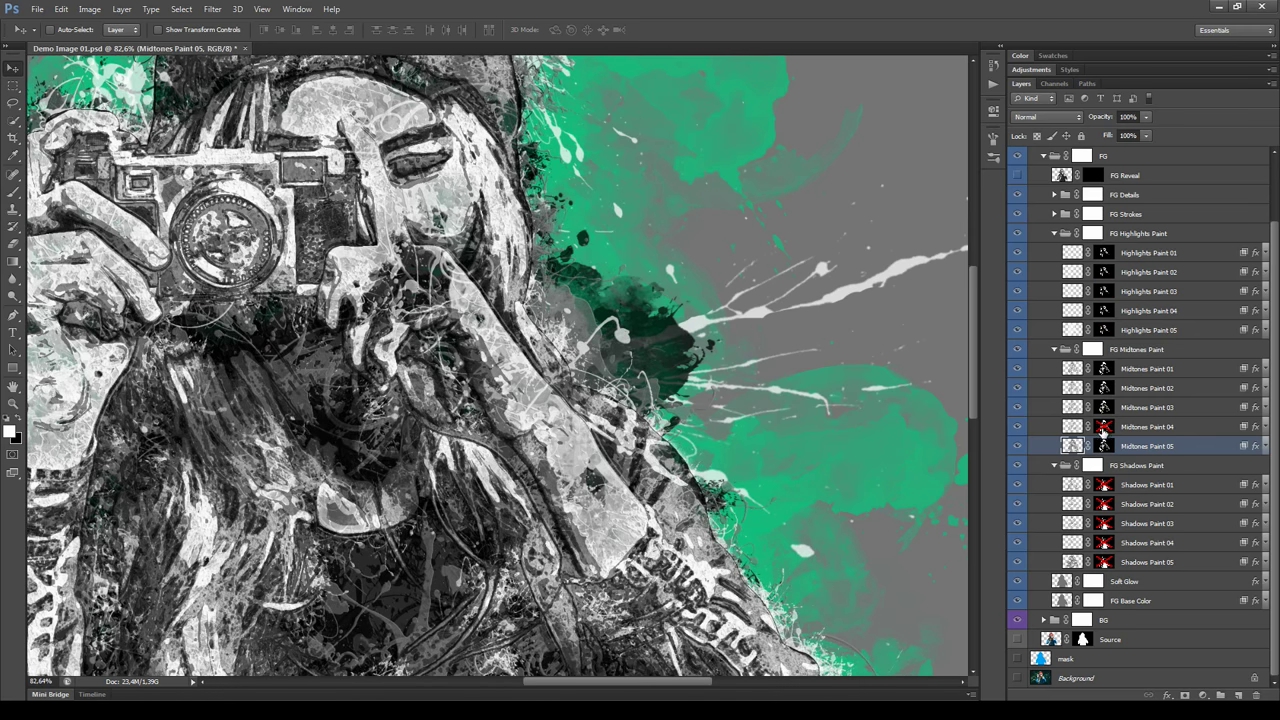
shift+click(1104, 427)
Re-enable the masks of the five Shadows Paint layers.
shift+click(1104, 485)
shift+click(1104, 504)
shift+click(1104, 523)
shift+click(1104, 543)
shift+click(1104, 562)
Disable only the masks of Highlights Paint 01, Midtones Paint 02, Shadows Paint 01 and Shadows Paint 03.
shift+click(1104, 253)
shift+click(1104, 388)
shift+click(1104, 523)
shift+click(1104, 485)
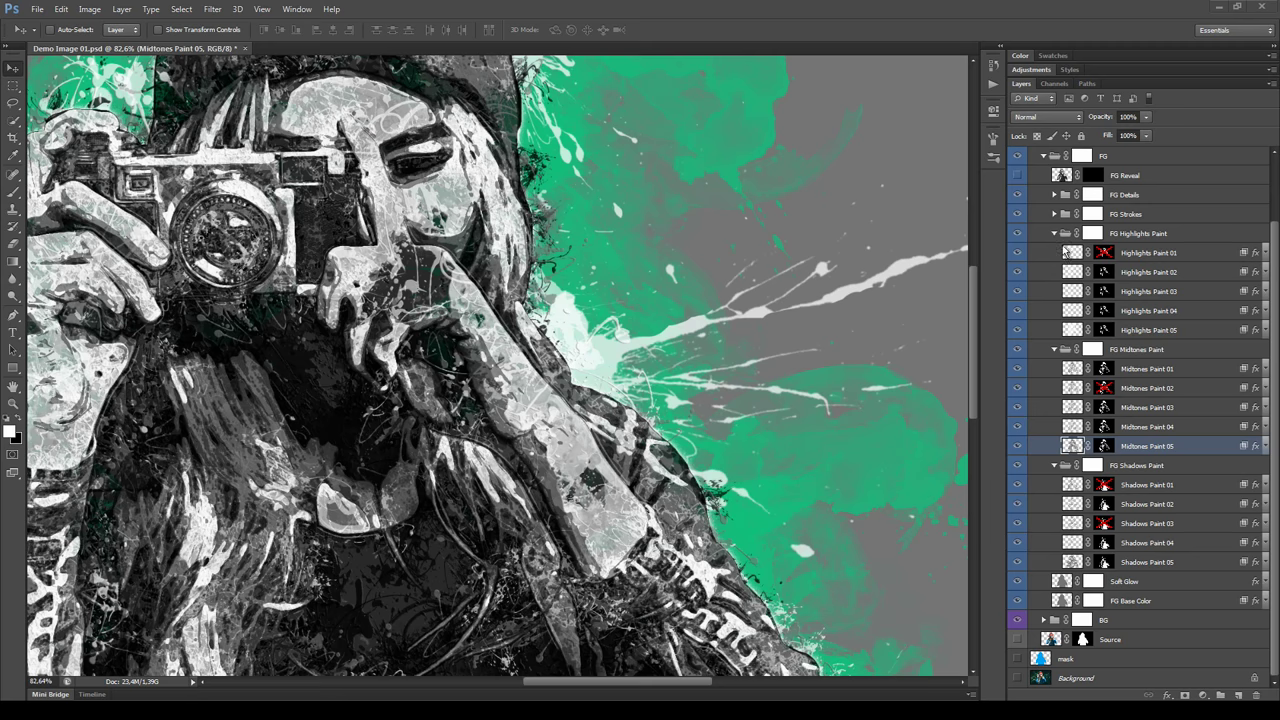
Collapse the FG Highlights Paint, FG Midtones Paint and FG Shadows Paint groups.
click(1054, 233)
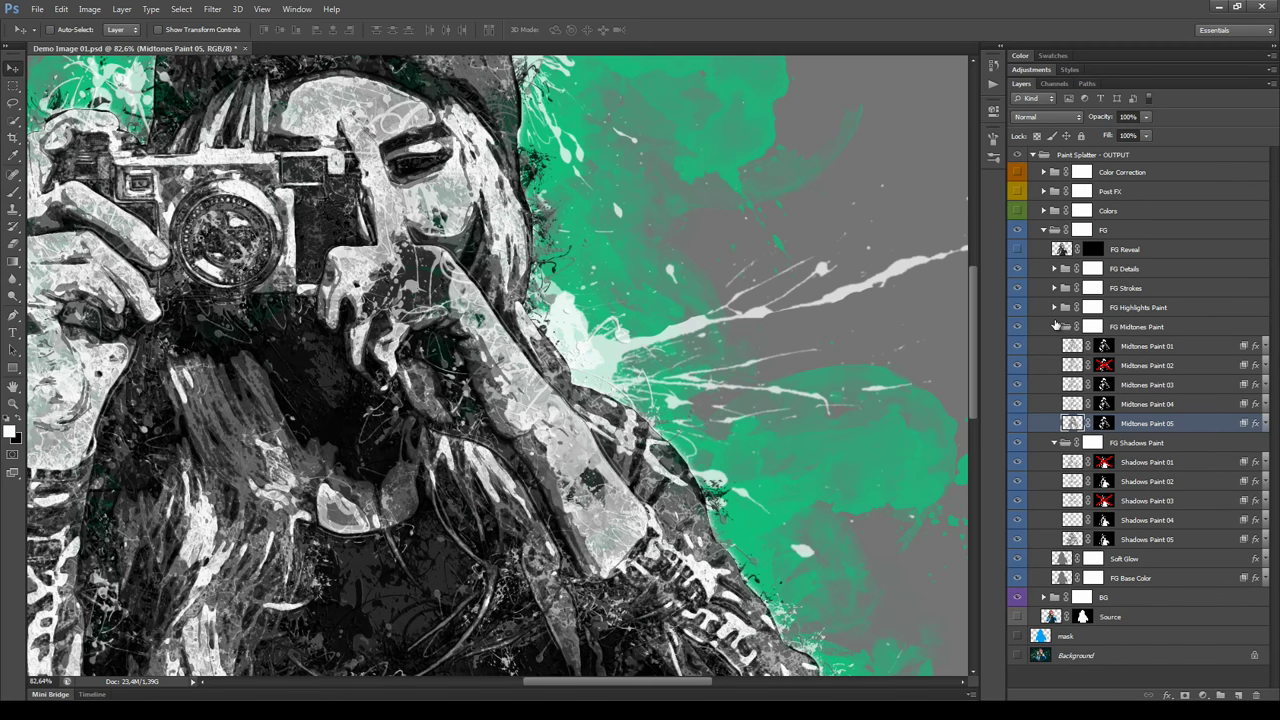
click(1054, 326)
click(1054, 346)
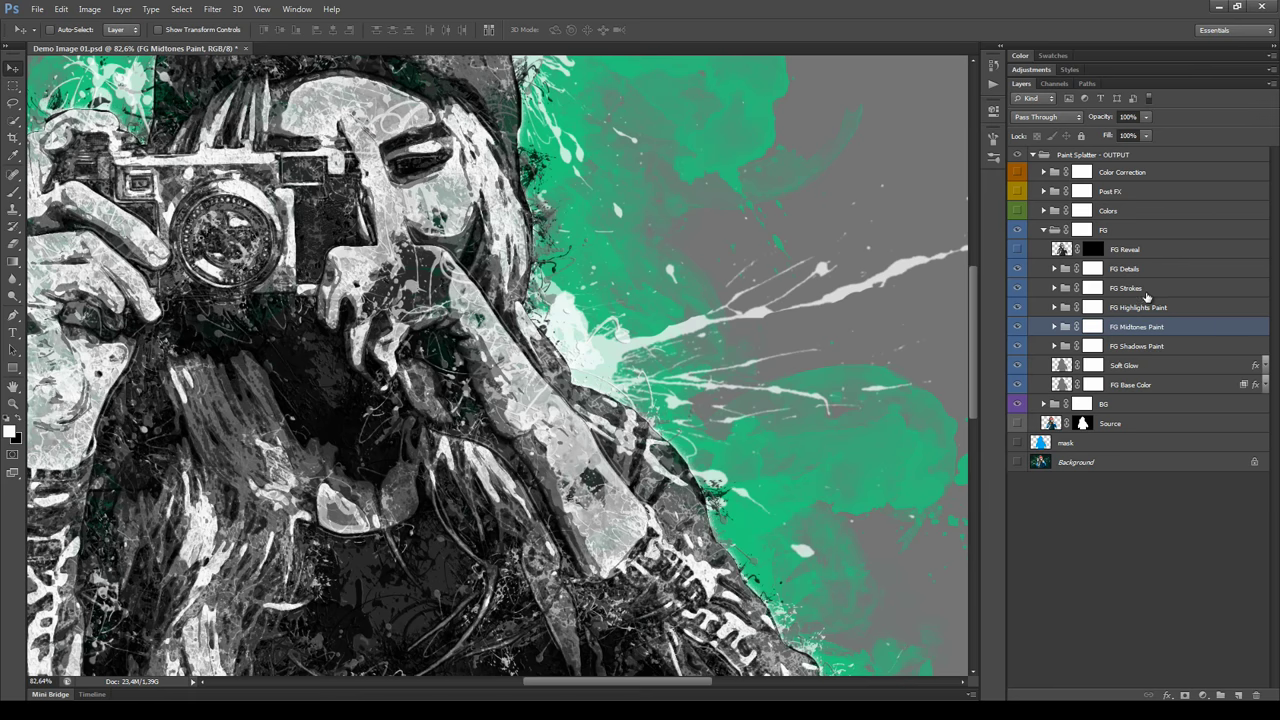
Hide the FG Details group and check the portrait without it.
click(1153, 290)
click(1153, 272)
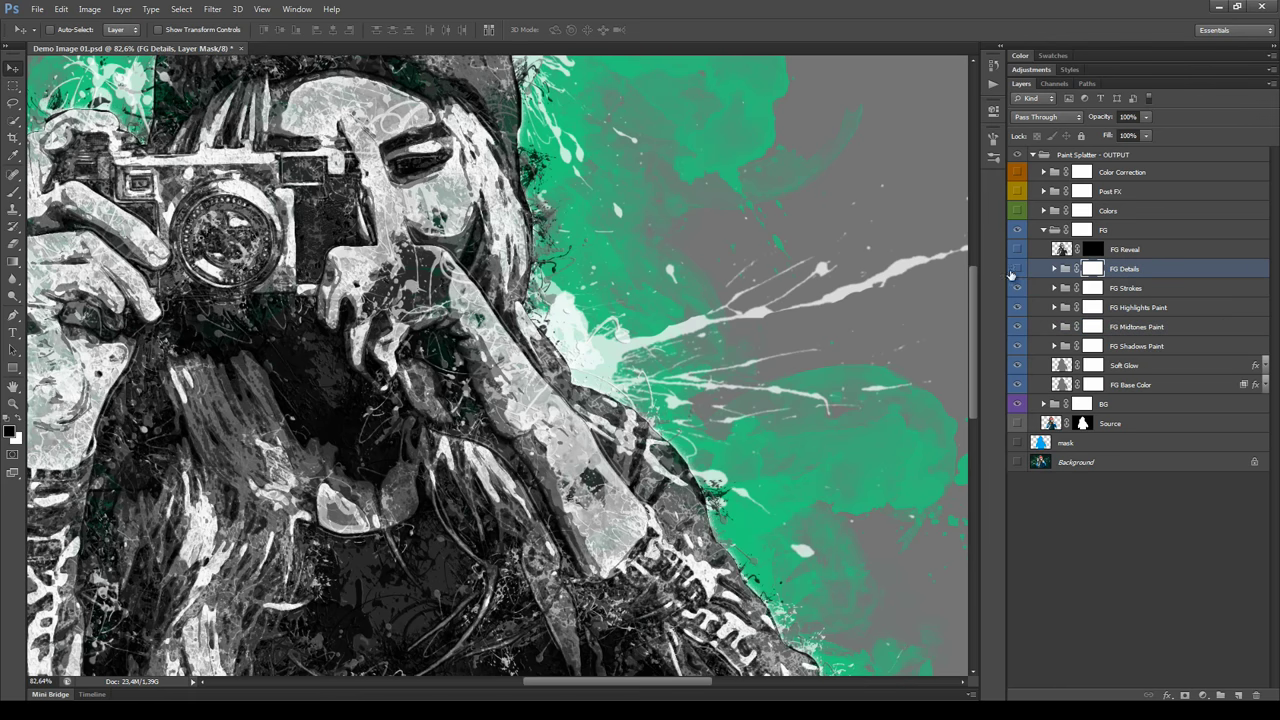
click(1017, 269)
scroll(775, 335, down, 5)
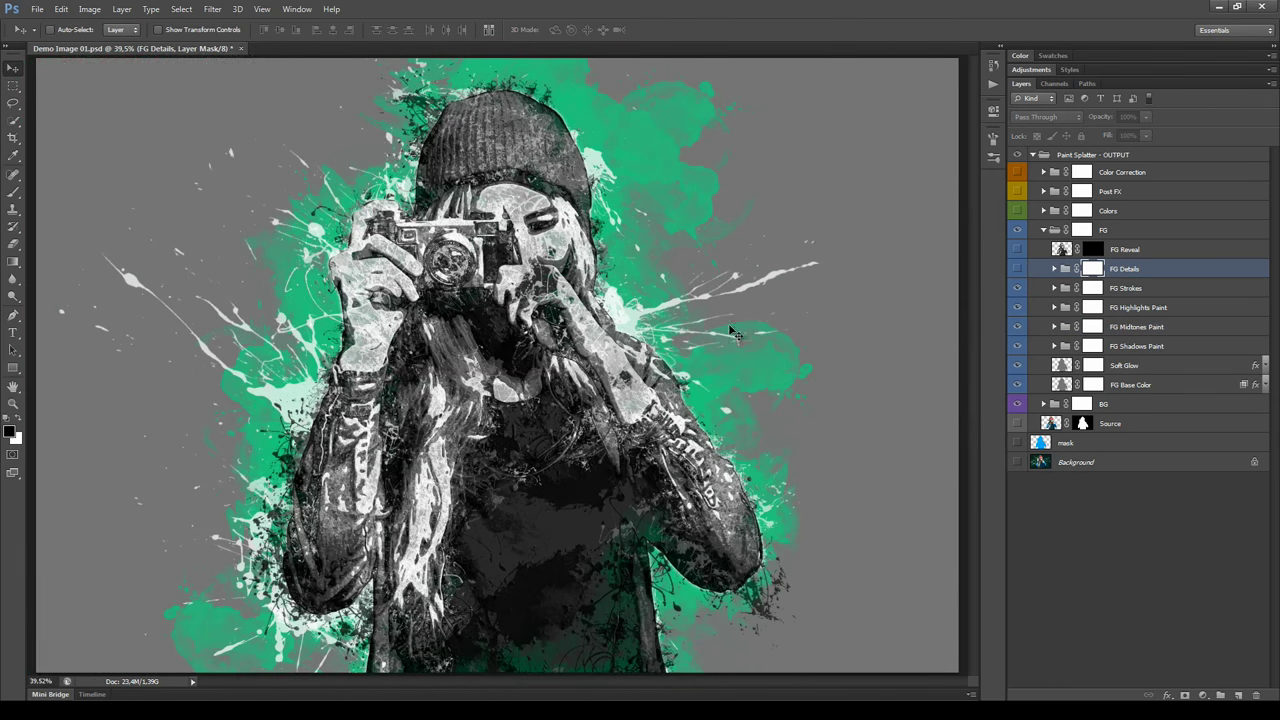
scroll(701, 360, up, 2)
key(alt)
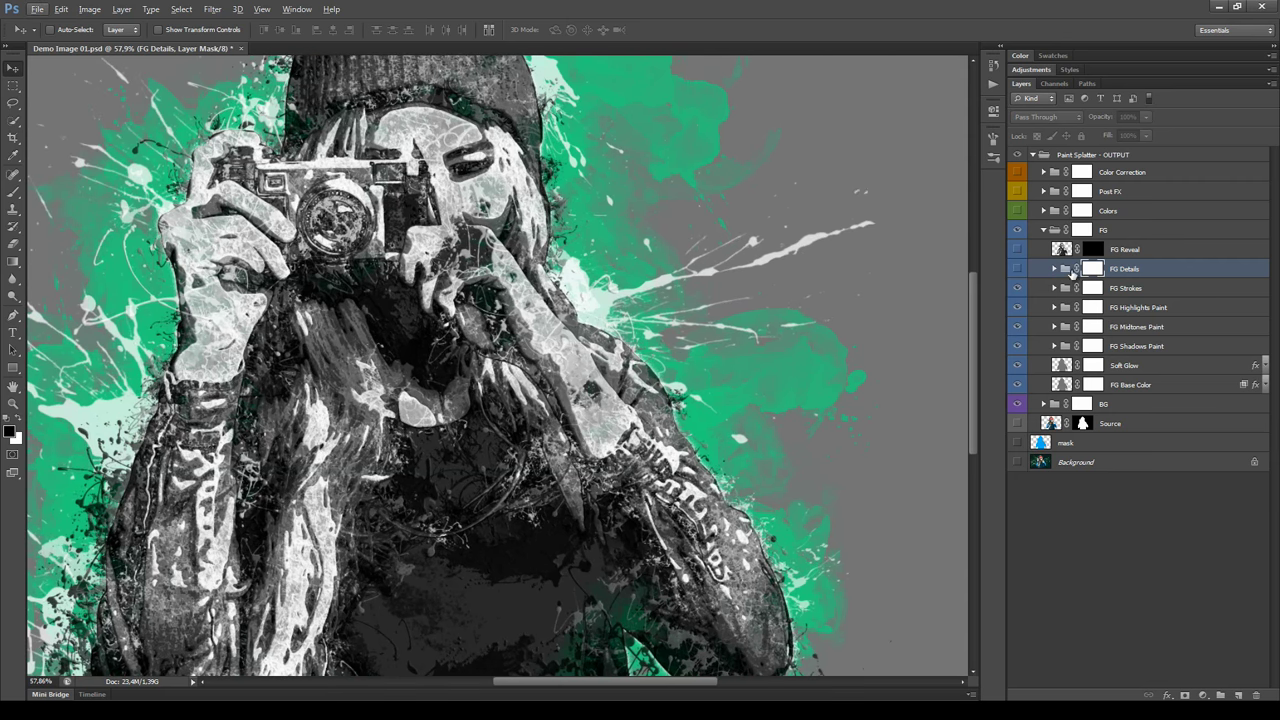
Compare the portrait with the FG Strokes group hidden and shown, including at 100% magnification.
click(1018, 290)
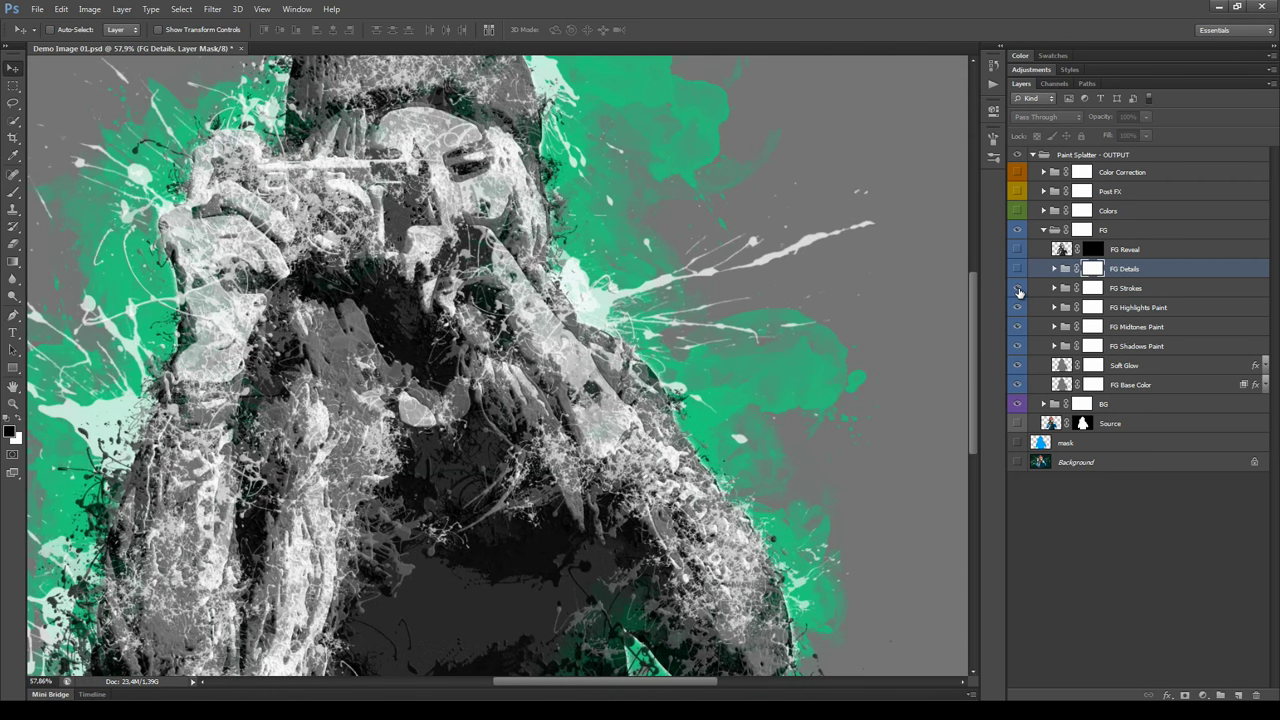
click(1018, 290)
key(ctrl+1)
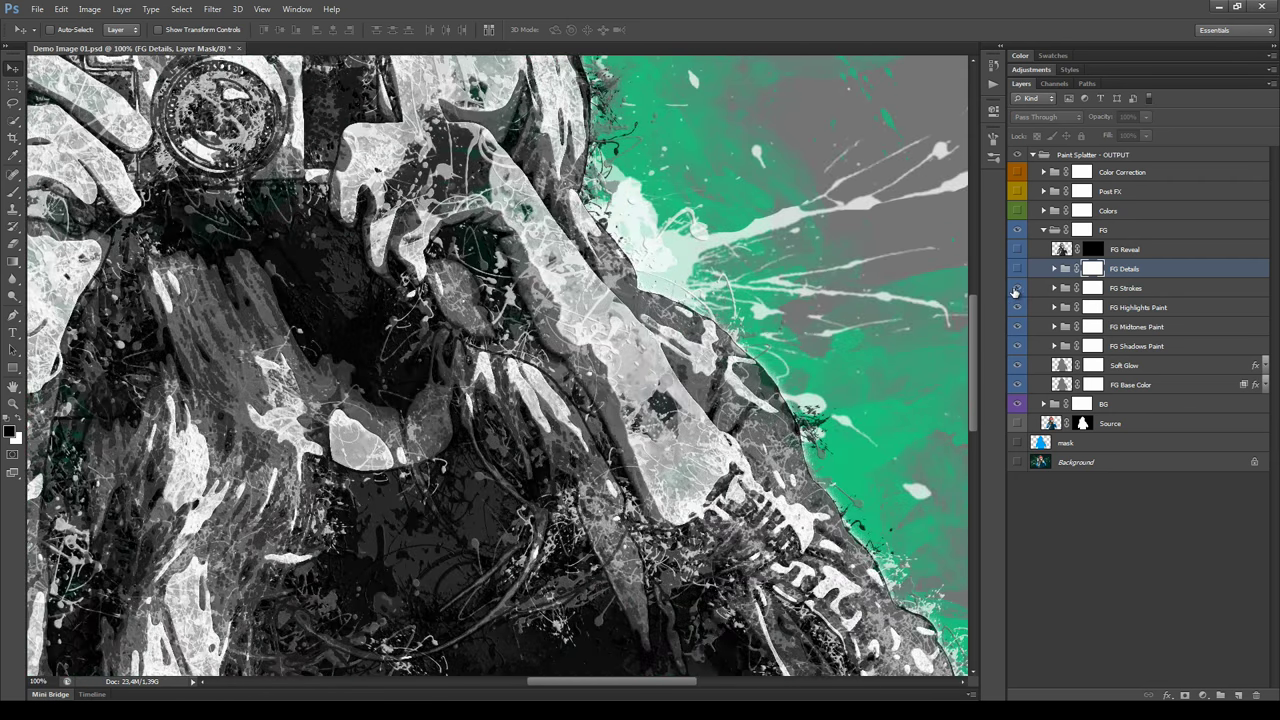
click(1017, 289)
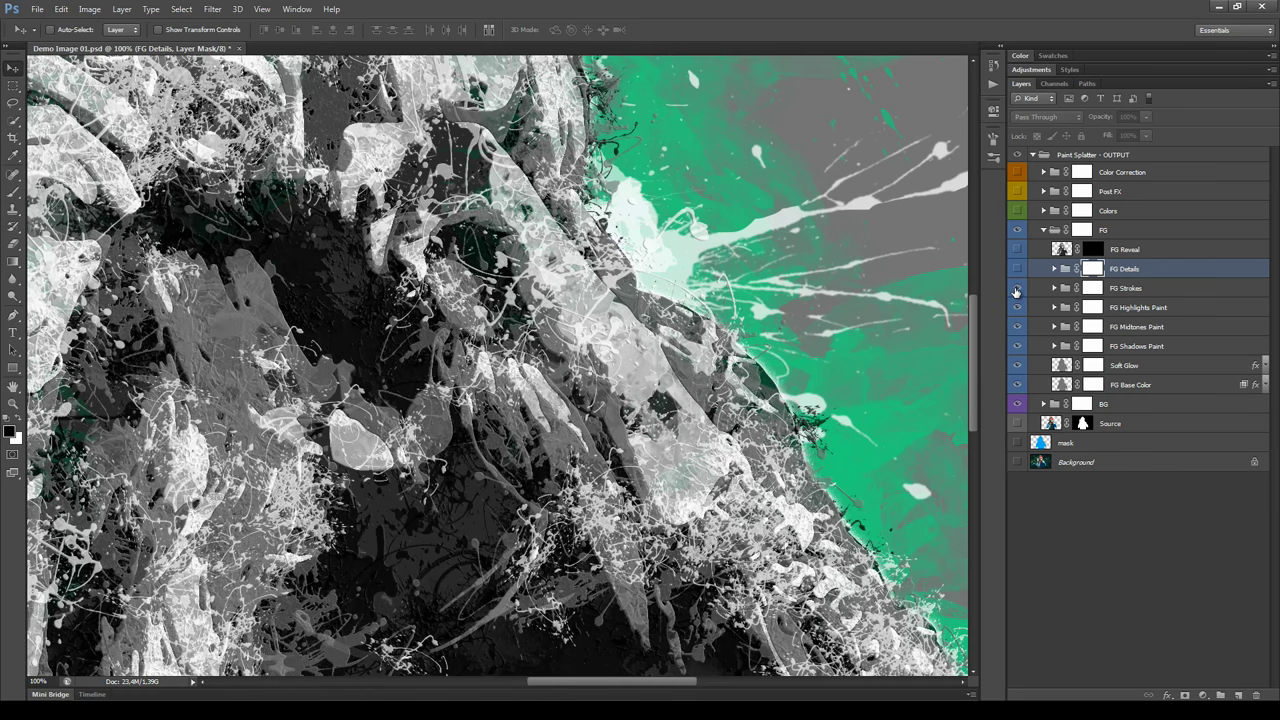
click(1017, 291)
Expand the FG Strokes group and hide its Highlights, Midtones and Shadows Strokes to examine the Thin Stroke layer alone.
click(1054, 288)
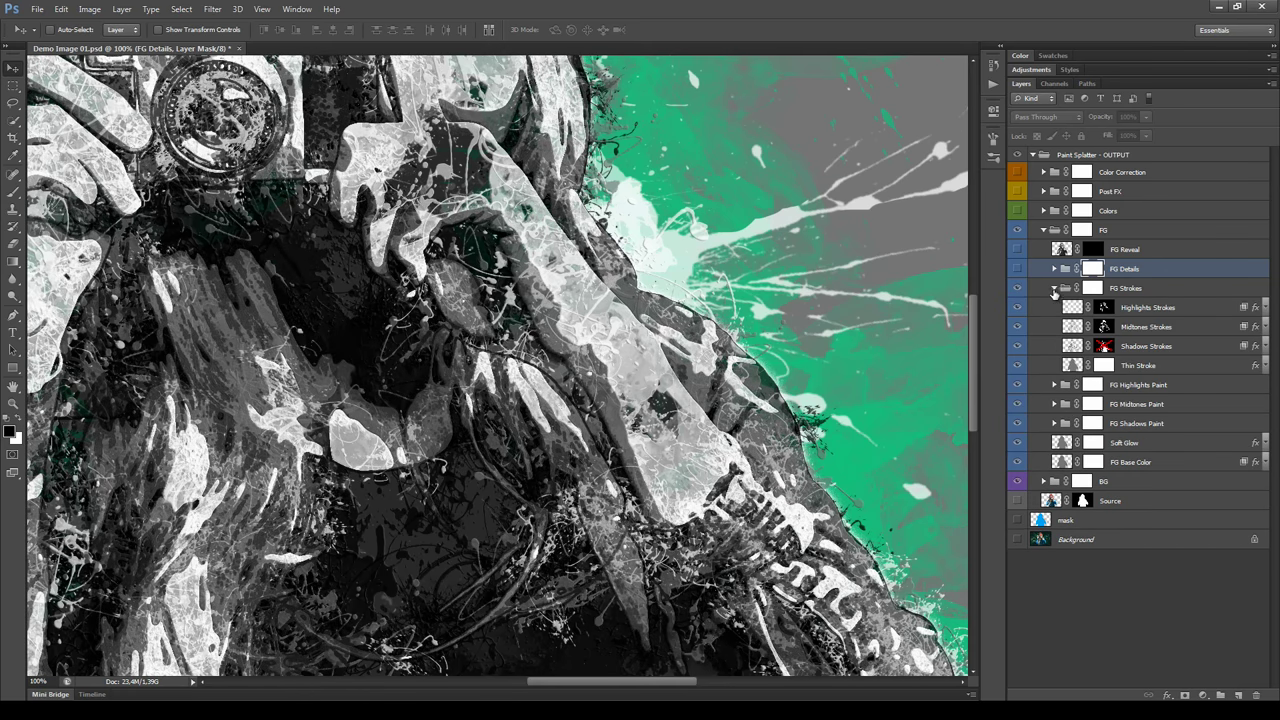
click(1138, 365)
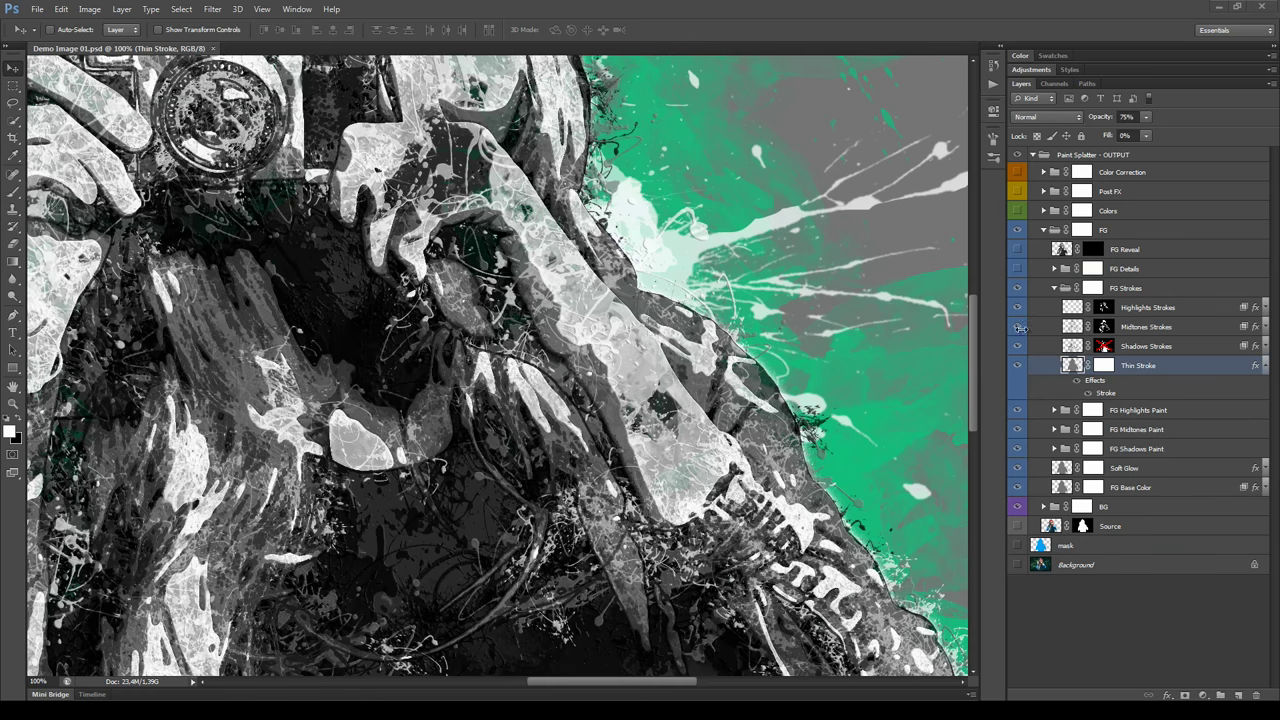
drag(1017, 307, 1018, 346)
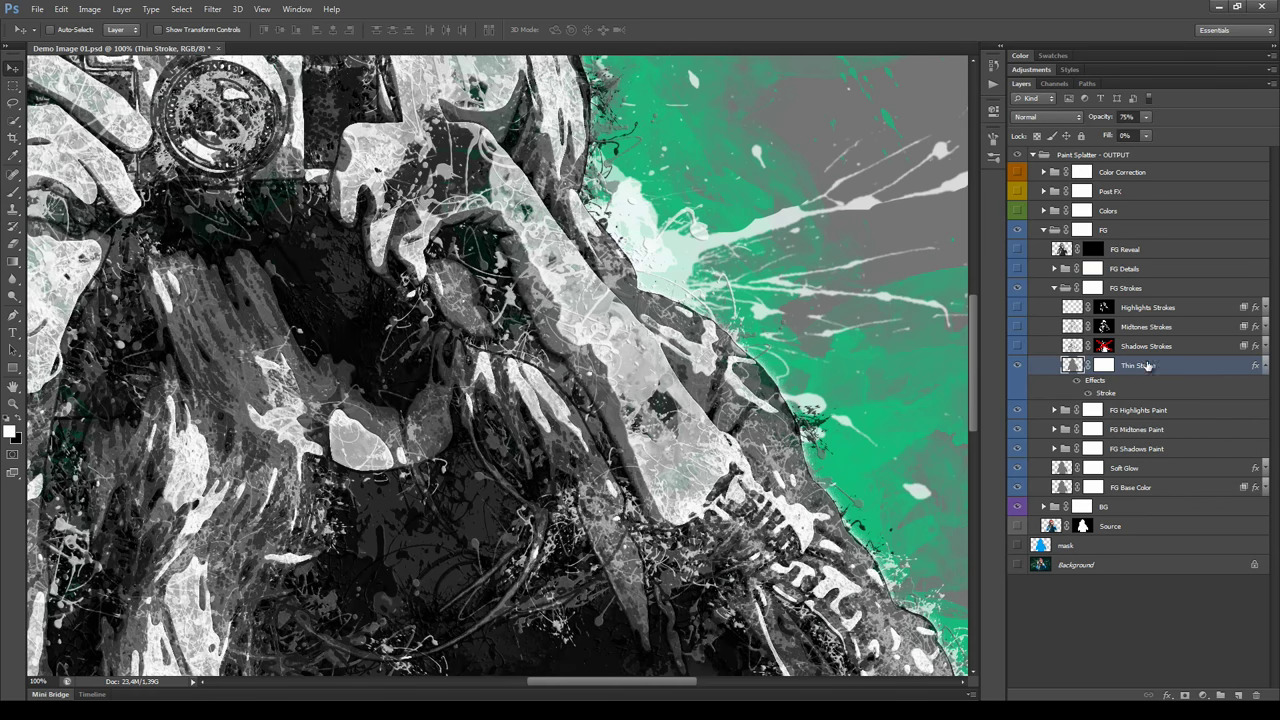
click(1016, 366)
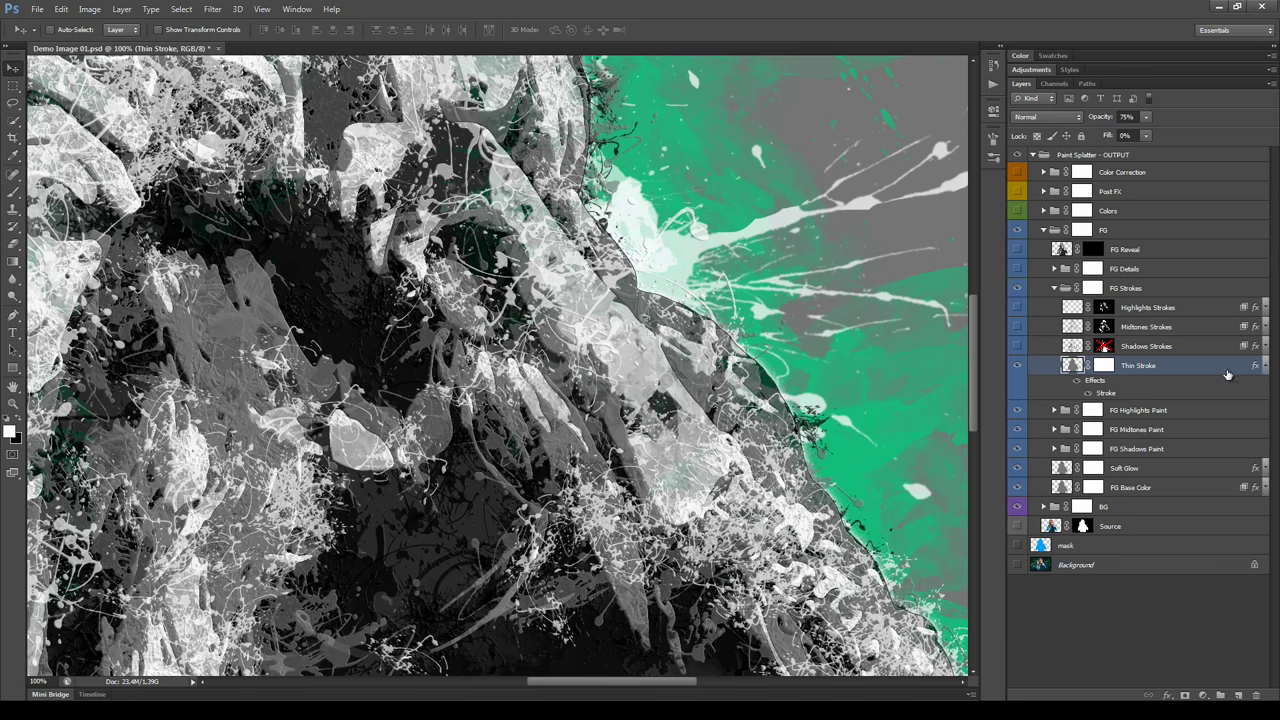
Try a thicker outline in the Thin Stroke layer's Stroke effect, leaving the settings without applying it.
double_click(1106, 393)
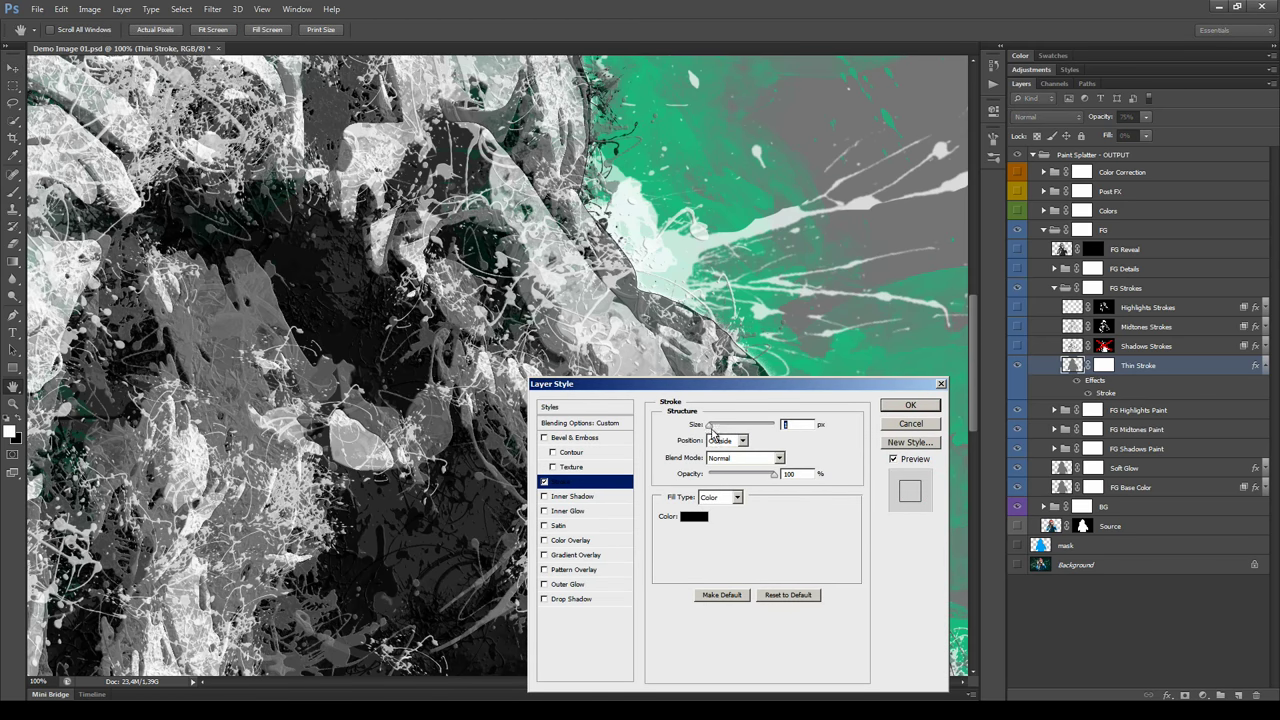
mouse_move(710, 426)
mouse_down()
mouse_move(728, 431)
mouse_move(712, 427)
mouse_up()
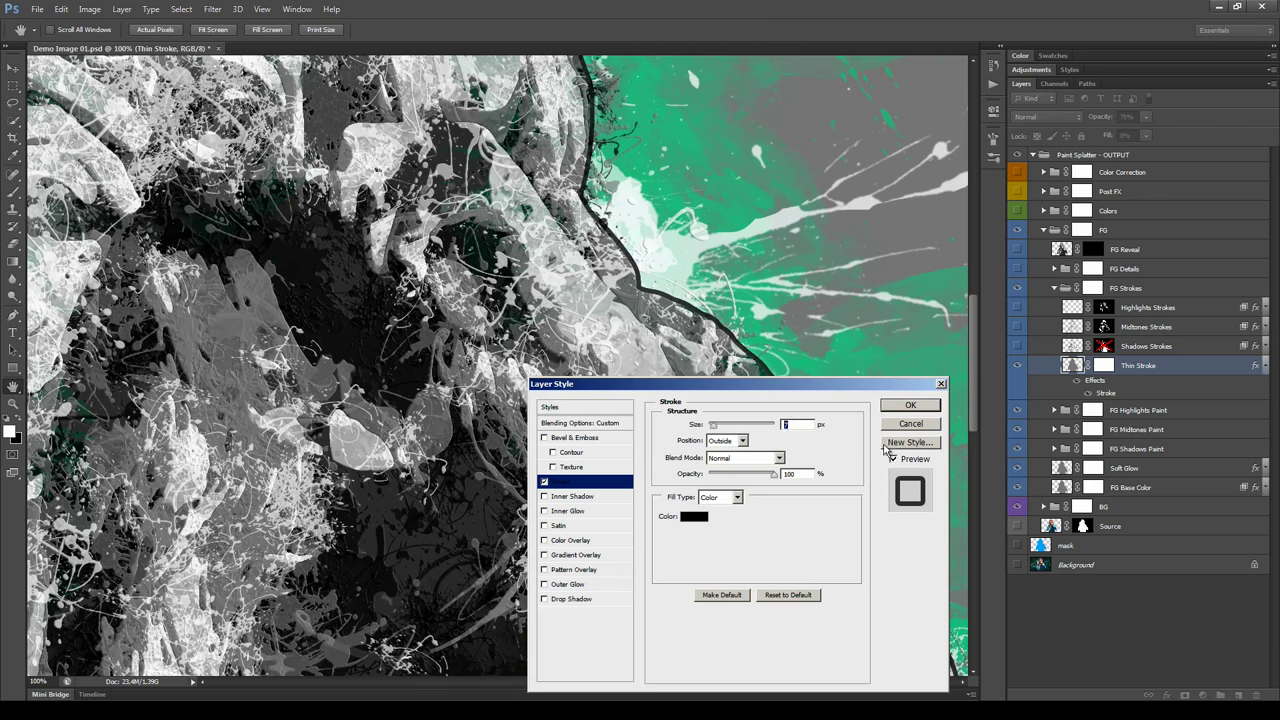
click(922, 425)
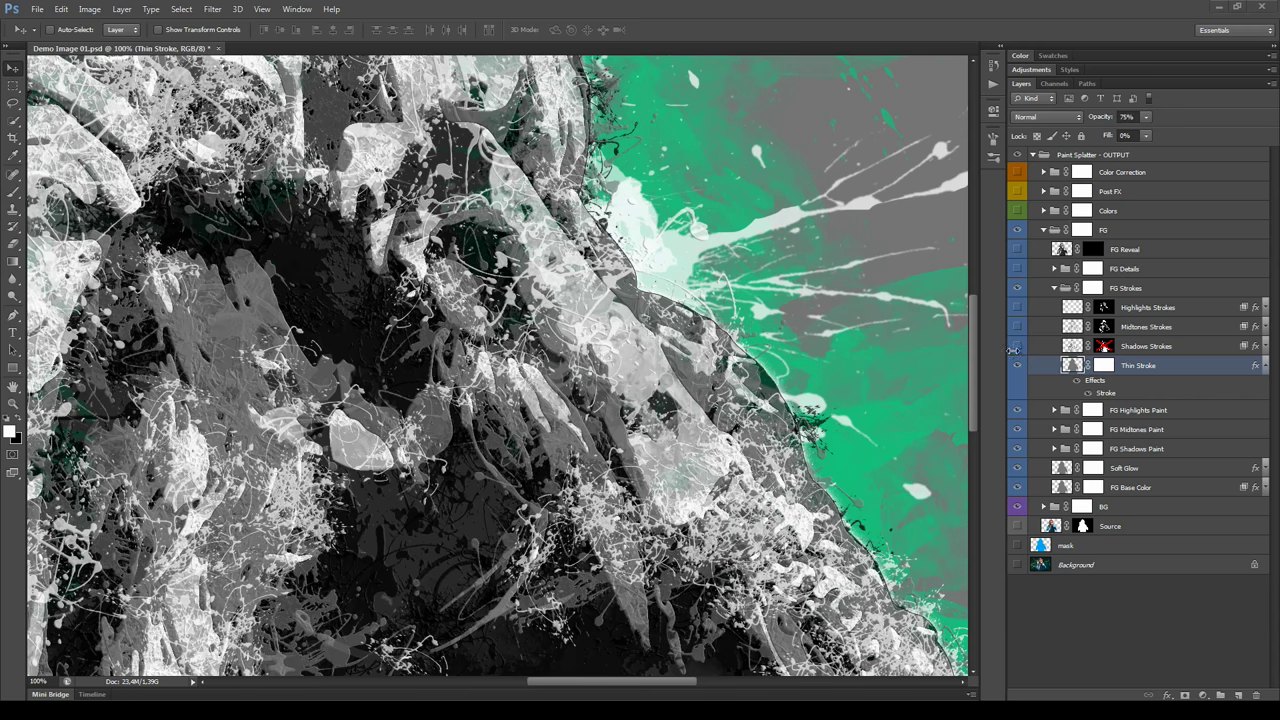
Show the Highlights, Midtones and Shadows Strokes layers again and review the effects applied to Shadows Strokes.
drag(1020, 354, 1020, 305)
click(1169, 314)
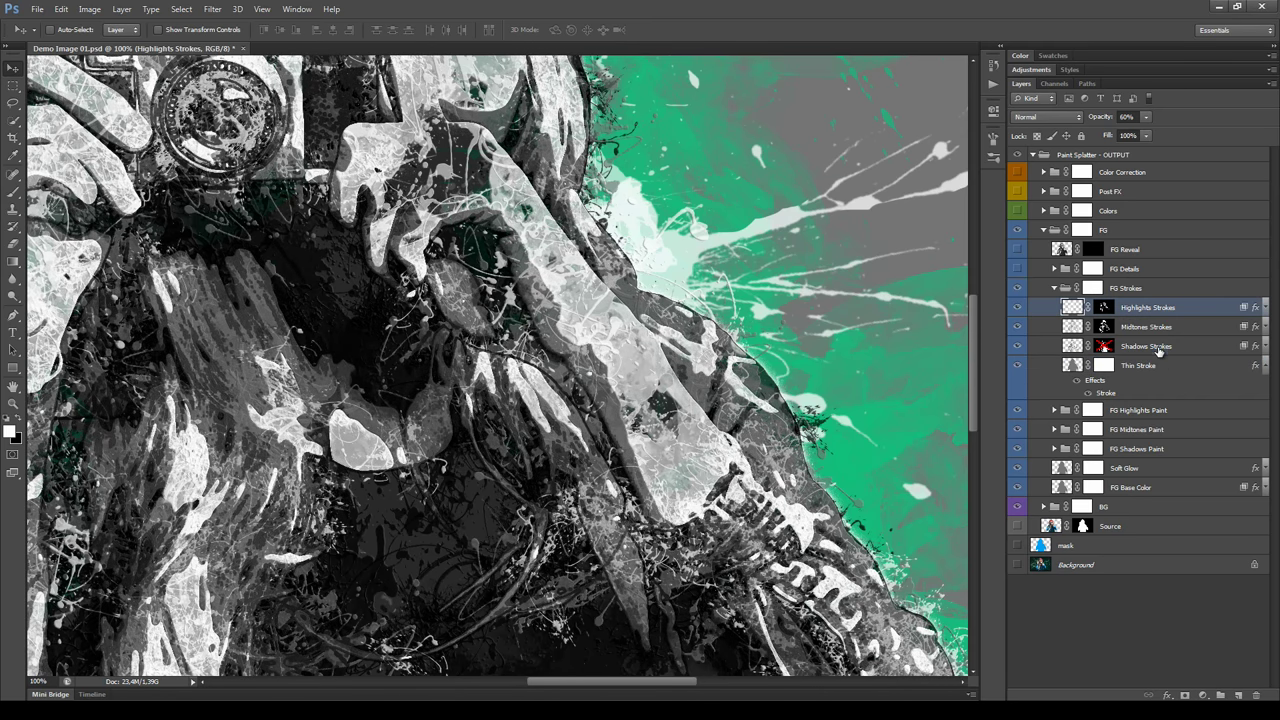
shift+click(1163, 350)
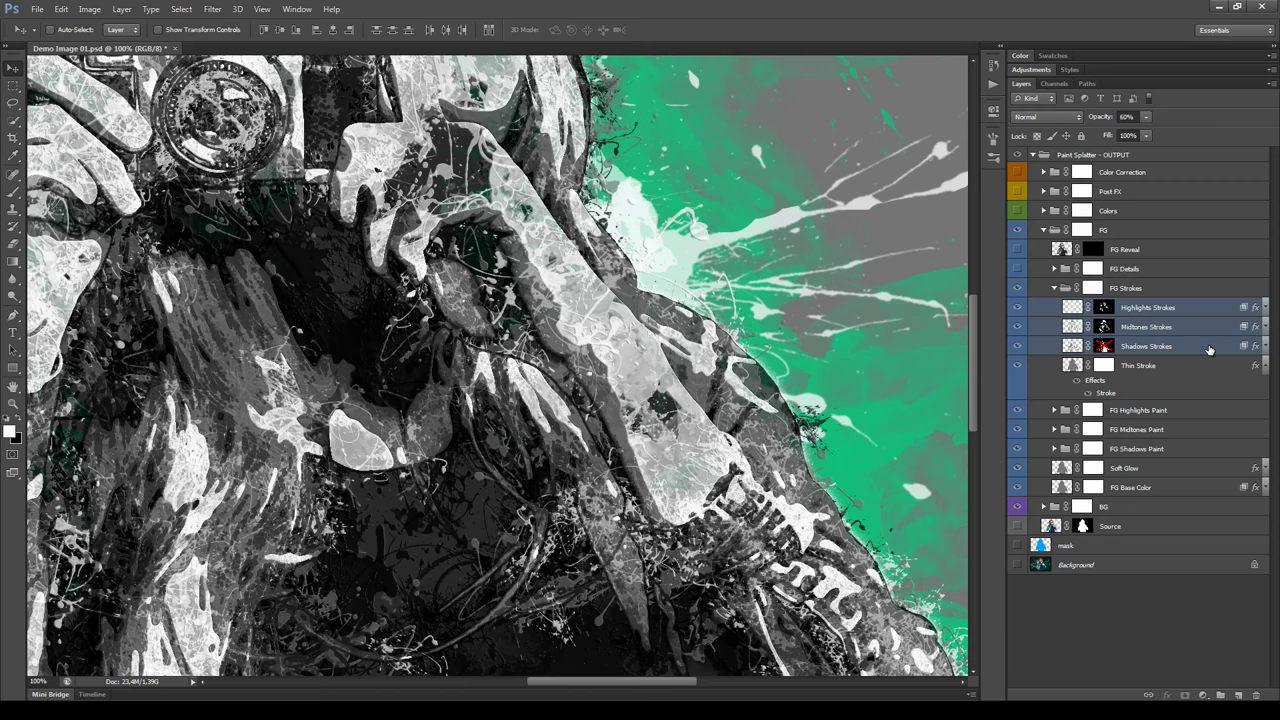
click(1208, 345)
click(1265, 346)
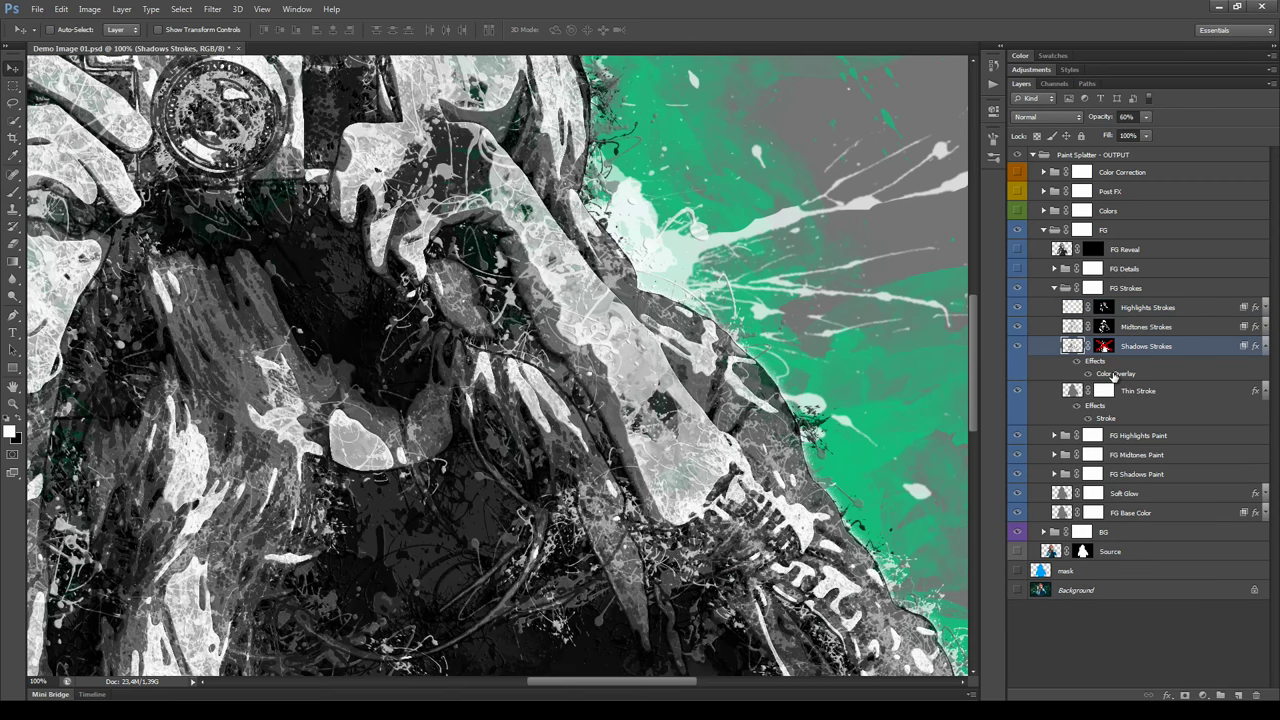
click(1266, 346)
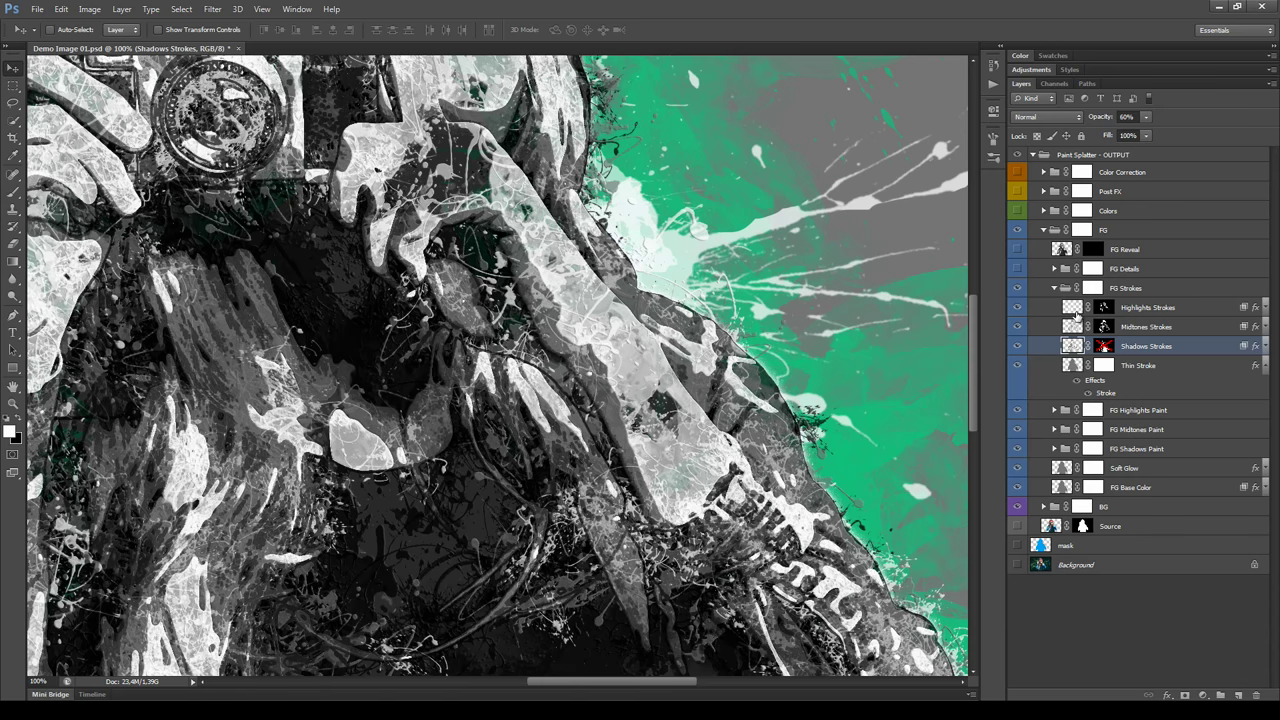
Compare the whole portrait with the Highlights, Midtones and Shadows Strokes masks switched on and off.
key(ctrl+0)
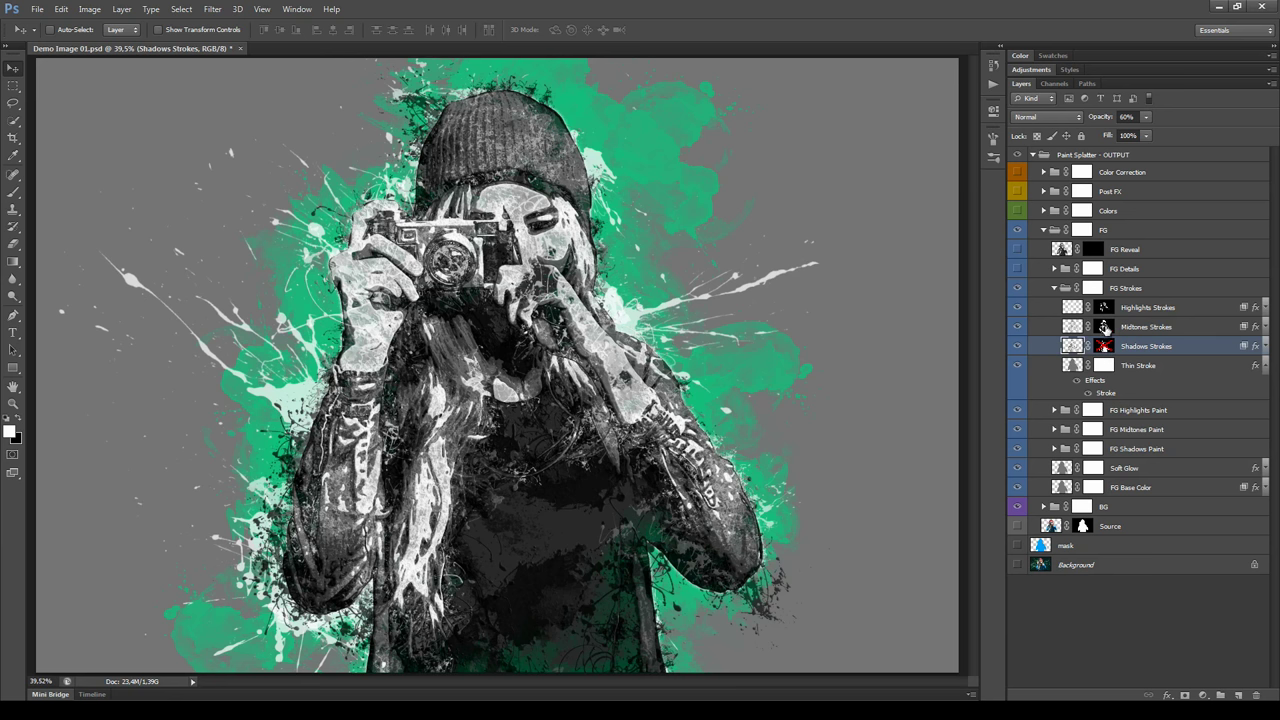
shift+click(1104, 327)
shift+click(1104, 307)
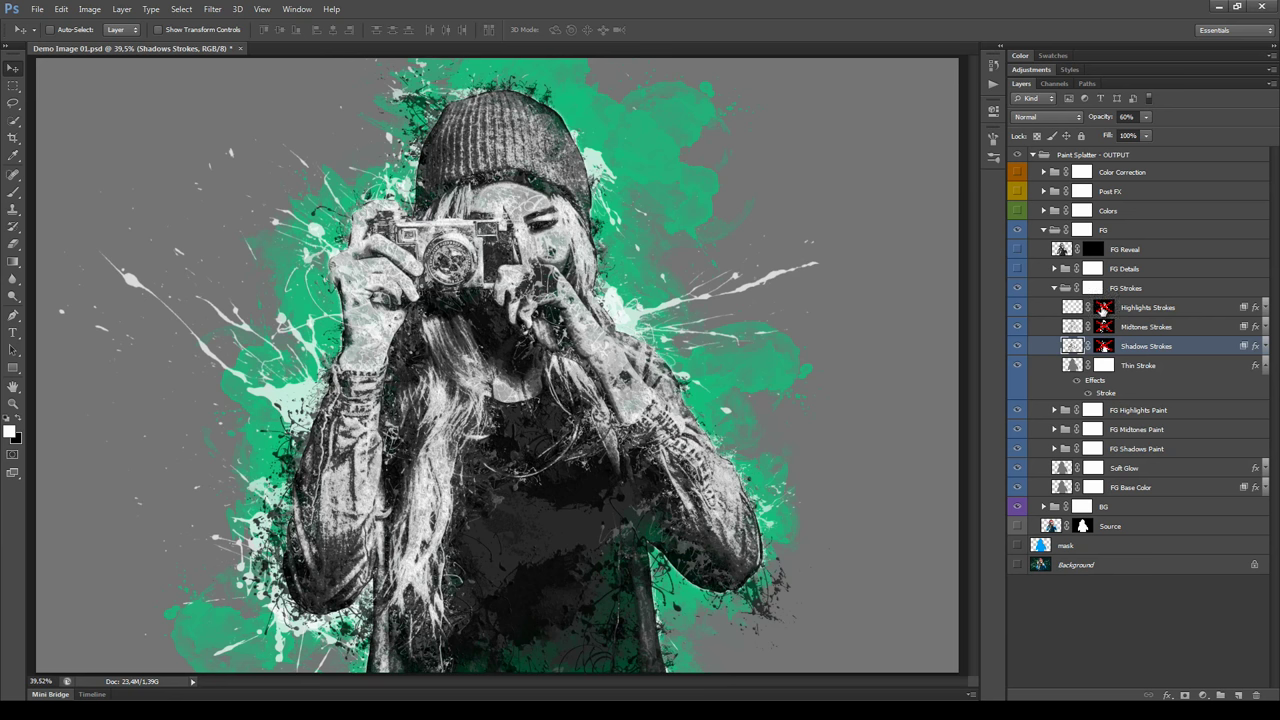
shift+click(1102, 307)
shift+click(1103, 326)
shift+click(1103, 346)
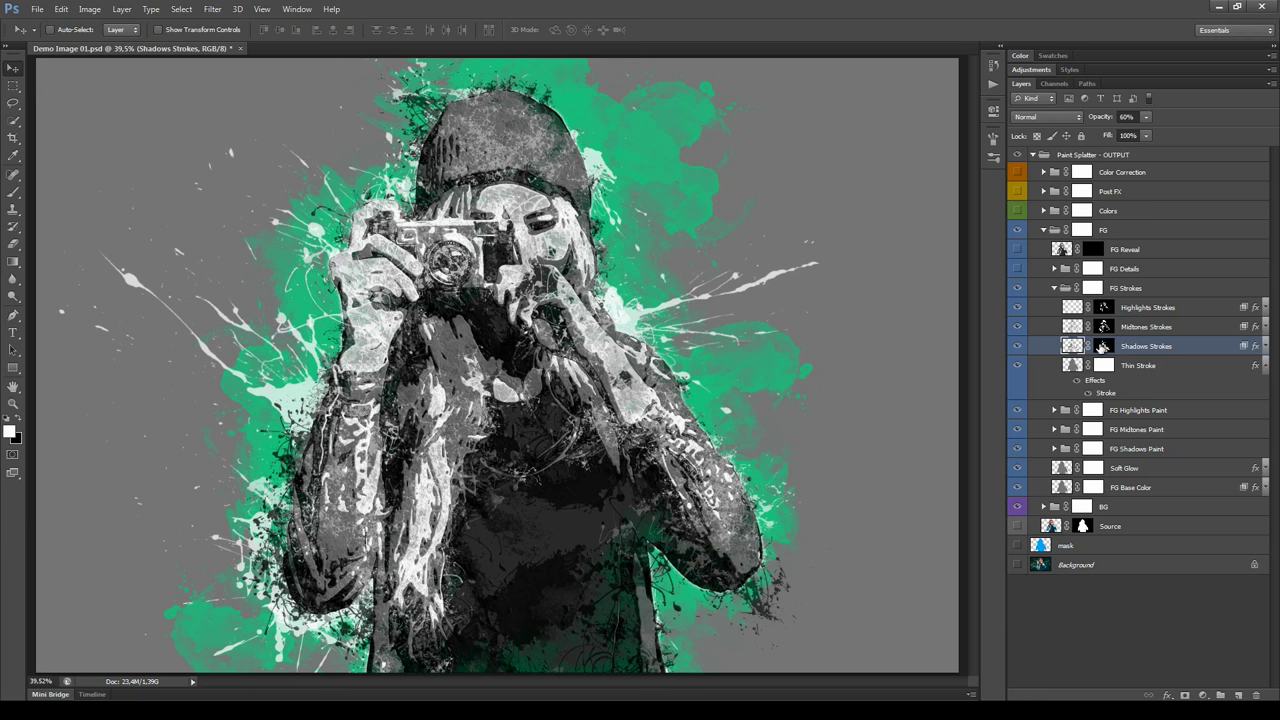
shift+click(1103, 346)
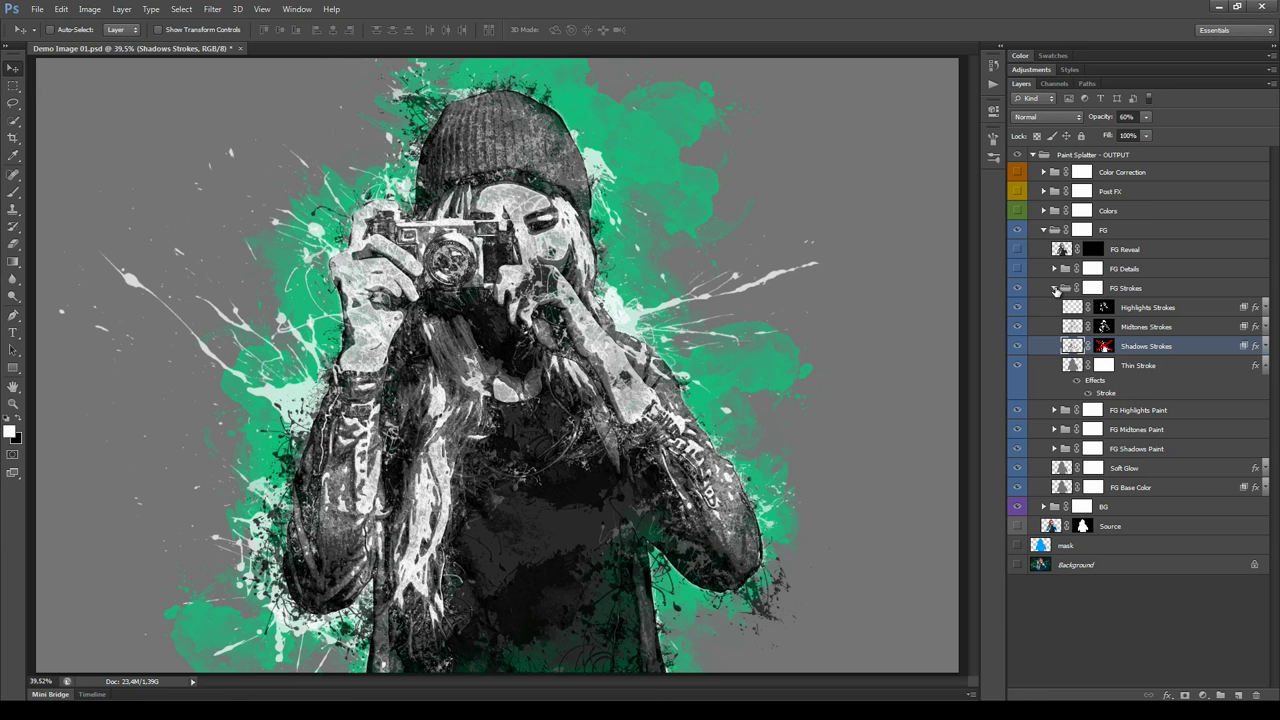
Collapse the FG Strokes group, and show and expand the FG Details group.
click(1074, 288)
click(1055, 289)
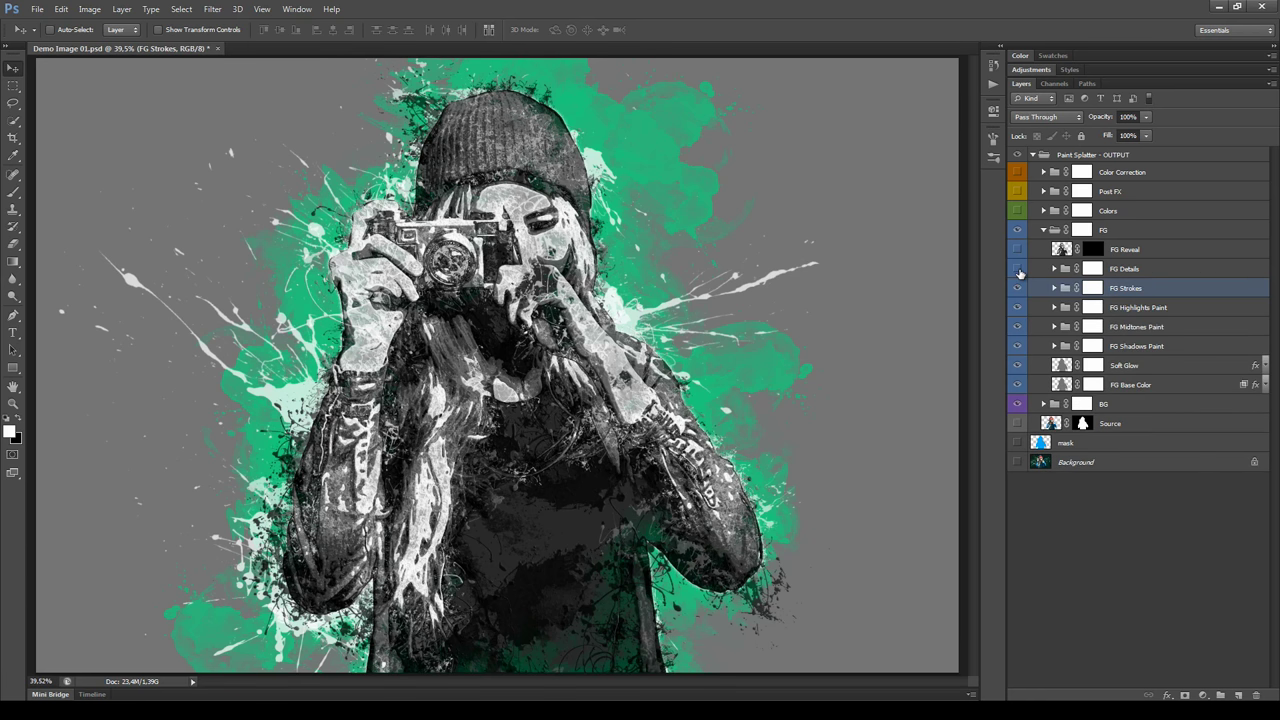
click(1018, 270)
click(1054, 269)
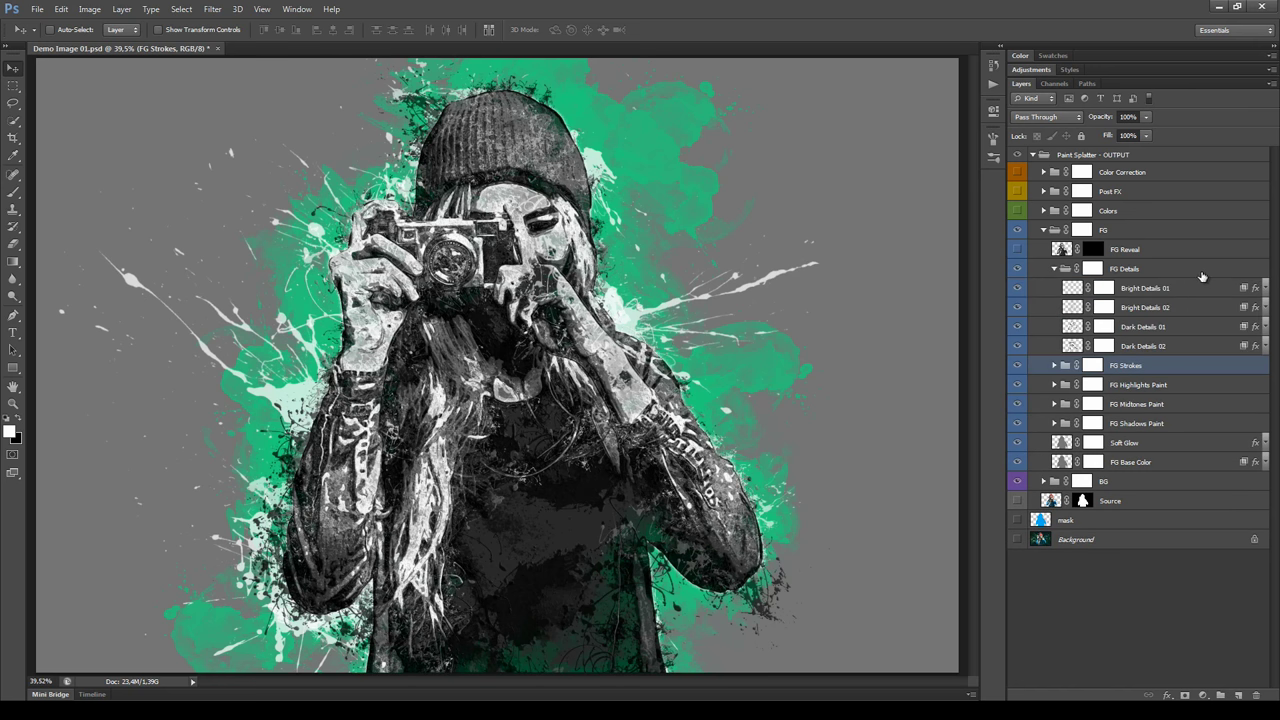
Hide the four FG Details layers and show them again one by one, from Dark Details 02 up to Bright Details 01, to compare their contribution.
drag(1017, 288, 1020, 332)
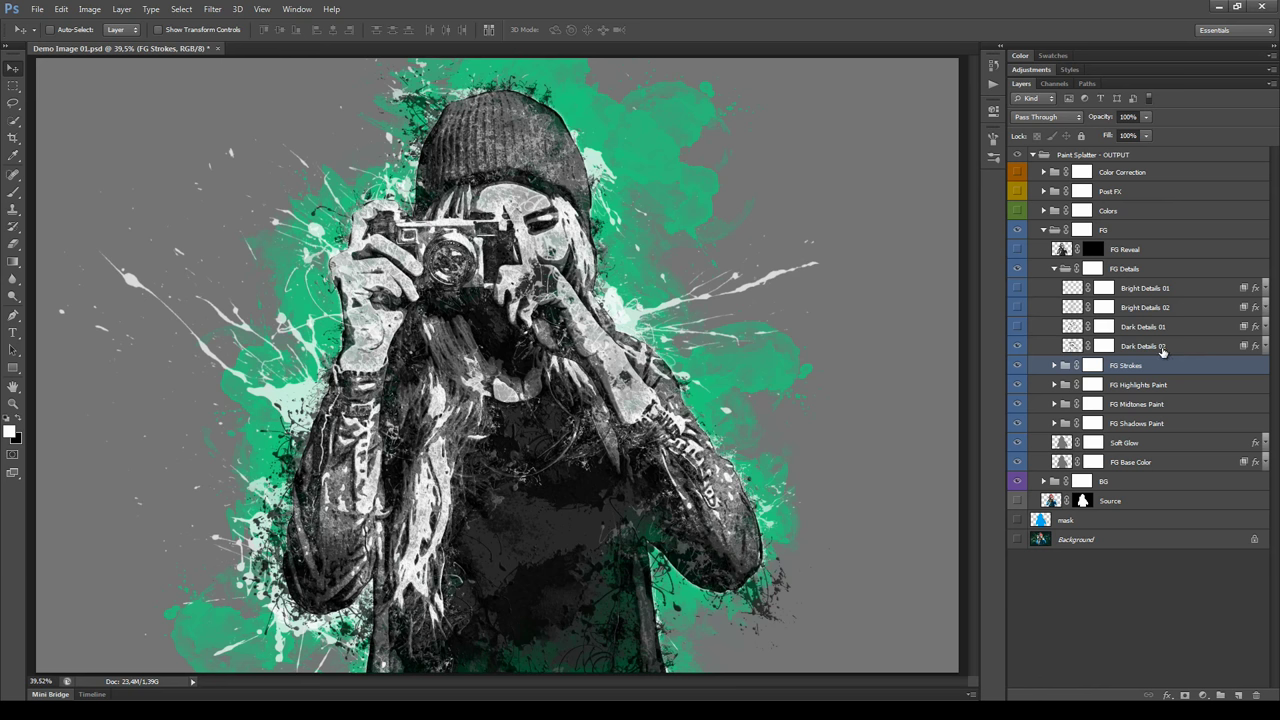
click(1162, 346)
click(1018, 347)
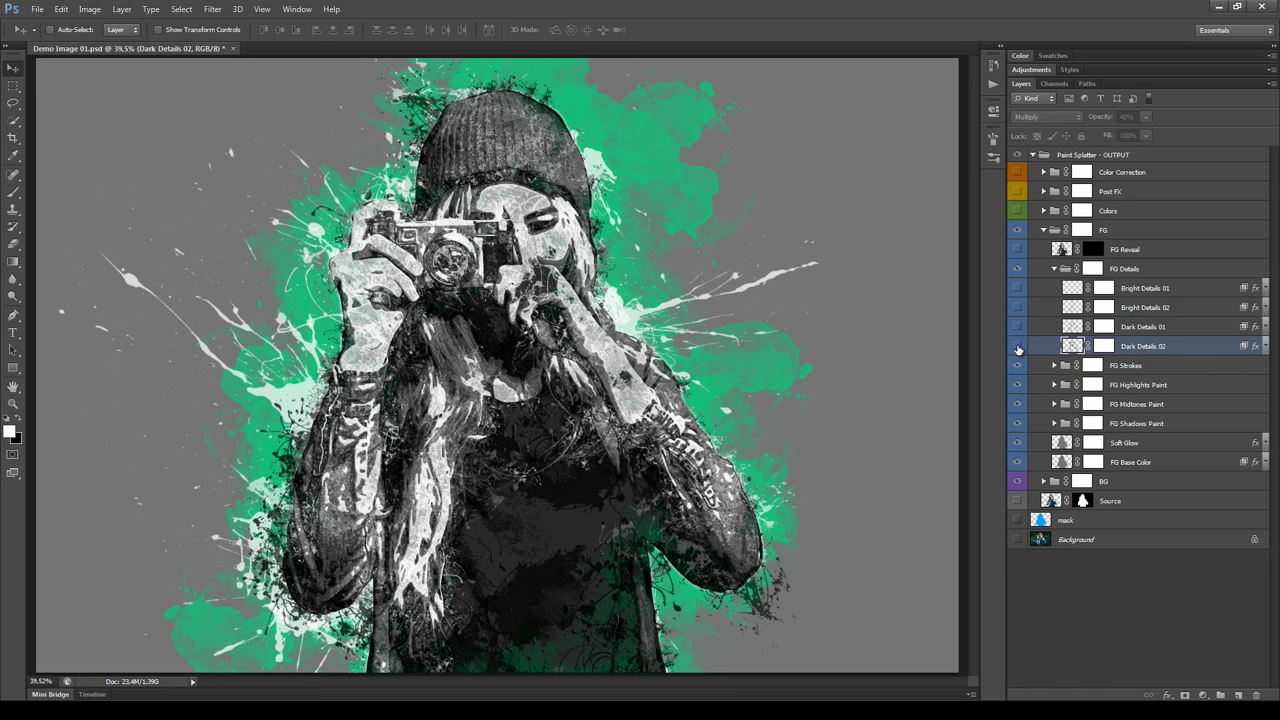
click(1018, 347)
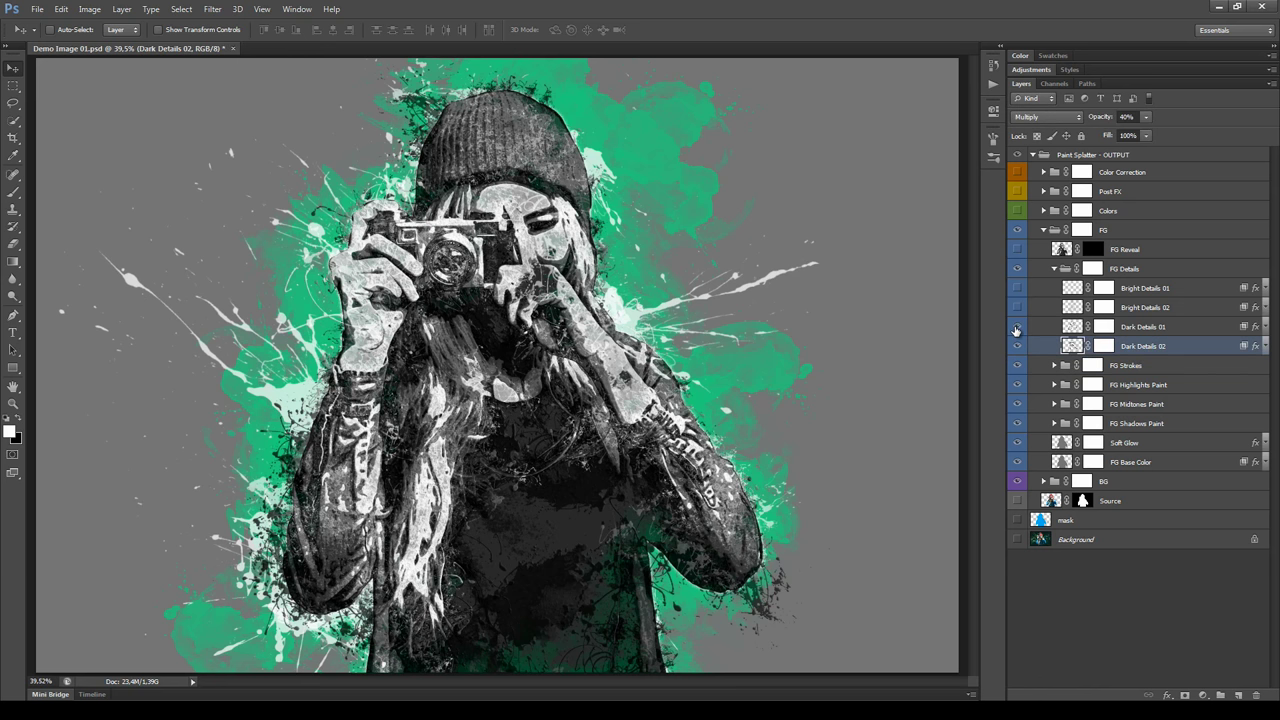
click(1017, 327)
click(1017, 326)
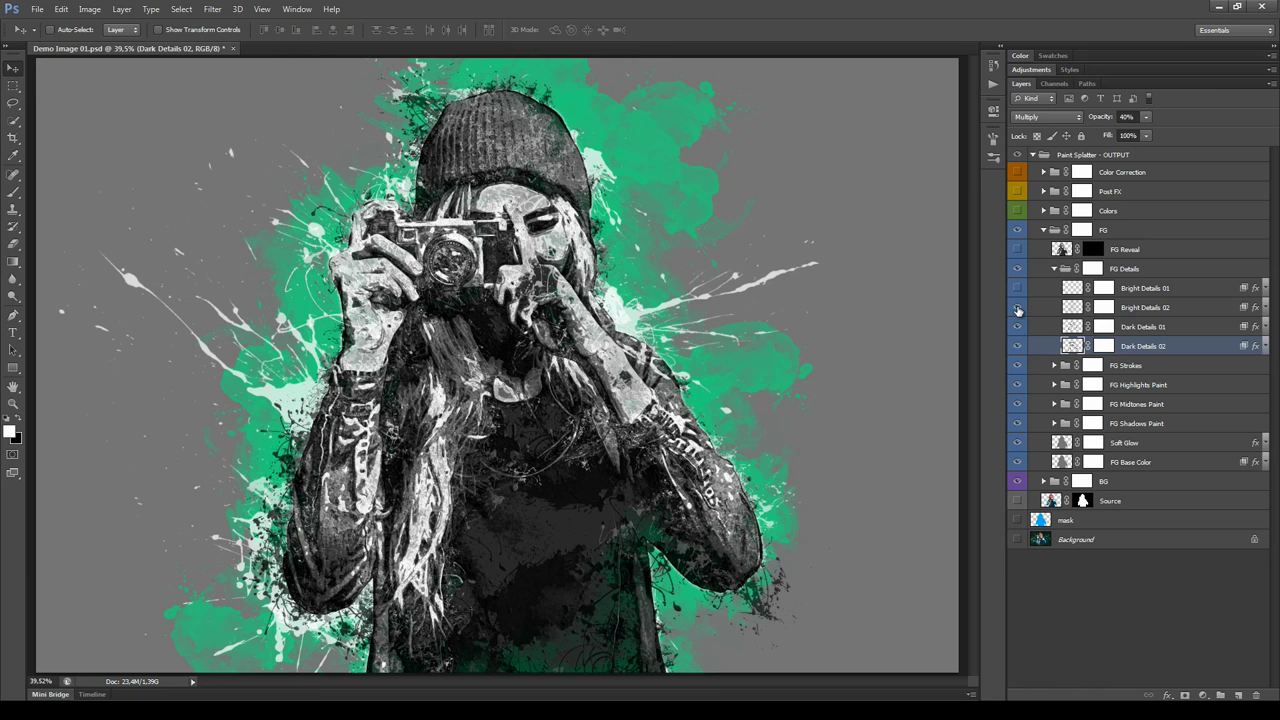
click(1017, 288)
Review the Bright Details 01 layer's blend mode and Color Overlay effect without changing them.
click(1035, 290)
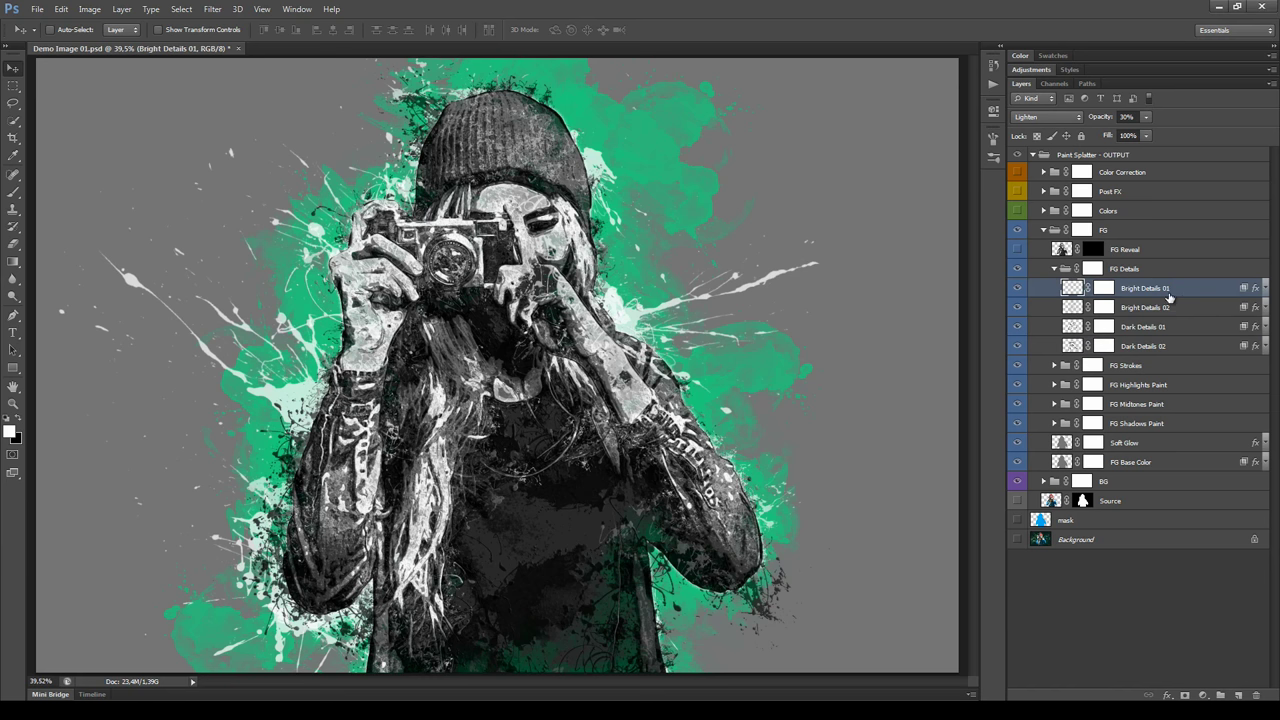
click(1038, 119)
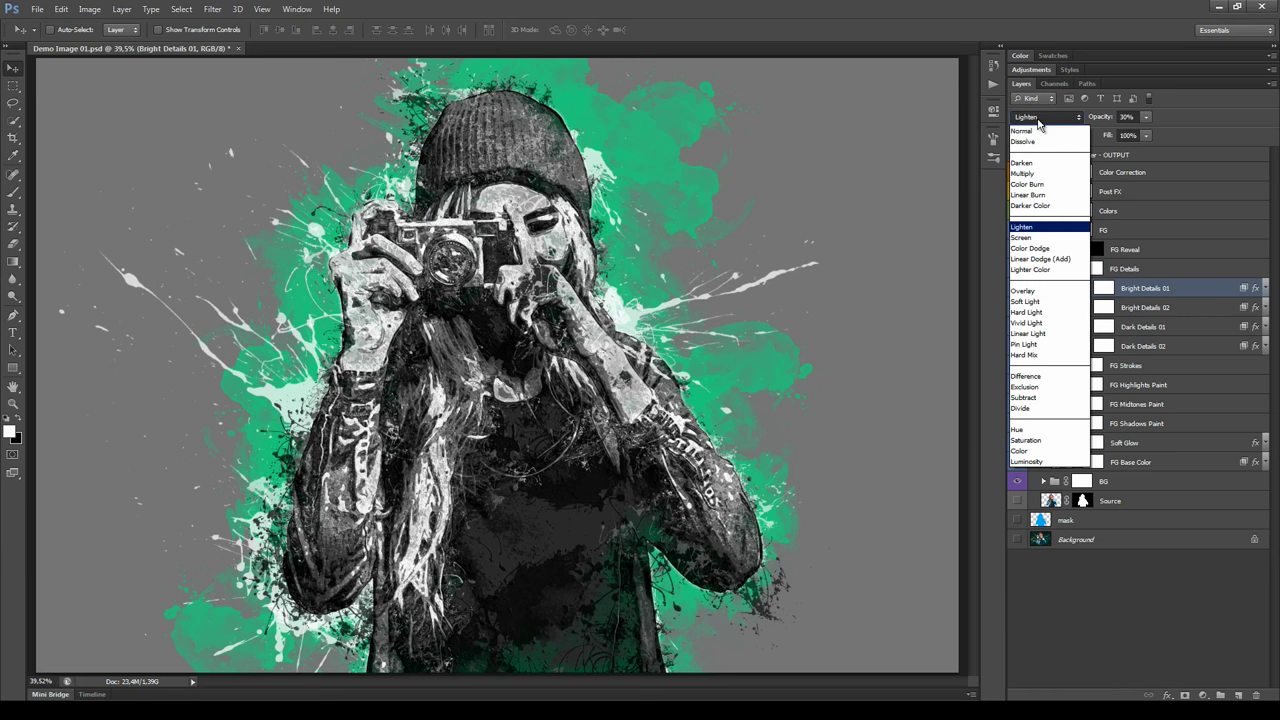
click(1040, 223)
click(1264, 288)
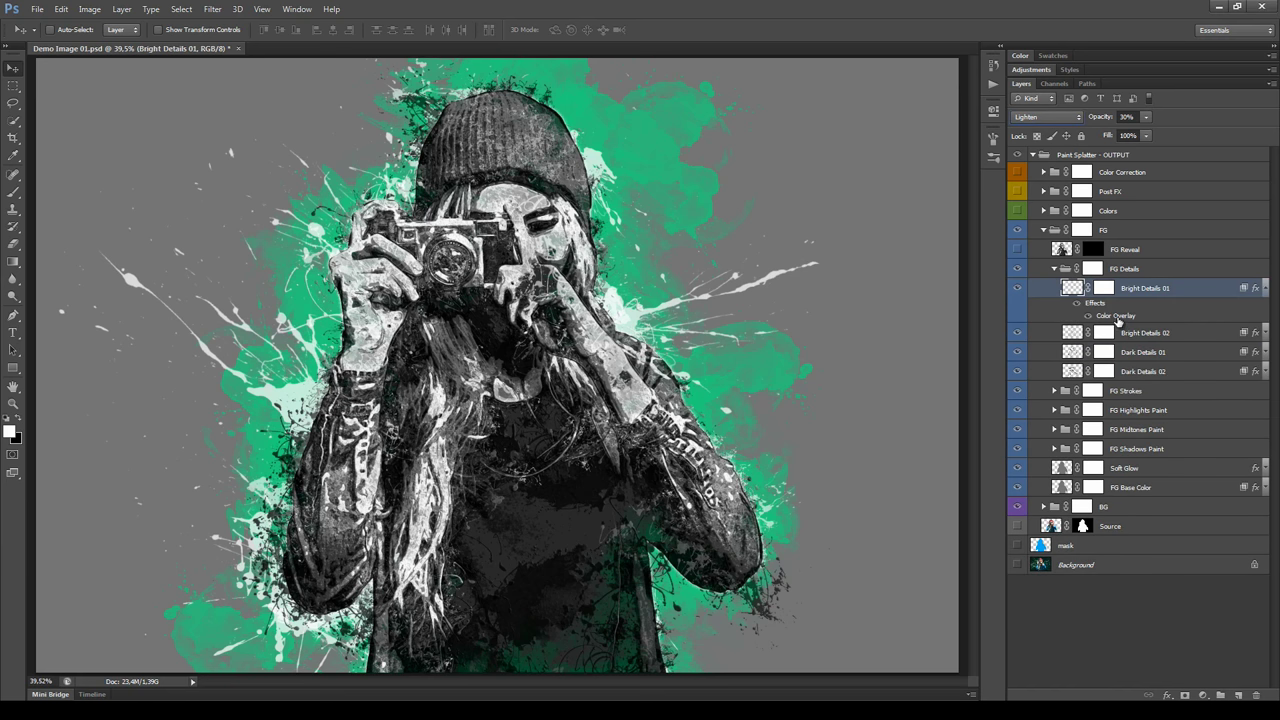
double_click(1118, 317)
click(913, 422)
click(1264, 290)
click(1264, 290)
click(1264, 290)
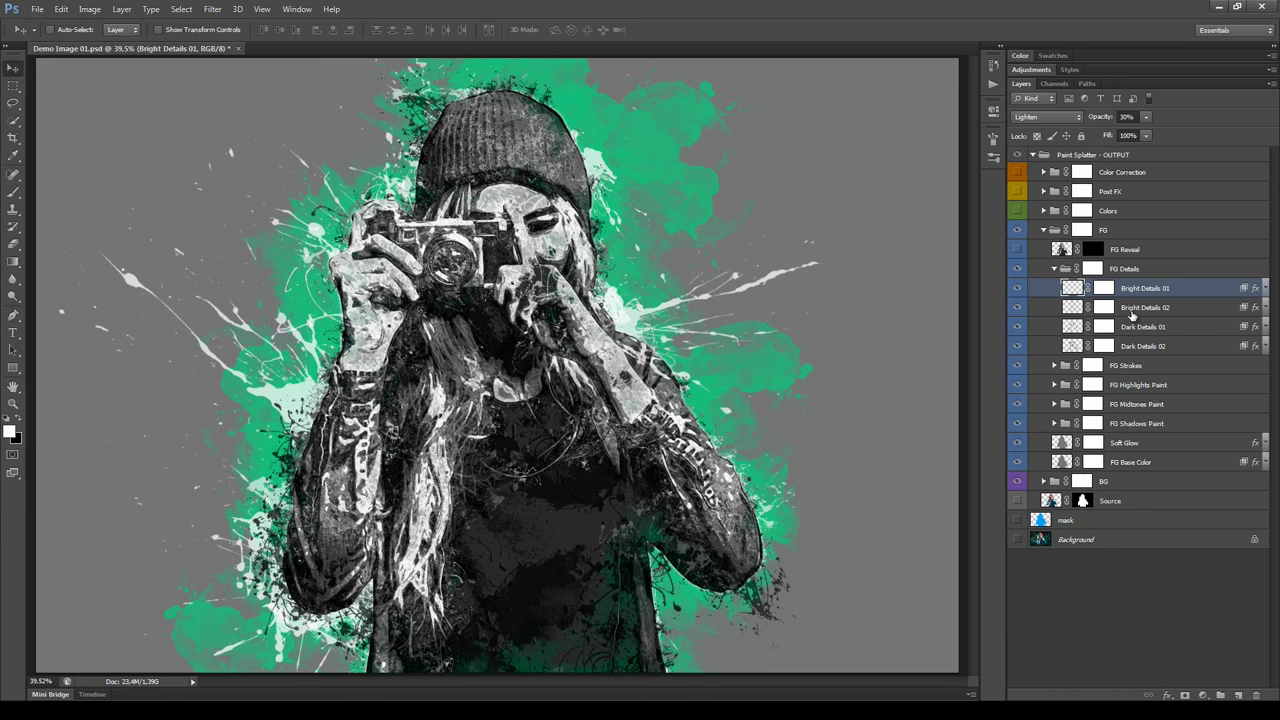
Check the blend mode shared by the two Bright Details layers and the one shared by the two Dark Details layers.
shift+click(1131, 312)
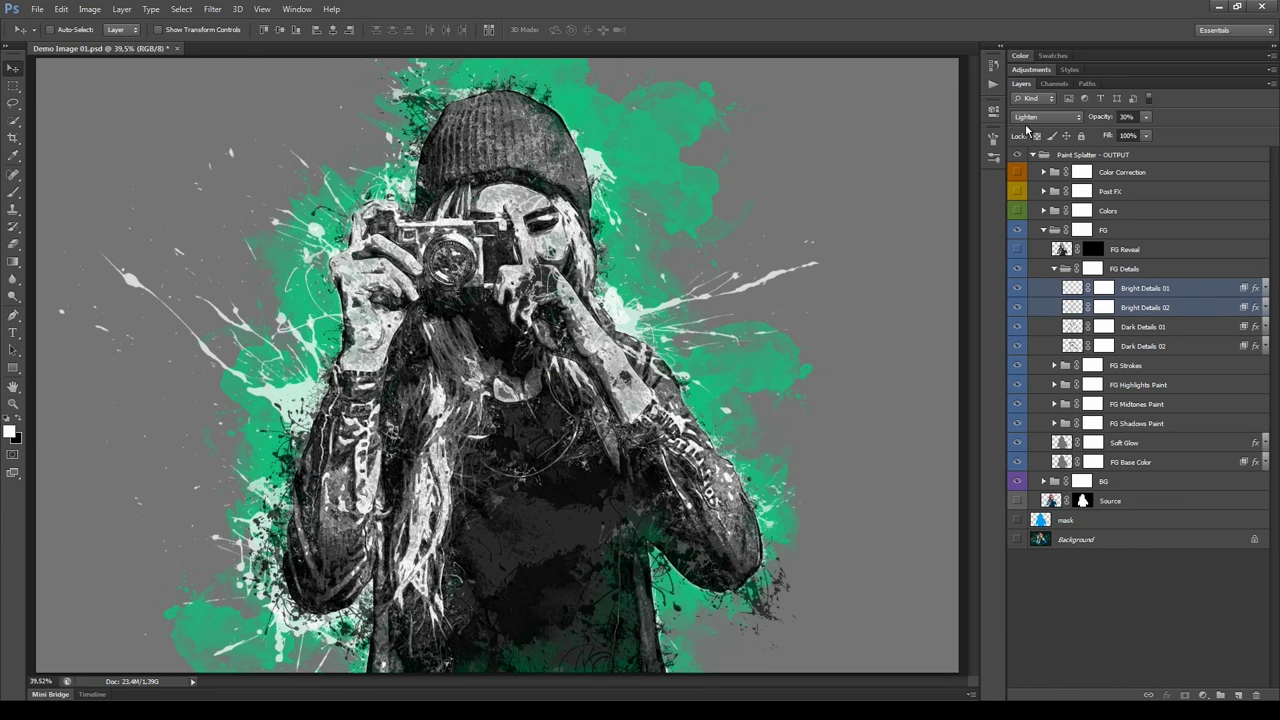
click(1040, 119)
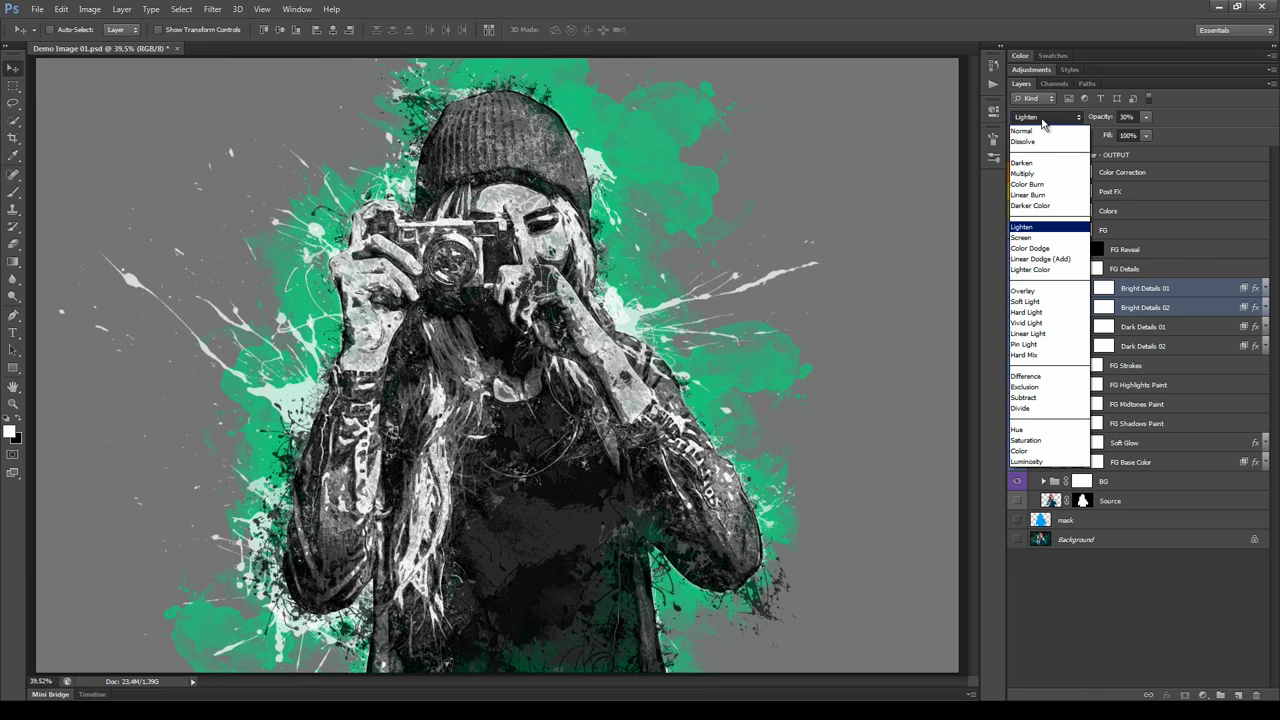
click(1043, 122)
click(1168, 330)
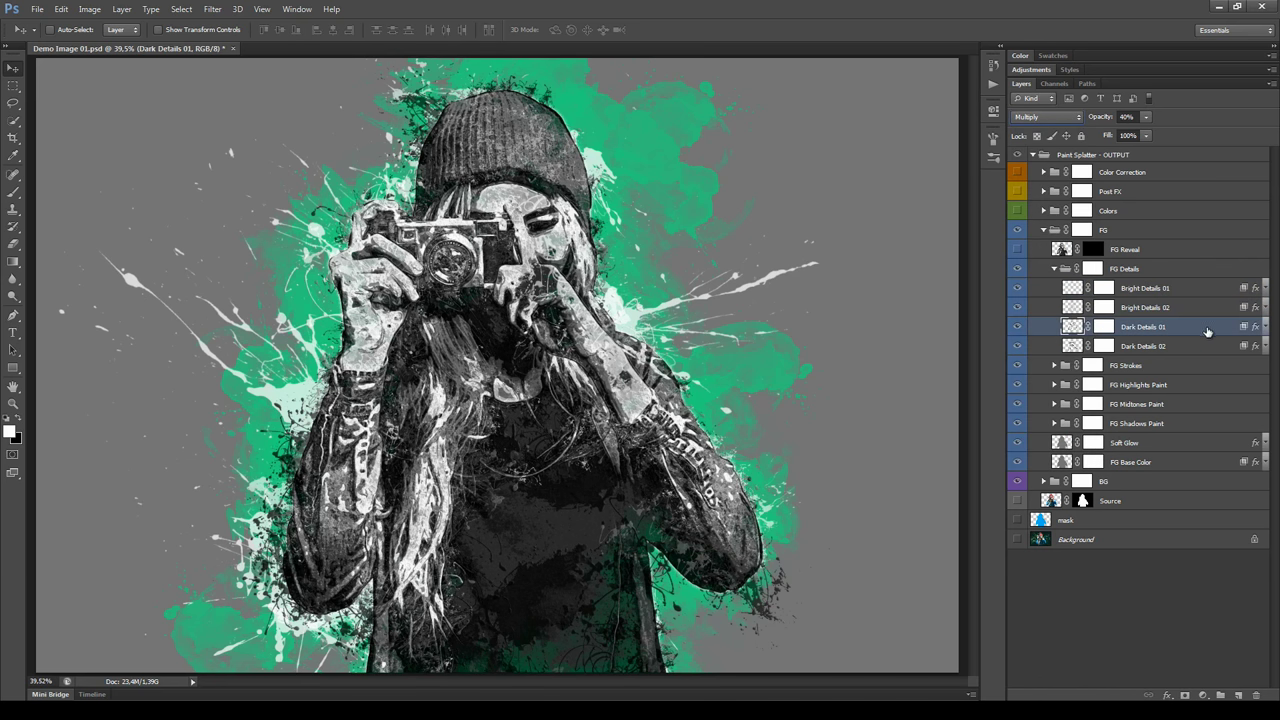
shift+click(1168, 346)
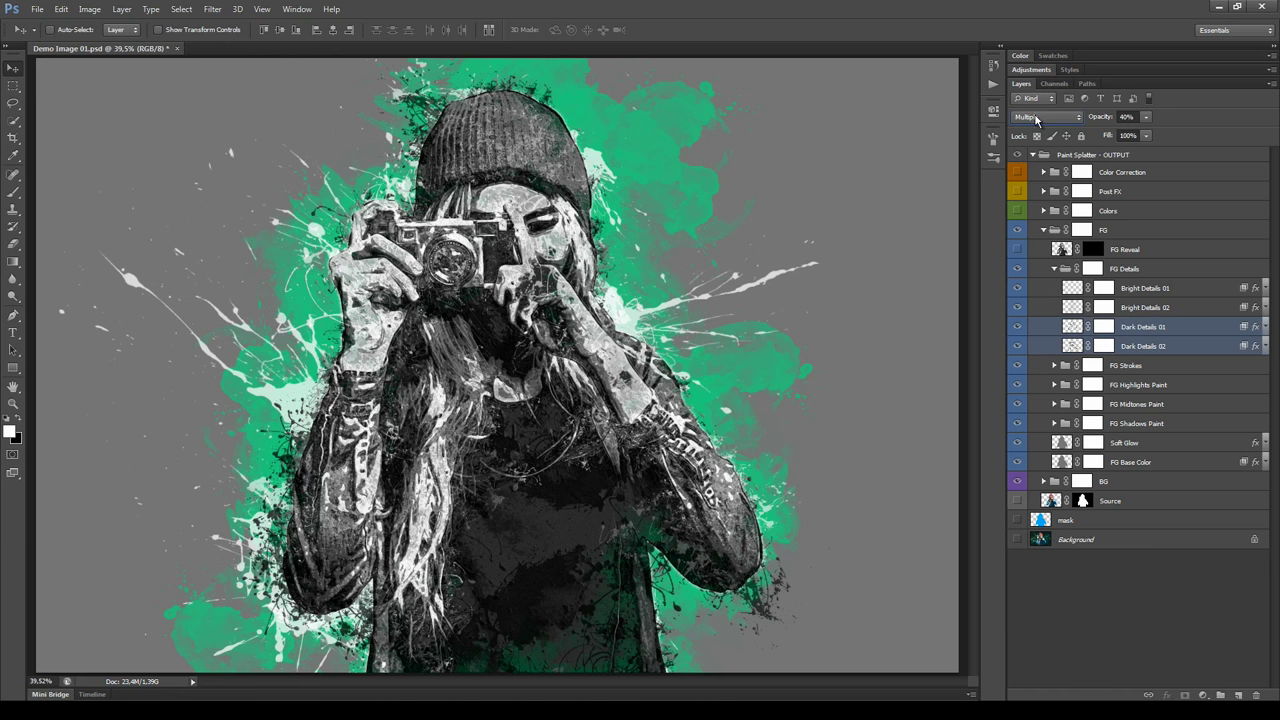
click(1036, 119)
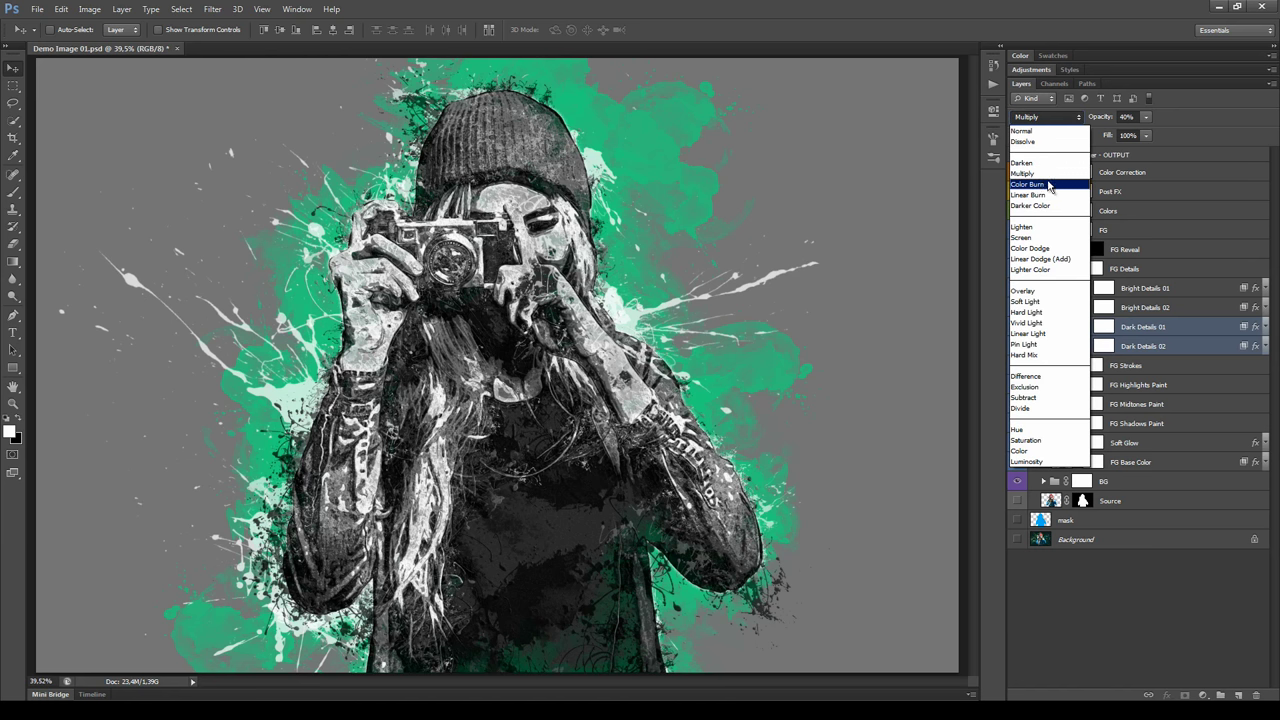
click(1028, 173)
Collapse the FG Details group and show the FG Reveal layer.
click(1060, 268)
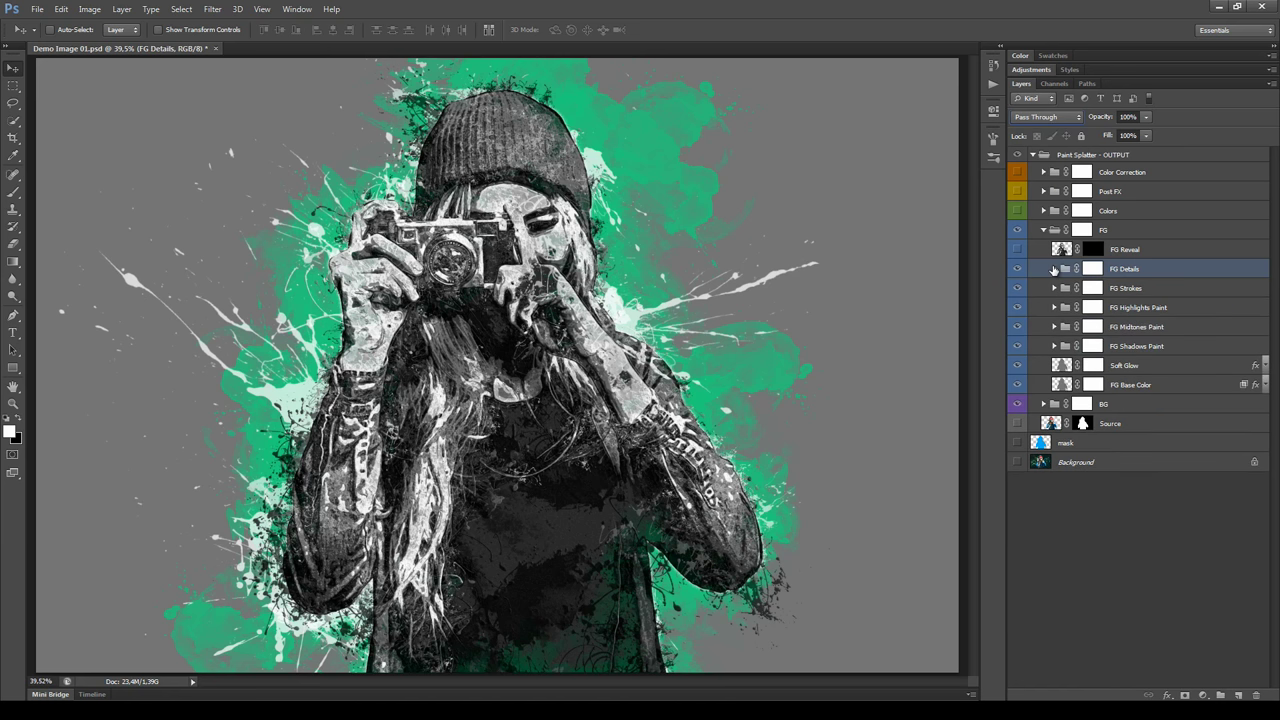
click(1168, 250)
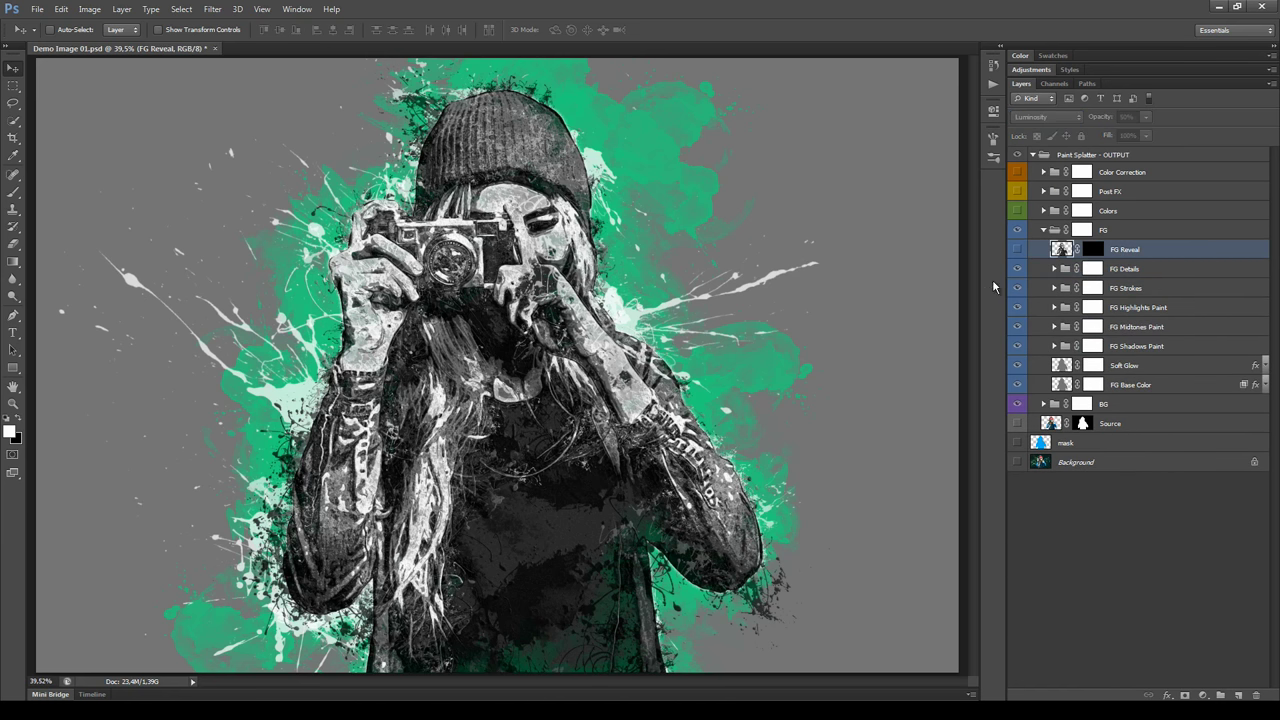
click(1015, 251)
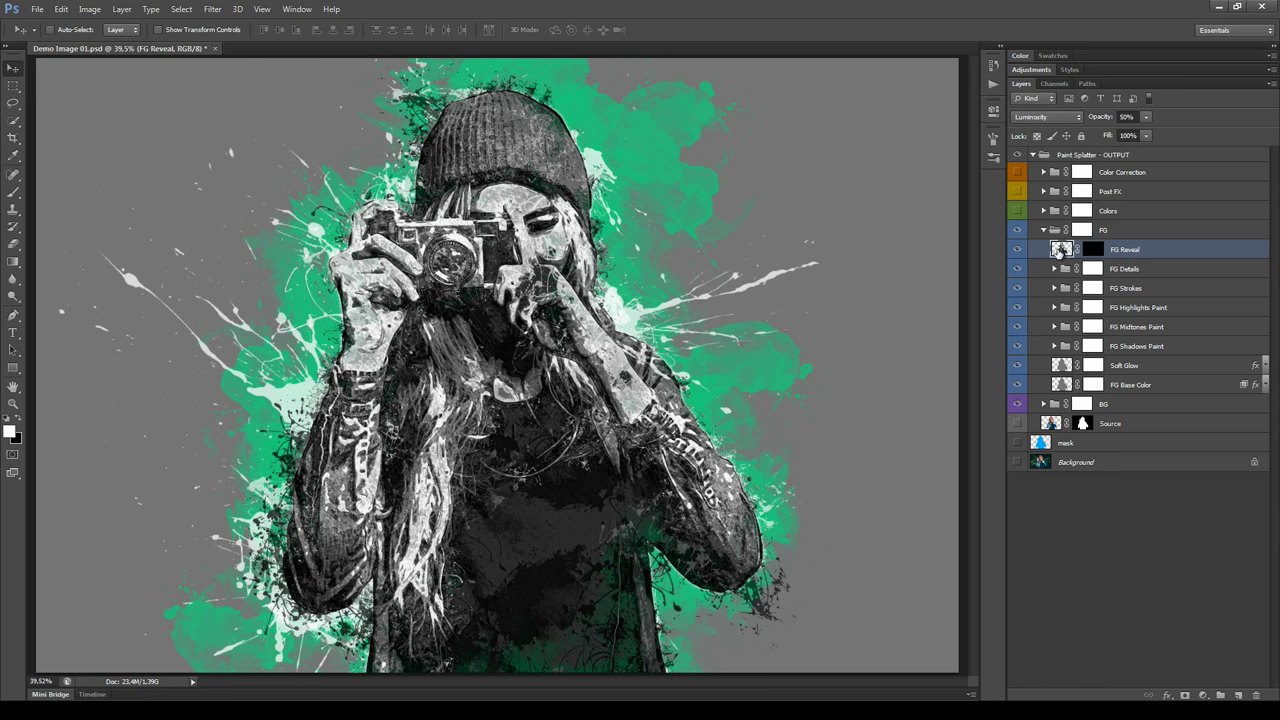
Target the FG Reveal layer mask and ready the PS_Standard Soft brush at 50 px with white as the foreground color.
click(1094, 252)
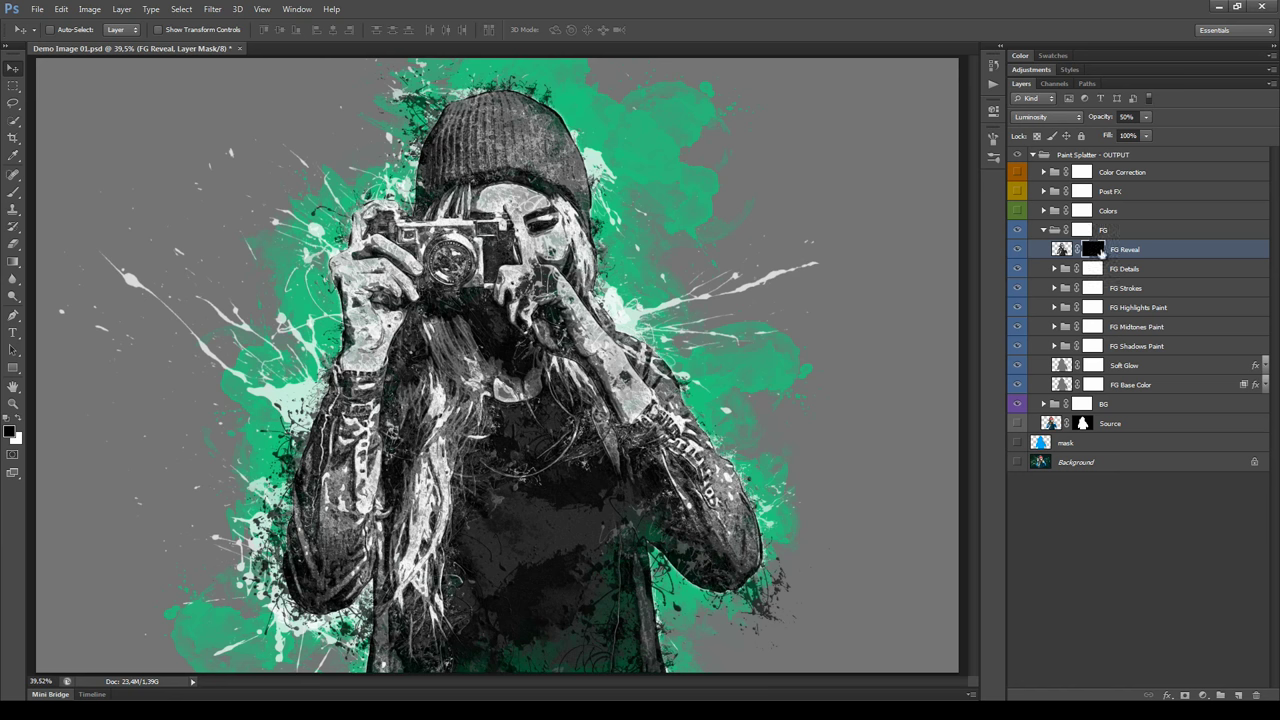
click(13, 194)
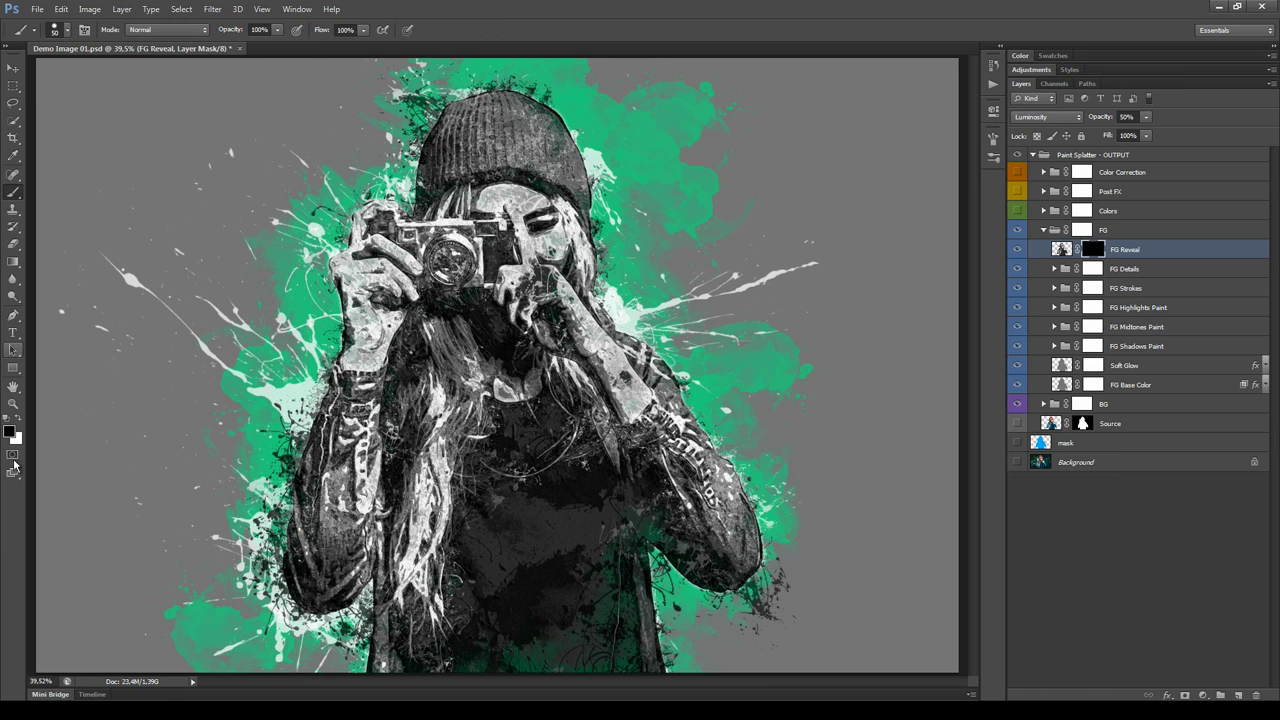
click(19, 419)
click(10, 433)
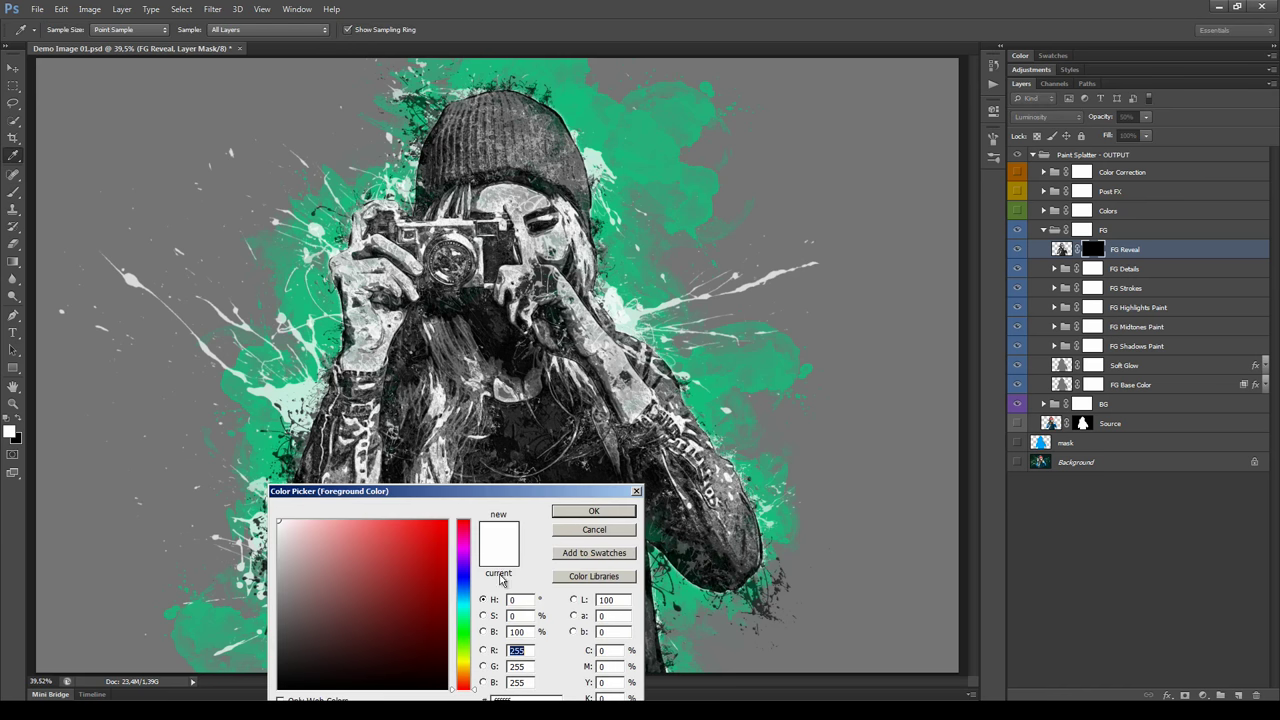
click(590, 518)
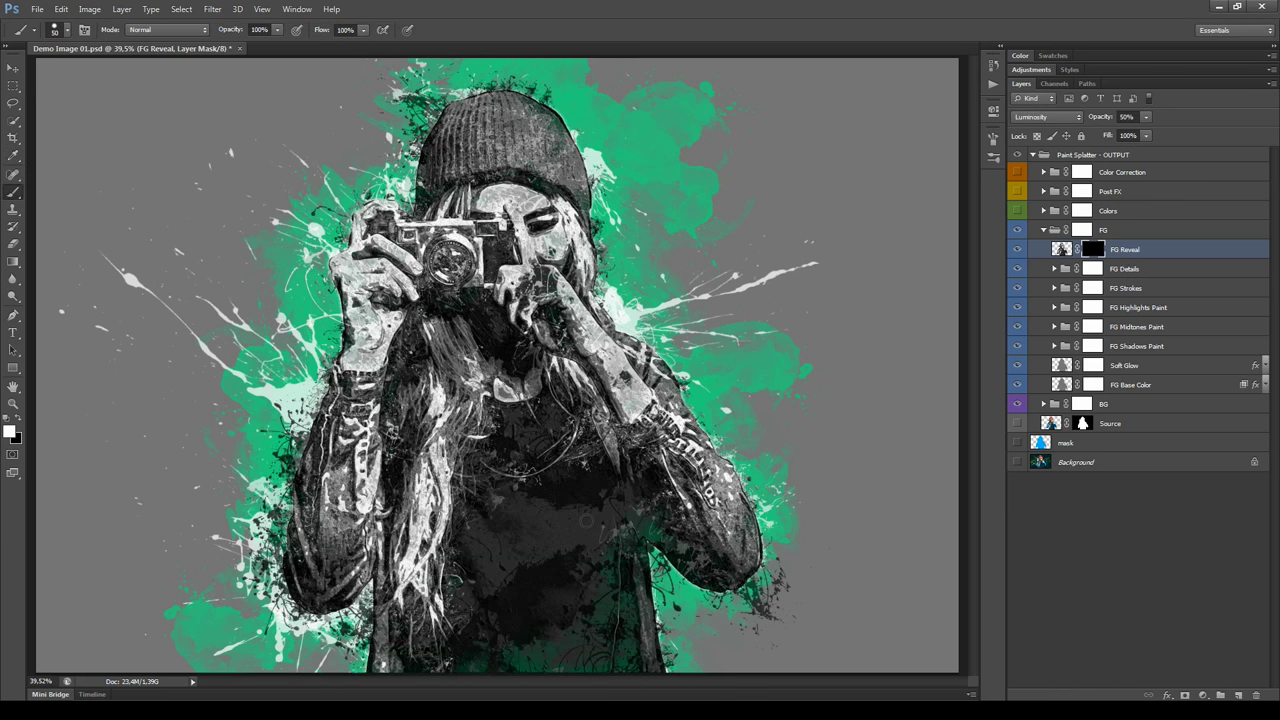
click(990, 160)
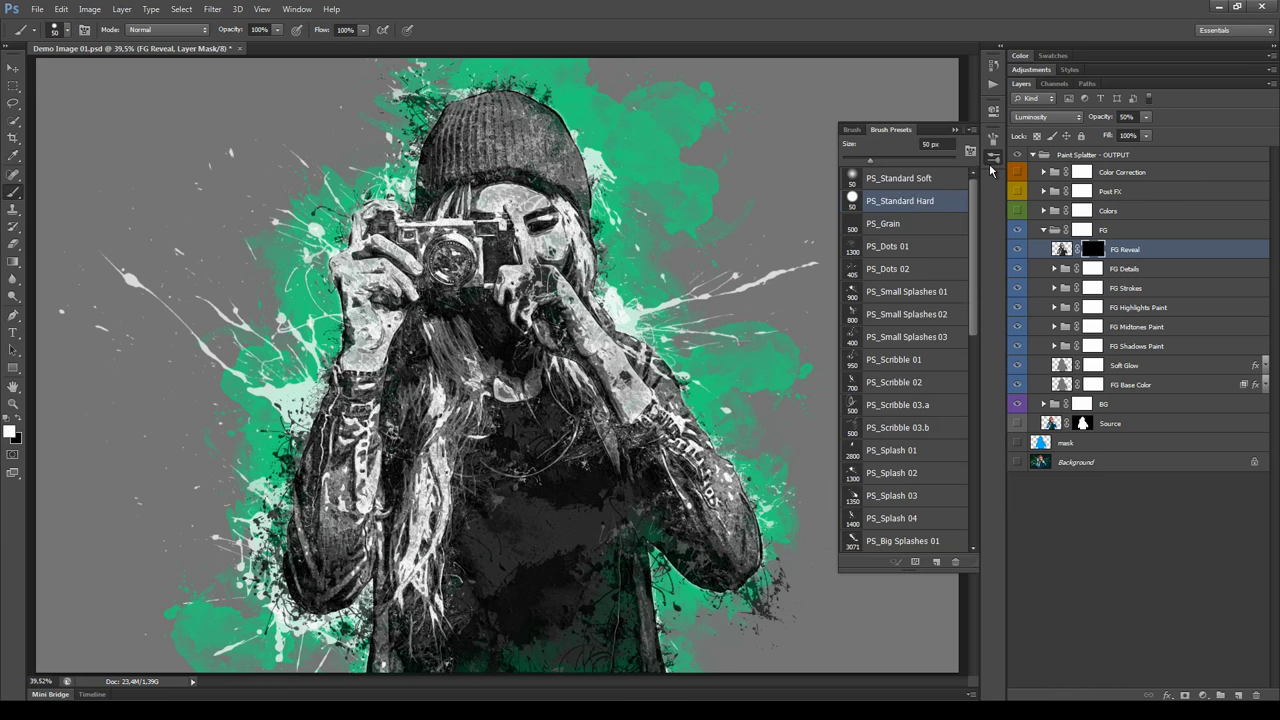
click(918, 181)
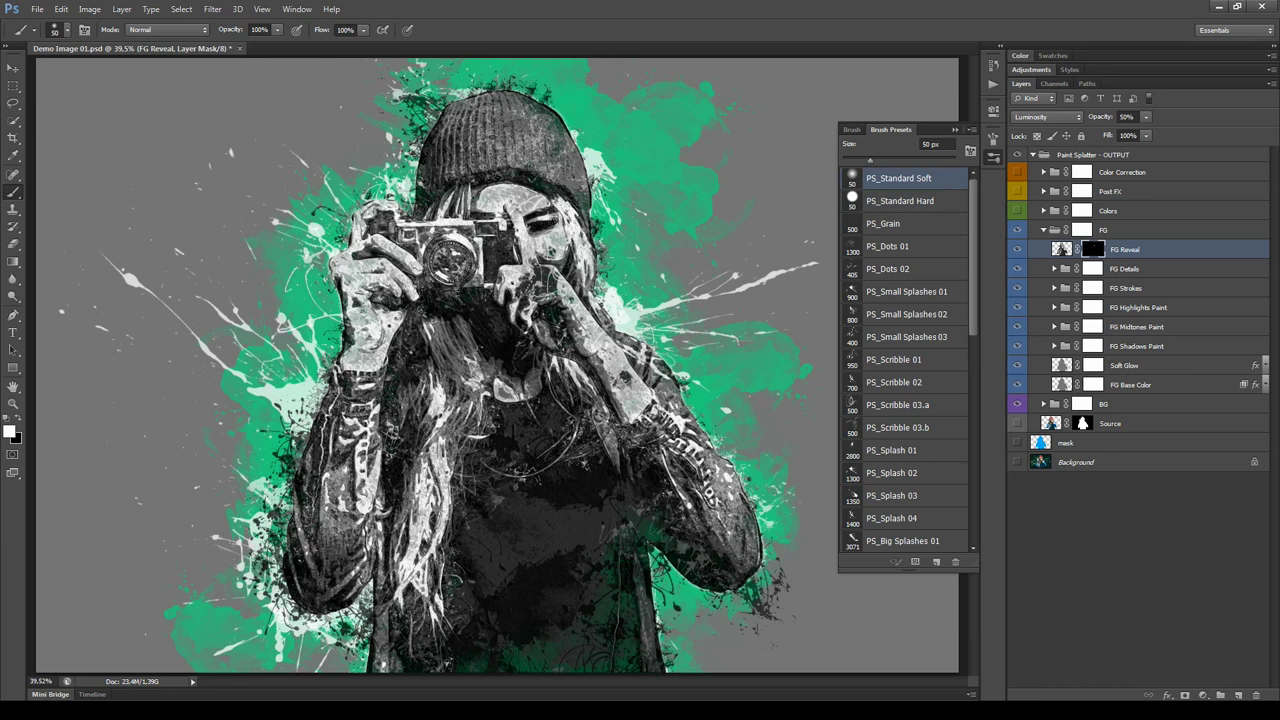
Paint white on the FG Reveal mask at 100% zoom over the hands and face around the camera to bring back original detail.
key(ctrl+plus)
key(ctrl+1)
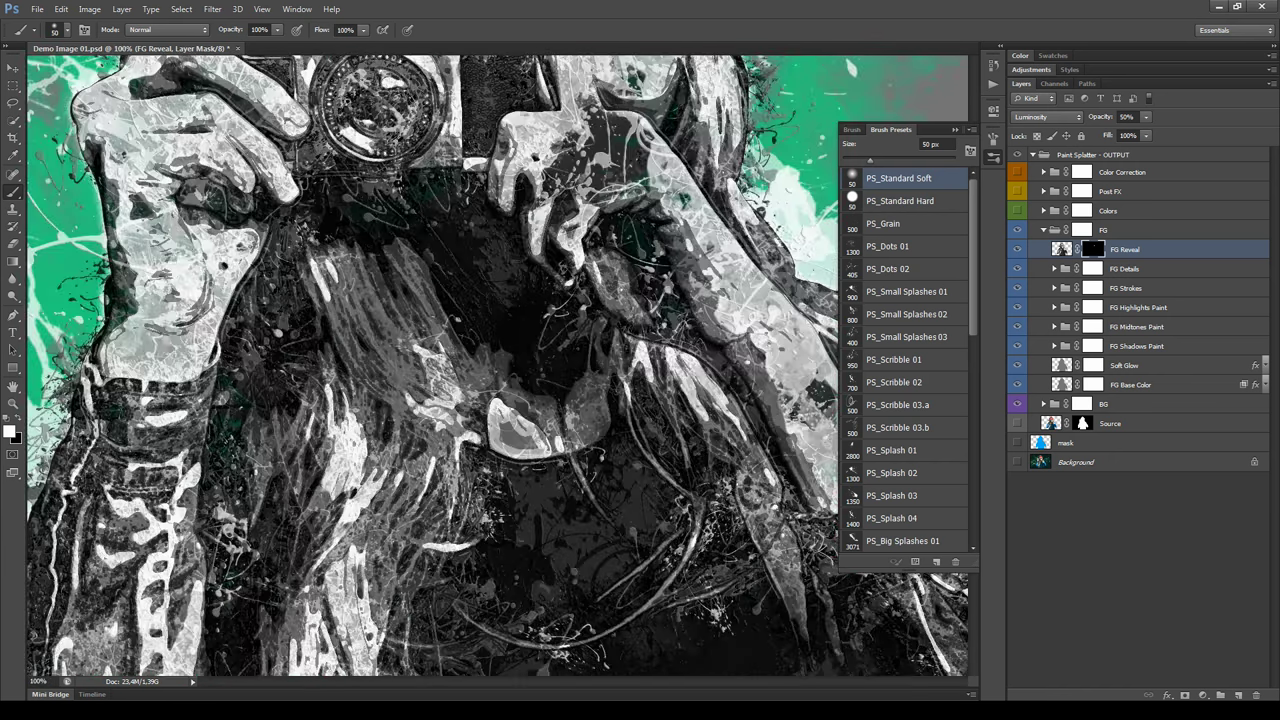
drag(566, 222, 558, 406)
mouse_move(325, 237)
mouse_down()
mouse_move(395, 240)
mouse_move(410, 258)
mouse_move(425, 290)
mouse_move(330, 318)
mouse_move(405, 334)
mouse_up()
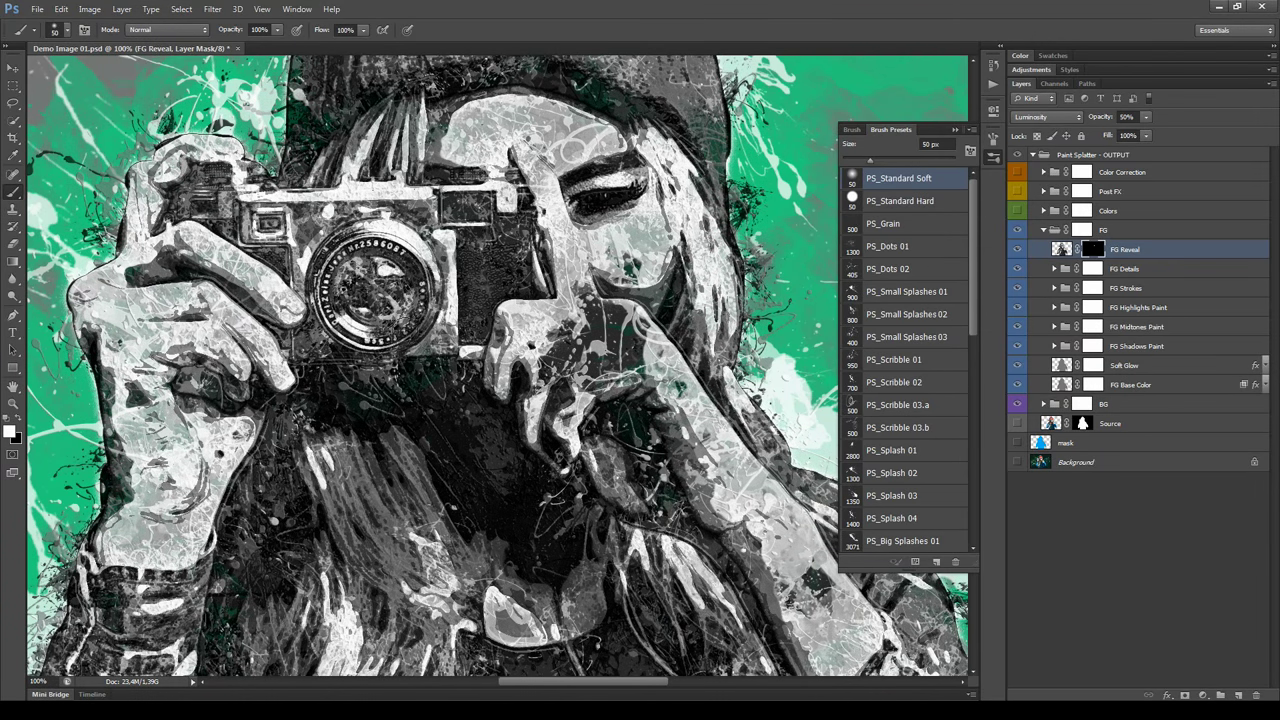
mouse_move(551, 207)
mouse_down()
mouse_move(559, 220)
mouse_move(502, 360)
mouse_move(528, 404)
mouse_move(507, 381)
mouse_up()
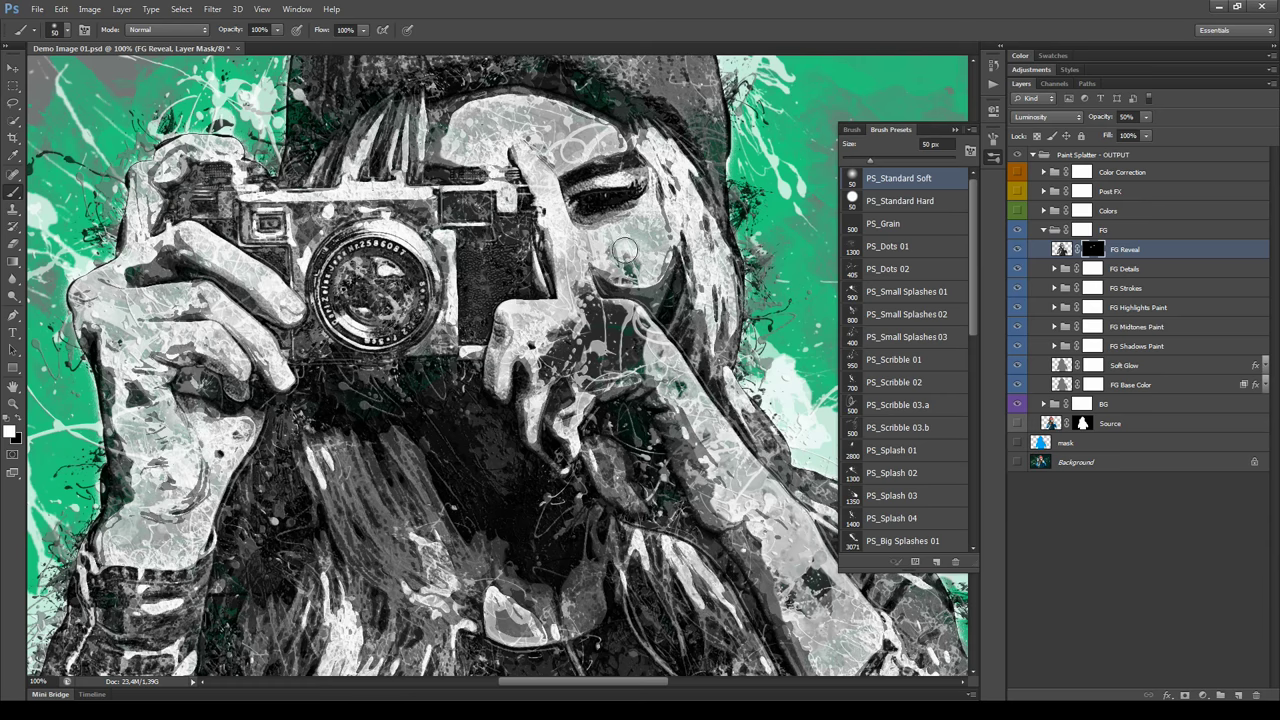
drag(676, 232, 585, 398)
mouse_move(540, 290)
mouse_down()
mouse_move(575, 287)
mouse_move(520, 140)
mouse_up()
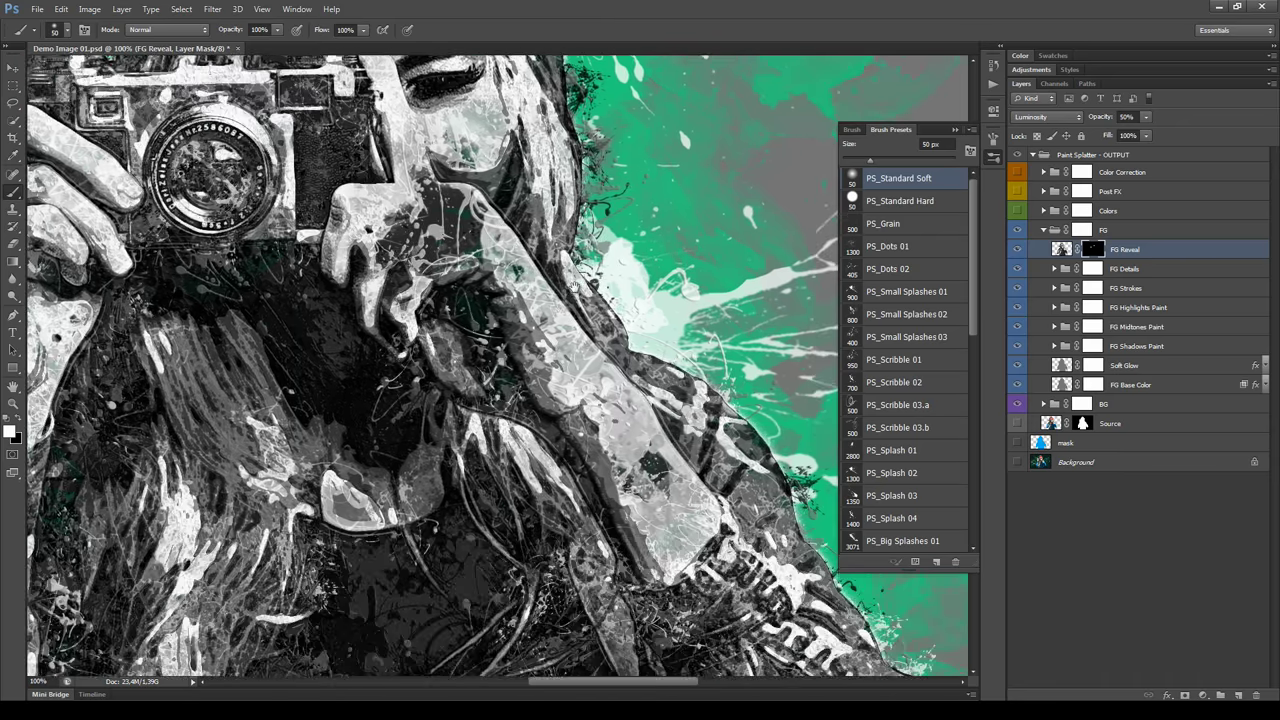
drag(590, 310, 545, 165)
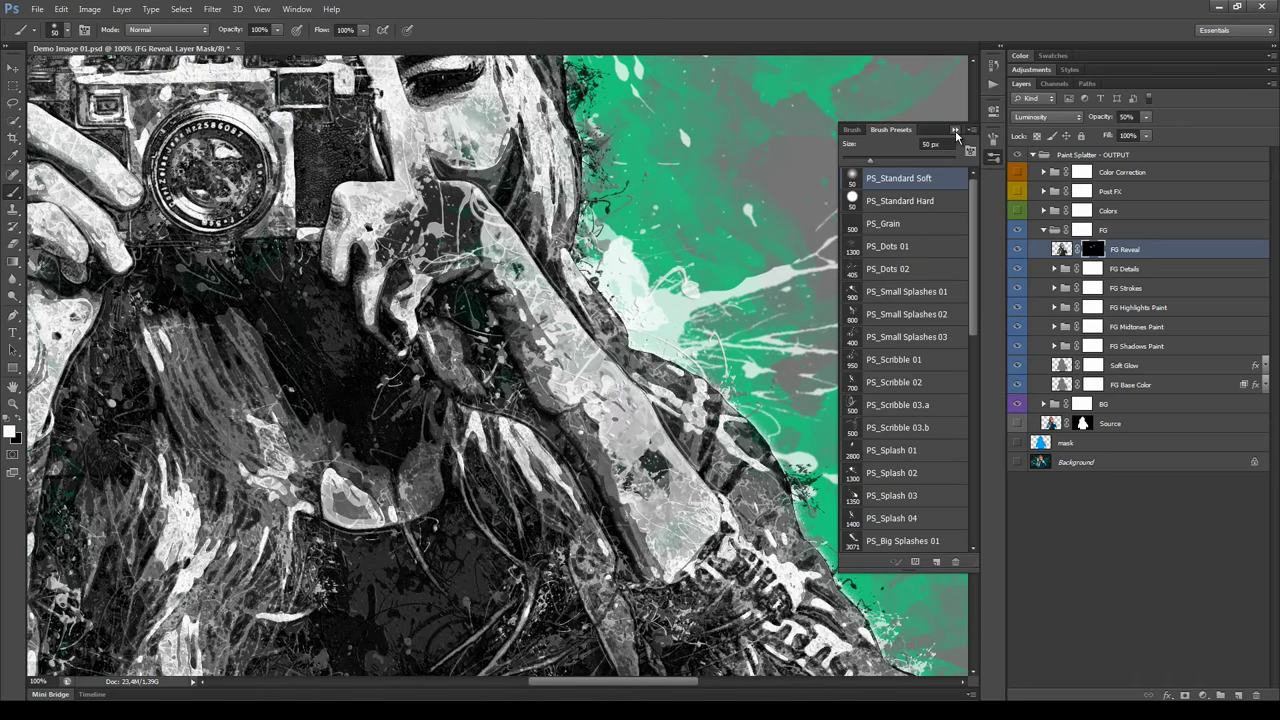
Compare the whole portrait with the FG Reveal mask disabled and enabled.
click(993, 157)
scroll(560, 252, down, 3)
scroll(560, 252, down, 4)
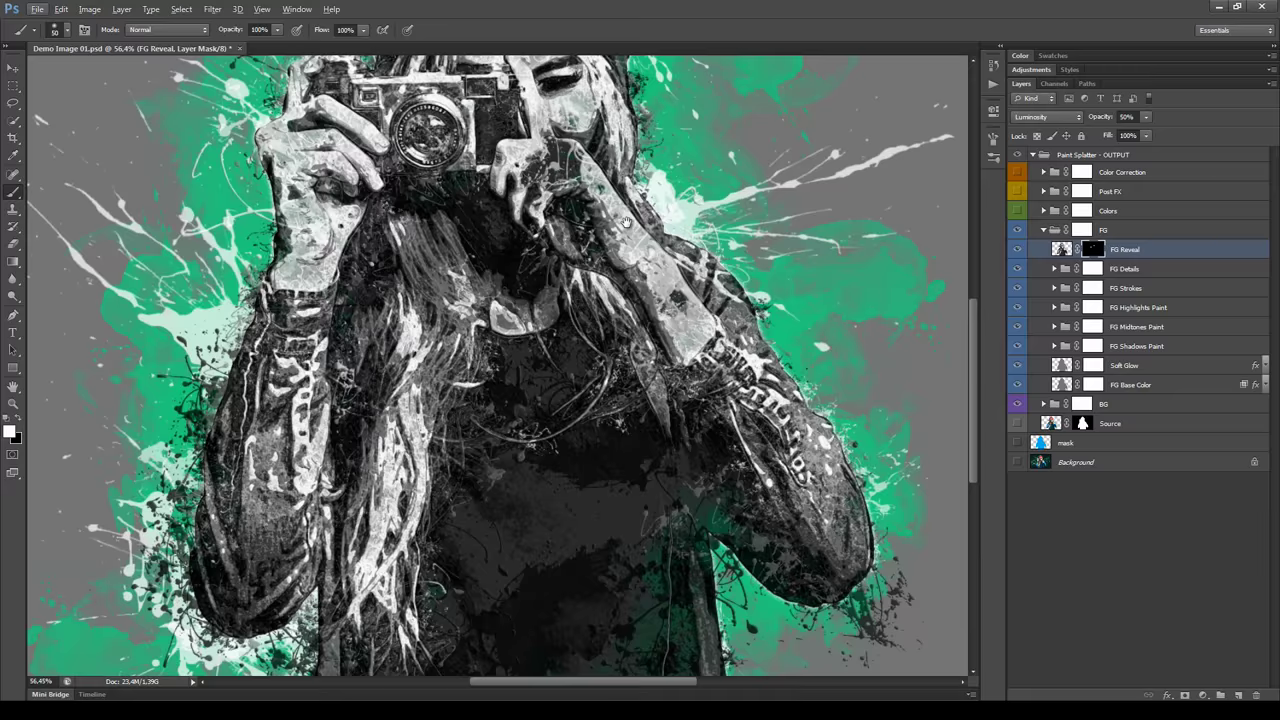
drag(625, 222, 630, 395)
scroll(633, 416, down, 1)
scroll(637, 423, down, 2)
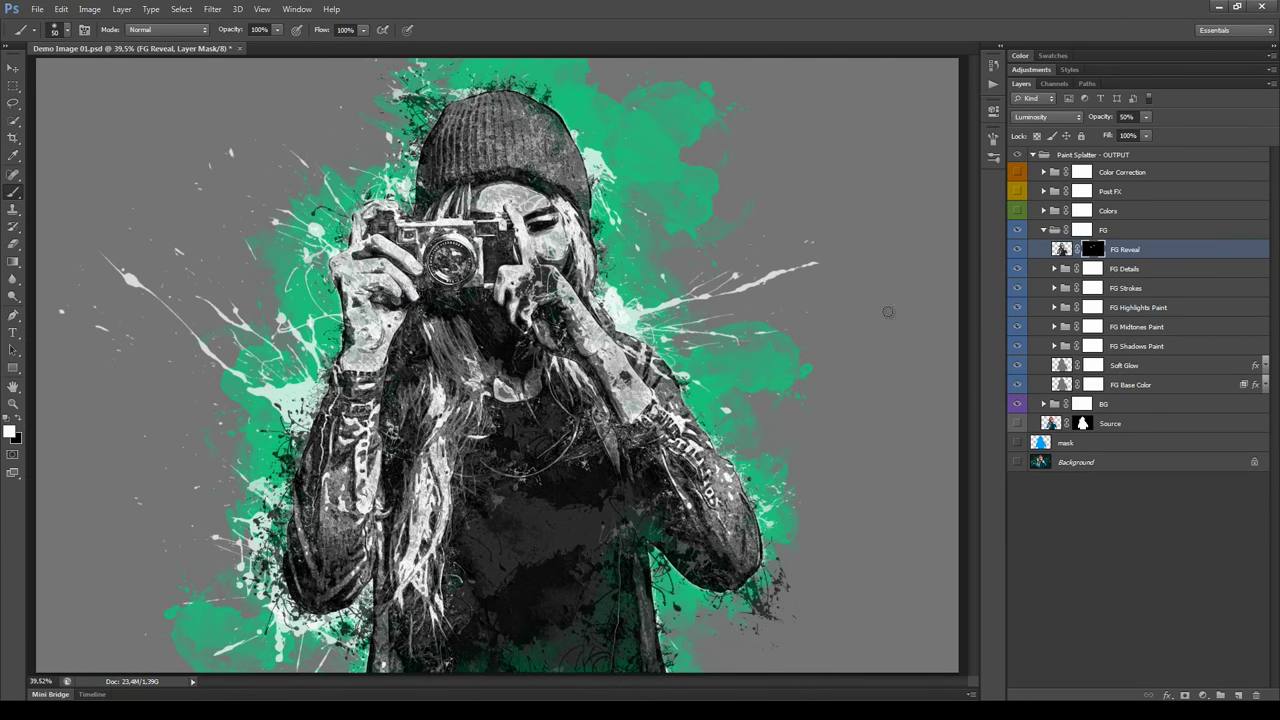
shift+click(1093, 251)
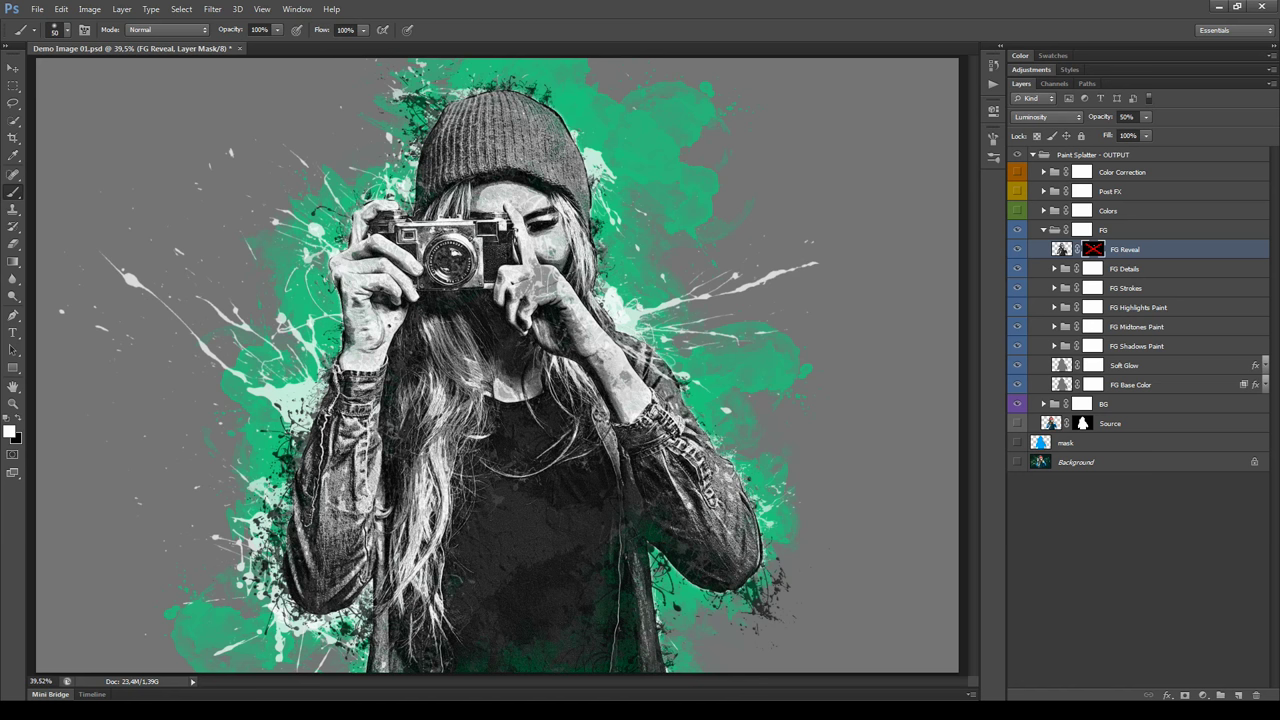
shift+click(1090, 250)
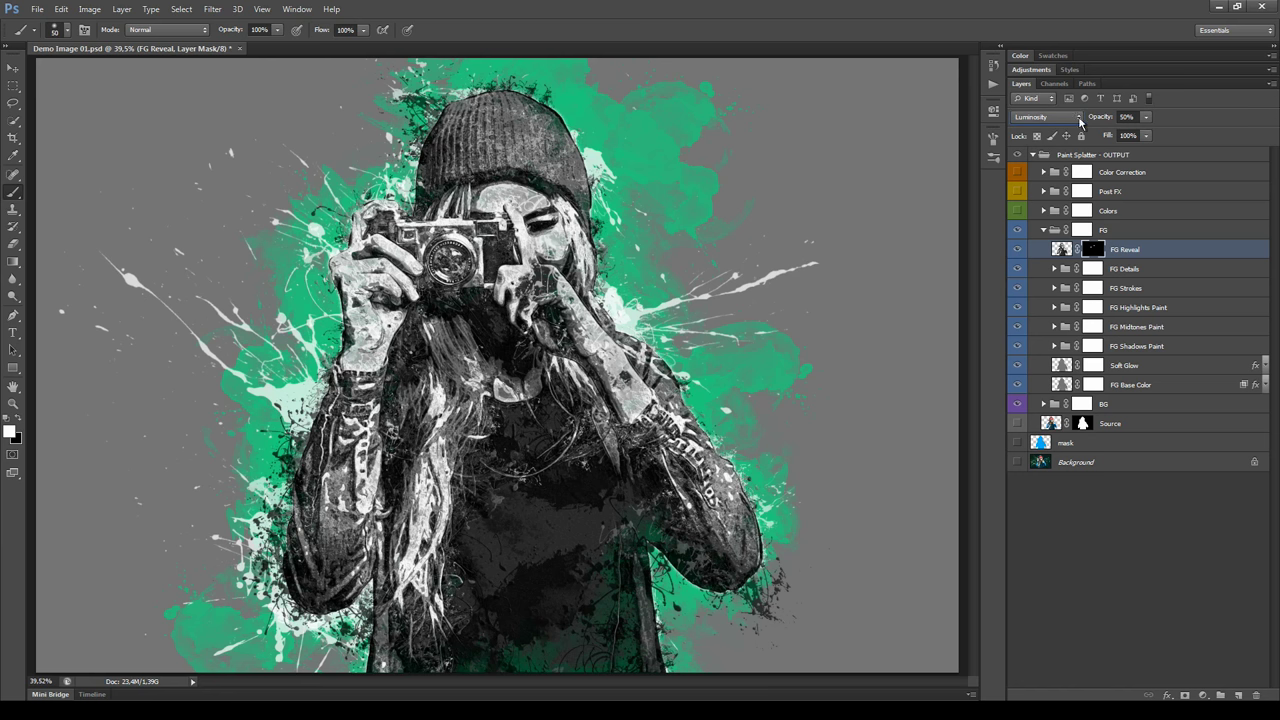
Change the FG Reveal layer's blend mode to Lighten.
click(1133, 117)
click(1055, 118)
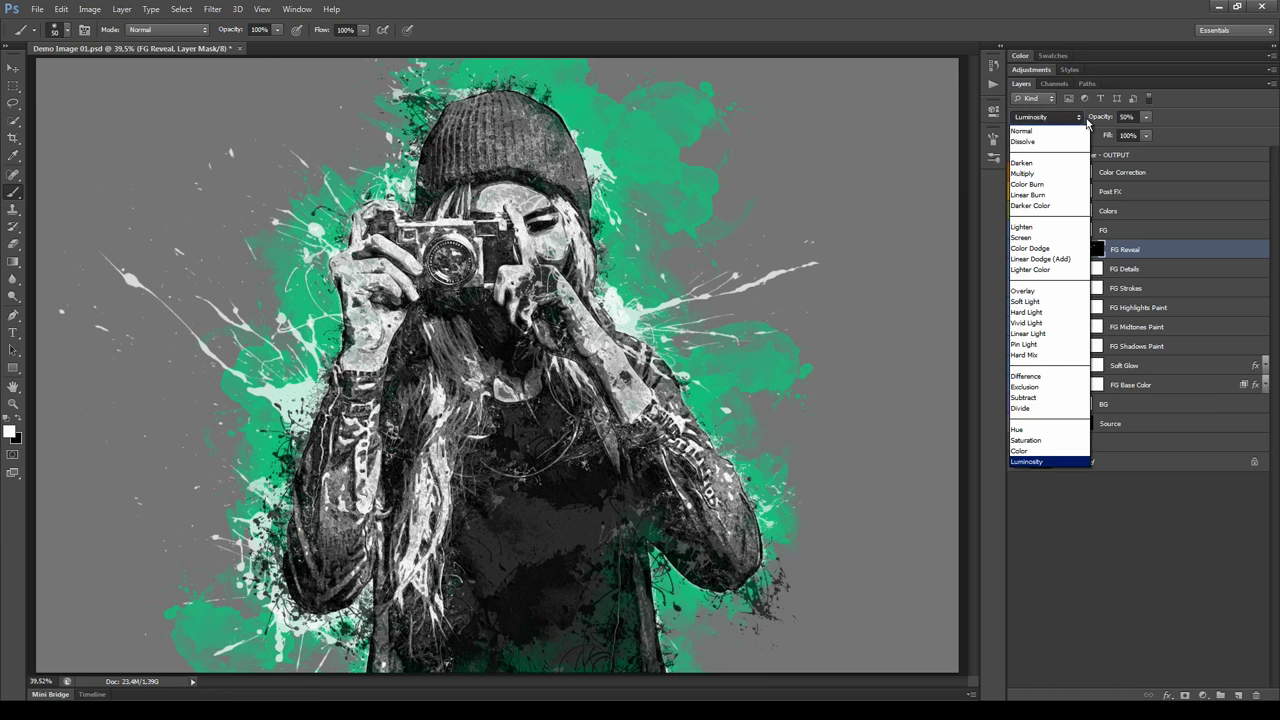
click(1050, 234)
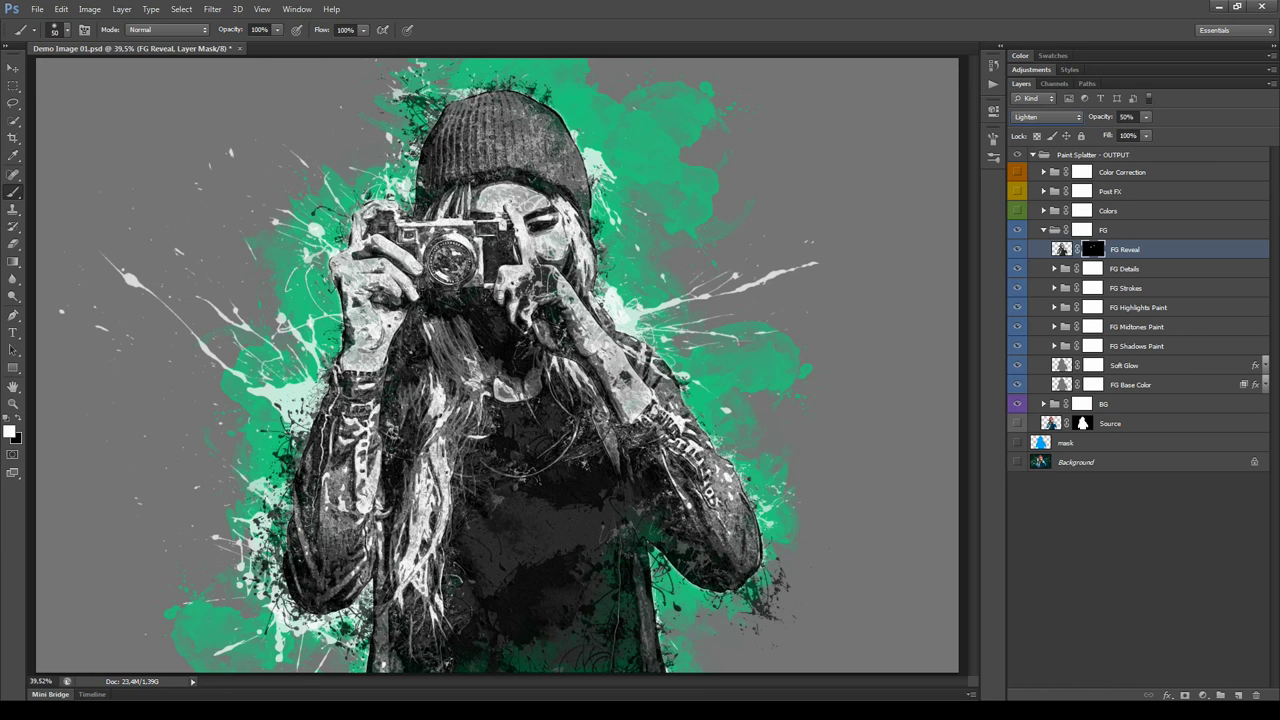
Set the FG Reveal layer's blend mode to Normal and collapse the FG group.
click(1040, 116)
click(1040, 130)
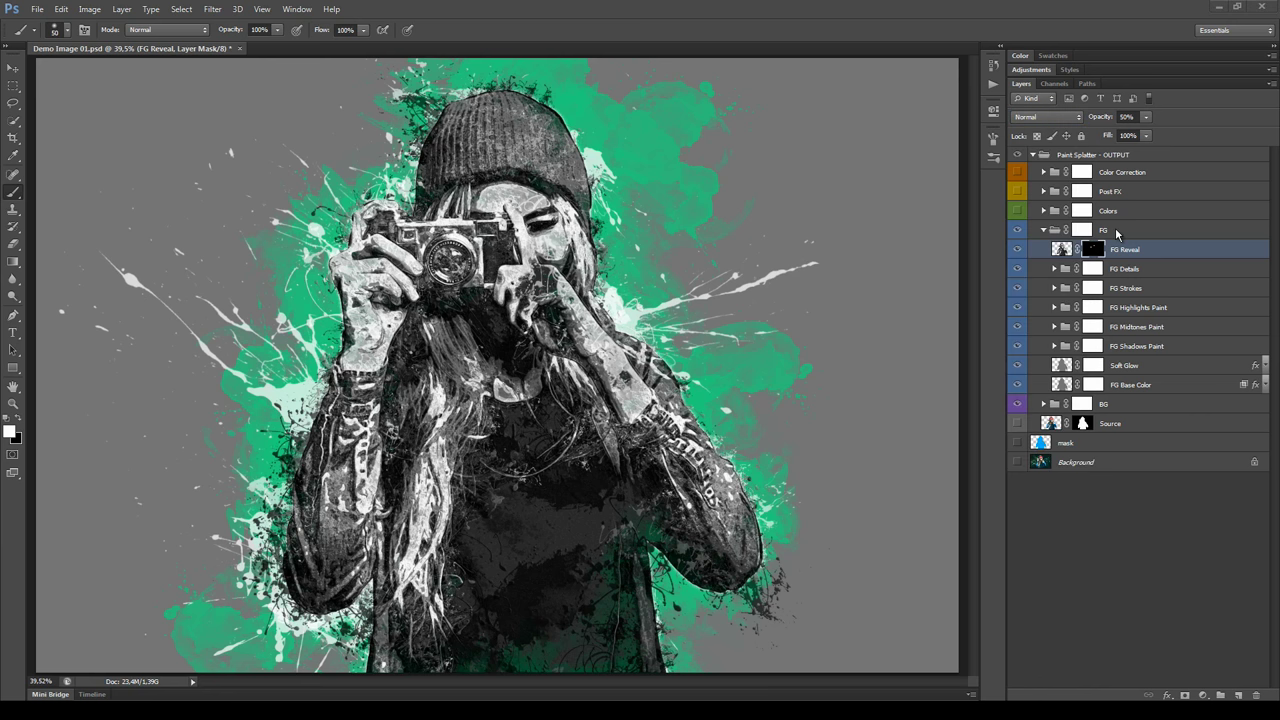
click(1044, 230)
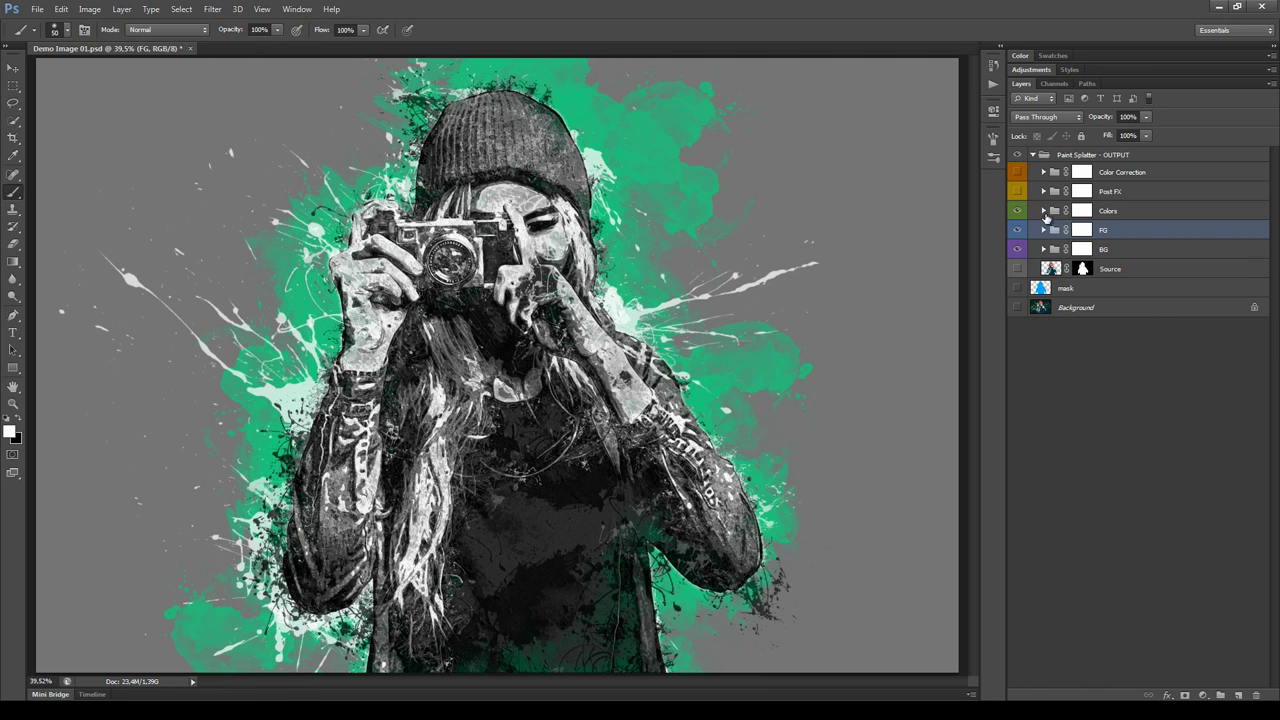
Show and expand the Colors group, and set the FG Color Fill layer's opacity to 70%.
click(1043, 211)
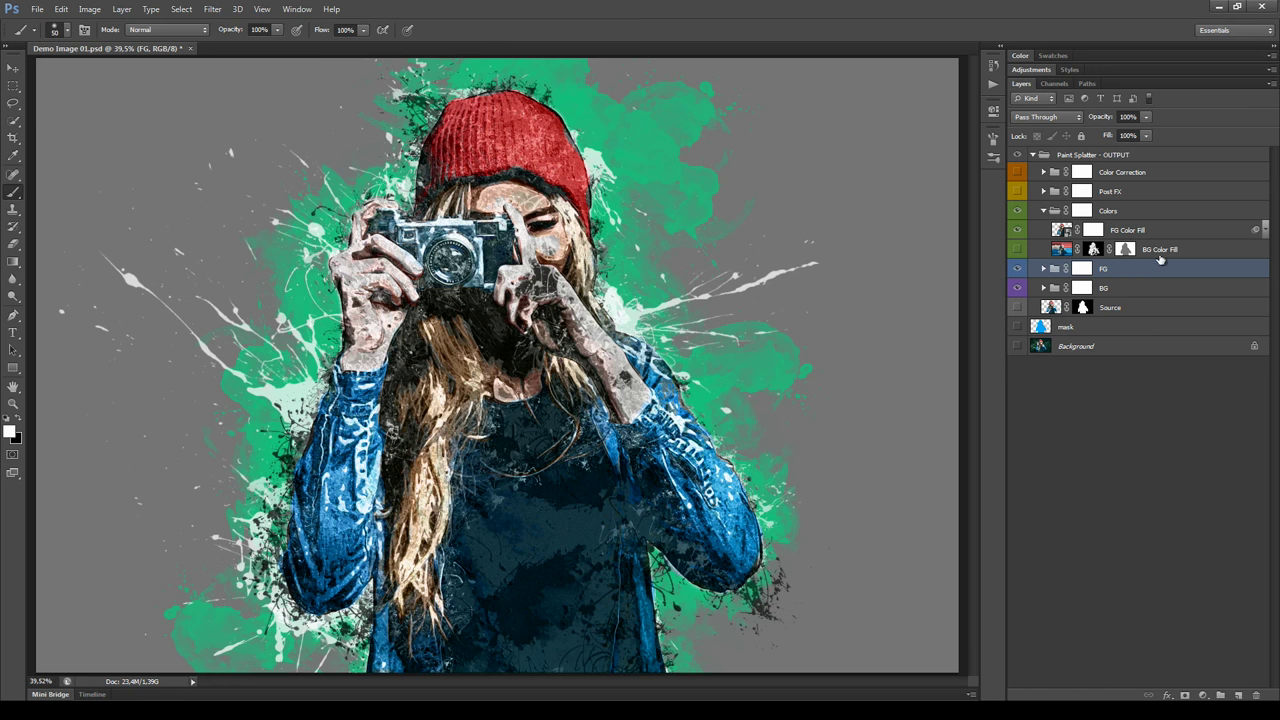
click(1199, 239)
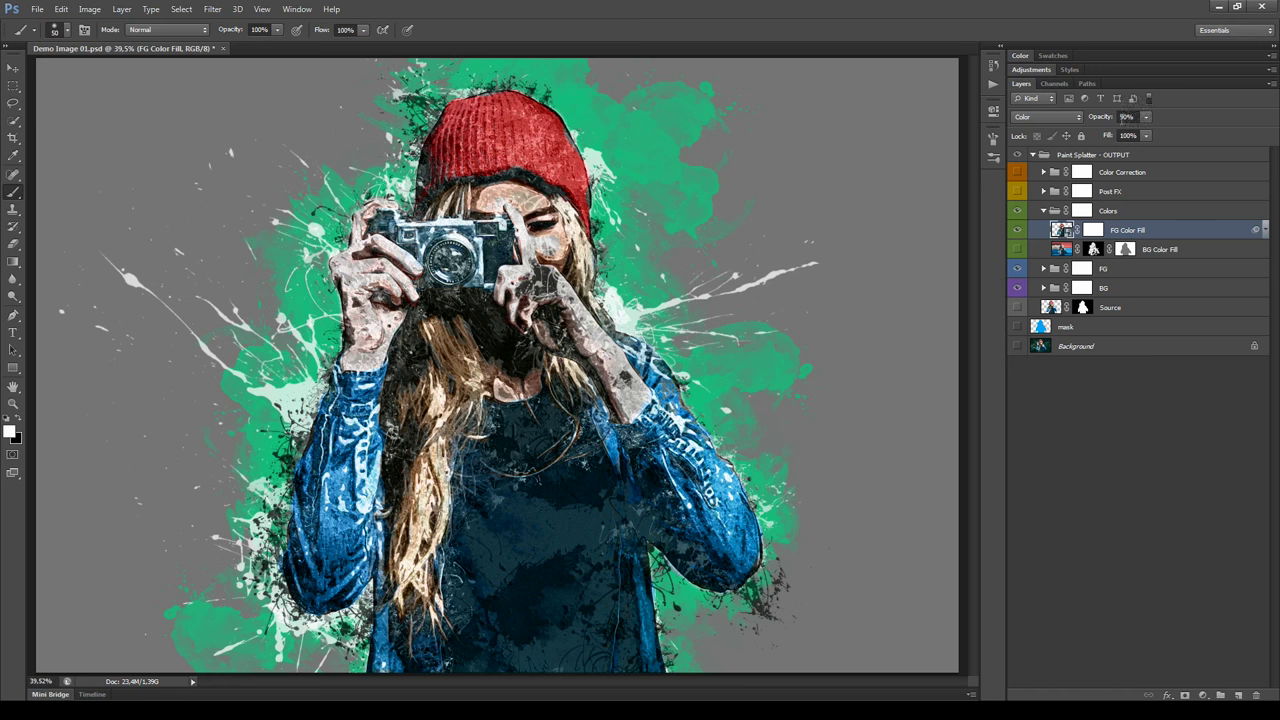
mouse_move(1106, 123)
mouse_down()
mouse_move(1066, 128)
mouse_move(1107, 135)
mouse_up()
click(1126, 117)
text(79)
key(Return)
text(70)
key(Return)
Turn on the BG Color Fill layer and compare the background splashes with it hidden and shown.
click(1188, 258)
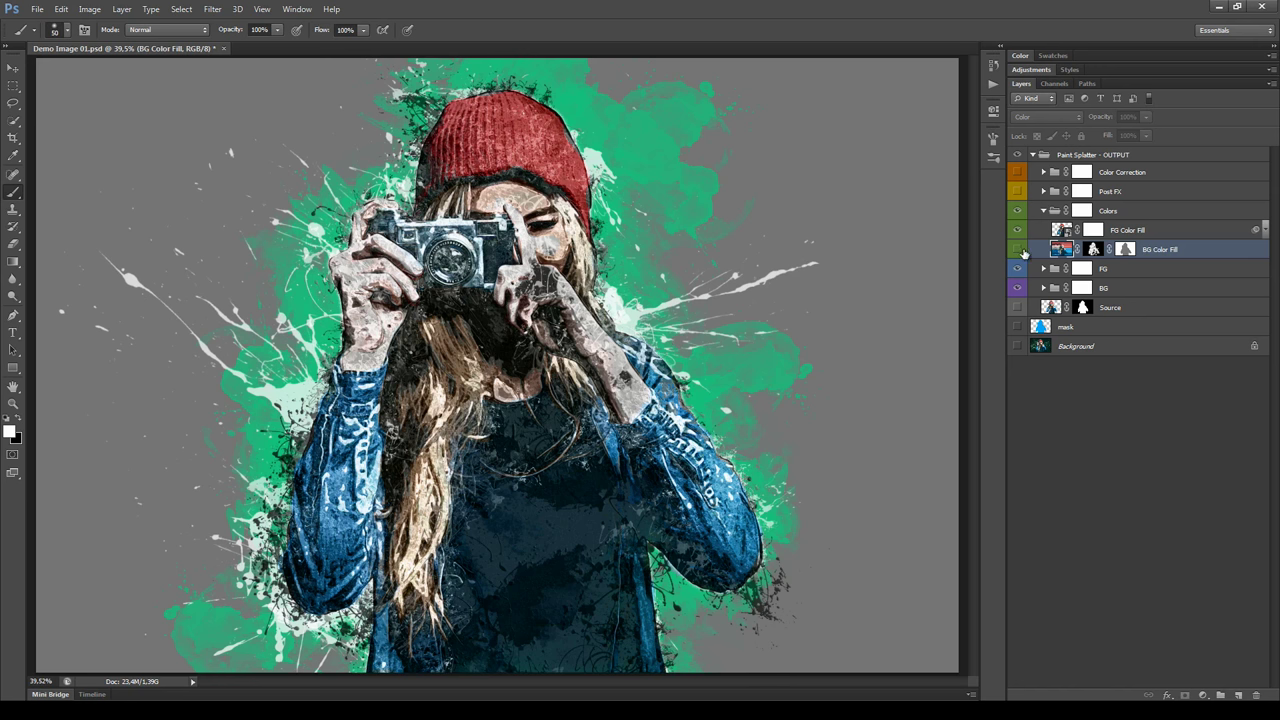
click(1018, 250)
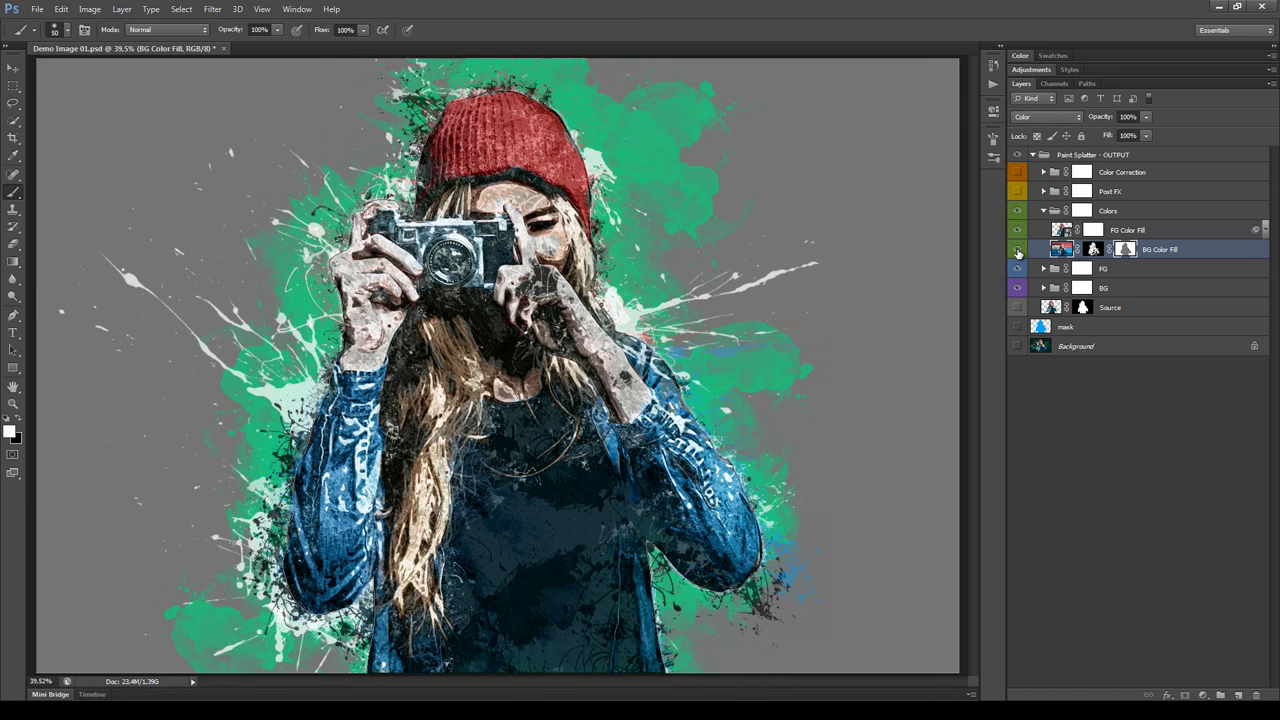
click(1018, 250)
click(1018, 250)
scroll(705, 396, up, 3)
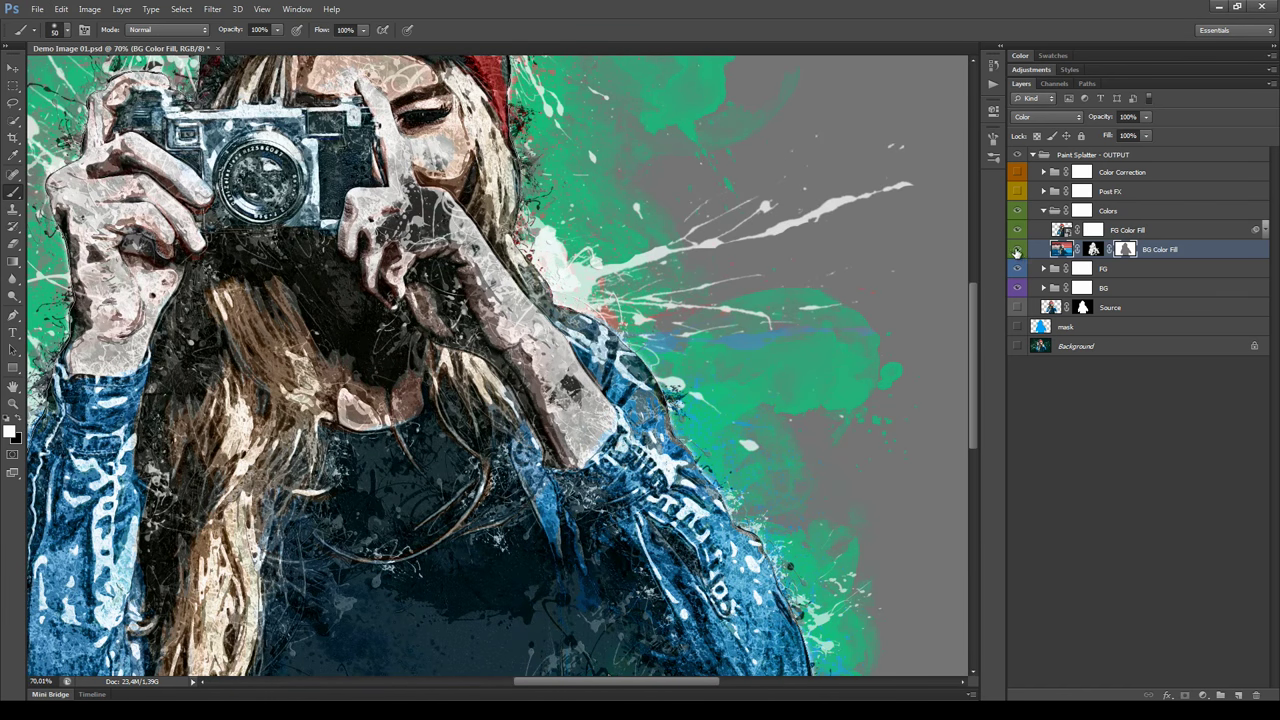
click(1018, 250)
click(1018, 250)
scroll(775, 270, down, 1)
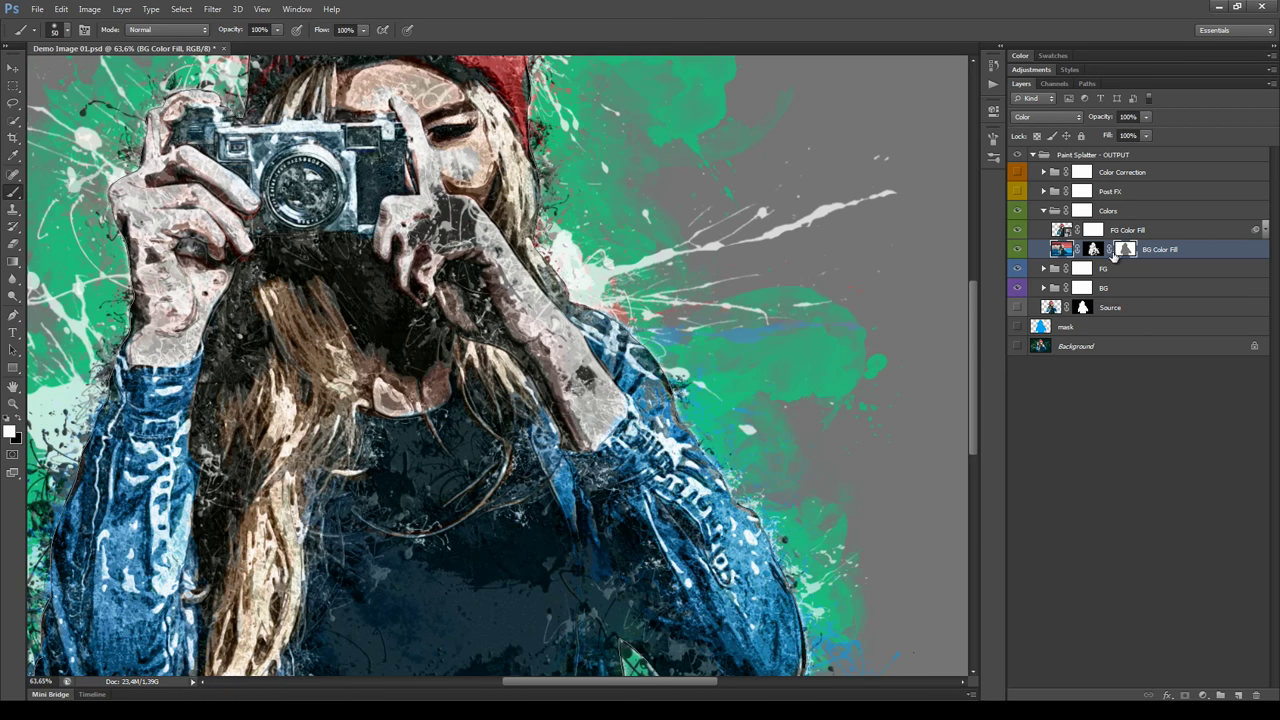
Display the BG Color Fill layer's mask on its own, examine which splashes it covers, and return to the normal image view.
click(1093, 249)
alt+click(1093, 250)
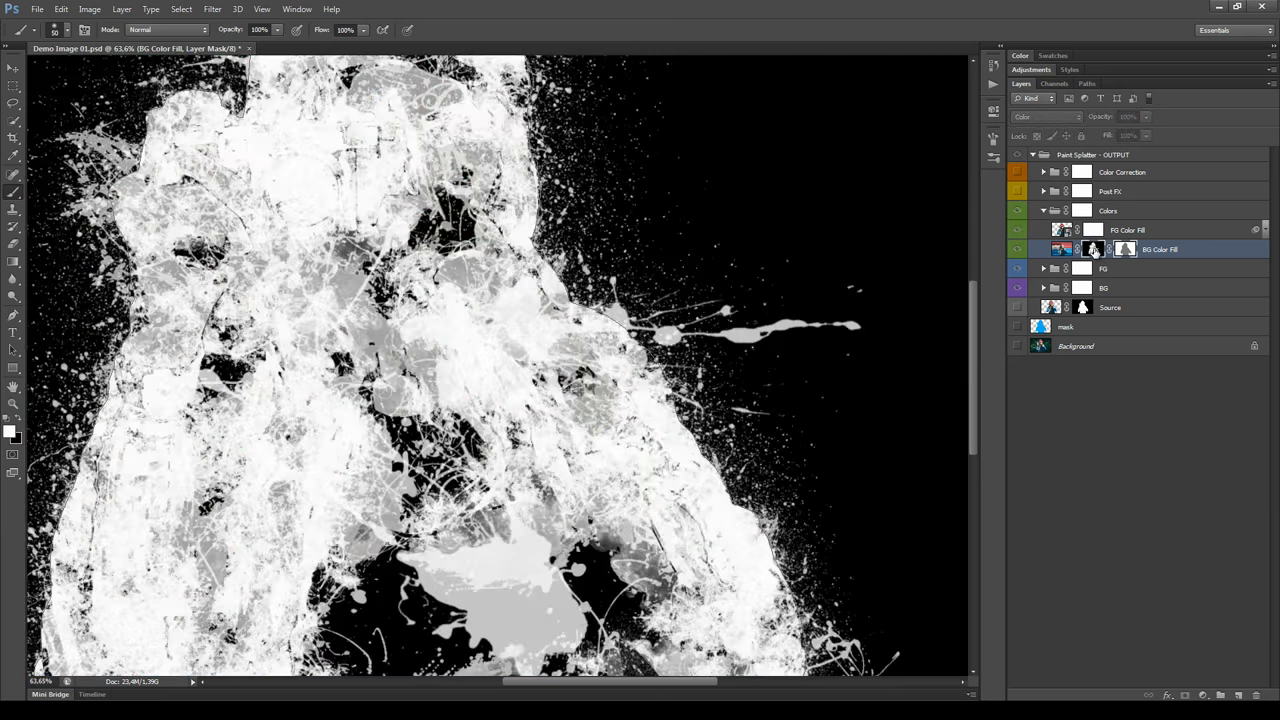
drag(400, 303, 474, 293)
scroll(475, 292, down, 5)
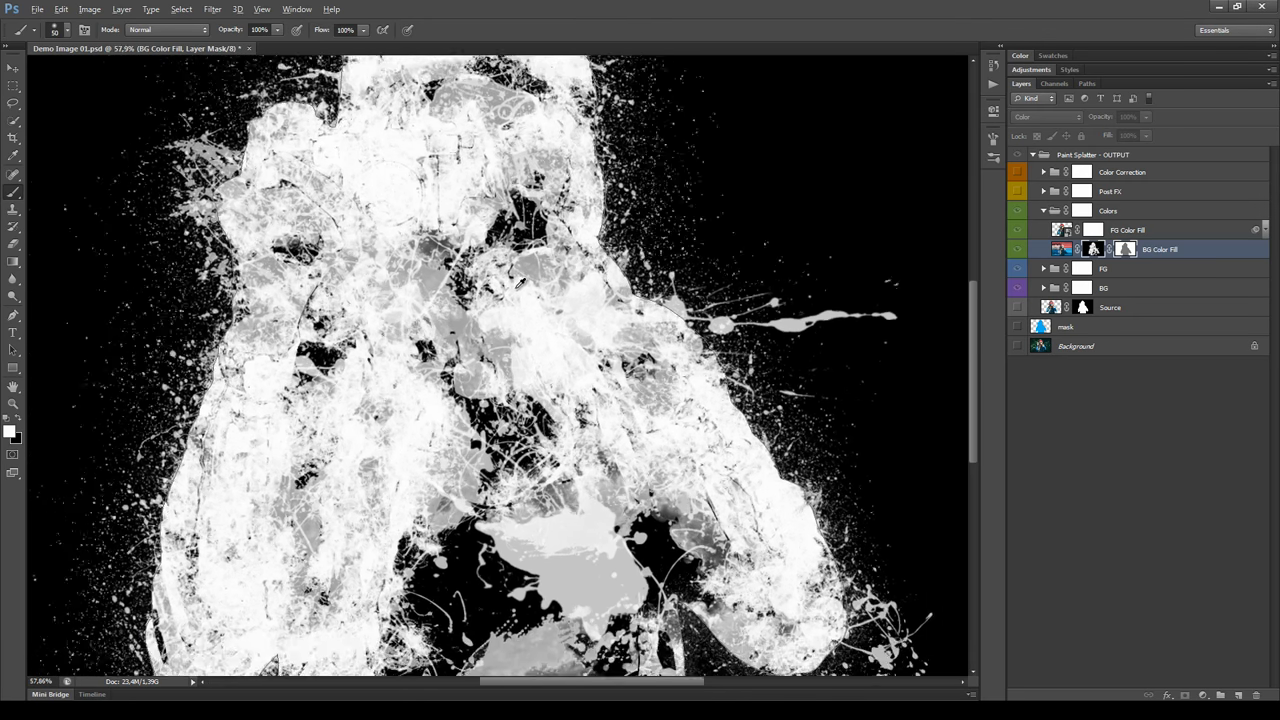
scroll(565, 298, right, 2)
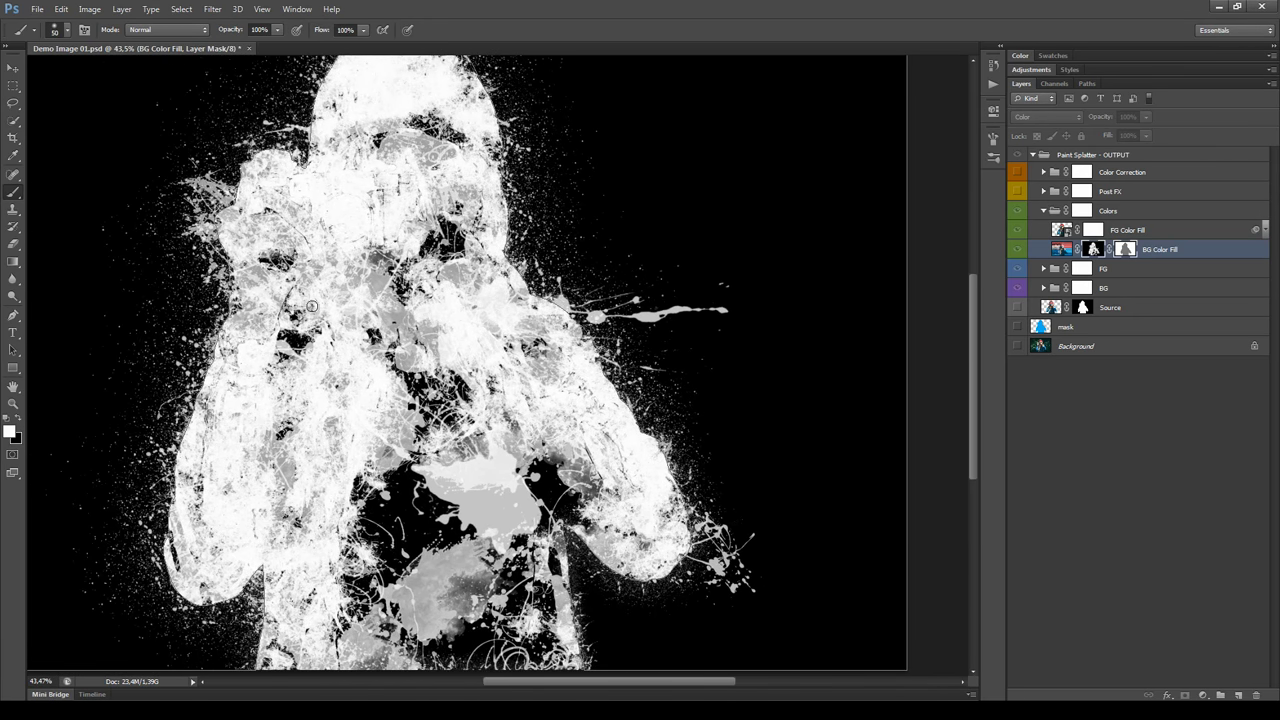
scroll(335, 307, left, 2)
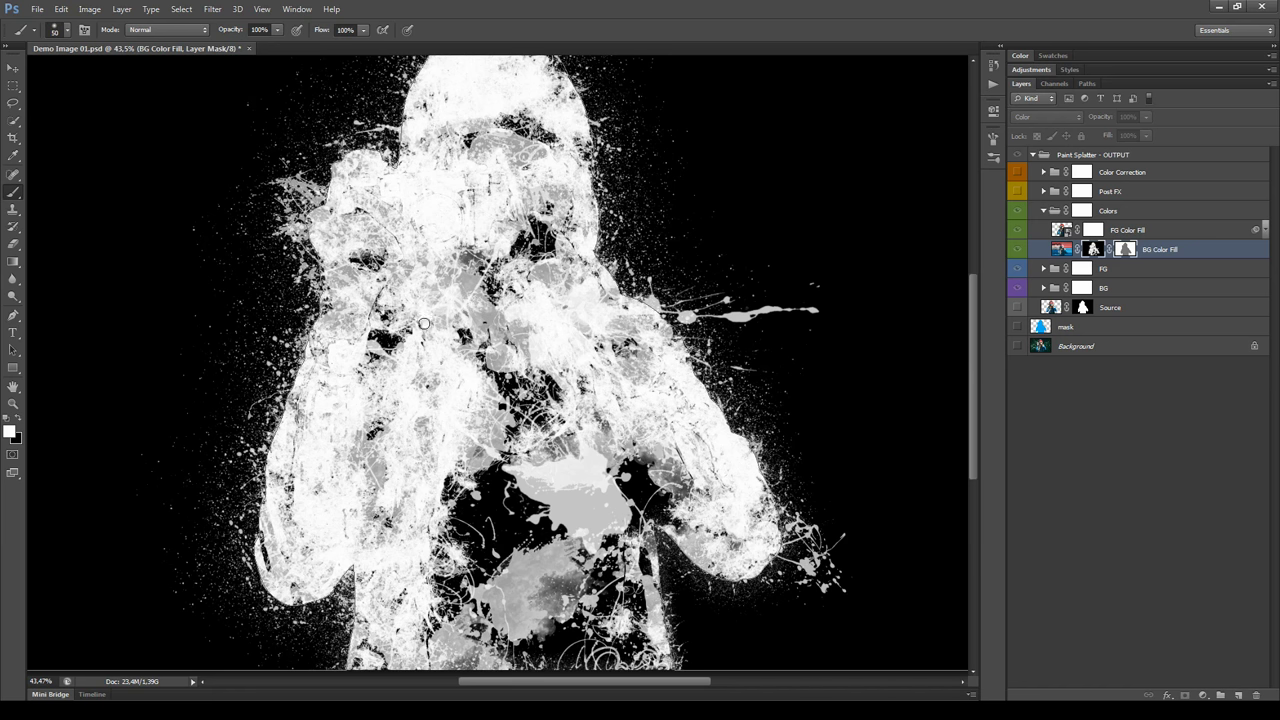
scroll(463, 377, right, 2)
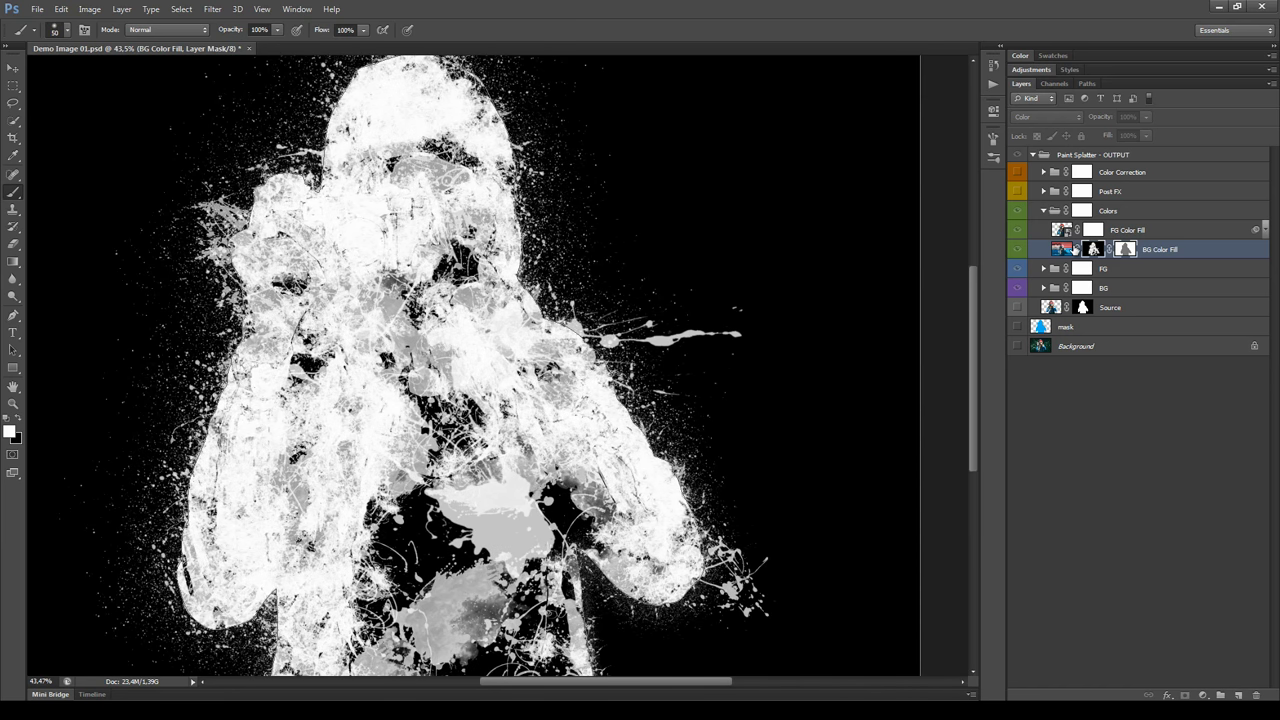
click(1062, 250)
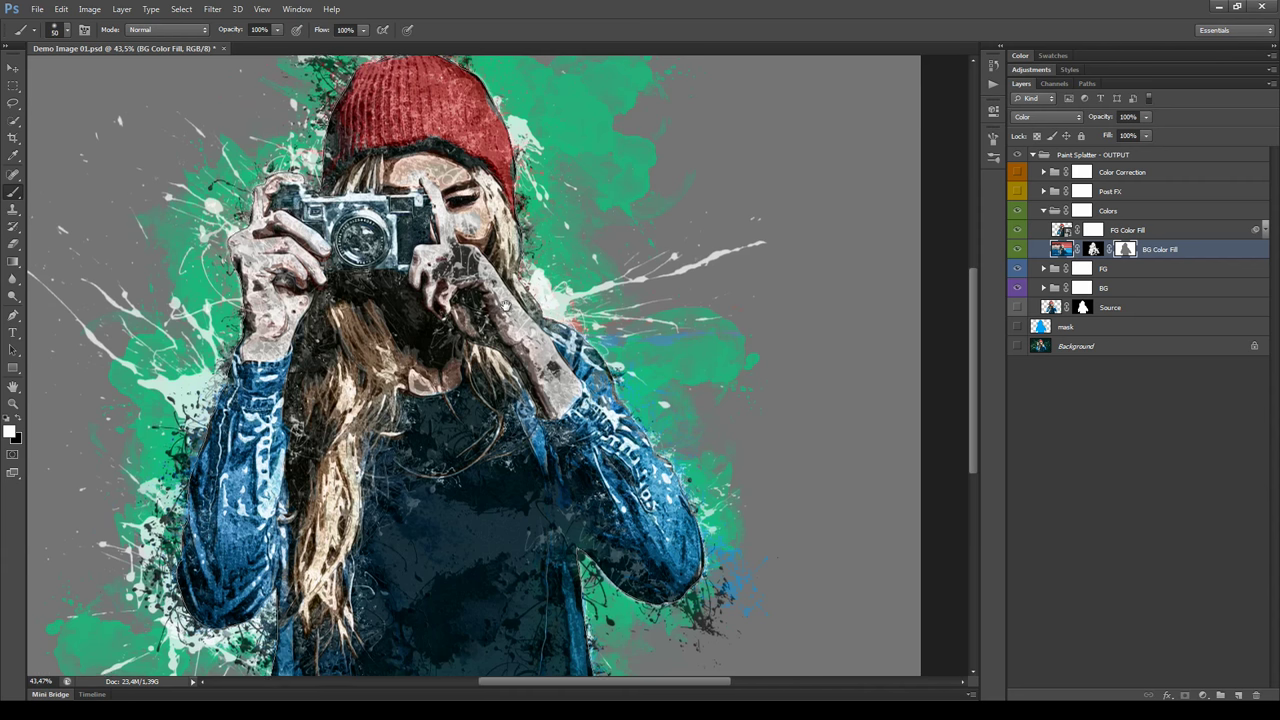
drag(473, 343, 509, 305)
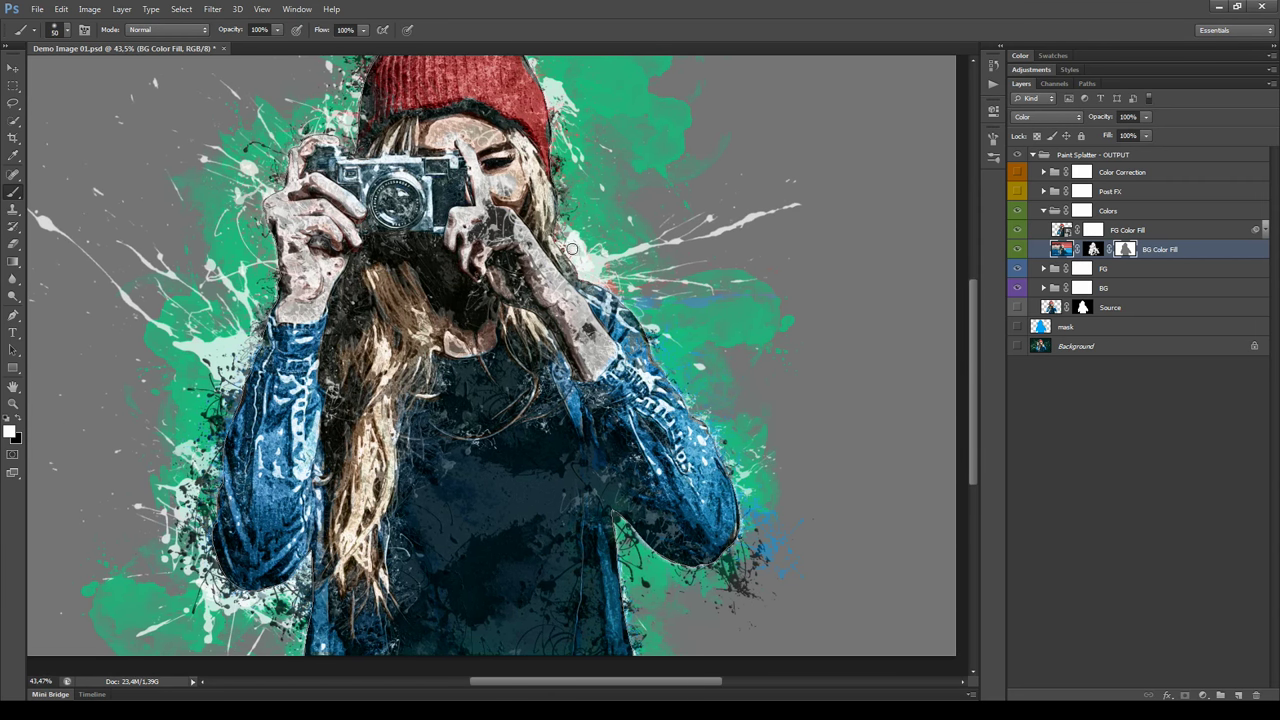
Run the Update Mask of BG COLOR FILL action on the BG Color Fill layer.
click(995, 87)
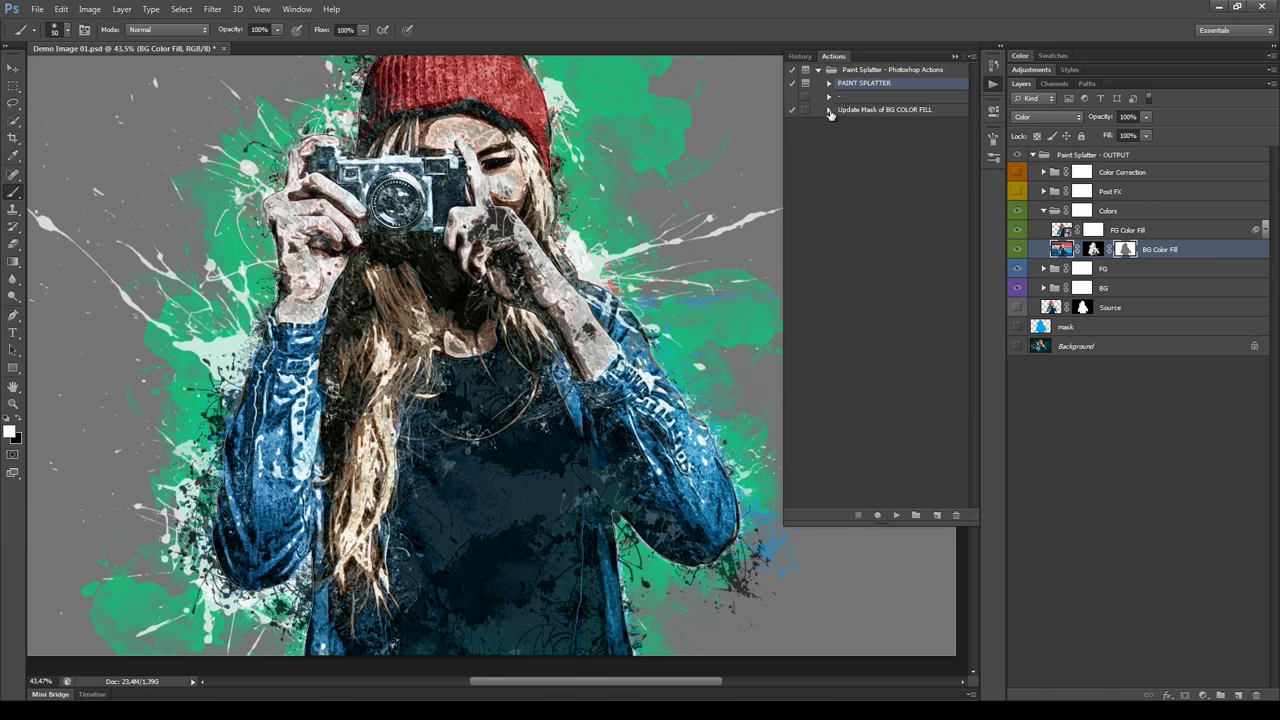
click(865, 112)
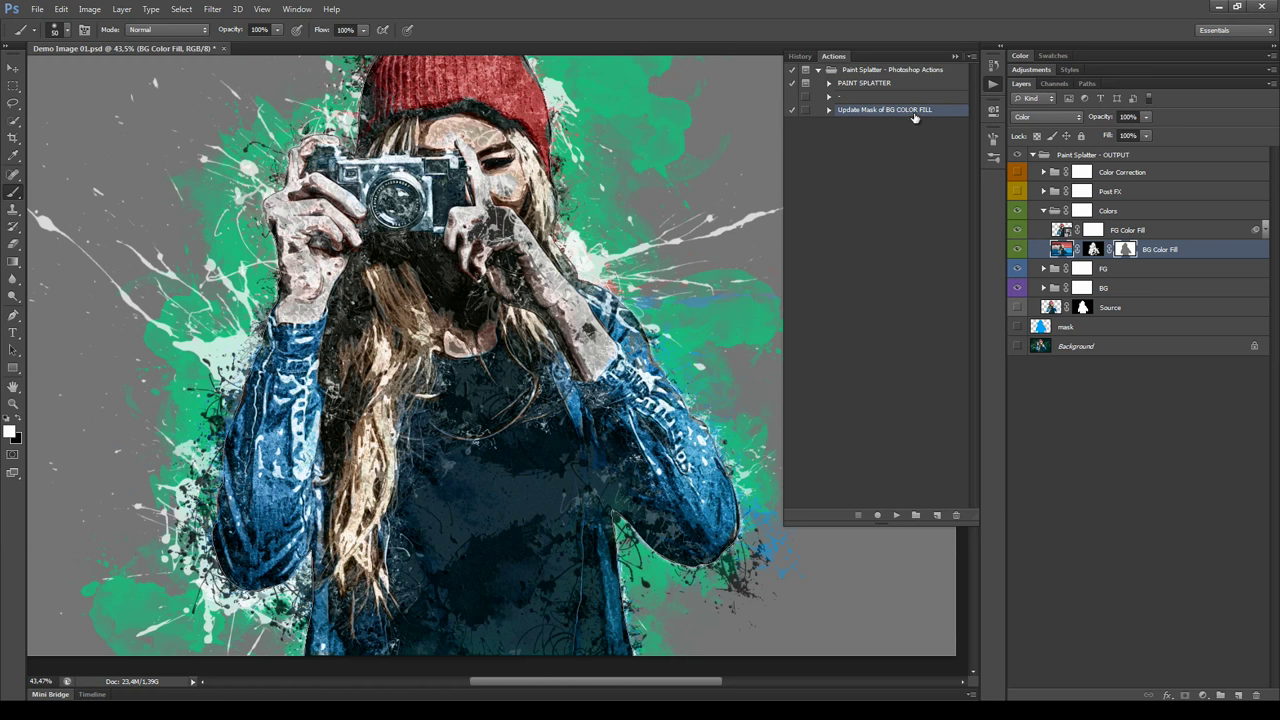
click(896, 515)
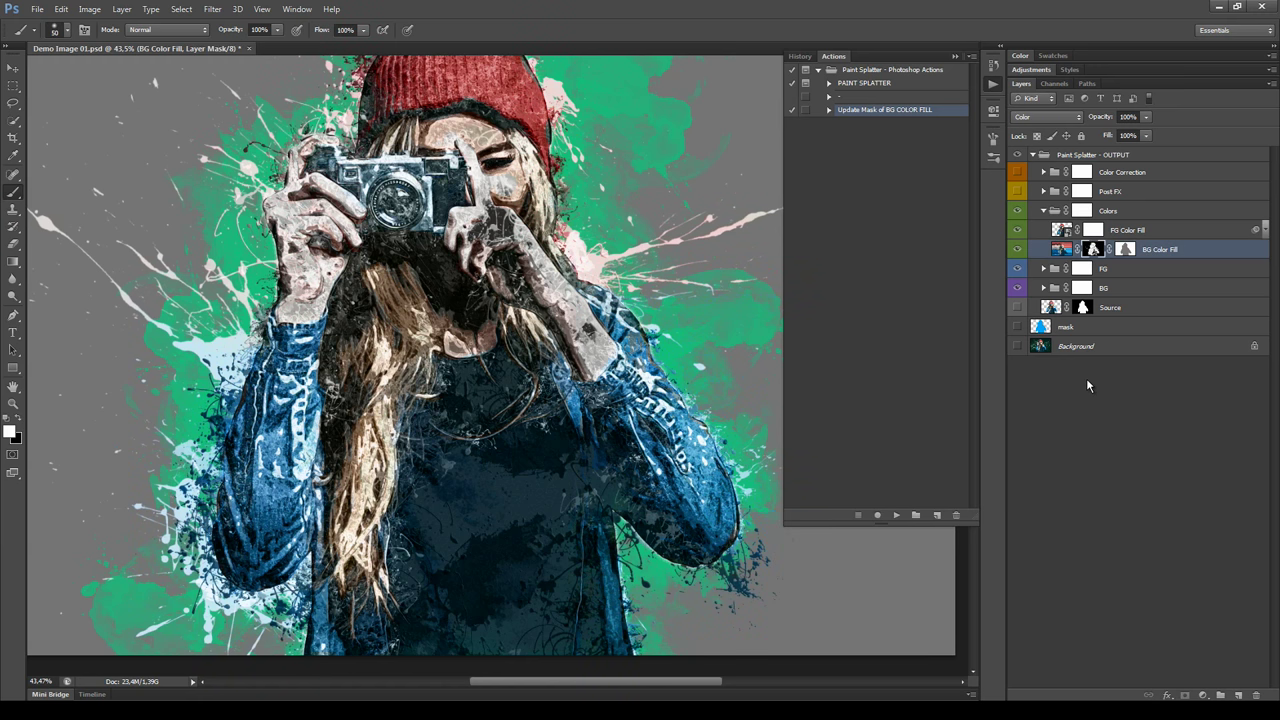
click(955, 56)
Inspect the updated BG Color Fill mask by itself and go back to the full-color image.
alt+click(1094, 250)
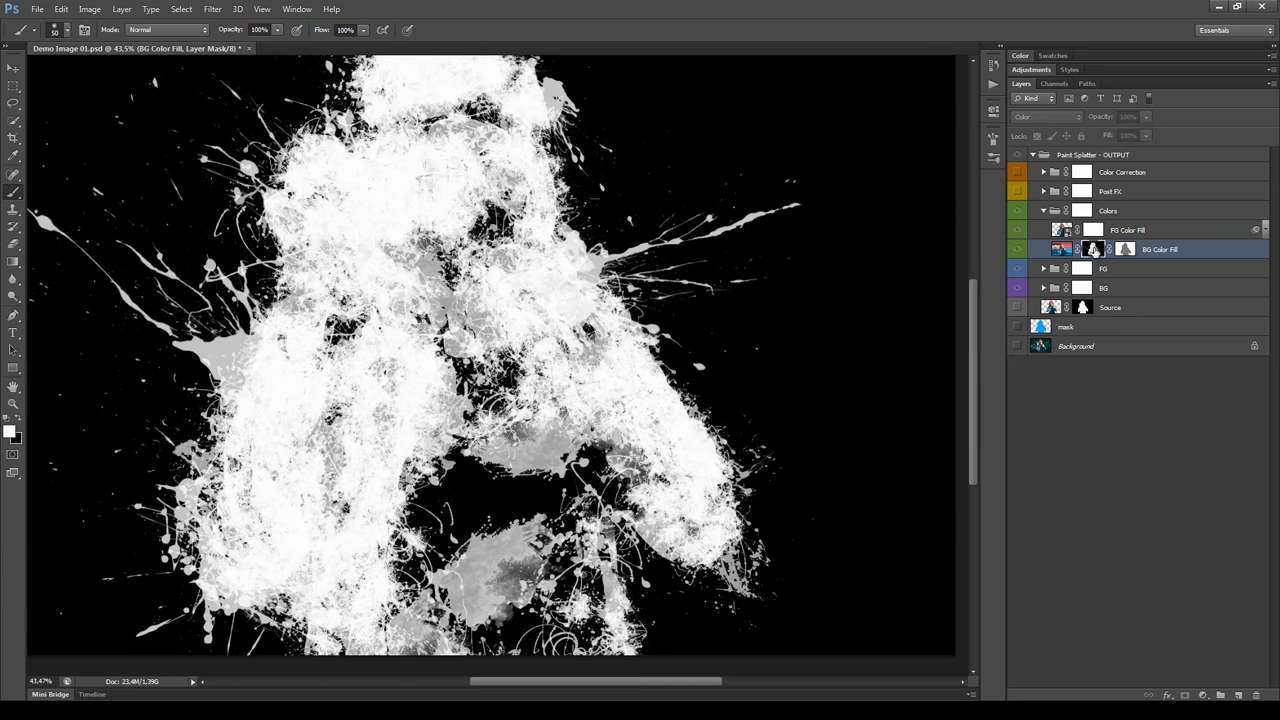
alt+click(1094, 250)
alt+click(1094, 250)
alt+click(1094, 250)
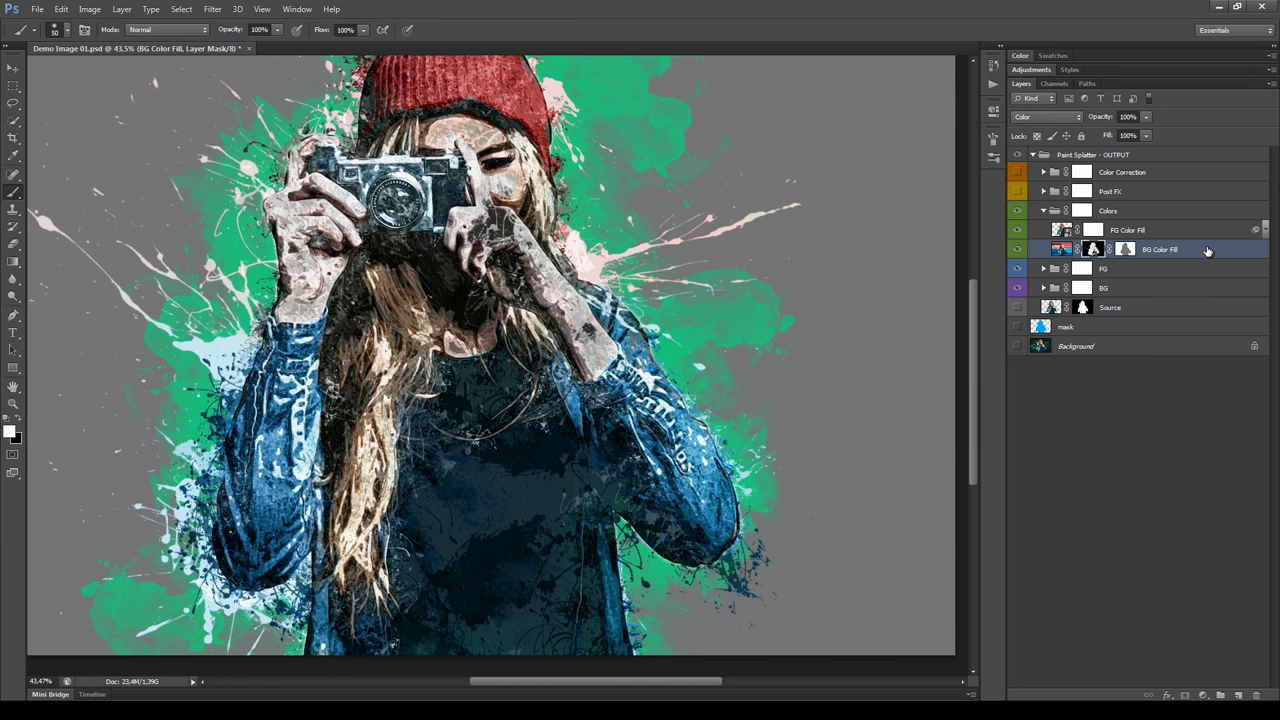
Set the BG Color Fill layer's blend mode to Normal and select the FG Color Fill layer.
click(1046, 118)
click(1046, 131)
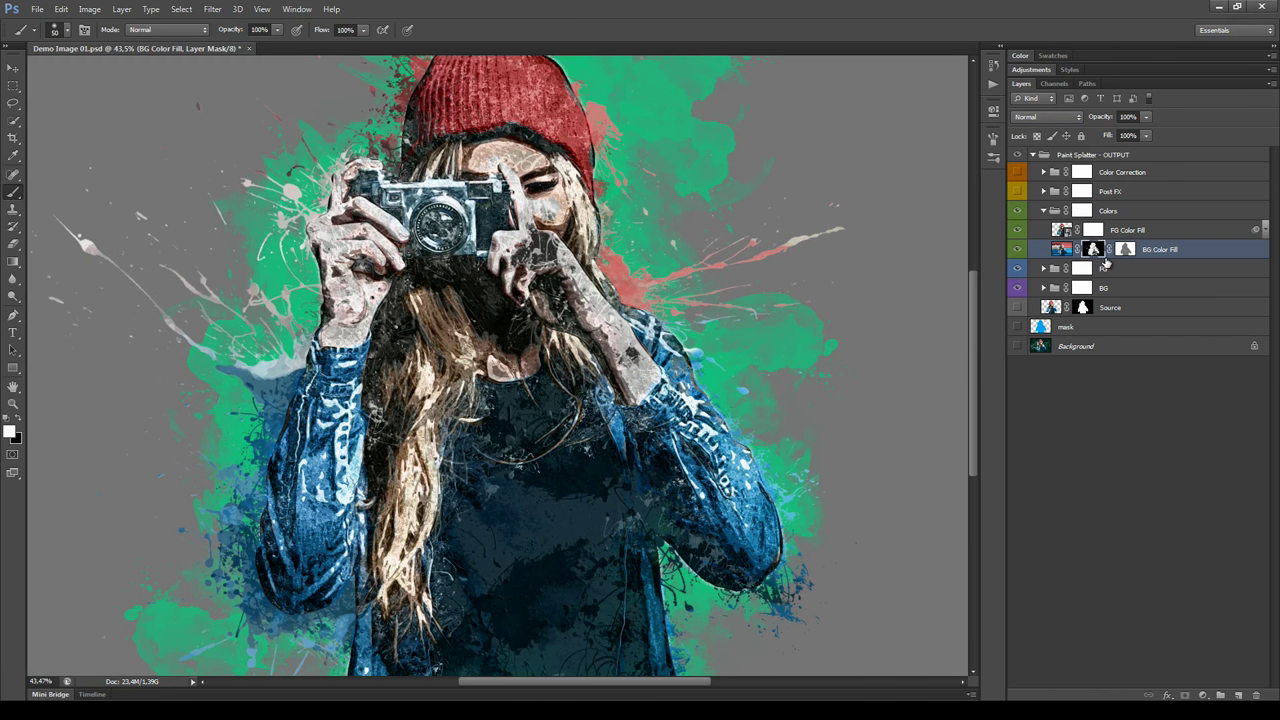
click(1124, 230)
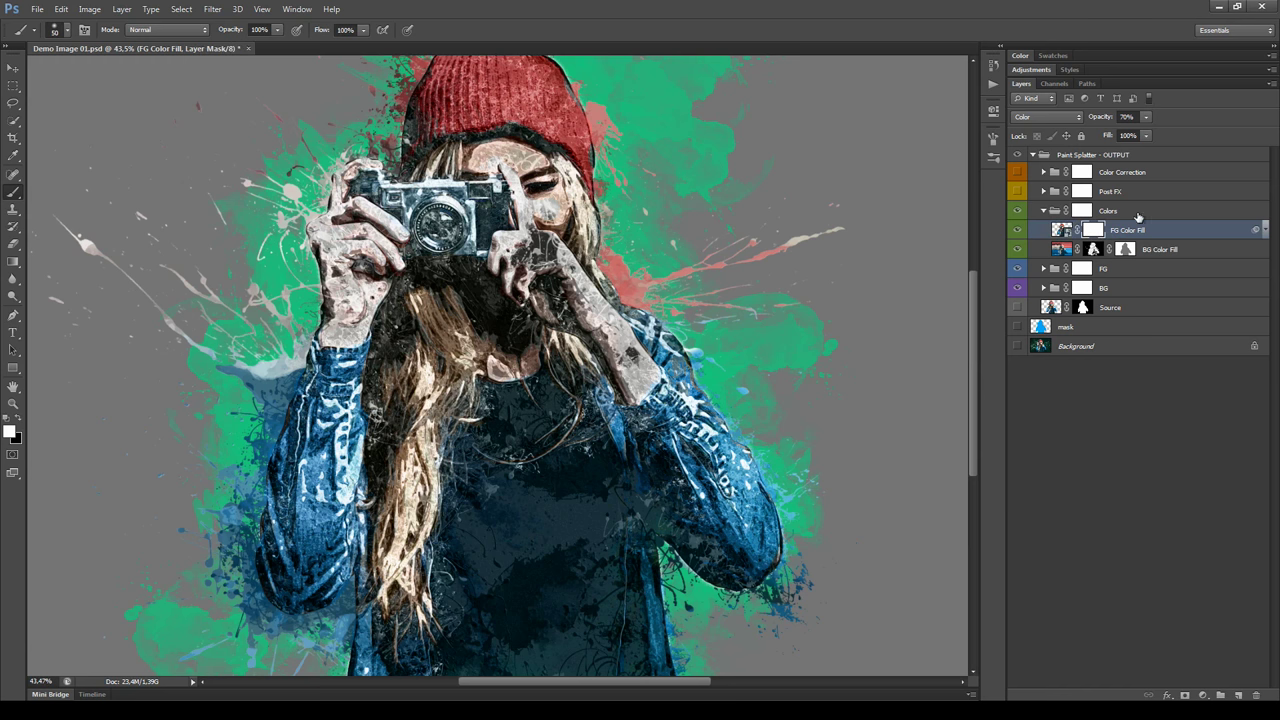
Invert the Colors group's mask and paint white over the beanie, hair, side splashes and jacket shoulders to bring color back there.
click(1081, 212)
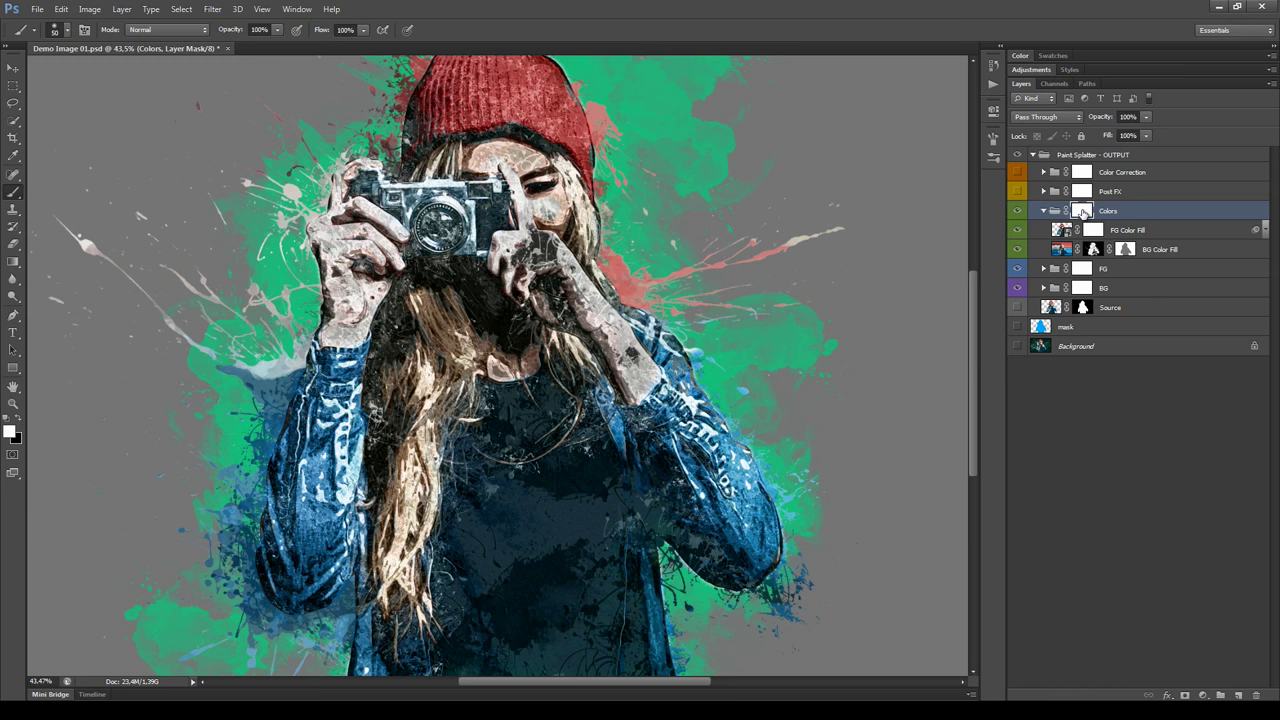
key(ctrl+i)
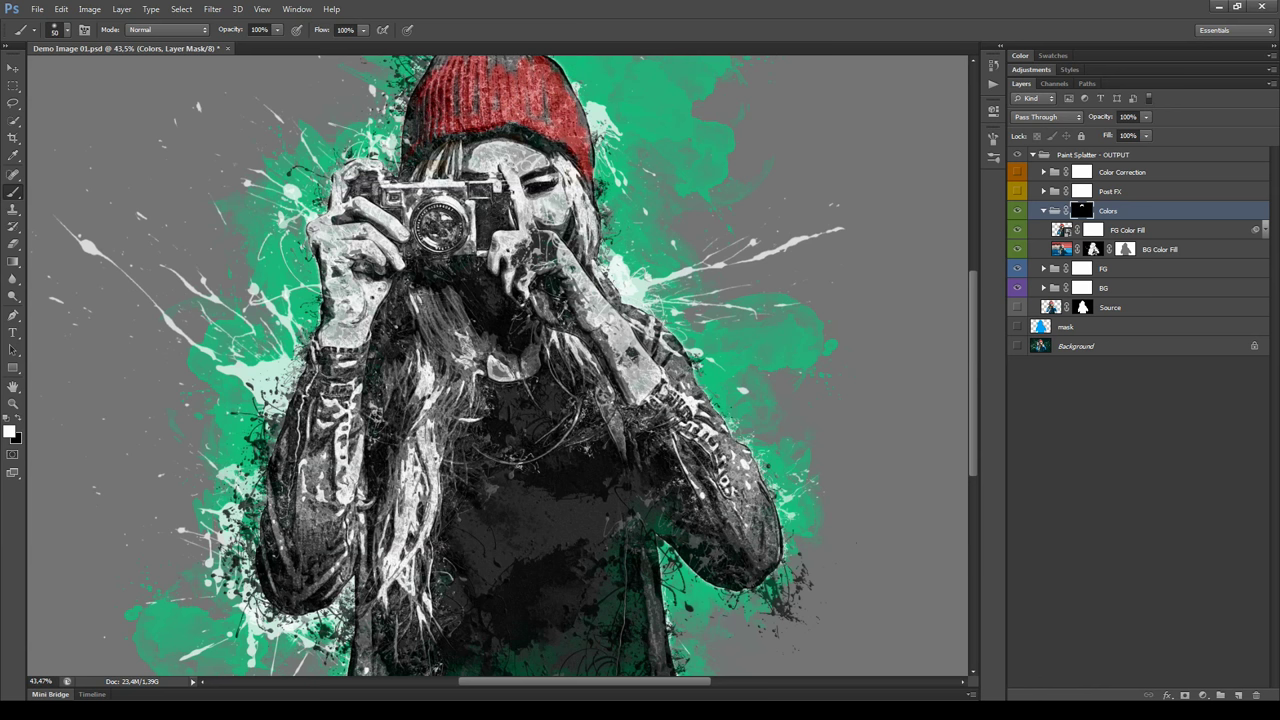
mouse_move(428, 414)
mouse_down()
mouse_move(406, 531)
mouse_move(423, 440)
mouse_up()
mouse_move(609, 263)
mouse_down()
mouse_move(632, 296)
mouse_move(800, 246)
mouse_move(692, 261)
mouse_up()
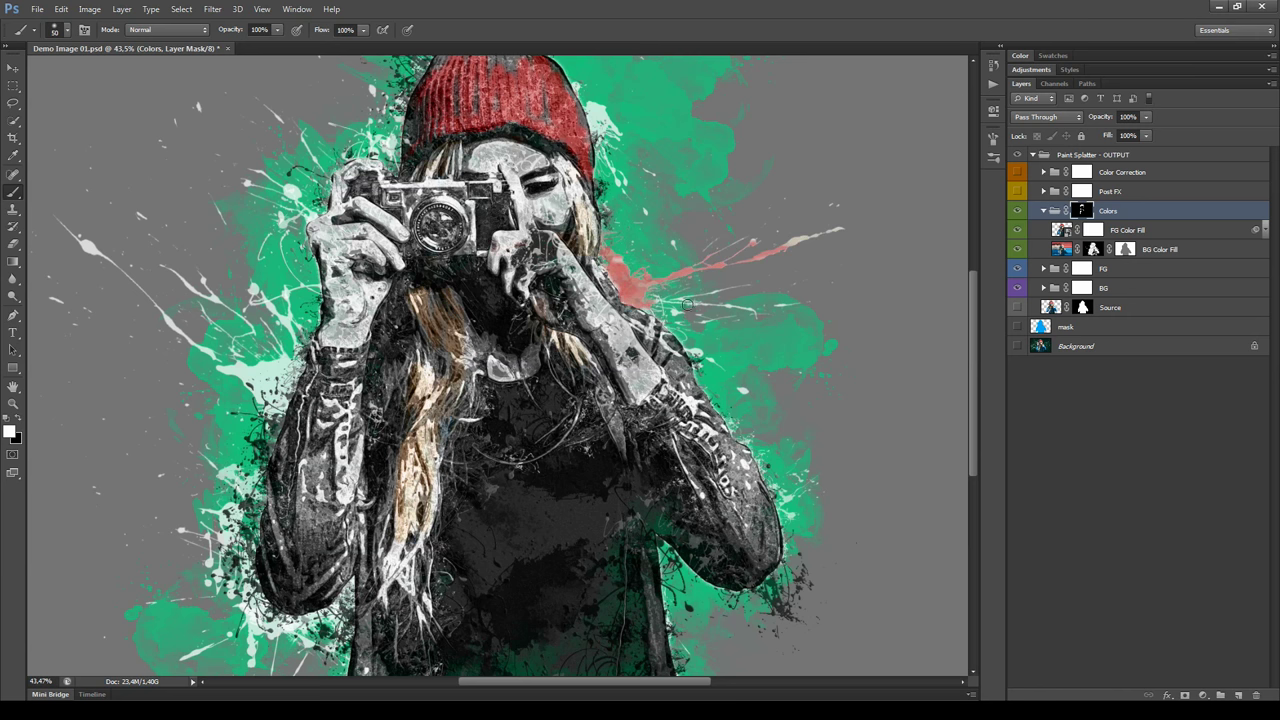
drag(689, 305, 655, 322)
mouse_move(262, 372)
mouse_down()
mouse_move(290, 395)
mouse_move(282, 420)
mouse_move(228, 427)
mouse_move(232, 339)
mouse_up()
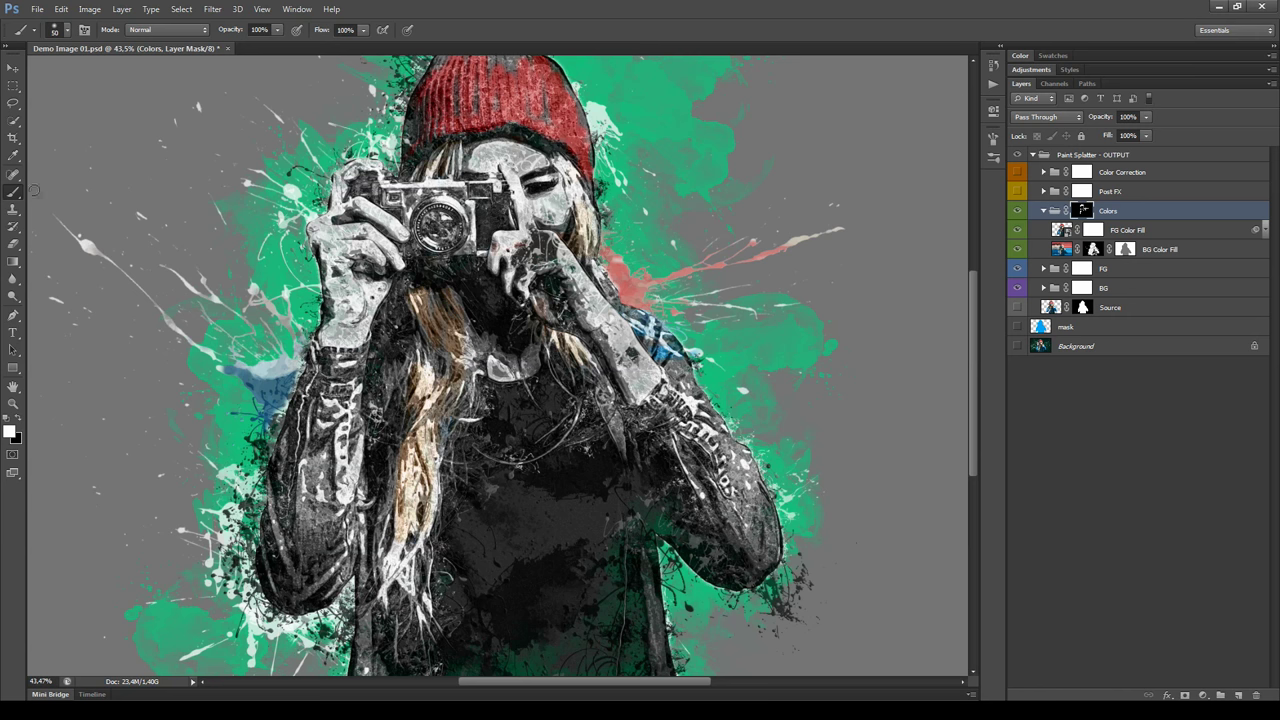
drag(288, 380, 308, 432)
drag(303, 367, 340, 410)
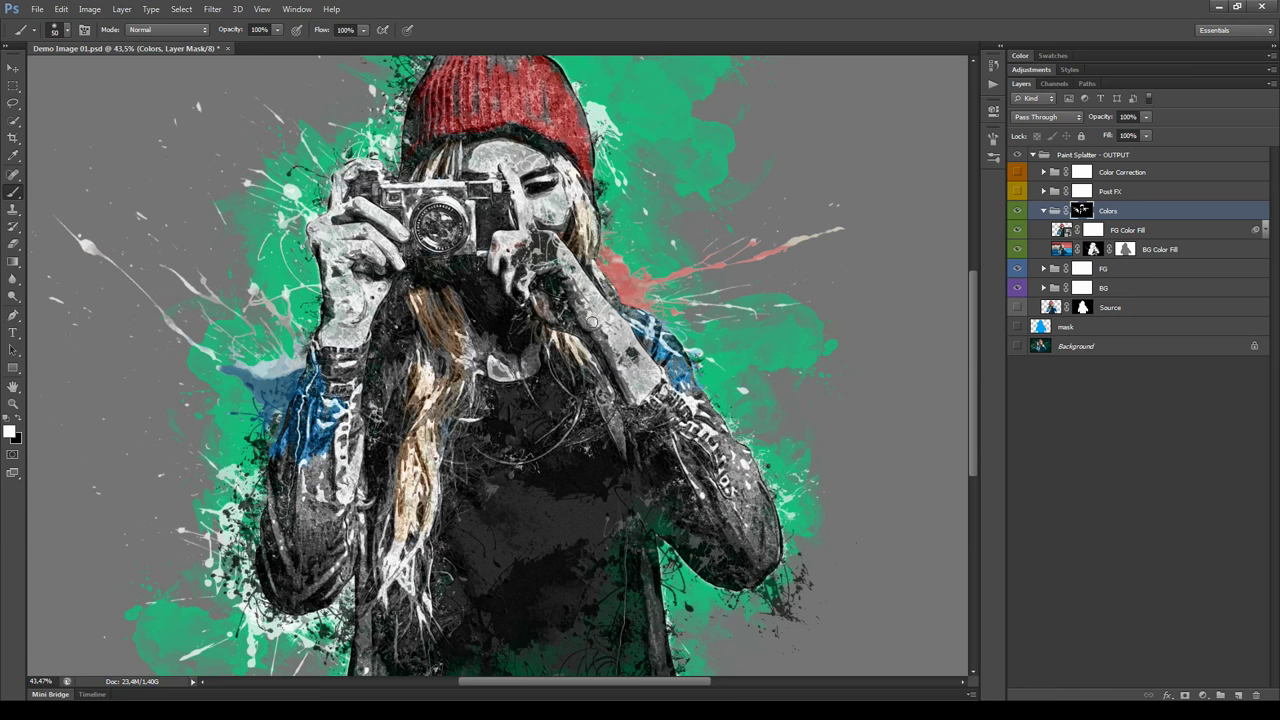
drag(594, 322, 570, 352)
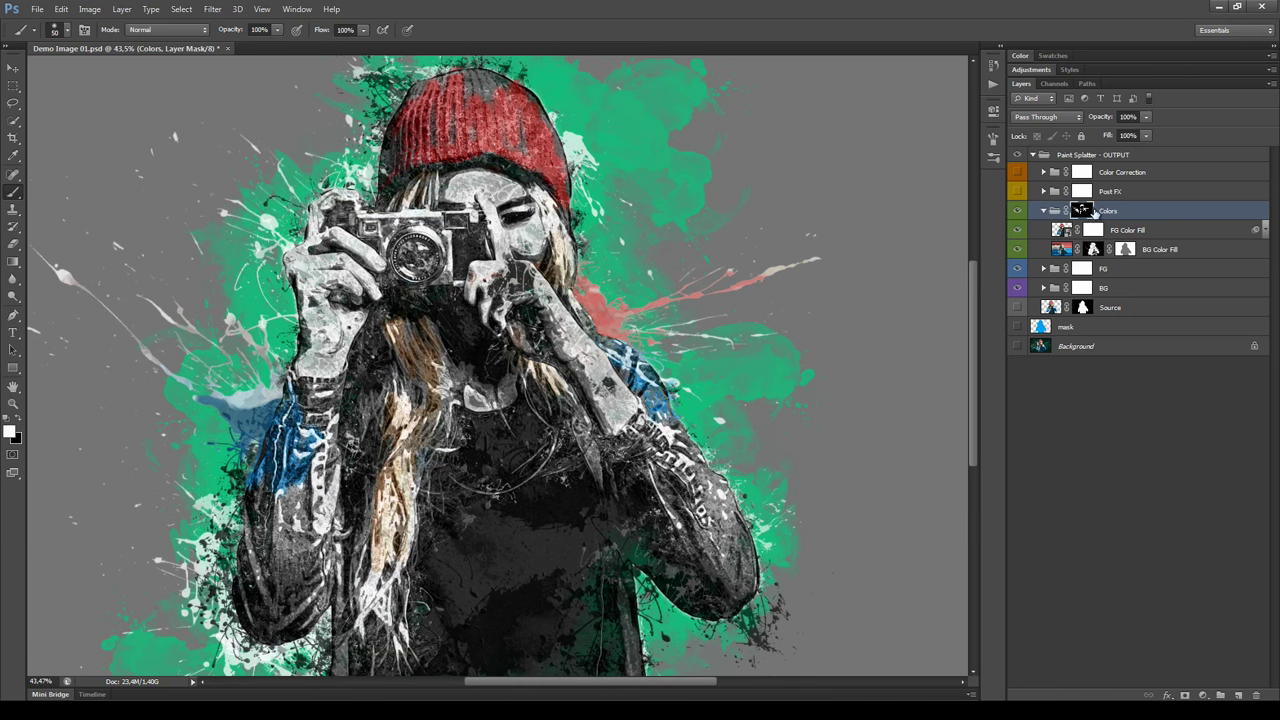
Save the document, then collapse the Colors group with its layer mask disabled.
click(1054, 211)
key(ctrl+s)
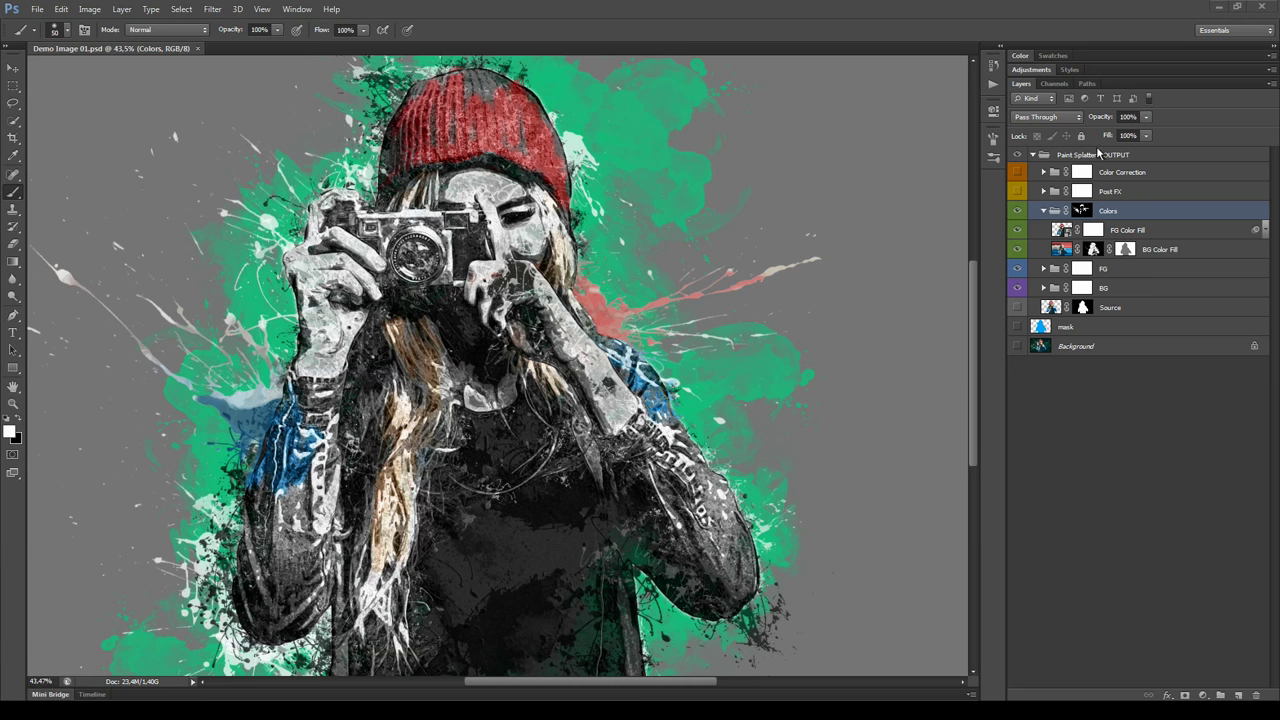
click(1043, 211)
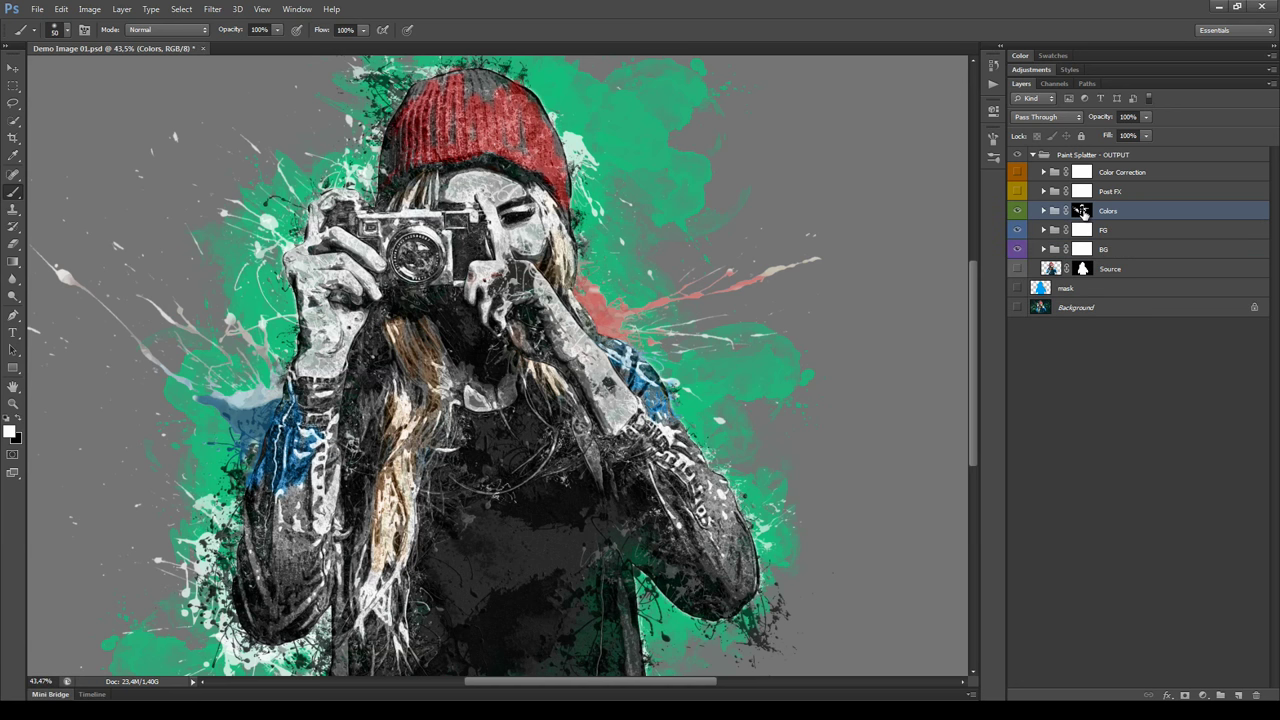
shift+click(1082, 210)
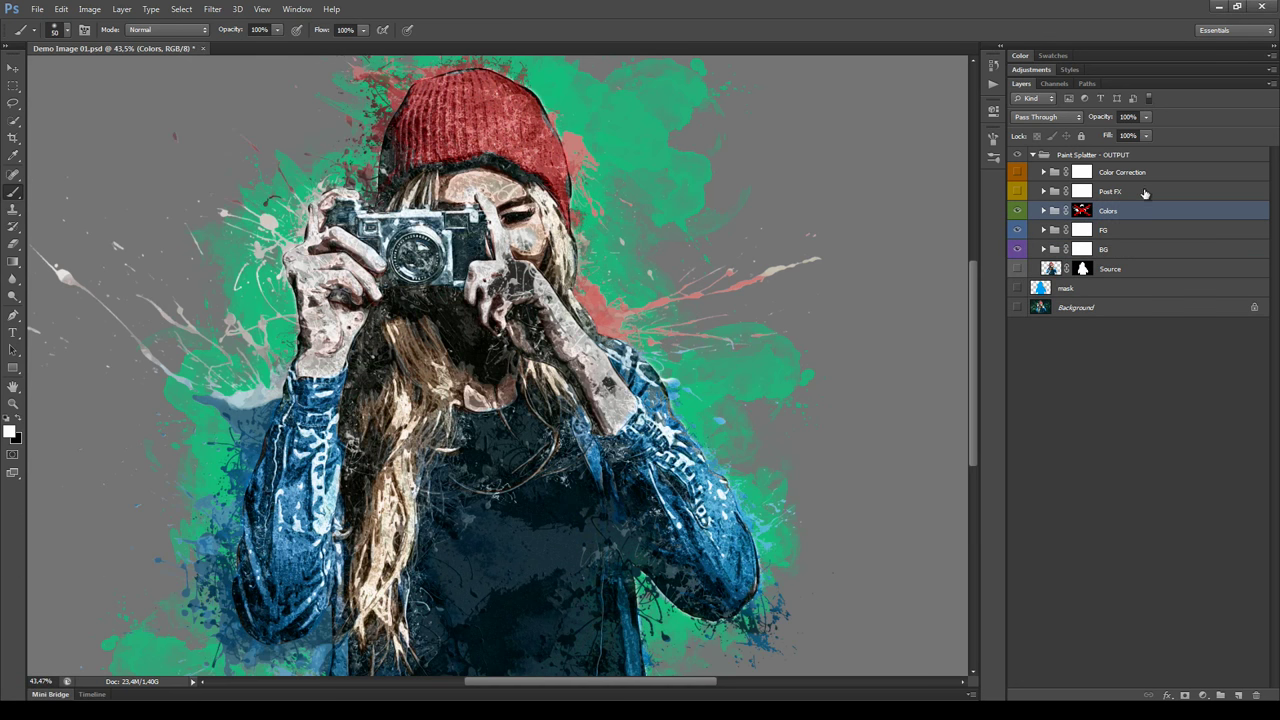
Show and expand the Post FX group, and select its Vignette layer with the whole portrait in view.
click(1140, 192)
click(1016, 191)
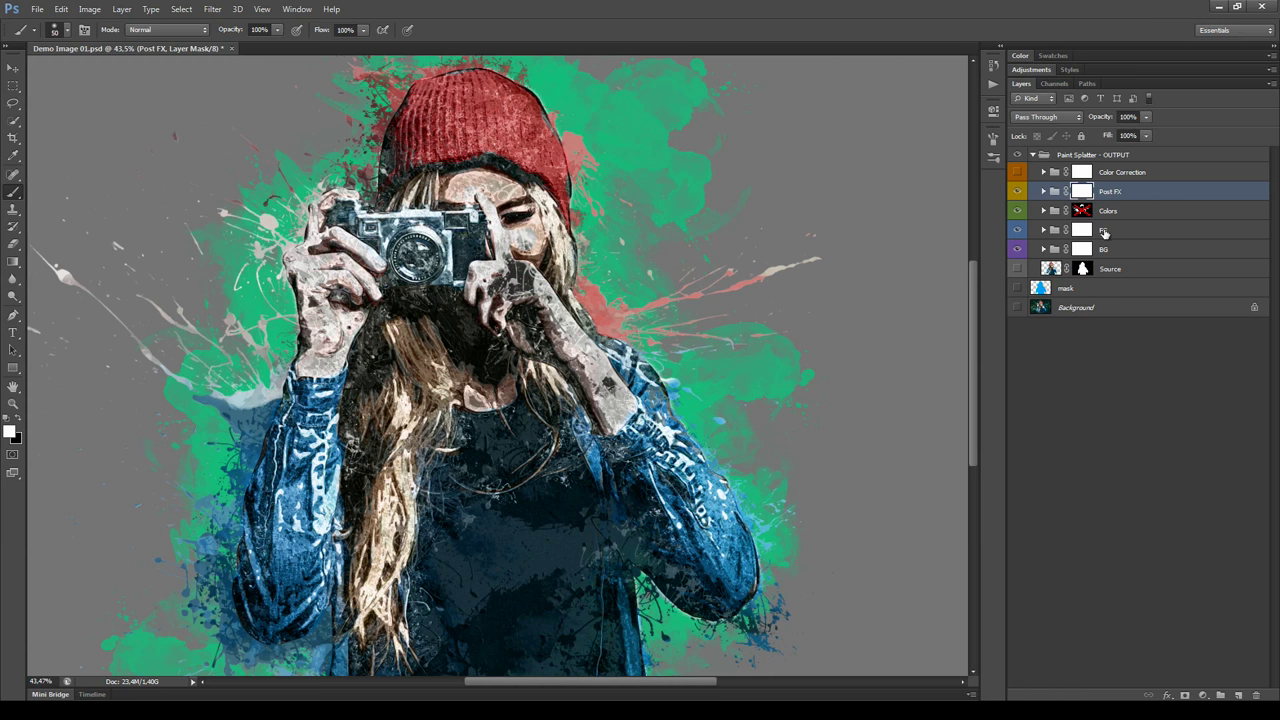
click(1044, 191)
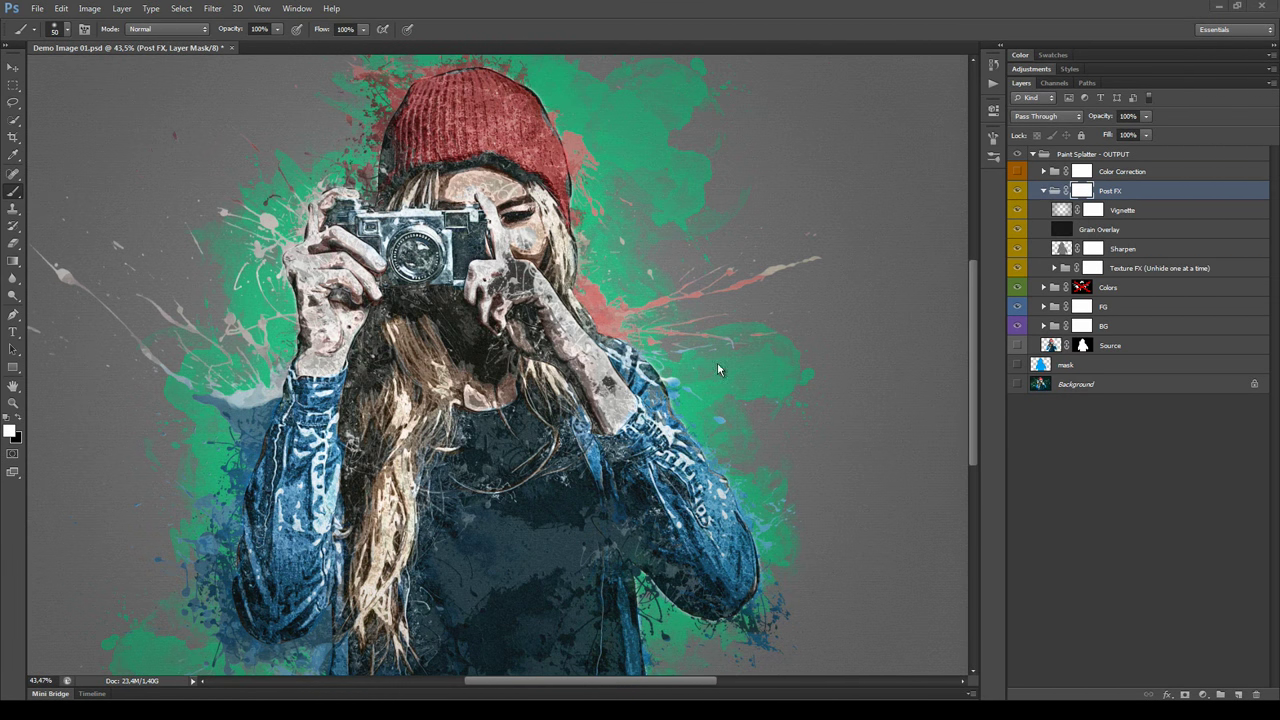
click(1171, 214)
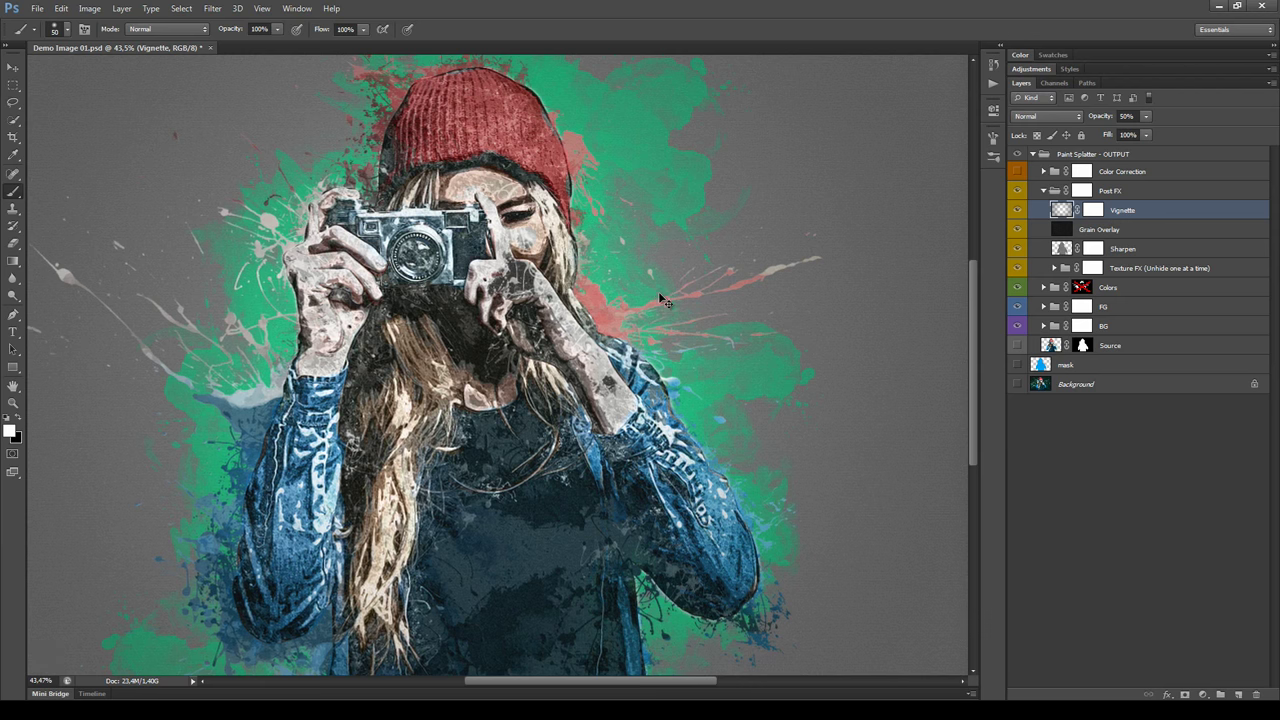
scroll(661, 298, down, 1)
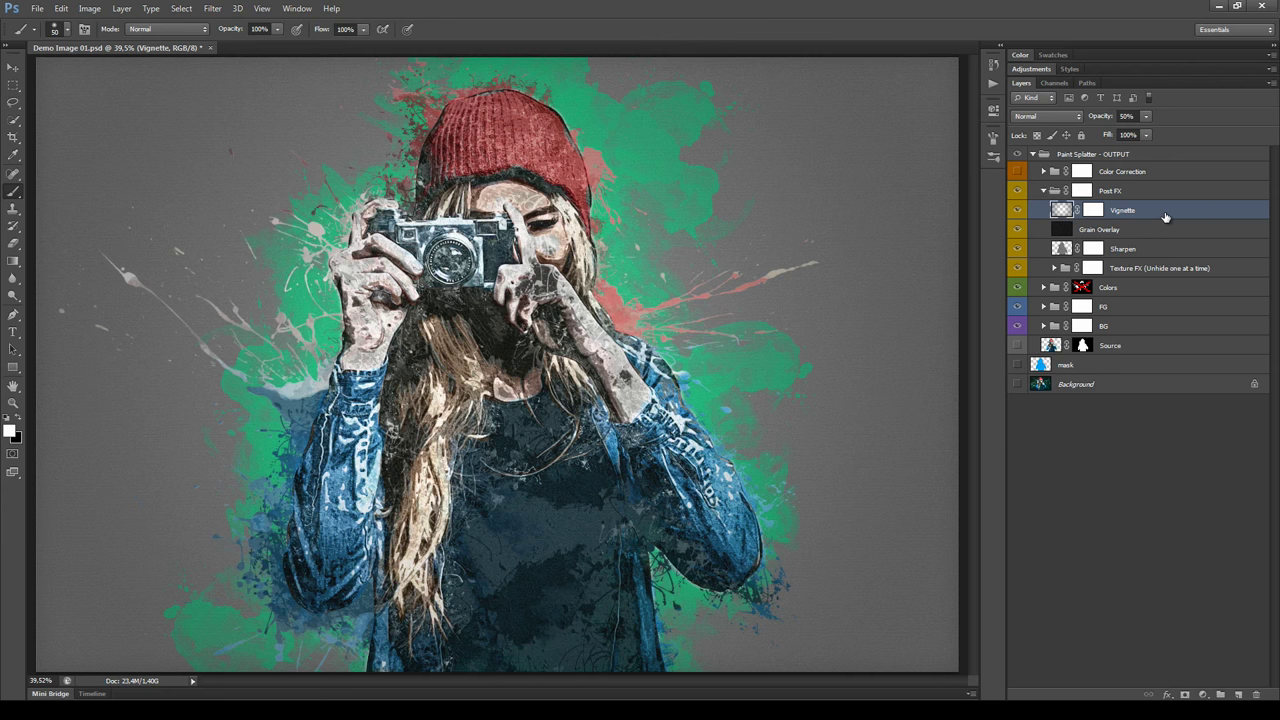
Set the Vignette layer's opacity to 20%.
click(1133, 116)
key(Return)
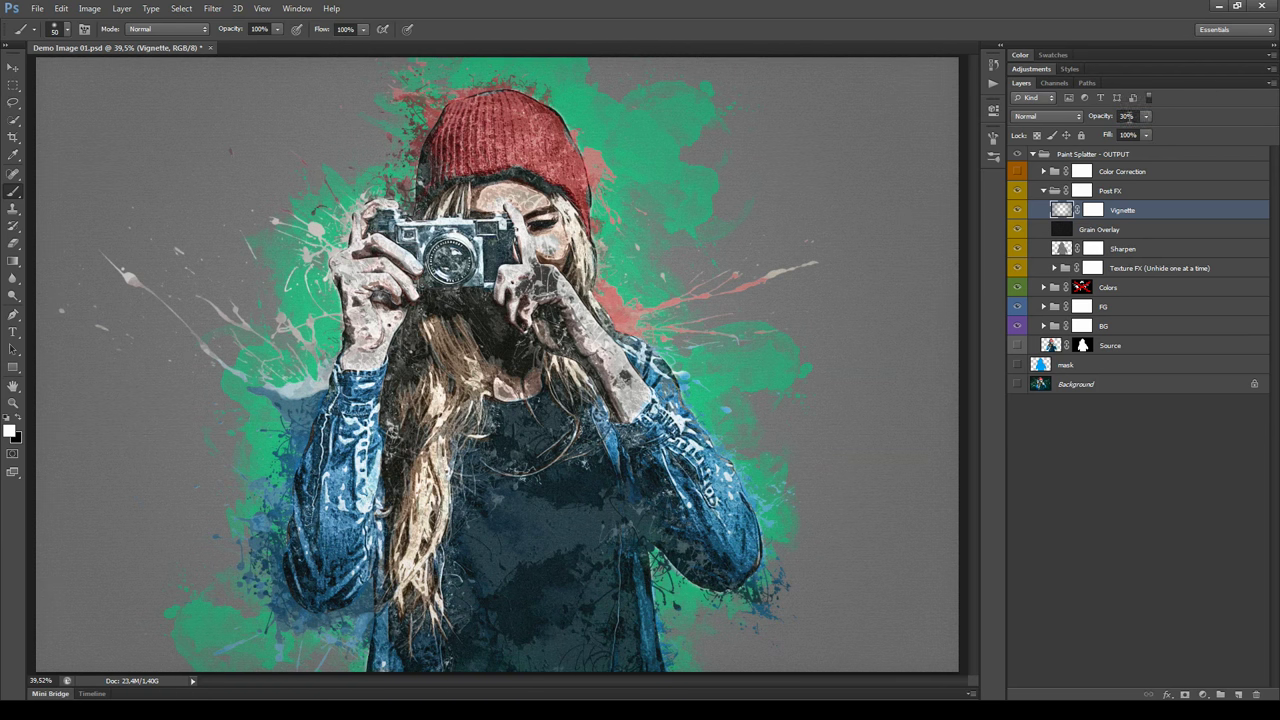
click(1128, 116)
text(20)
key(Return)
Compare the image with and without the Grain Overlay layer and raise that layer's opacity to 100%.
click(1155, 236)
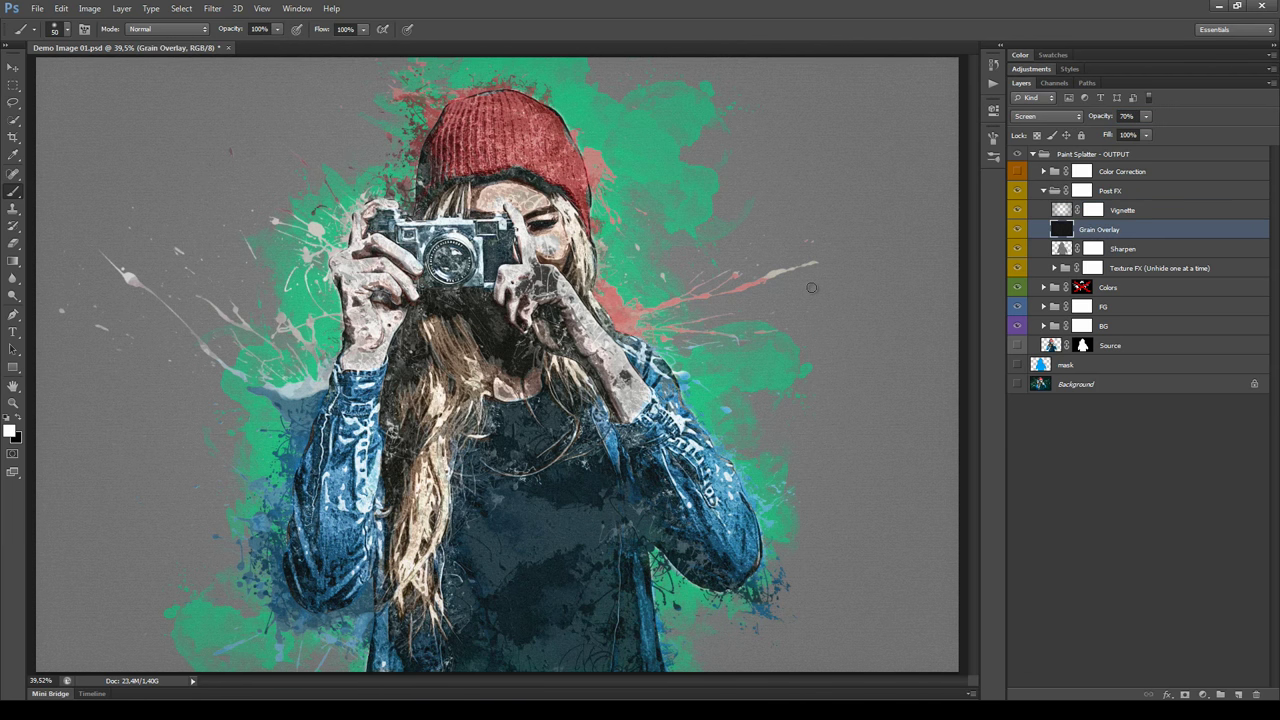
key(ctrl+1)
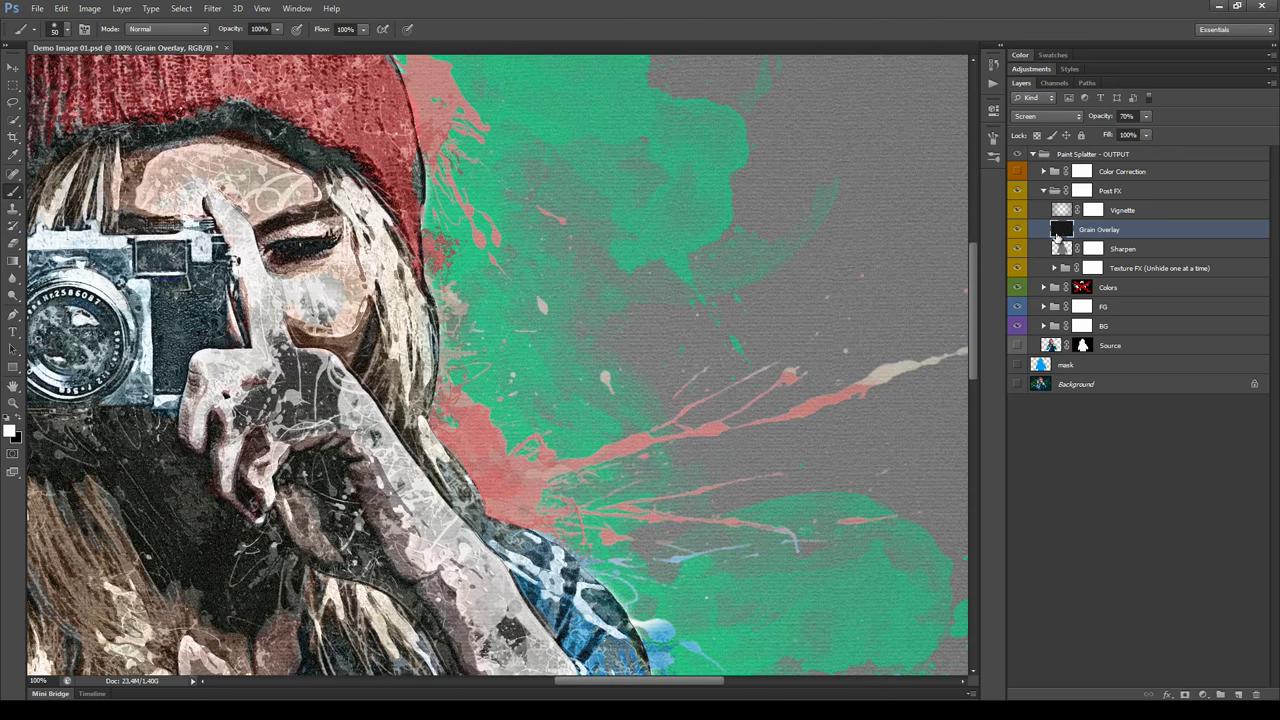
click(1016, 233)
click(1016, 233)
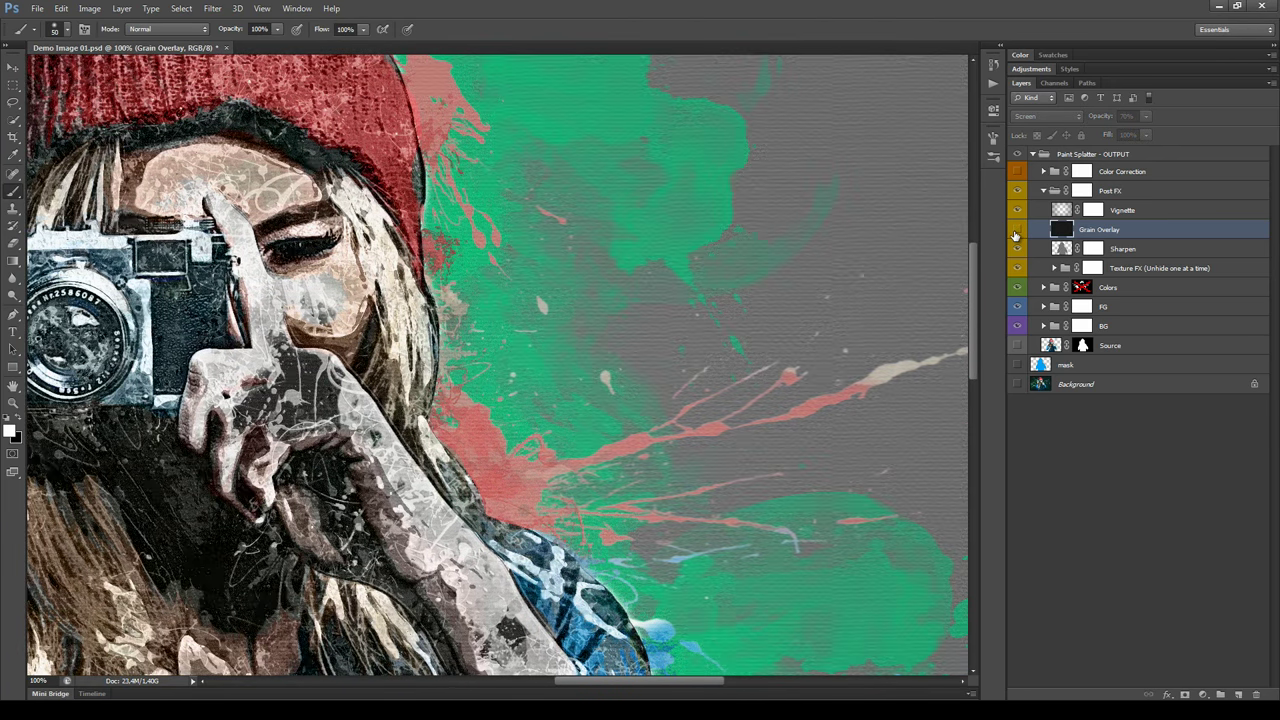
text(100)
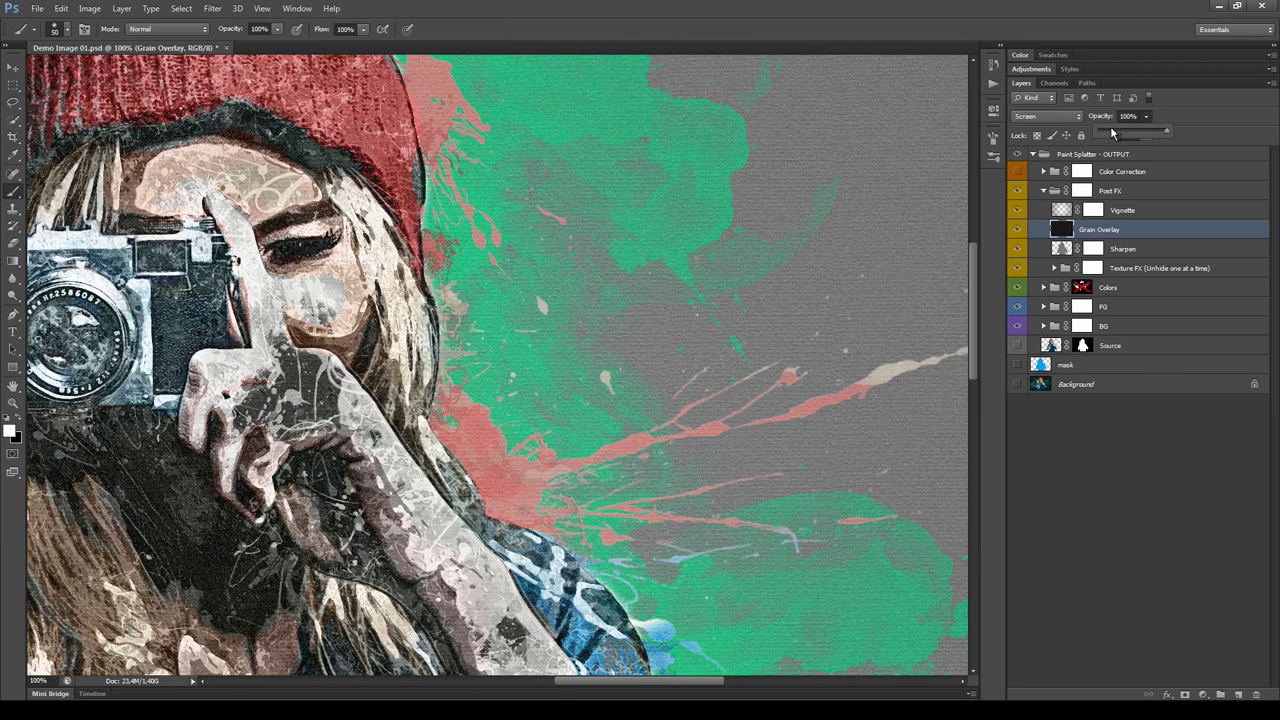
scroll(486, 371, left, 5)
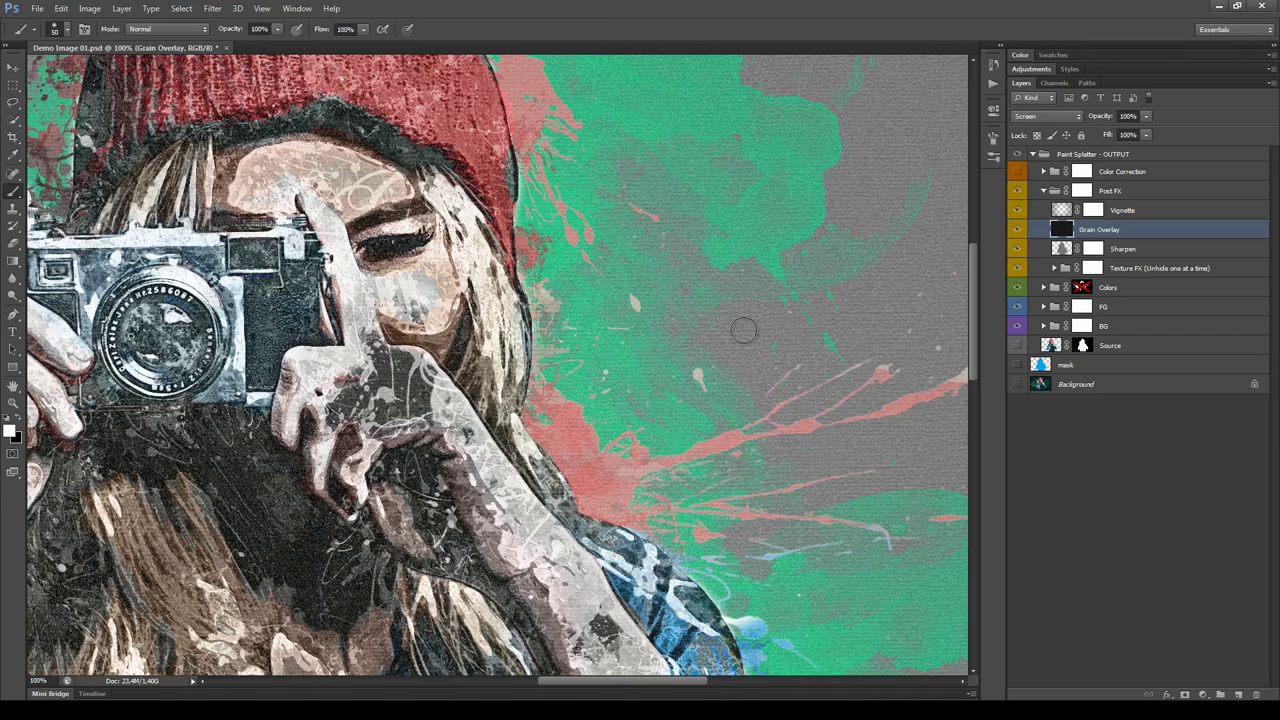
Select the Sharpen layer and toggle its visibility to compare the portrait with and without sharpening, leaving it shown.
scroll(743, 330, down, 5)
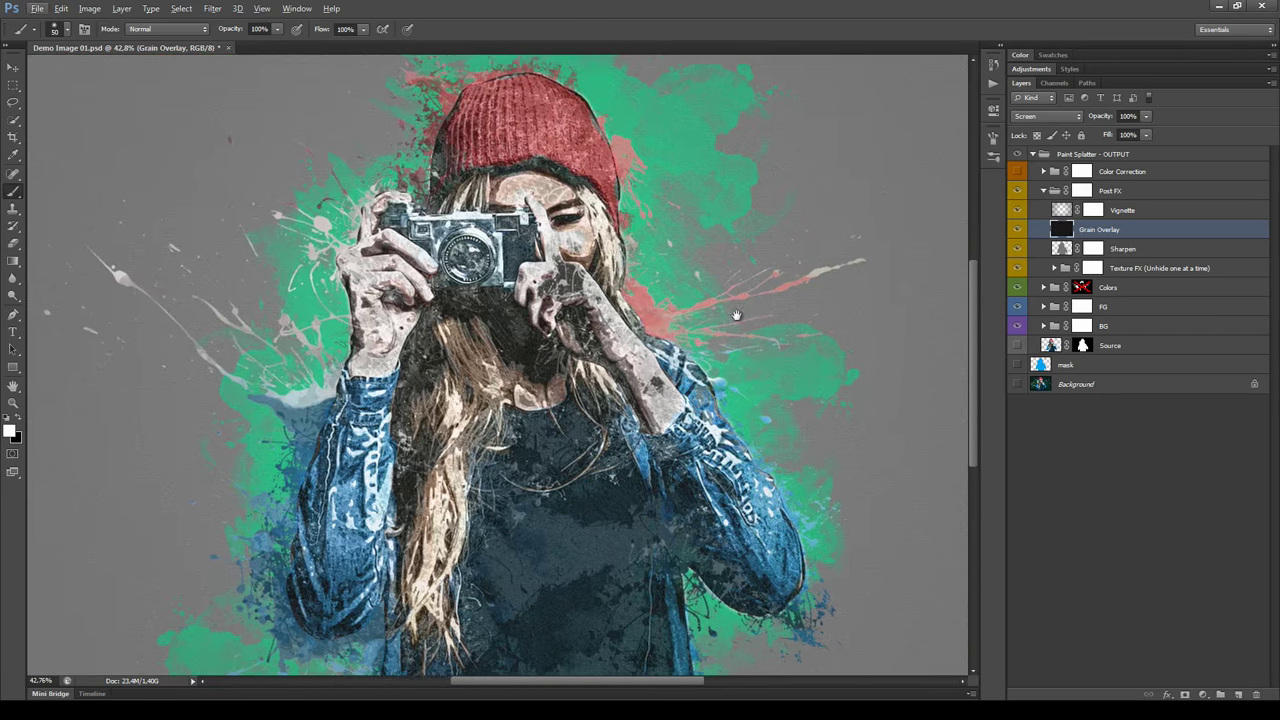
scroll(736, 316, up, 1)
click(1040, 252)
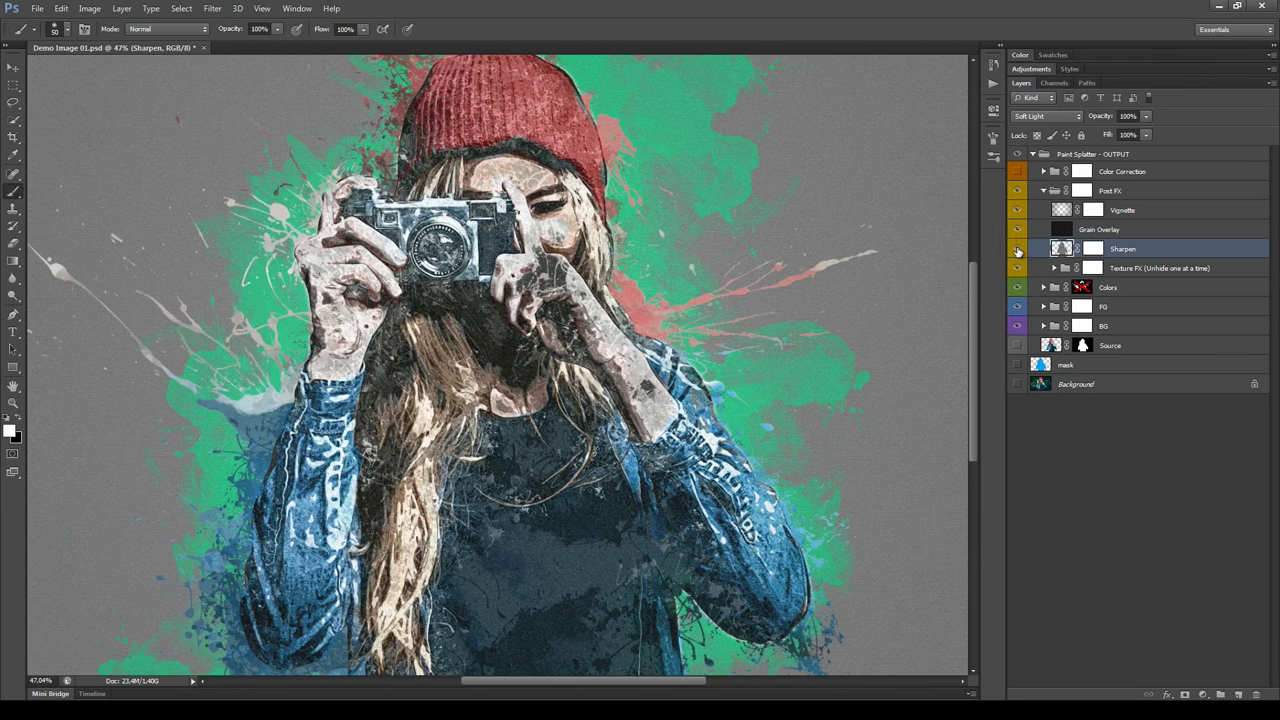
click(1018, 249)
click(1018, 249)
click(1018, 249)
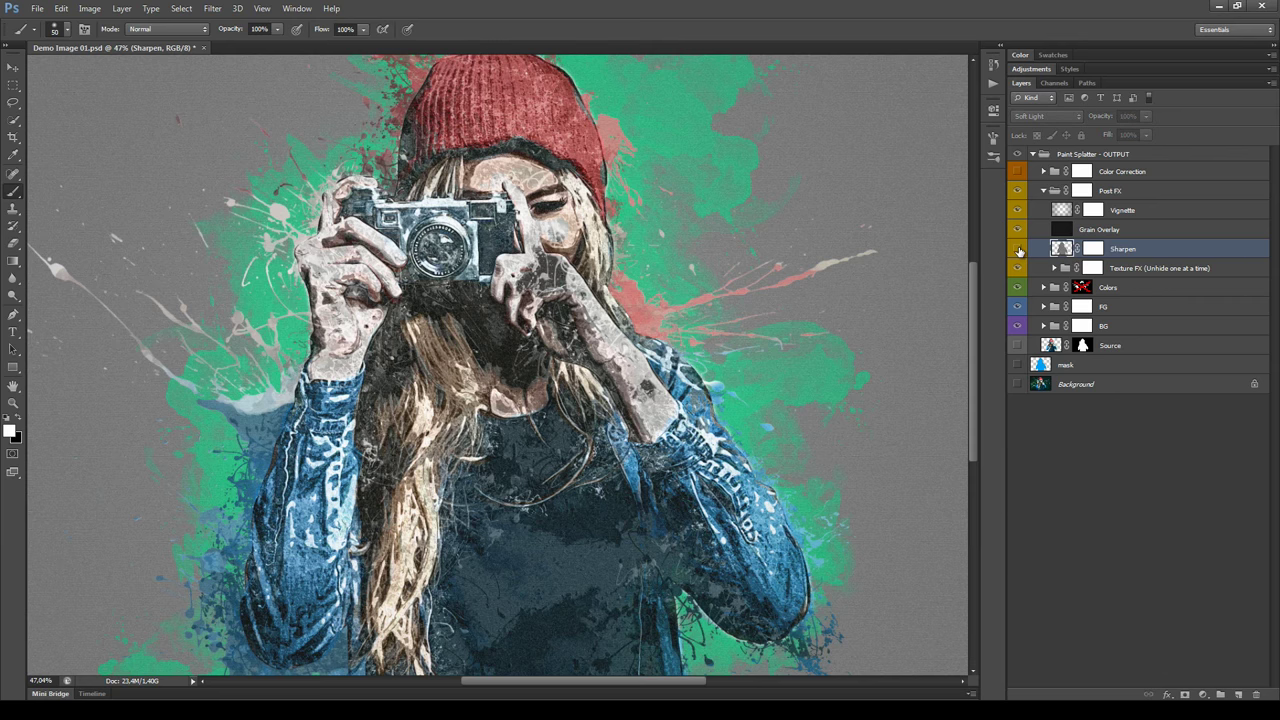
click(1018, 249)
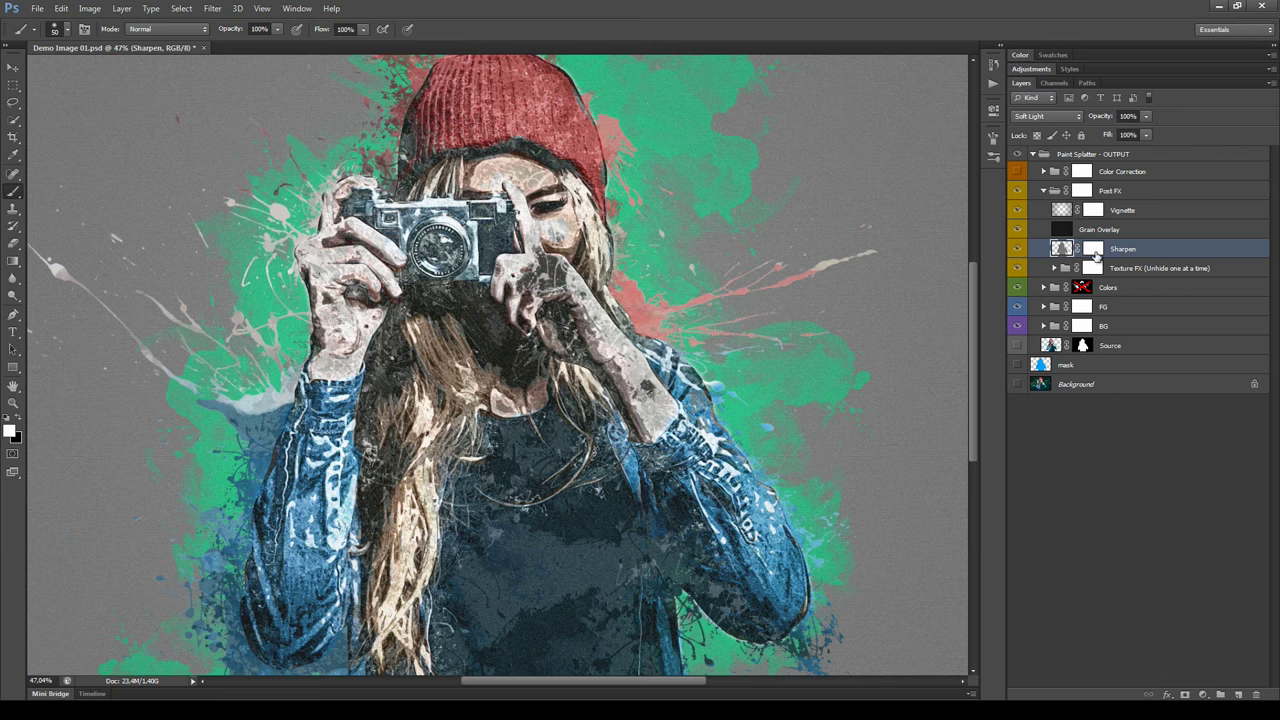
Expand the Texture FX group and set the Texture 08 Canvas layer's opacity to 100%.
click(1128, 270)
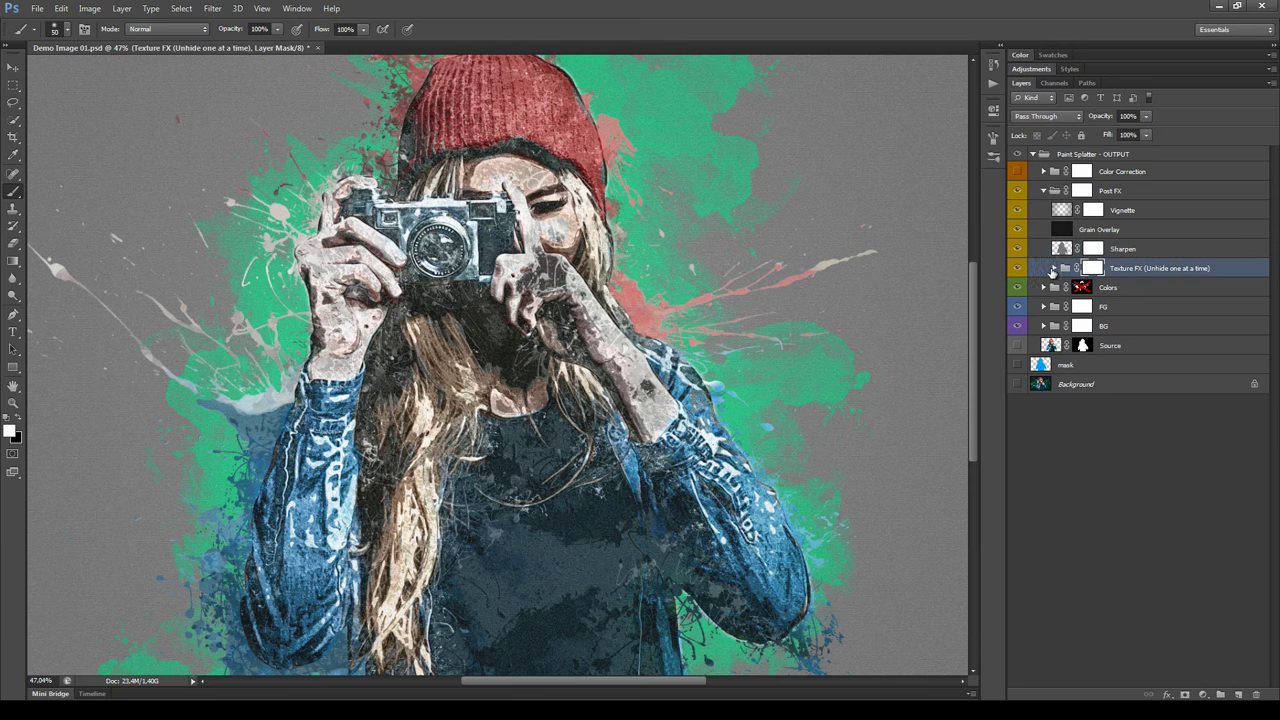
click(1056, 268)
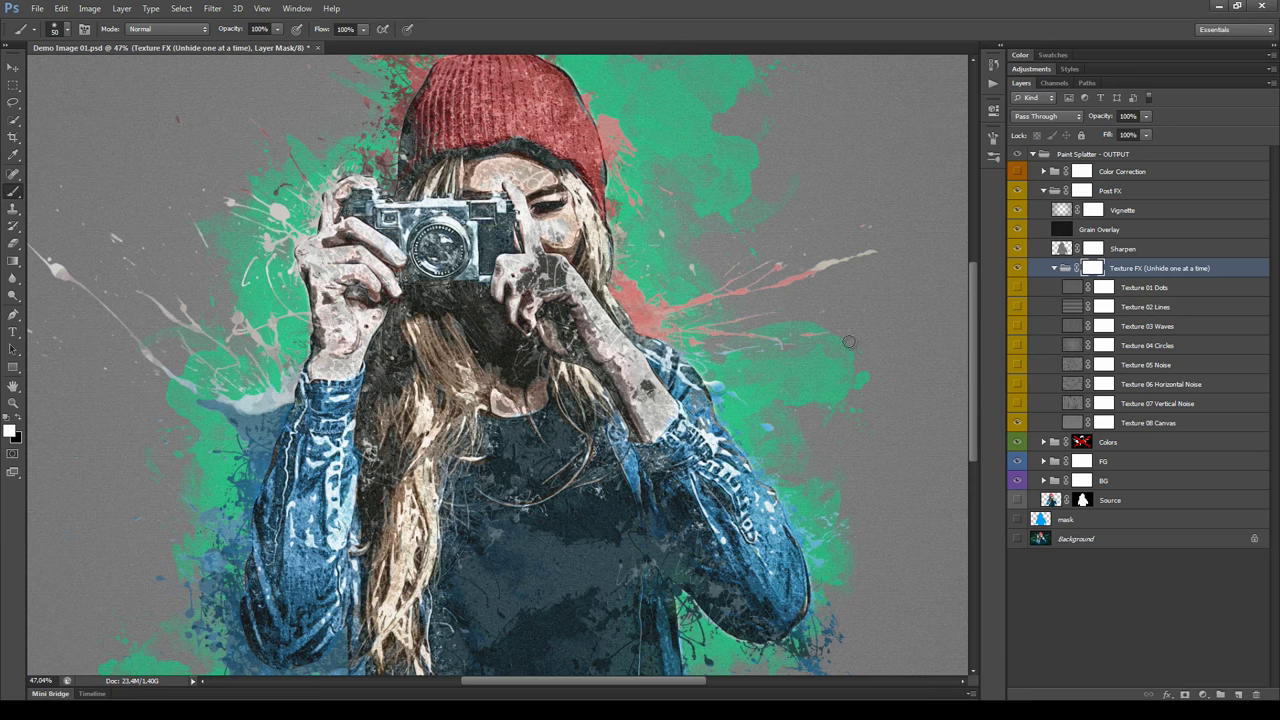
drag(849, 344, 683, 368)
scroll(683, 368, up, 1)
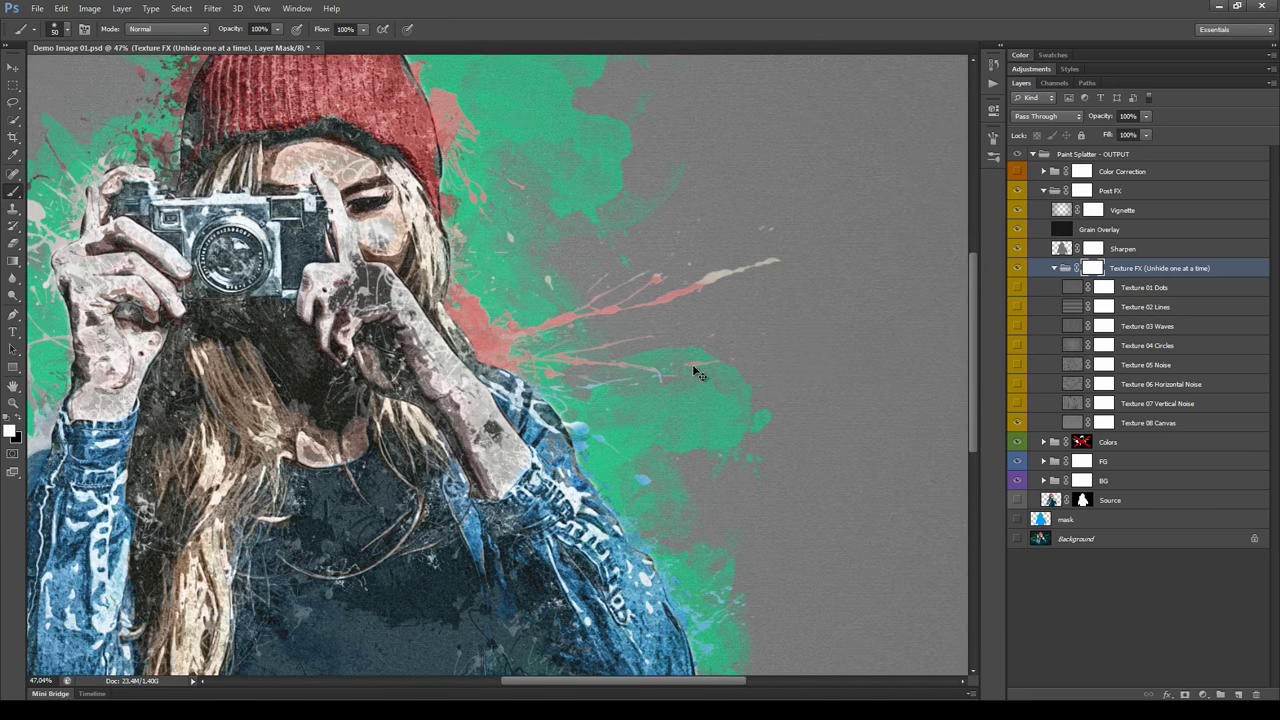
scroll(686, 368, up, 1)
key(ctrl+1)
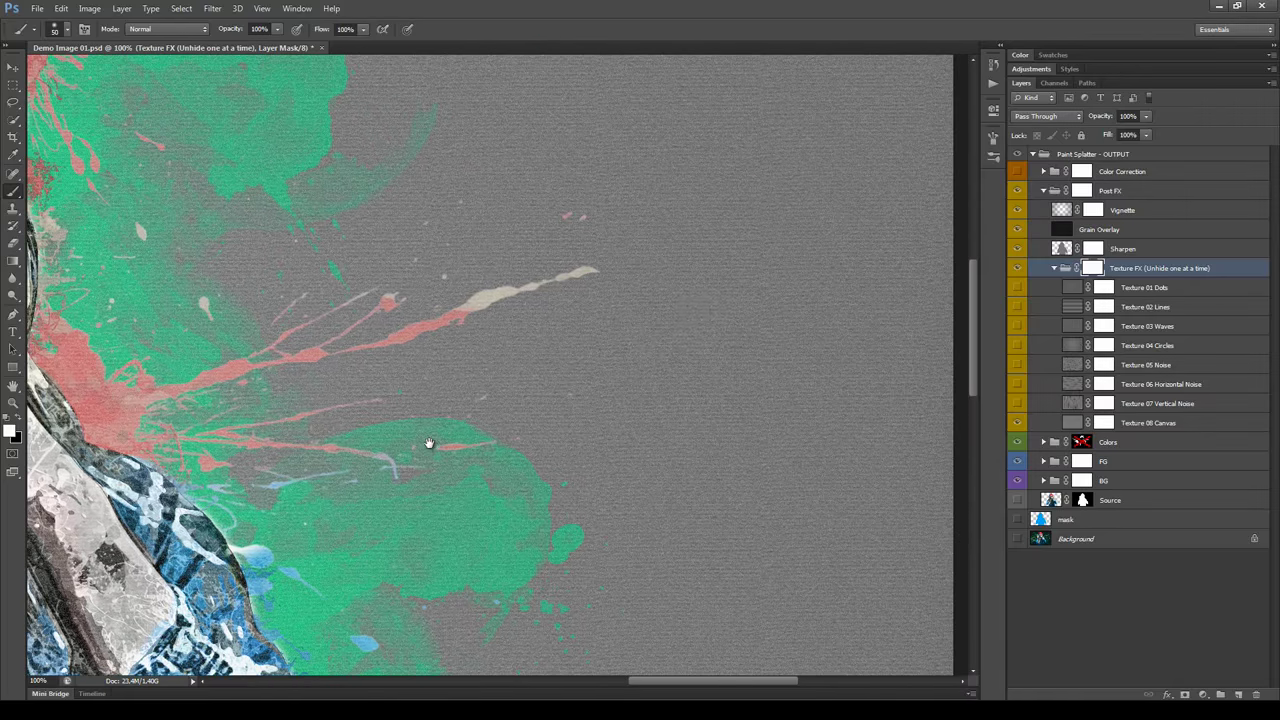
click(1016, 423)
click(1190, 428)
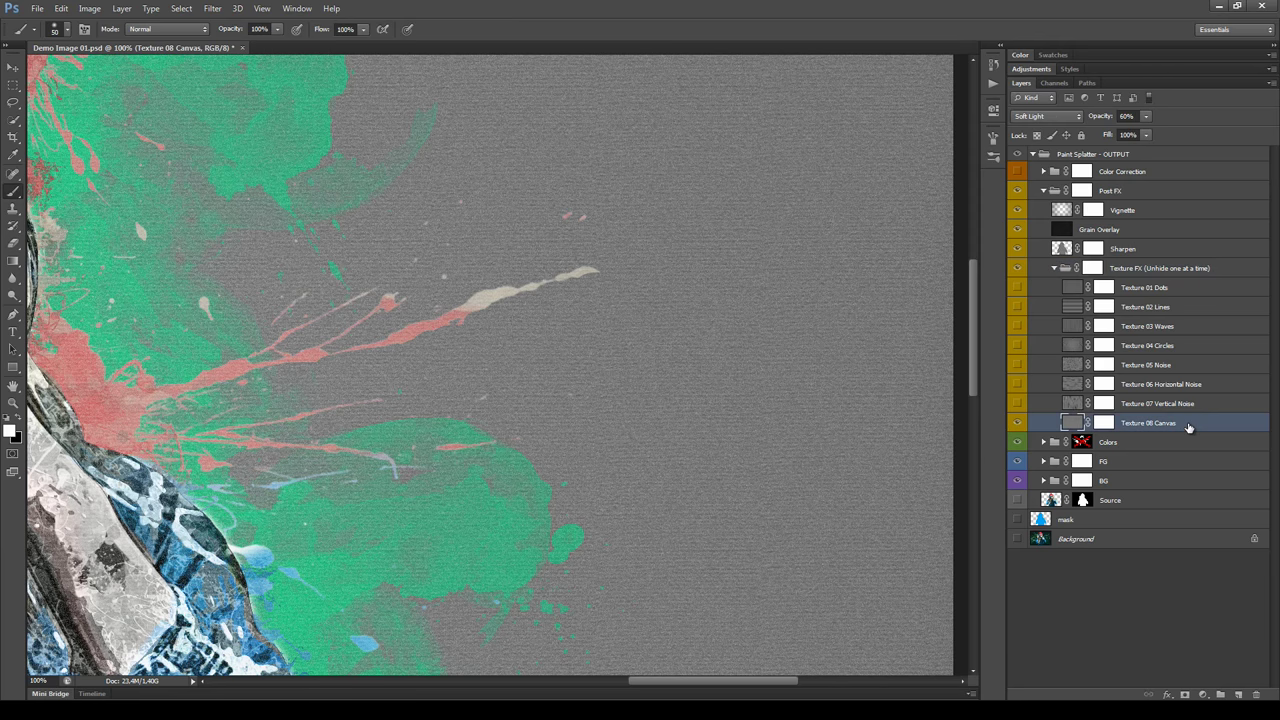
click(1147, 118)
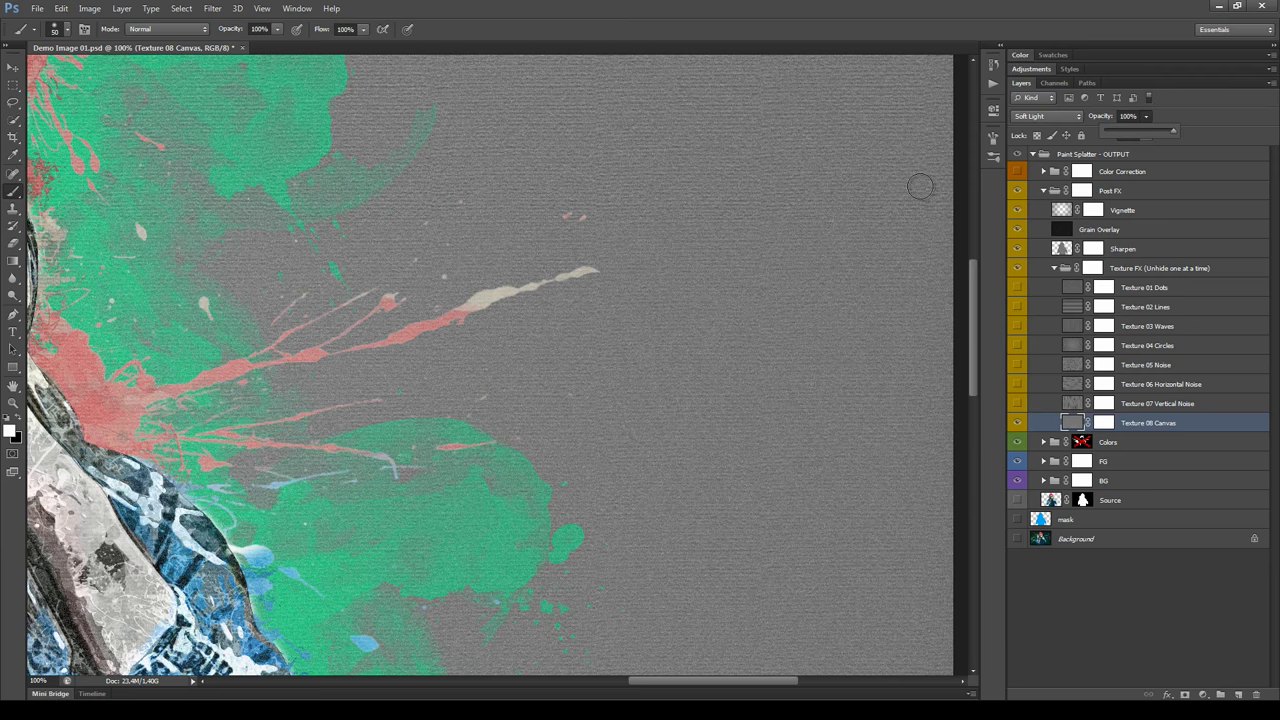
drag(608, 360, 586, 497)
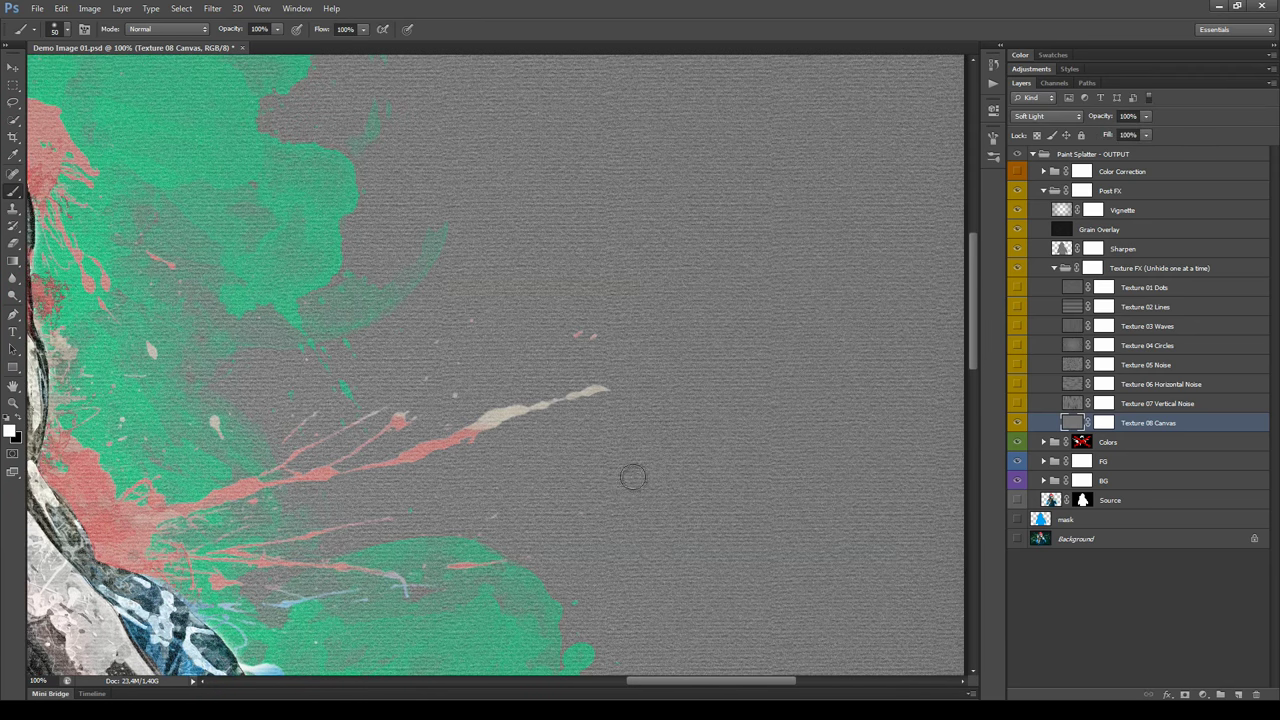
scroll(637, 476, down, 3)
Hide the Texture 08 Canvas layer and preview Texture 07 Vertical Noise on the background by showing and hiding it.
click(1016, 425)
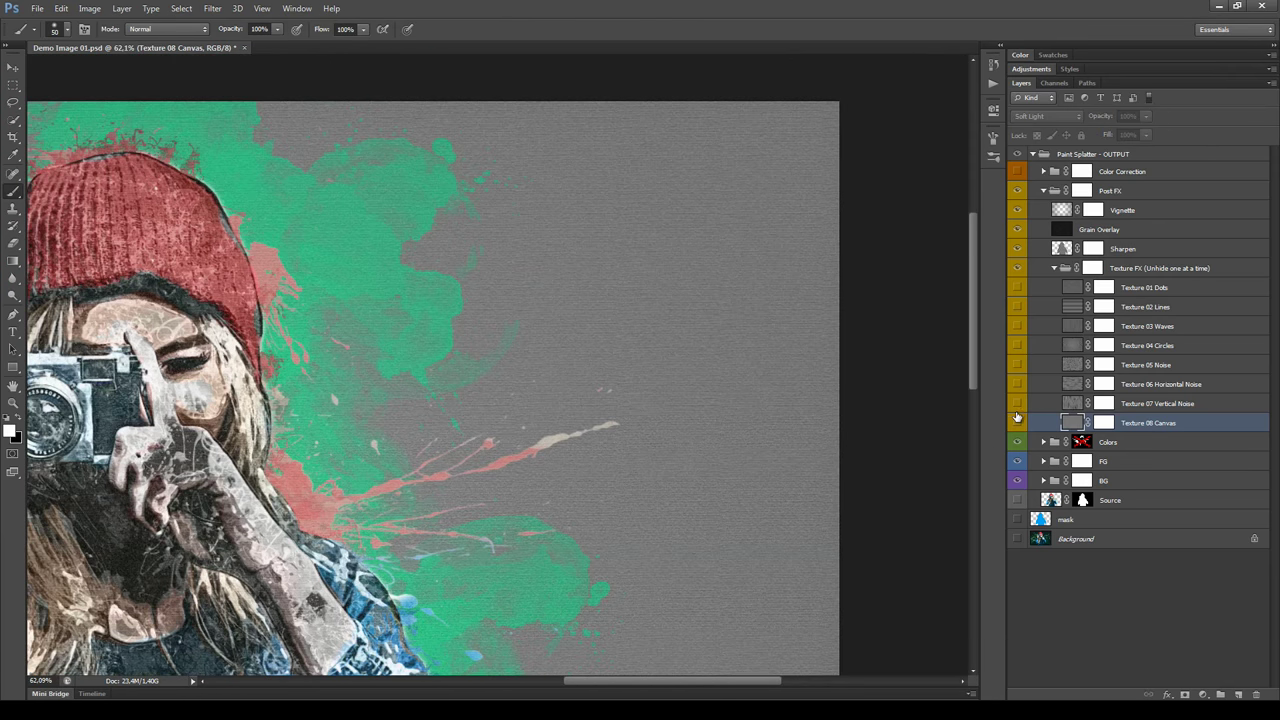
click(1158, 405)
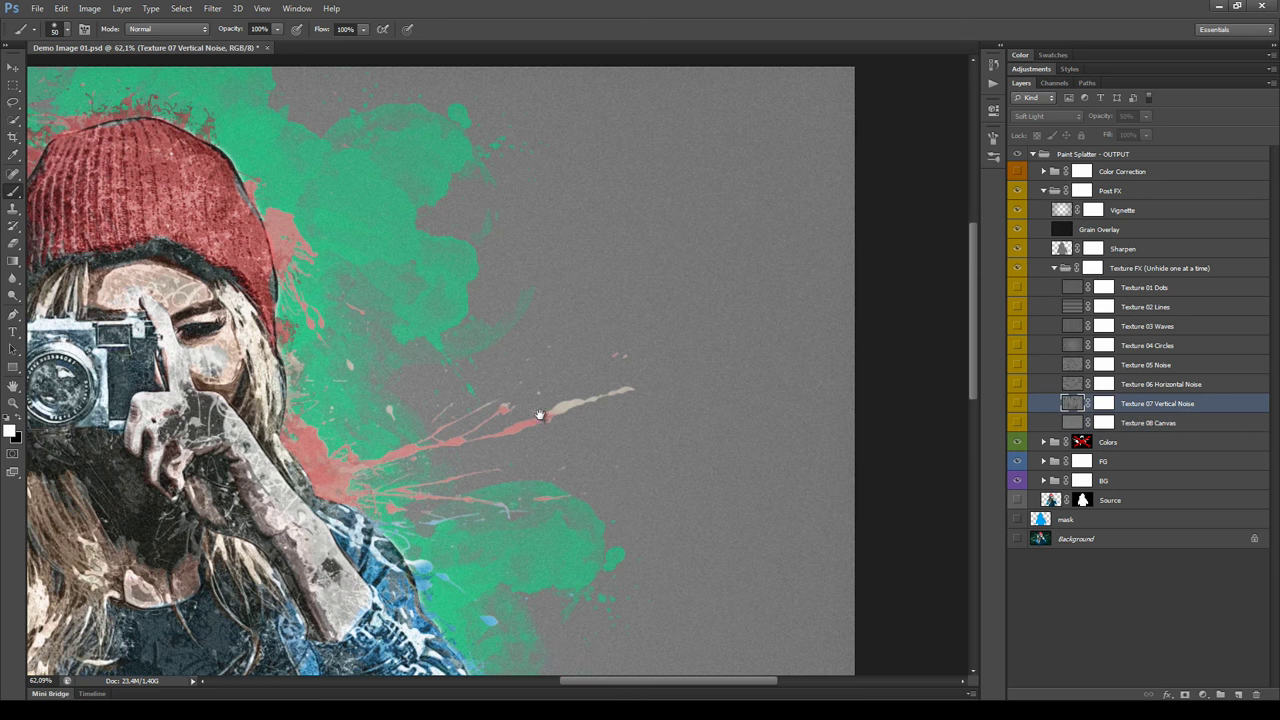
click(1018, 405)
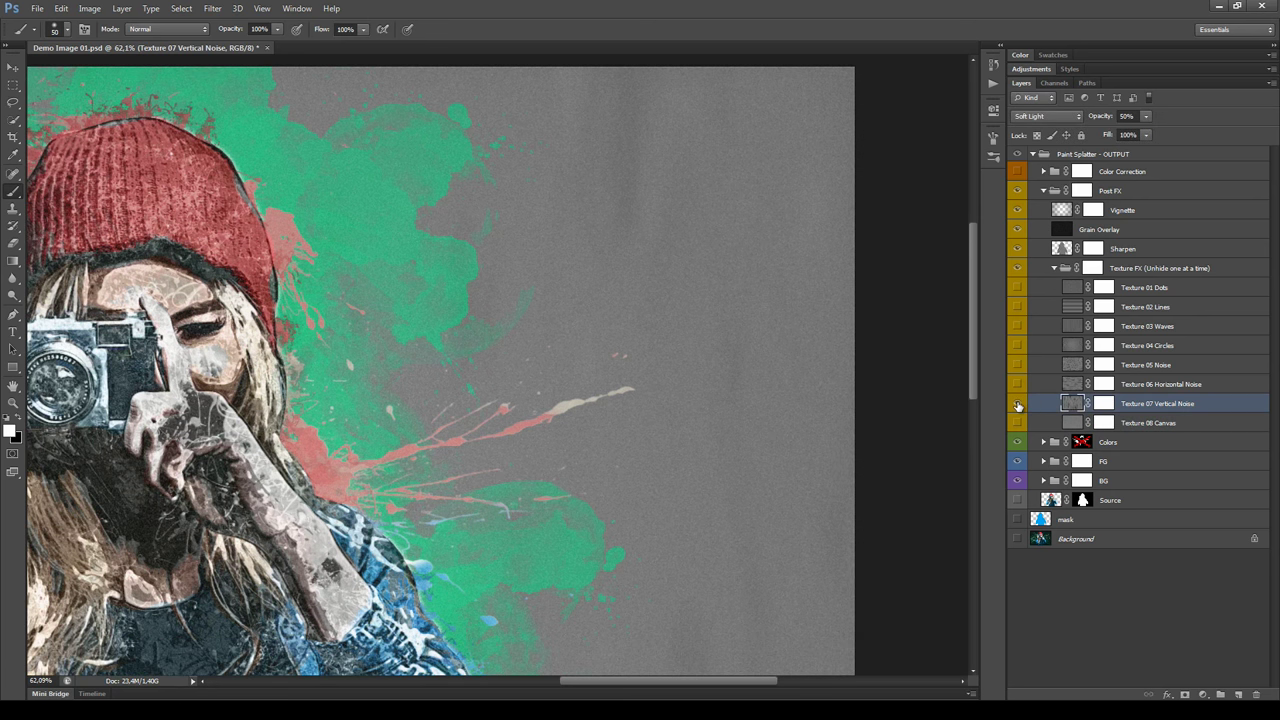
drag(480, 406, 543, 466)
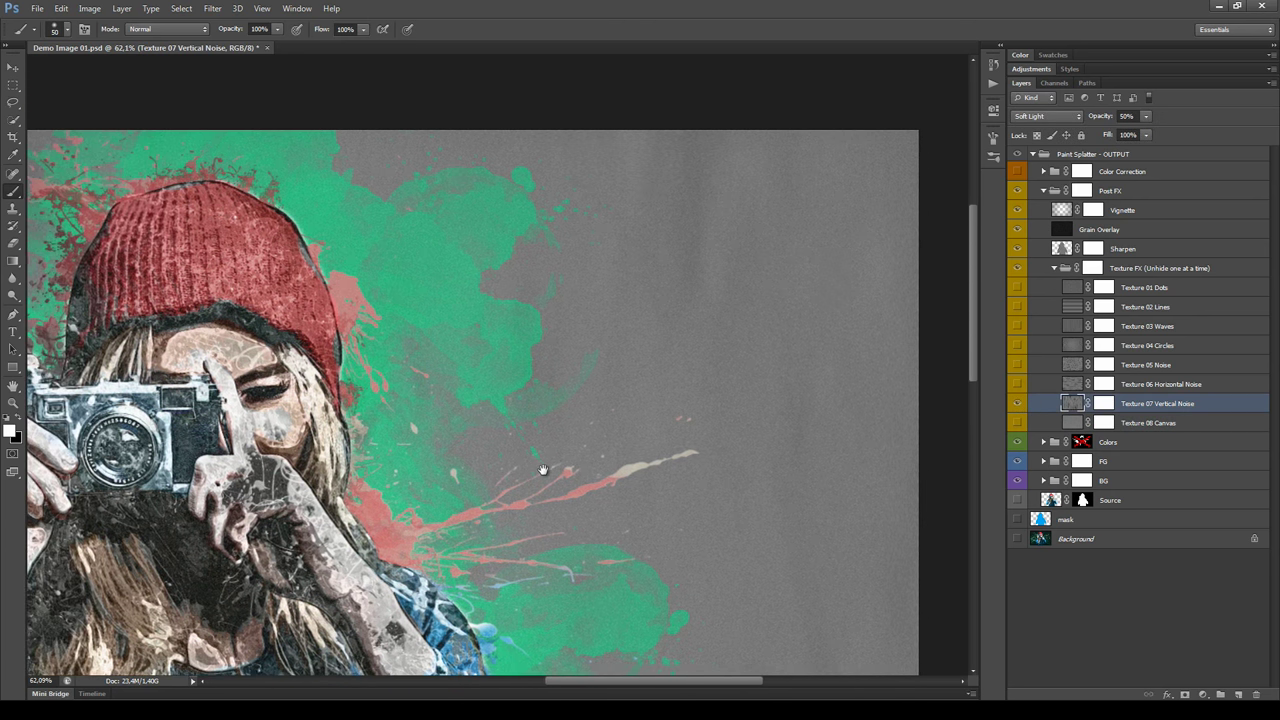
click(1017, 403)
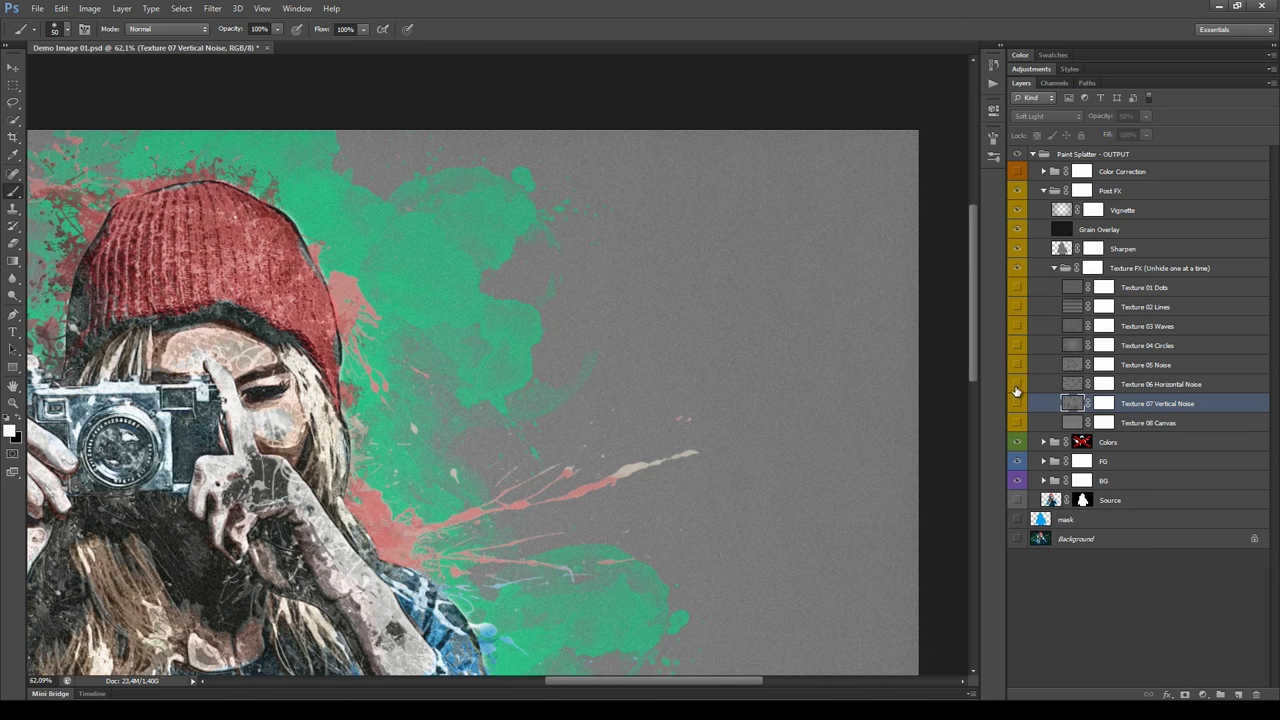
Preview the Texture 06 Horizontal Noise and Texture 05 Noise layers one at a time, ending with Horizontal Noise shown.
click(1018, 386)
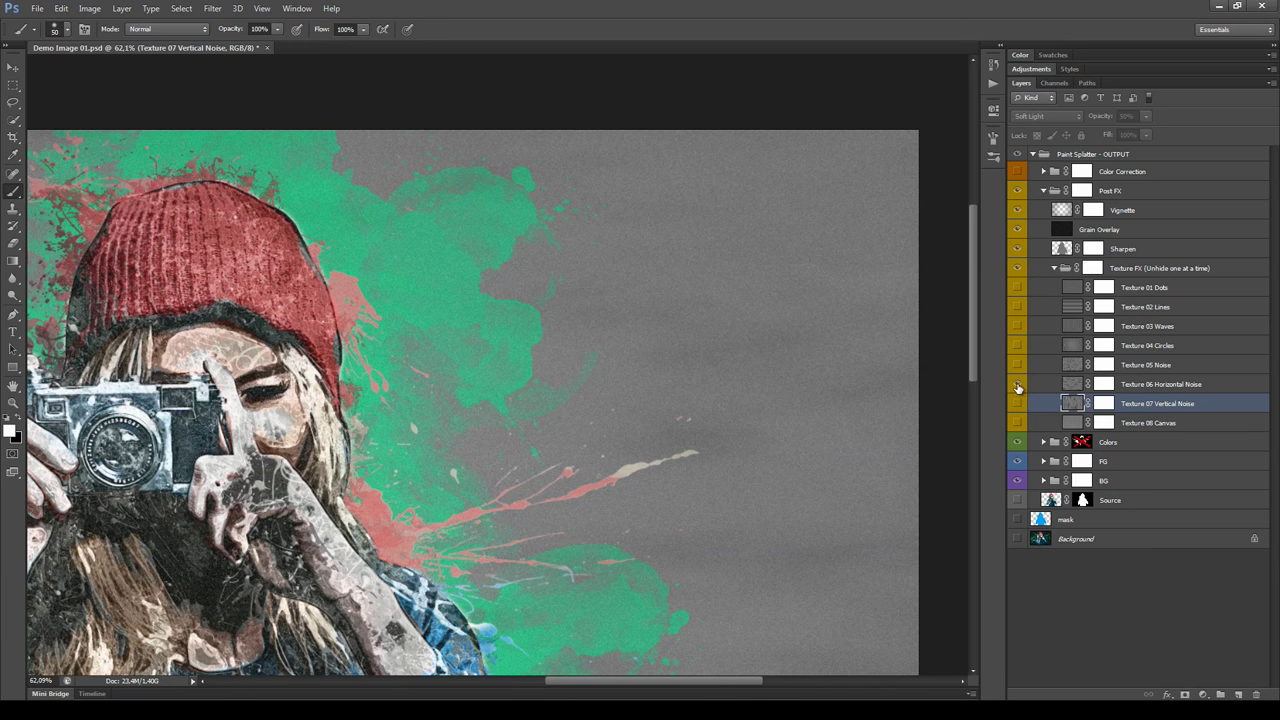
click(1018, 386)
click(1018, 366)
click(1018, 366)
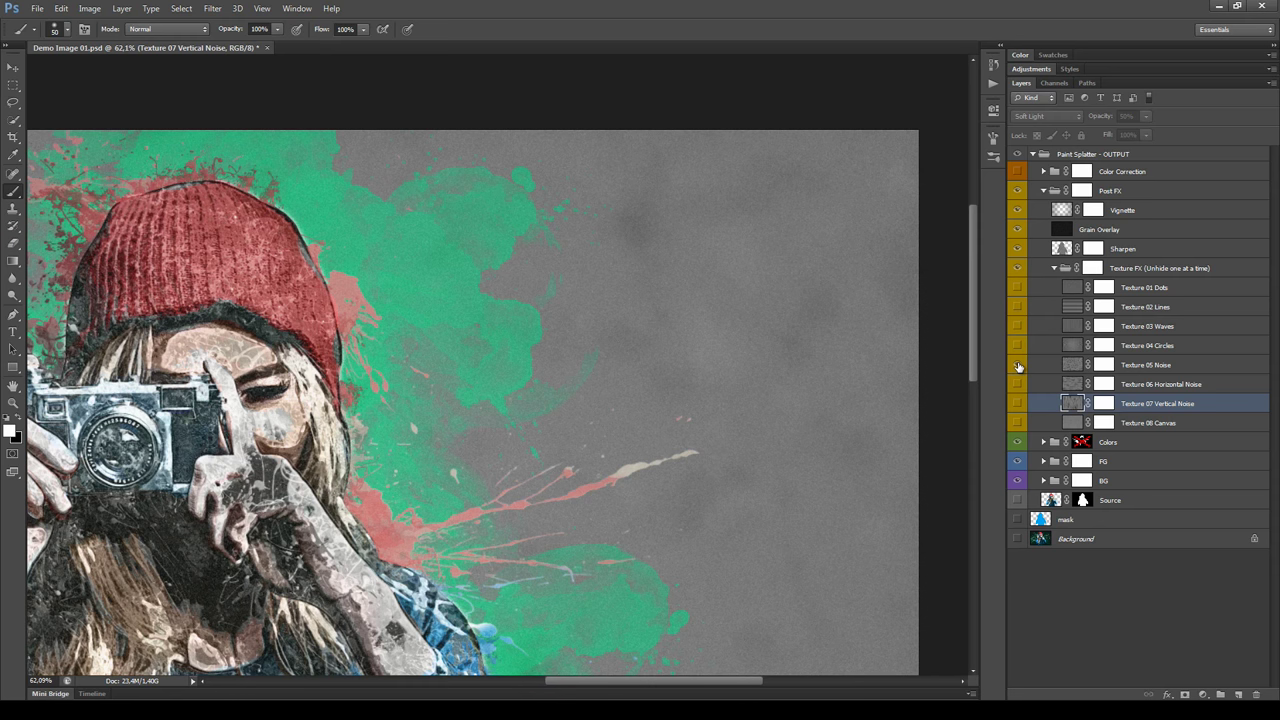
scroll(706, 349, down, 4)
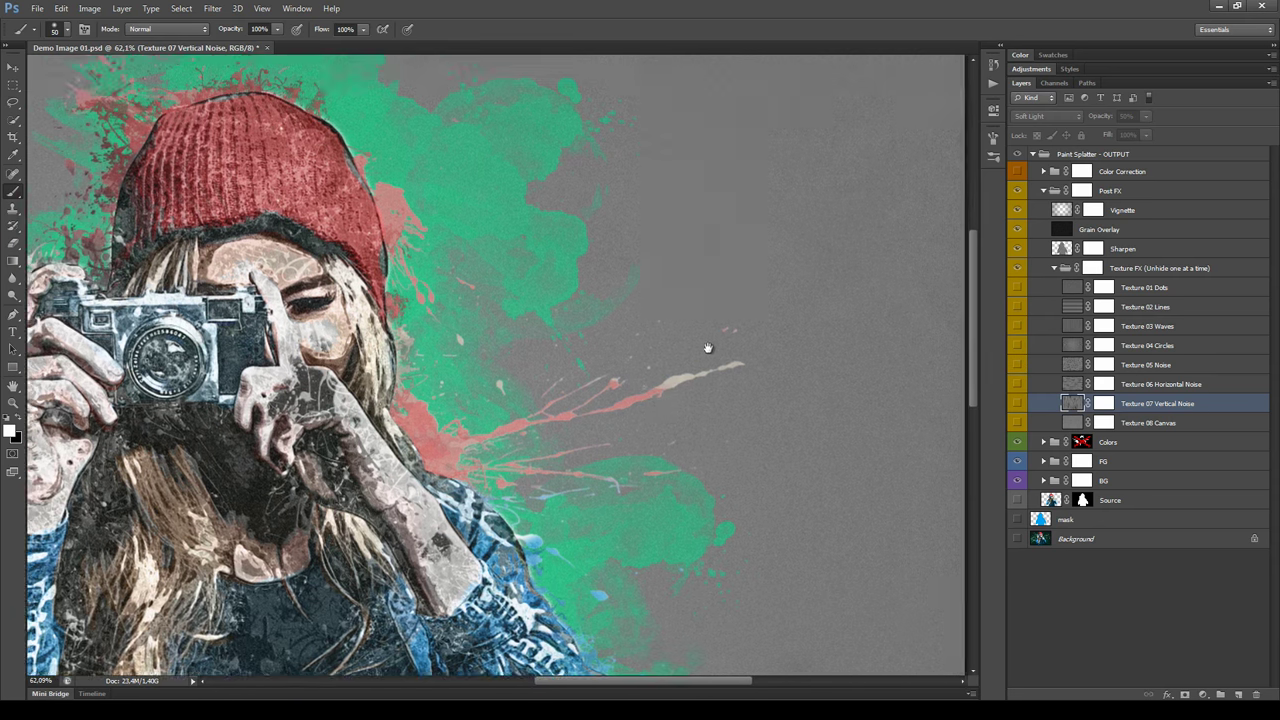
scroll(698, 380, down, 1)
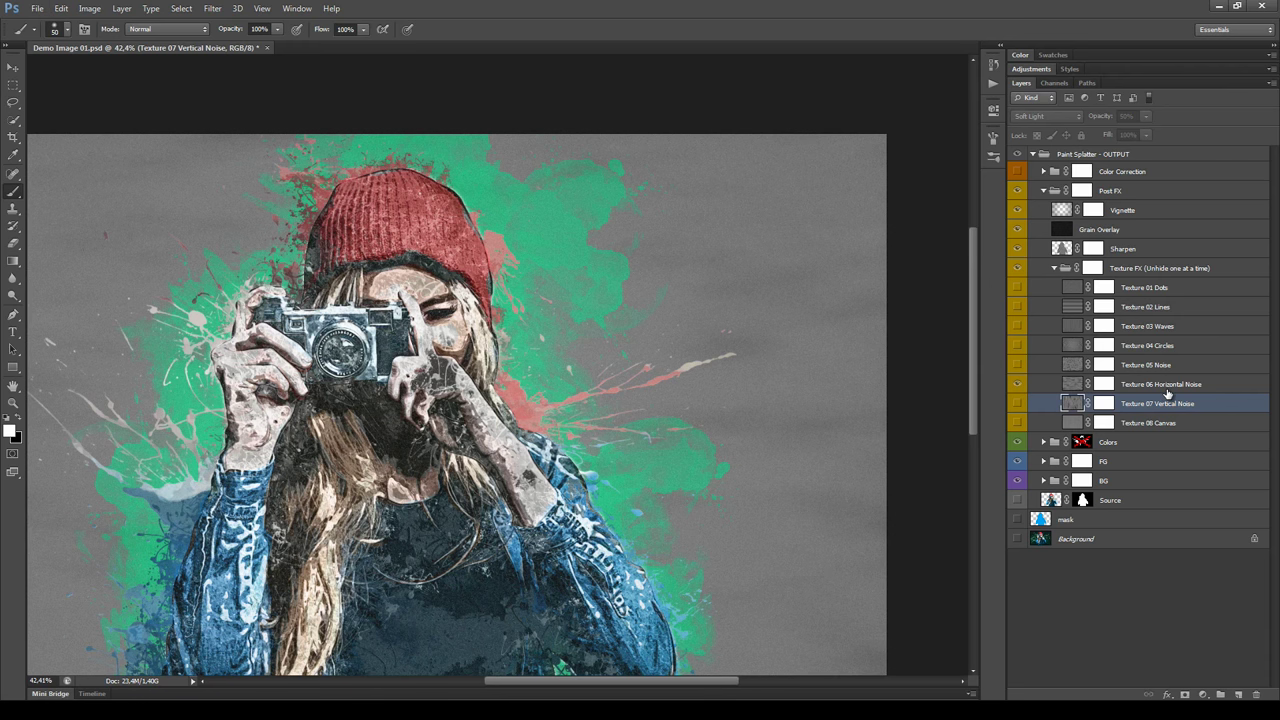
Combine Texture 06 Horizontal Noise with the Texture 08 Canvas layer and set the Horizontal Noise opacity to 65%.
click(1060, 388)
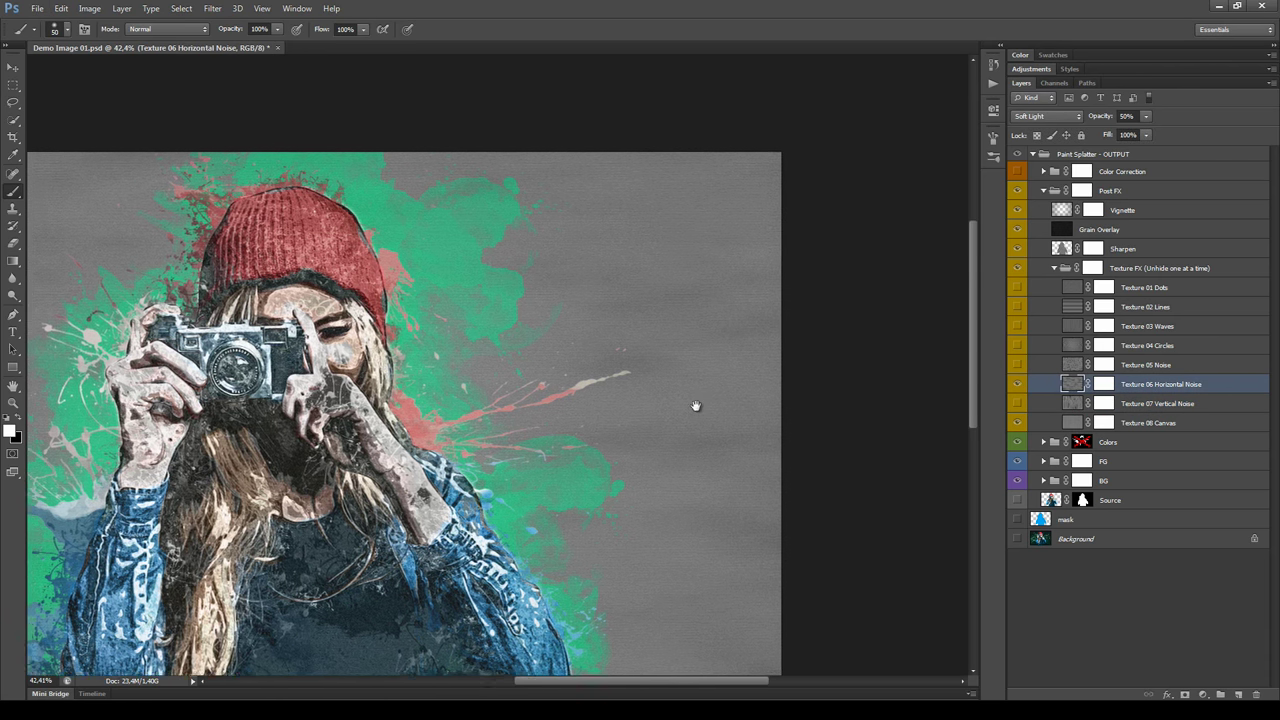
drag(803, 390, 716, 435)
scroll(707, 411, up, 3)
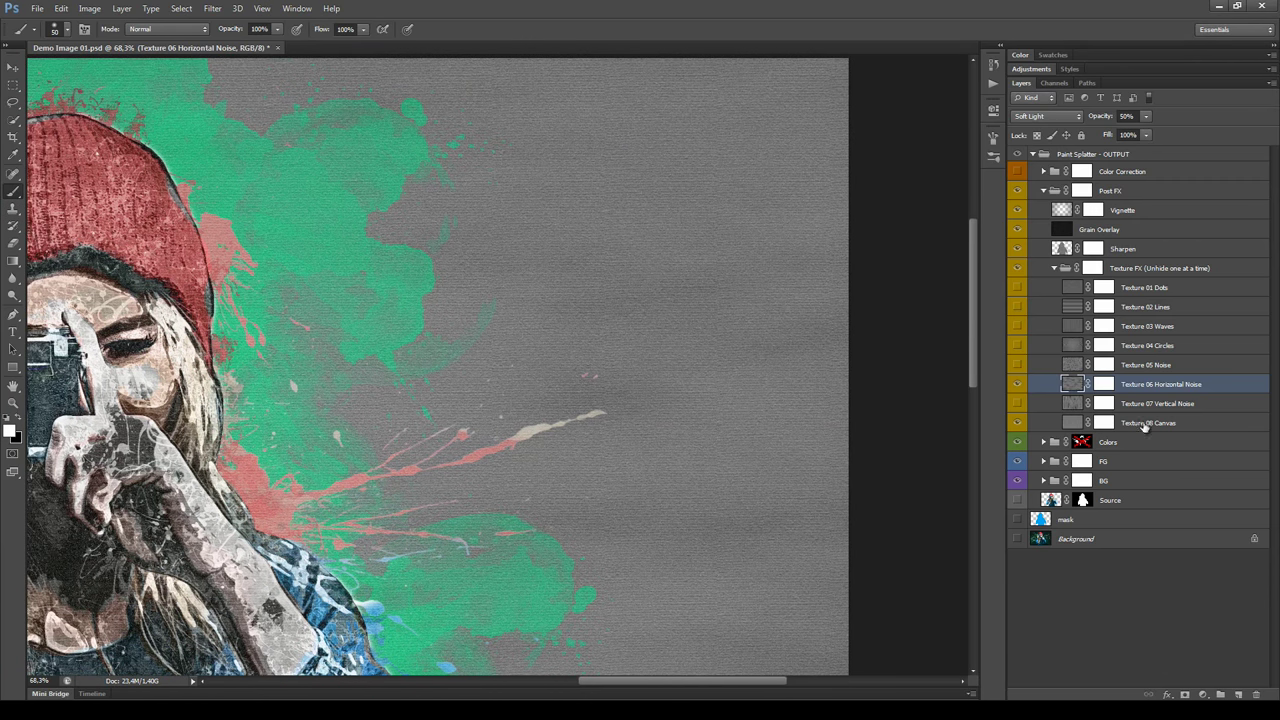
click(1146, 116)
drag(1146, 133, 1161, 134)
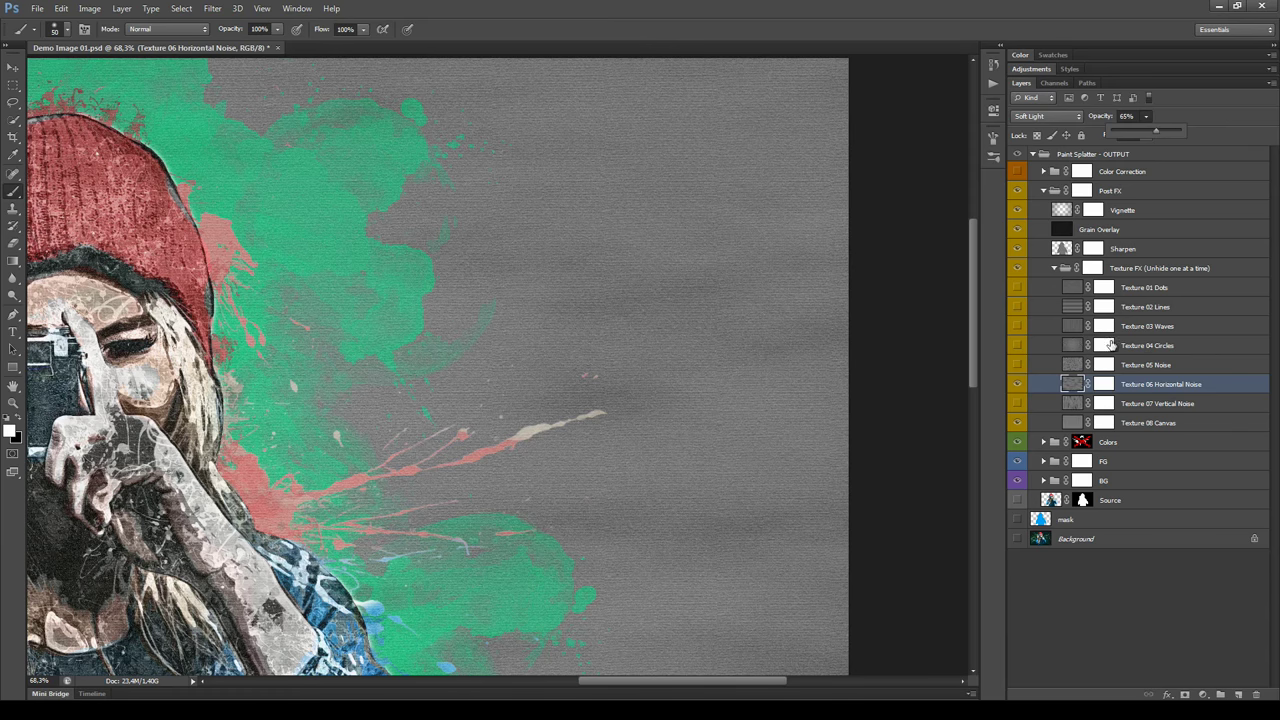
Hide the Horizontal Noise and Canvas textures, and show and select the Texture 04 Circles layer to examine its pattern.
click(1020, 385)
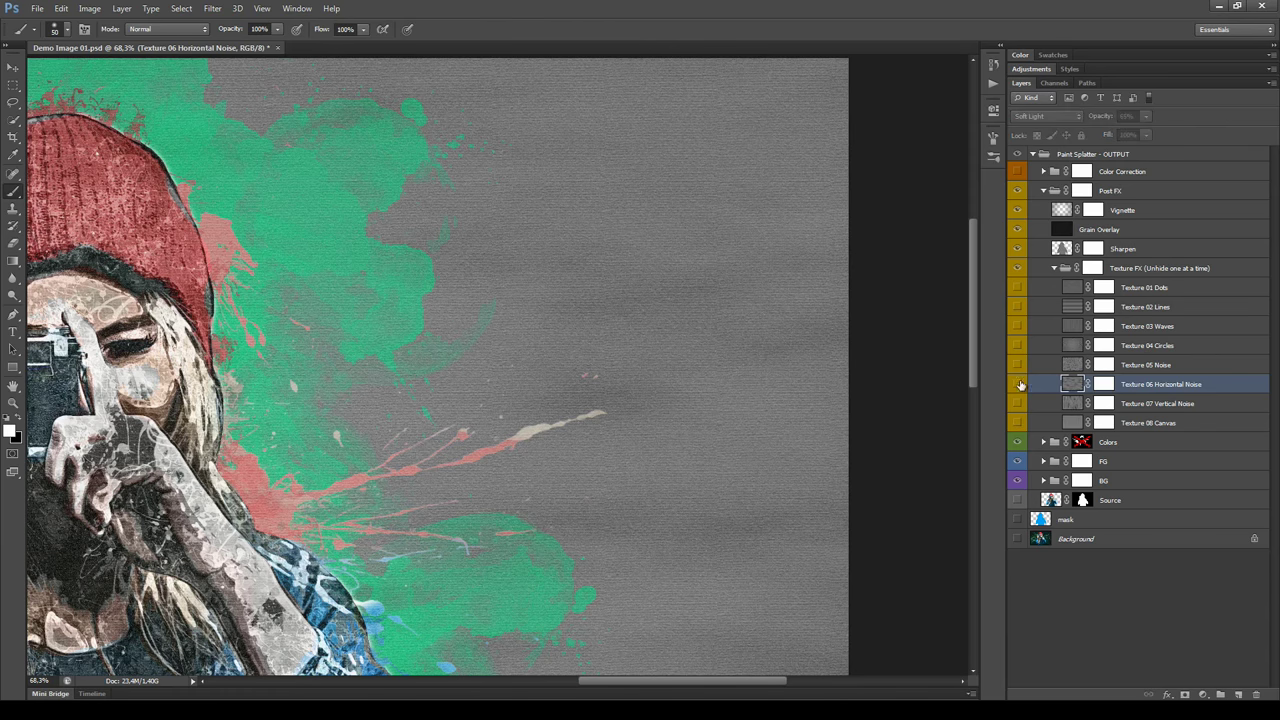
click(1018, 365)
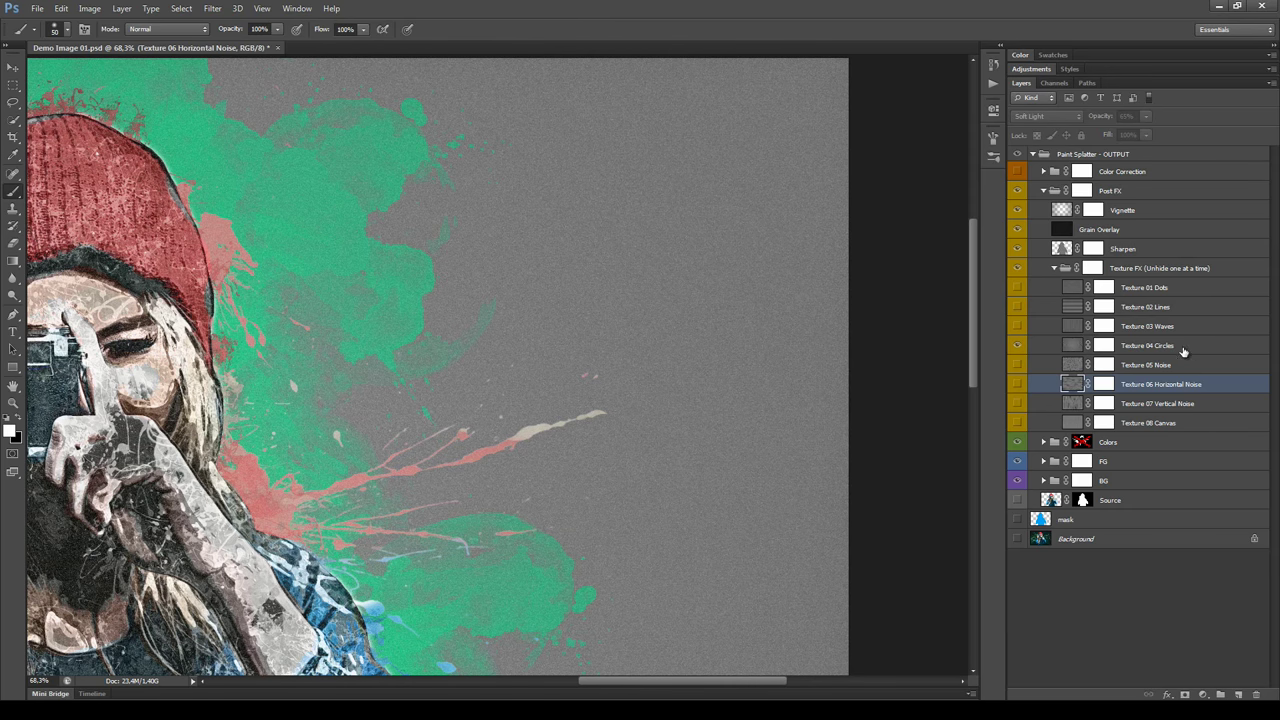
click(1017, 347)
click(1145, 346)
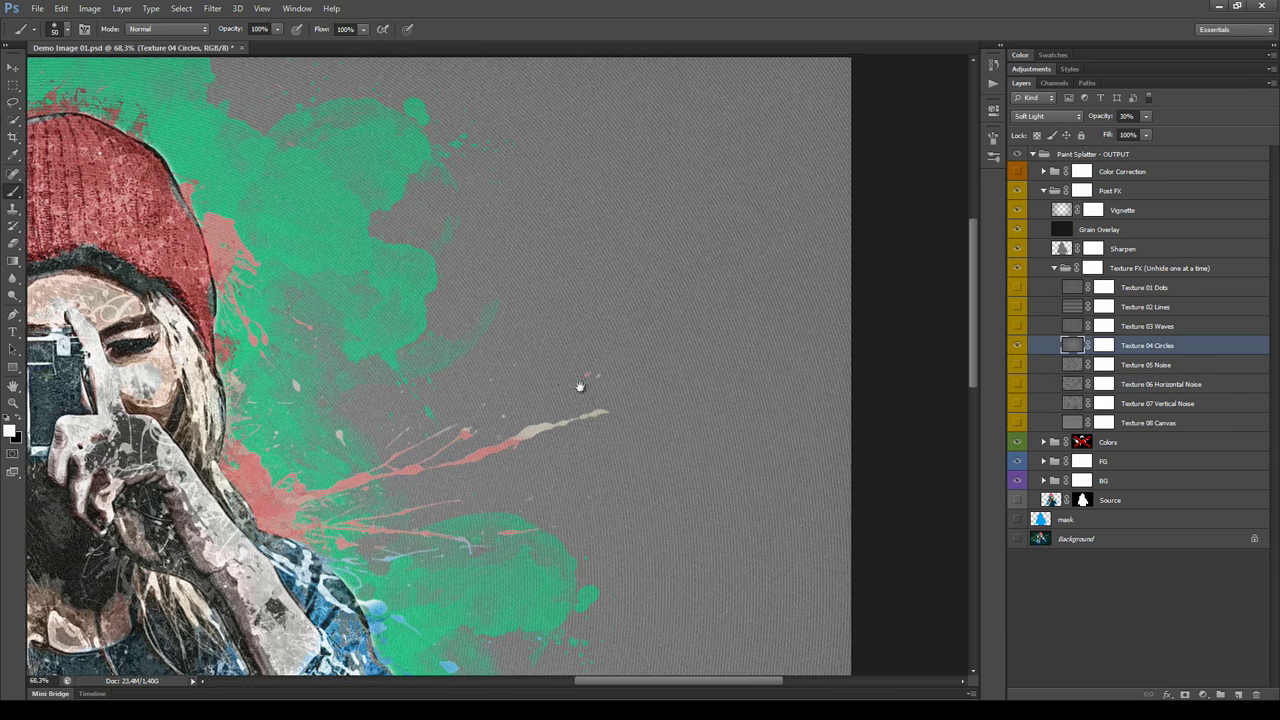
drag(514, 380, 466, 357)
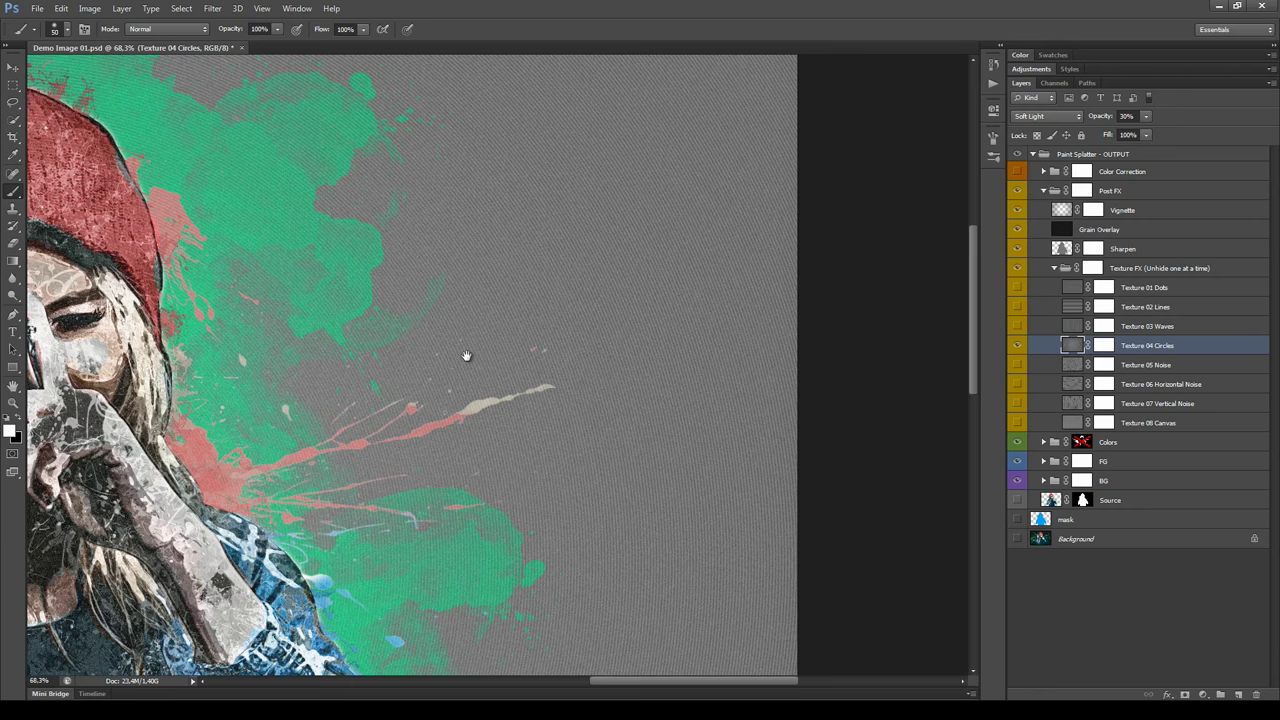
Hide Texture 04 Circles and show Texture 03 Waves instead, examining its pattern on the background.
click(1017, 346)
click(1017, 327)
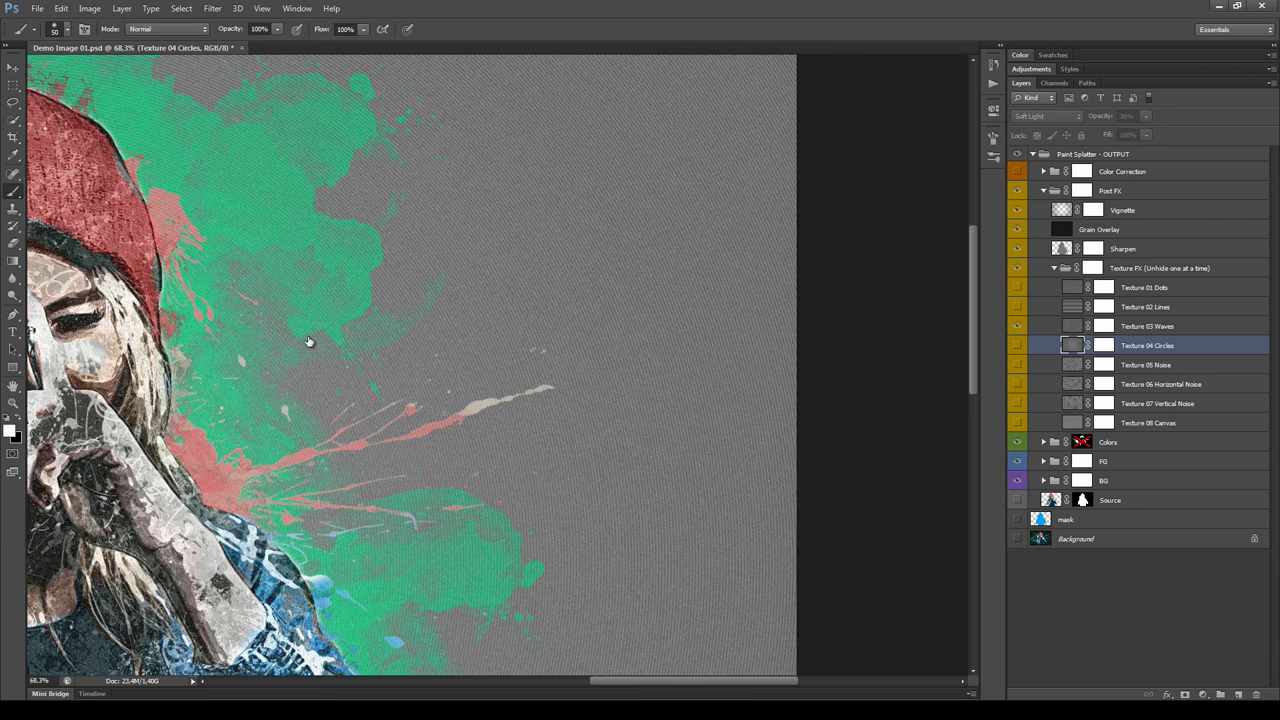
drag(561, 339, 620, 349)
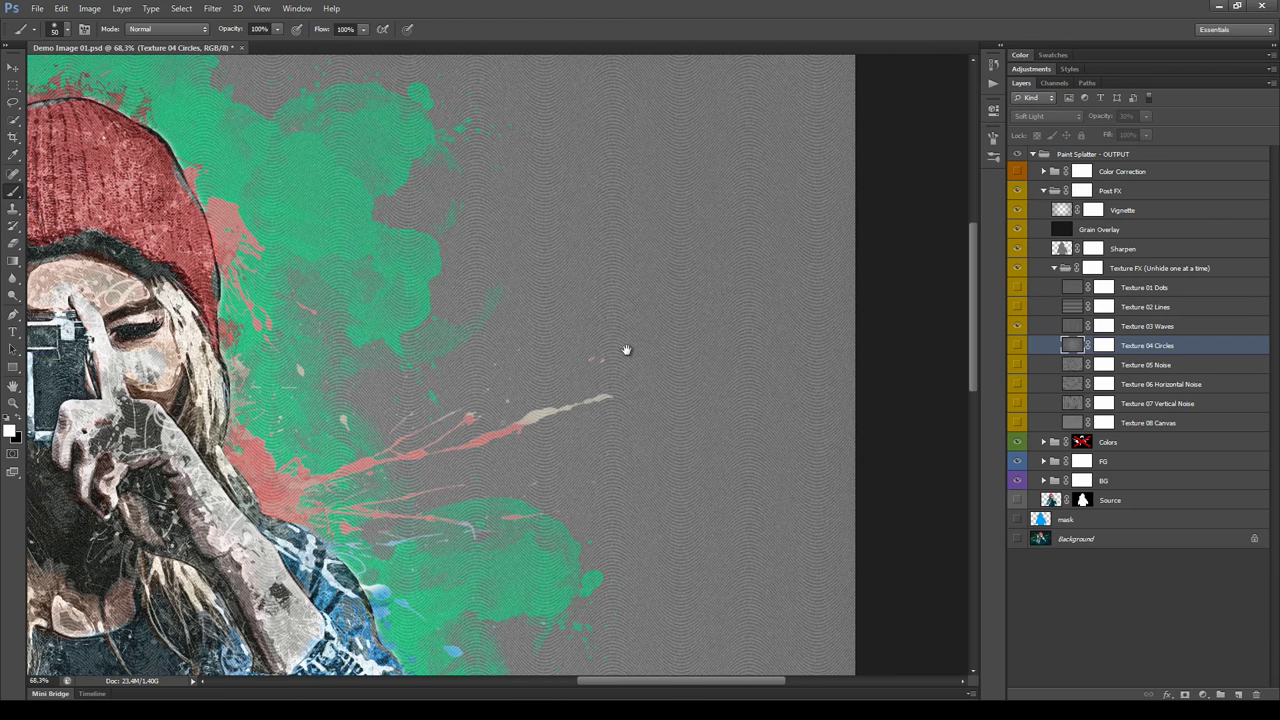
Hide Texture 03 Waves, preview Texture 02 Lines in its place, and switch to Texture 01 Dots with that layer selected.
click(1017, 311)
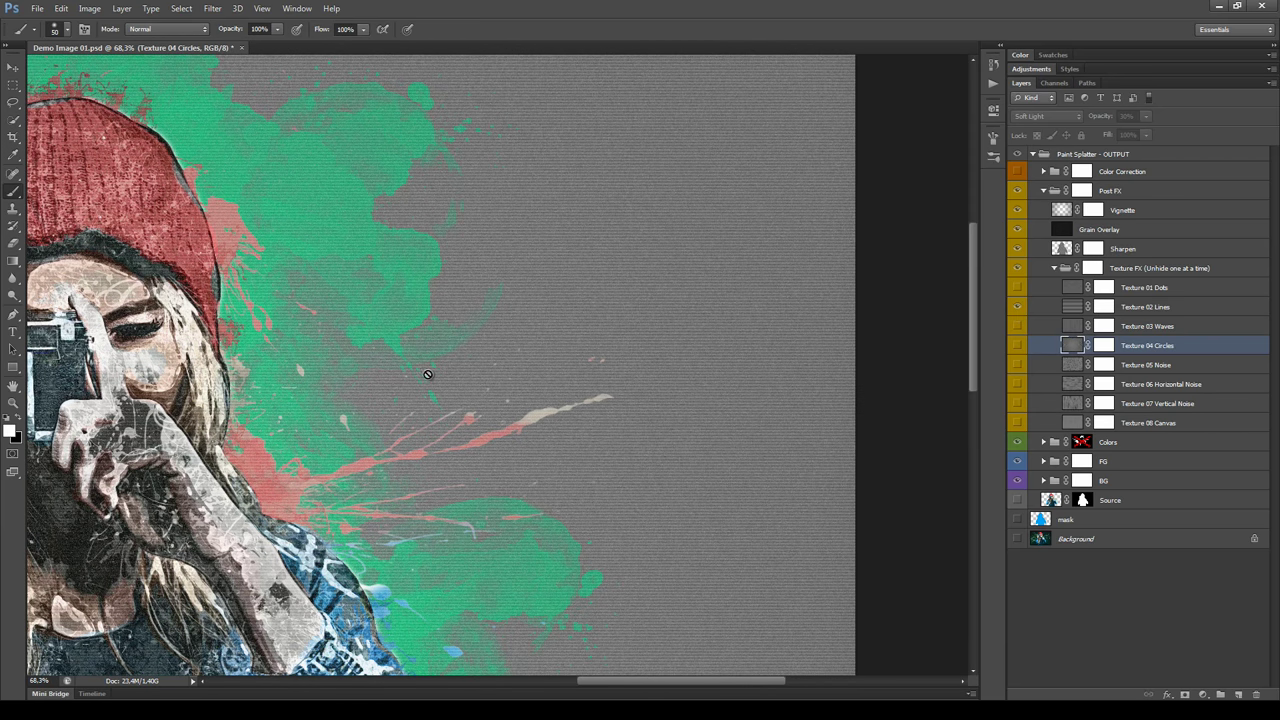
click(1125, 306)
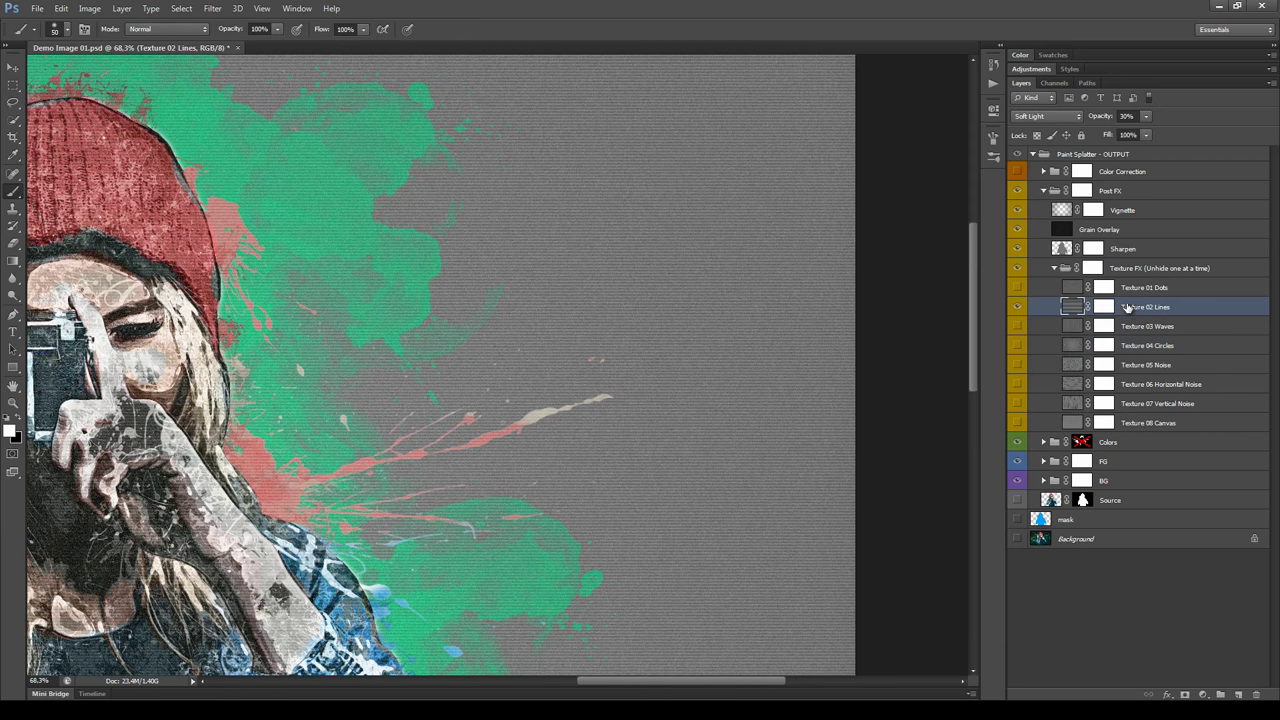
click(1017, 307)
click(1017, 287)
click(1068, 287)
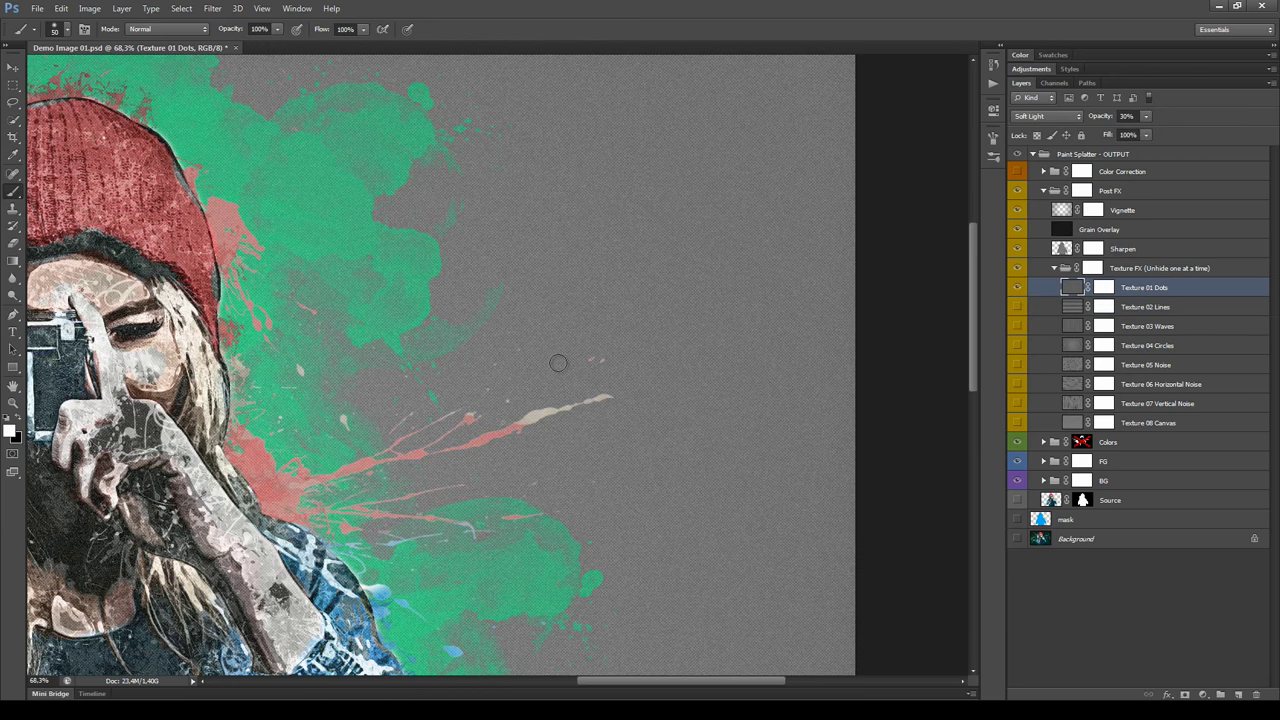
Set the Texture 01 Dots layer's opacity to 100% and inspect the pattern on the background.
click(1146, 116)
drag(1146, 131, 1273, 137)
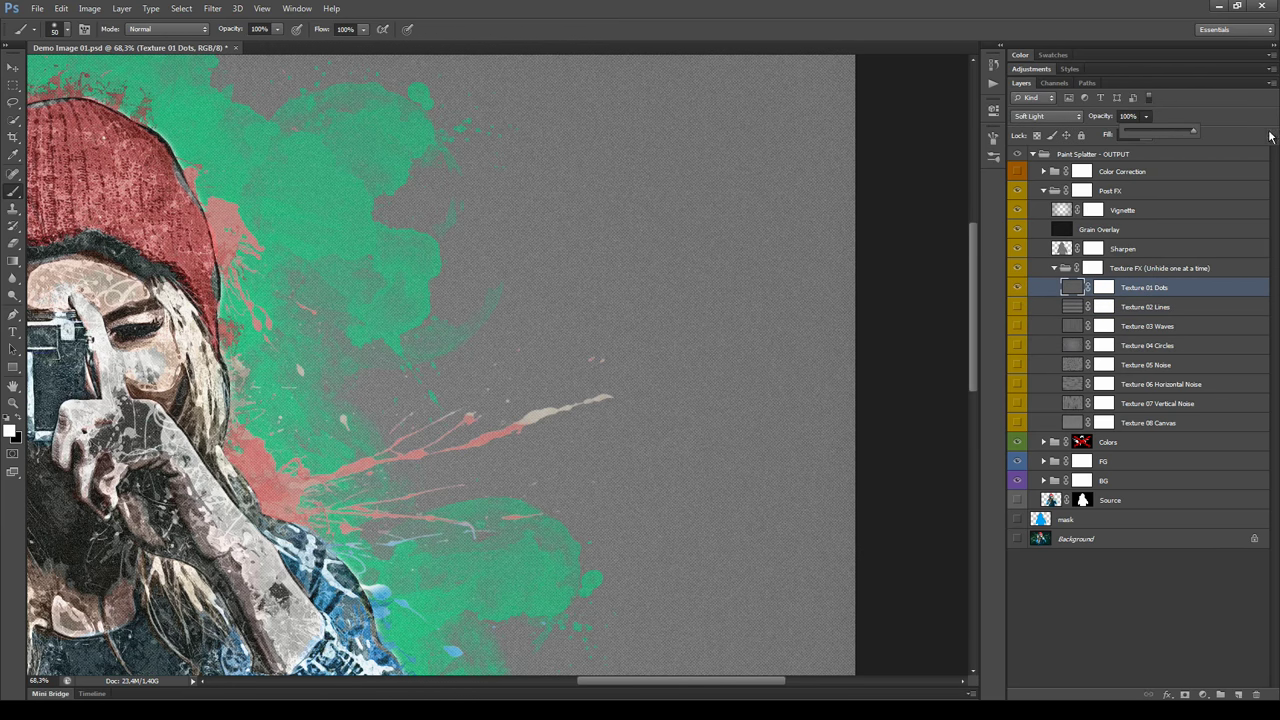
click(602, 353)
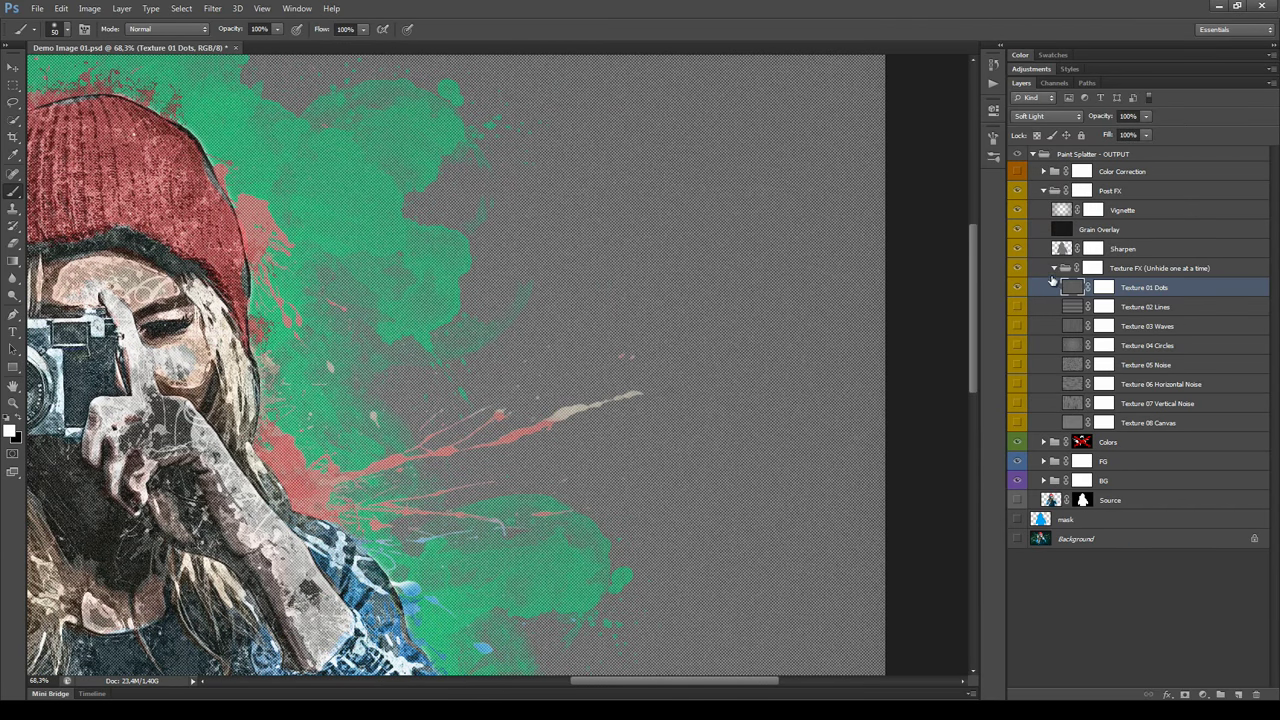
Collapse the Texture FX and Post FX groups, and show the Color Correction group.
click(1053, 268)
click(1043, 190)
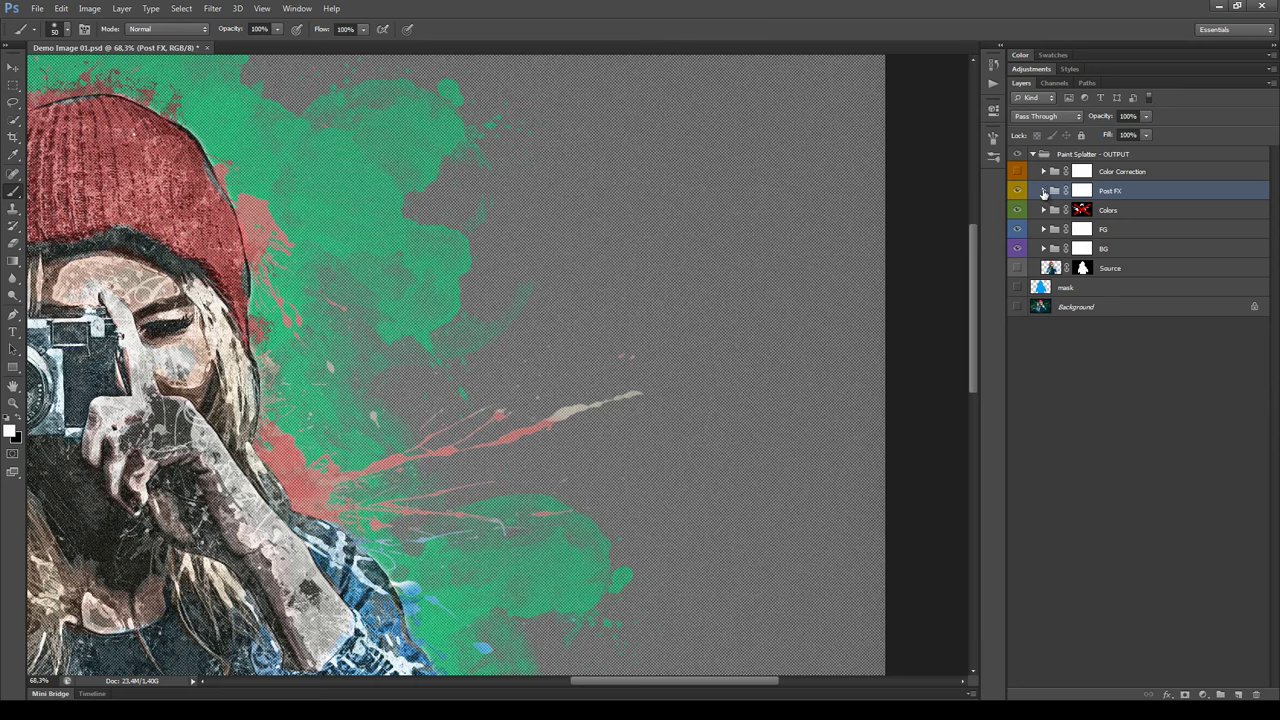
click(1018, 171)
scroll(578, 320, left, 5)
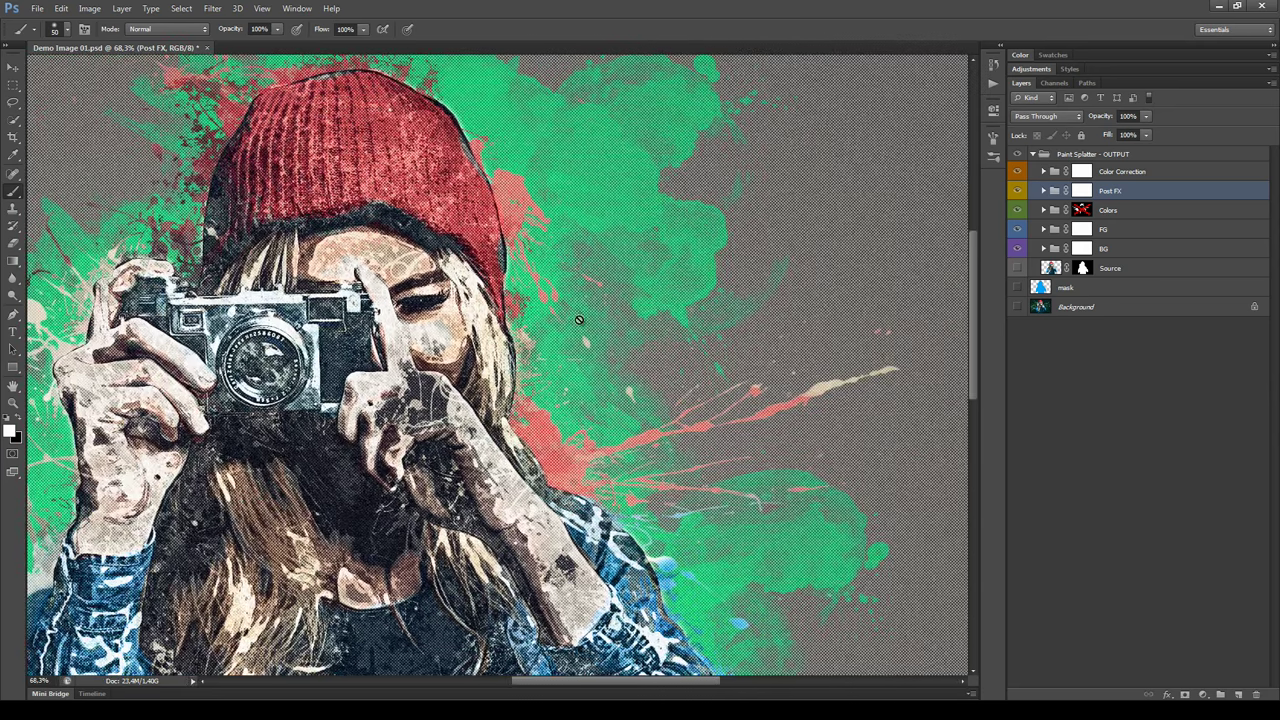
click(1107, 297)
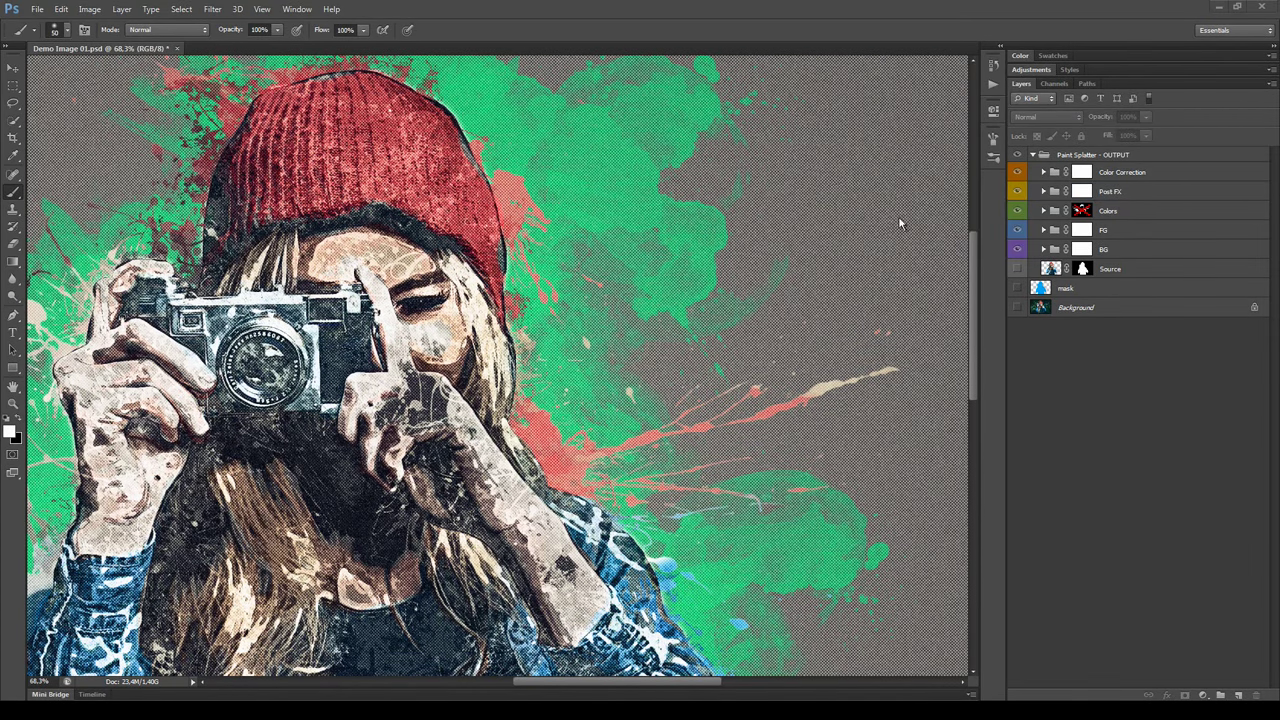
Expand the Color Correction group and inspect the Global Hue/Saturation and Global Levels adjustment settings.
click(1044, 172)
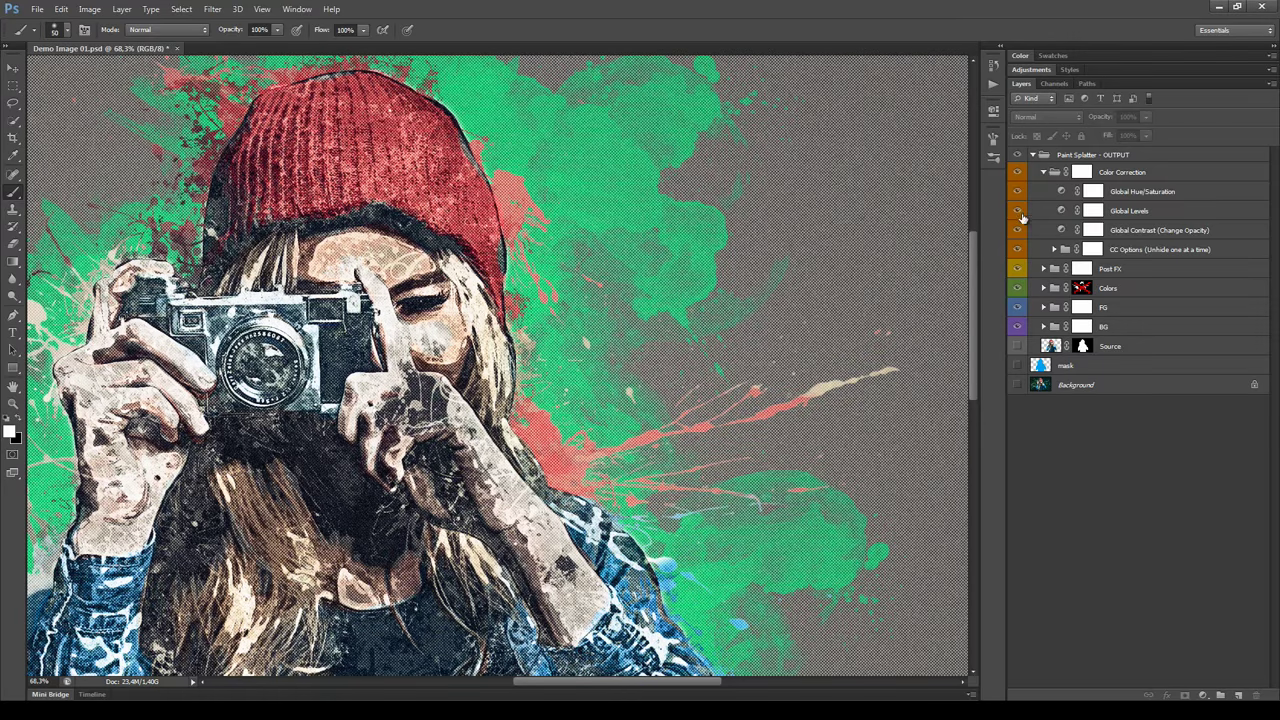
click(1188, 193)
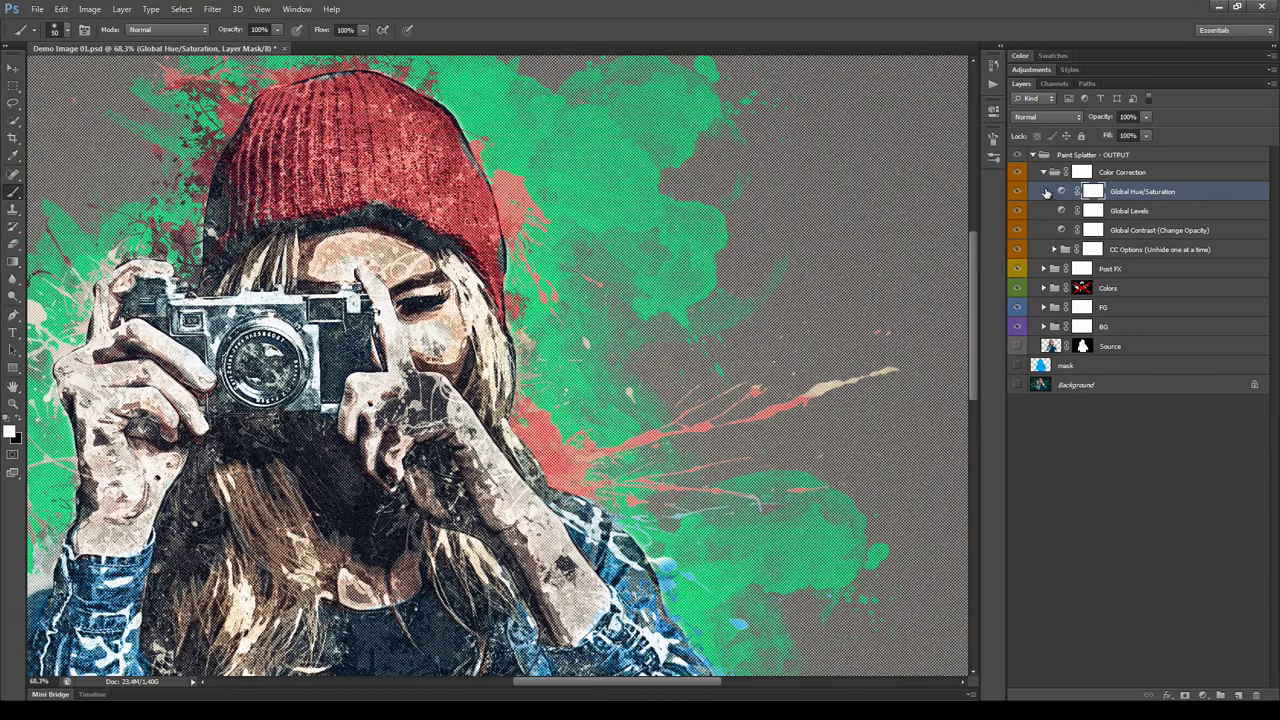
double_click(1061, 191)
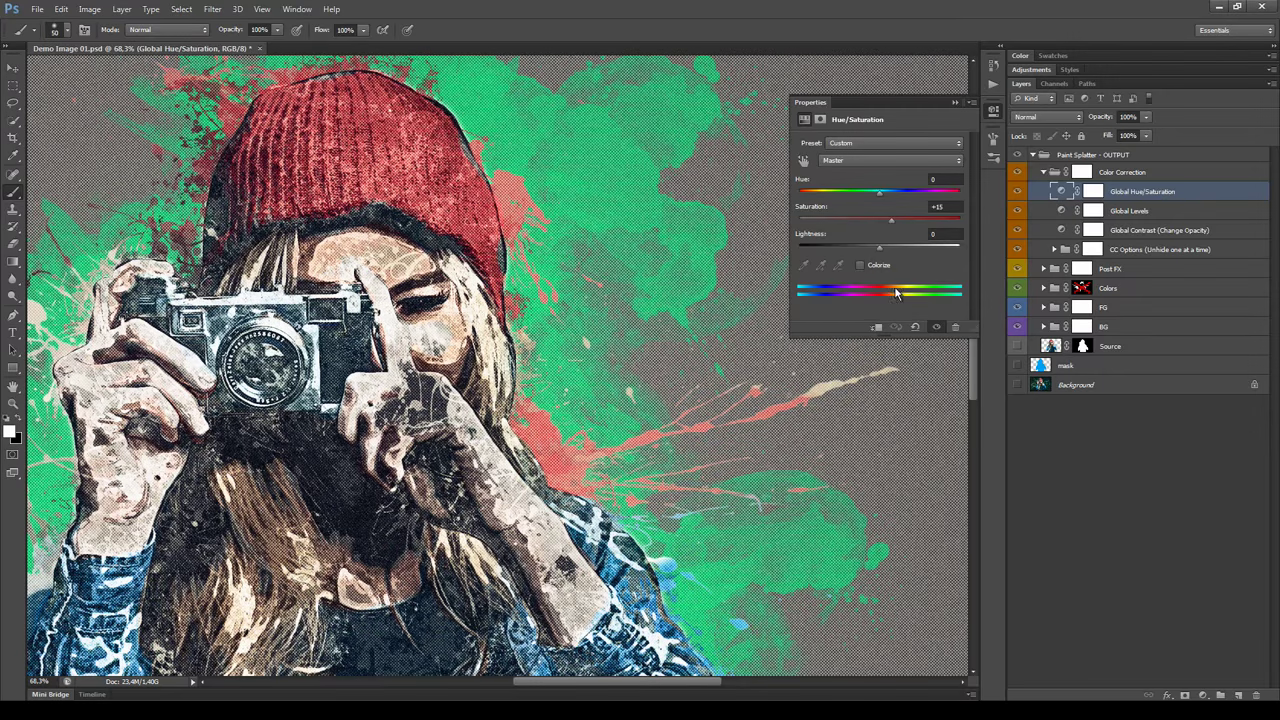
click(1071, 213)
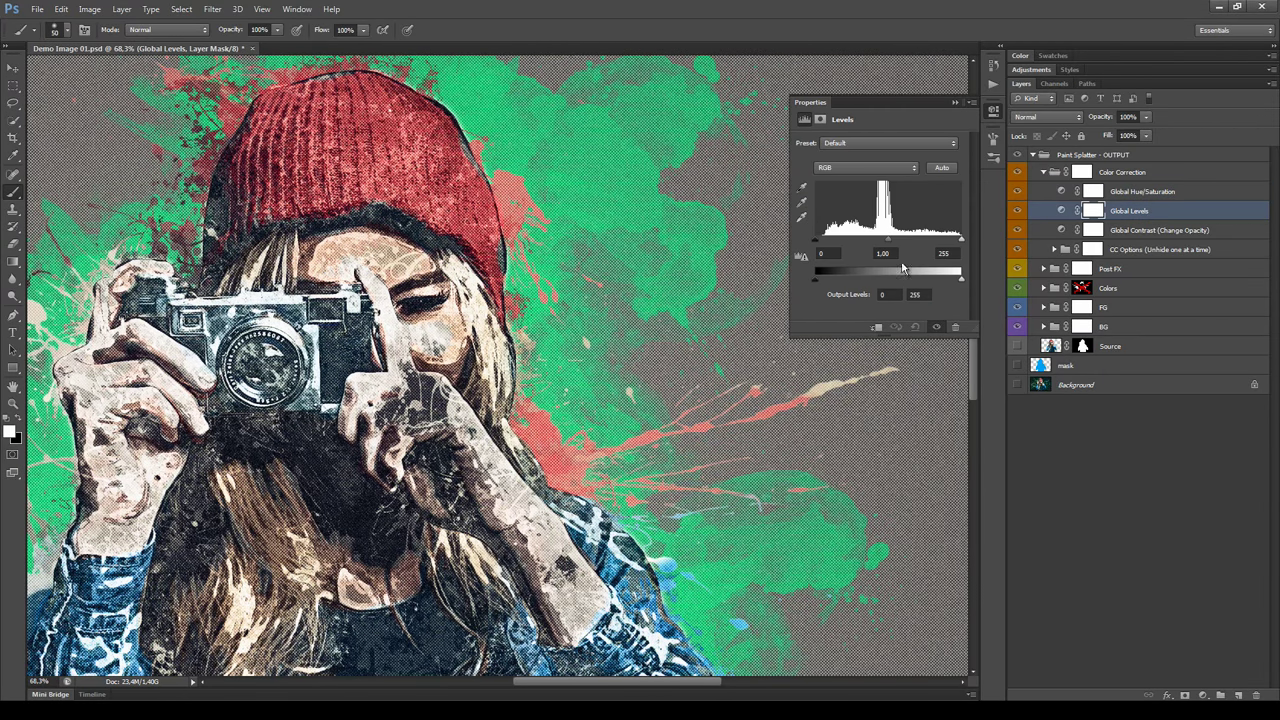
Try raising the Global Contrast layer's opacity to 47% and 50%, and return it to 15%.
click(1091, 234)
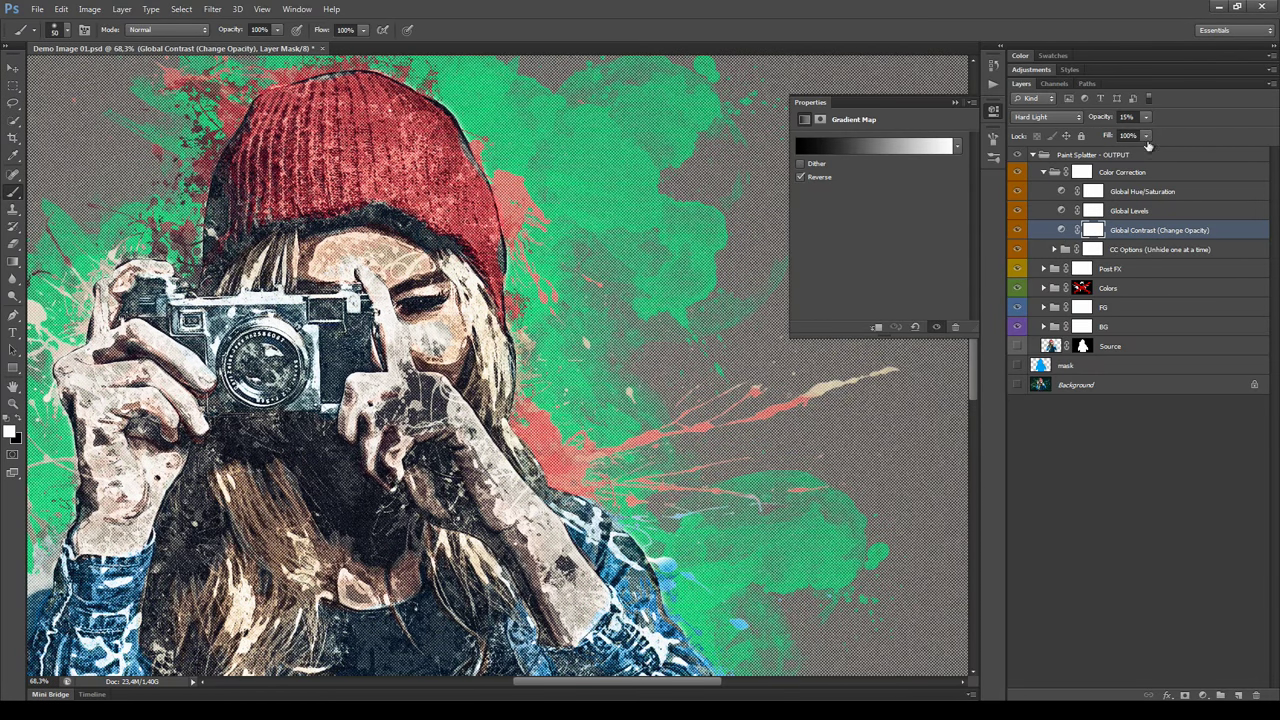
drag(1146, 118, 1170, 138)
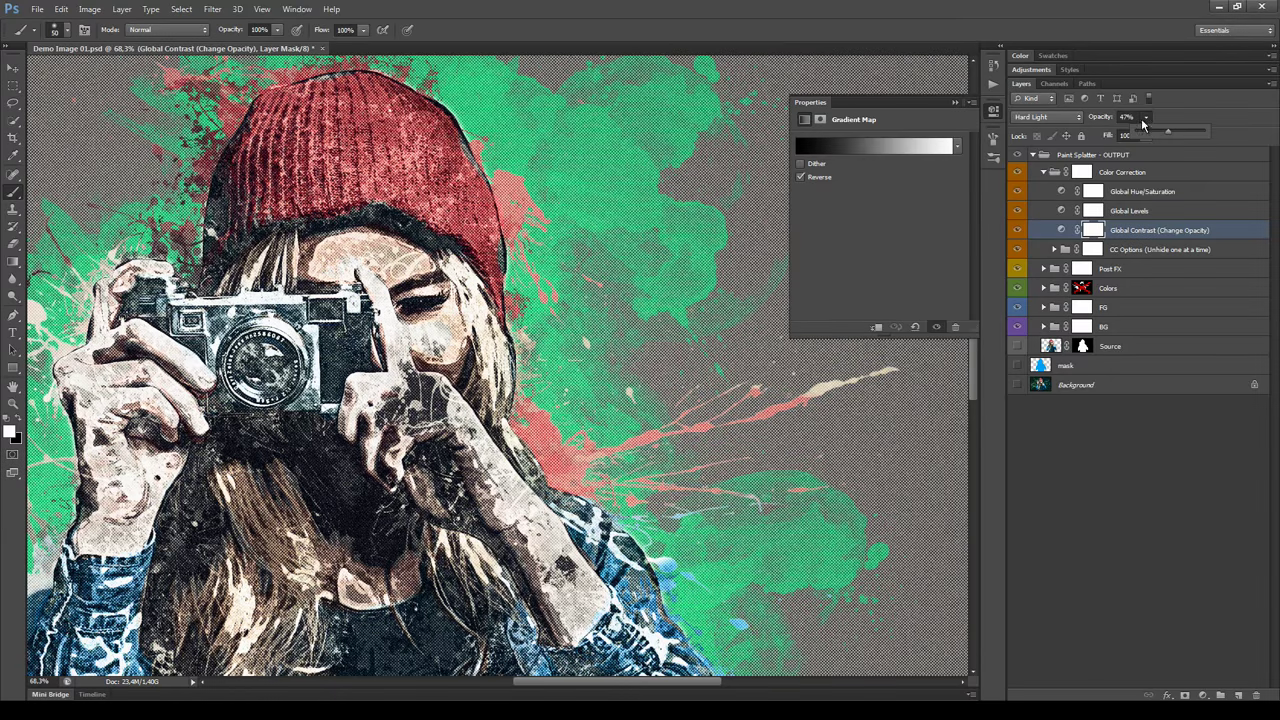
click(1127, 117)
text(50)
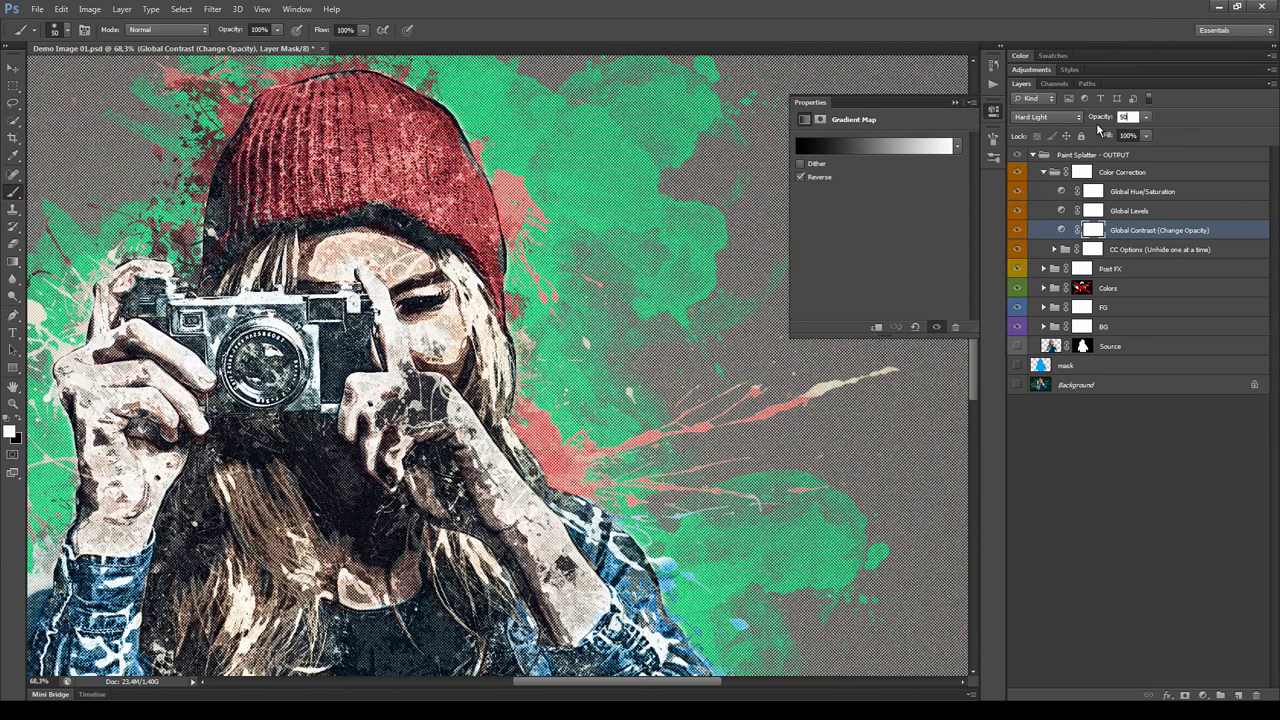
key(Return)
click(1130, 117)
key(Return)
click(993, 111)
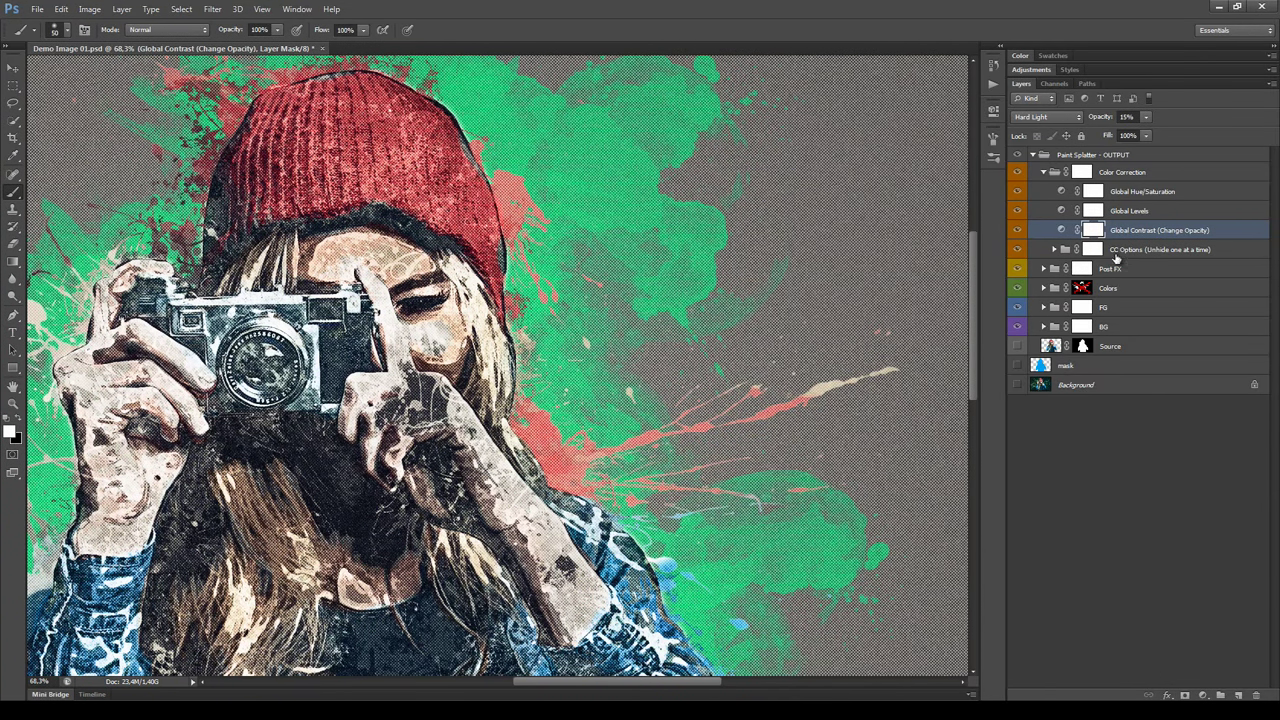
Expand the CC Options group, compare the portrait with CC Option 1 off and on, and select CC Option 1.
click(1160, 251)
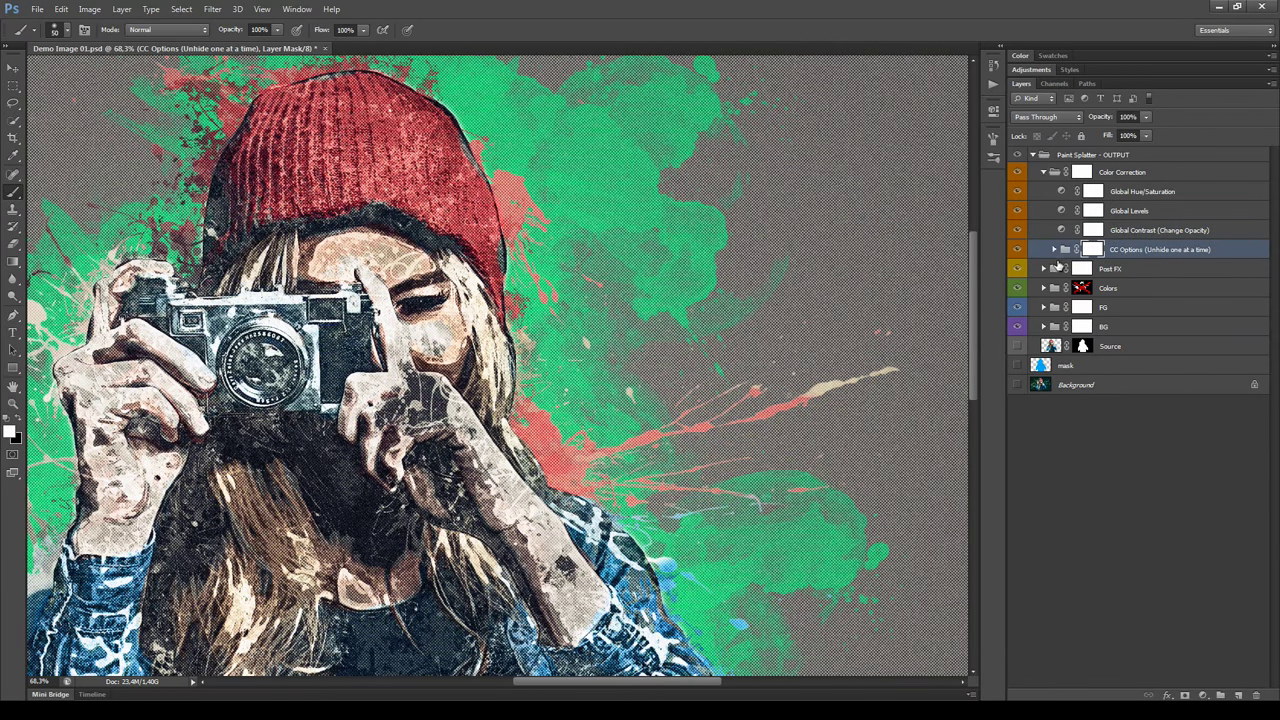
click(1053, 250)
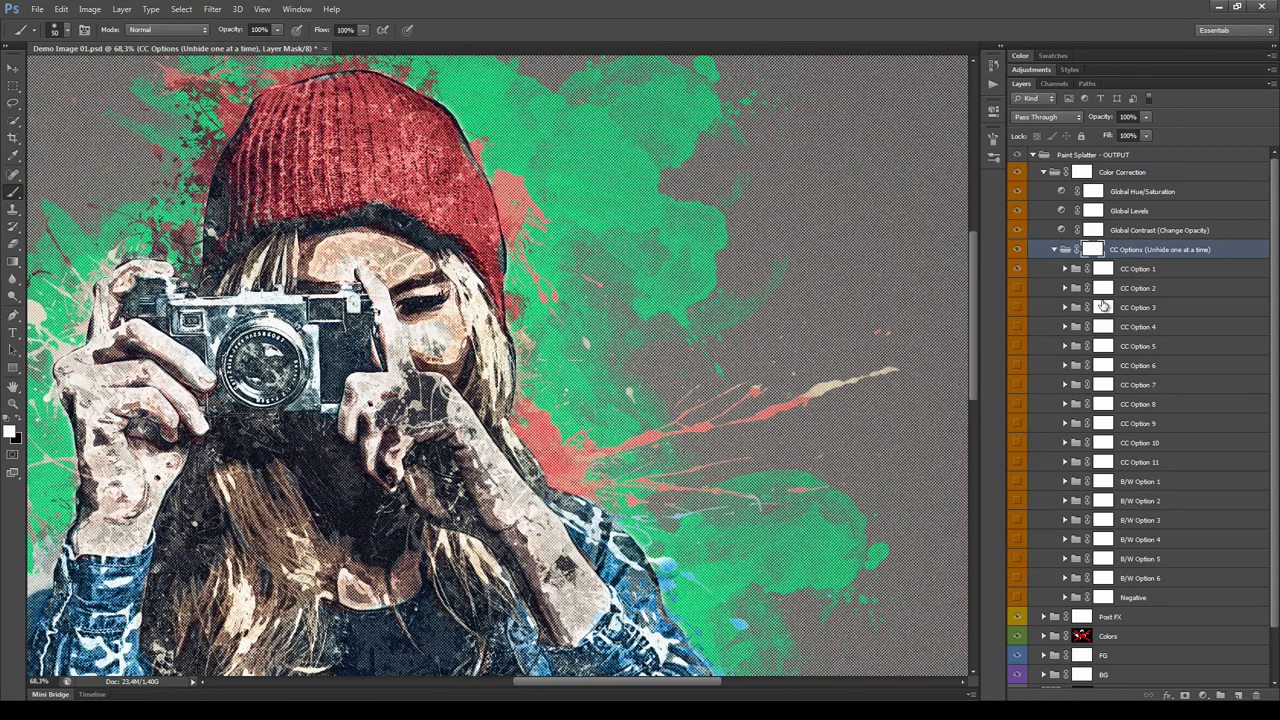
click(1019, 269)
click(1019, 269)
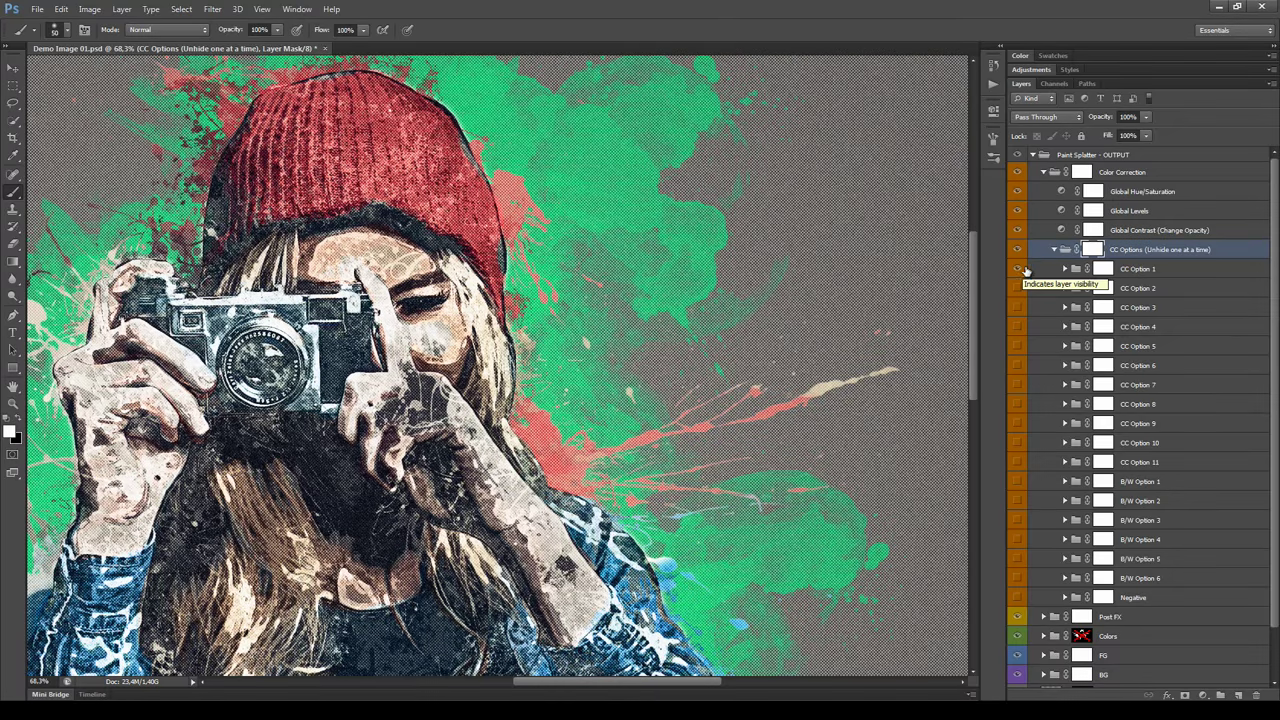
click(1160, 272)
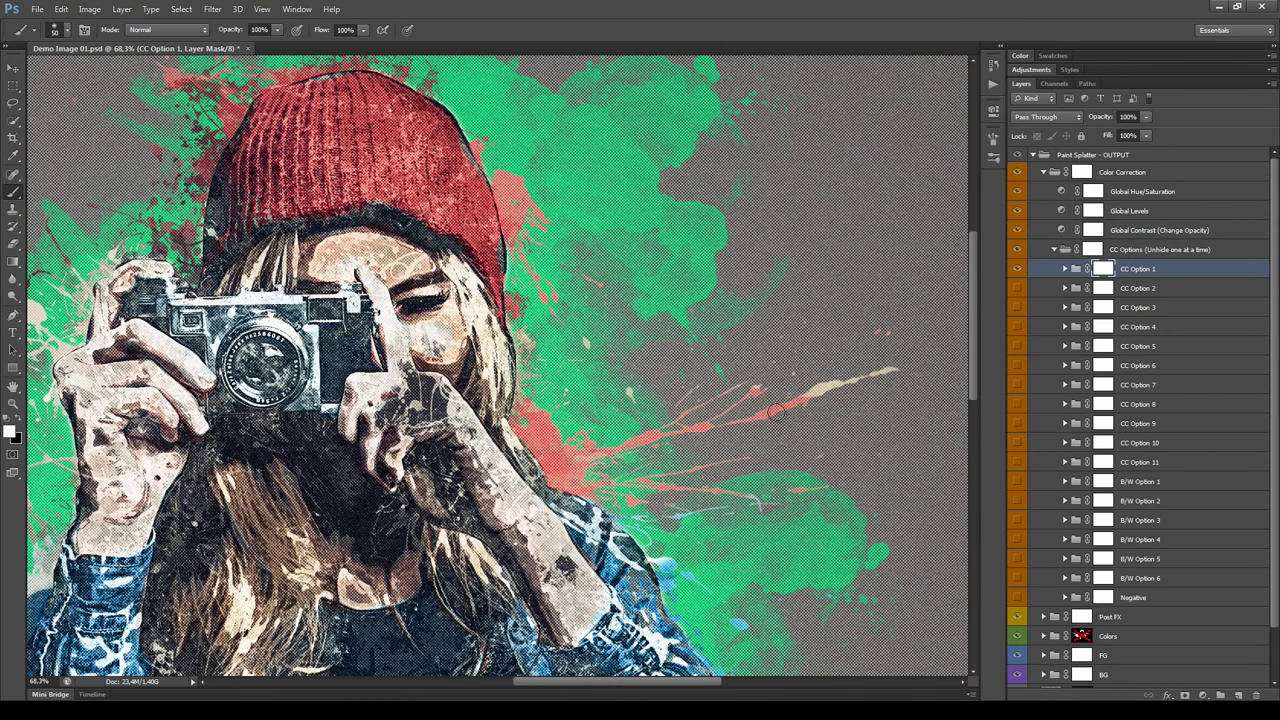
Hide CC Option 1 and preview the other color options one at a time, including CC Options 3, 6, 9 and 11.
key(ctrl+0)
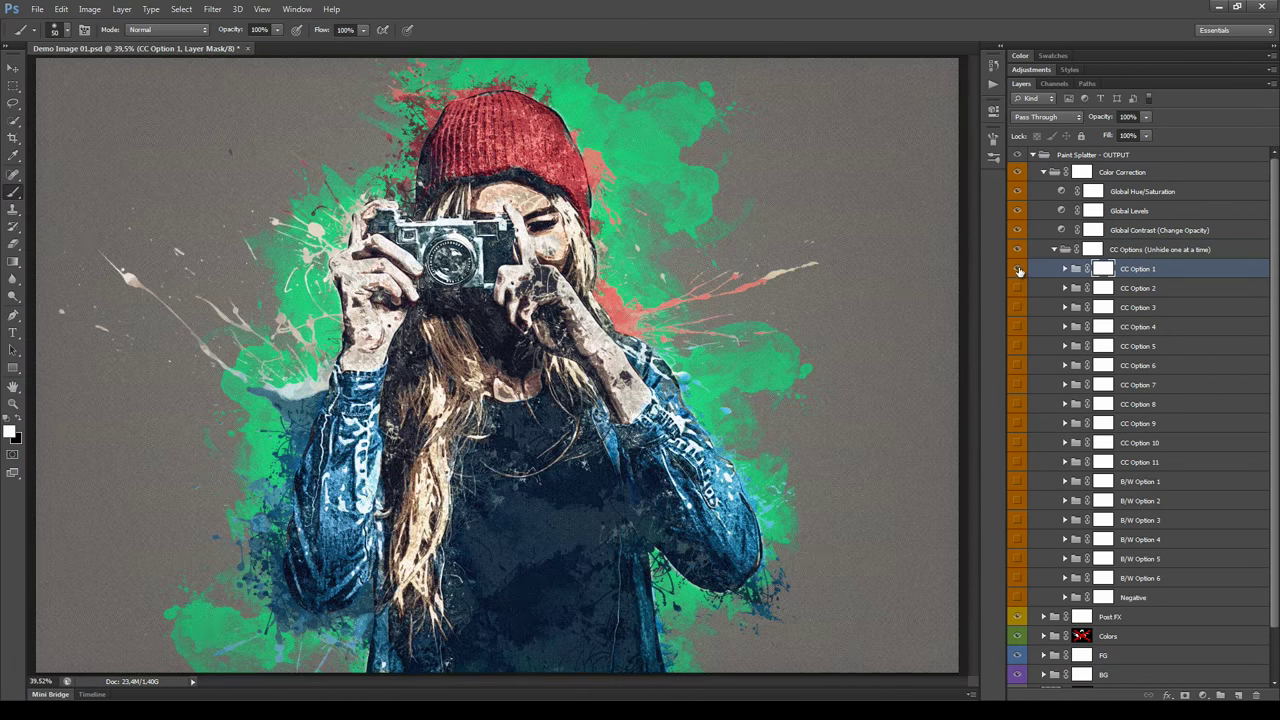
click(1019, 269)
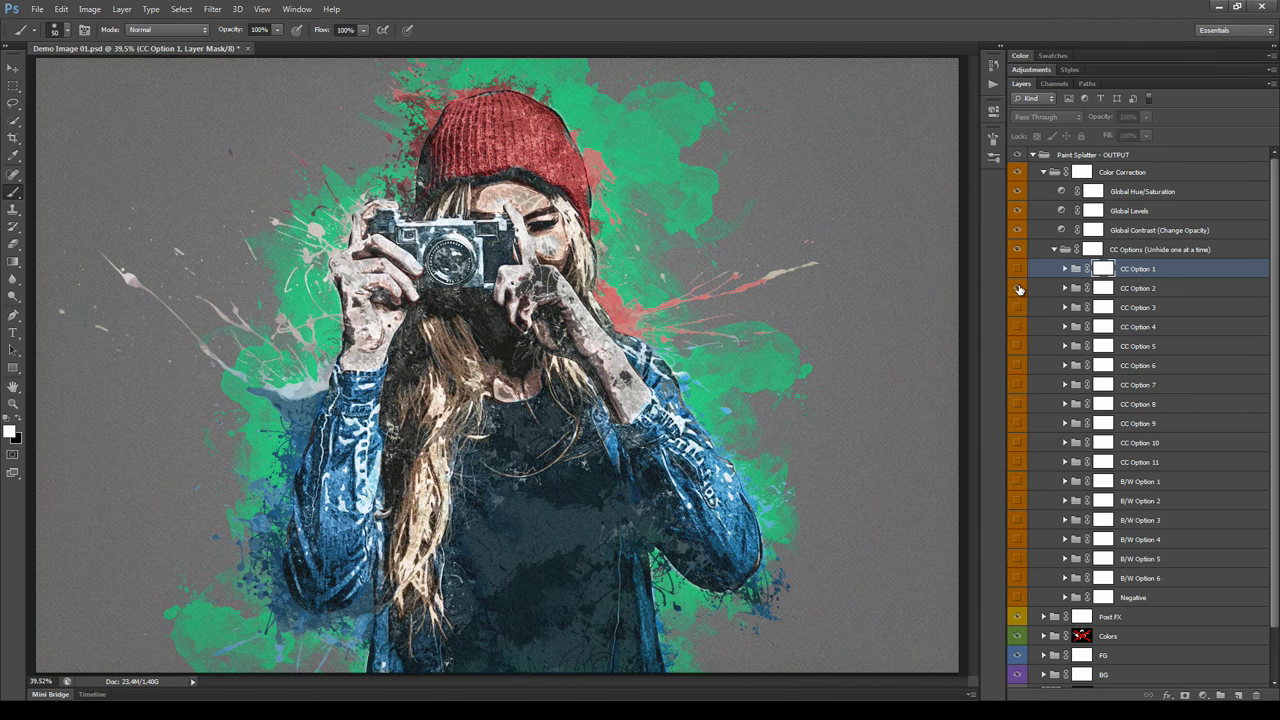
click(1020, 305)
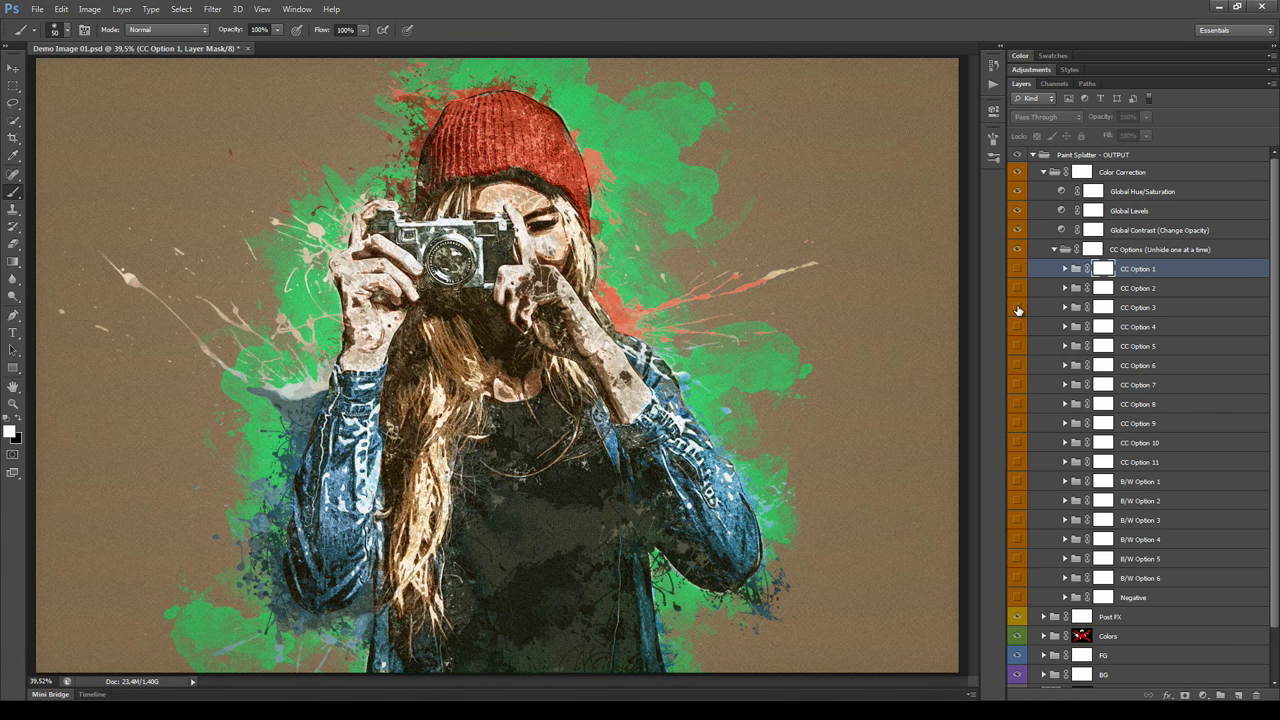
click(1018, 308)
click(1018, 308)
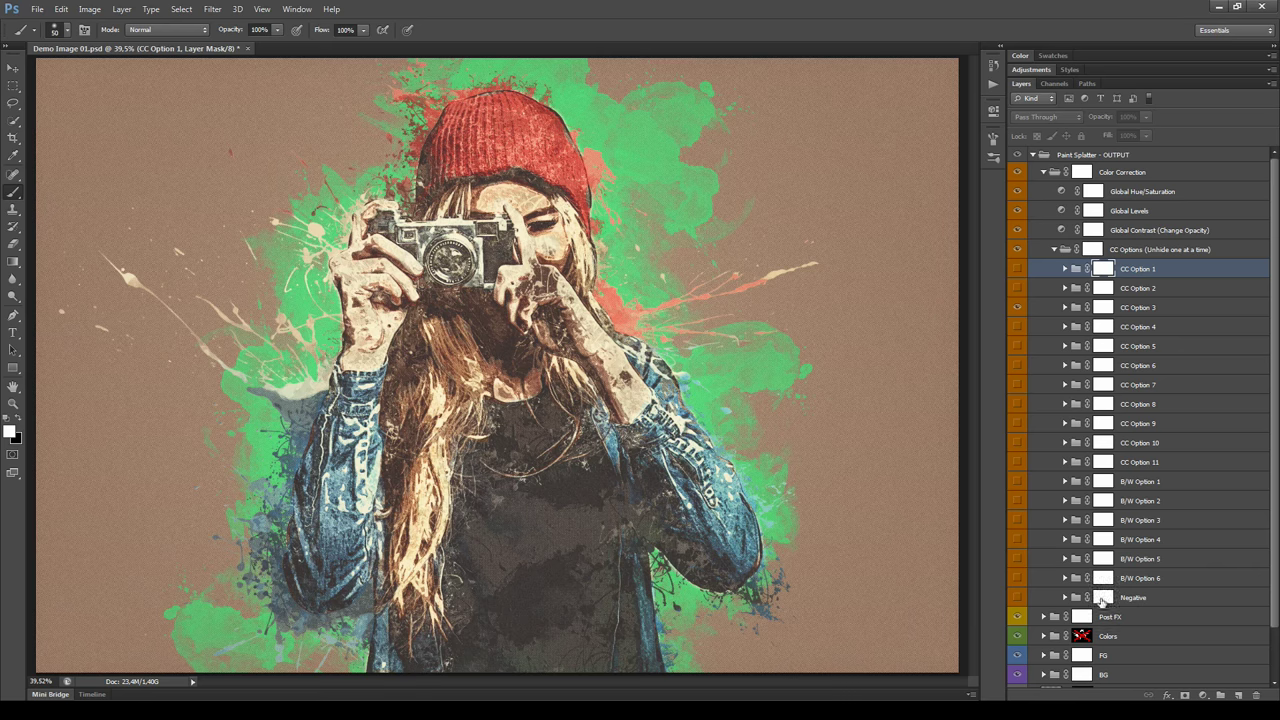
click(1018, 366)
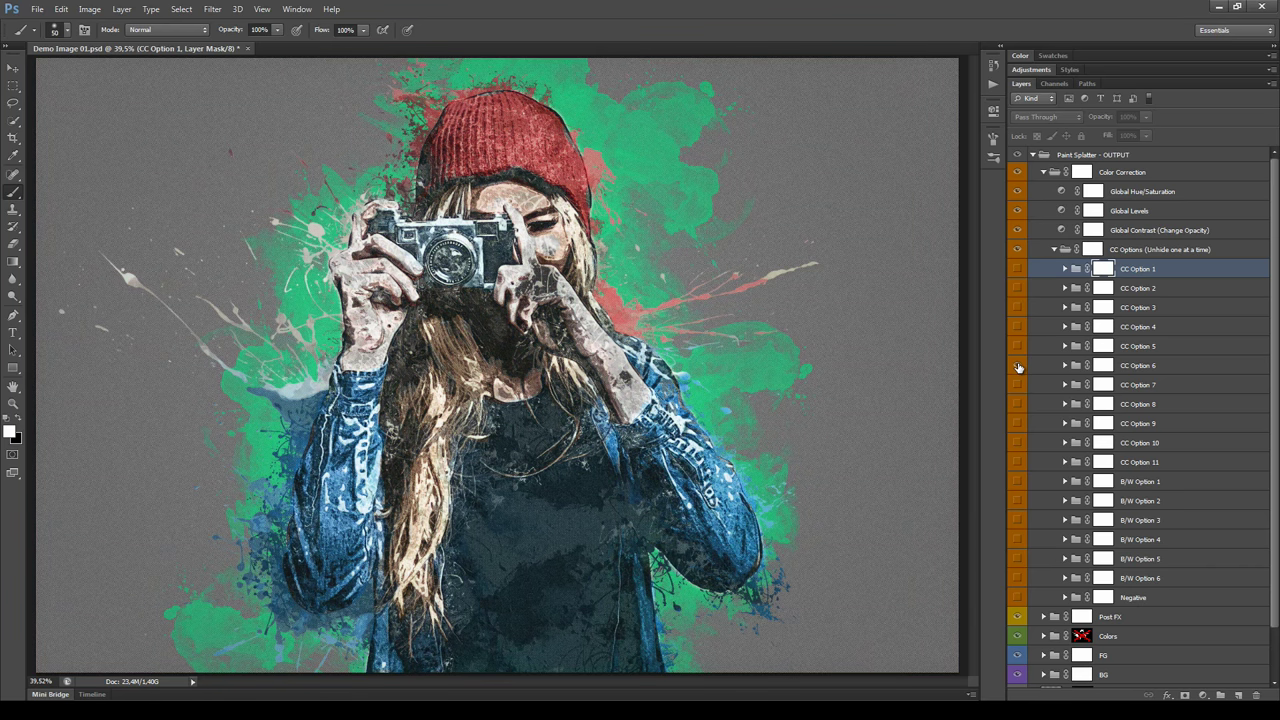
click(1018, 366)
click(1017, 424)
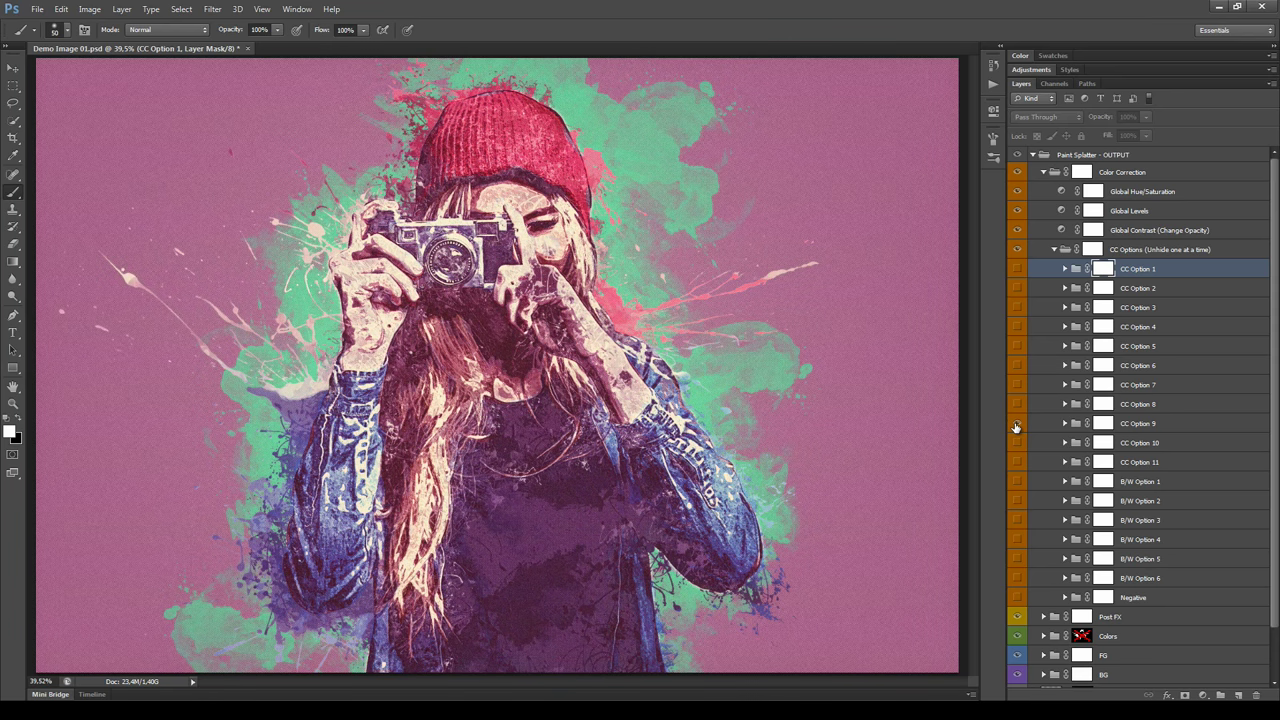
click(1017, 462)
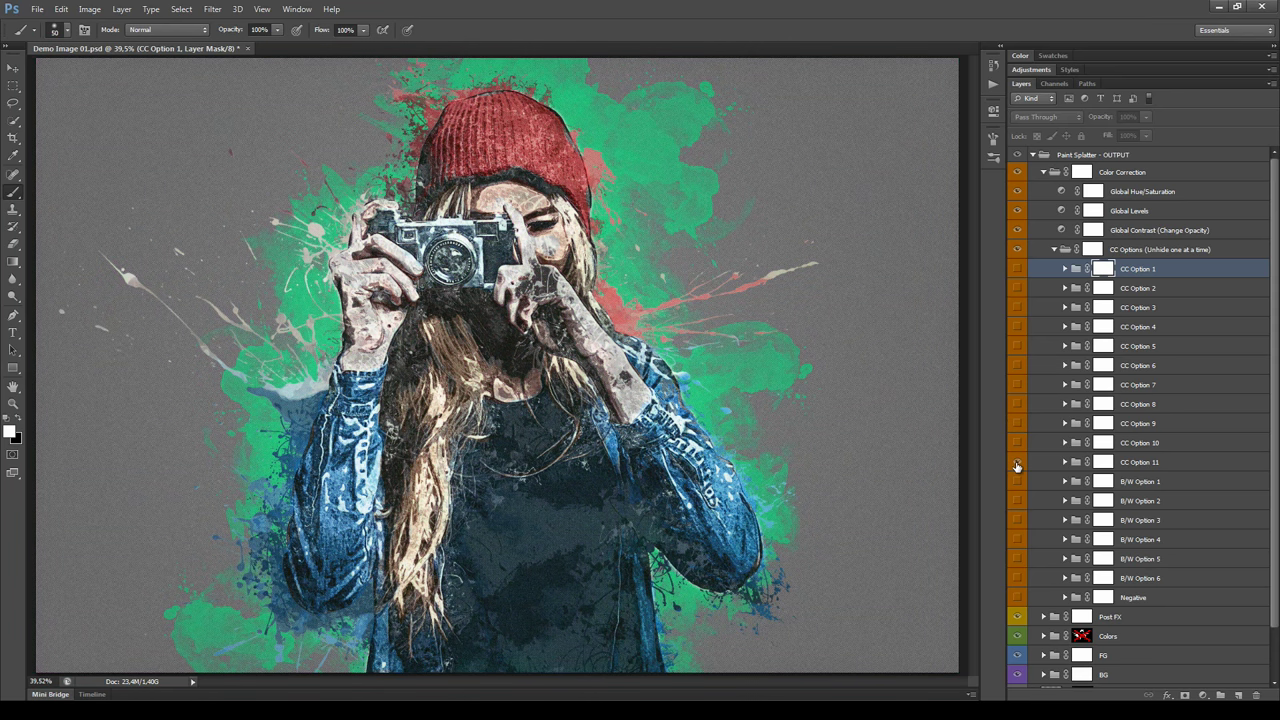
click(1017, 466)
Preview the B/W options one at a time, including B/W Options 2 and 4, and finish with the Negative option.
click(1017, 485)
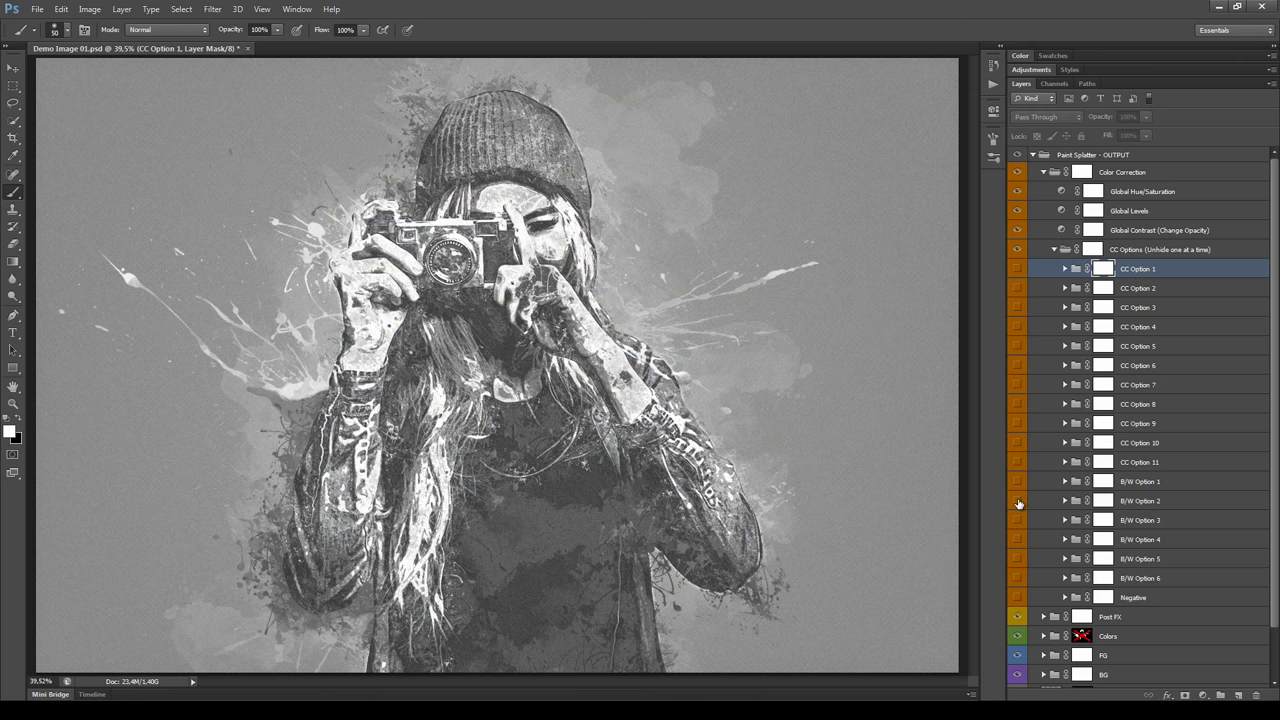
click(1018, 503)
click(1018, 503)
click(1018, 505)
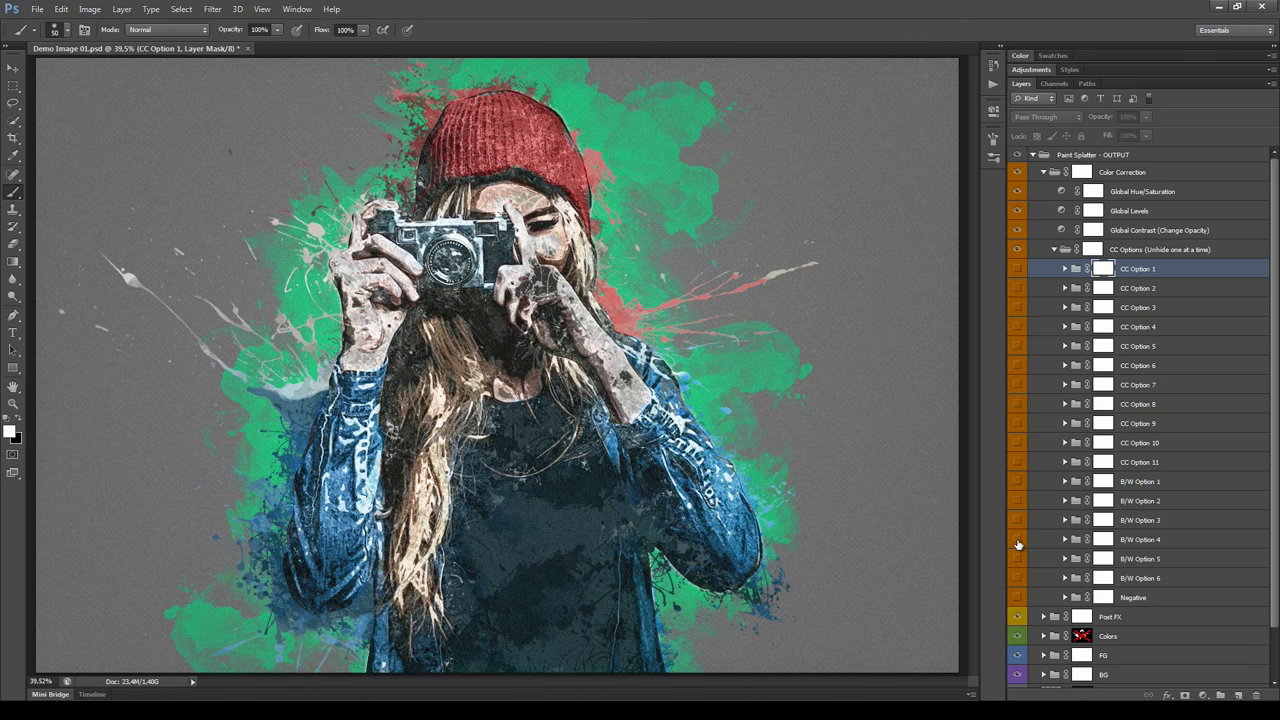
click(1018, 542)
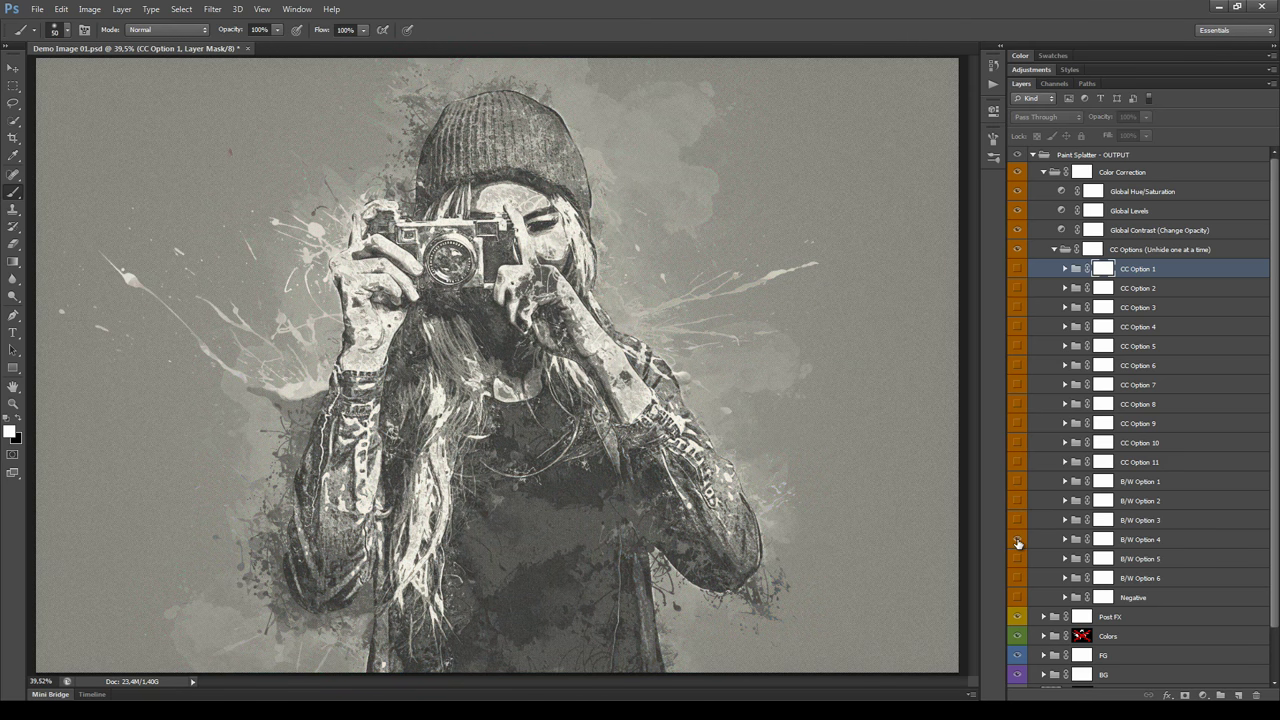
click(1018, 558)
click(1018, 560)
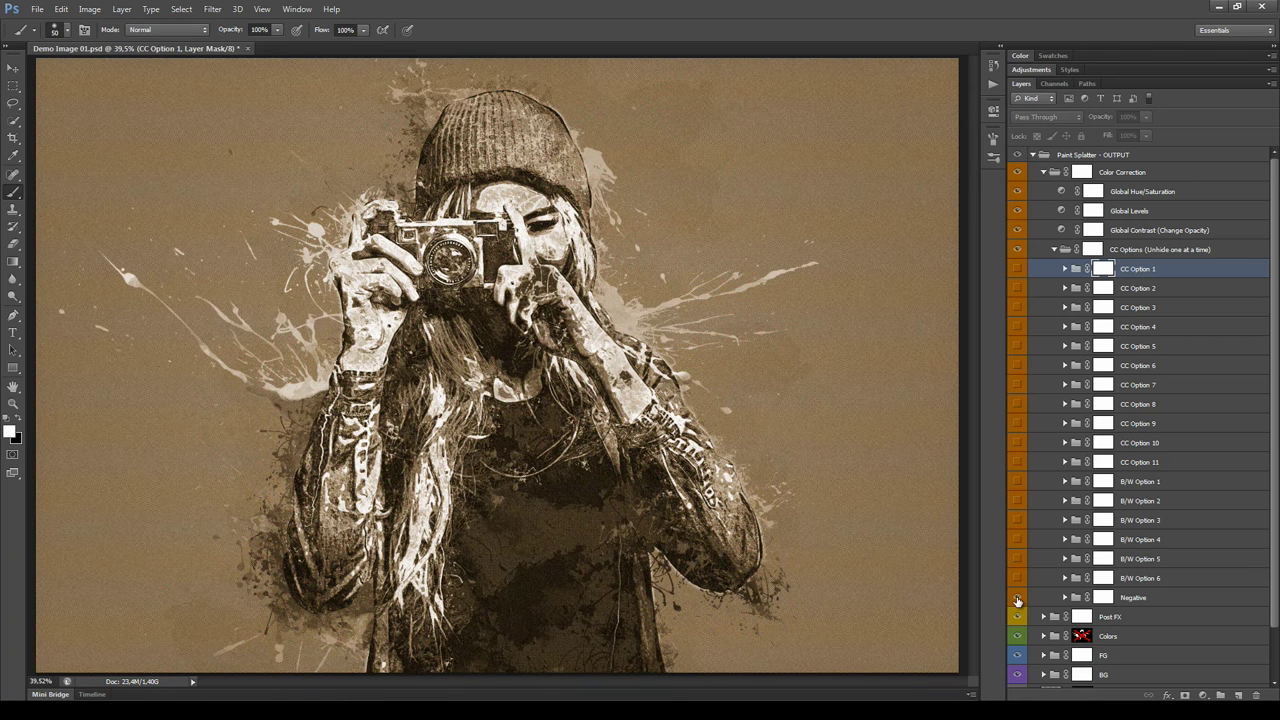
click(1018, 600)
Show CC Option 1 again and try out its group opacity, leaving it at 100%.
click(1019, 275)
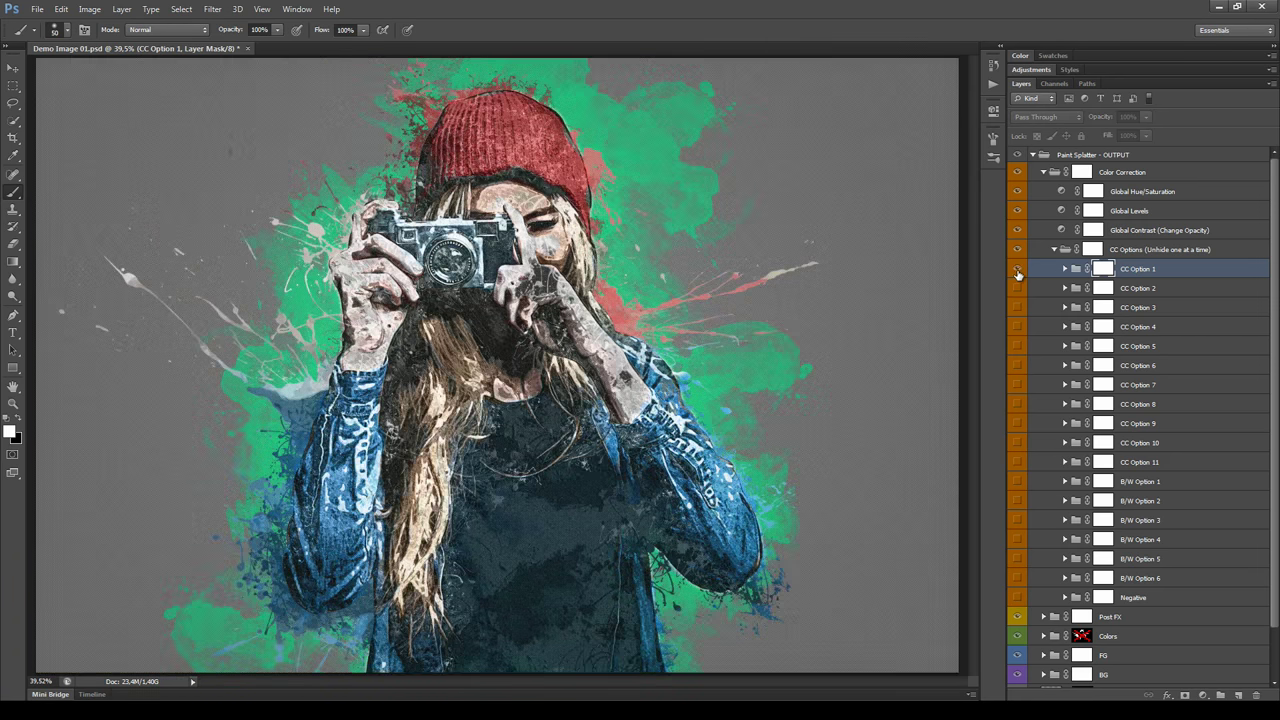
click(1018, 274)
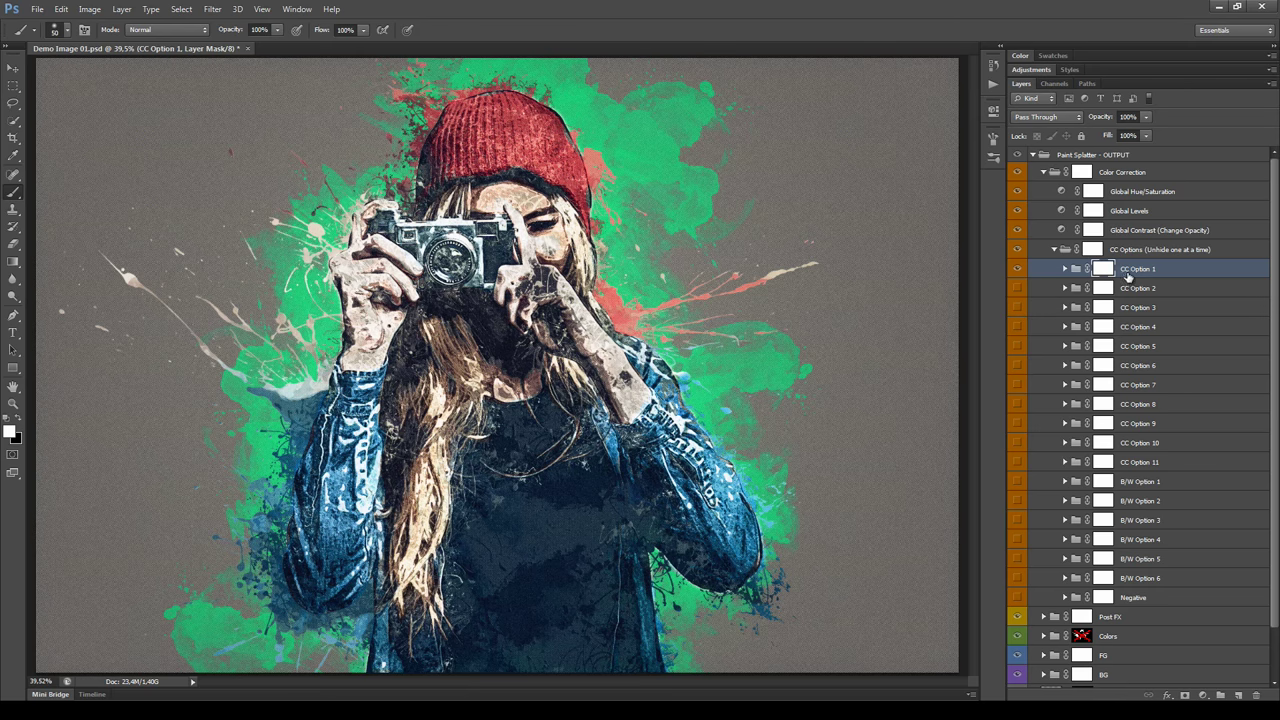
click(1146, 118)
mouse_move(1150, 128)
mouse_down()
mouse_move(1124, 138)
mouse_move(1166, 135)
mouse_up()
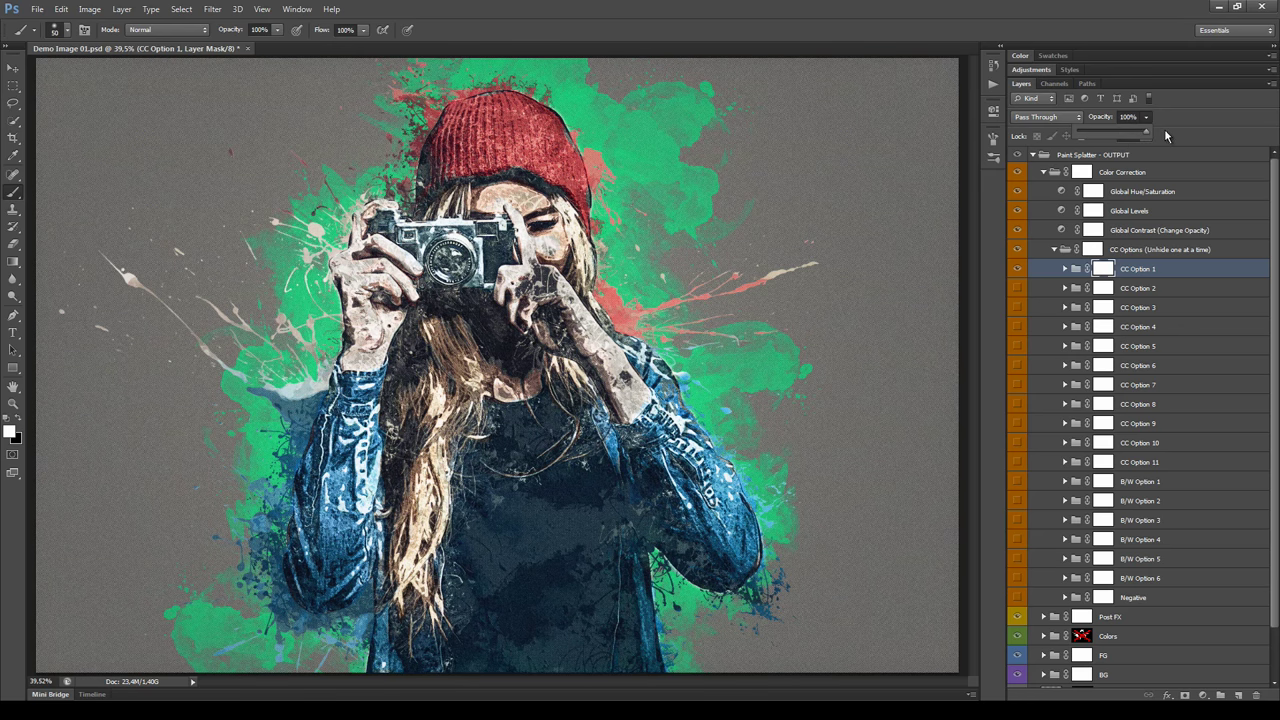
click(1198, 272)
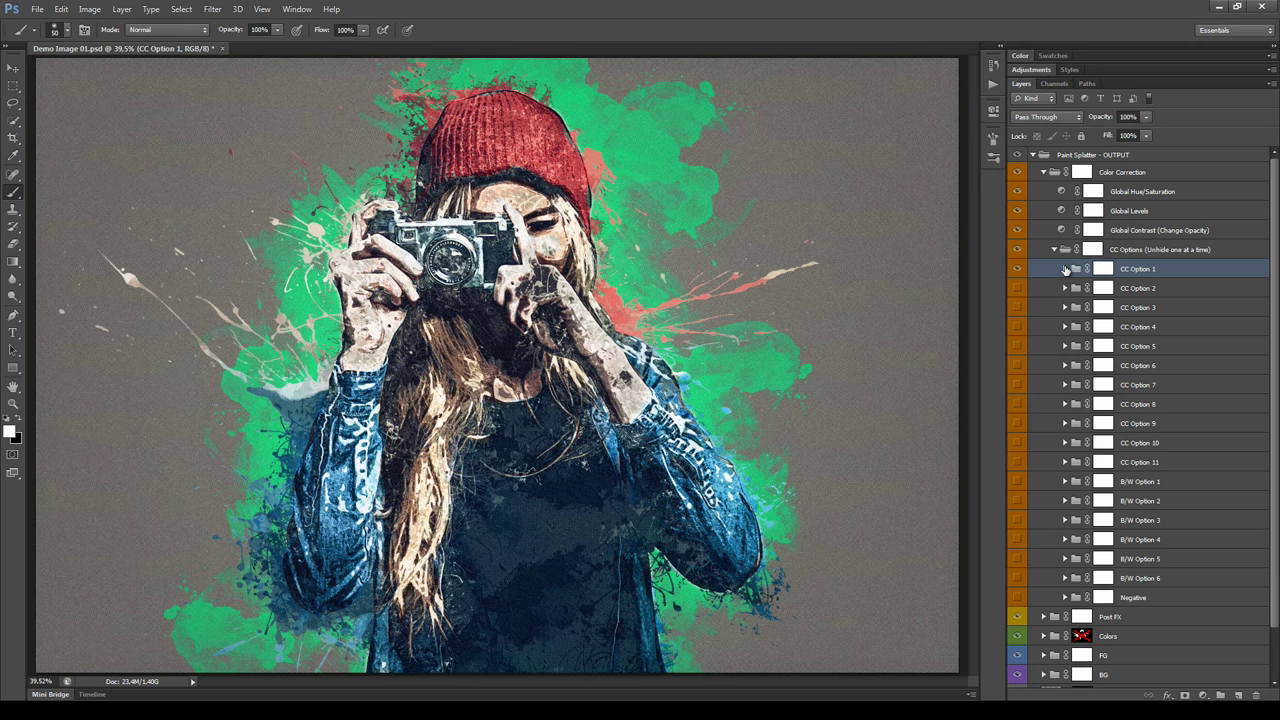
Examine the adjustment layers inside CC Option 1, and collapse all groups within Paint Splatter - OUTPUT.
click(1065, 270)
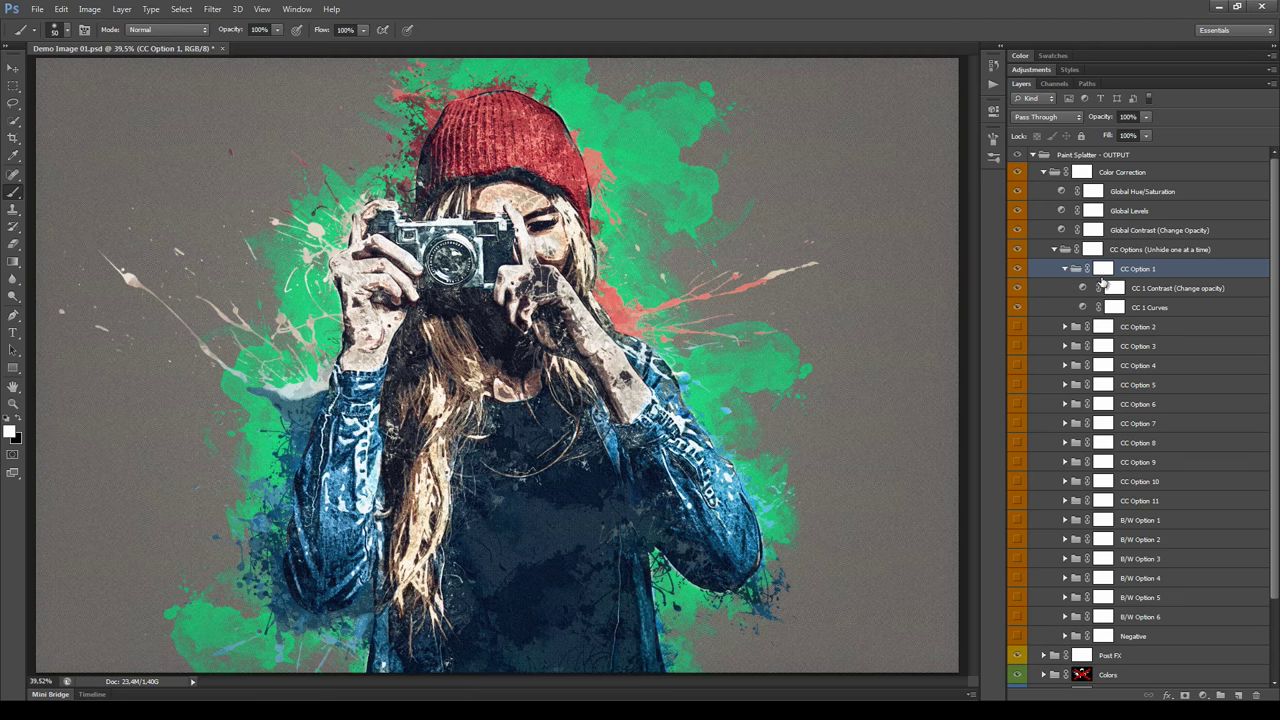
click(1065, 270)
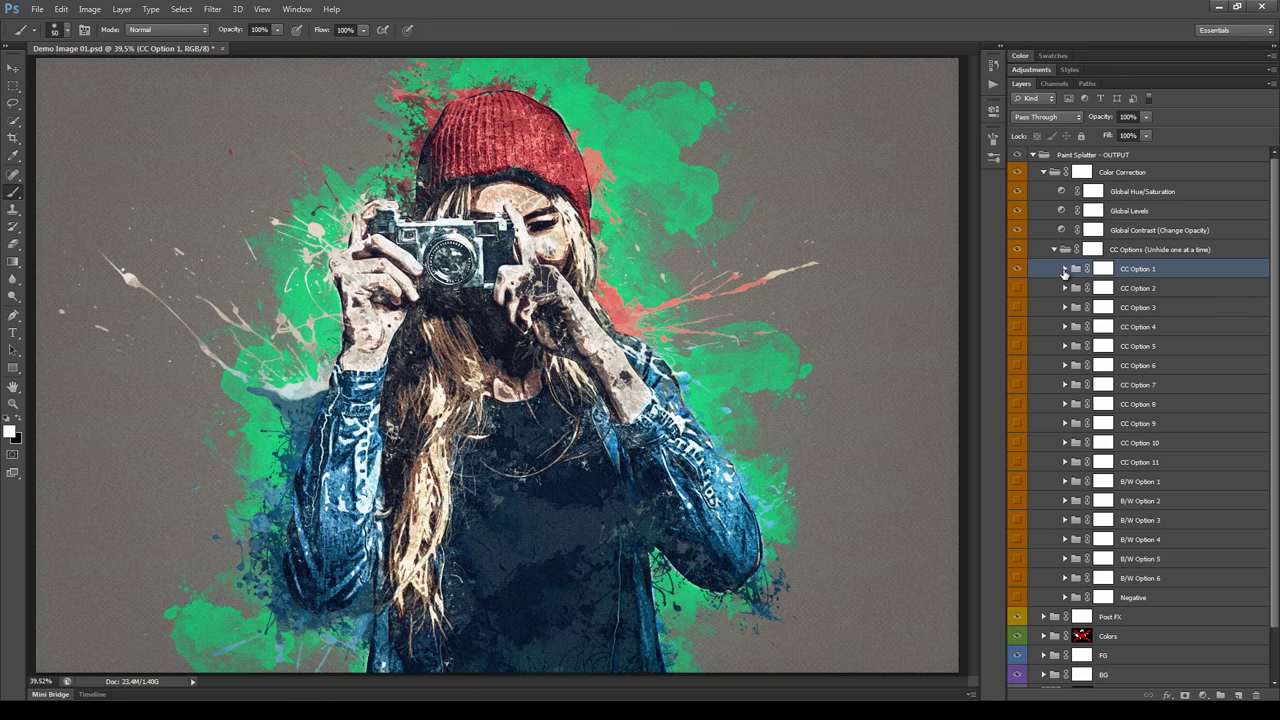
click(1053, 250)
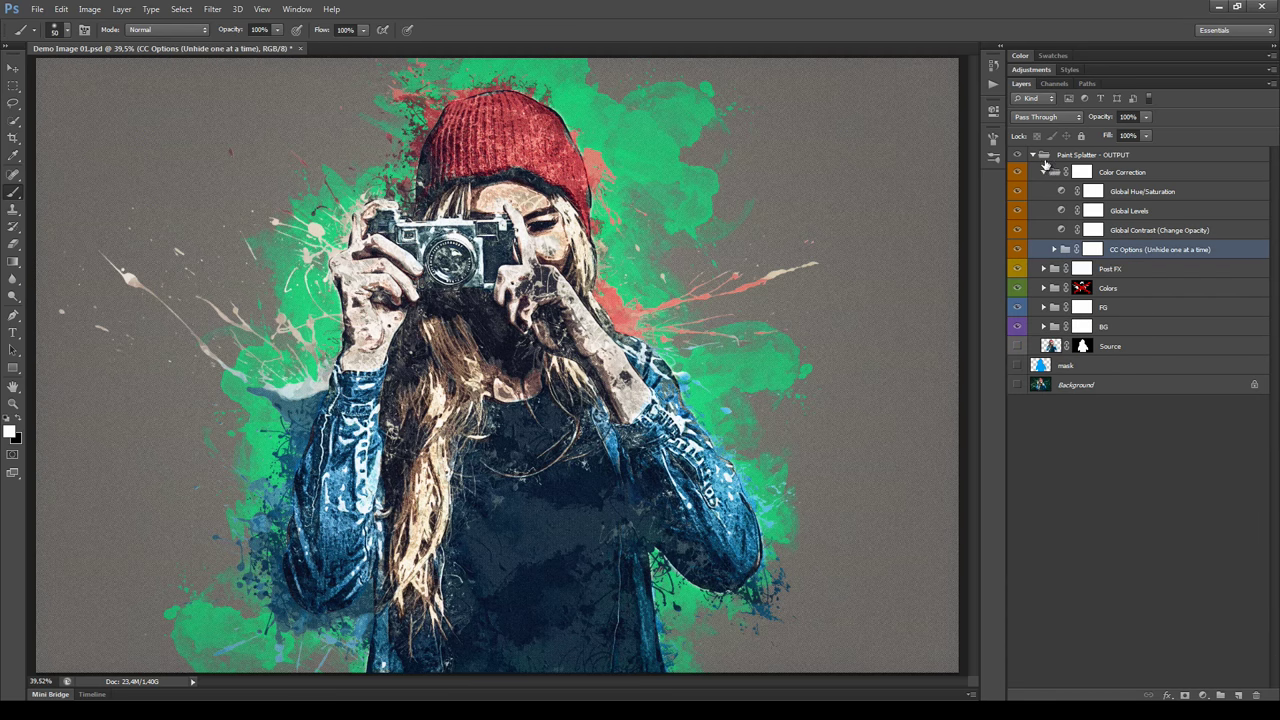
alt+click(1033, 155)
click(1033, 155)
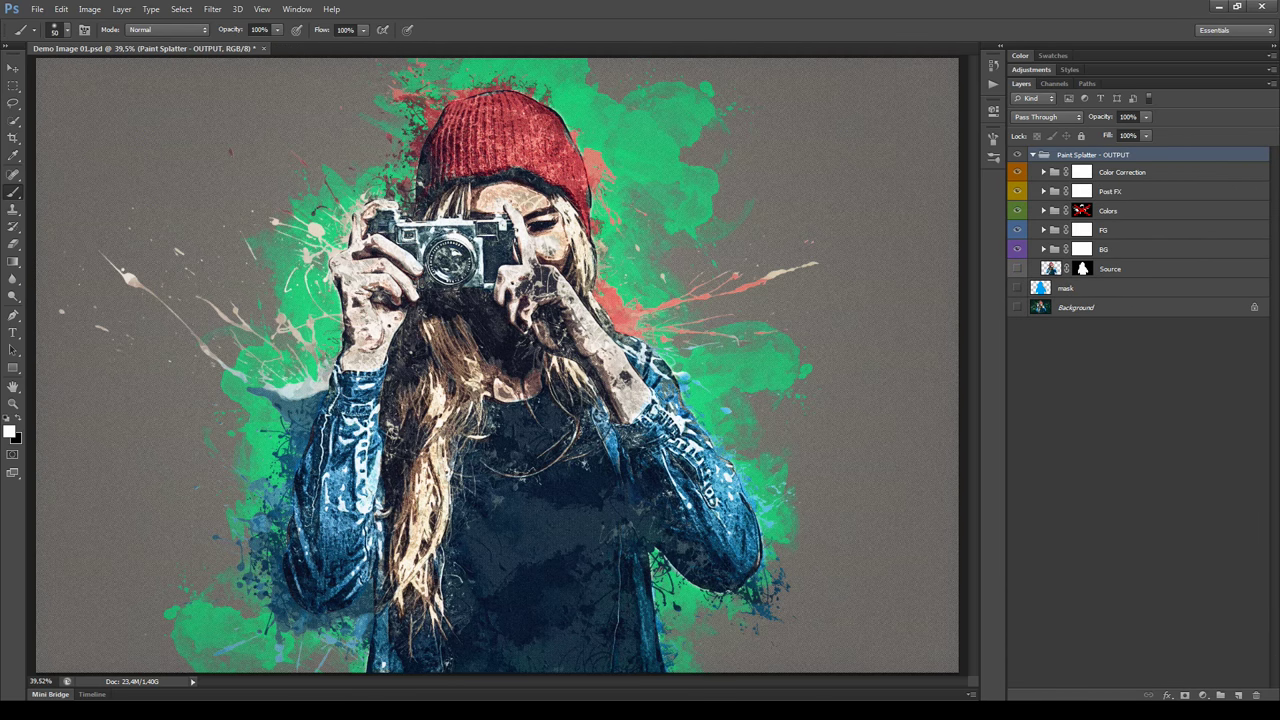